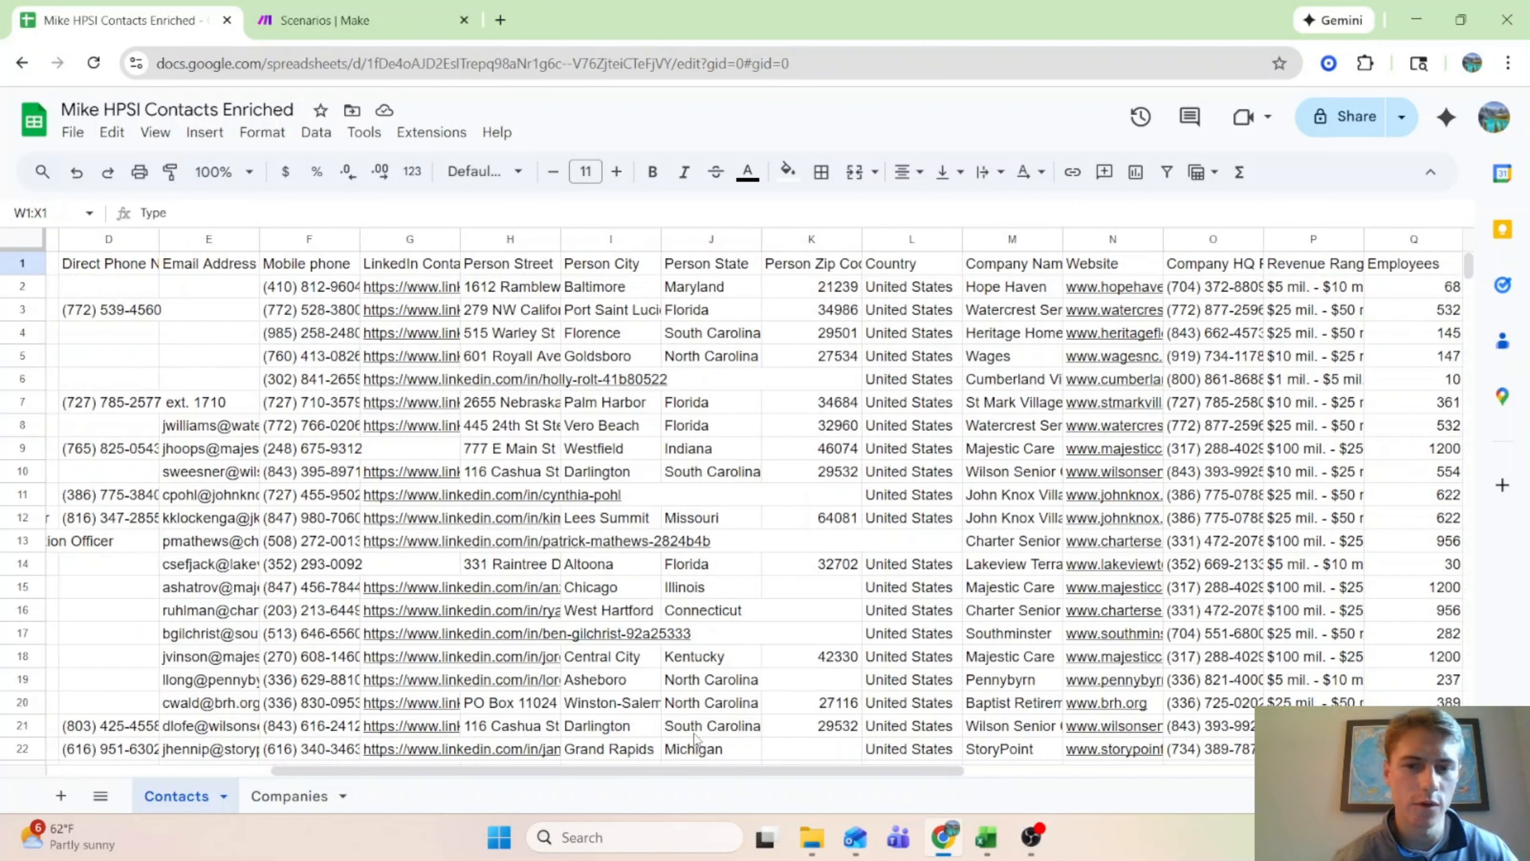
Step: Rename the Type column header in W1 of the Contacts sheet as "Type of Facility" and fit the column's width
{"action": "left_click_drag", "start_coordinate": [660, 773], "coordinate": [958, 765]}
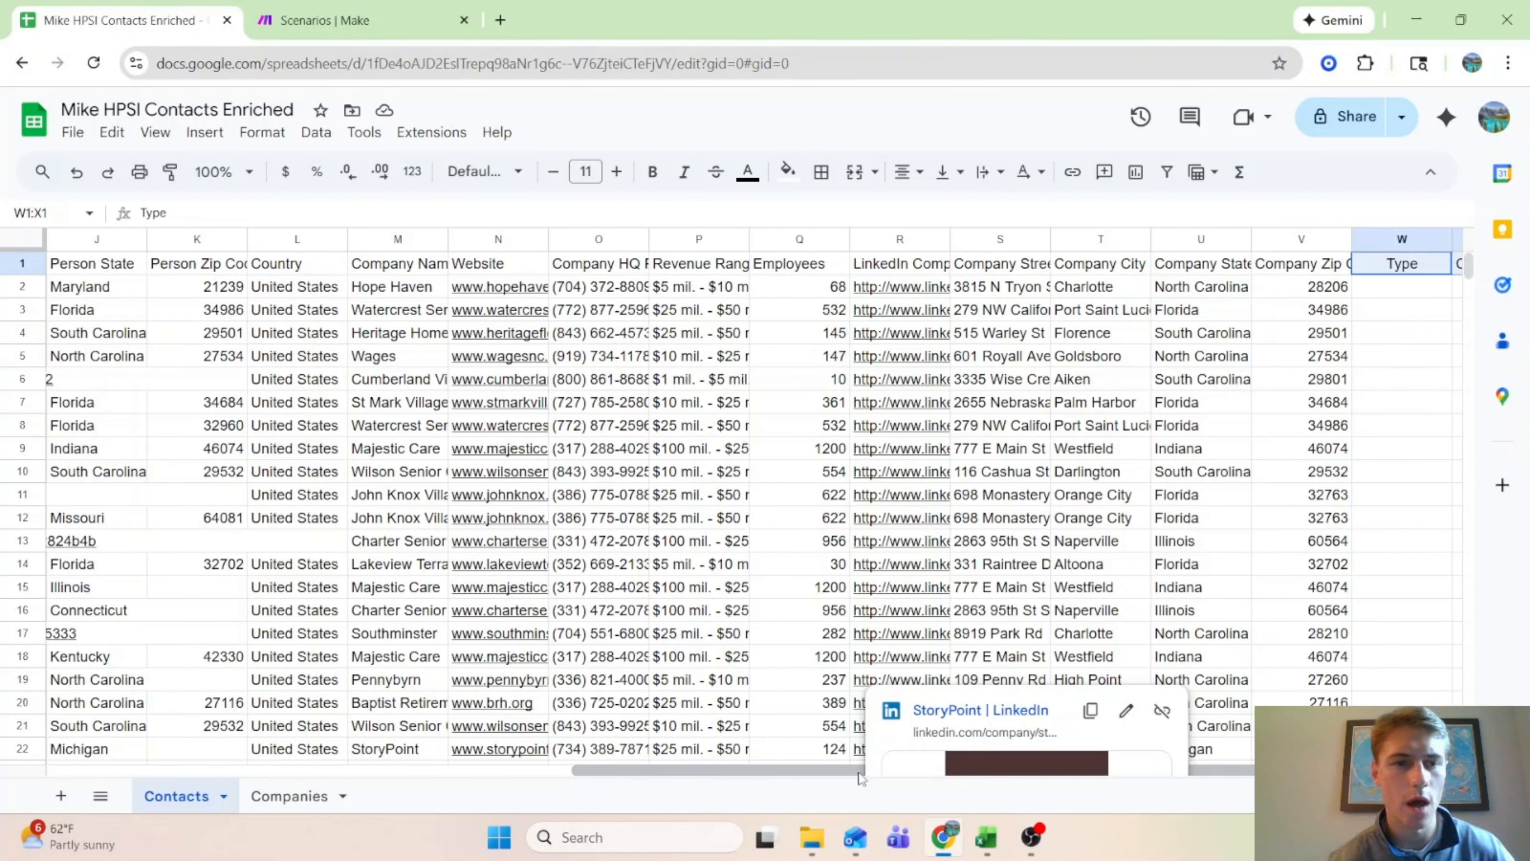
{"action": "left_click_drag", "start_coordinate": [858, 772], "coordinate": [1088, 800]}
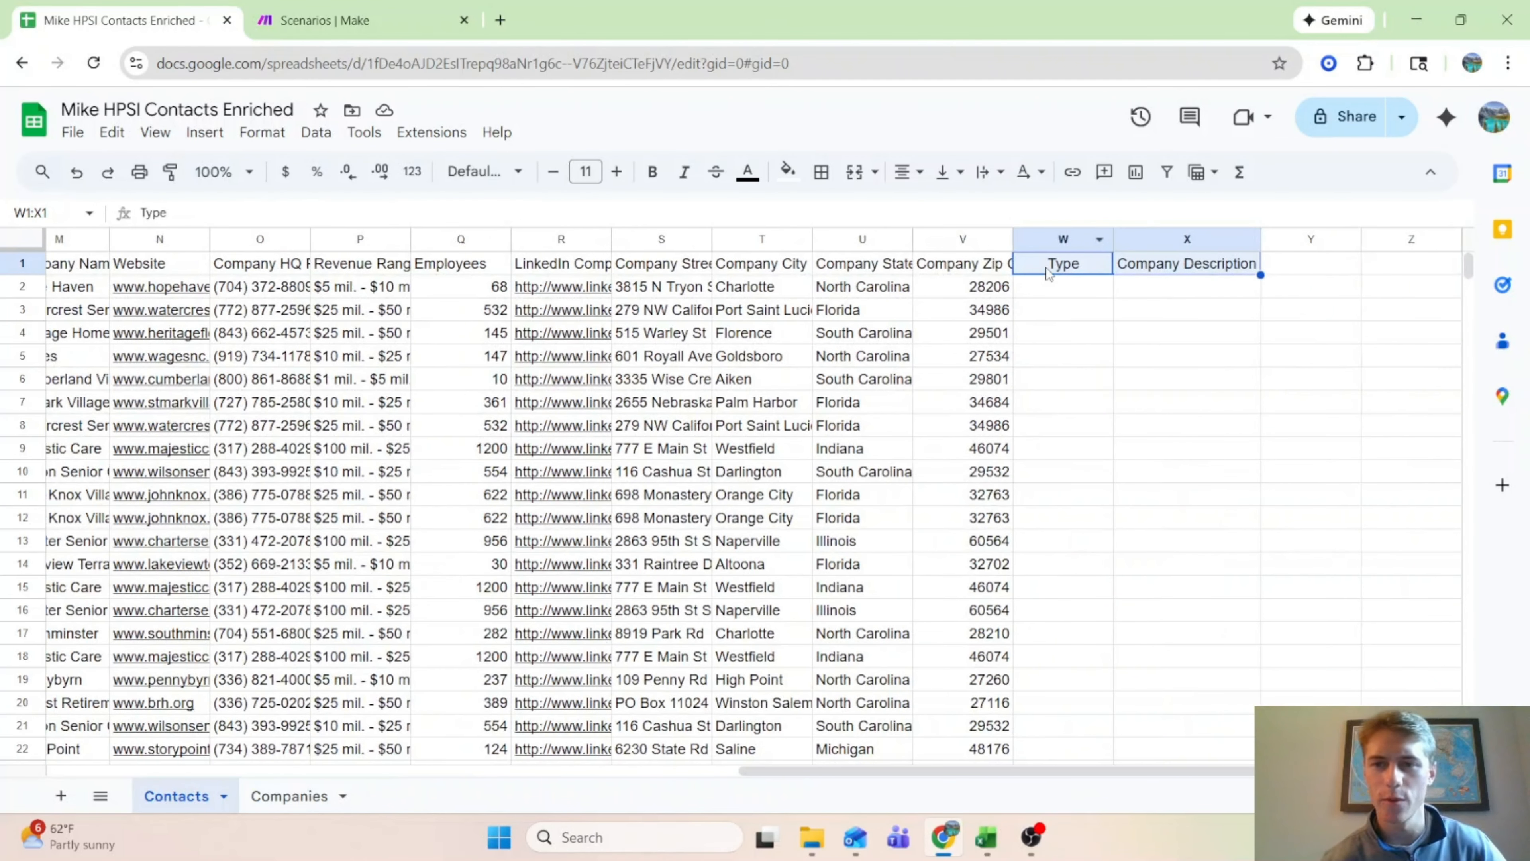
{"action": "left_click", "coordinate": [1154, 364]}
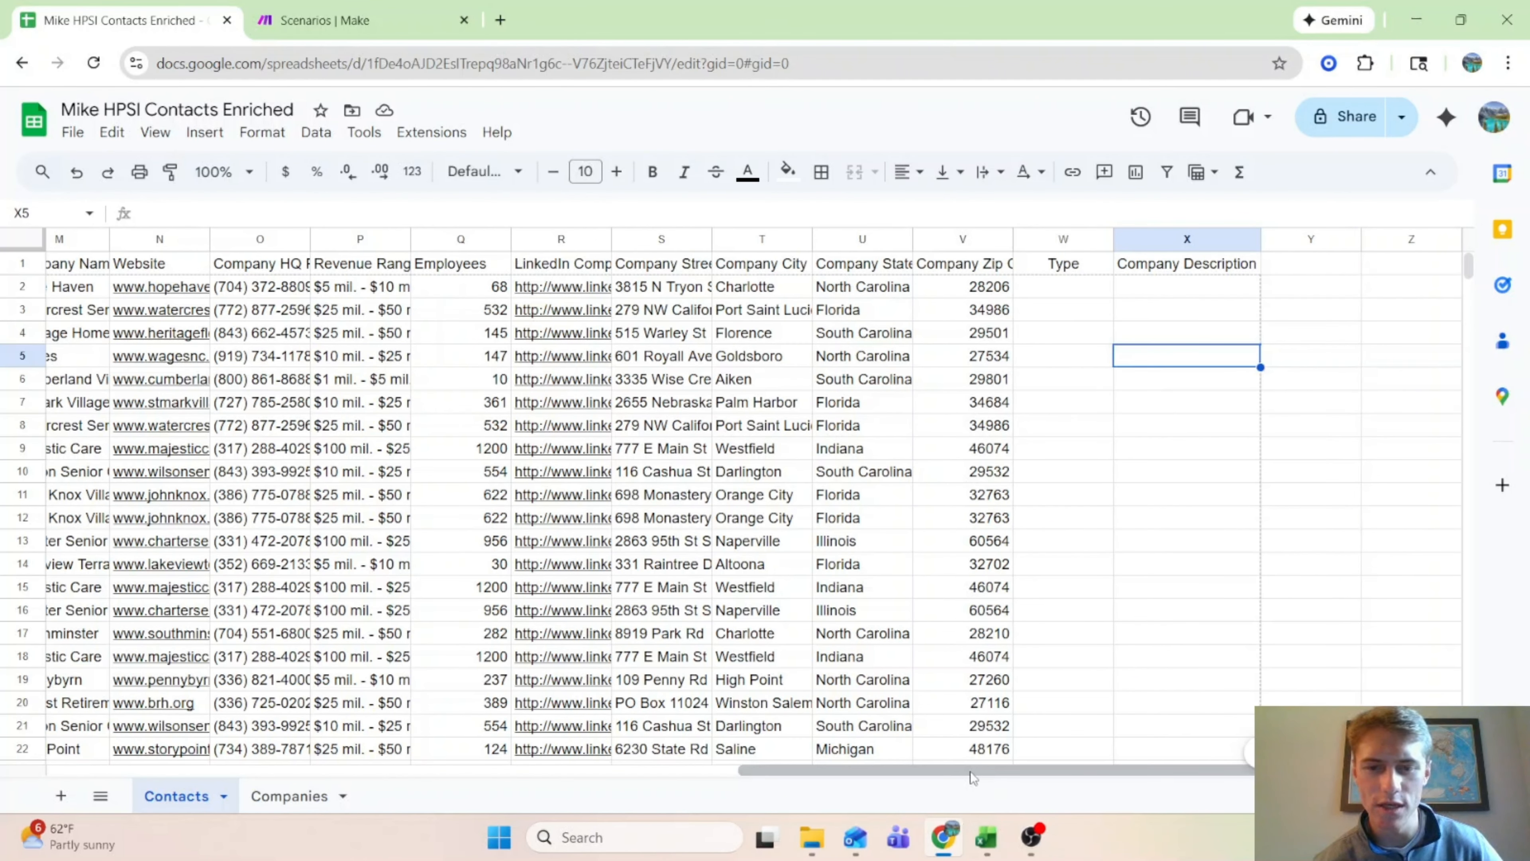
{"action": "left_click_drag", "start_coordinate": [971, 777], "coordinate": [913, 769]}
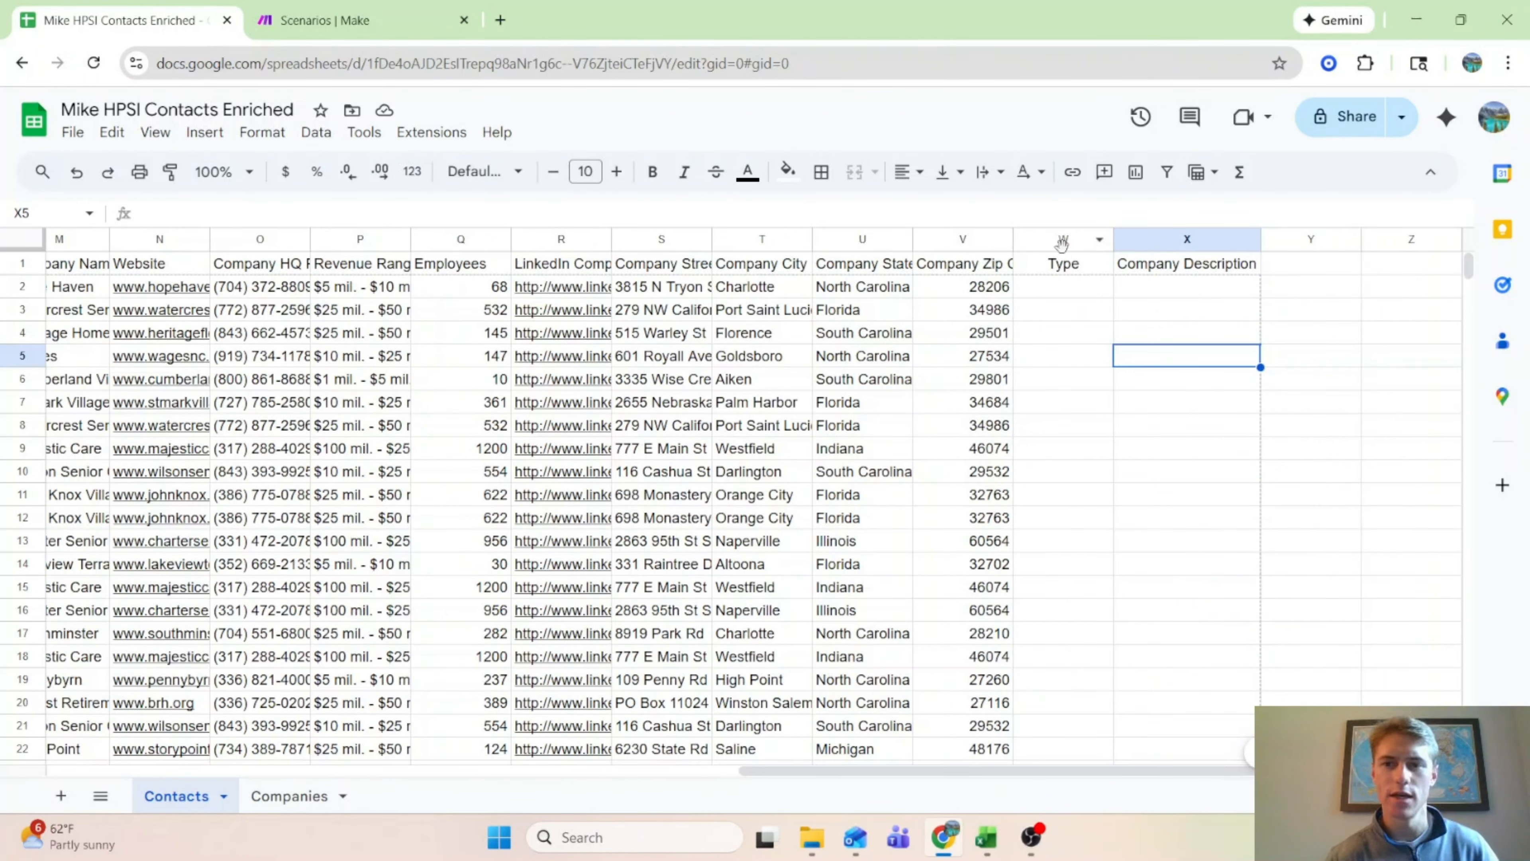
{"action": "left_click", "coordinate": [1078, 268]}
{"action": "double_click", "coordinate": [1081, 266]}
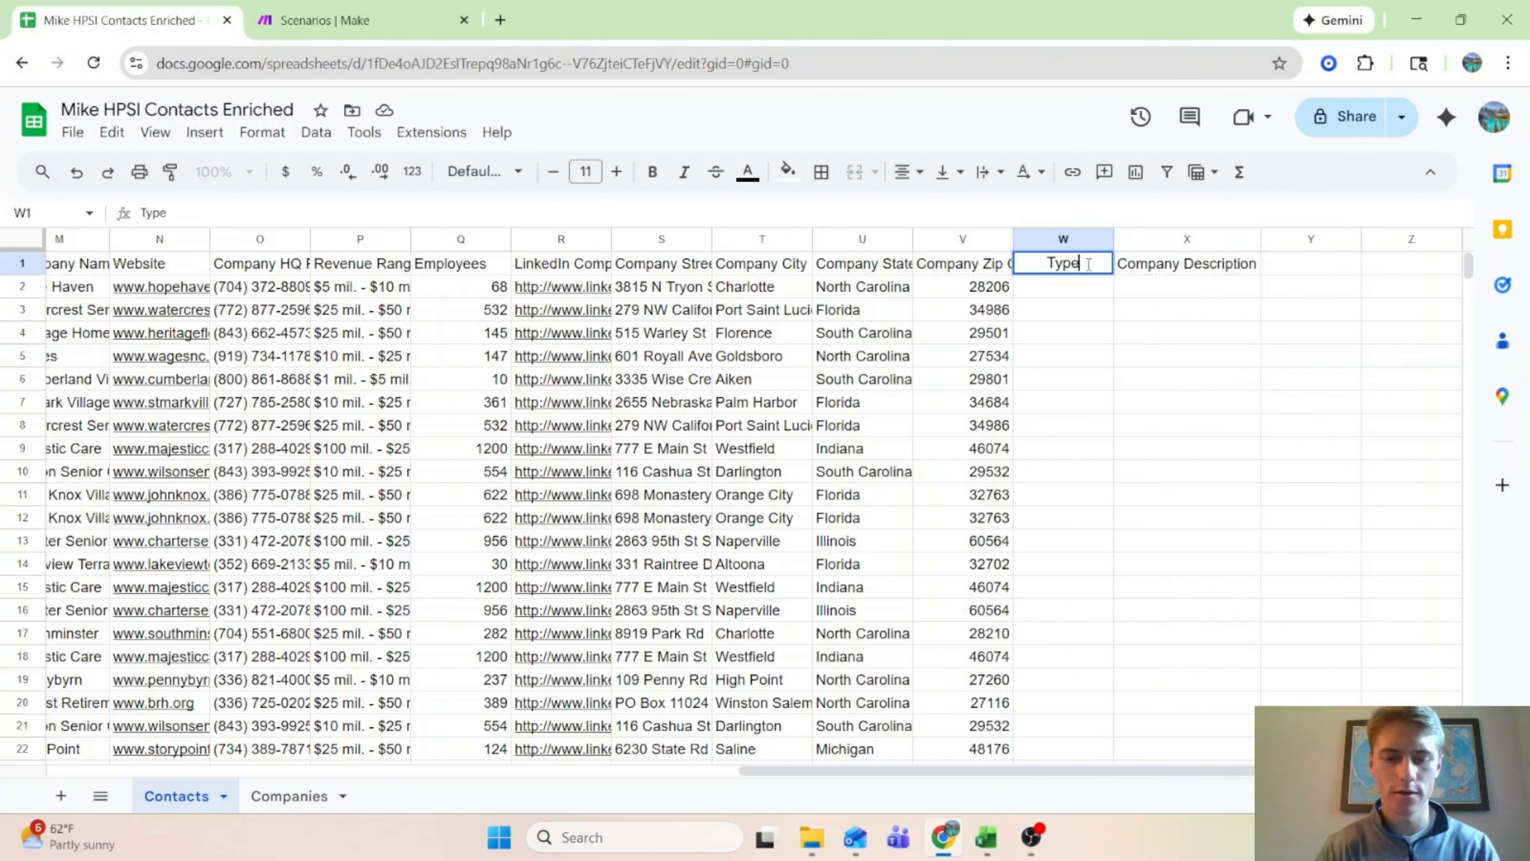
{"action": "type", "text": "of"}
{"action": "type", "text": " Facil"}
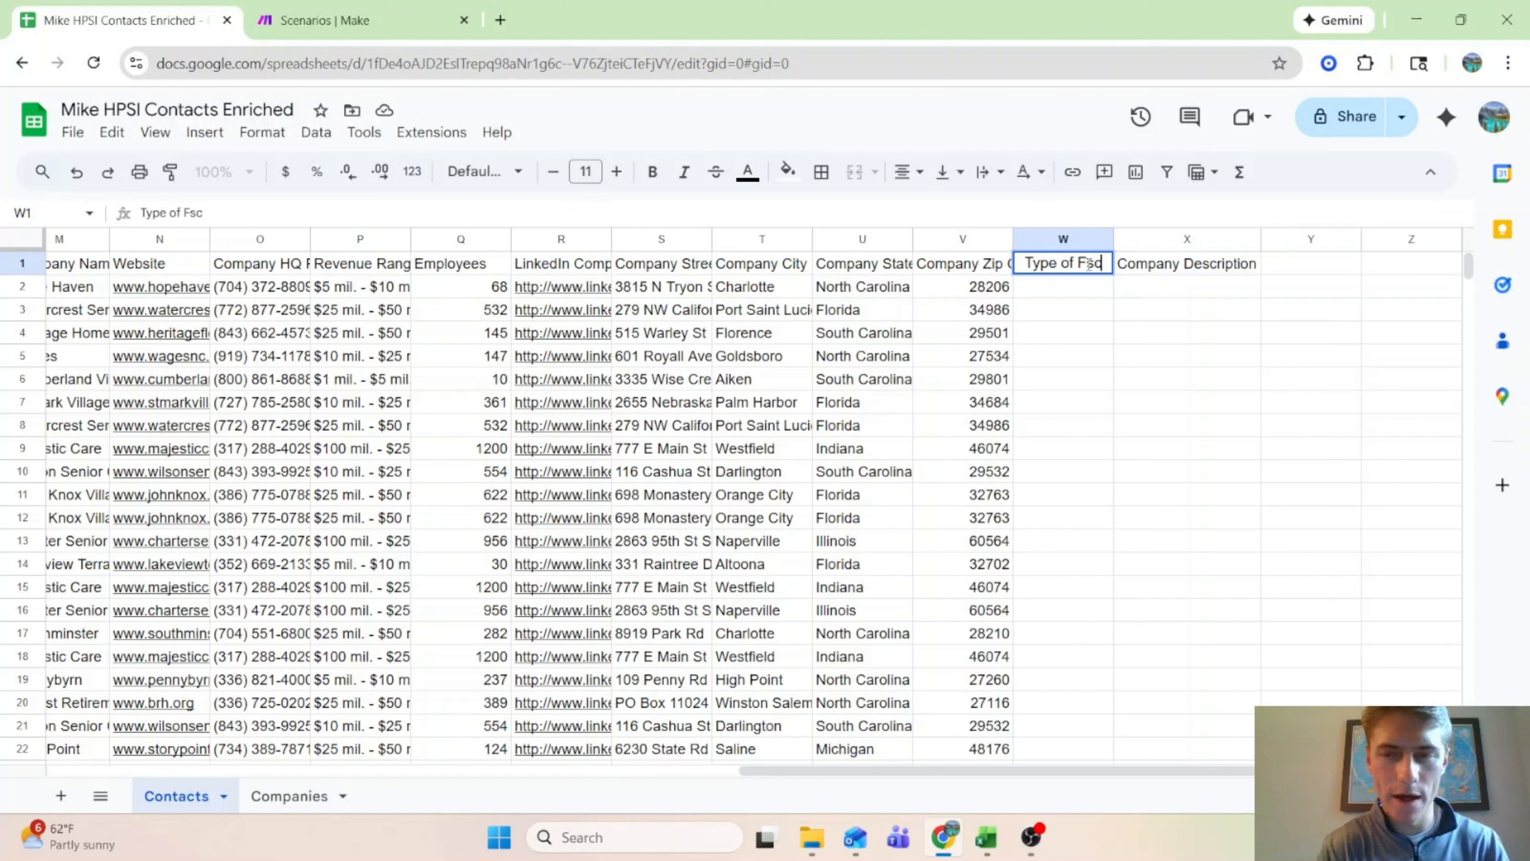
{"action": "type", "text": "ity"}
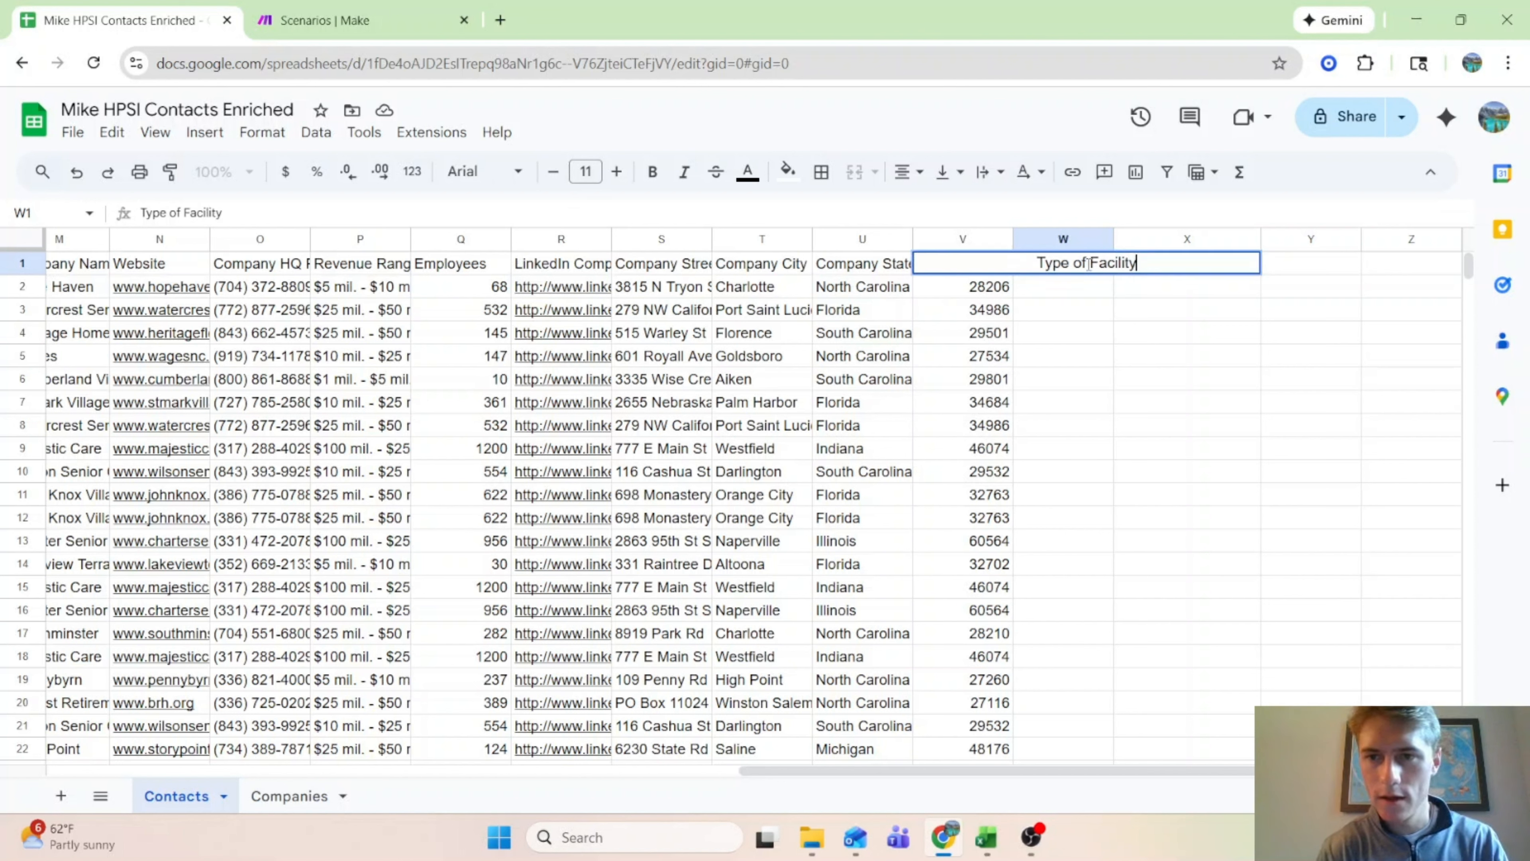
{"action": "key", "text": "Return"}
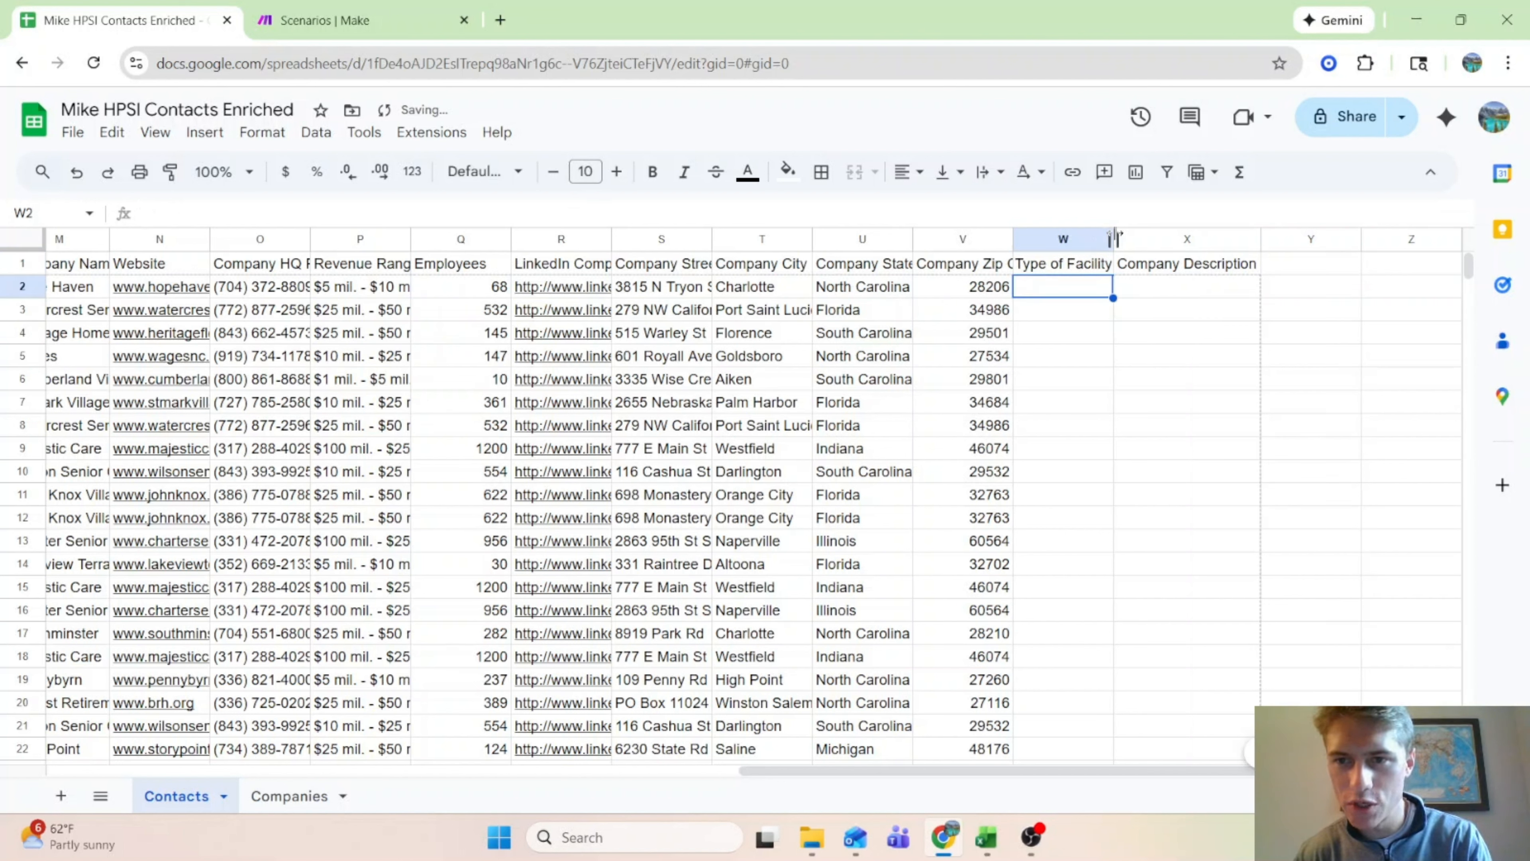
{"action": "left_click", "coordinate": [1306, 380]}
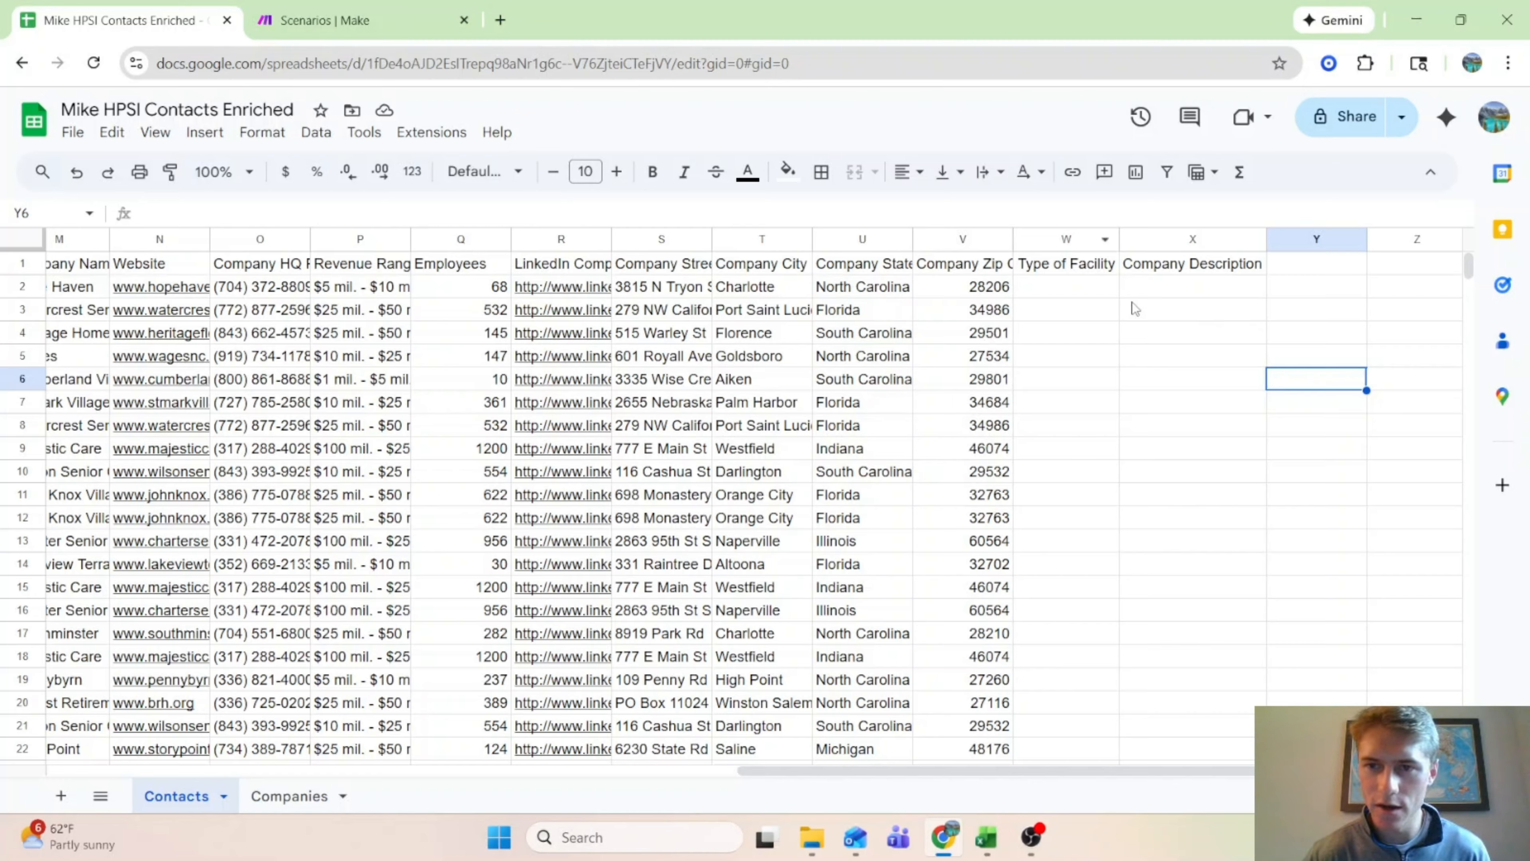
Step: Examine the empty Type of Facility column and the contact rows down to the last one, checking Company Name for repeated companies
{"action": "left_click", "coordinate": [1095, 292]}
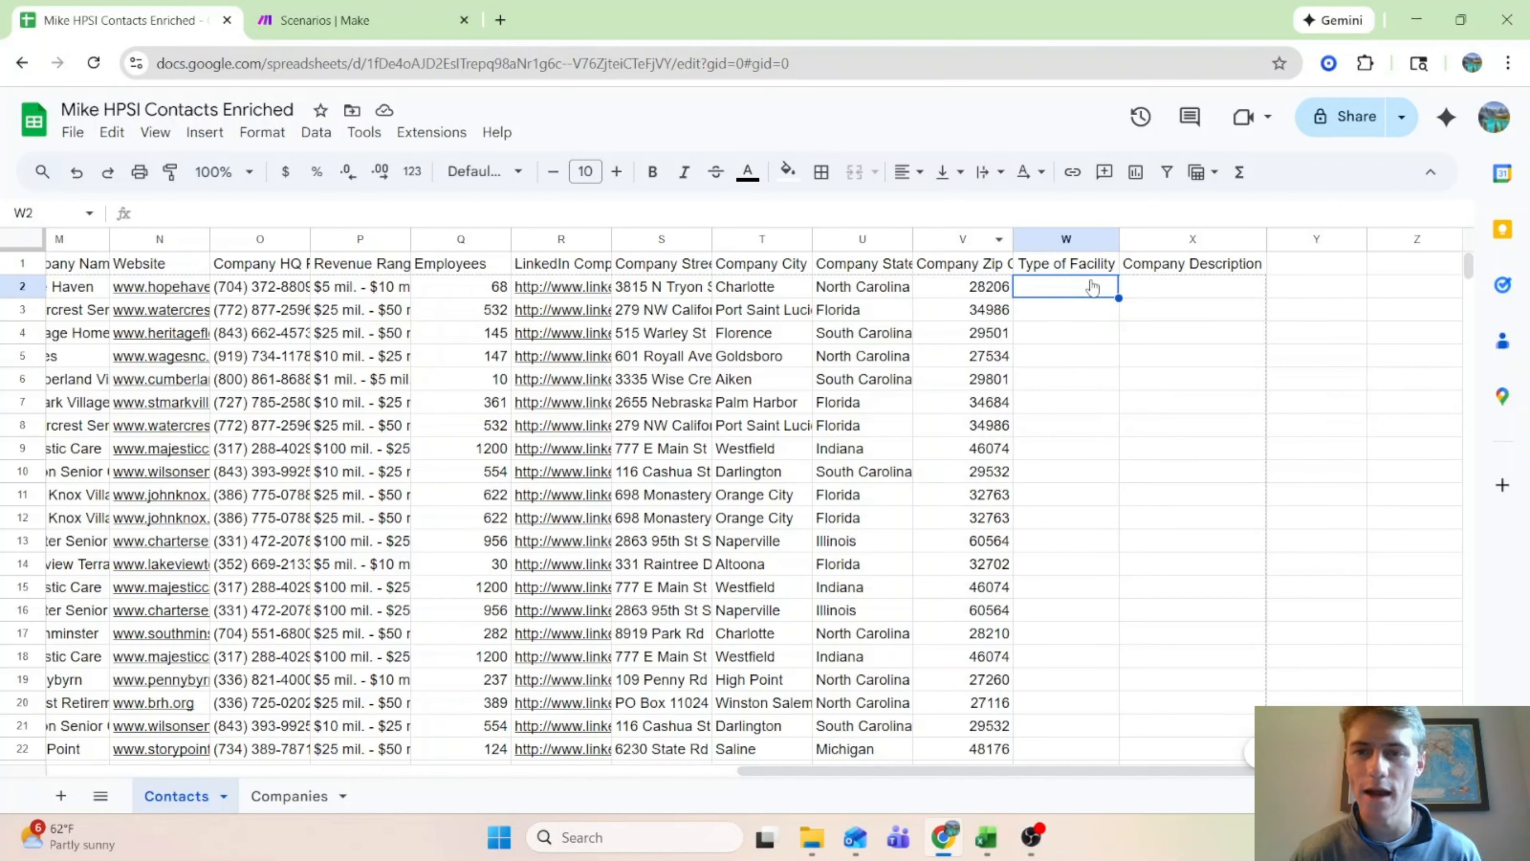
{"action": "left_click_drag", "start_coordinate": [1077, 290], "coordinate": [1100, 192]}
{"action": "left_click", "coordinate": [1210, 593]}
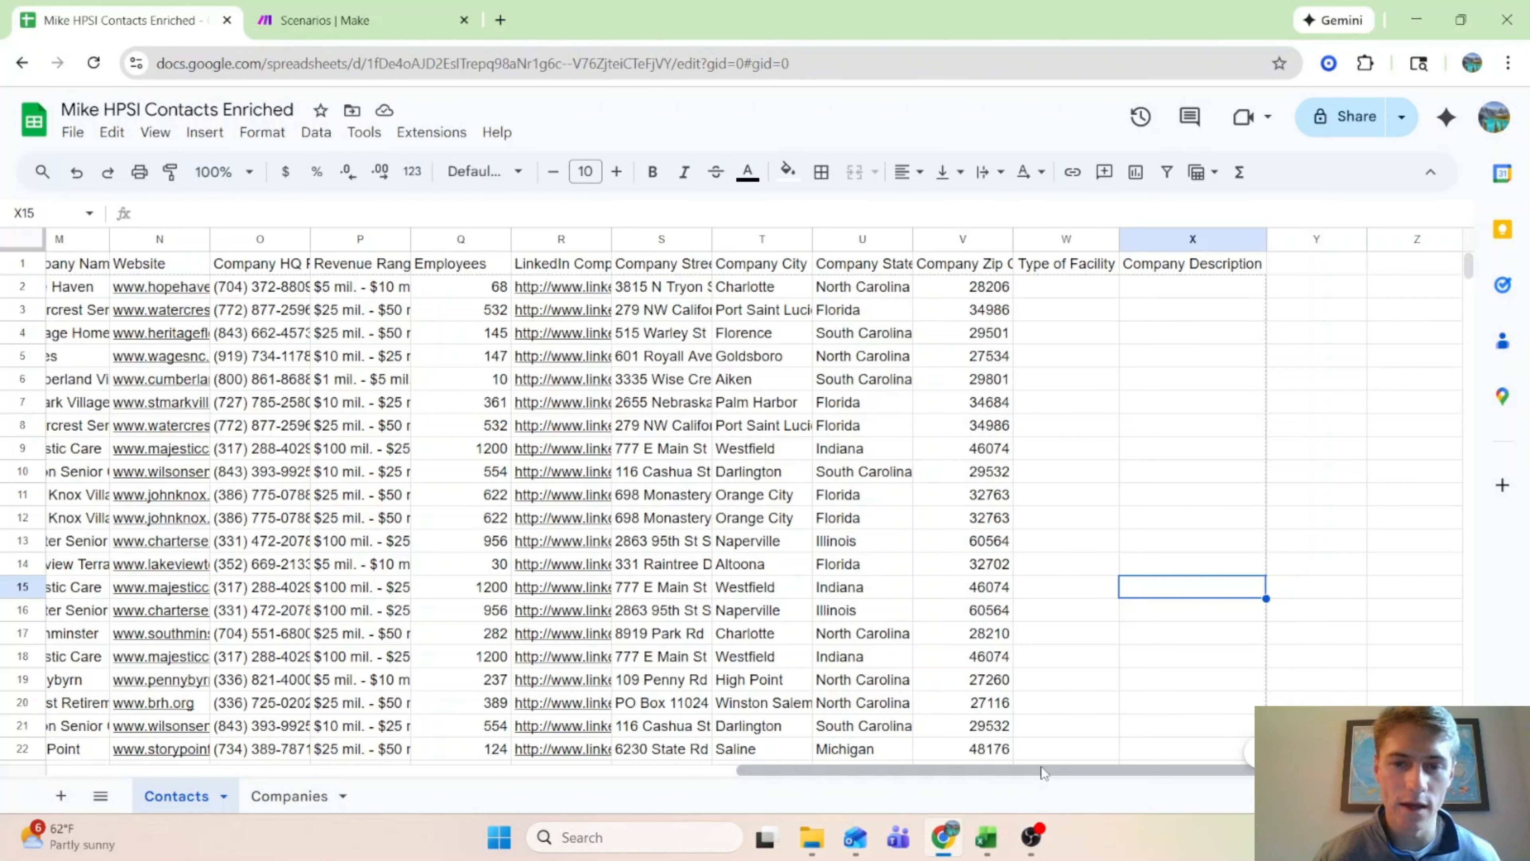
{"action": "left_click_drag", "start_coordinate": [836, 771], "coordinate": [151, 771]}
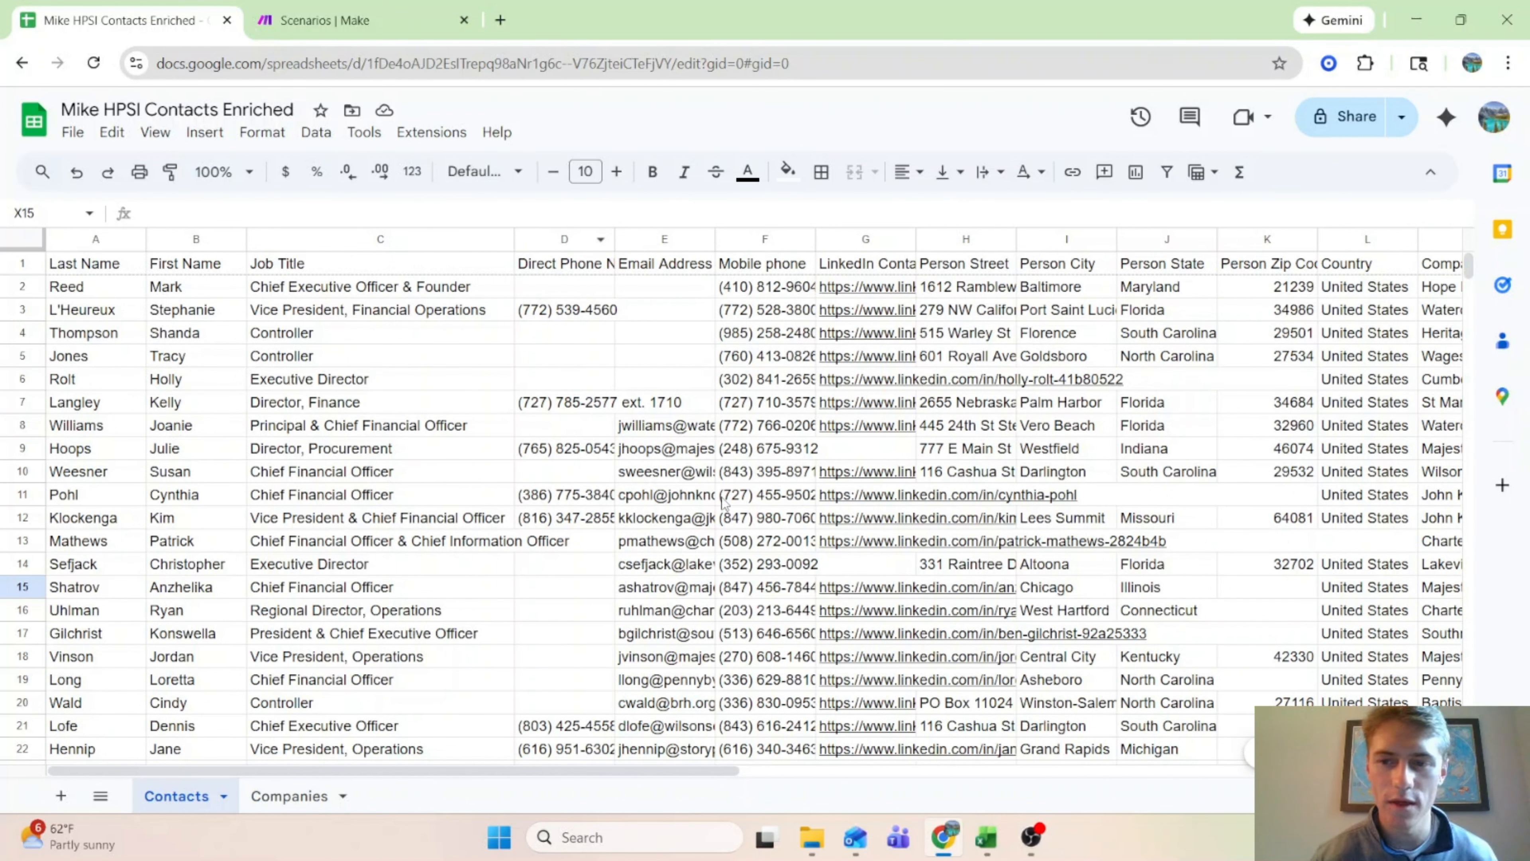
{"action": "scroll", "coordinate": [1009, 690], "scroll_direction": "down", "scroll_amount": 6}
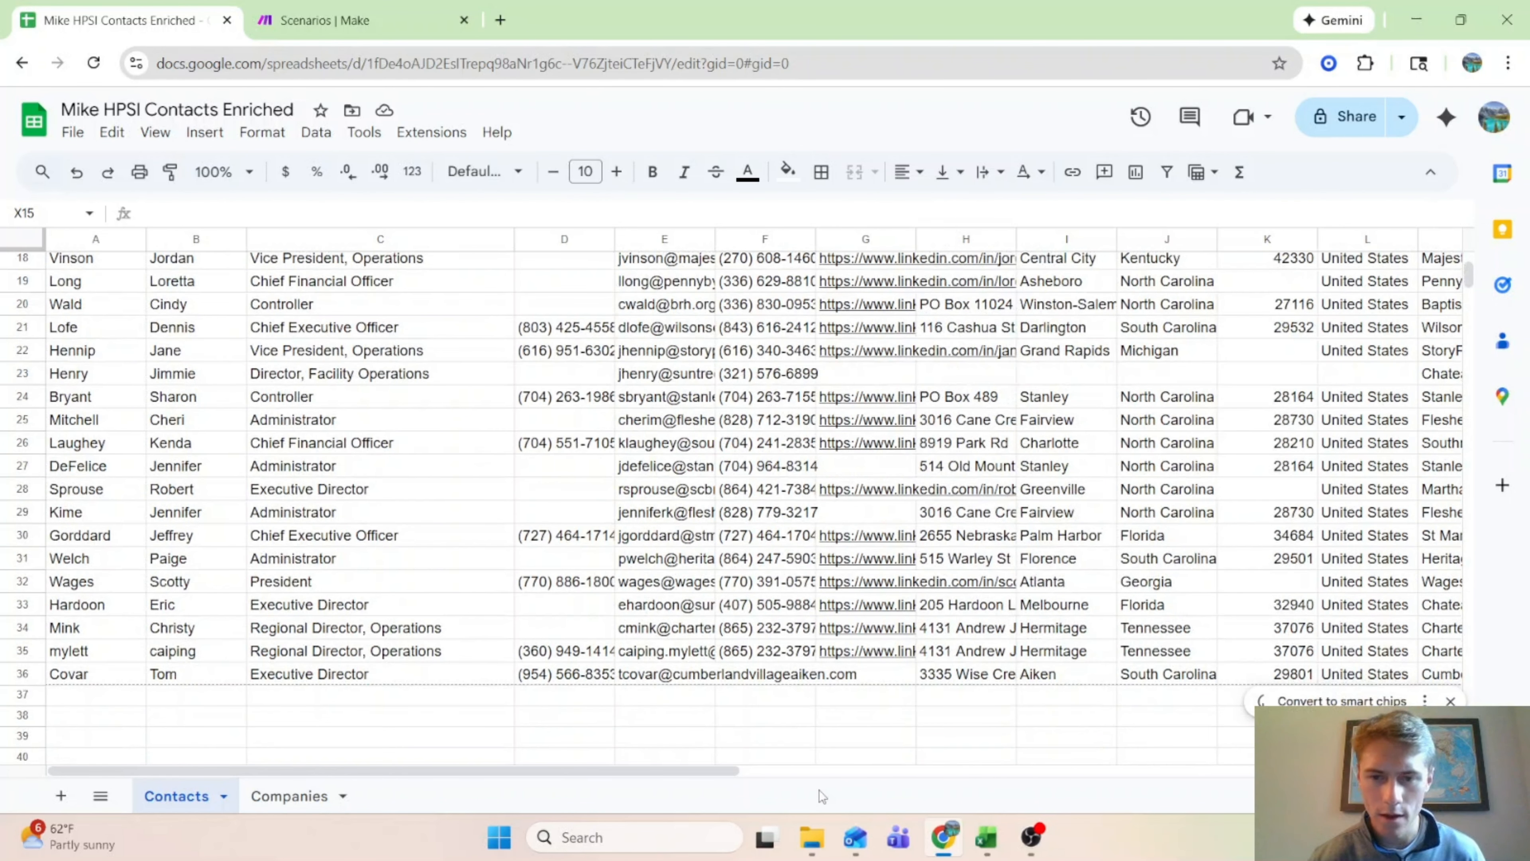
{"action": "left_click_drag", "start_coordinate": [678, 770], "coordinate": [1047, 820]}
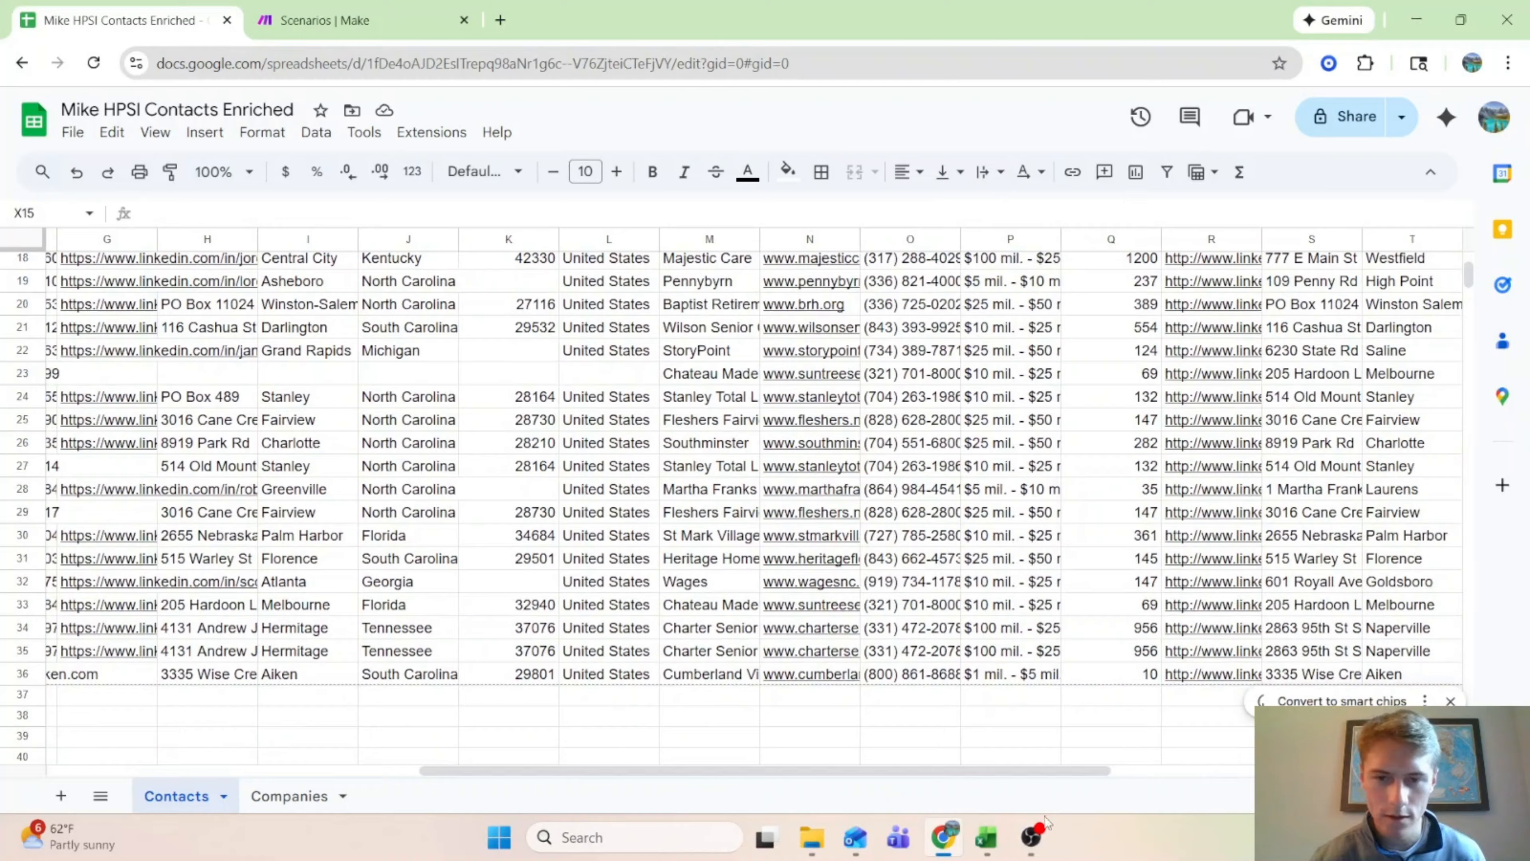
{"action": "left_click", "coordinate": [736, 634]}
{"action": "left_click", "coordinate": [738, 651], "text": "shift"}
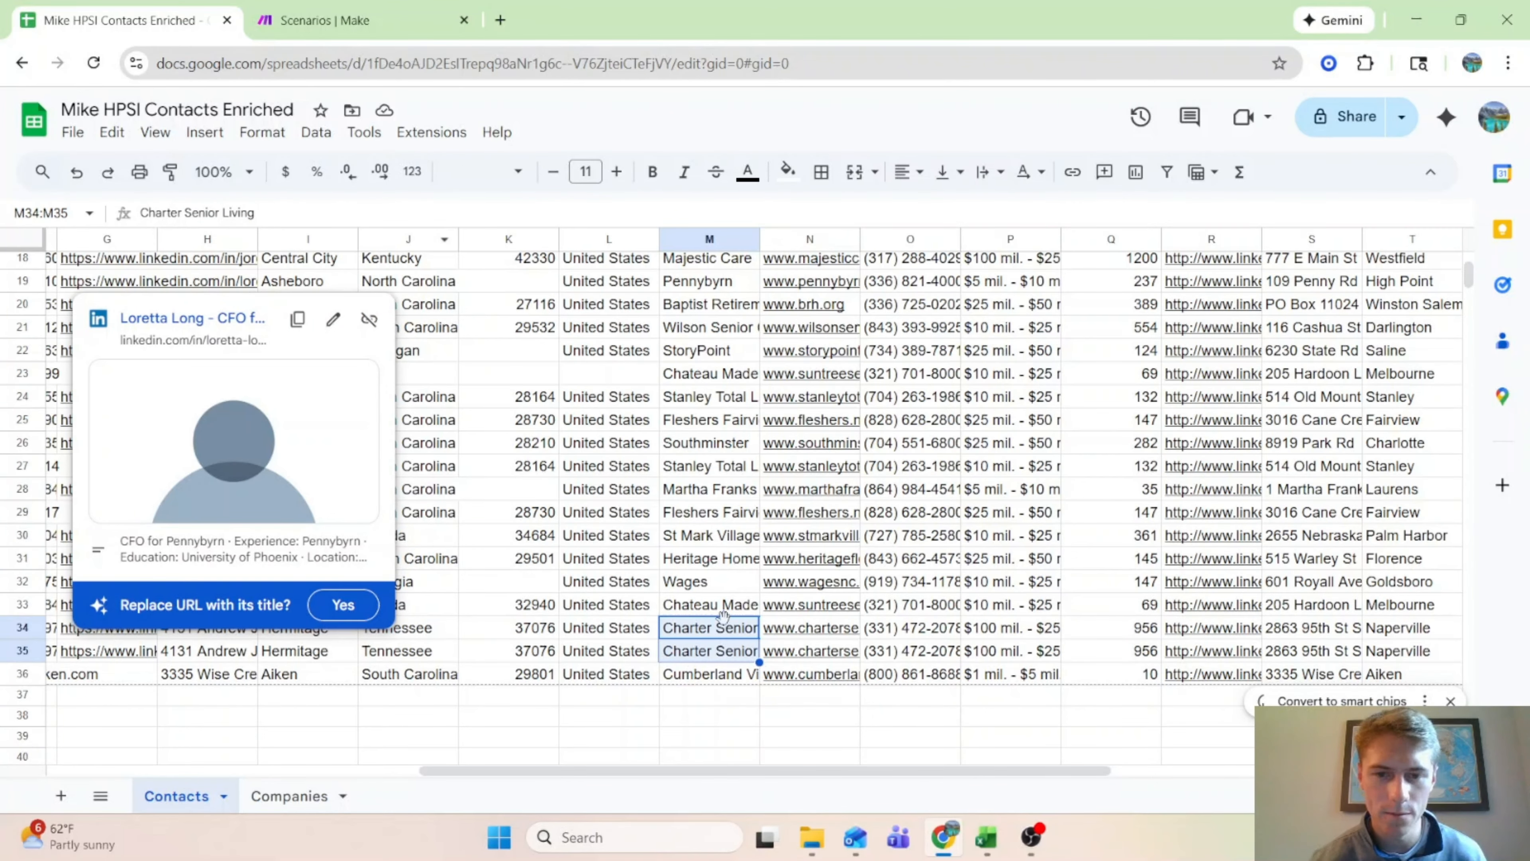
{"action": "scroll", "coordinate": [747, 660], "scroll_direction": "up", "scroll_amount": 5}
{"action": "scroll", "coordinate": [747, 659], "scroll_direction": "up", "scroll_amount": 2}
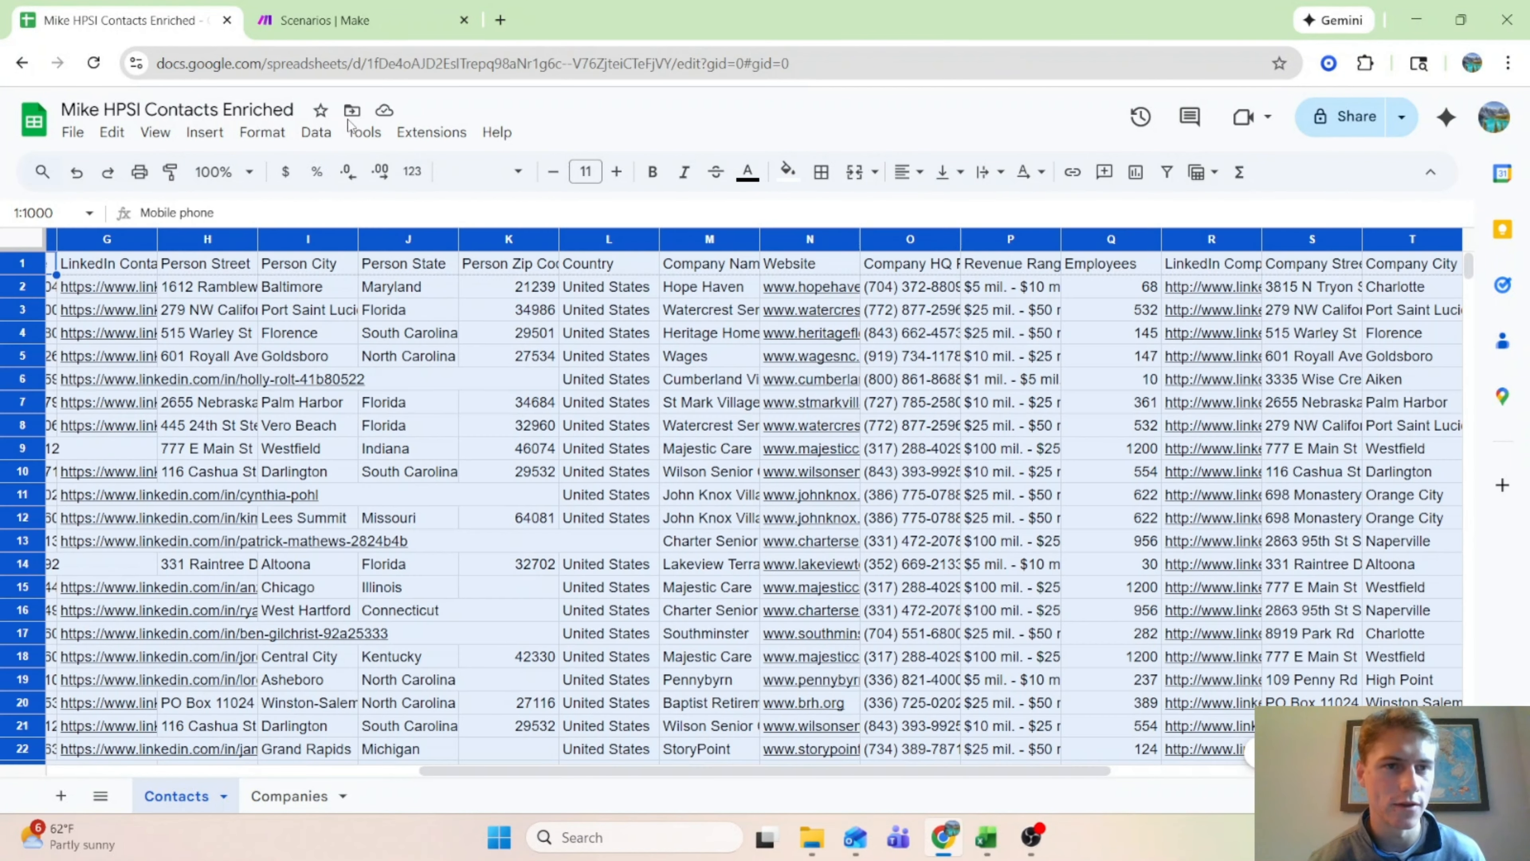
Step: Sort the whole Contacts sheet by Company Name from A to Z with a header row, and fit the Company Name column's width
{"action": "left_click", "coordinate": [22, 239]}
{"action": "left_click", "coordinate": [318, 134]}
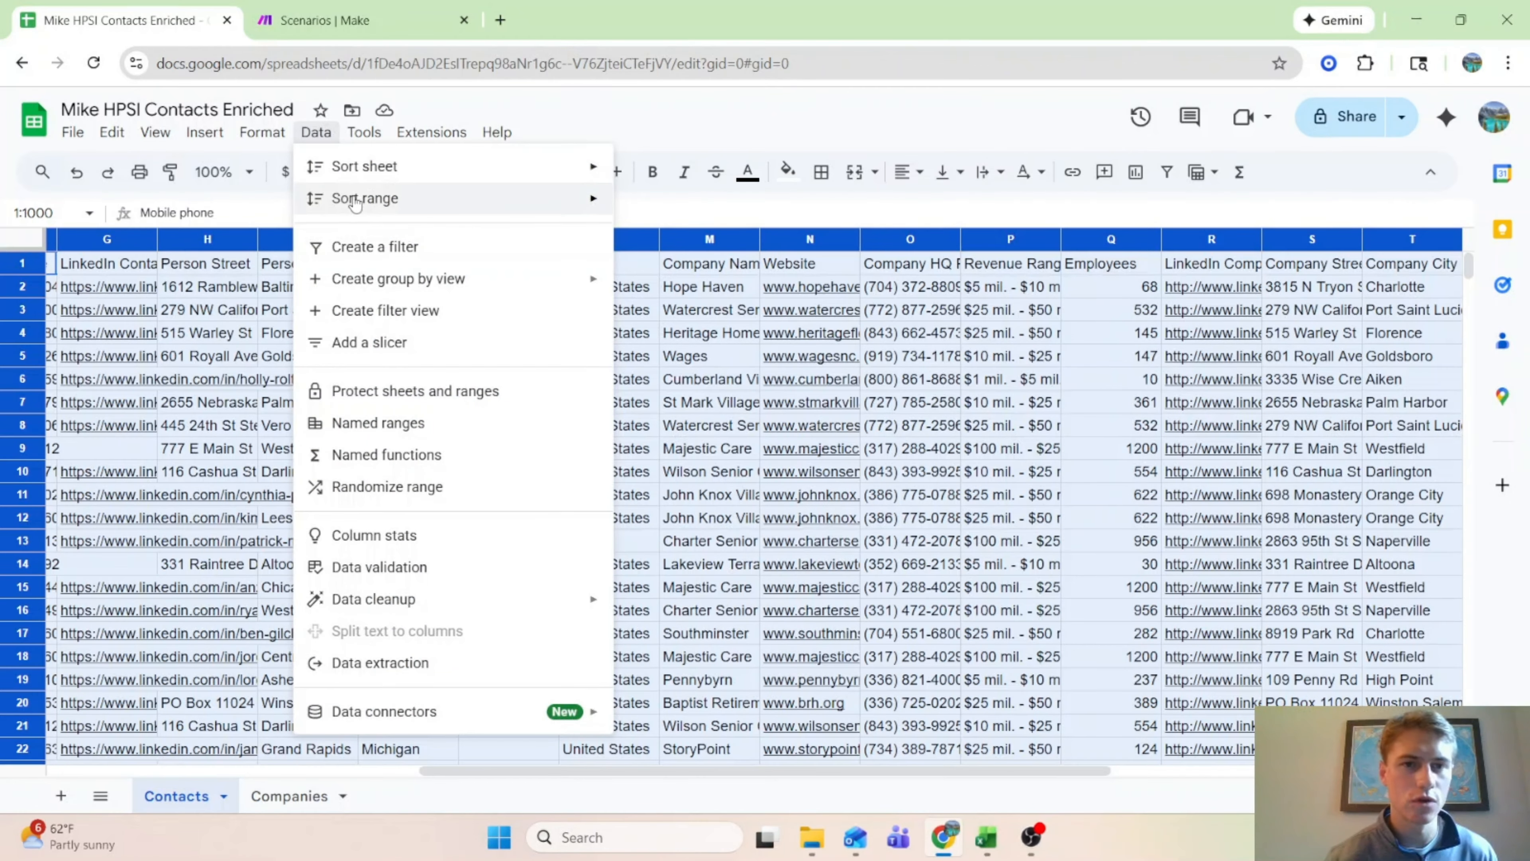
{"action": "mouse_move", "coordinate": [501, 204]}
{"action": "left_click", "coordinate": [682, 277]}
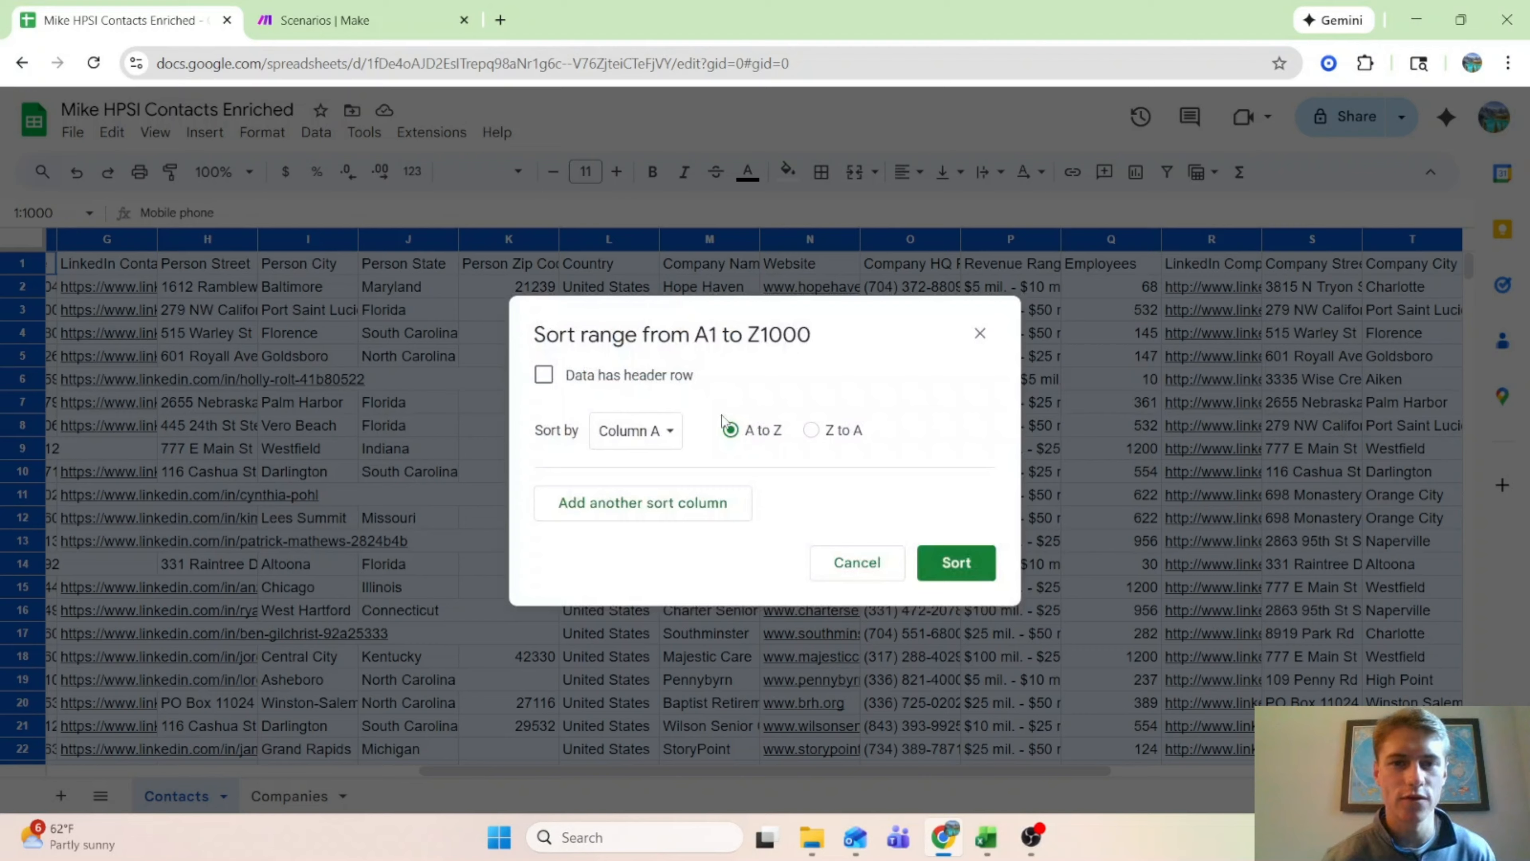
{"action": "left_click", "coordinate": [543, 375]}
{"action": "left_click", "coordinate": [649, 440]}
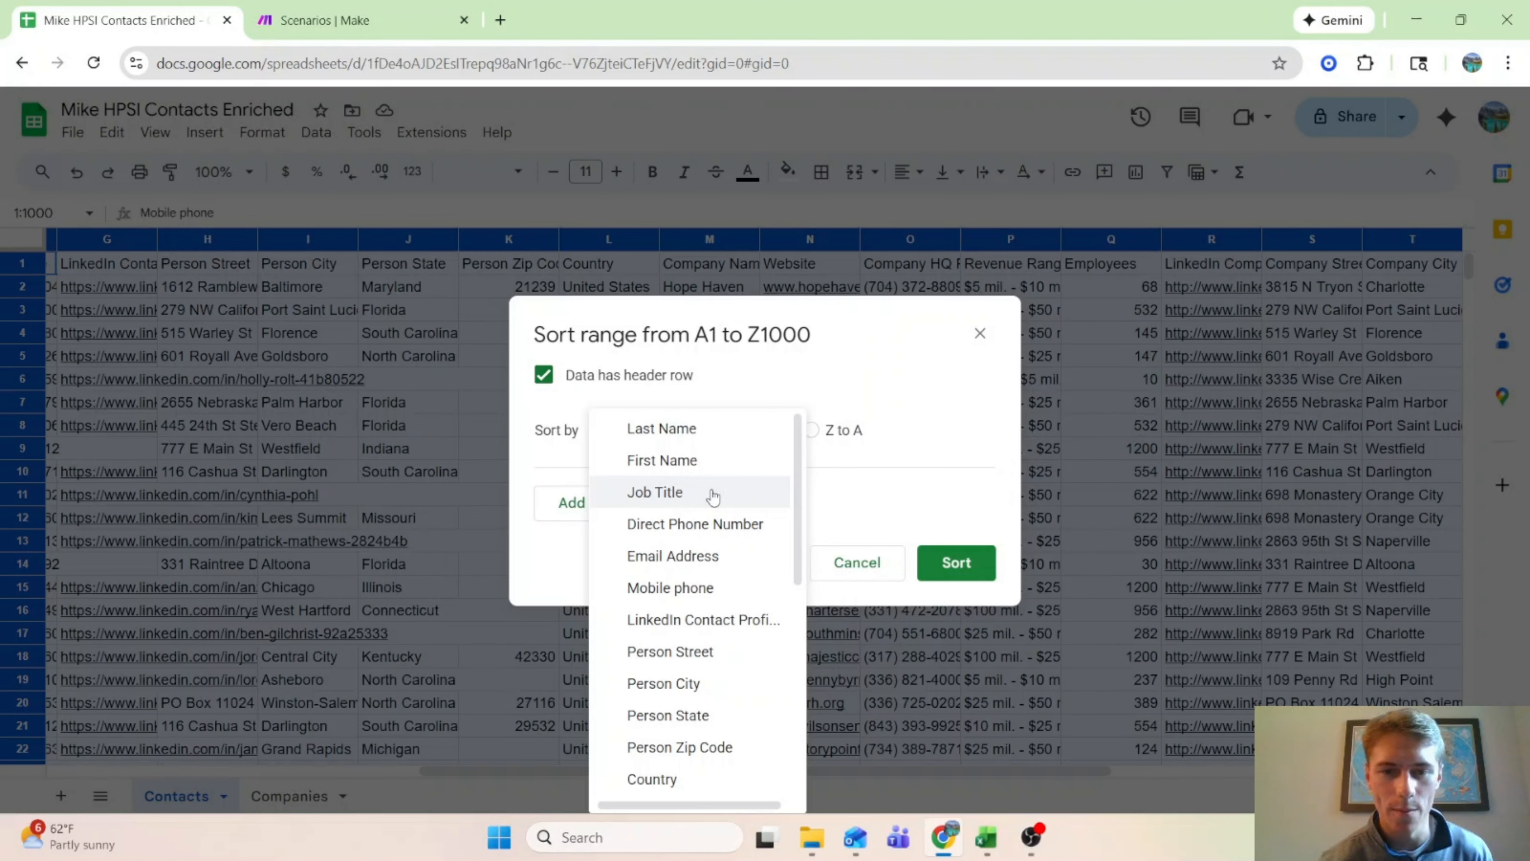
{"action": "scroll", "coordinate": [716, 618], "scroll_direction": "down", "scroll_amount": 3}
{"action": "left_click", "coordinate": [713, 613]}
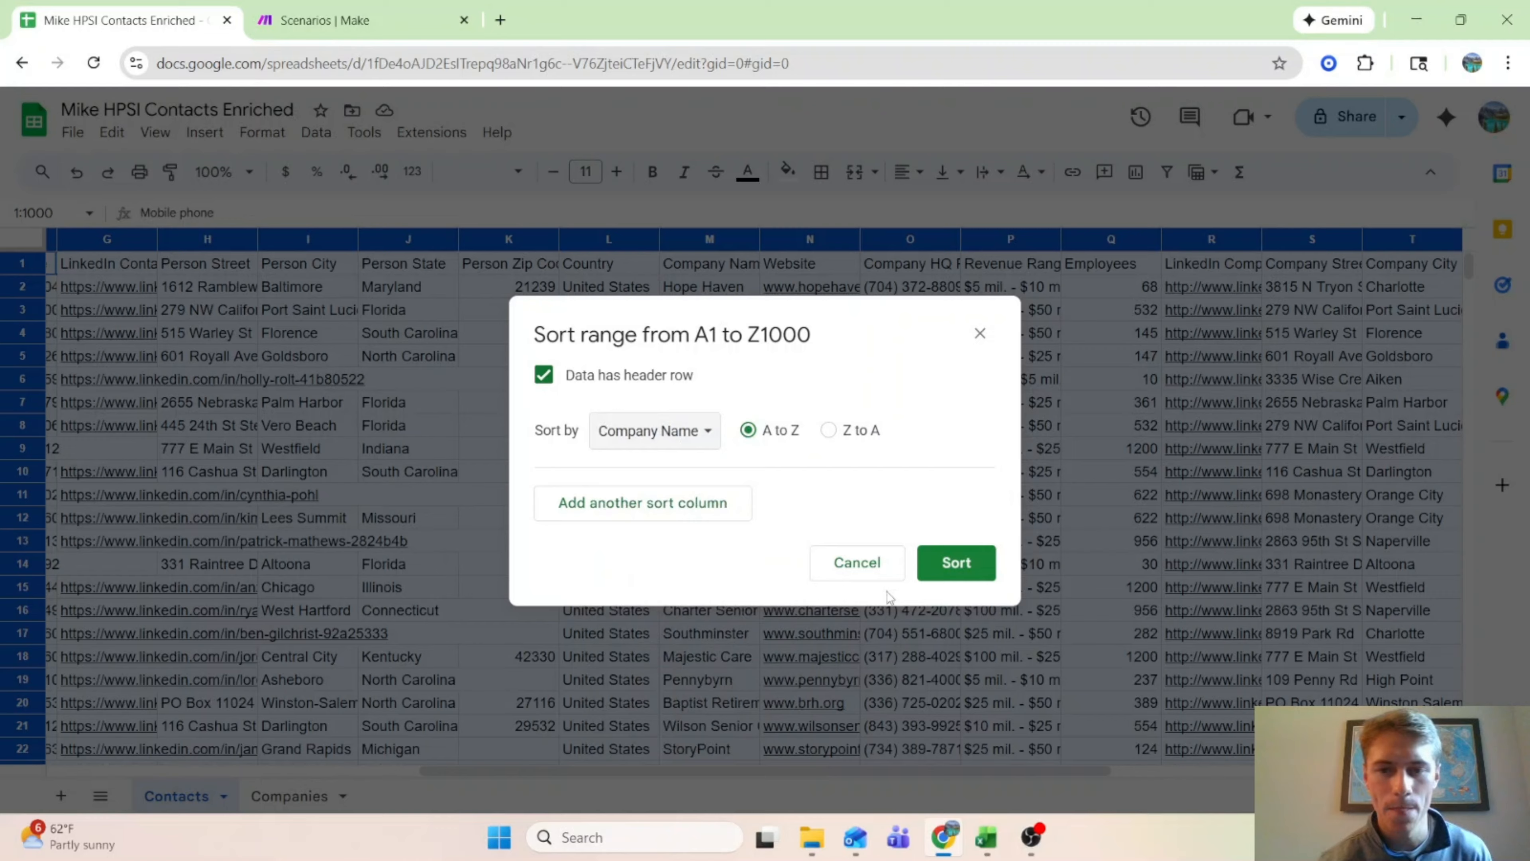
{"action": "left_click", "coordinate": [969, 563]}
{"action": "left_click", "coordinate": [1114, 499]}
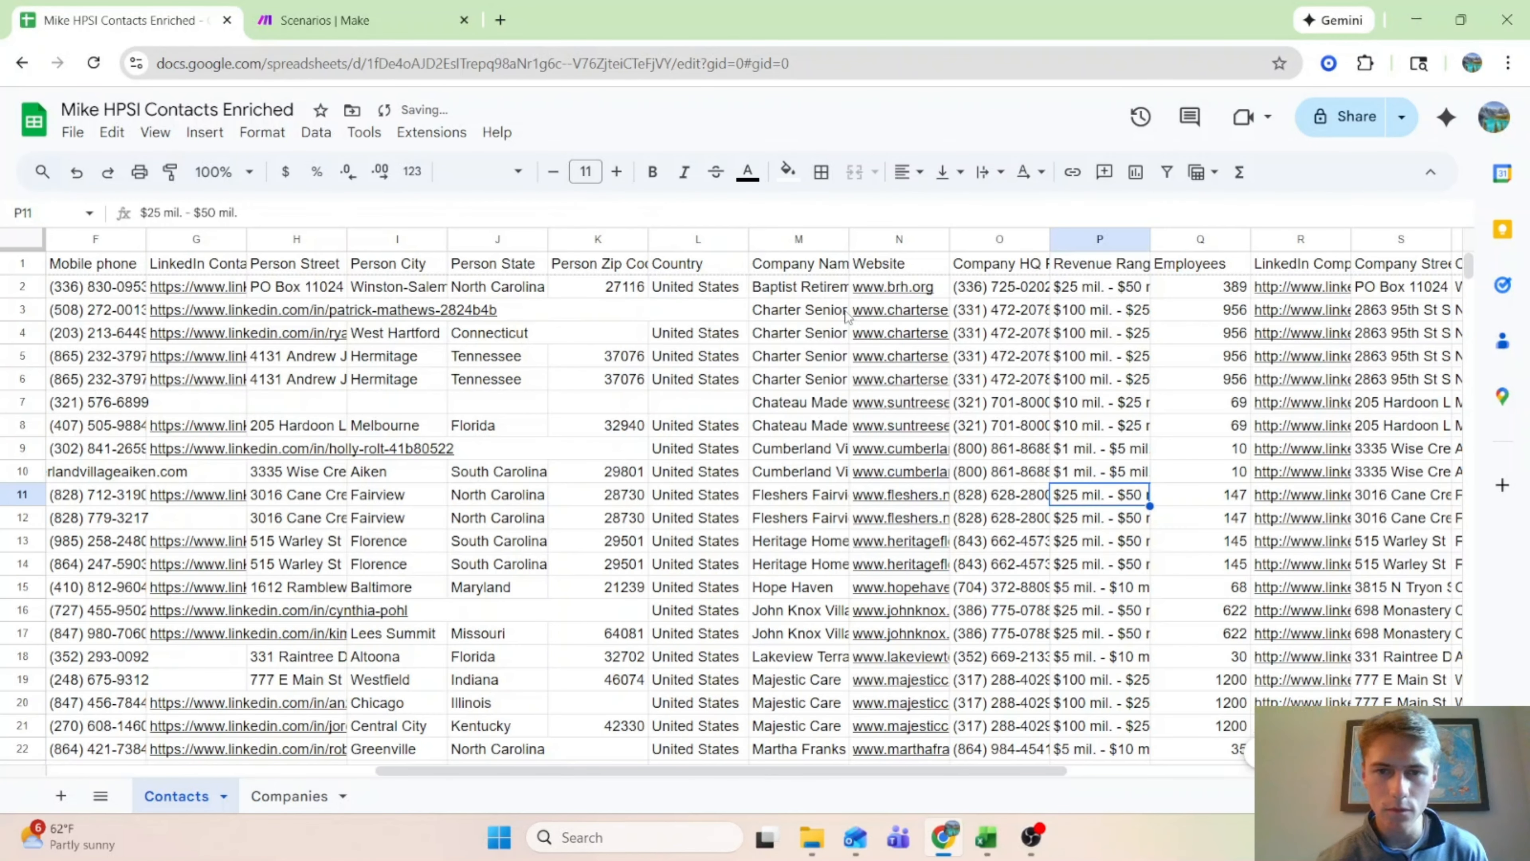
{"action": "double_click", "coordinate": [848, 238]}
{"action": "scroll", "coordinate": [849, 239], "scroll_direction": "down", "scroll_amount": 6}
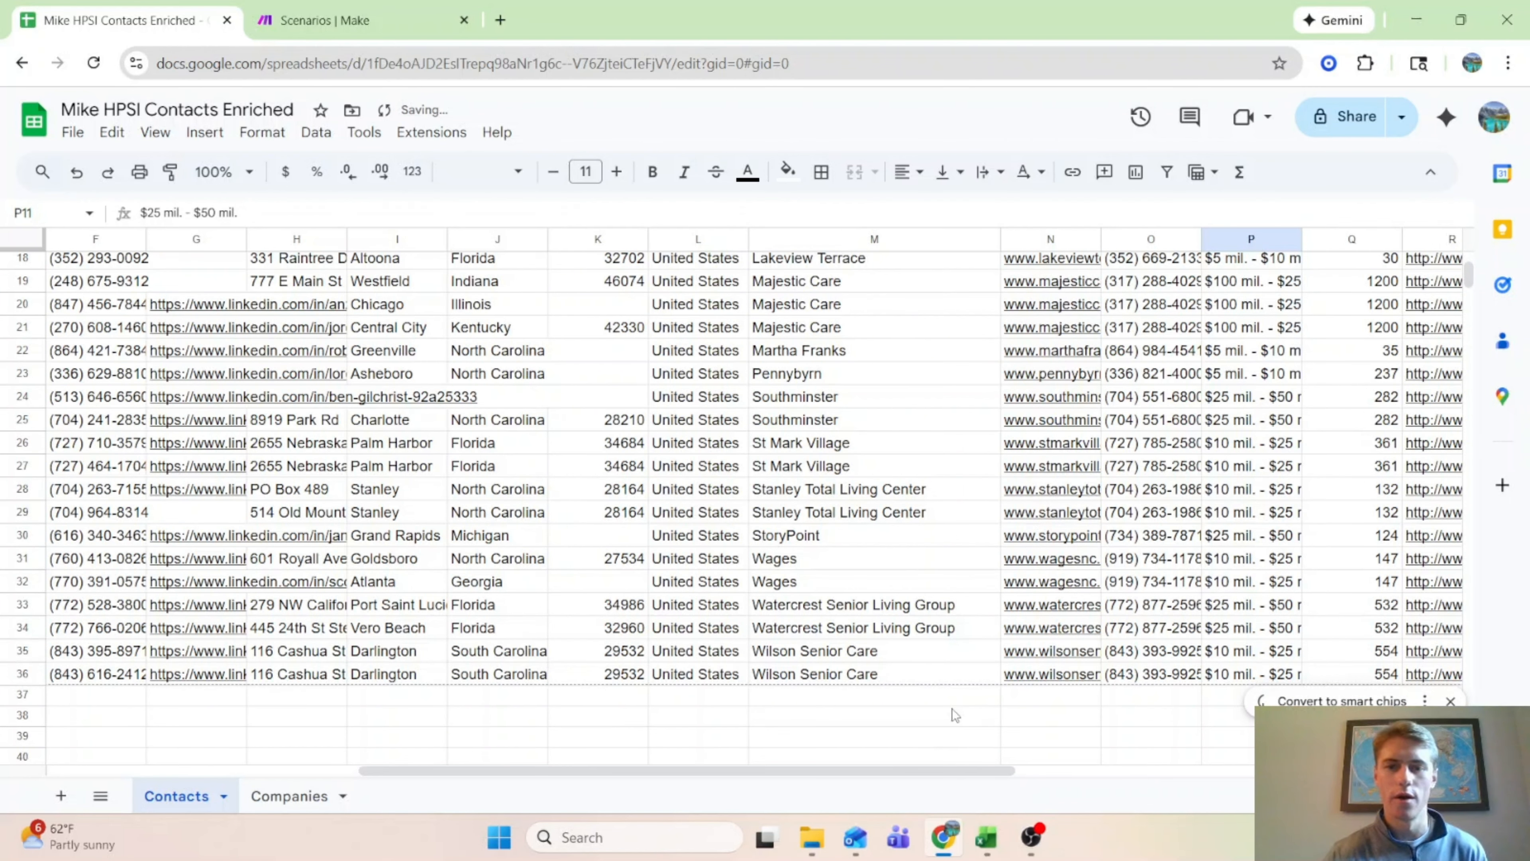
Step: On the Companies sheet, rename the Type column header in K1 as "Type of Facility" and fit the column's width
{"action": "left_click", "coordinate": [329, 802]}
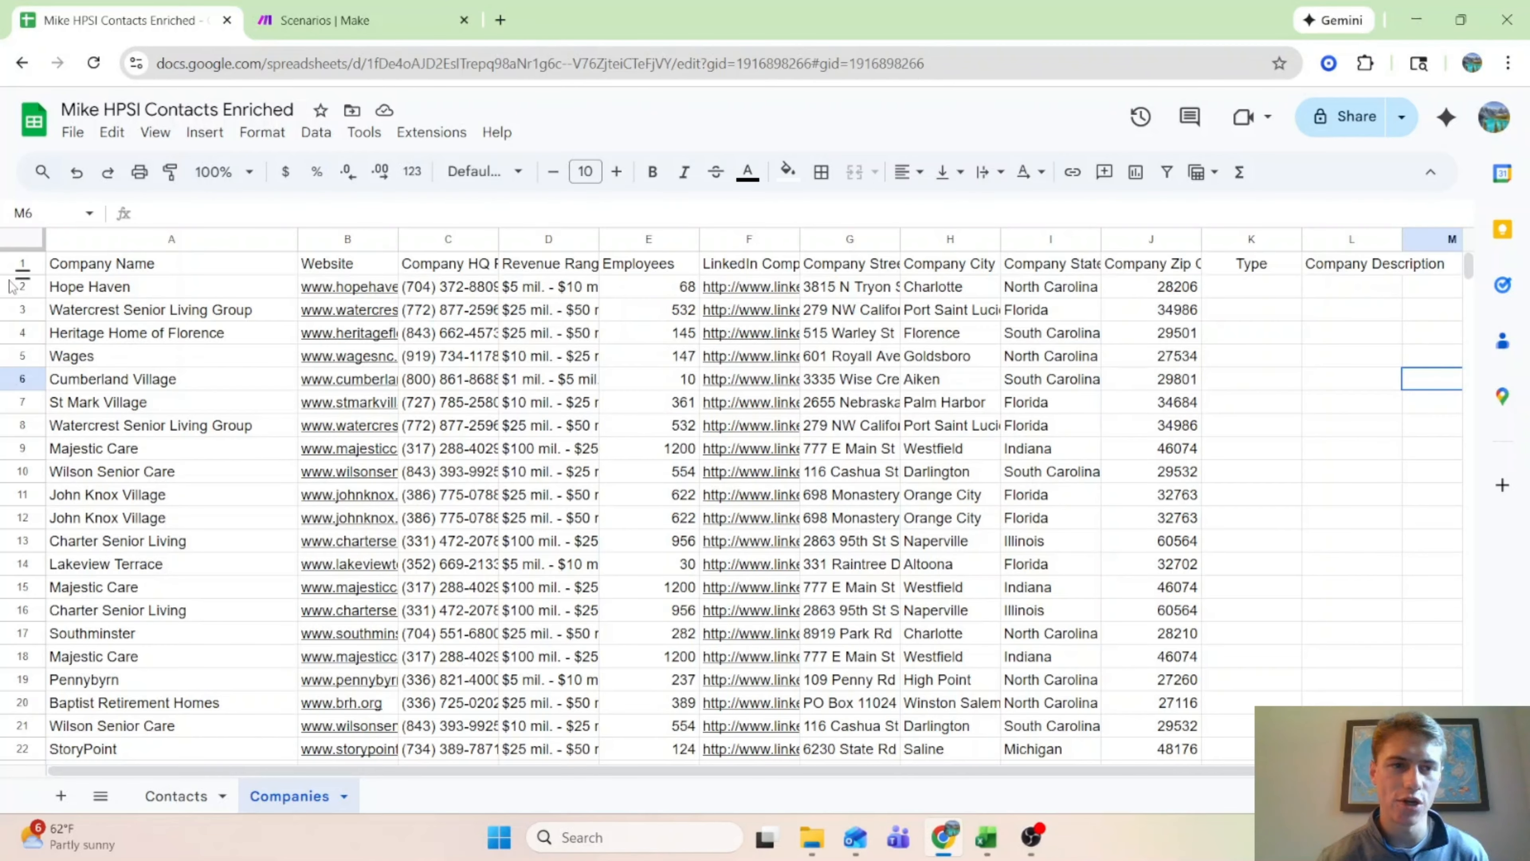
{"action": "left_click", "coordinate": [21, 243]}
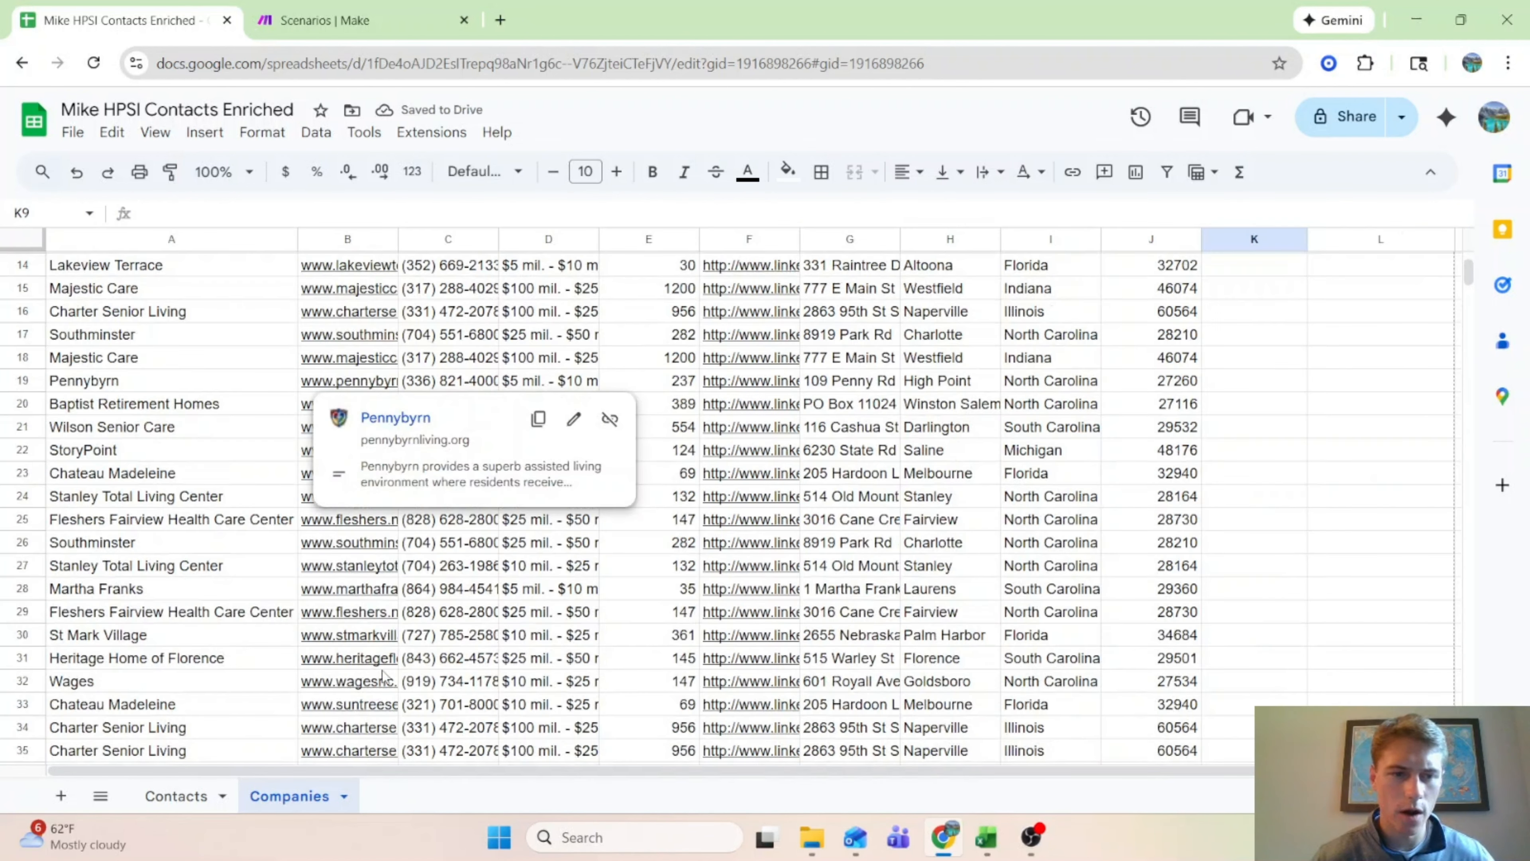
{"action": "scroll", "coordinate": [386, 675], "scroll_direction": "up", "scroll_amount": 5}
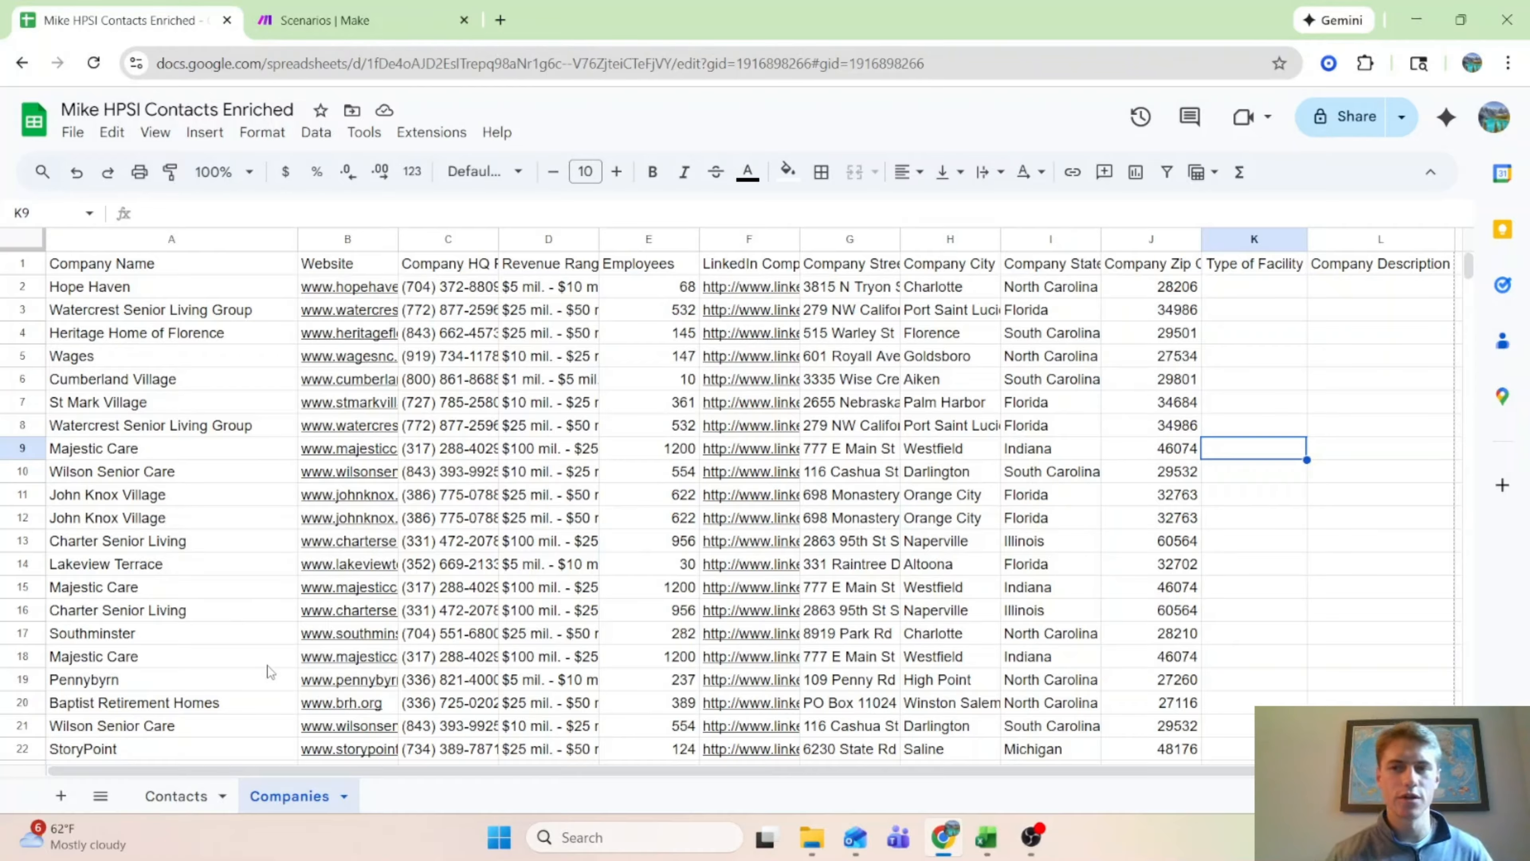
Step: Compare the Contacts and Companies sheets, examining the company rows and the Type of Facility and Company Description columns on Companies
{"action": "left_click", "coordinate": [191, 799]}
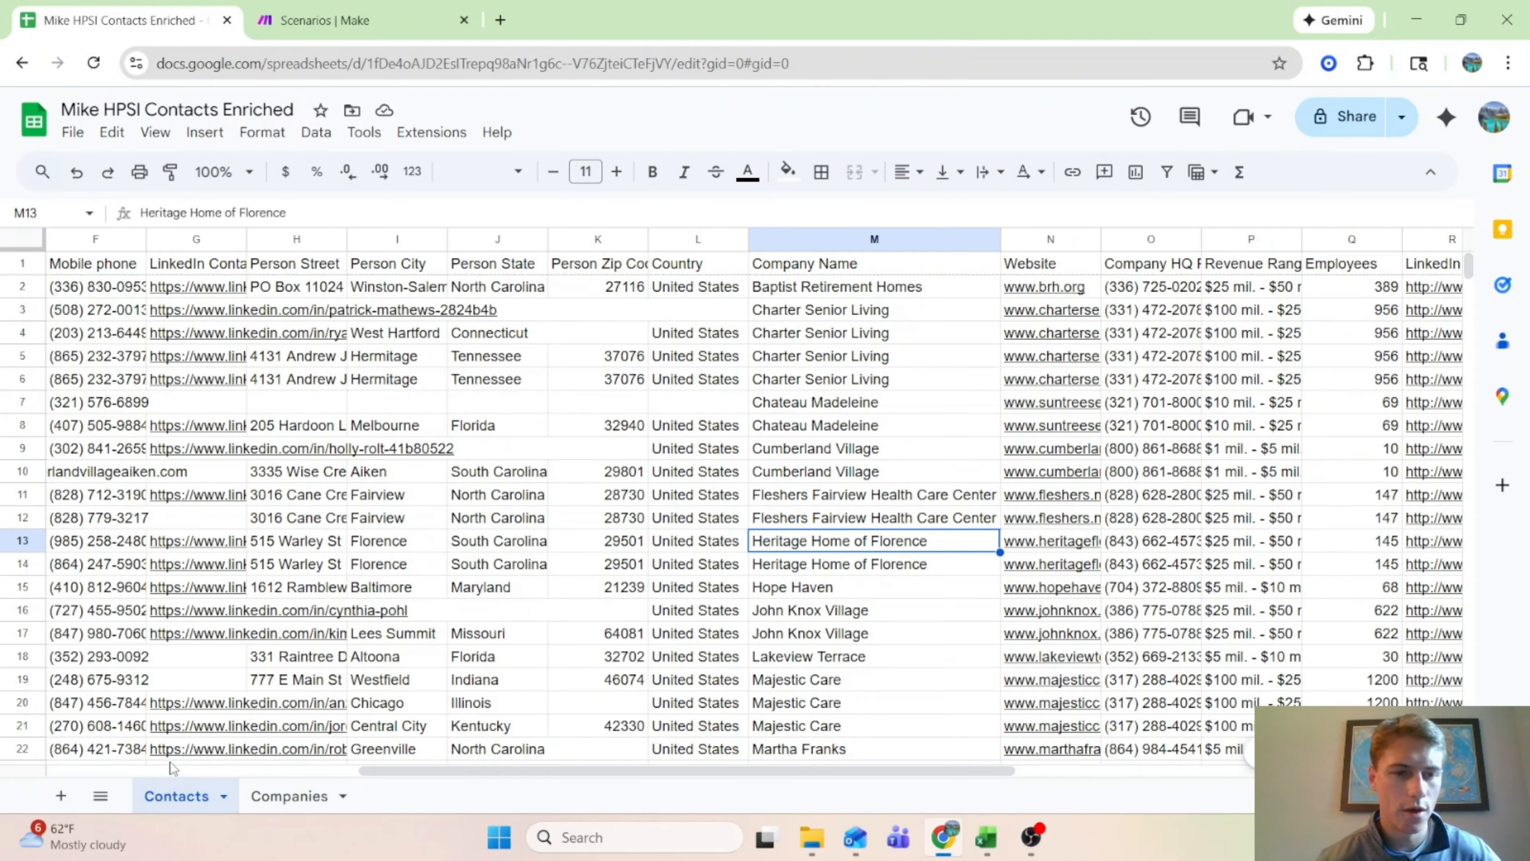
{"action": "left_click", "coordinate": [341, 799]}
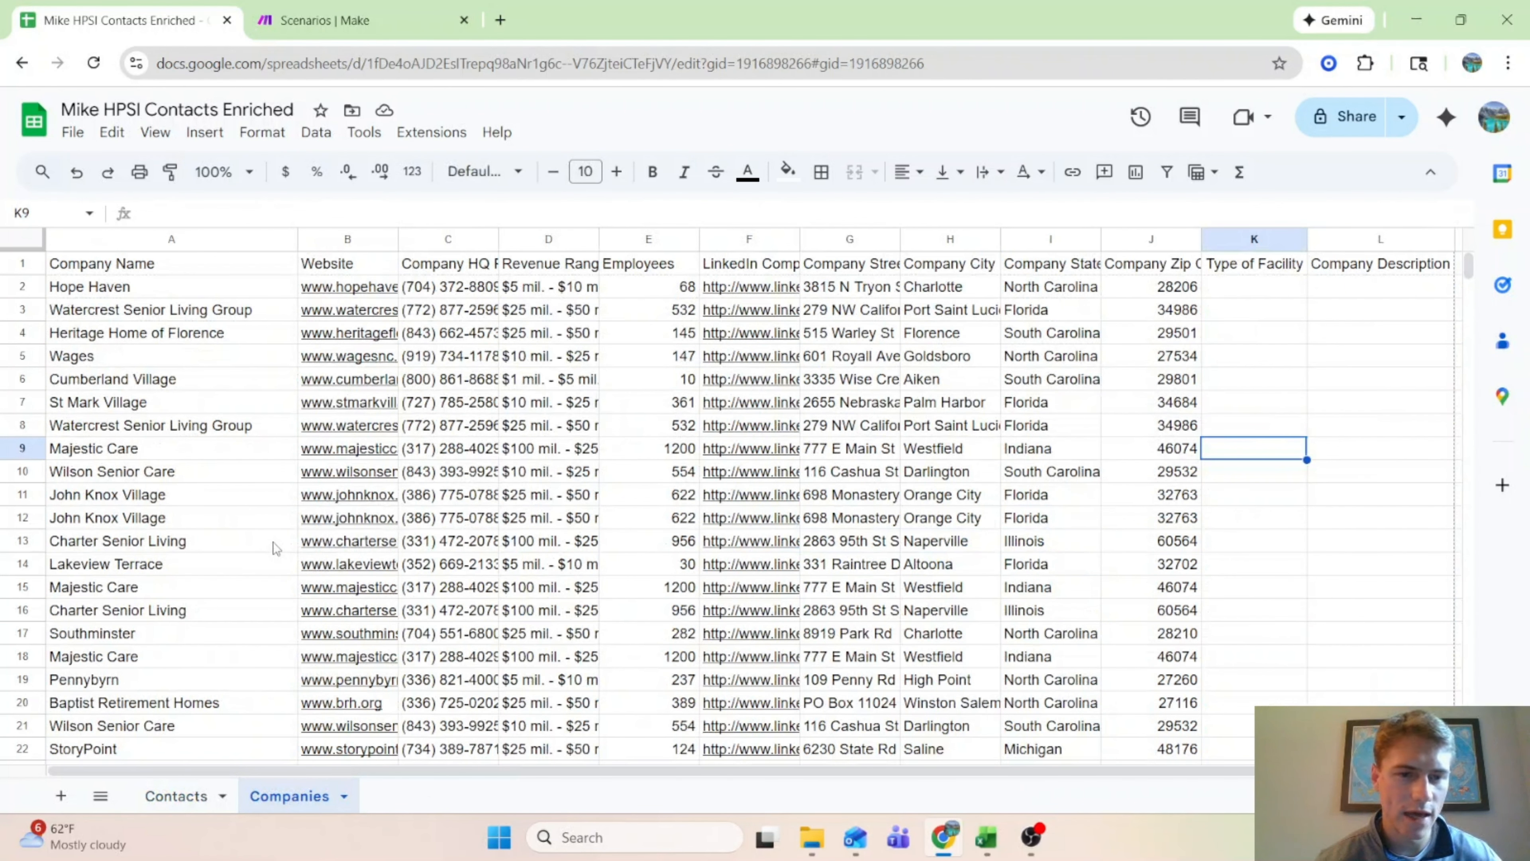
{"action": "scroll", "coordinate": [272, 542], "scroll_direction": "down", "scroll_amount": 5}
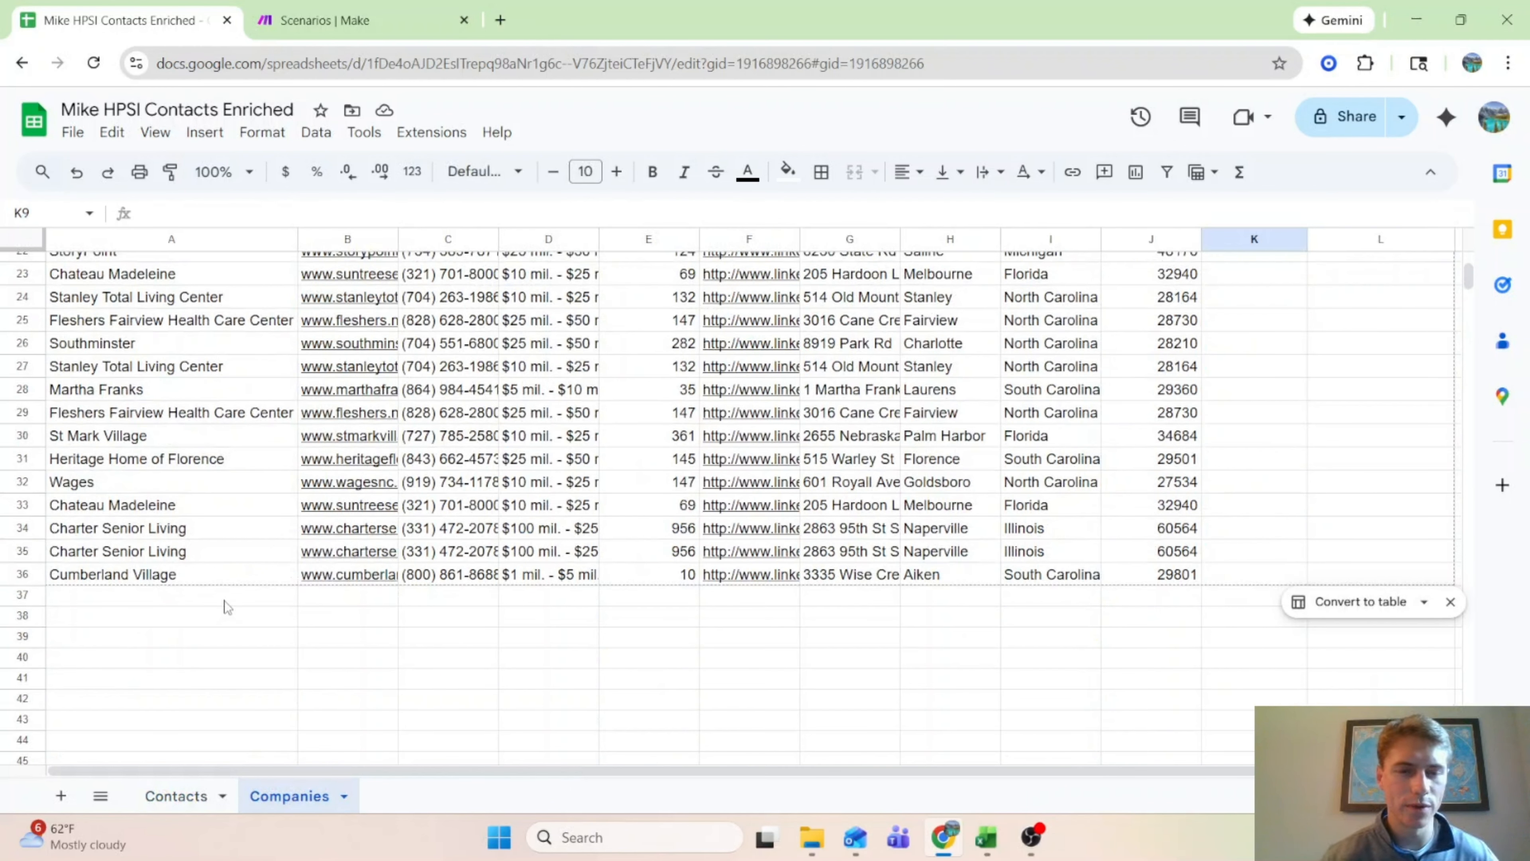
{"action": "scroll", "coordinate": [208, 362], "scroll_direction": "up", "scroll_amount": 5}
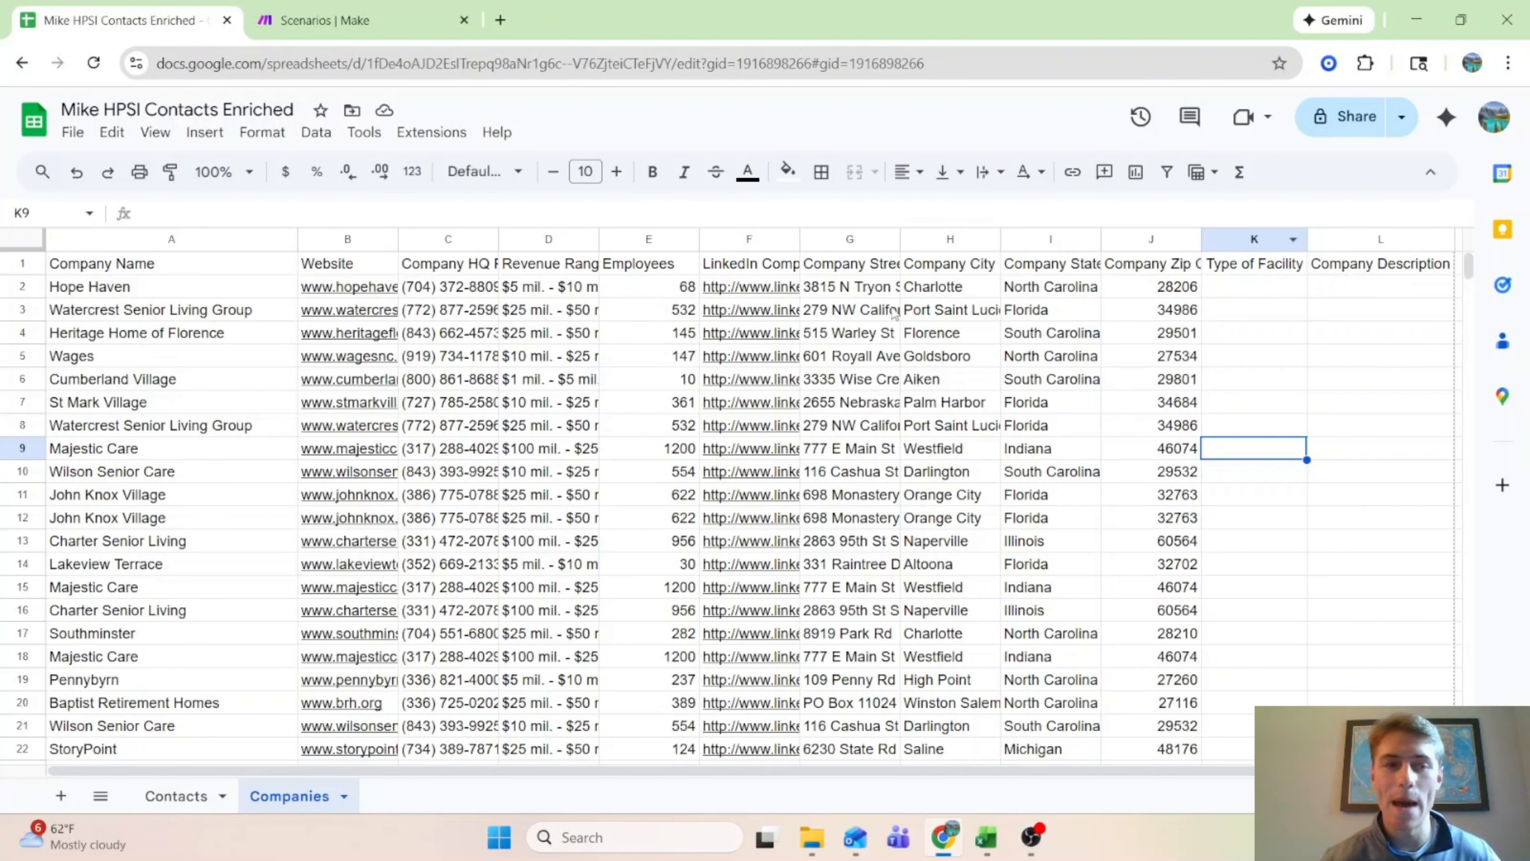
{"action": "left_click", "coordinate": [181, 798]}
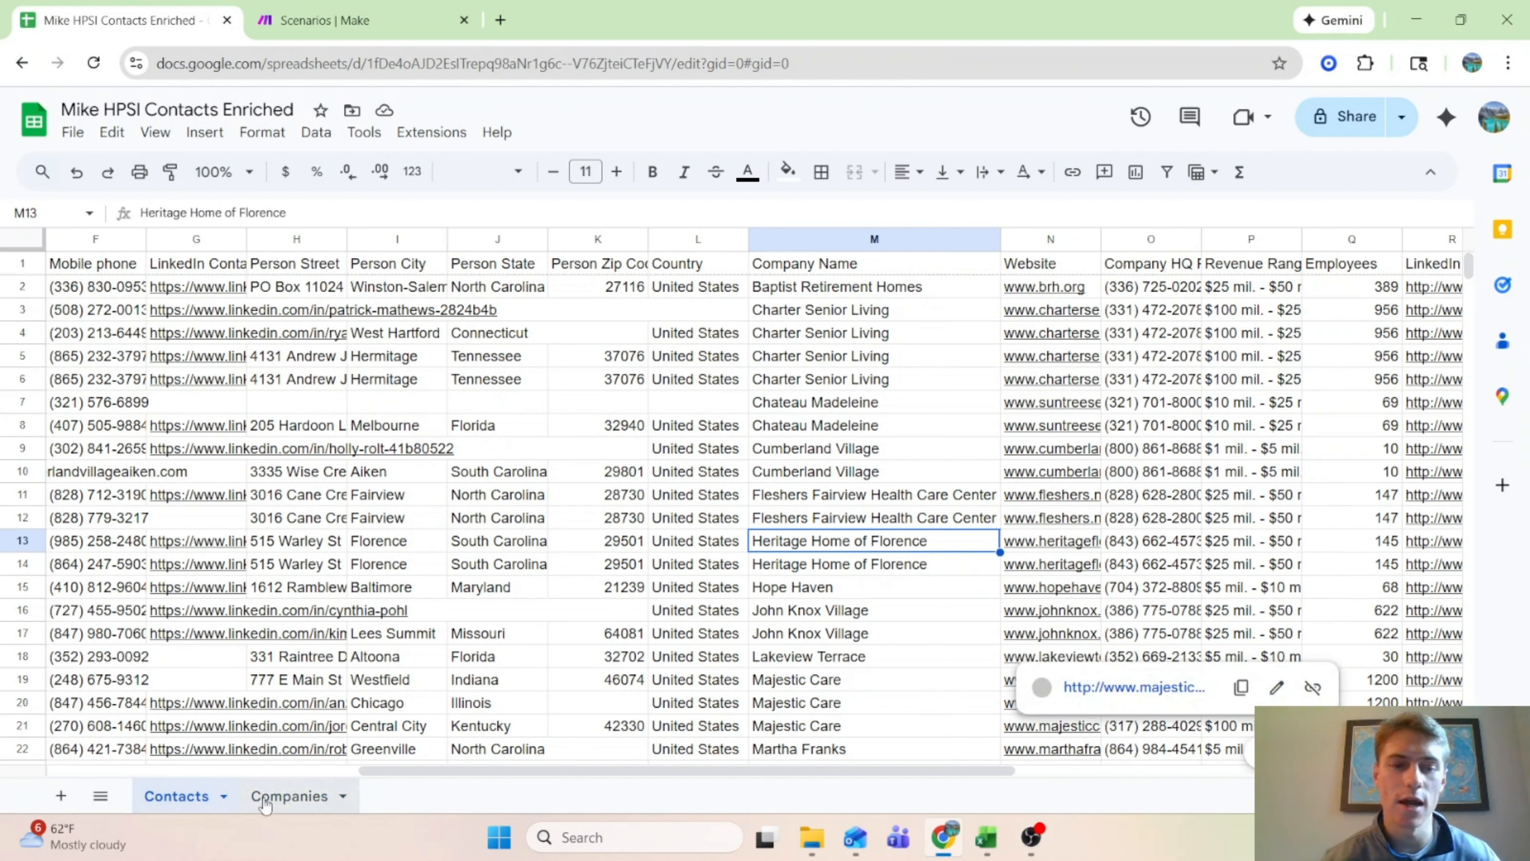
{"action": "left_click", "coordinate": [327, 795]}
{"action": "left_click", "coordinate": [1256, 273]}
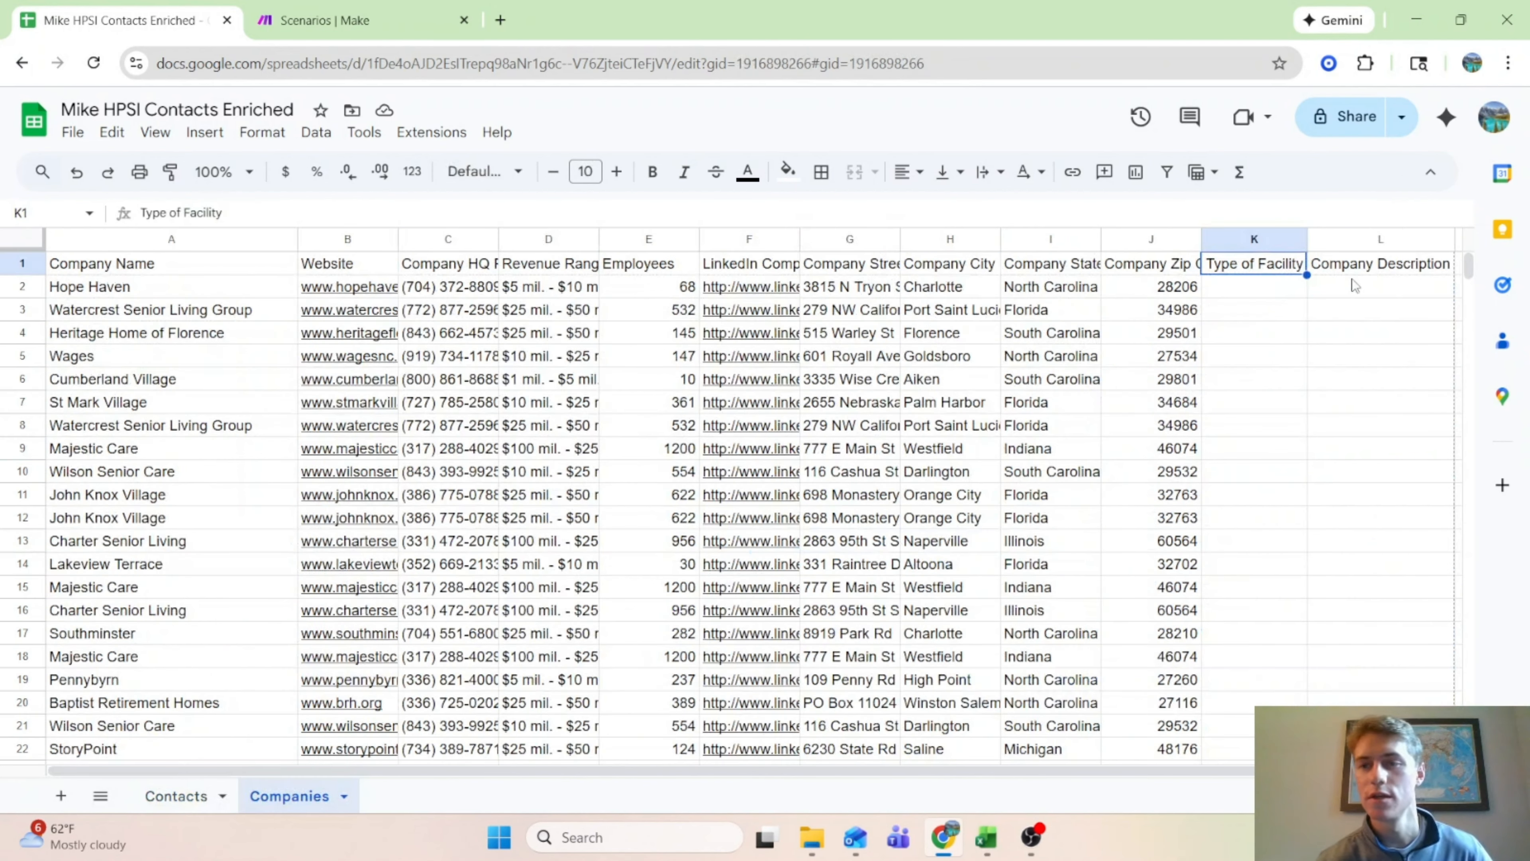
{"action": "left_click", "coordinate": [1352, 280]}
{"action": "left_click", "coordinate": [1259, 288]}
{"action": "key", "text": "Right"}
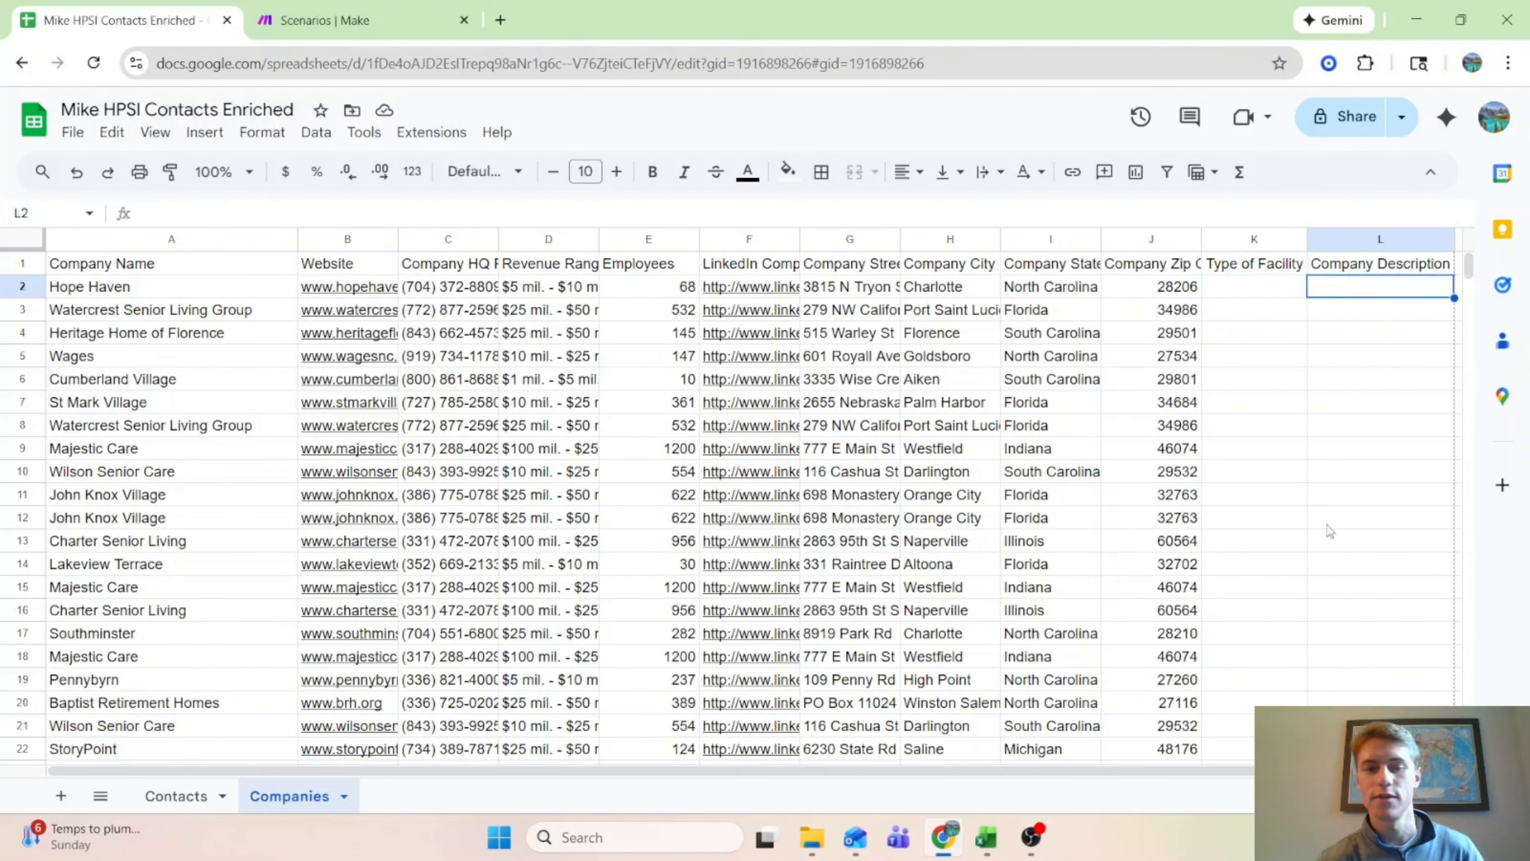
{"action": "left_click", "coordinate": [135, 801]}
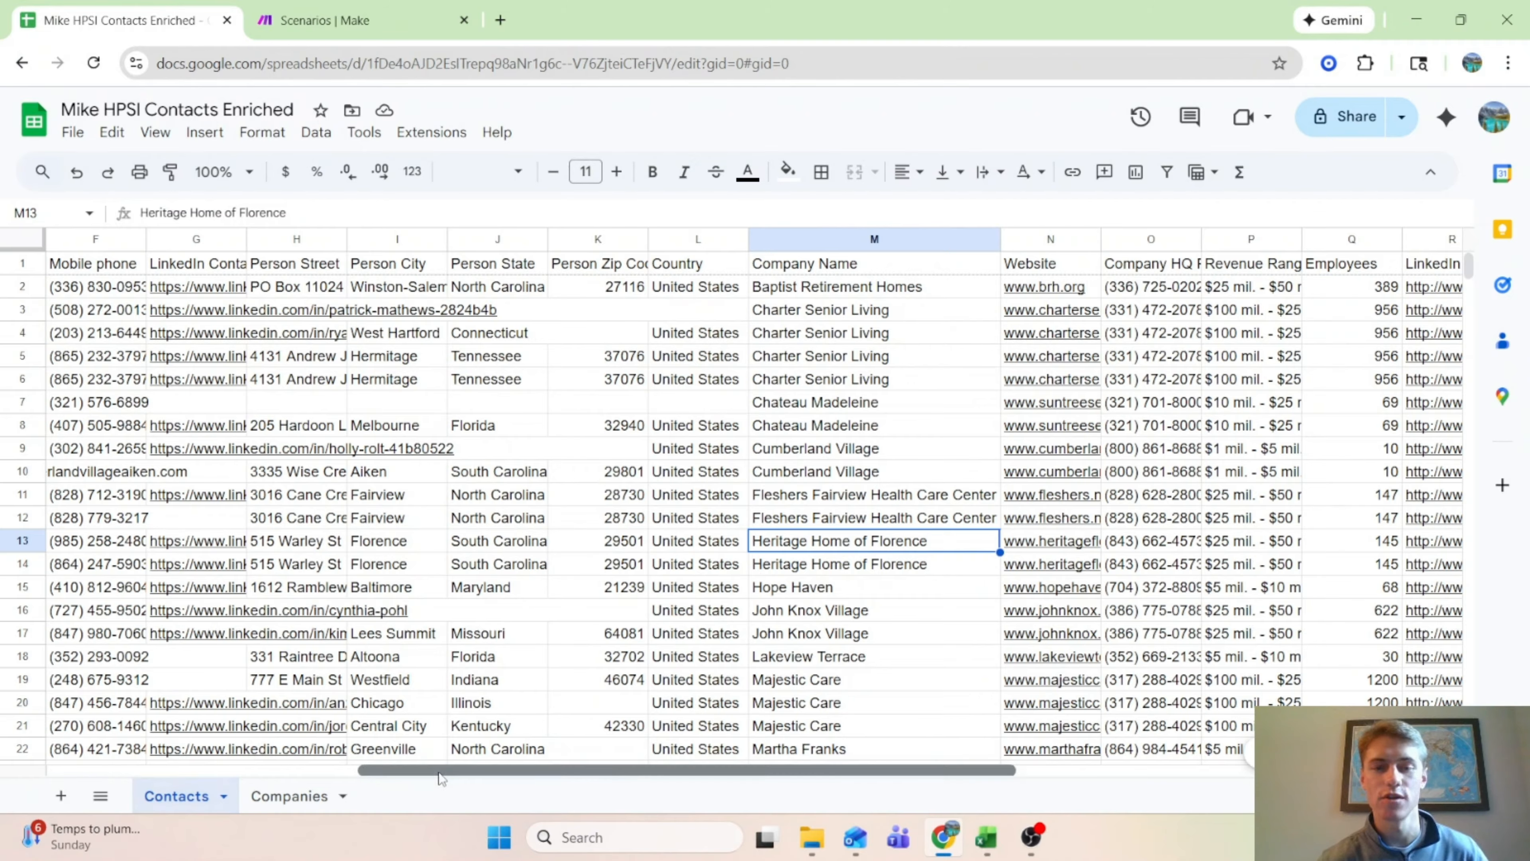
{"action": "left_click_drag", "start_coordinate": [440, 770], "coordinate": [162, 819]}
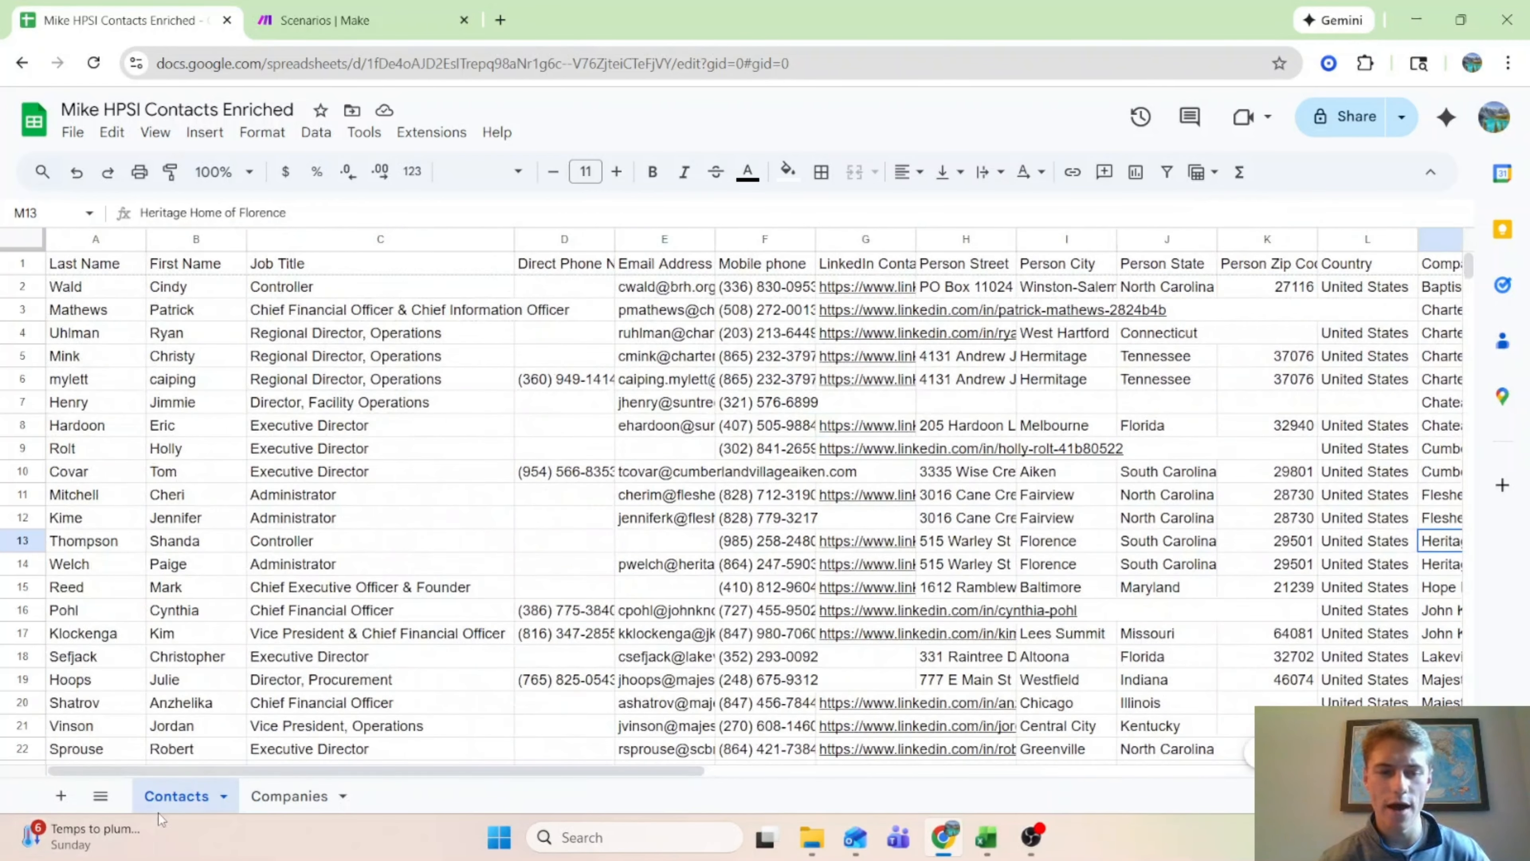
{"action": "left_click", "coordinate": [282, 798]}
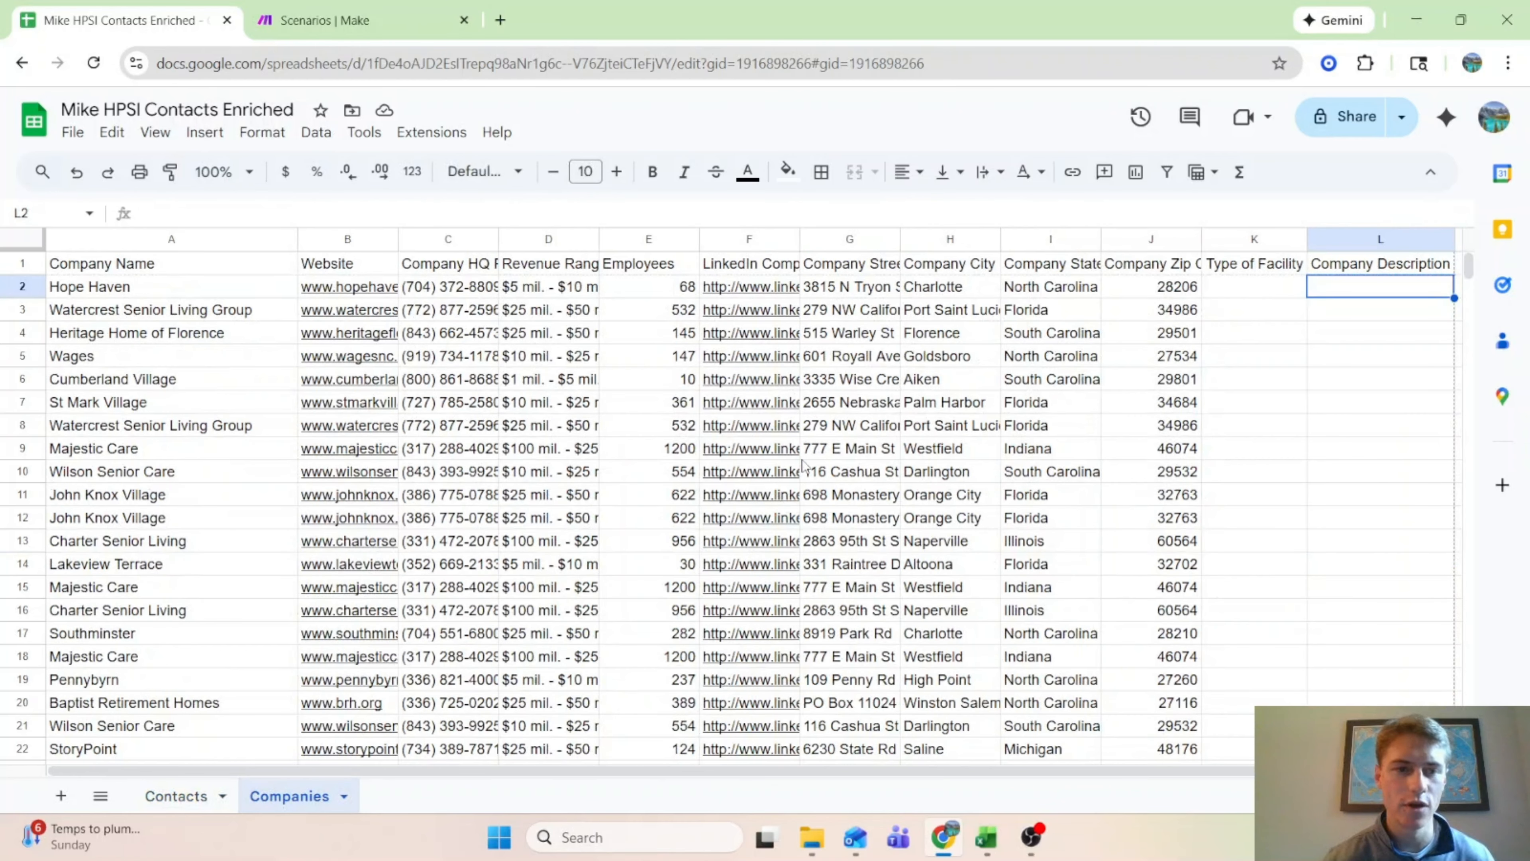
Step: Remove duplicate rows from the whole Companies sheet, treating the data as having a header row and analyzing only Column A - Company Name
{"action": "left_click", "coordinate": [24, 241]}
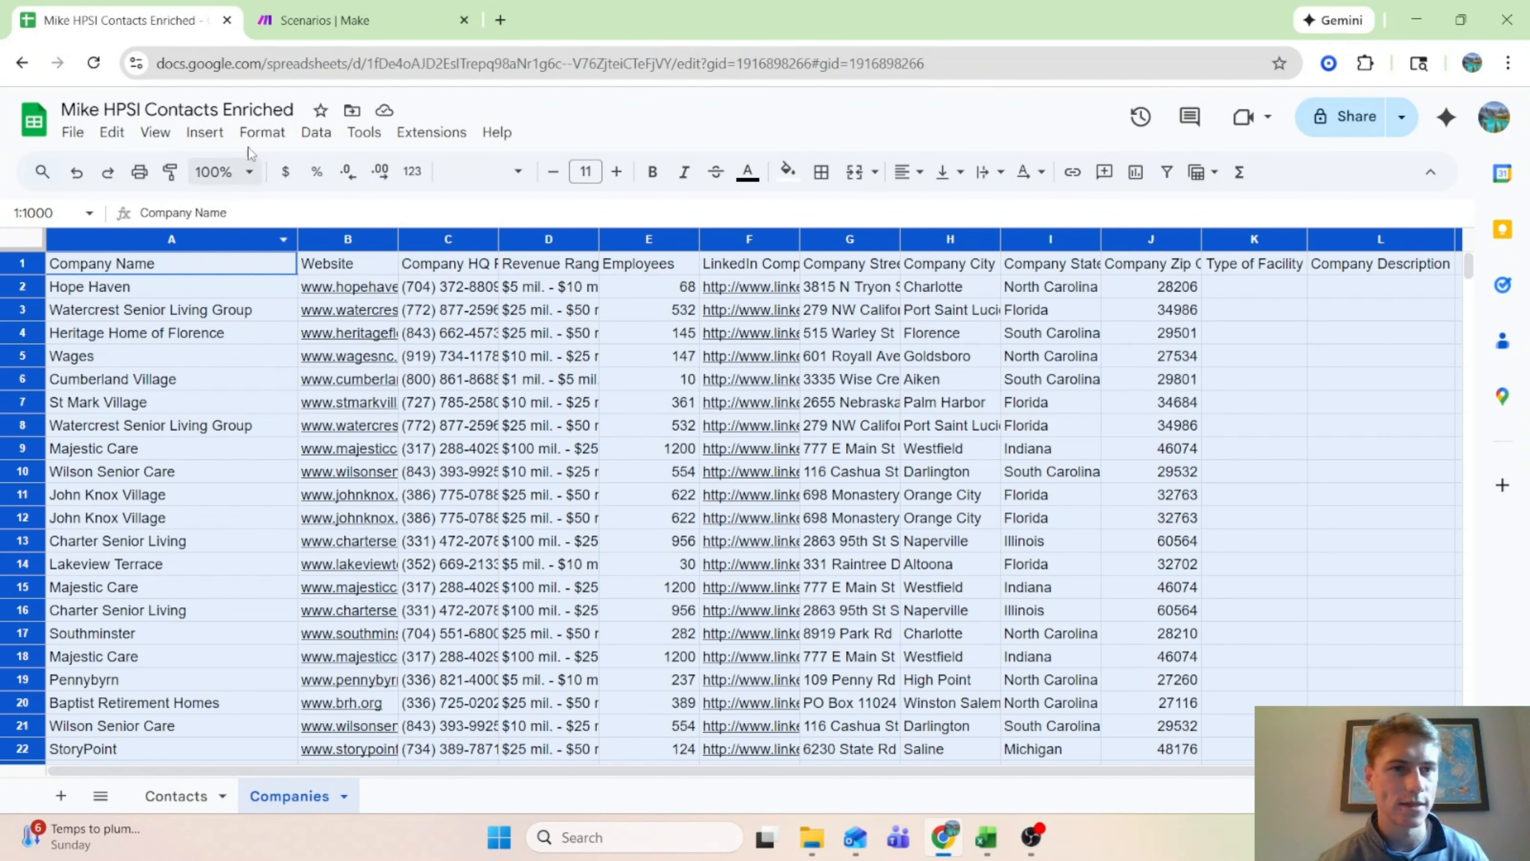
{"action": "left_click", "coordinate": [315, 132]}
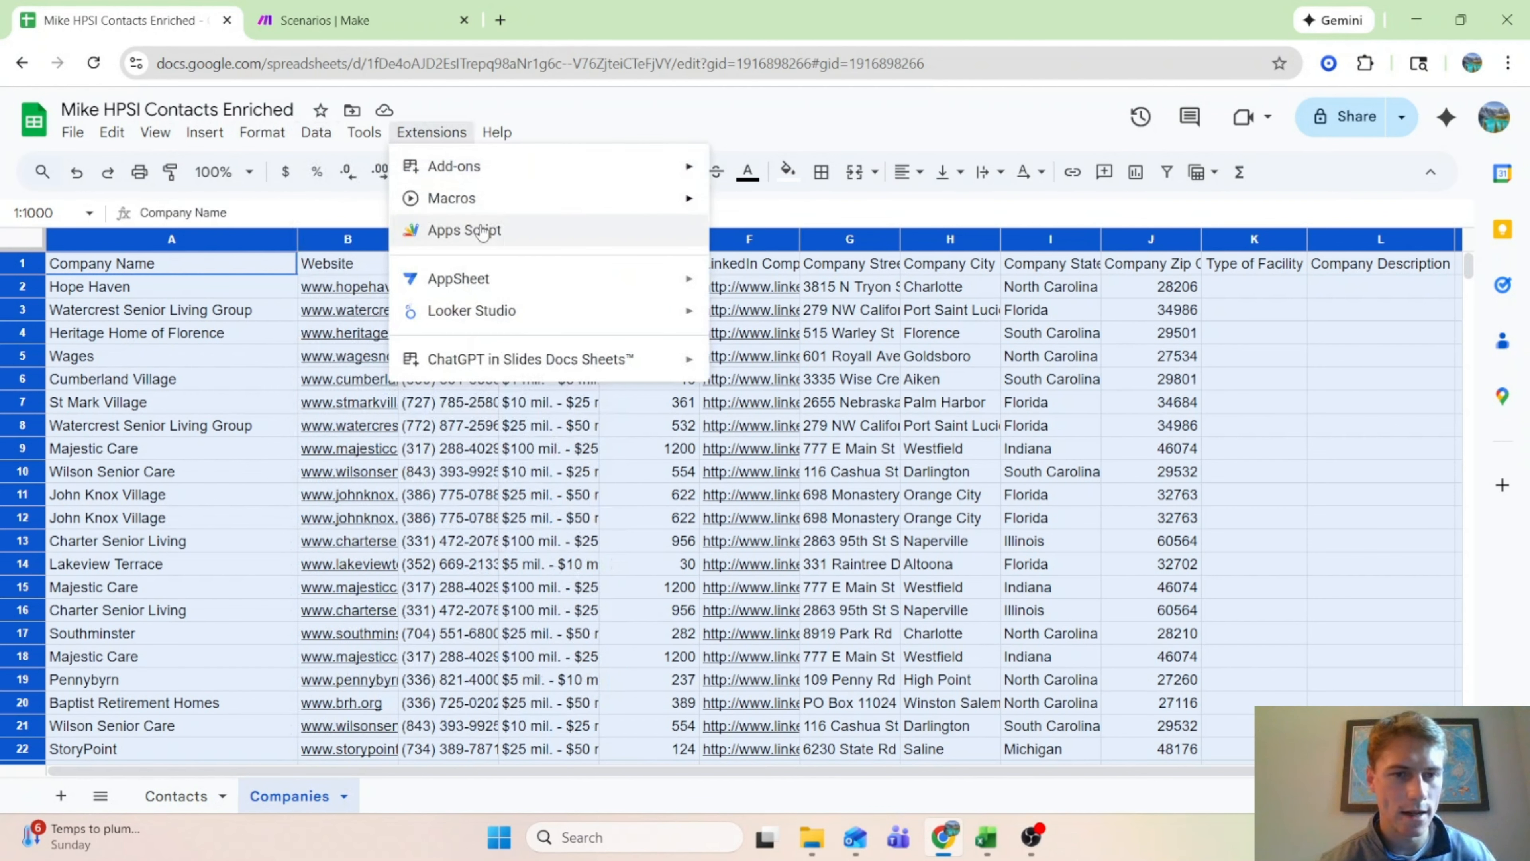
{"action": "mouse_move", "coordinate": [325, 136]}
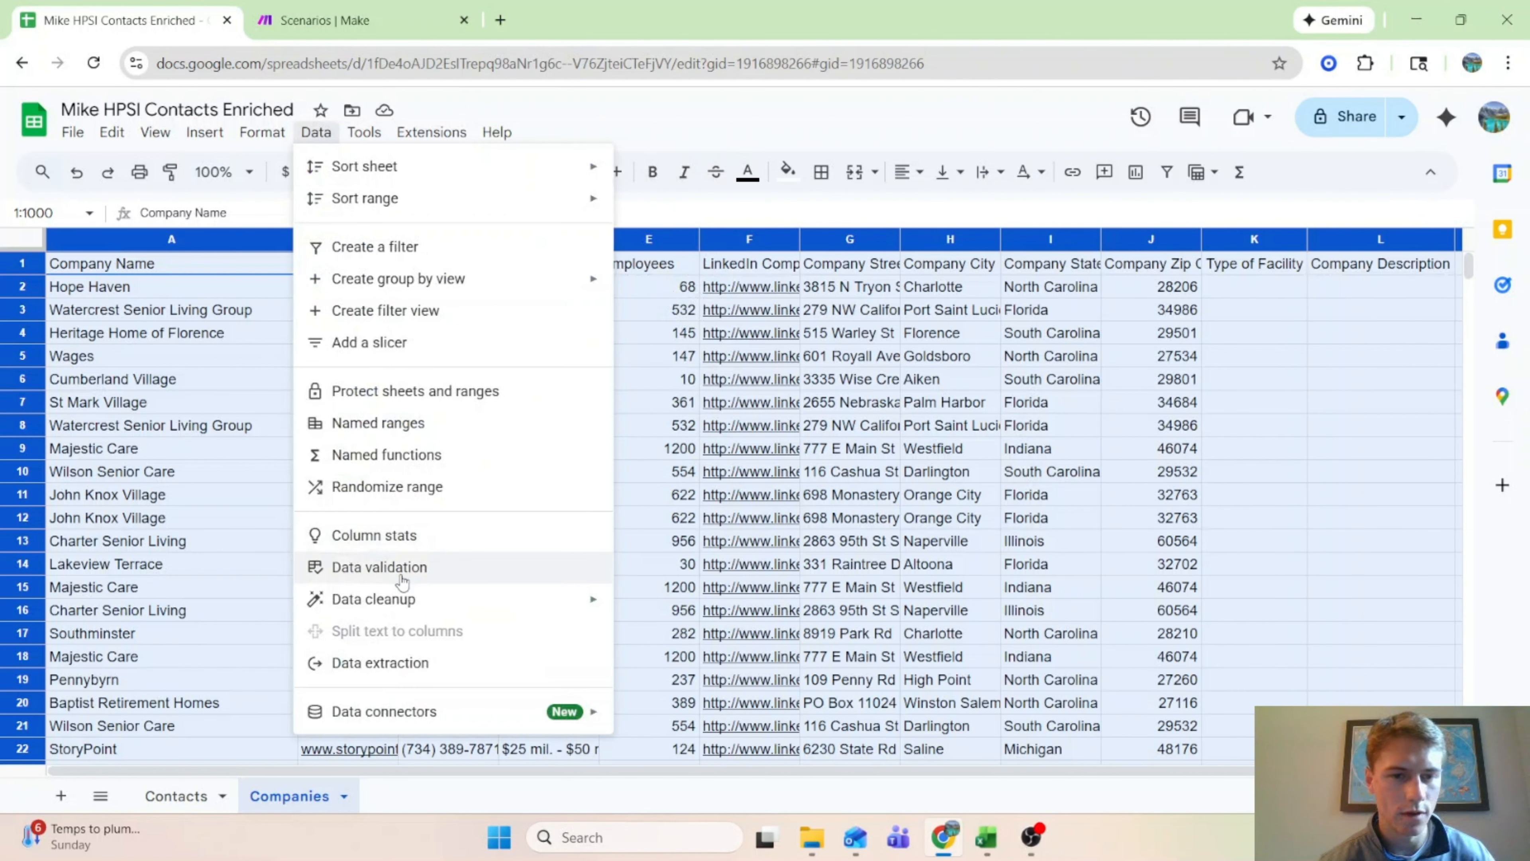
{"action": "mouse_move", "coordinate": [399, 598]}
{"action": "left_click", "coordinate": [690, 637]}
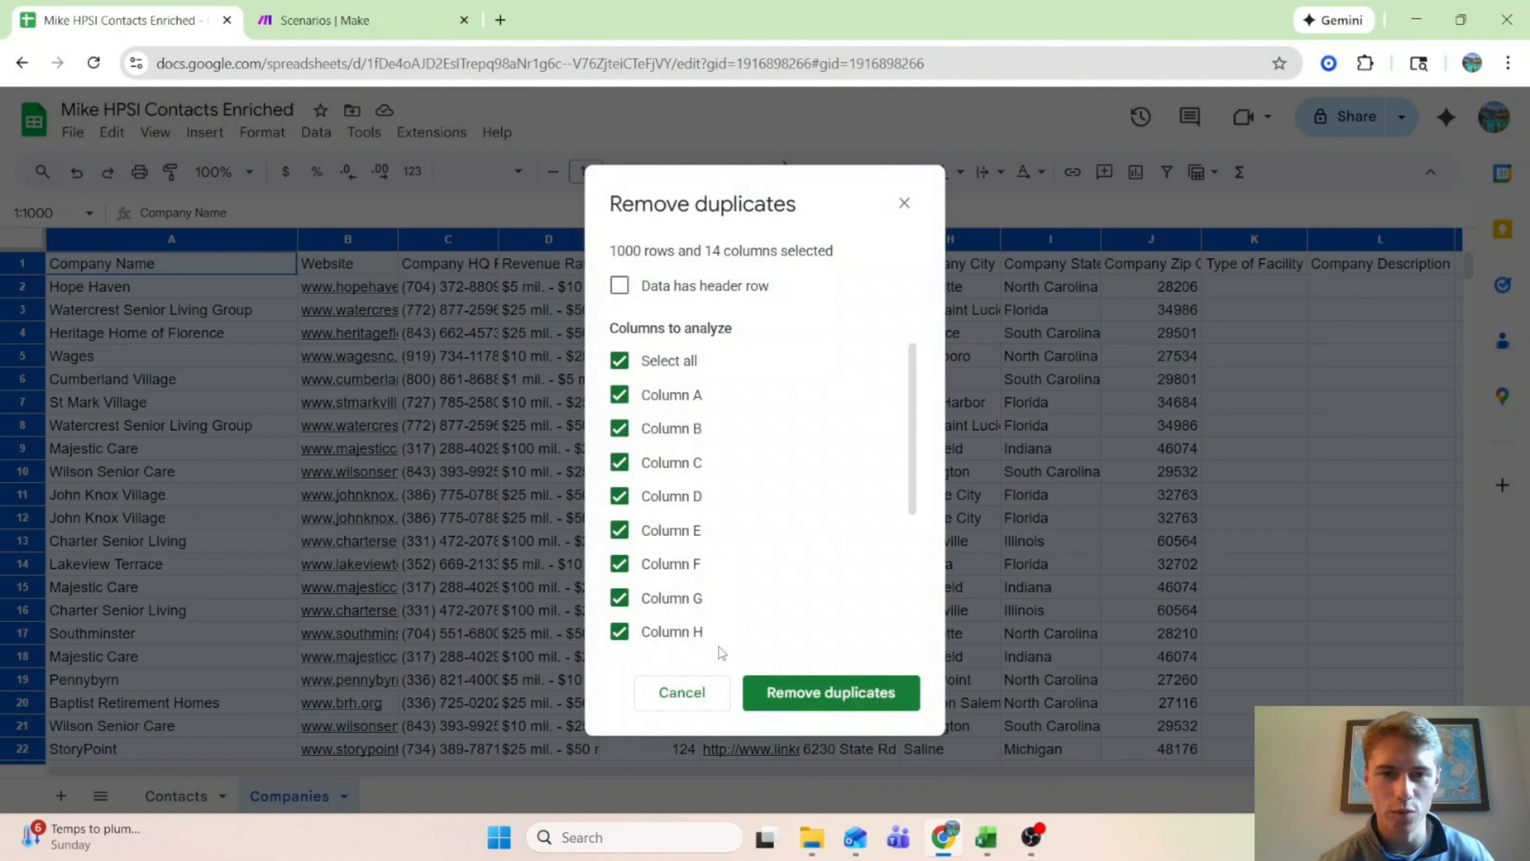
{"action": "left_click", "coordinate": [619, 285]}
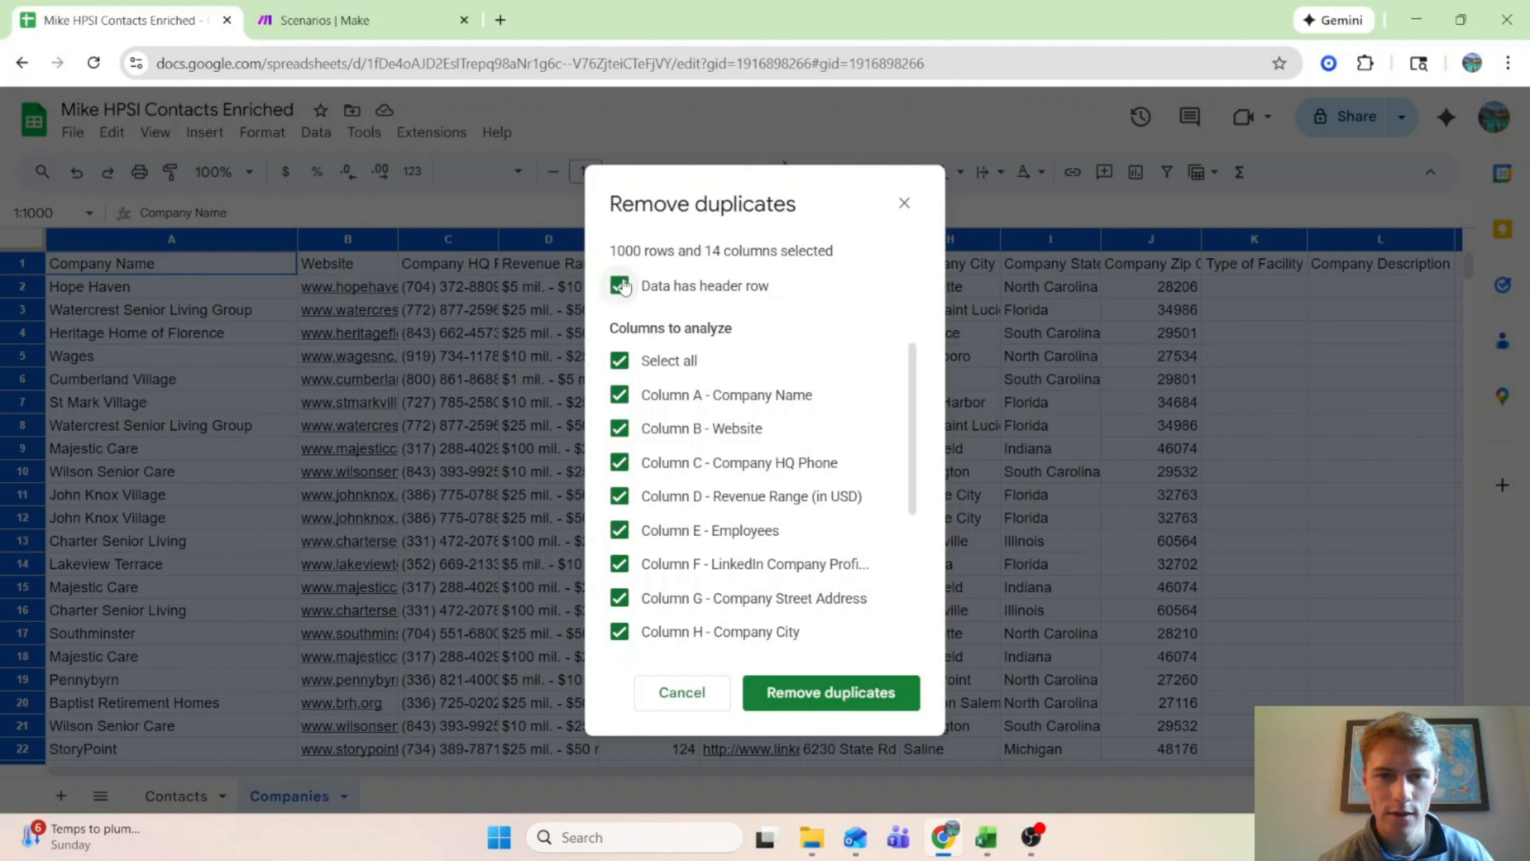
{"action": "left_click", "coordinate": [619, 360]}
{"action": "left_click", "coordinate": [619, 394]}
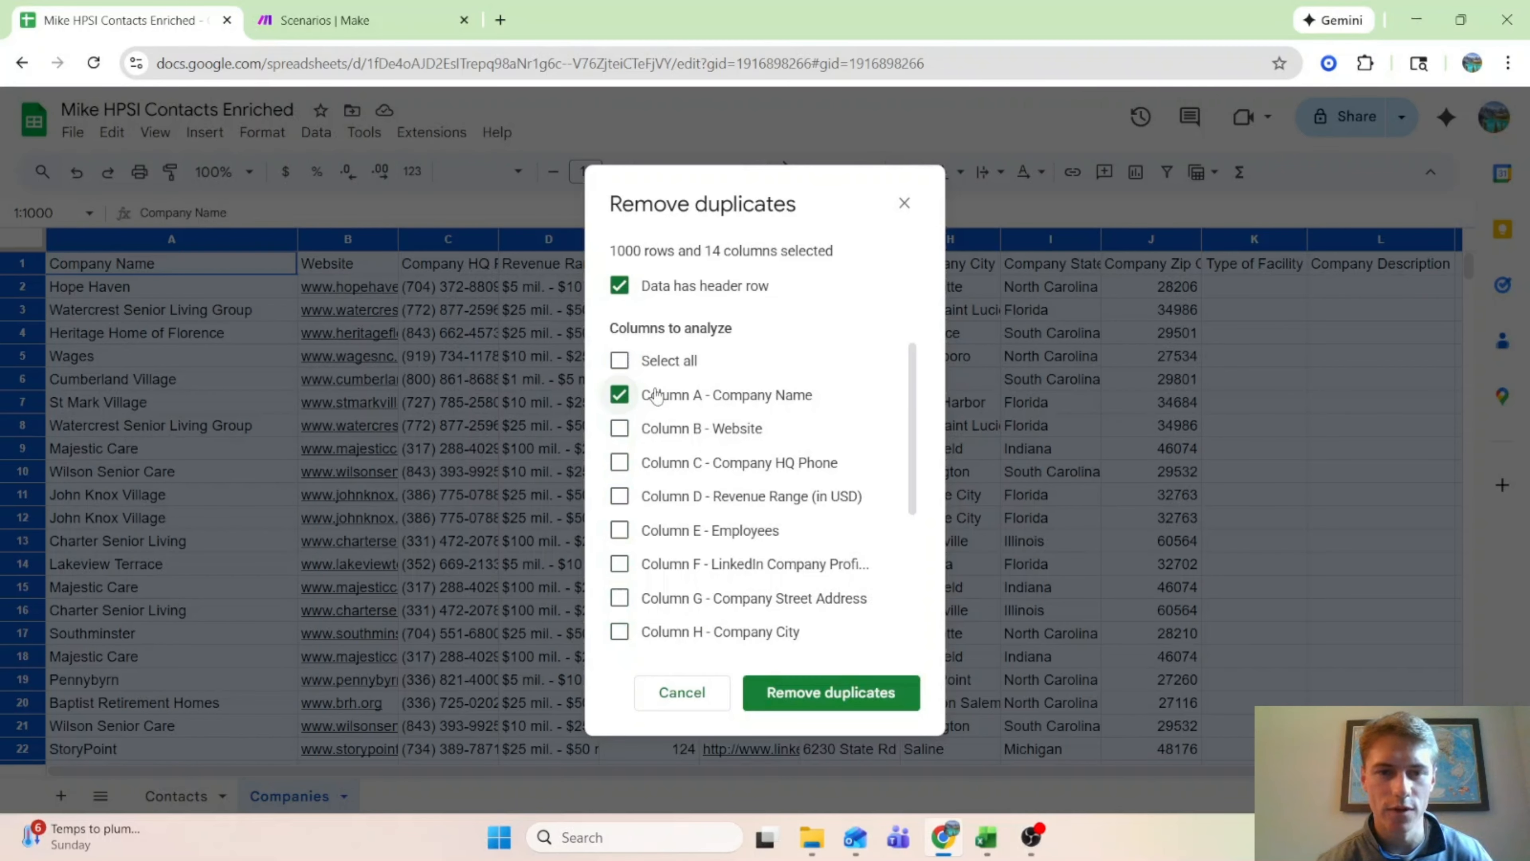
{"action": "left_click", "coordinate": [897, 691]}
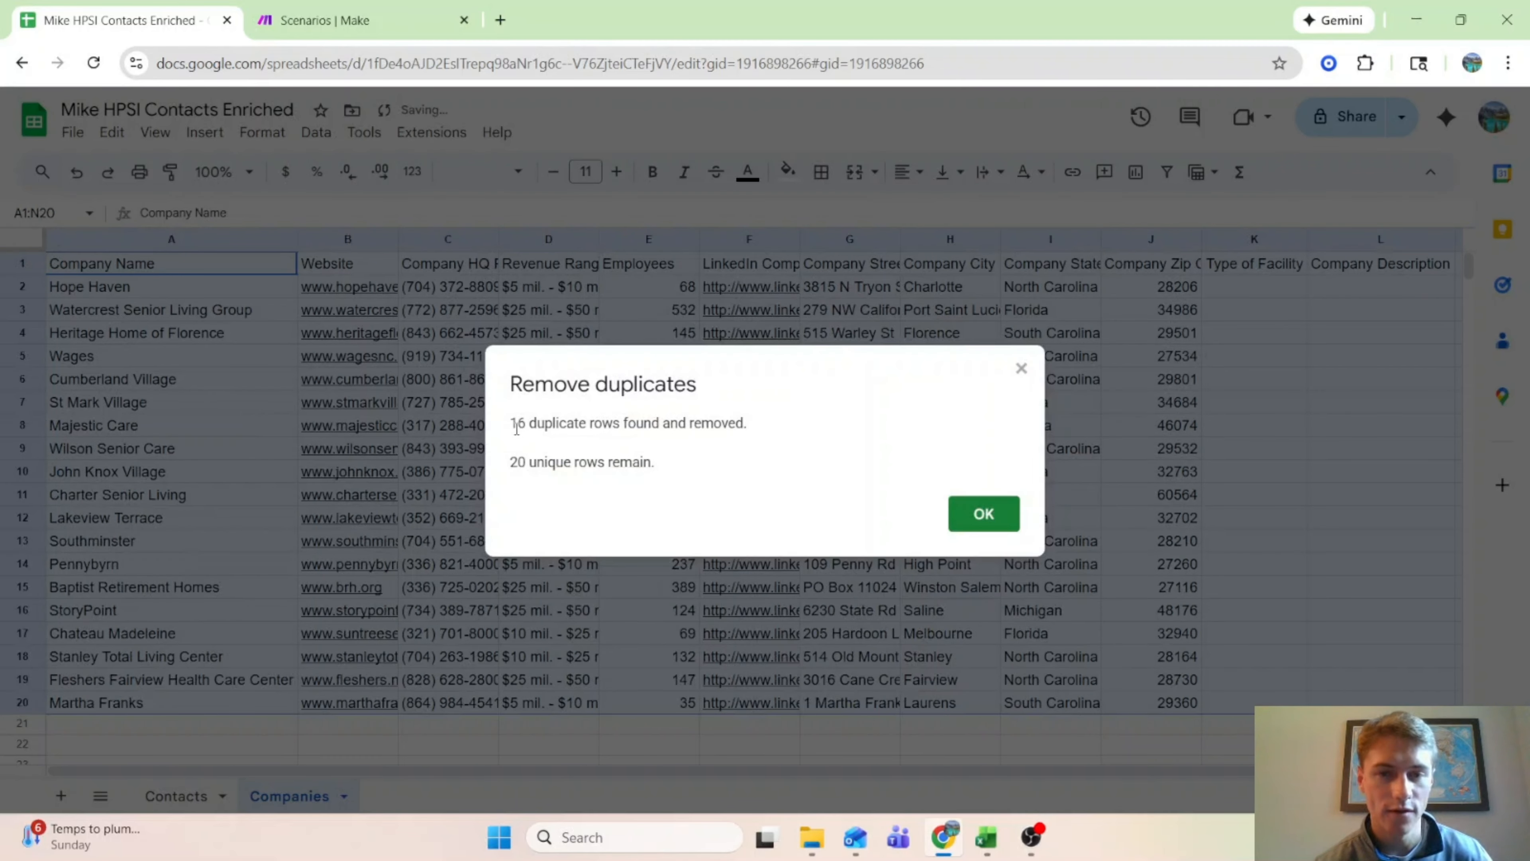
{"action": "left_click", "coordinate": [981, 512]}
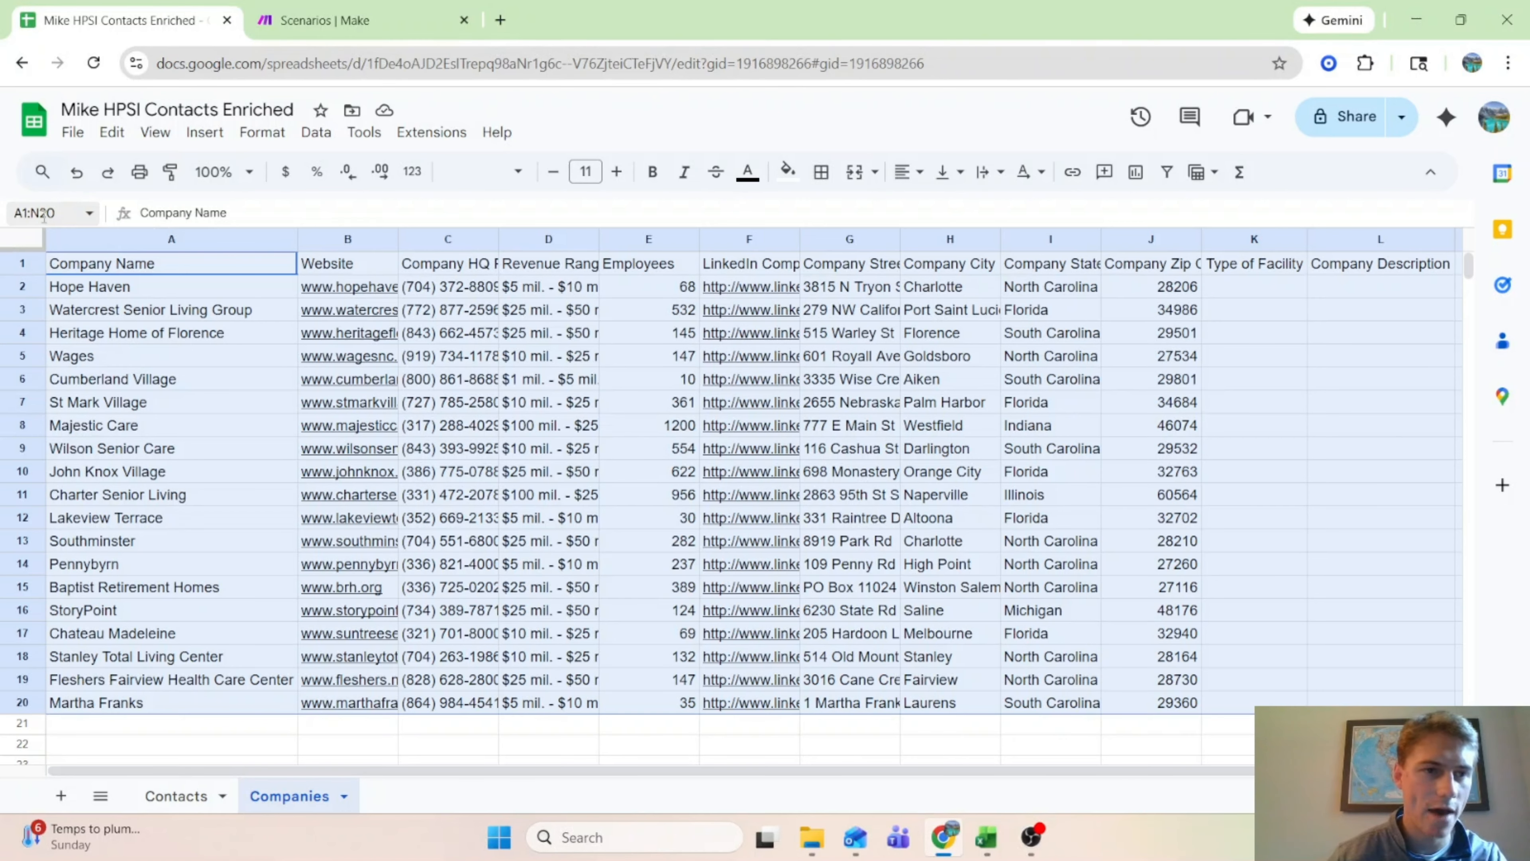
Step: Sort the whole Companies sheet by Company Name from A to Z, with the data set as having a header row
{"action": "left_click", "coordinate": [31, 248]}
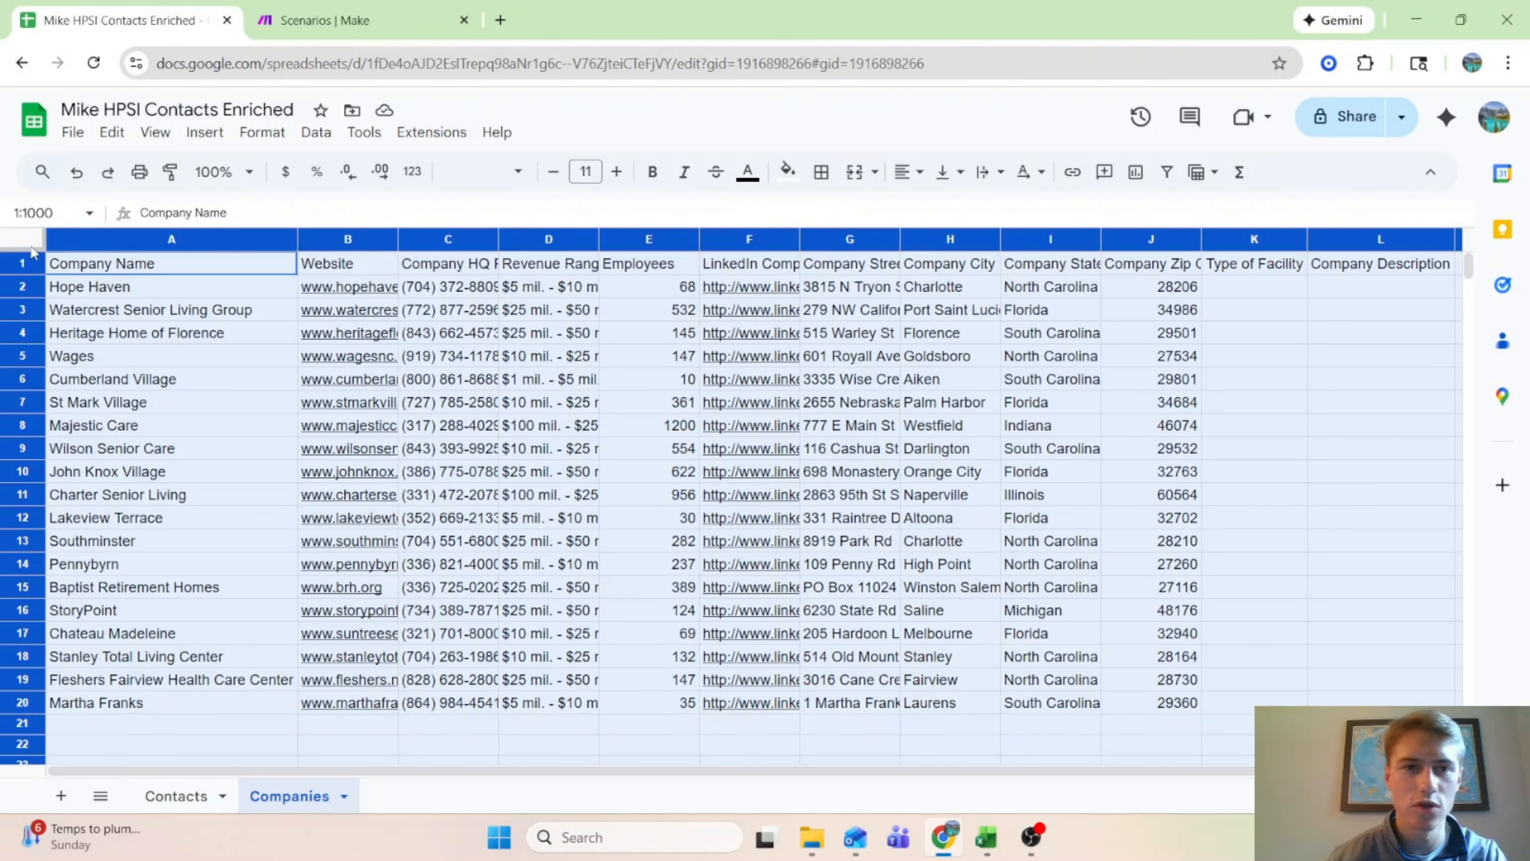
{"action": "left_click", "coordinate": [262, 131]}
{"action": "left_click", "coordinate": [315, 132]}
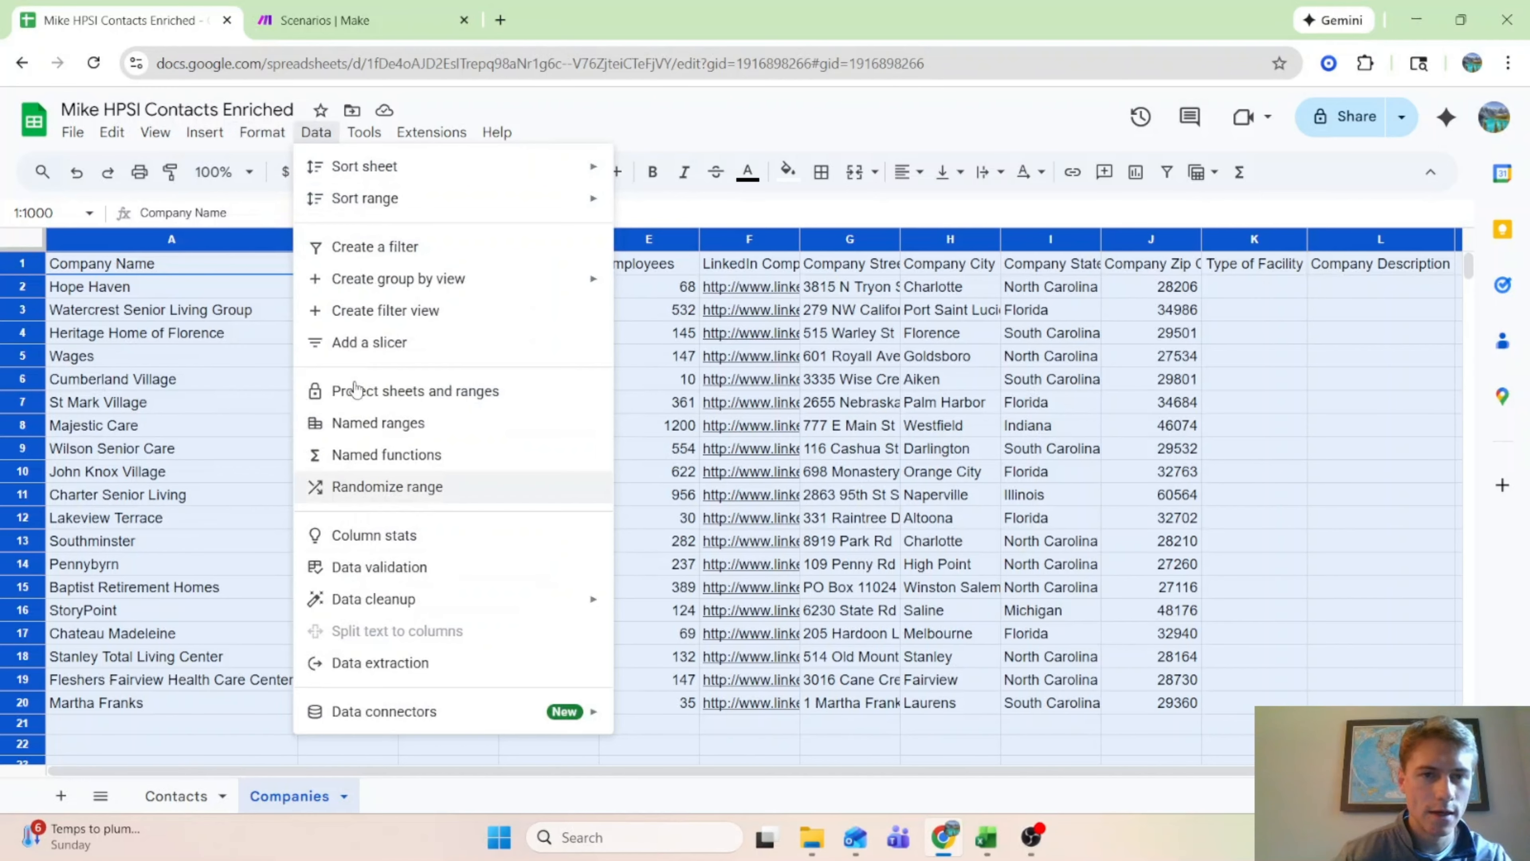
{"action": "mouse_move", "coordinate": [371, 208]}
{"action": "left_click", "coordinate": [757, 284]}
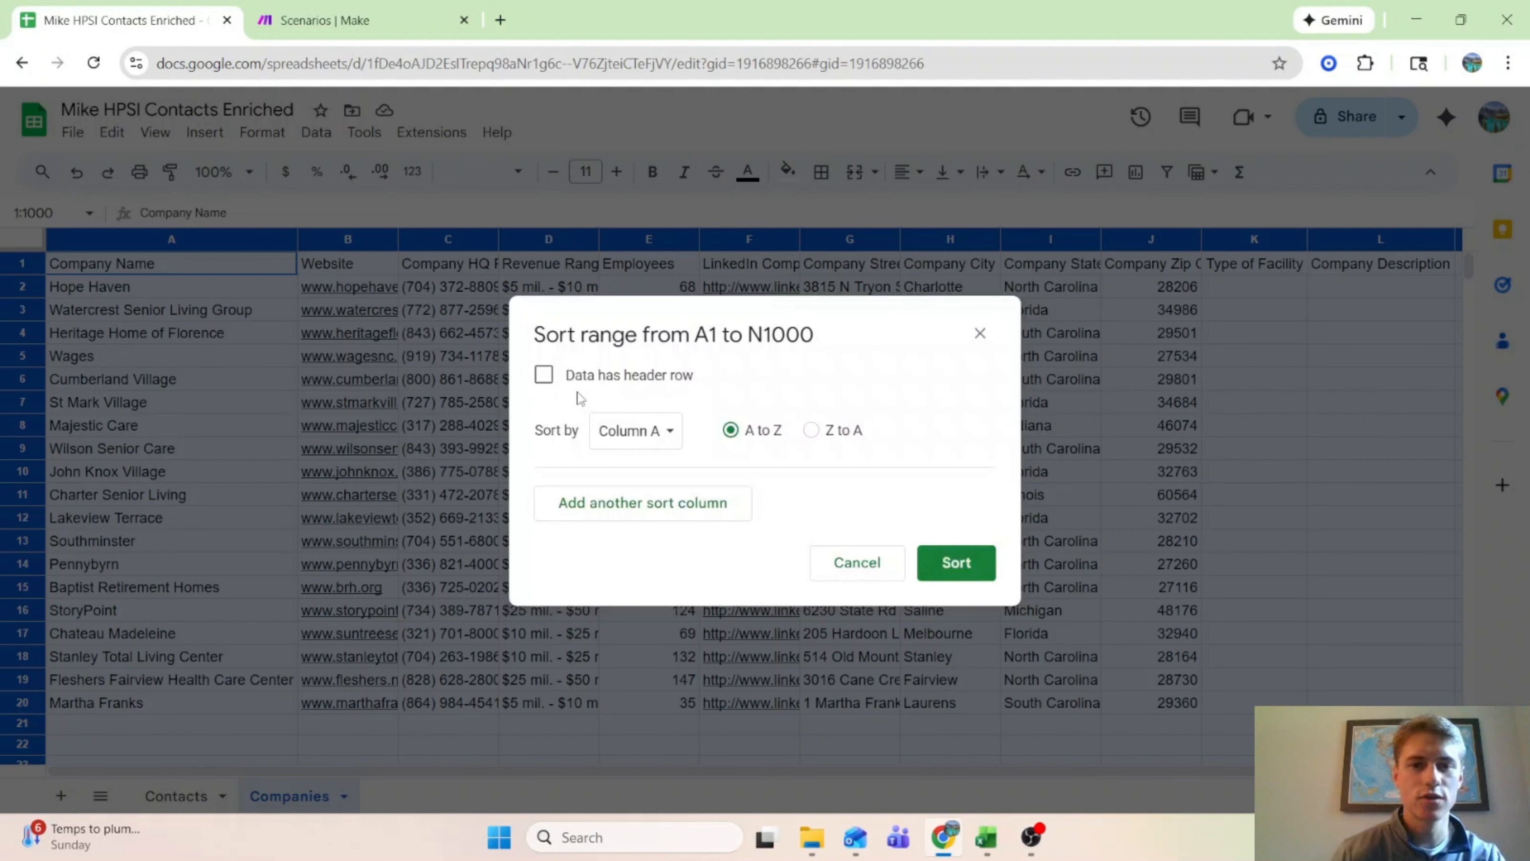
{"action": "left_click", "coordinate": [544, 375]}
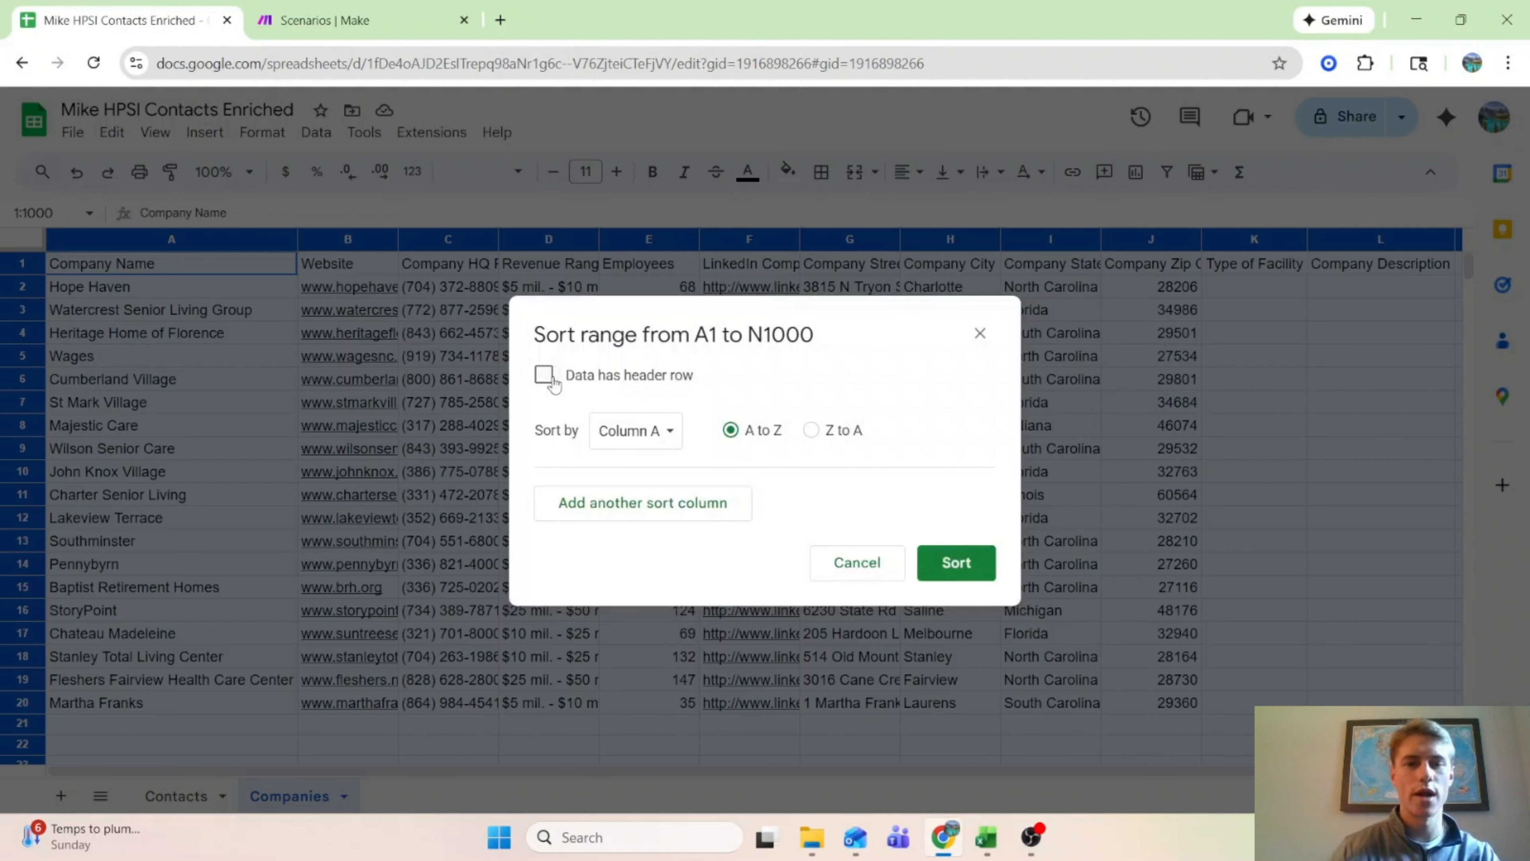
{"action": "left_click", "coordinate": [952, 564]}
{"action": "left_click", "coordinate": [795, 501]}
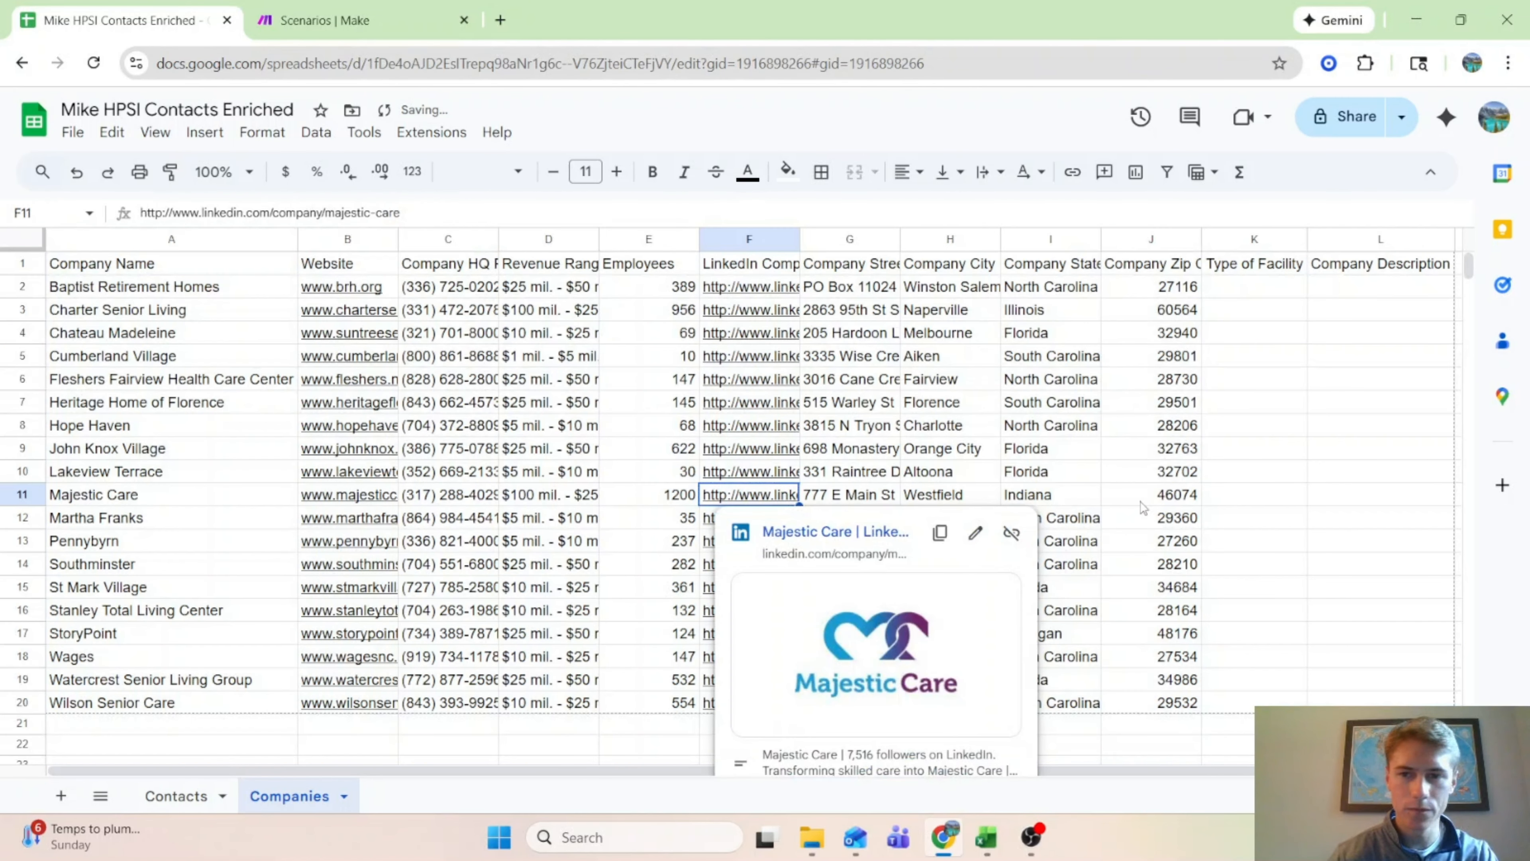
{"action": "left_click", "coordinate": [1223, 473]}
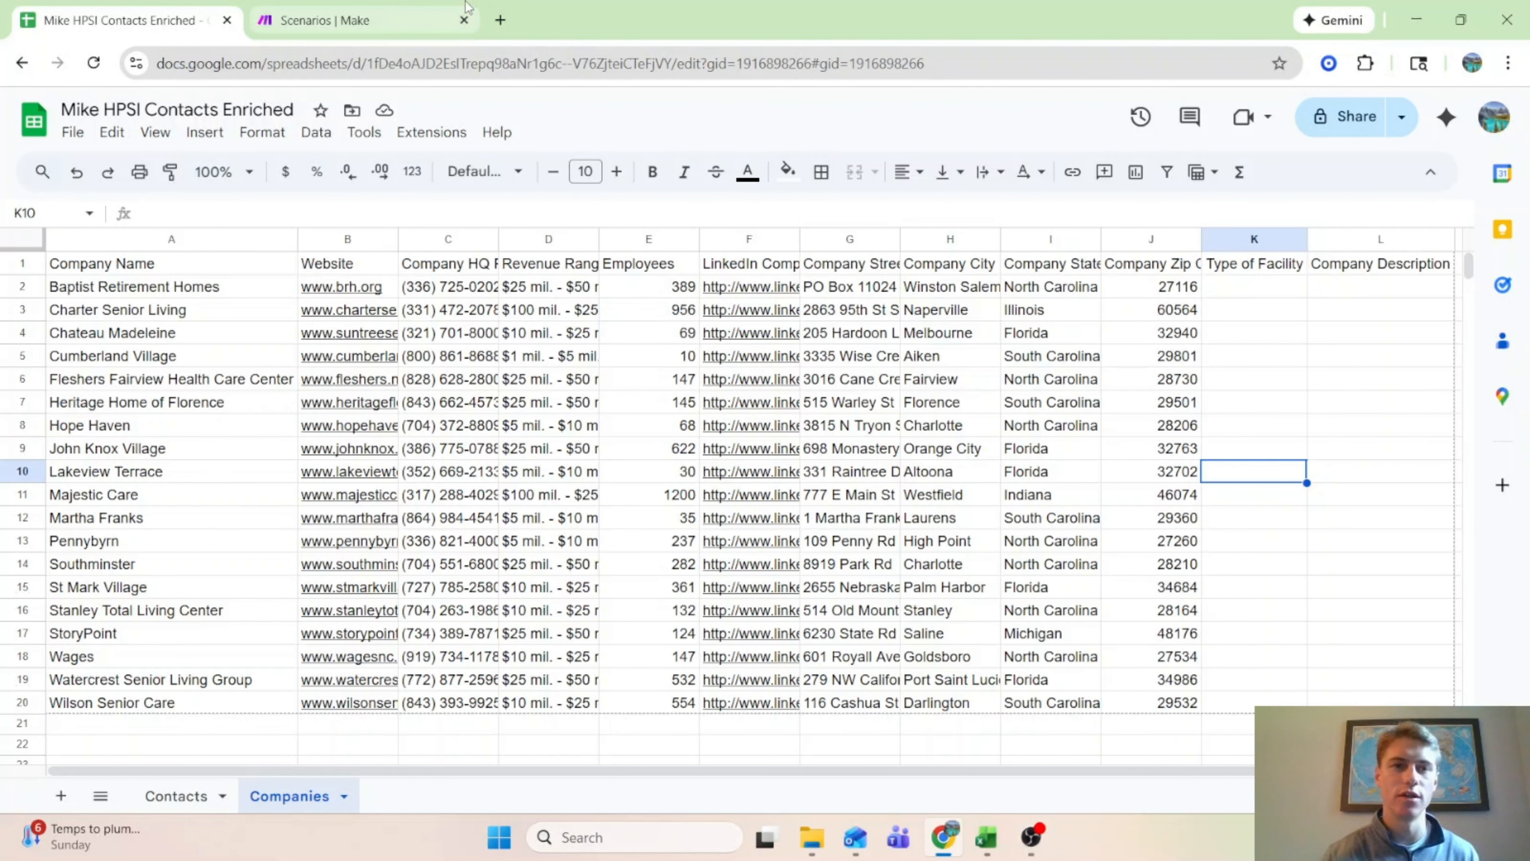
Step: Switch to Make, create a new scenario and add the Google Sheets Search Rows module as its first module
{"action": "left_click", "coordinate": [375, 9]}
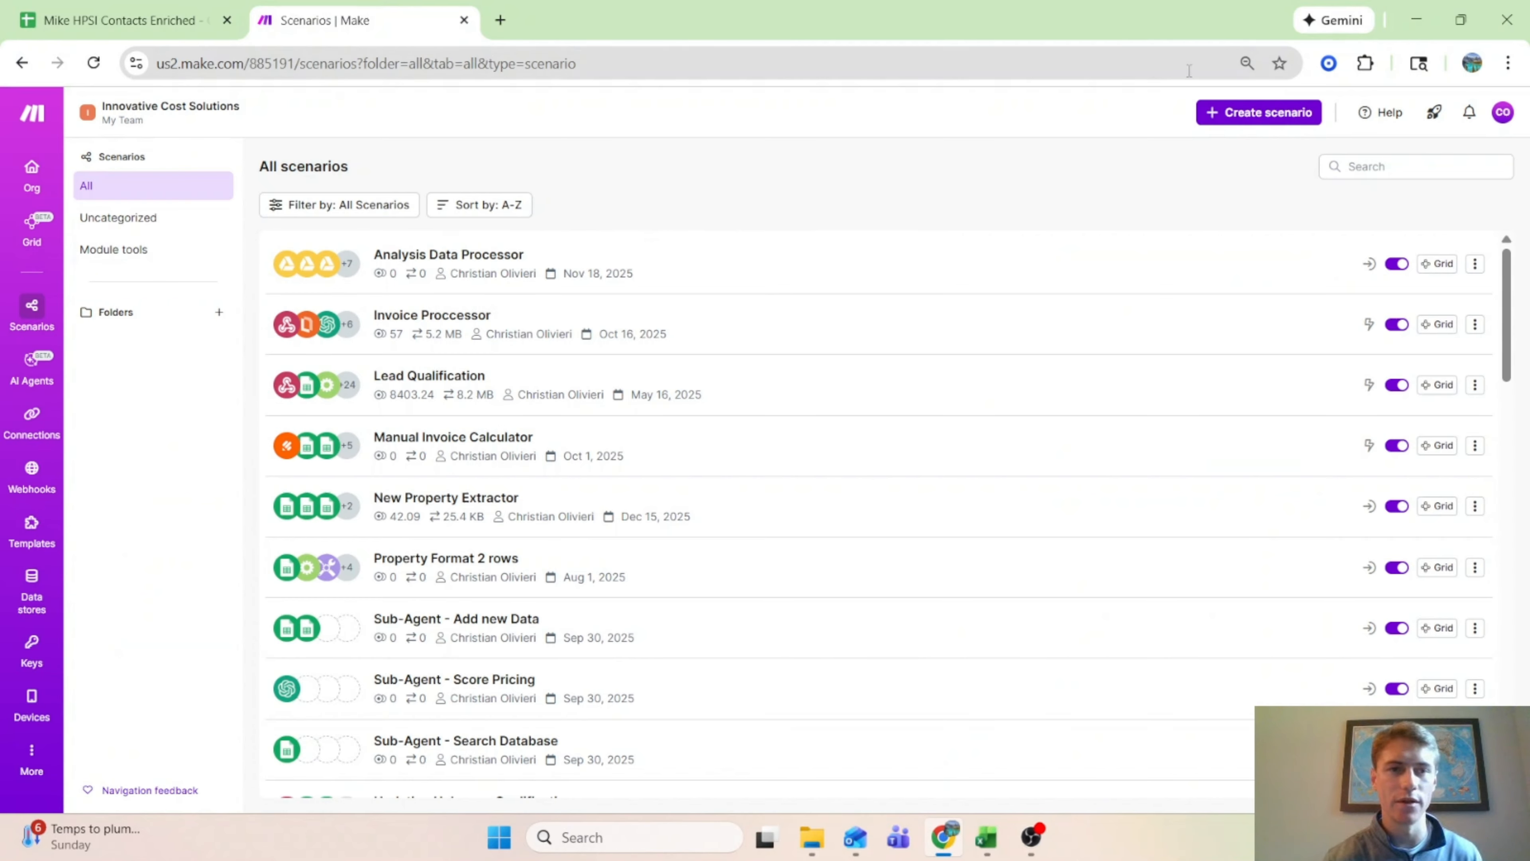
{"action": "left_click", "coordinate": [1273, 113]}
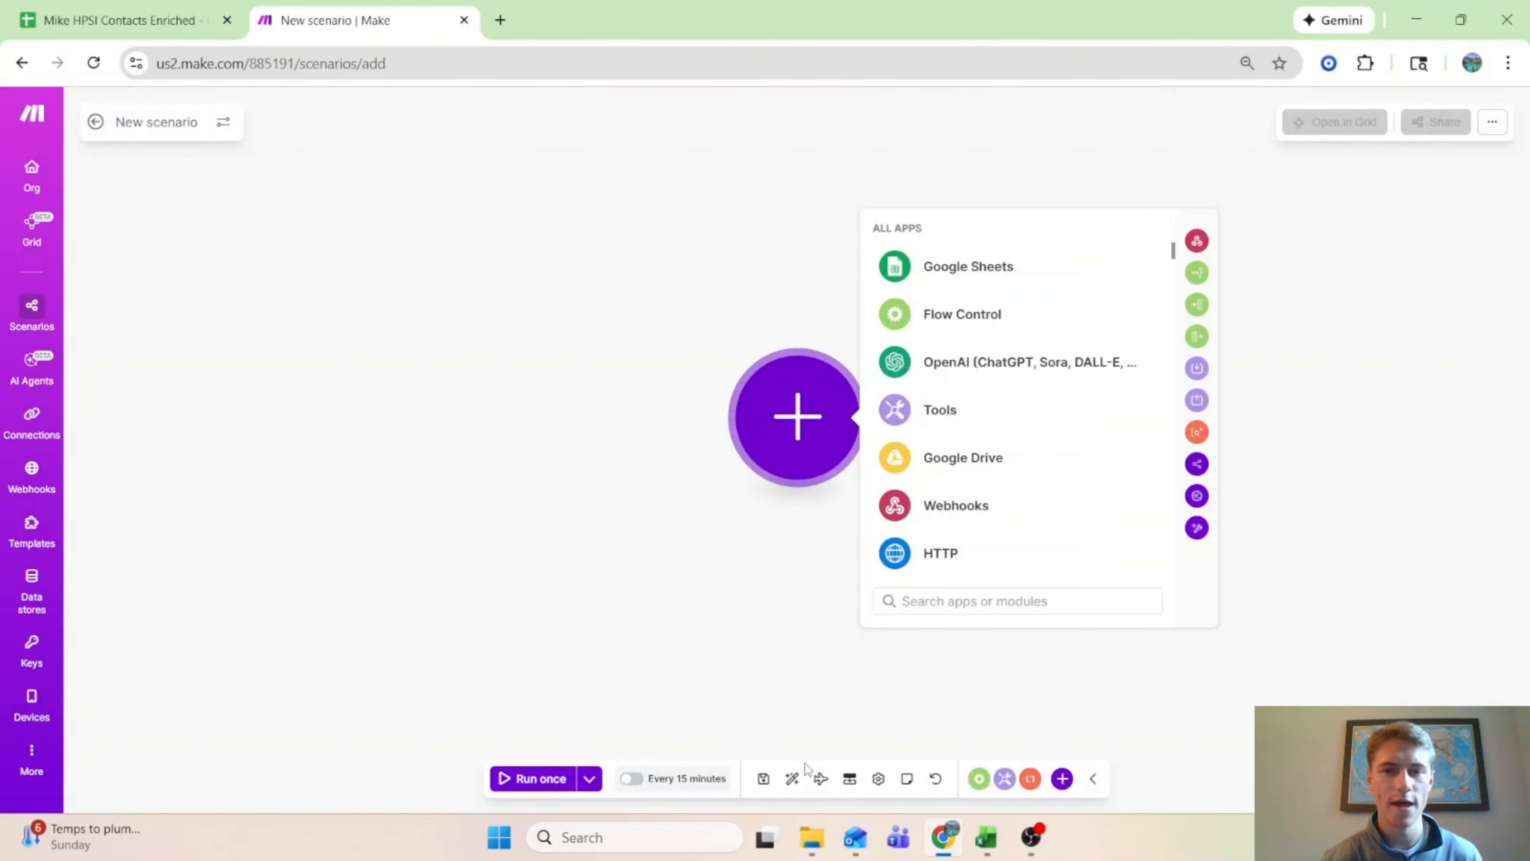
{"action": "left_click", "coordinate": [52, 9]}
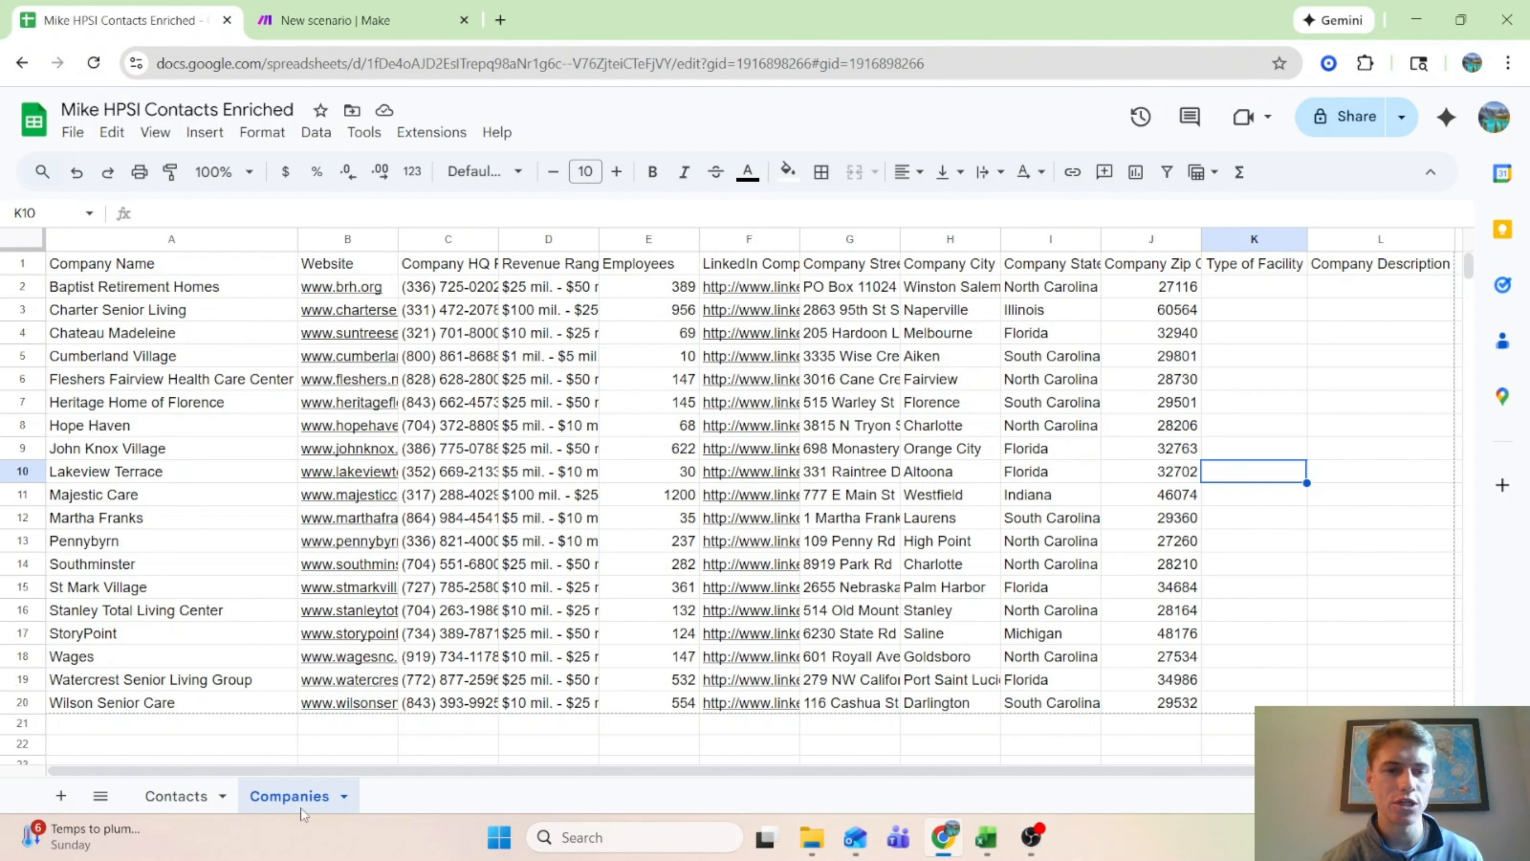
{"action": "left_click", "coordinate": [396, 8]}
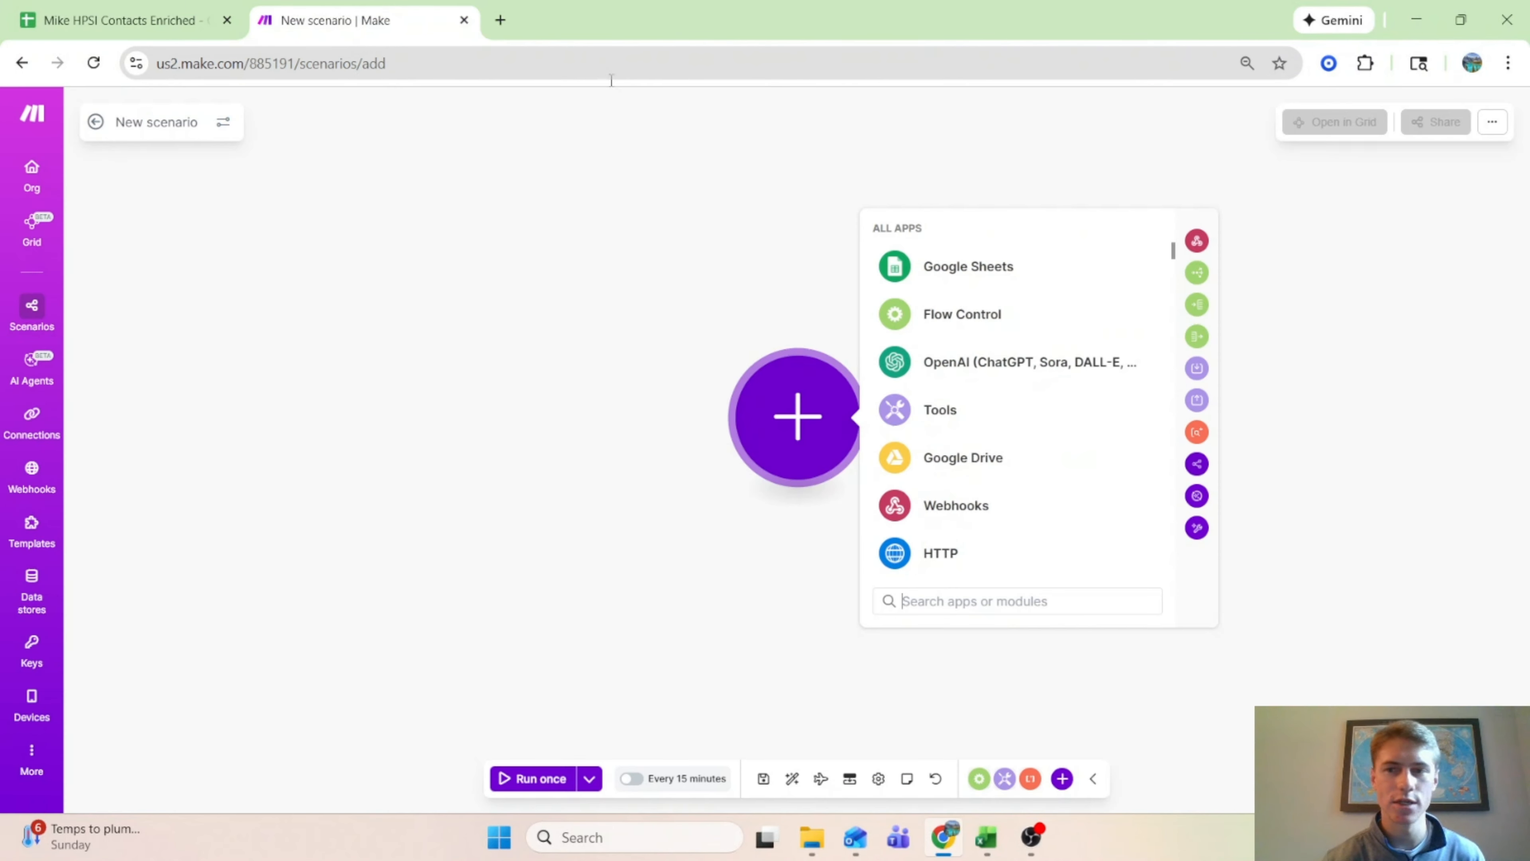
{"action": "left_click", "coordinate": [973, 263]}
{"action": "scroll", "coordinate": [1075, 519], "scroll_direction": "down", "scroll_amount": 2}
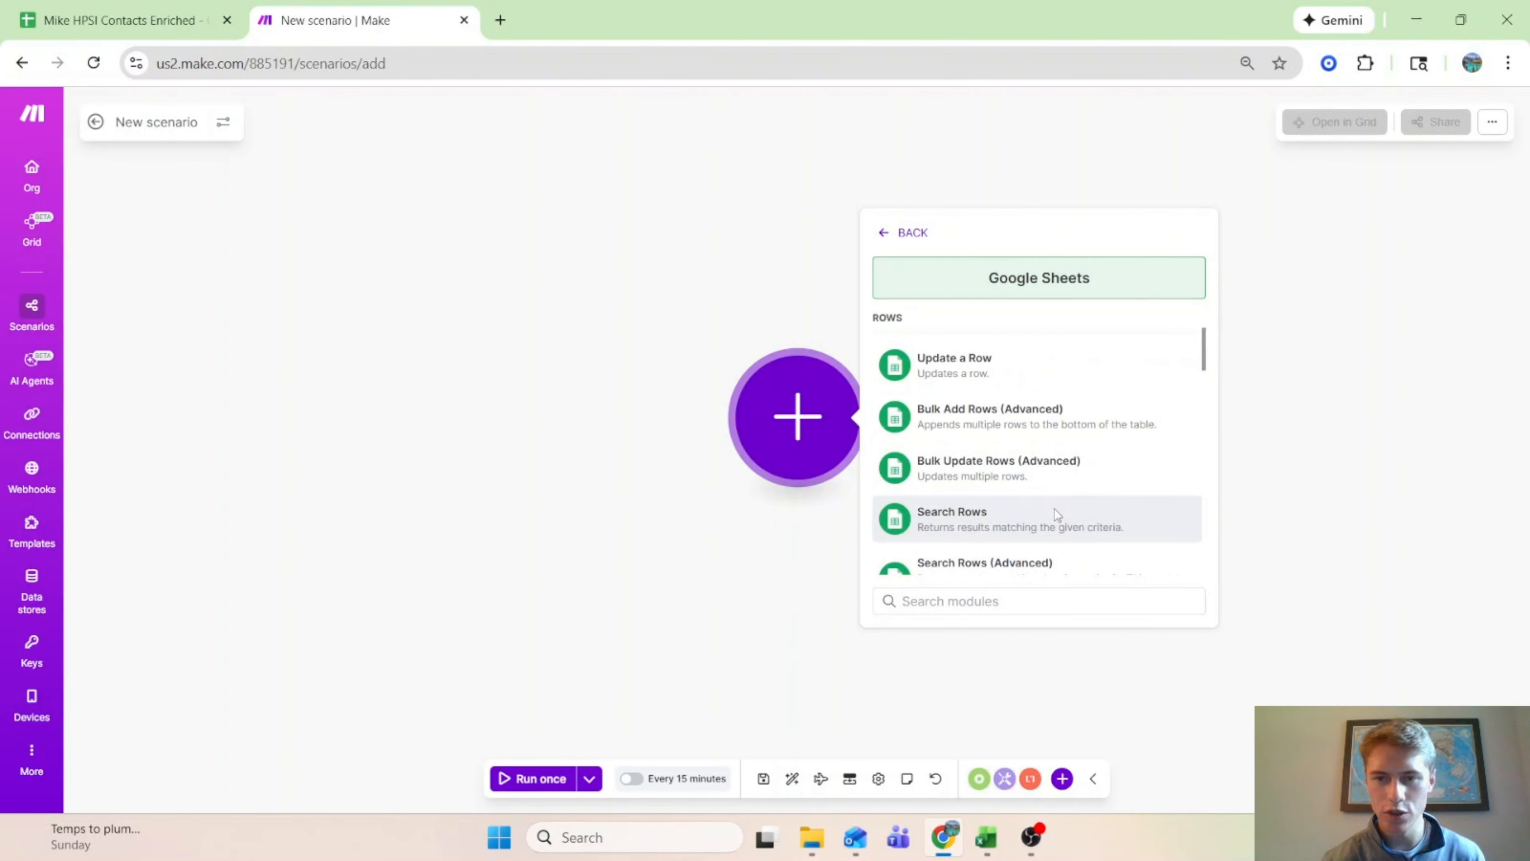
{"action": "left_click", "coordinate": [1054, 511]}
Step: Set the Search Rows module's connection to My Google connection and its limit to 1
{"action": "left_click", "coordinate": [1035, 307]}
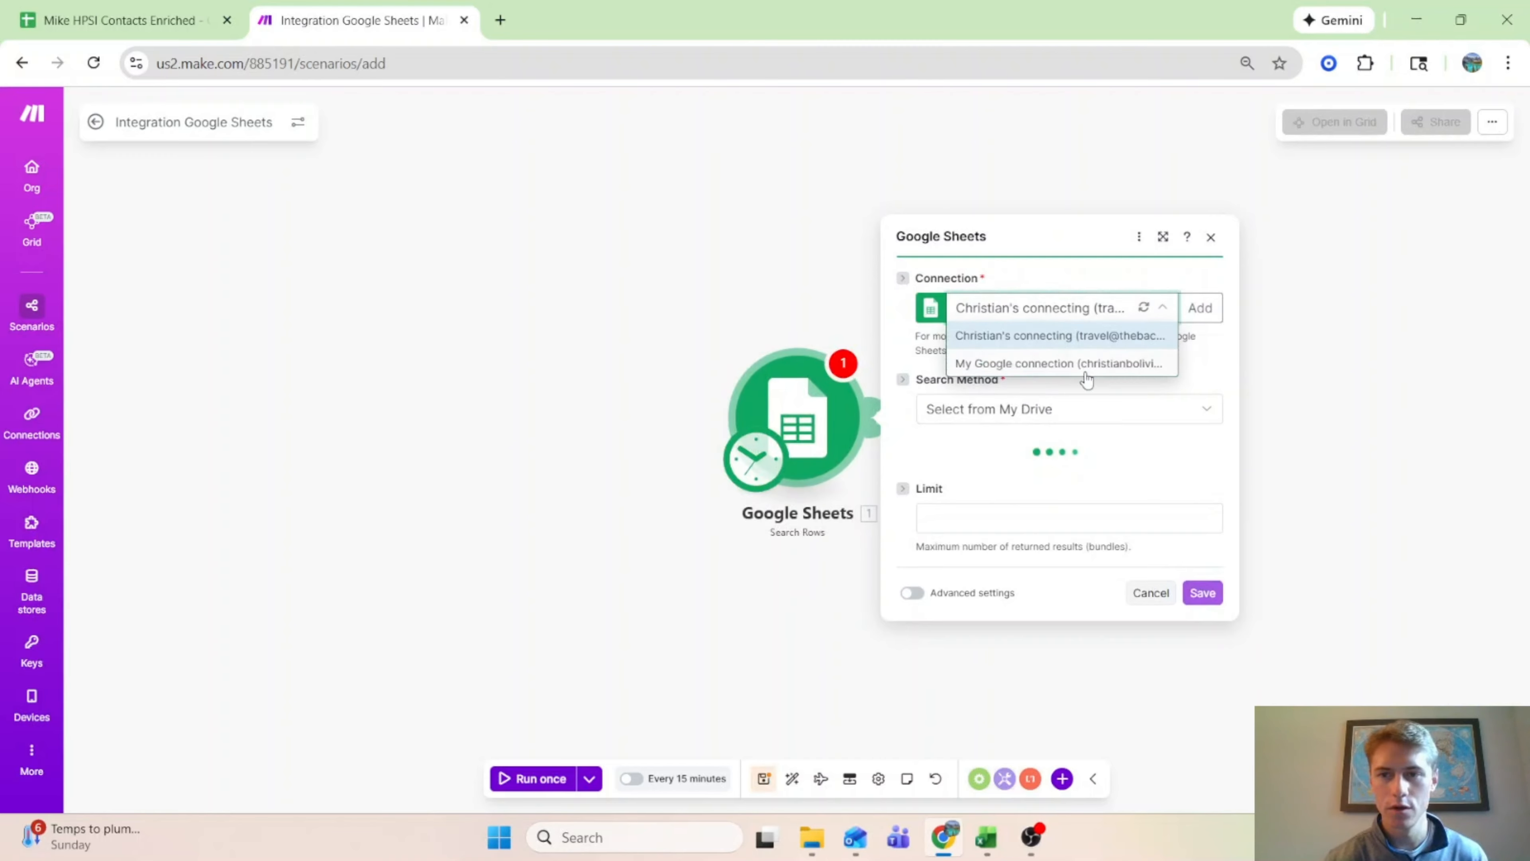
{"action": "left_click", "coordinate": [1078, 351]}
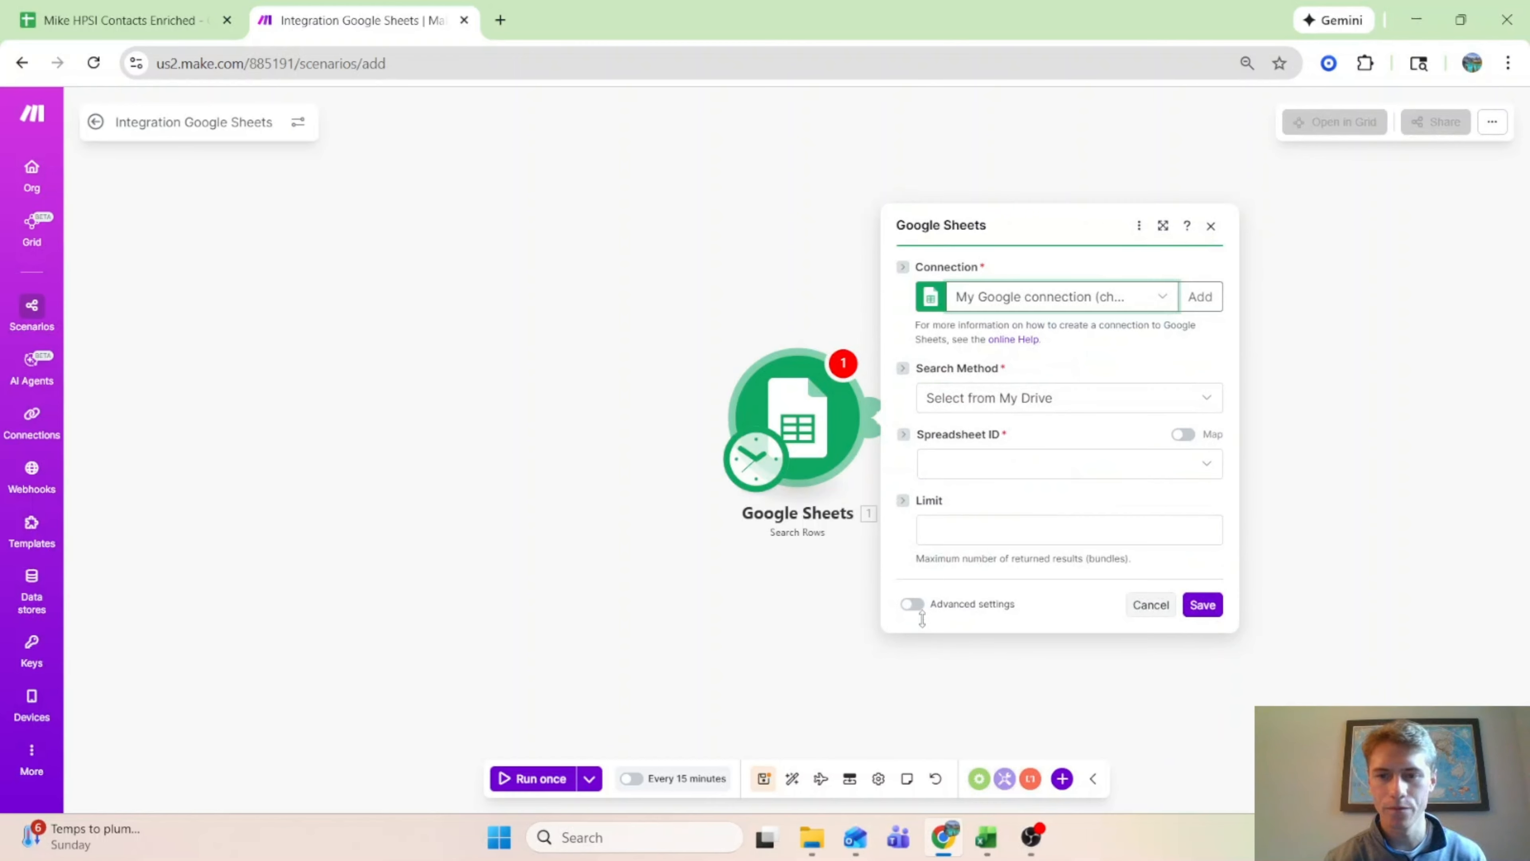
{"action": "left_click", "coordinate": [944, 539]}
{"action": "type", "text": "1"}
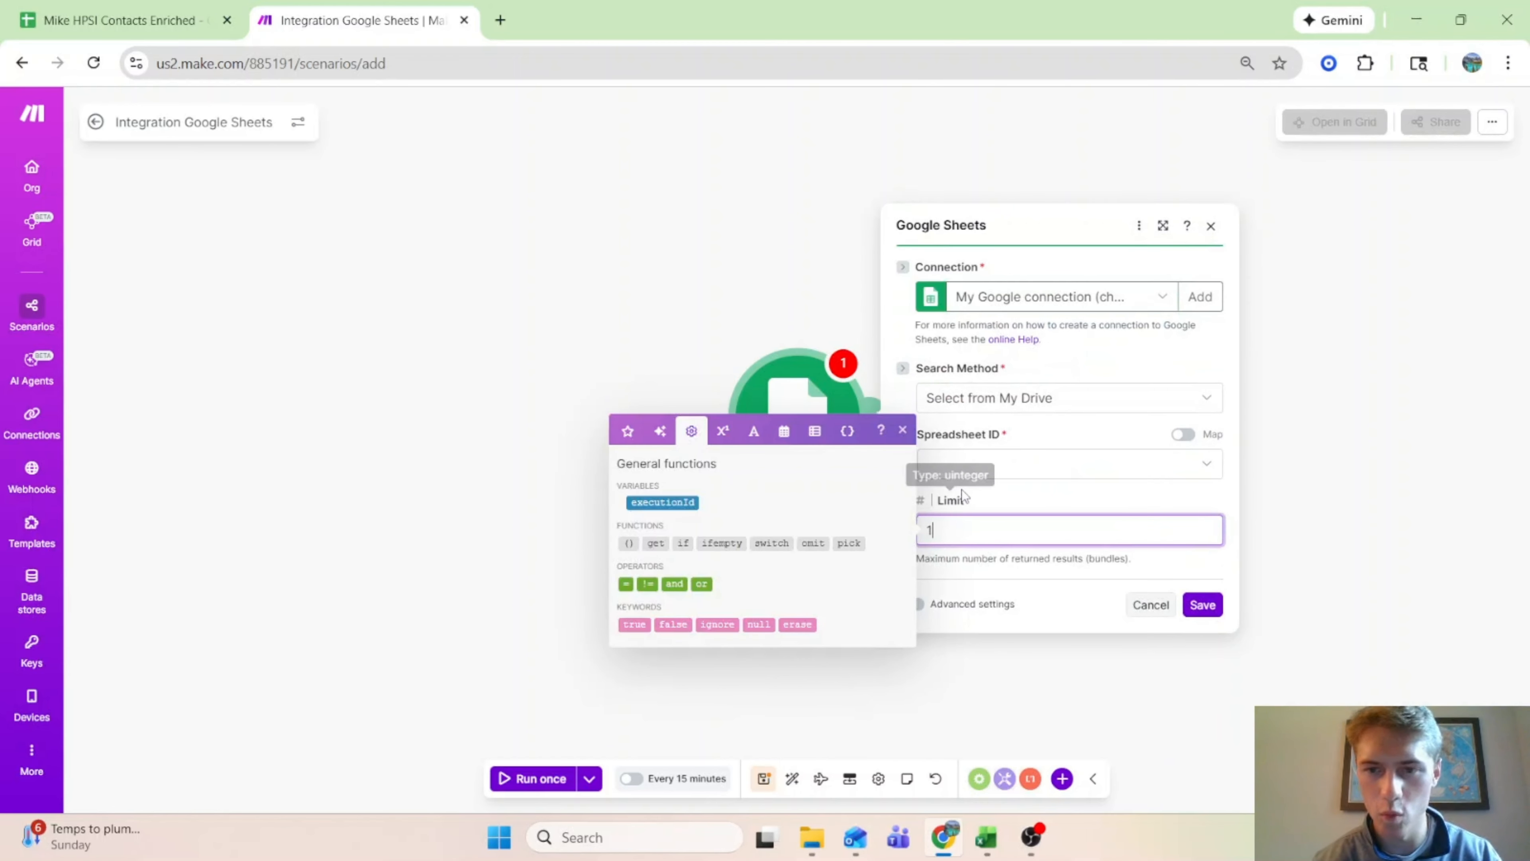
Step: Point the Search Rows module at the Mike HPSI Contacts Enriched spreadsheet from My Drive and its Companies sheet
{"action": "left_click", "coordinate": [1103, 463]}
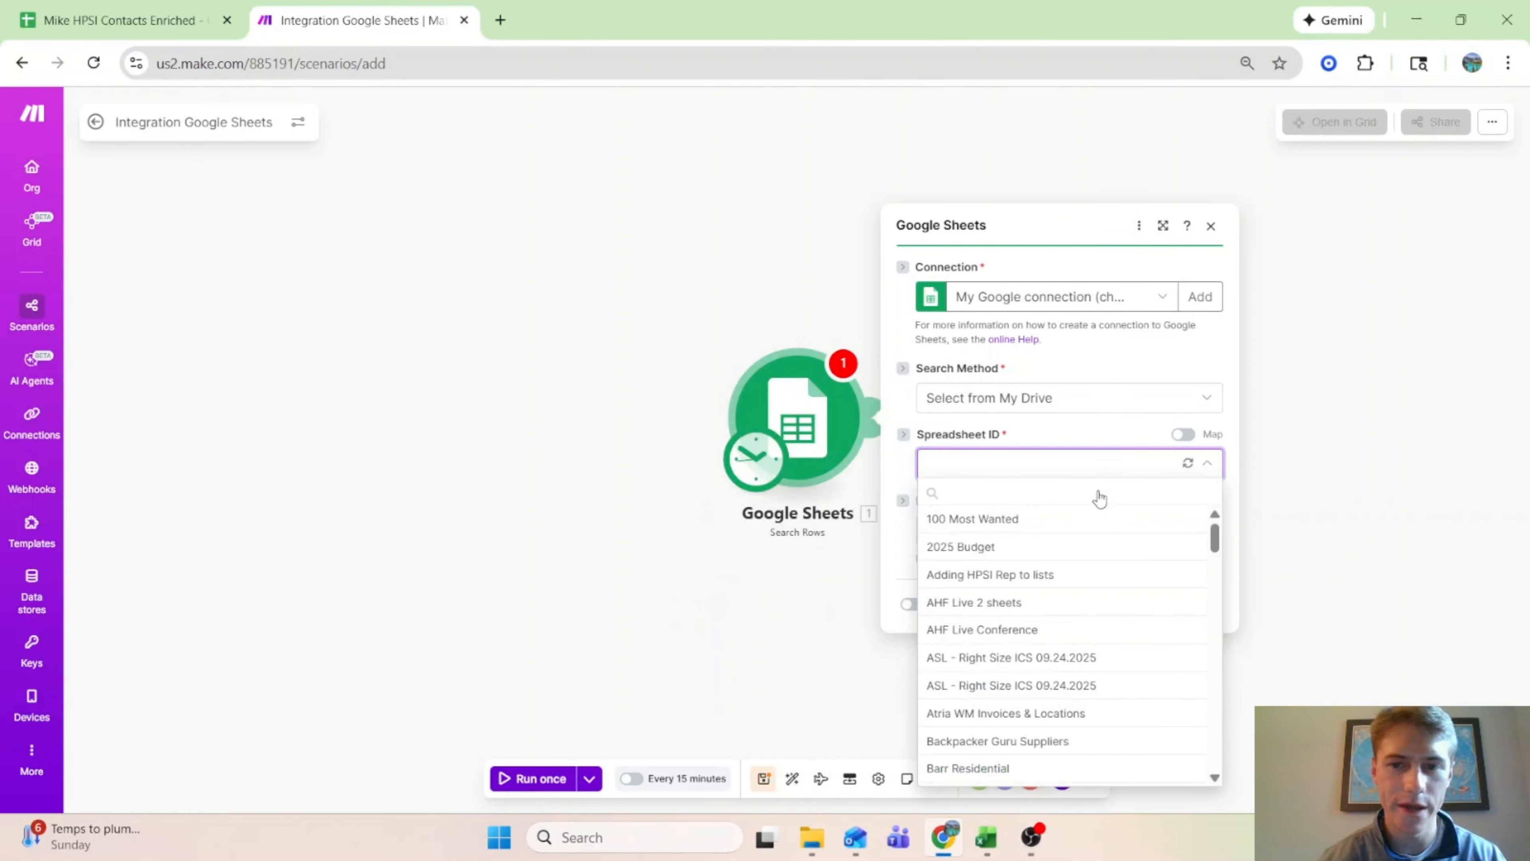
{"action": "scroll", "coordinate": [1100, 602], "scroll_direction": "down", "scroll_amount": 10}
{"action": "scroll", "coordinate": [1061, 605], "scroll_direction": "down", "scroll_amount": 5}
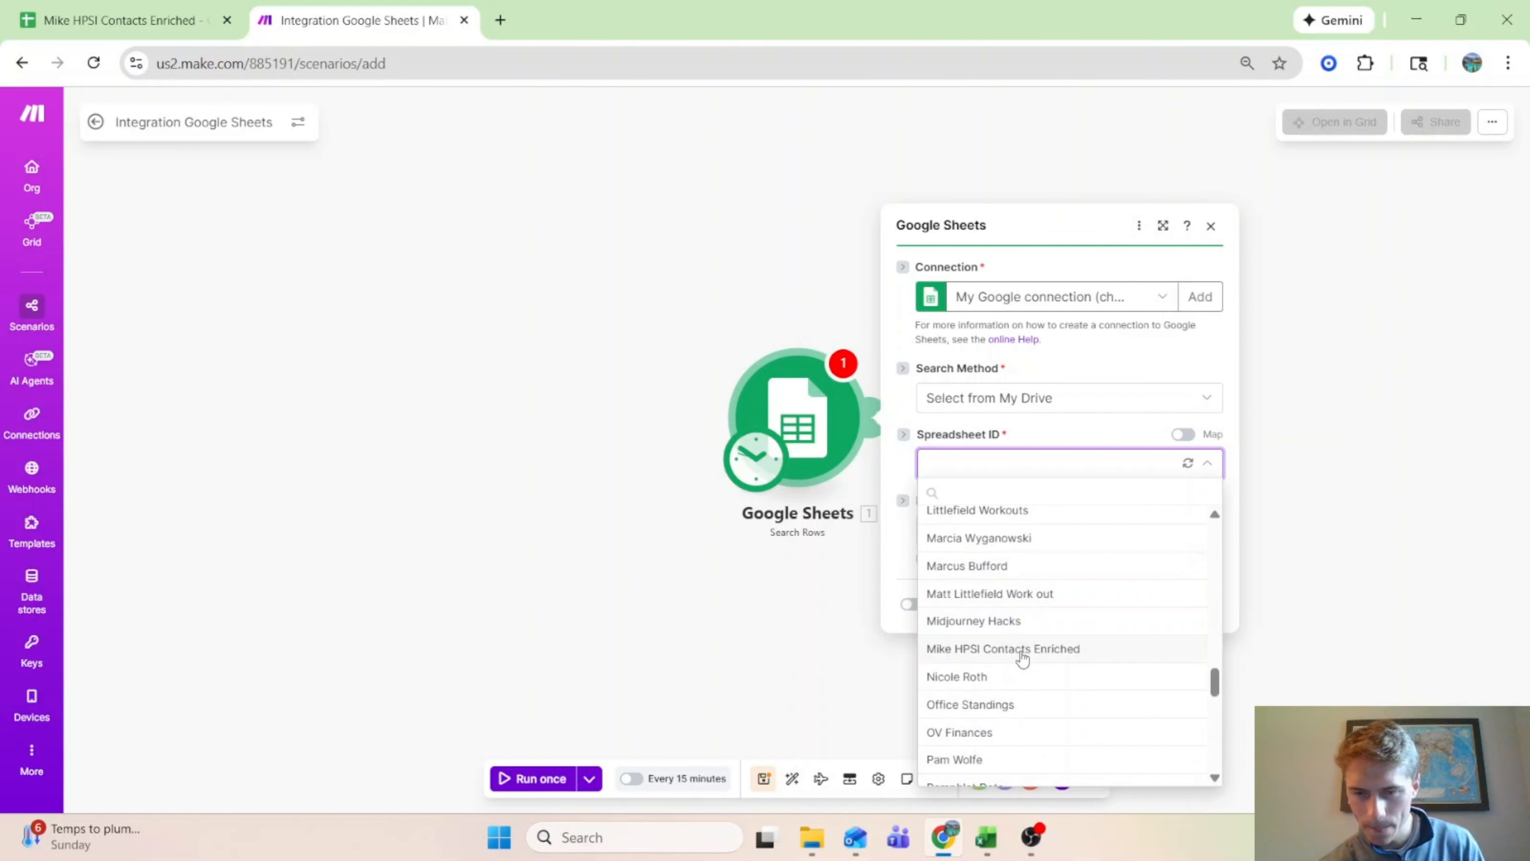
{"action": "left_click", "coordinate": [1022, 650]}
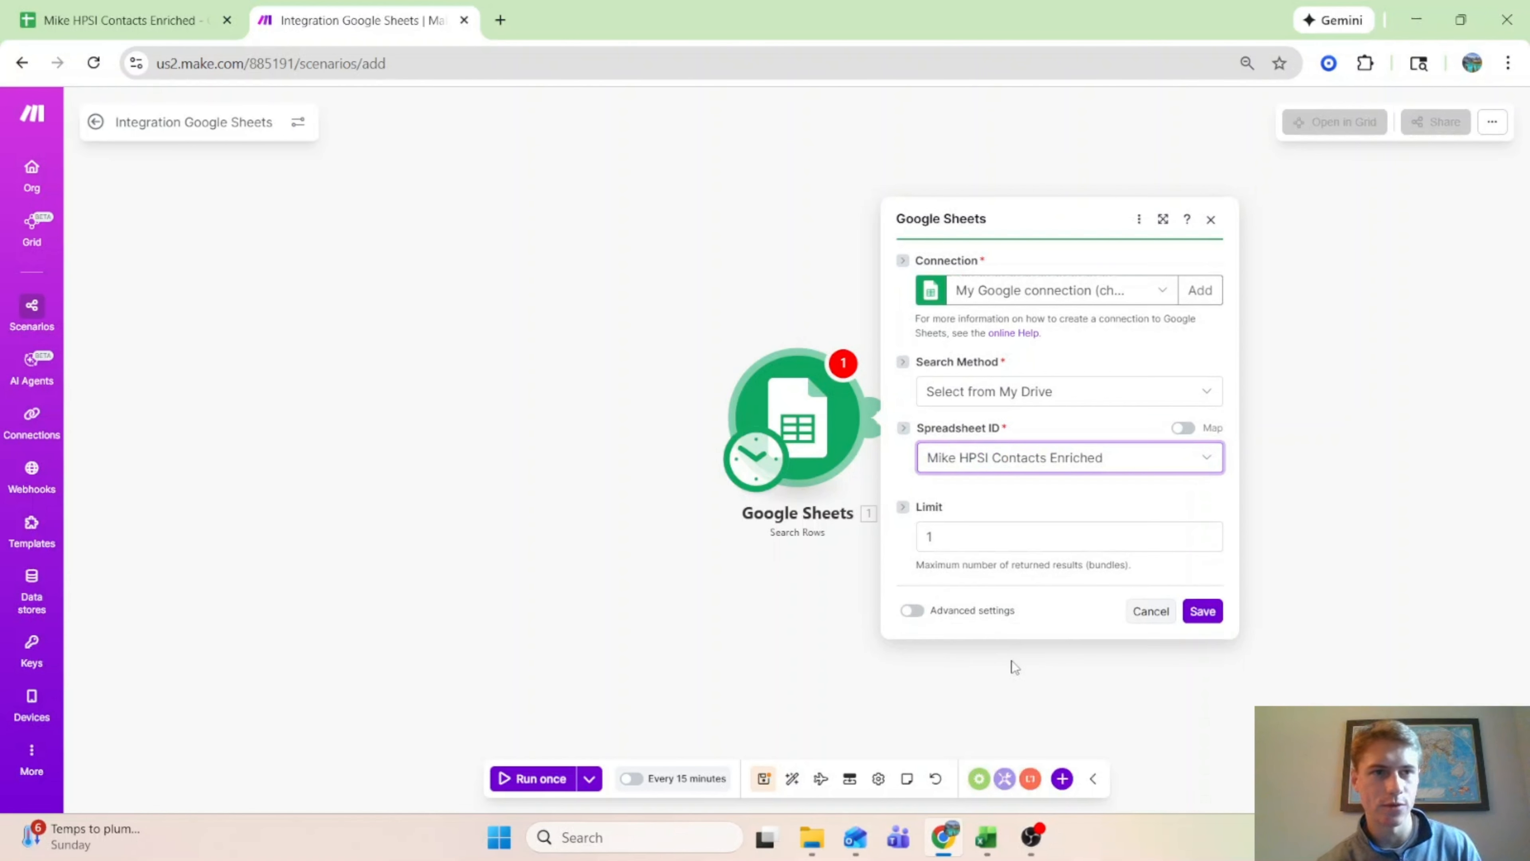
{"action": "left_click", "coordinate": [1014, 497]}
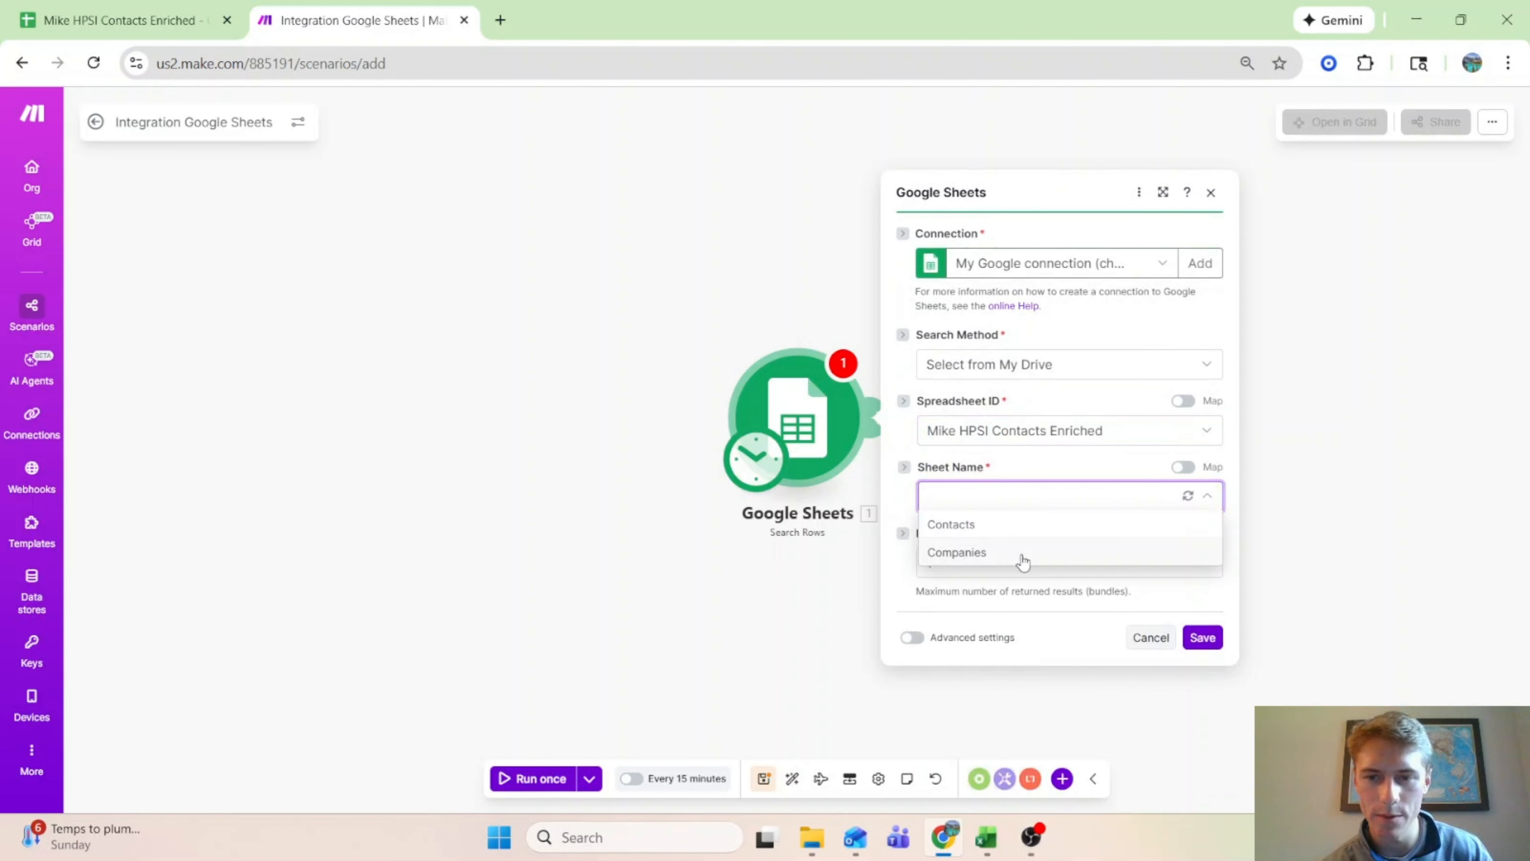
{"action": "left_click", "coordinate": [1023, 554]}
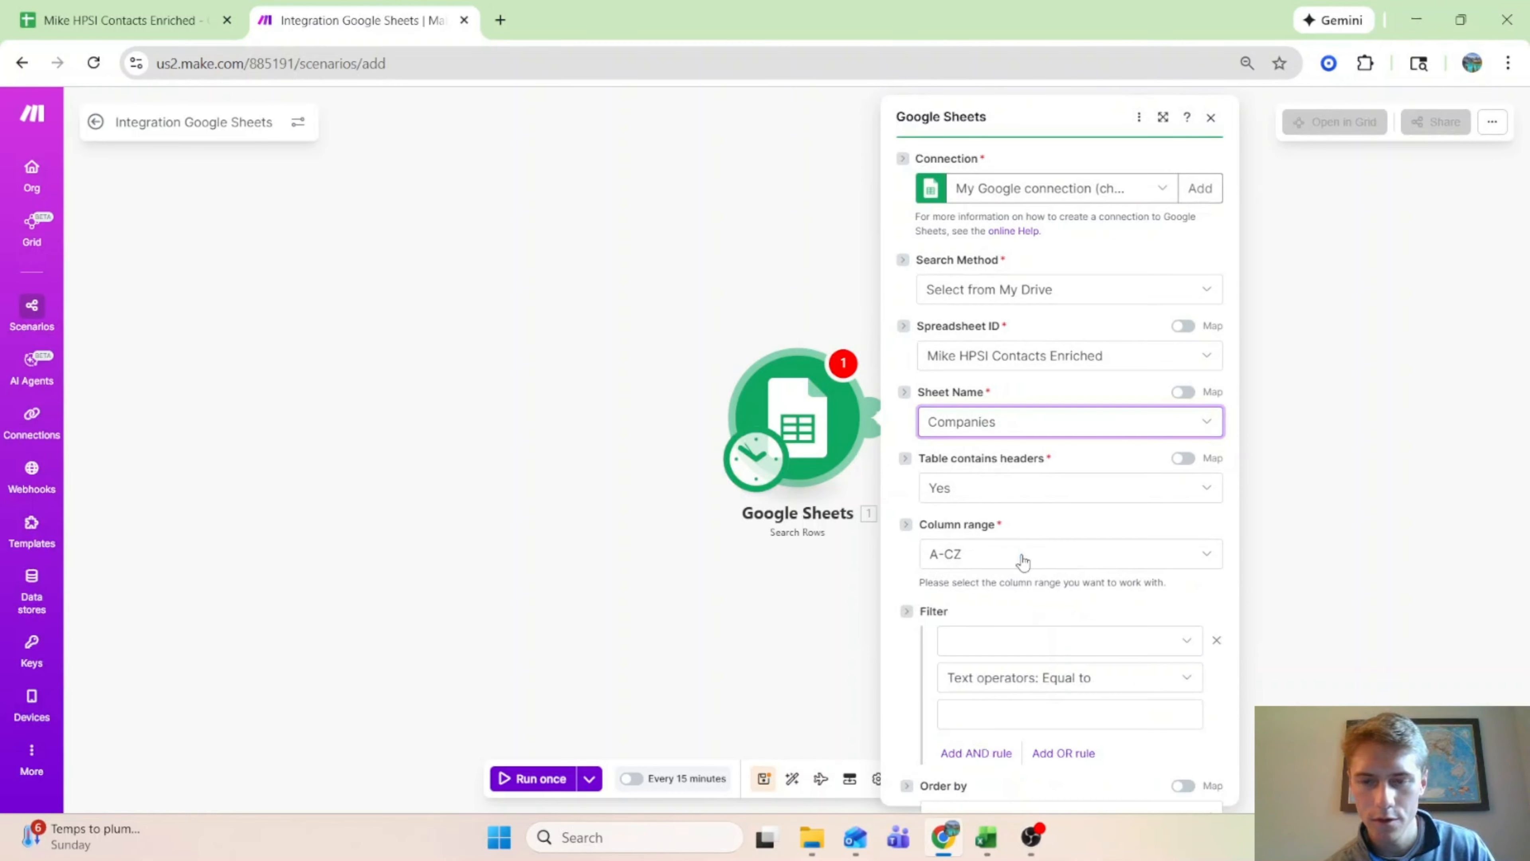
Step: Filter the row search to Company Name (A) with the basic operator Exists
{"action": "scroll", "coordinate": [1018, 563], "scroll_direction": "down", "scroll_amount": 3}
{"action": "left_click", "coordinate": [1031, 440]}
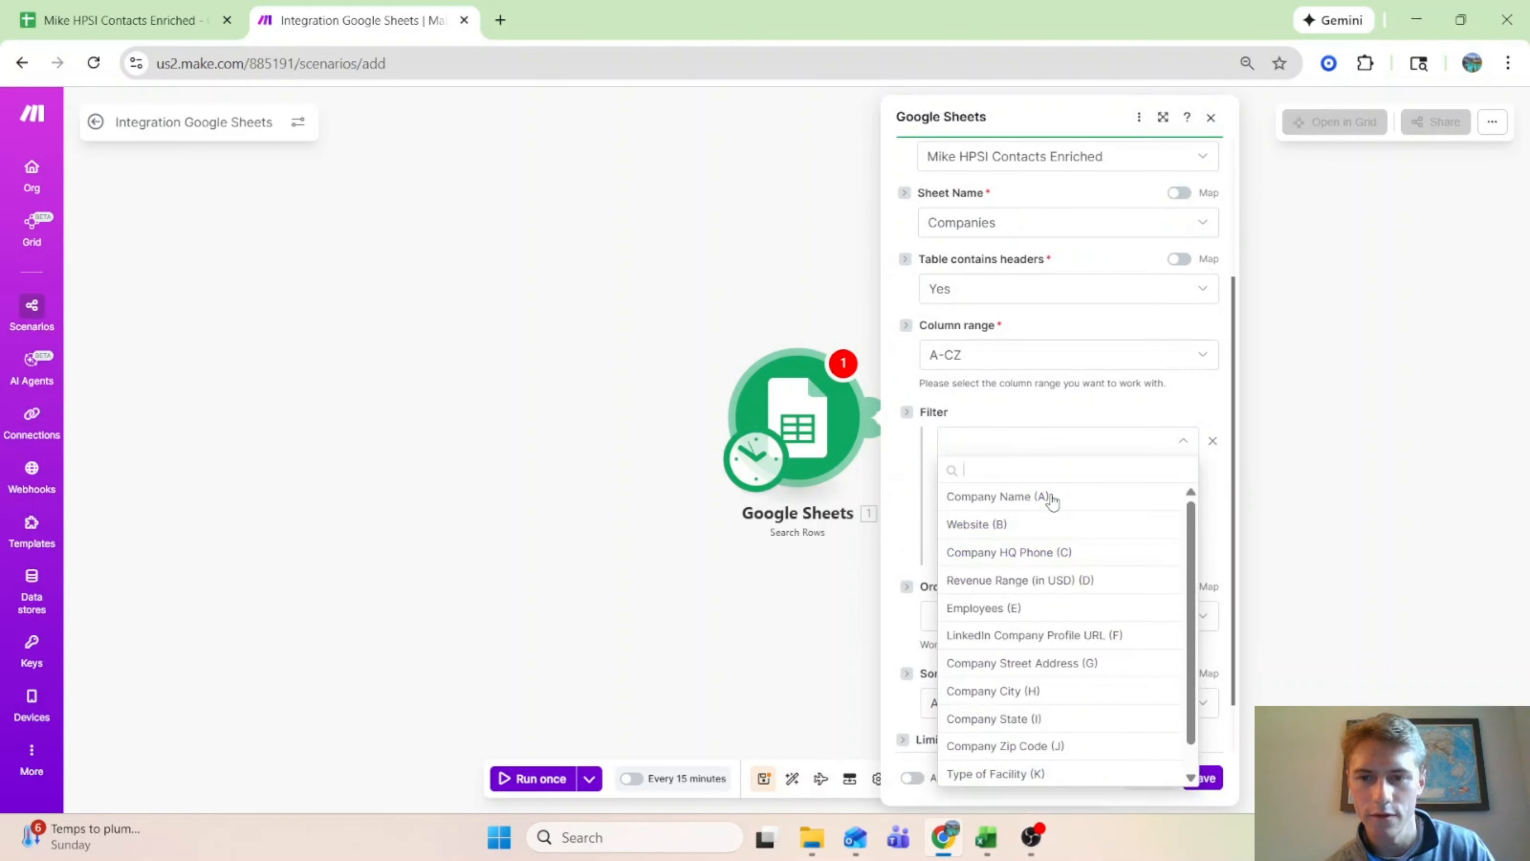
{"action": "left_click", "coordinate": [1051, 497]}
{"action": "left_click", "coordinate": [1060, 479]}
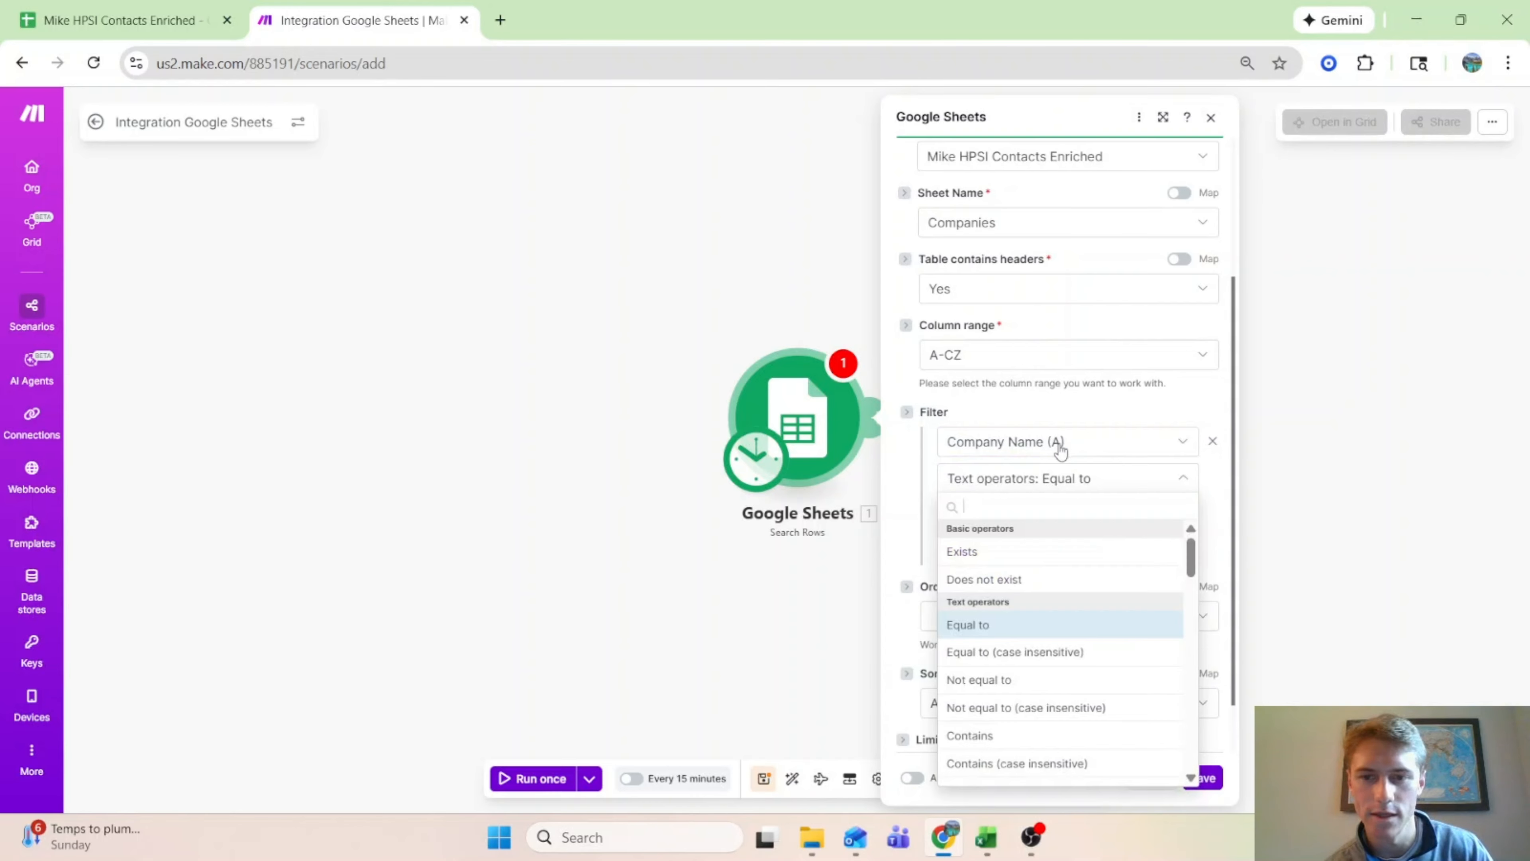
{"action": "left_click", "coordinate": [1070, 553]}
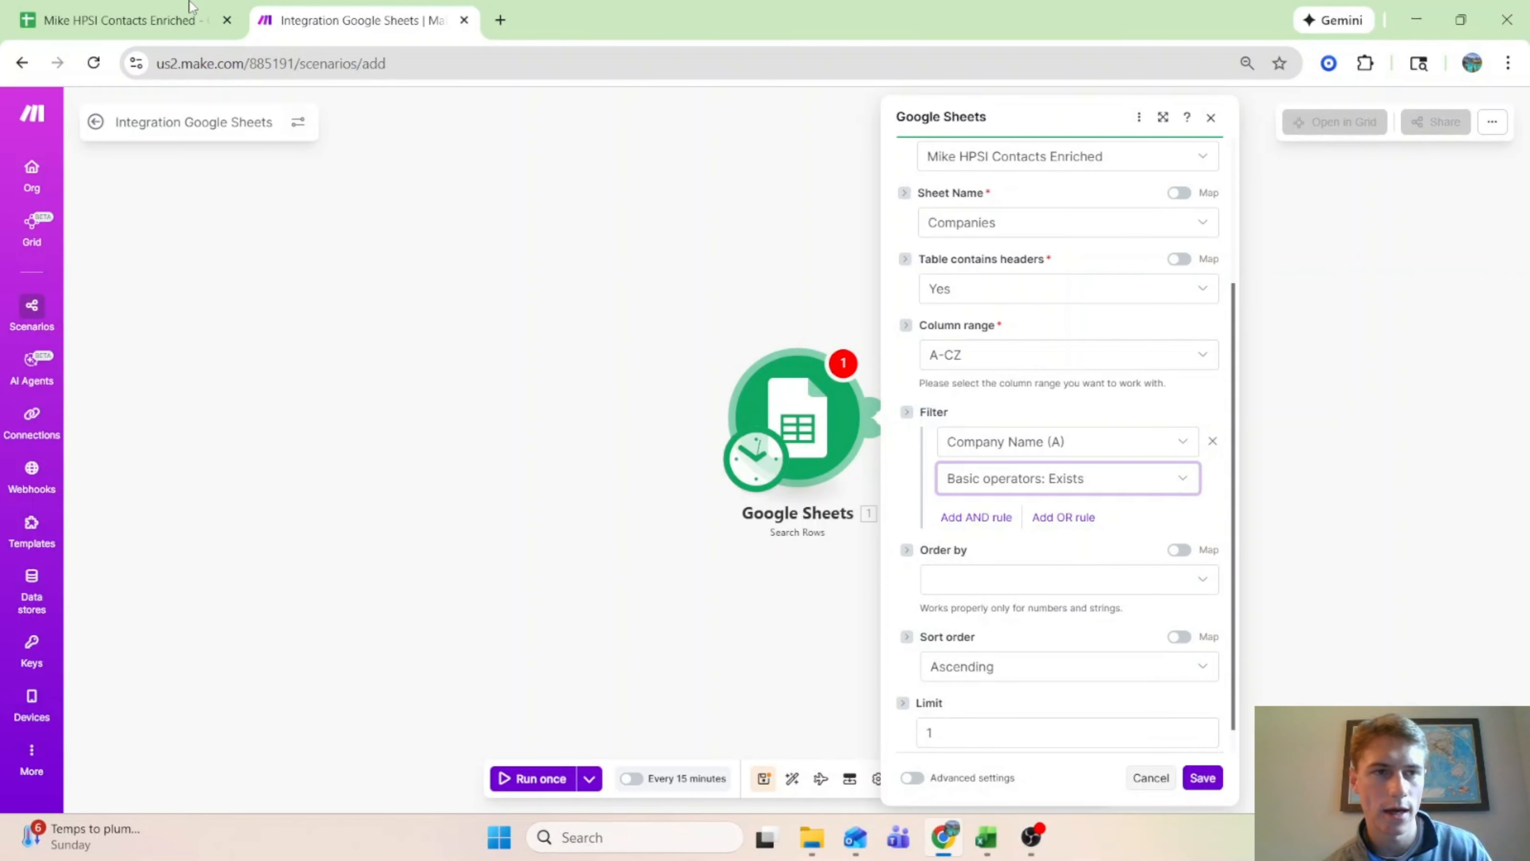
Step: In the Google Sheets spreadsheet, add a "Sent" column header in M1 of the Companies sheet, right after Company Description
{"action": "left_click", "coordinate": [120, 20]}
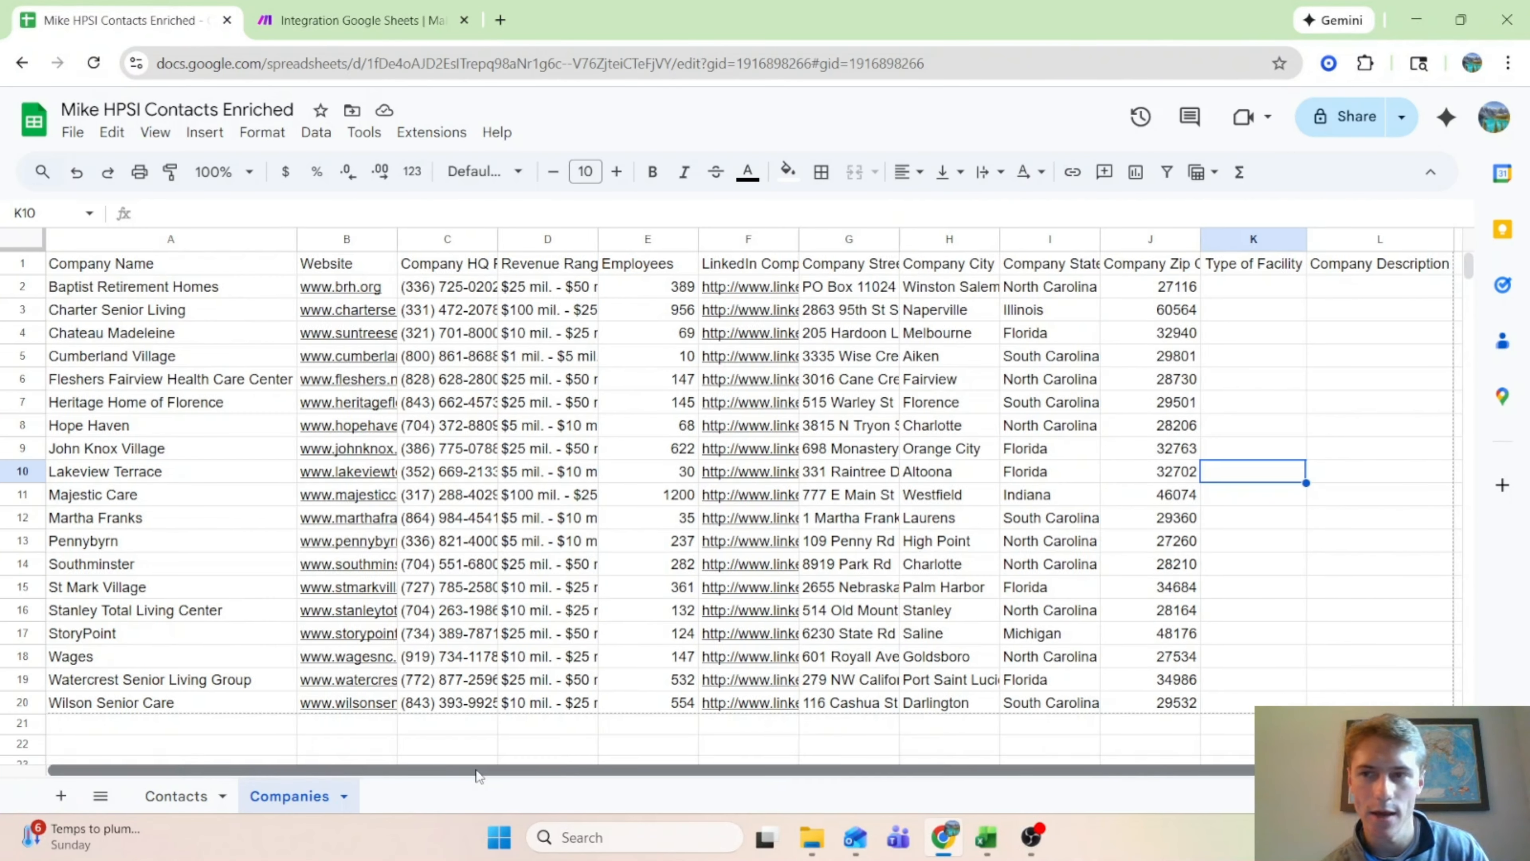
{"action": "left_click_drag", "start_coordinate": [478, 776], "coordinate": [645, 776]}
{"action": "left_click", "coordinate": [1317, 271]}
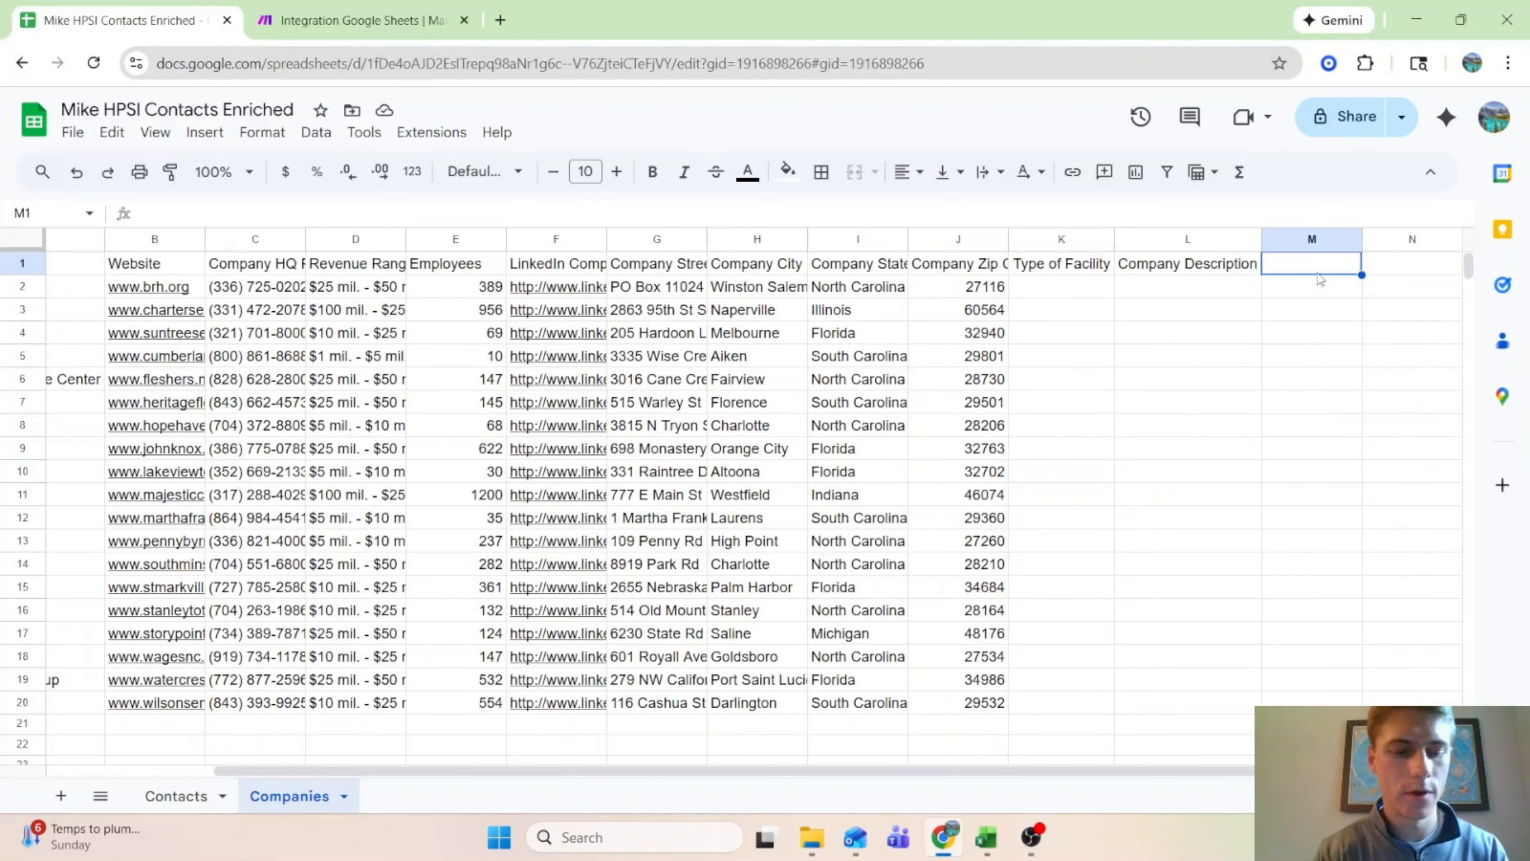
{"action": "type", "text": "Sent"}
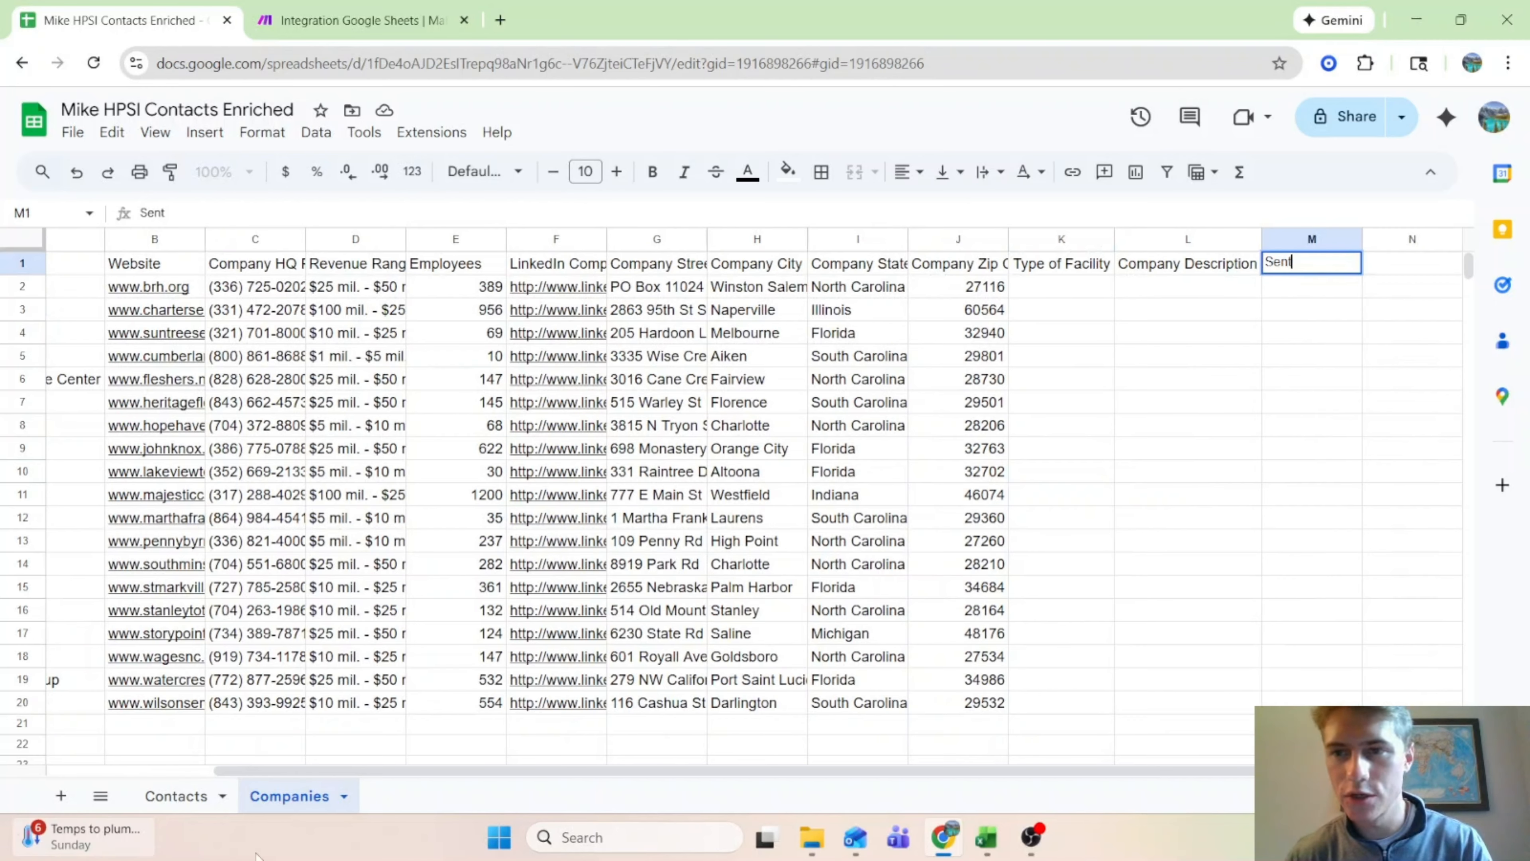
{"action": "key", "text": "Return"}
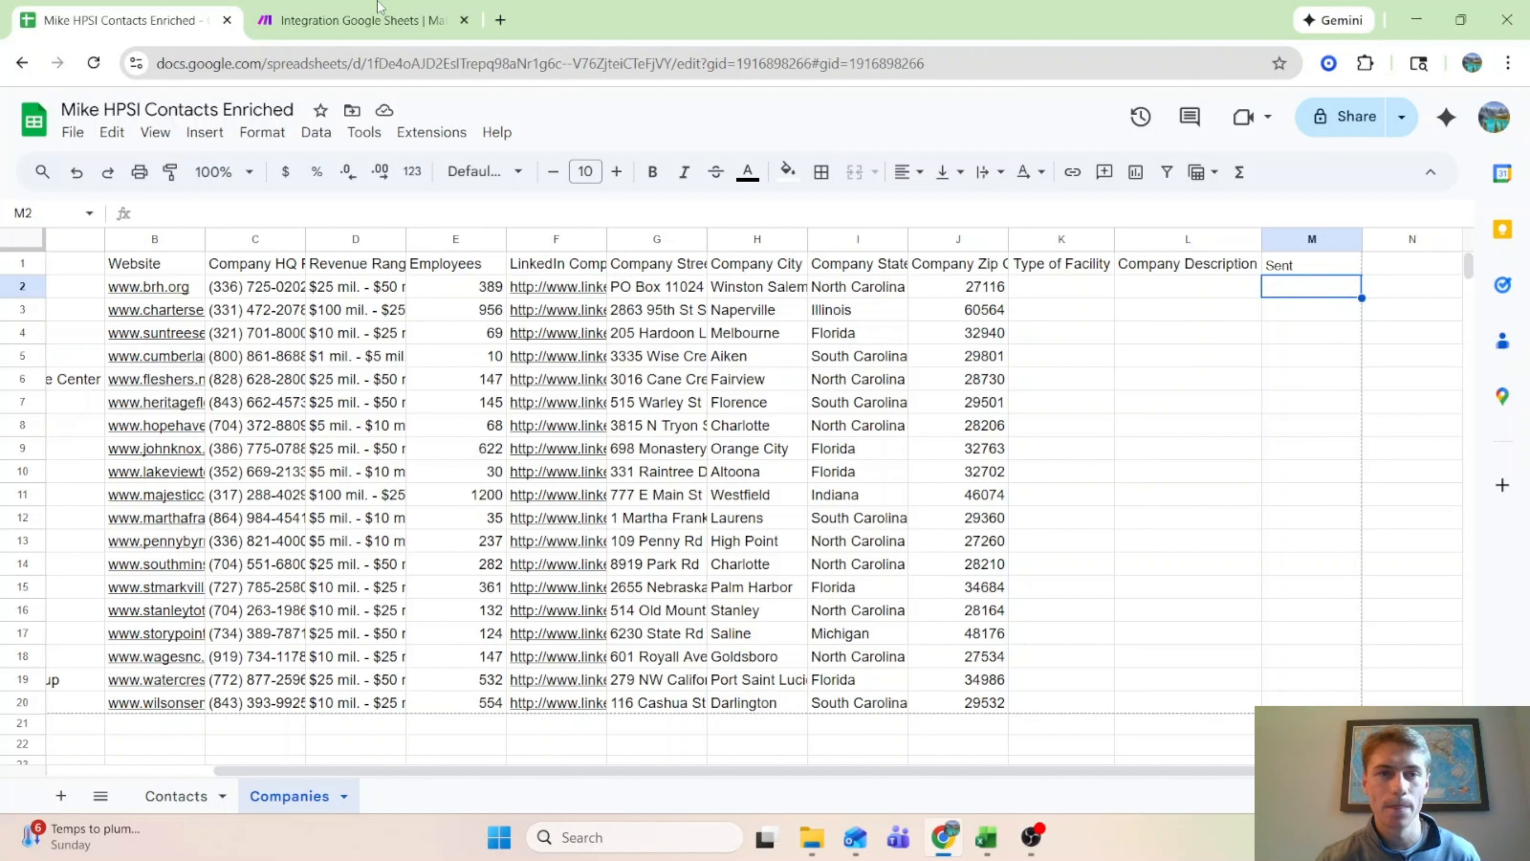
Step: Back in the Make scenario, save and reopen the Search Rows module to refresh the column choices for its filter
{"action": "left_click", "coordinate": [379, 12]}
{"action": "left_click", "coordinate": [1079, 432]}
{"action": "scroll", "coordinate": [1041, 672], "scroll_direction": "down", "scroll_amount": 1}
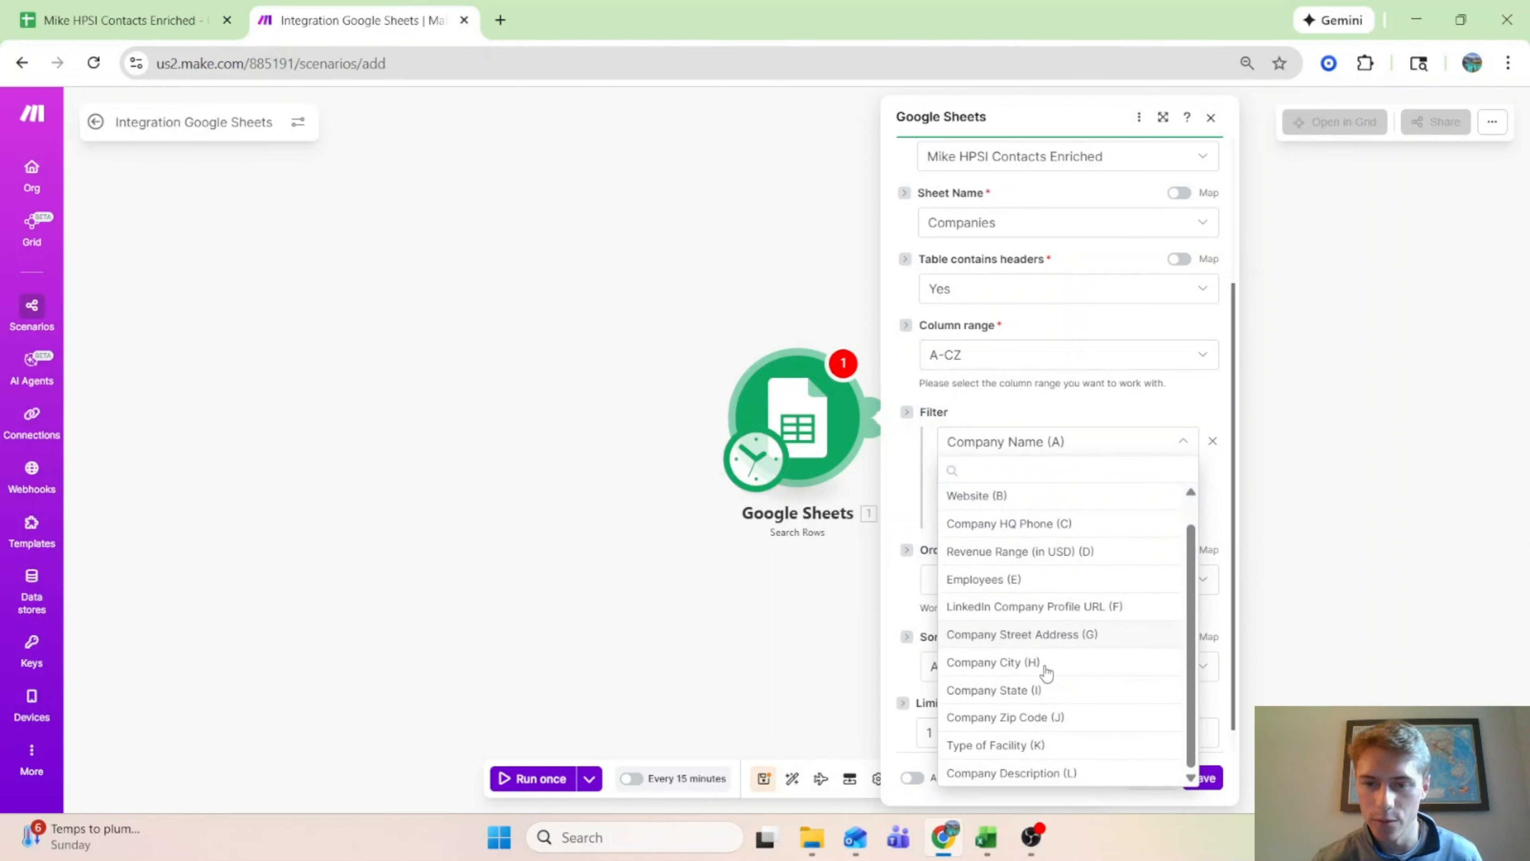
{"action": "left_click", "coordinate": [1201, 408]}
{"action": "left_click", "coordinate": [1202, 778]}
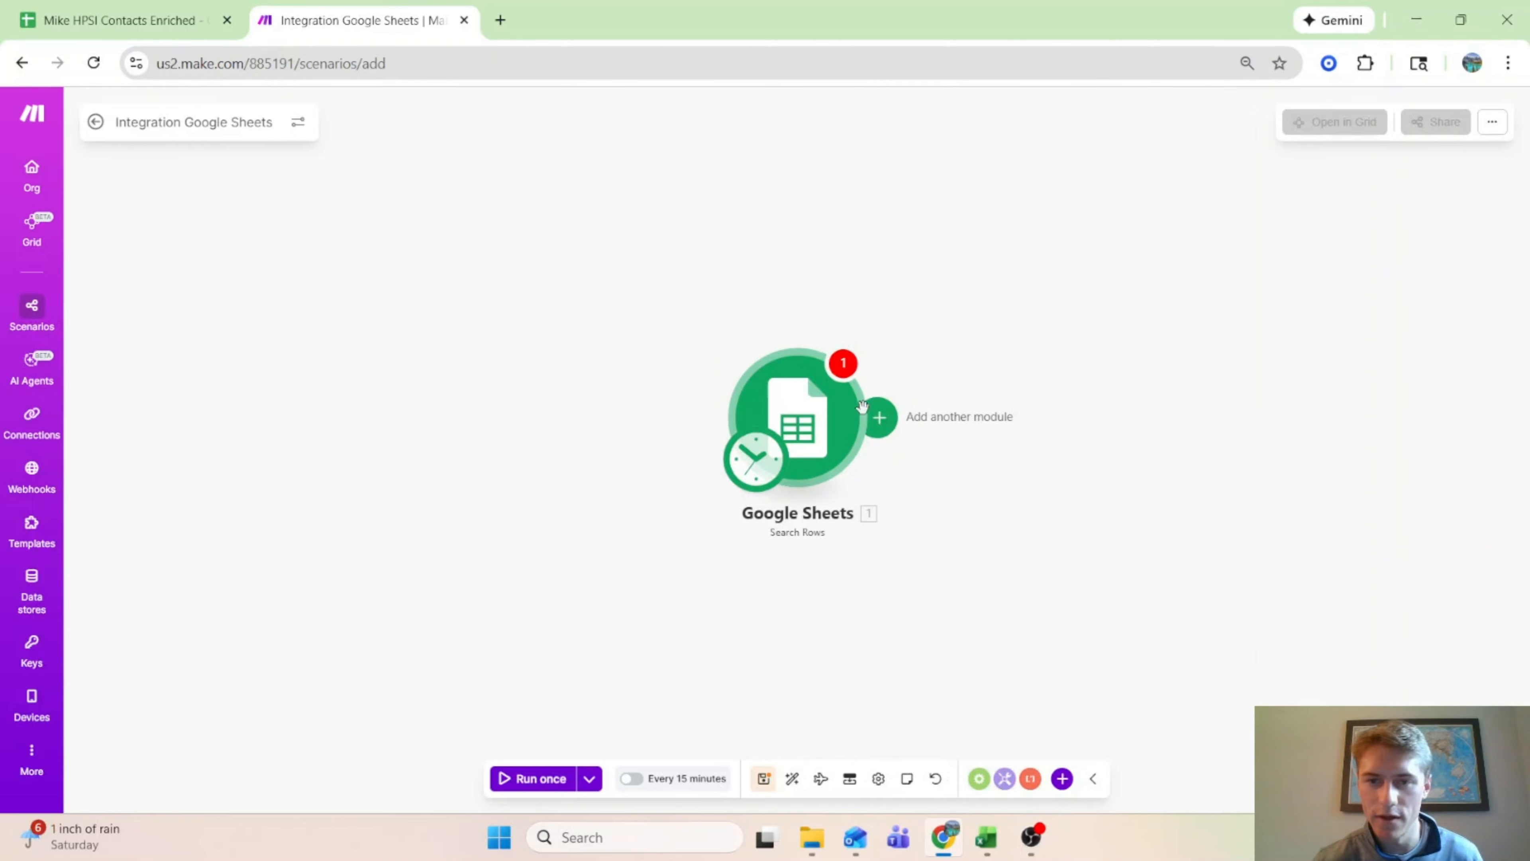
{"action": "left_click", "coordinate": [869, 416]}
{"action": "left_click", "coordinate": [843, 404]}
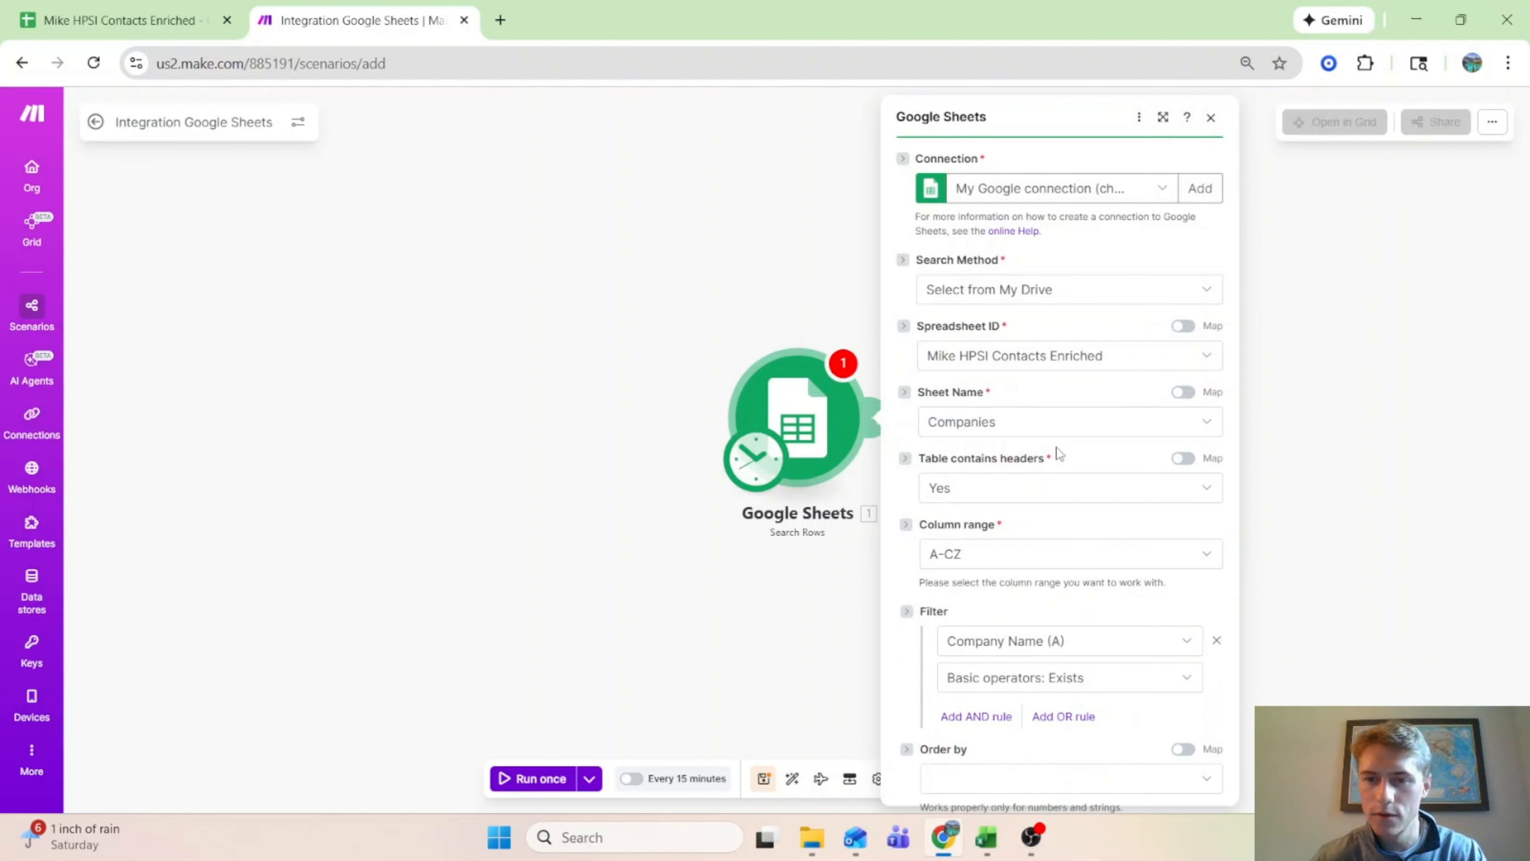
Step: Change the row filter to Sent (M) with the basic operator Does not exist, and save the module
{"action": "scroll", "coordinate": [1060, 446], "scroll_direction": "down", "scroll_amount": 3}
{"action": "left_click", "coordinate": [1087, 415]}
{"action": "scroll", "coordinate": [1031, 745], "scroll_direction": "down", "scroll_amount": 1}
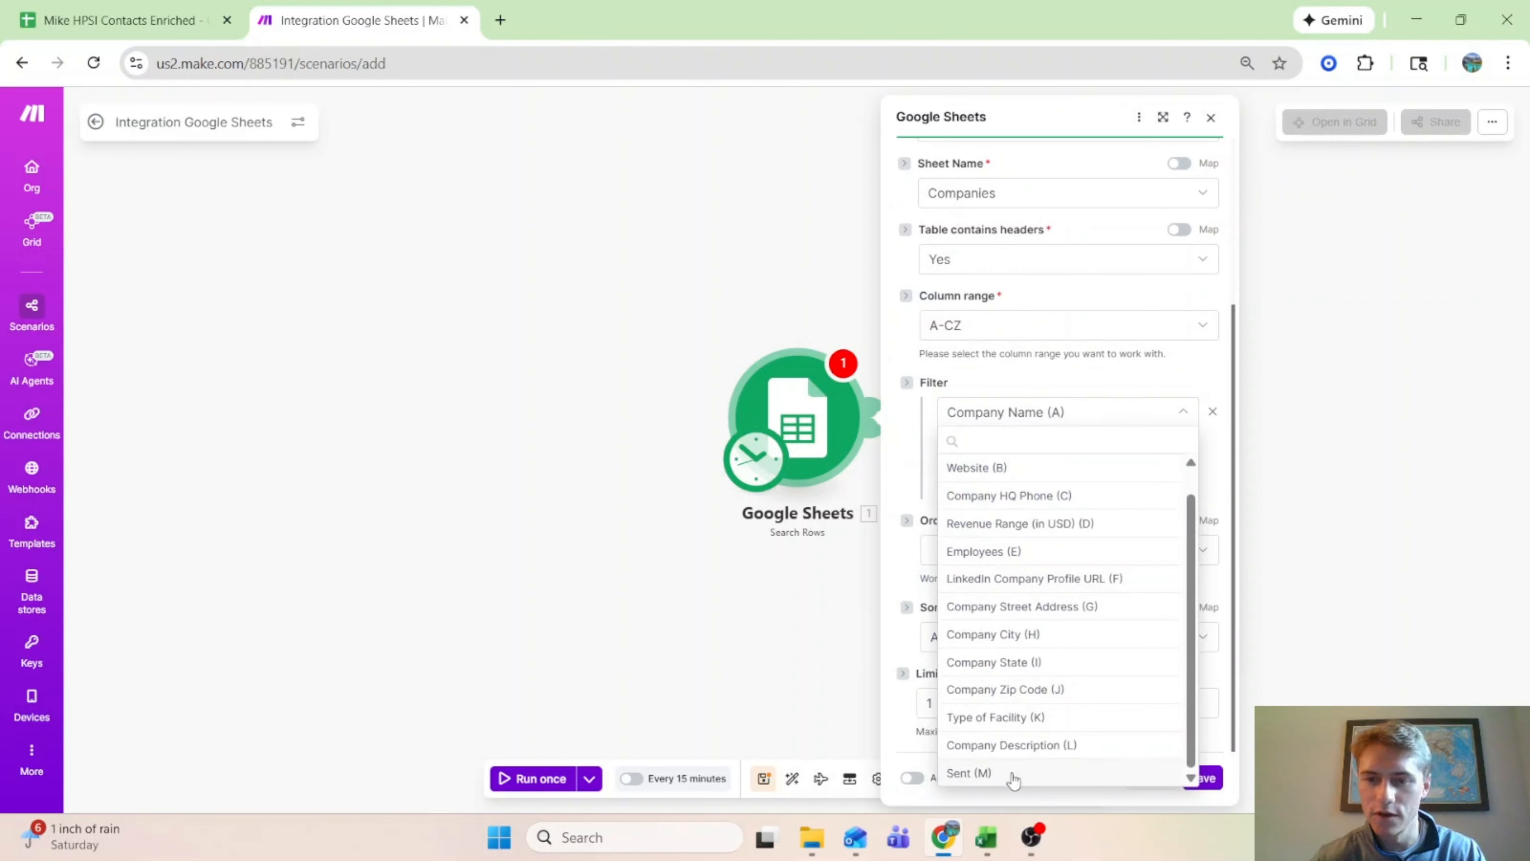
{"action": "left_click", "coordinate": [1012, 775]}
{"action": "left_click", "coordinate": [1118, 456]}
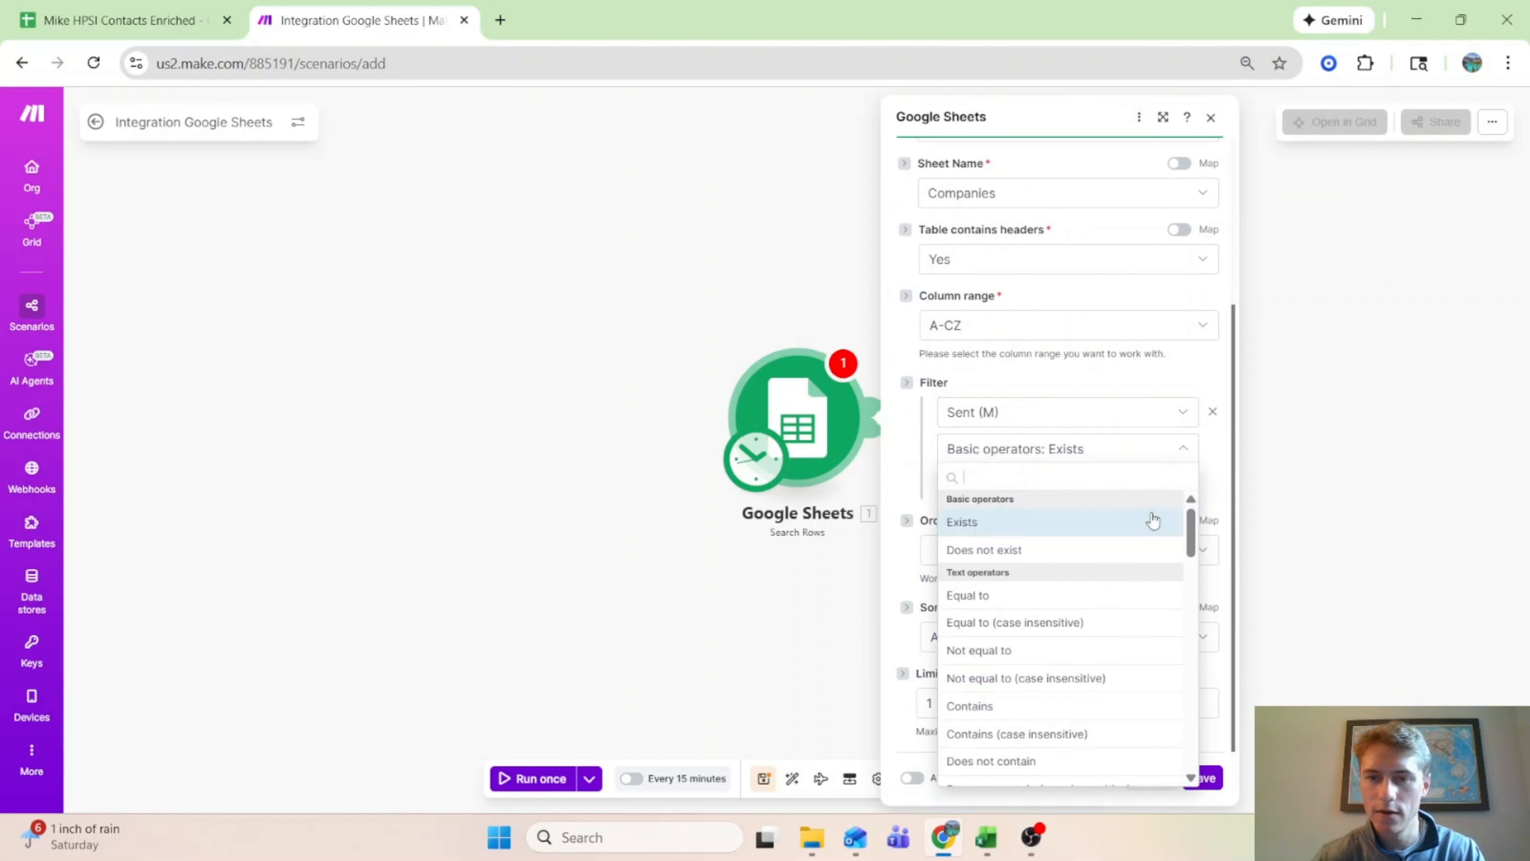
{"action": "left_click", "coordinate": [1037, 550]}
{"action": "left_click", "coordinate": [1203, 777]}
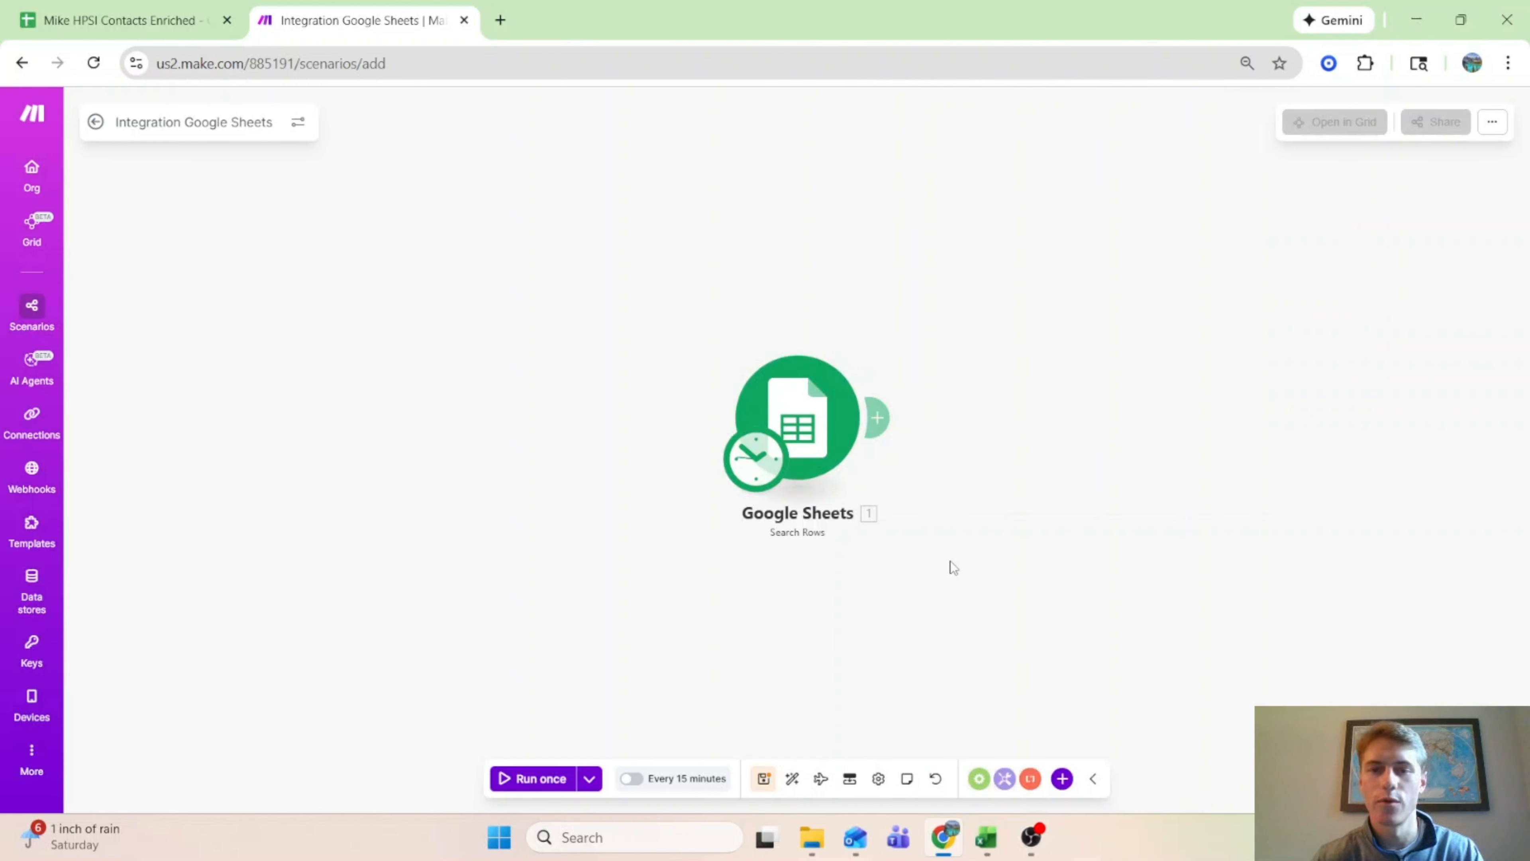
Step: Run the Search Rows module on its own and review the output bundle
{"action": "right_click", "coordinate": [830, 419]}
{"action": "left_click", "coordinate": [935, 466]}
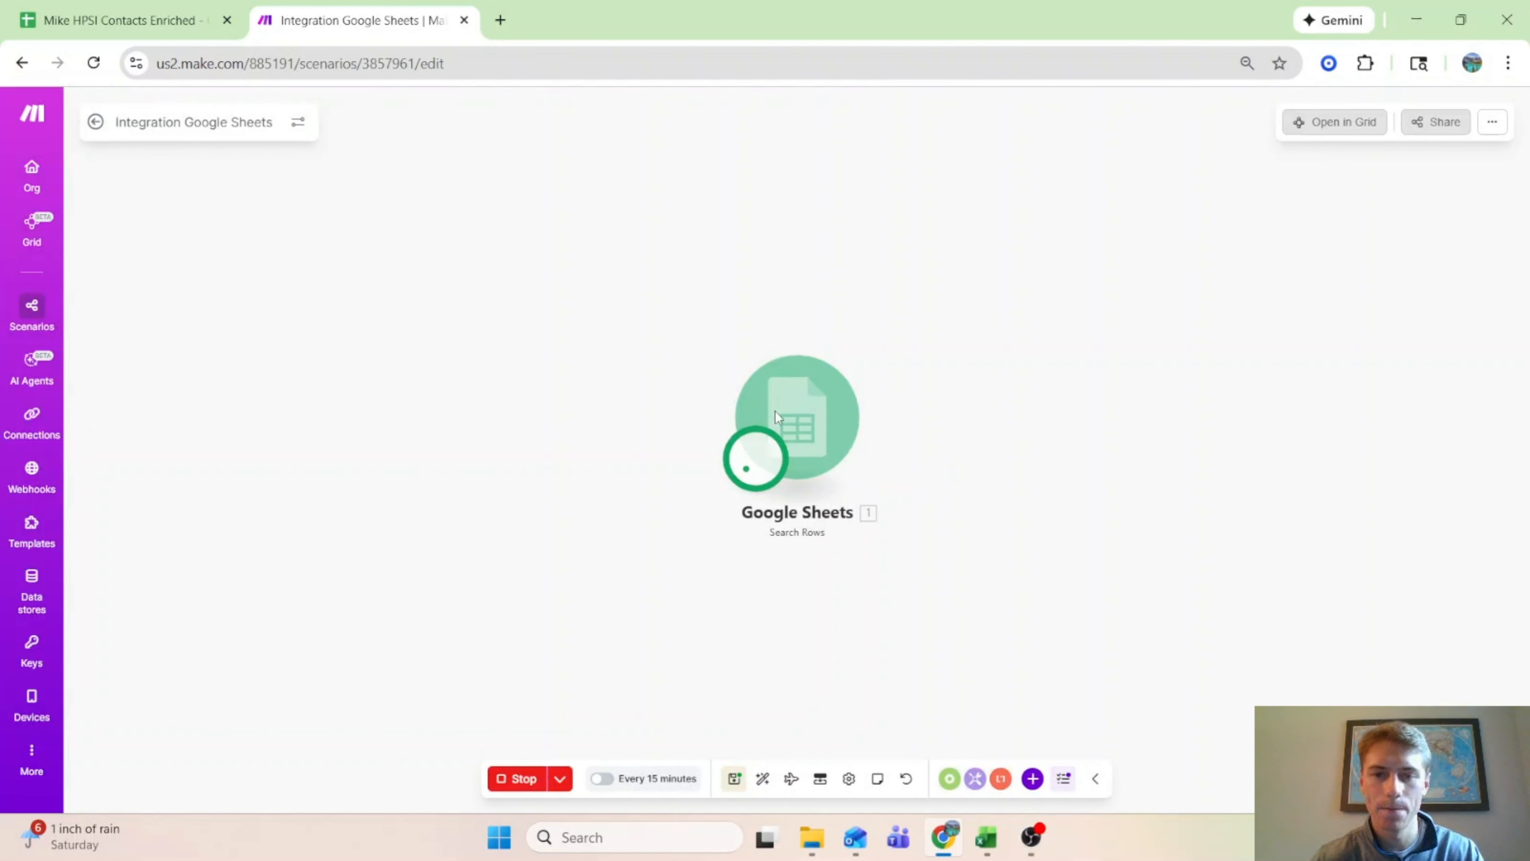
{"action": "scroll", "coordinate": [981, 439], "scroll_direction": "down", "scroll_amount": 2}
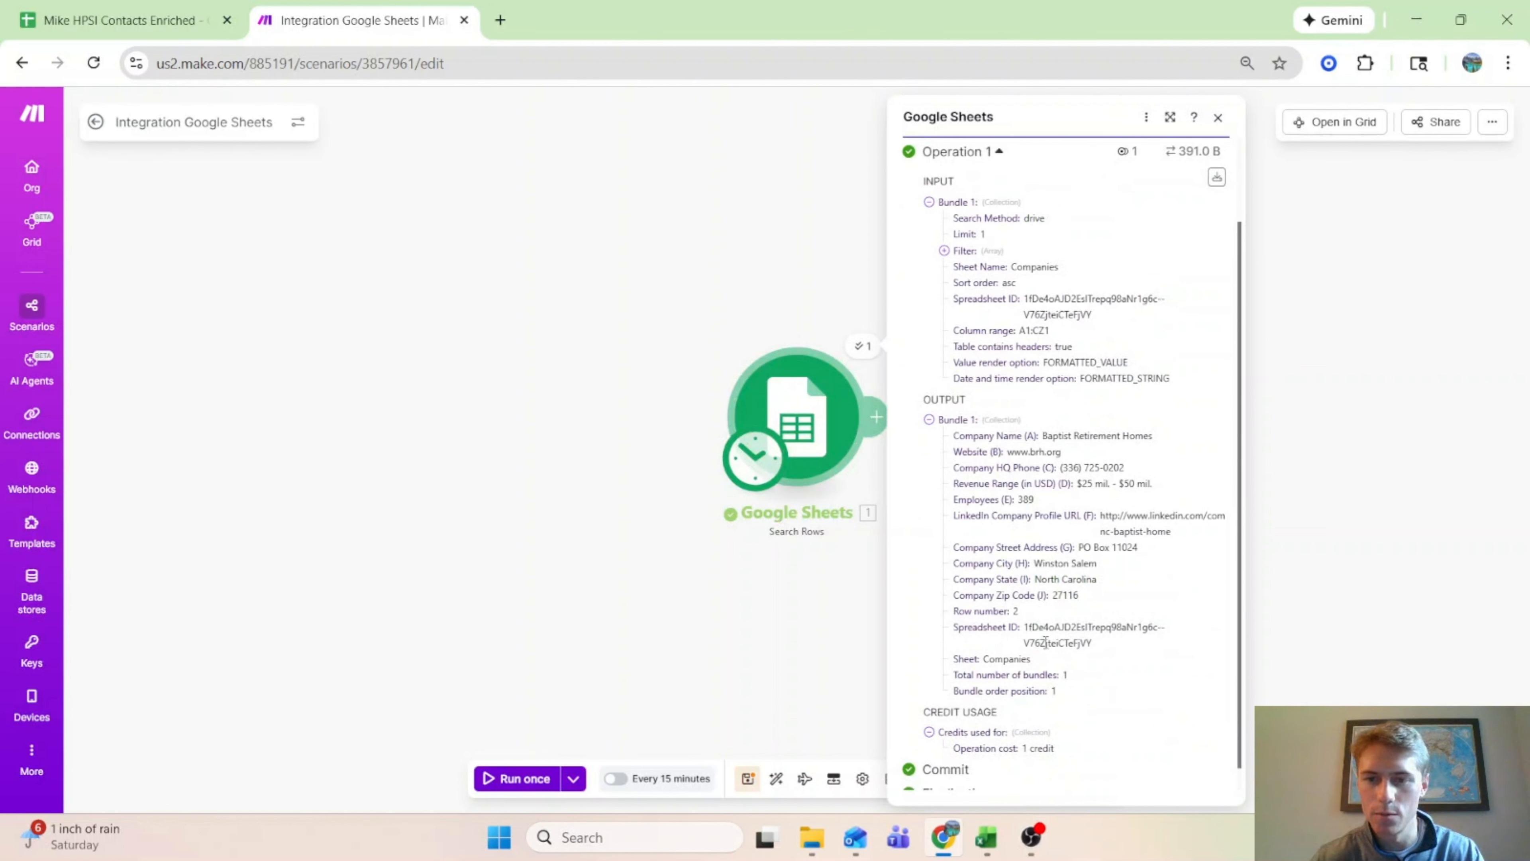
{"action": "left_click", "coordinate": [820, 258]}
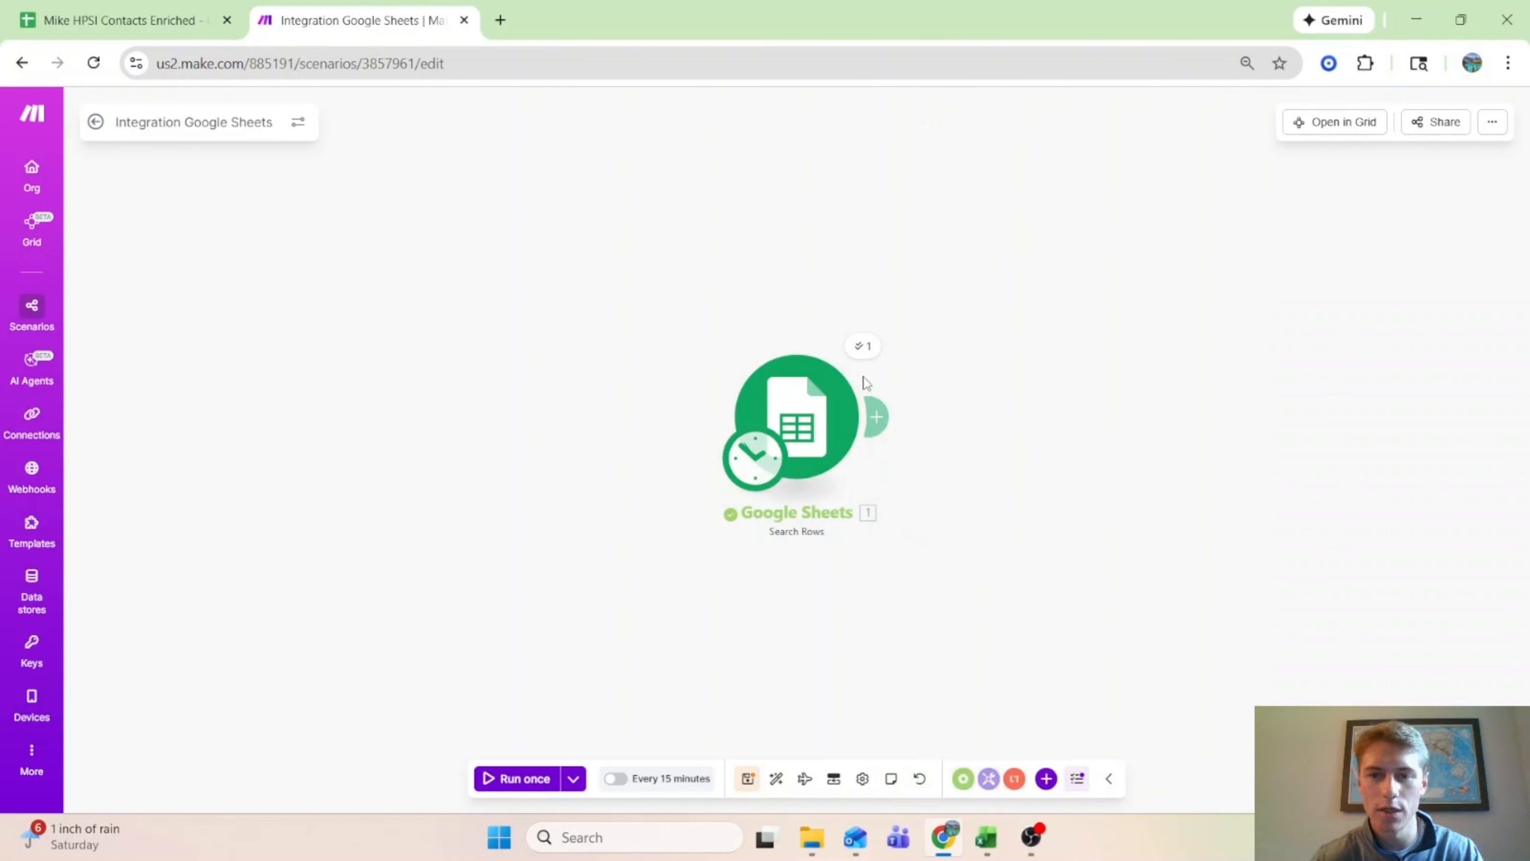
Step: Add an empty module after Search Rows and check the Website (B) value in the search's output bundle
{"action": "left_click", "coordinate": [878, 416]}
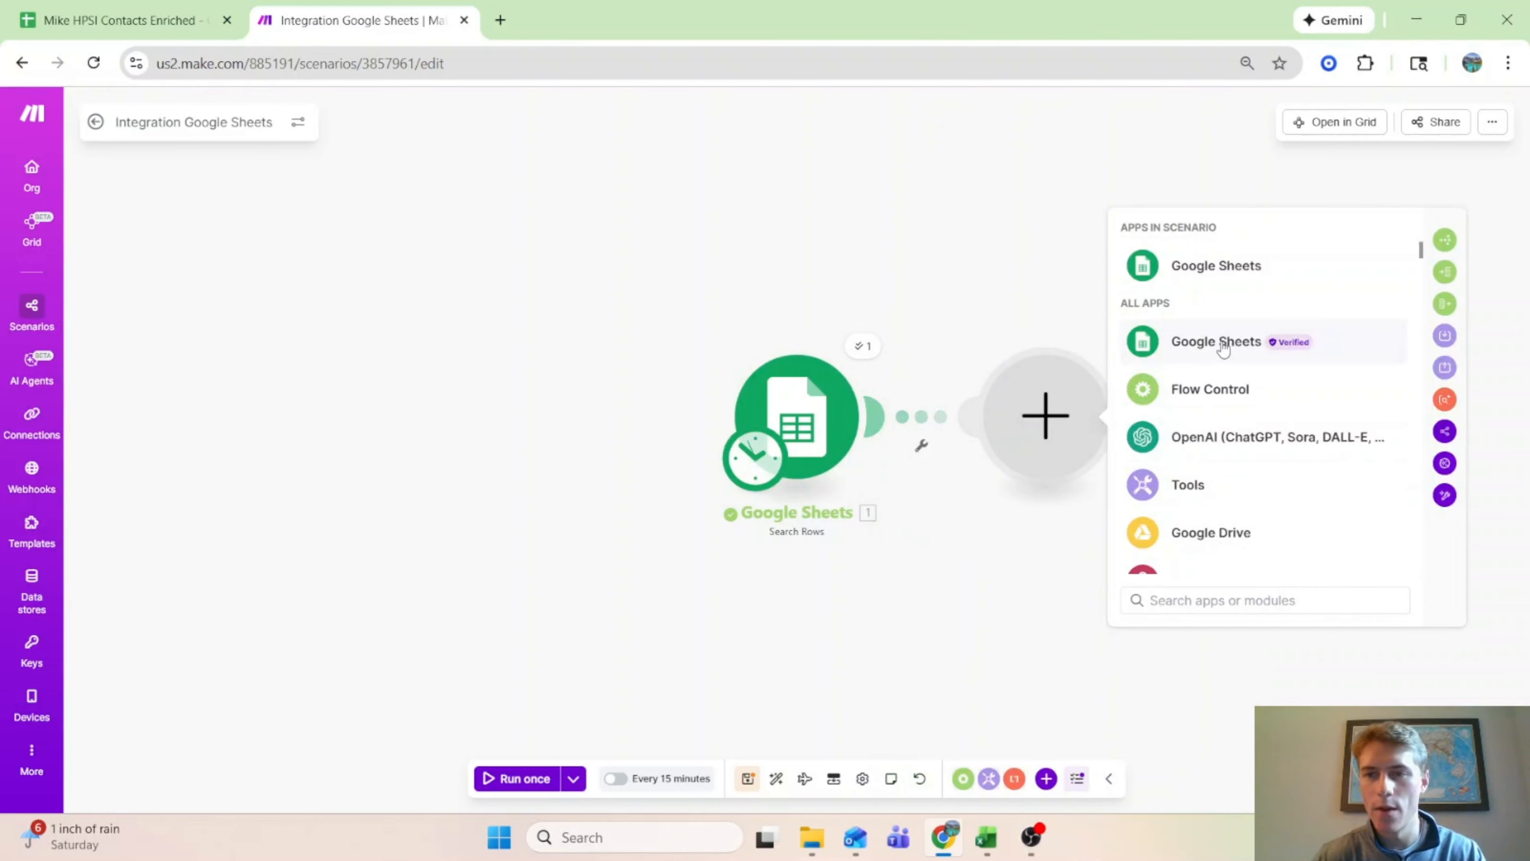
{"action": "scroll", "coordinate": [1211, 369], "scroll_direction": "down", "scroll_amount": 2}
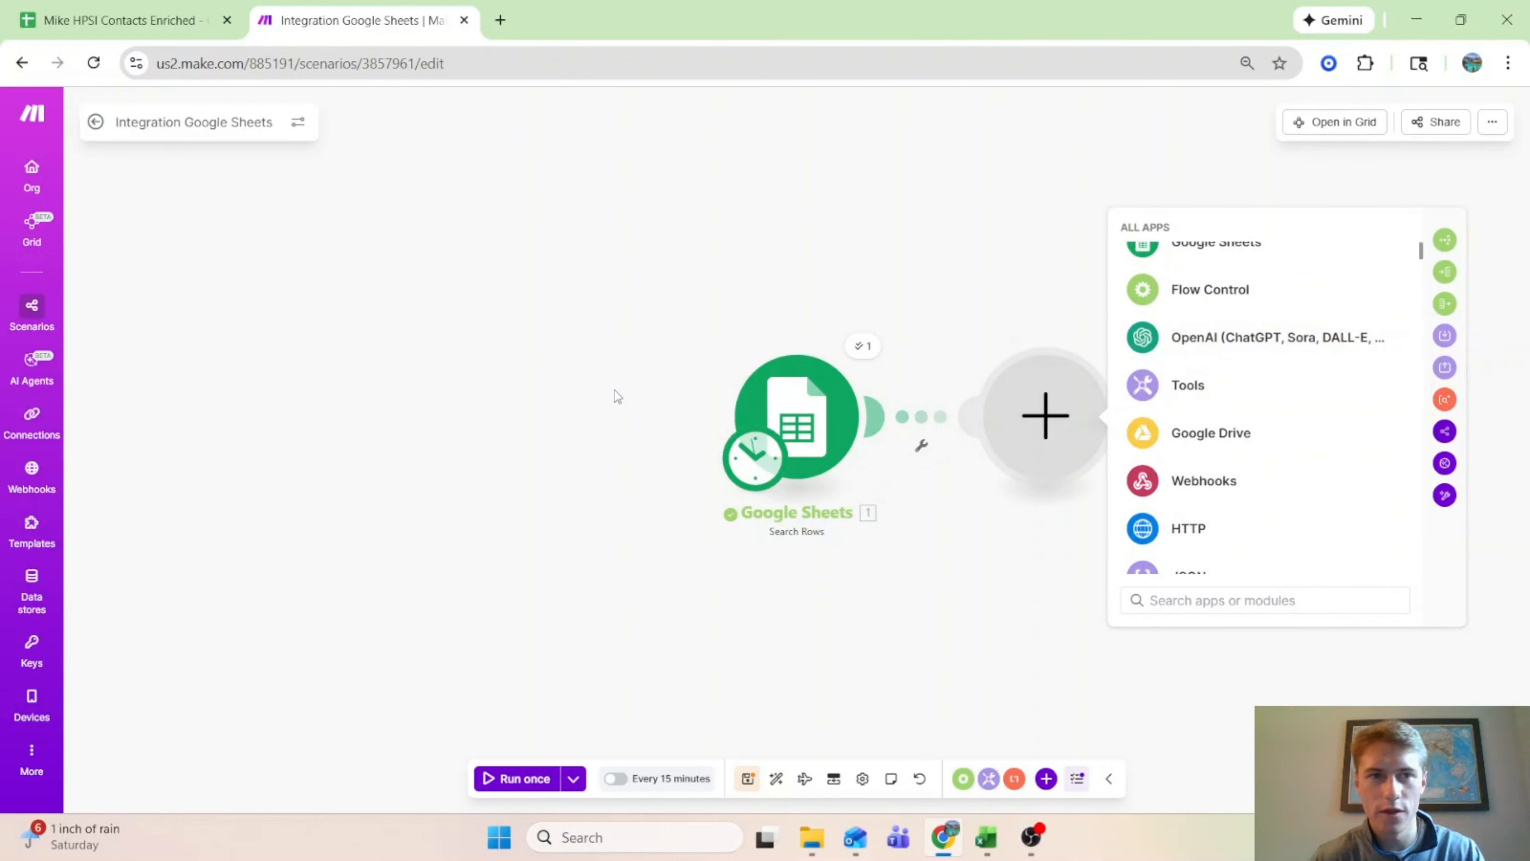
{"action": "left_click", "coordinate": [863, 347]}
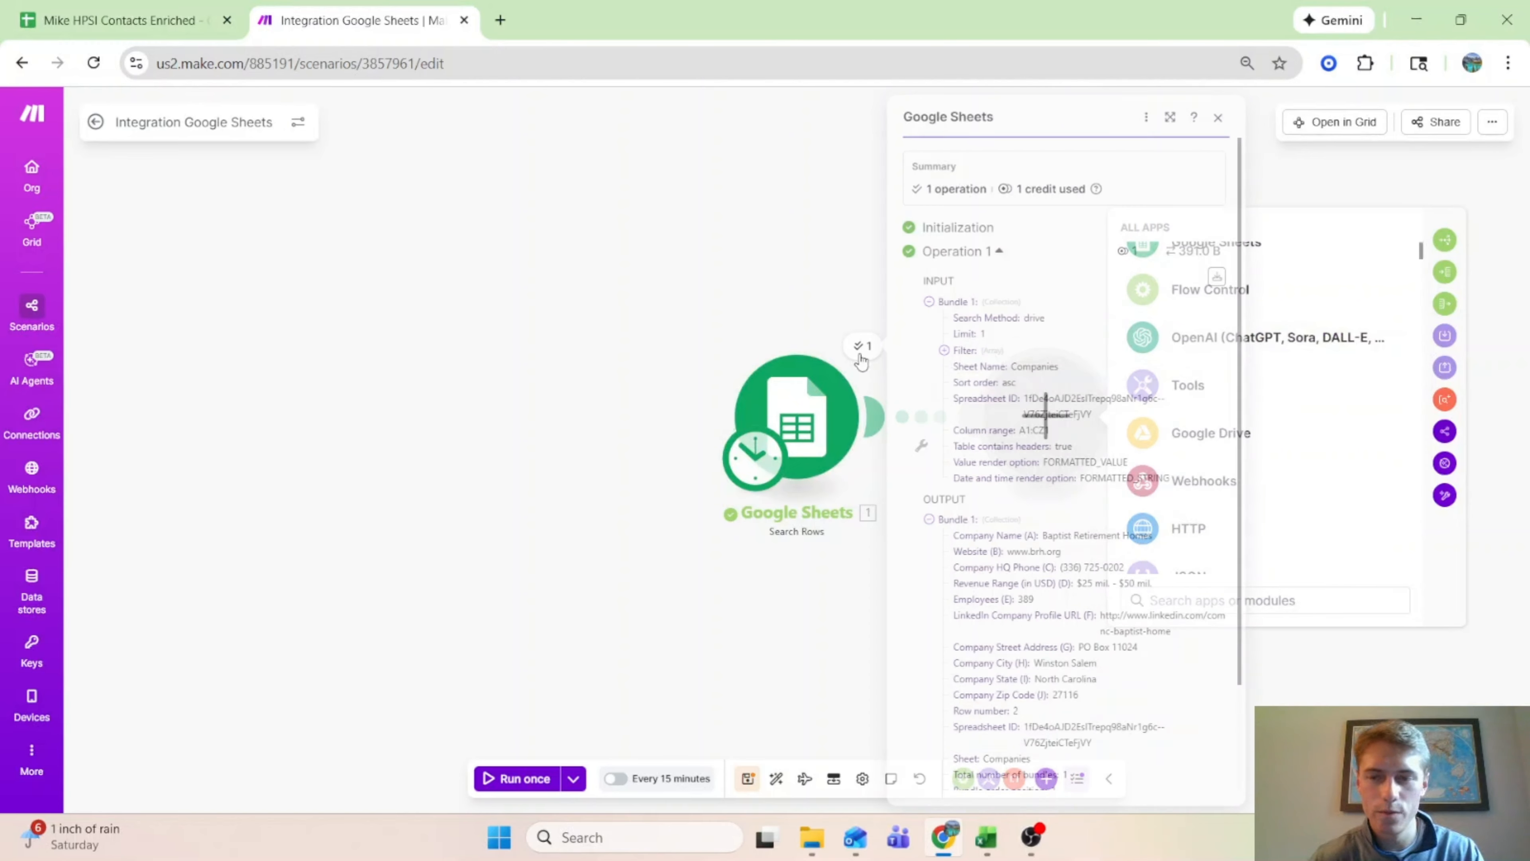
{"action": "scroll", "coordinate": [970, 424], "scroll_direction": "down", "scroll_amount": 2}
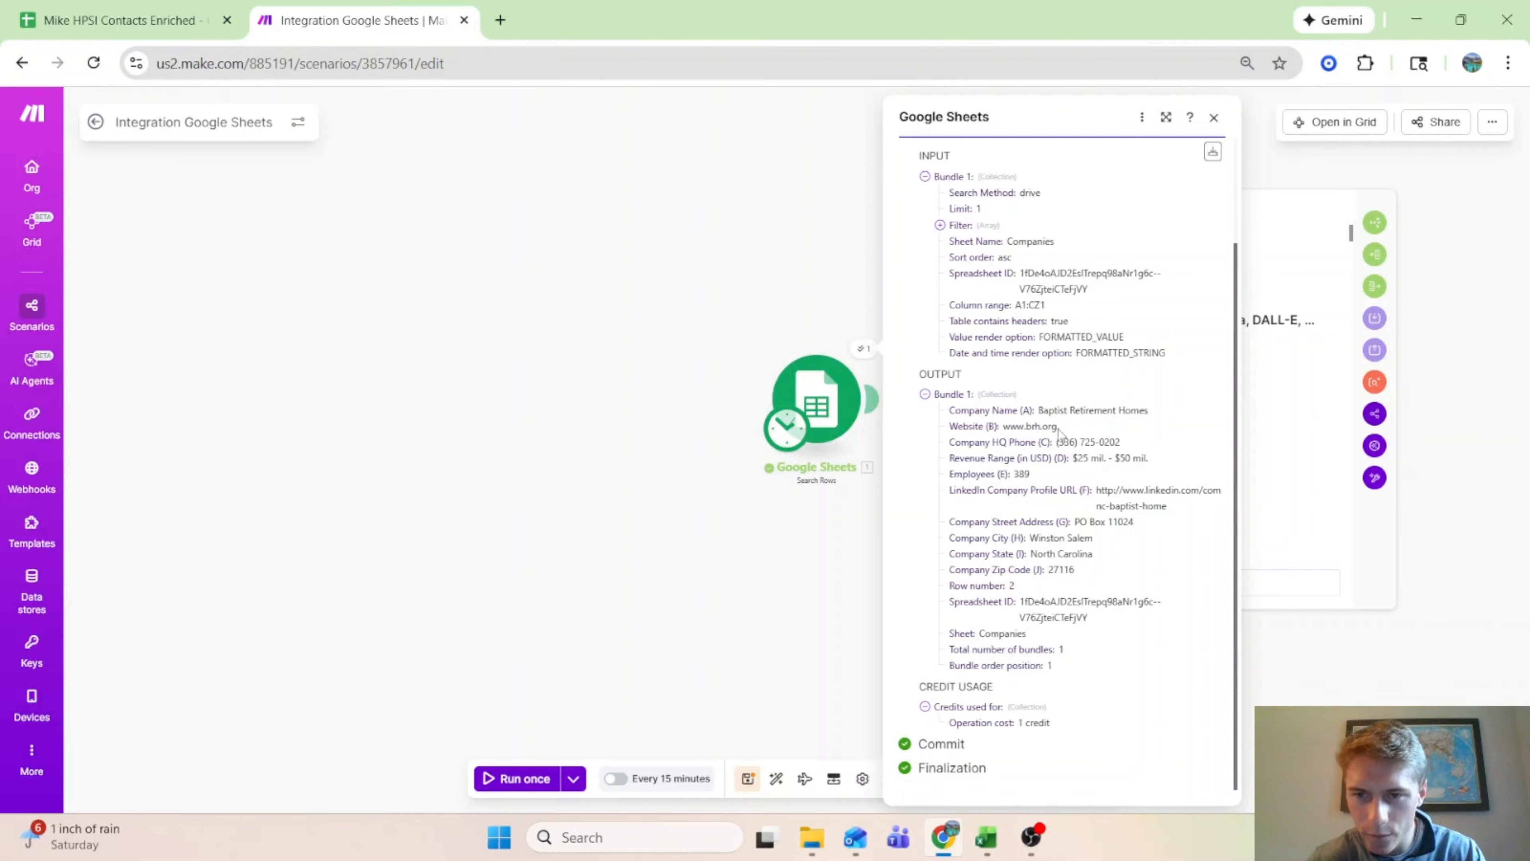
{"action": "left_click_drag", "start_coordinate": [1058, 428], "coordinate": [1005, 429]}
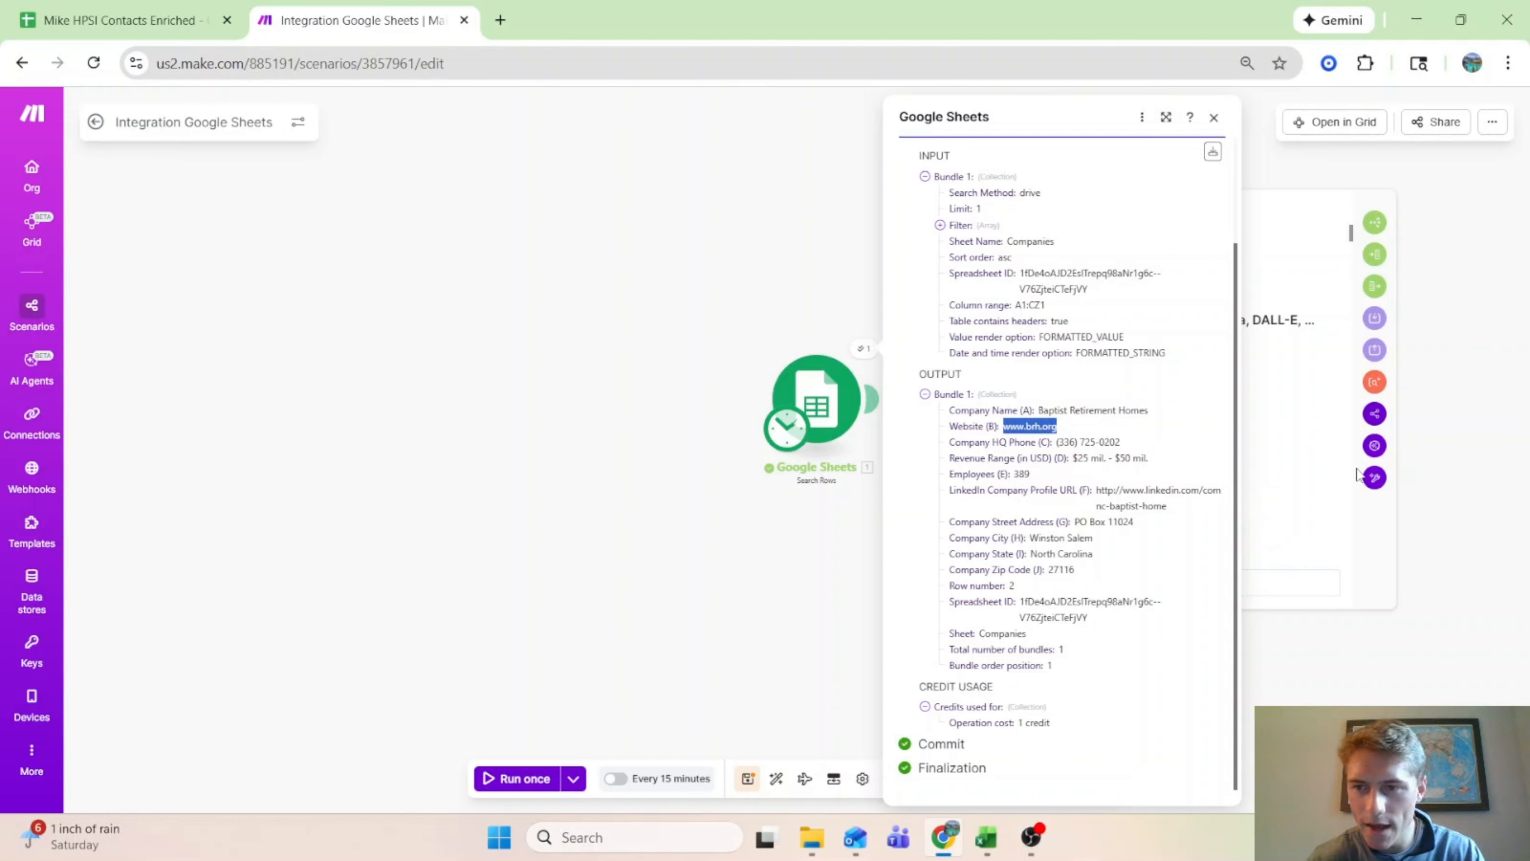
{"action": "left_click", "coordinate": [1313, 524]}
{"action": "left_click", "coordinate": [1213, 117]}
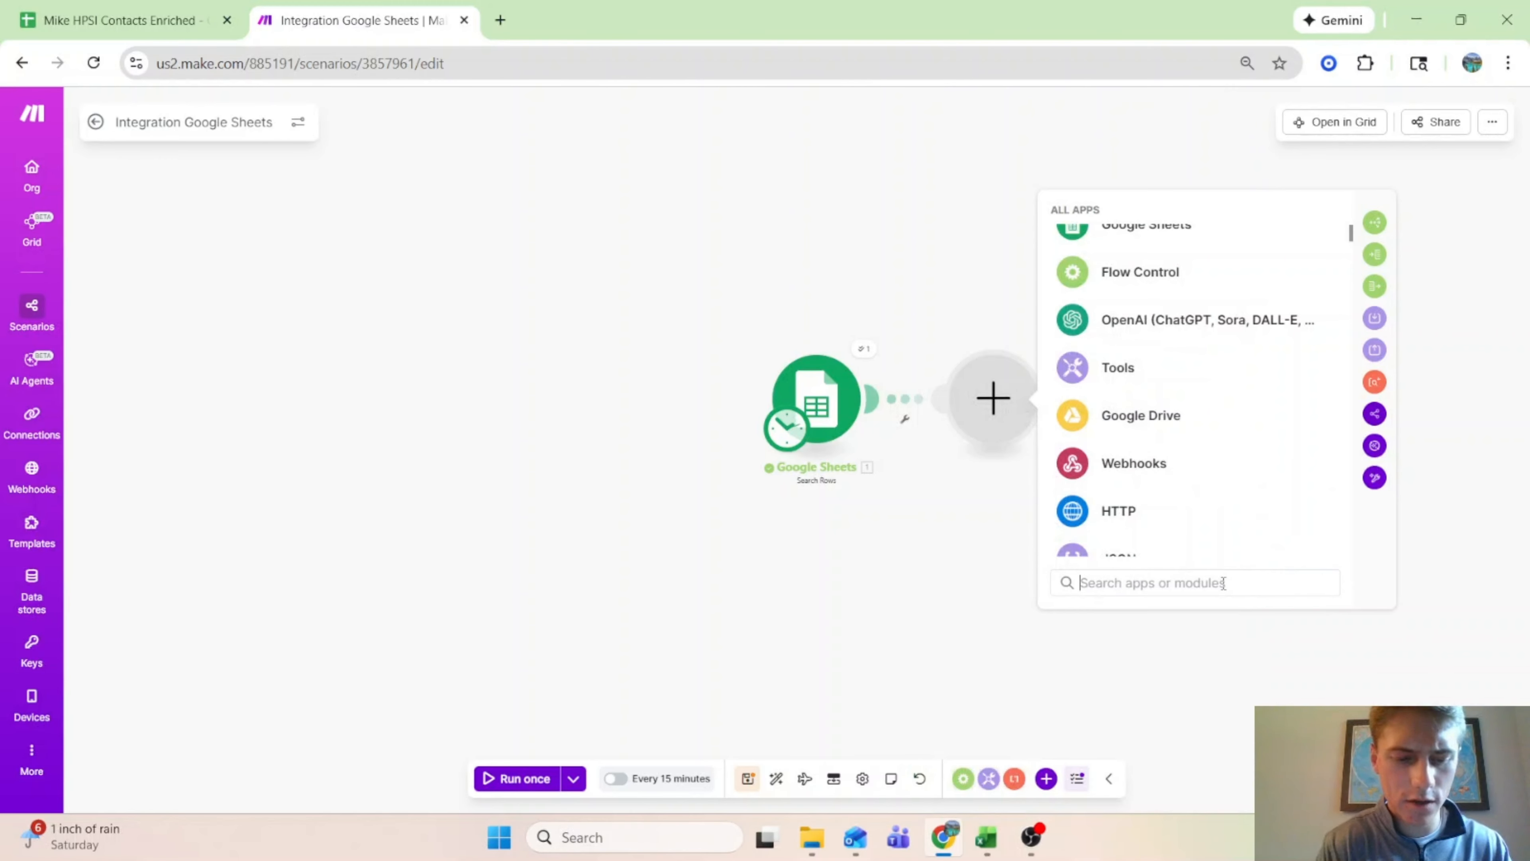
Step: Search the apps for "Make we" and make the new module a Make AI Web Search with the Generate a response action
{"action": "type", "text": "Make we"}
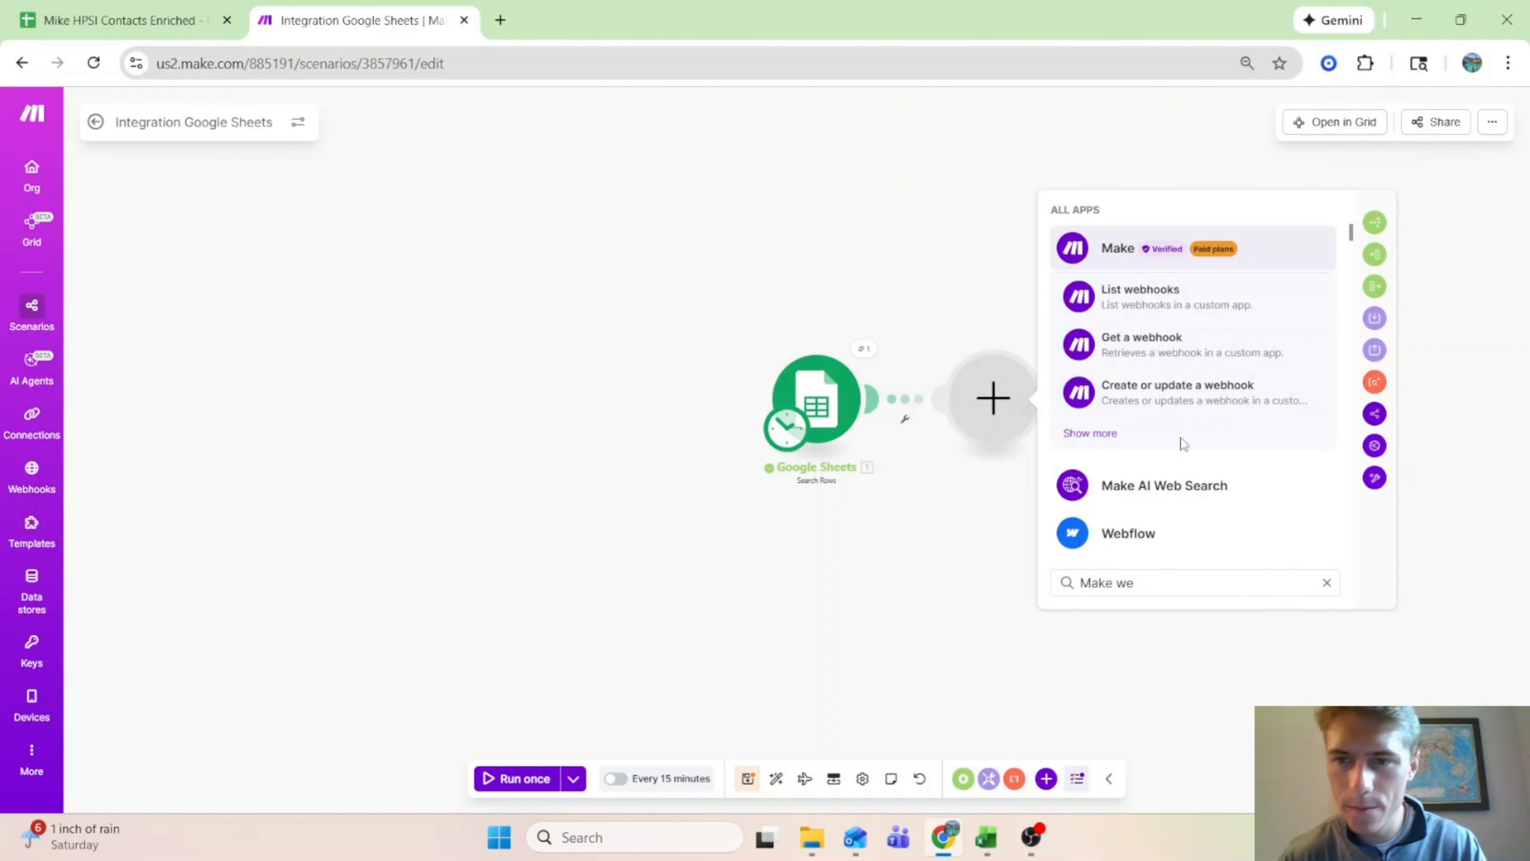
{"action": "left_click", "coordinate": [1188, 486]}
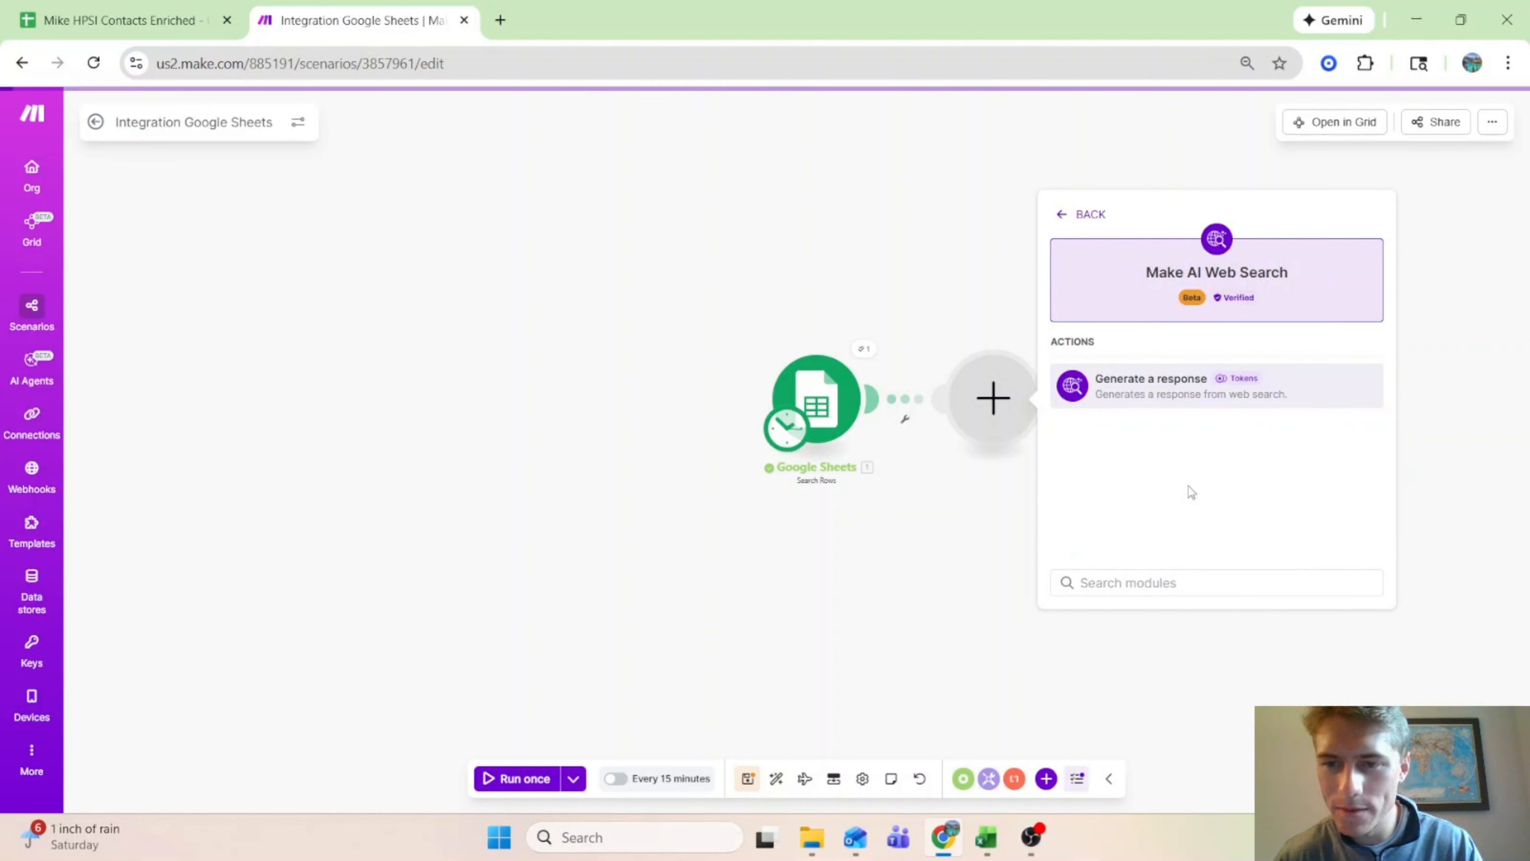
{"action": "left_click", "coordinate": [1234, 392]}
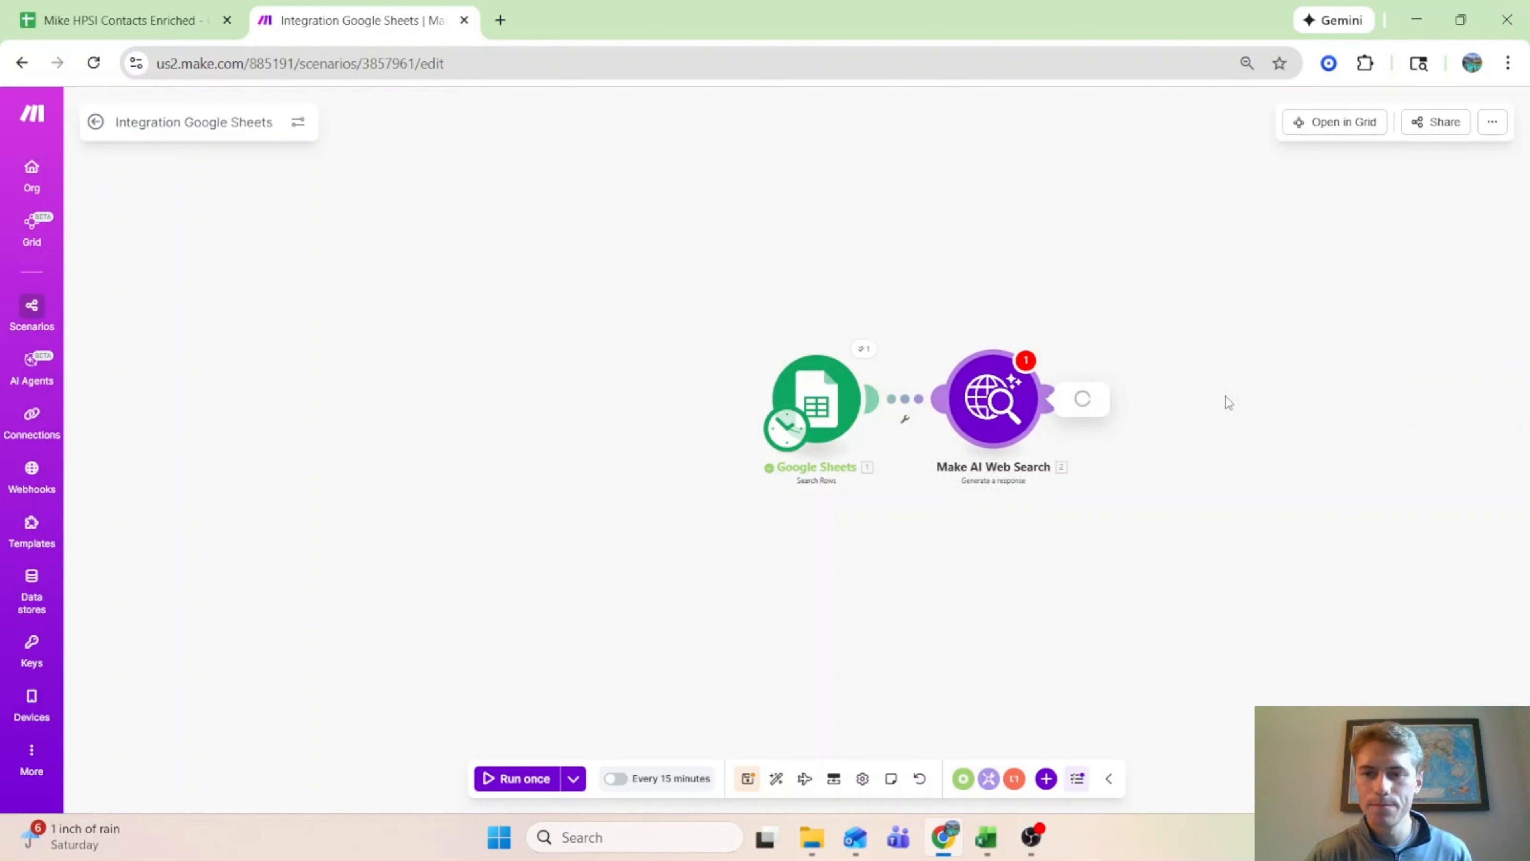
Step: Write the search prompt to generate a summary of Company Name (A) located in Company City (H), Company State (I), giving Website (B) as their URL
{"action": "left_click", "coordinate": [1191, 419]}
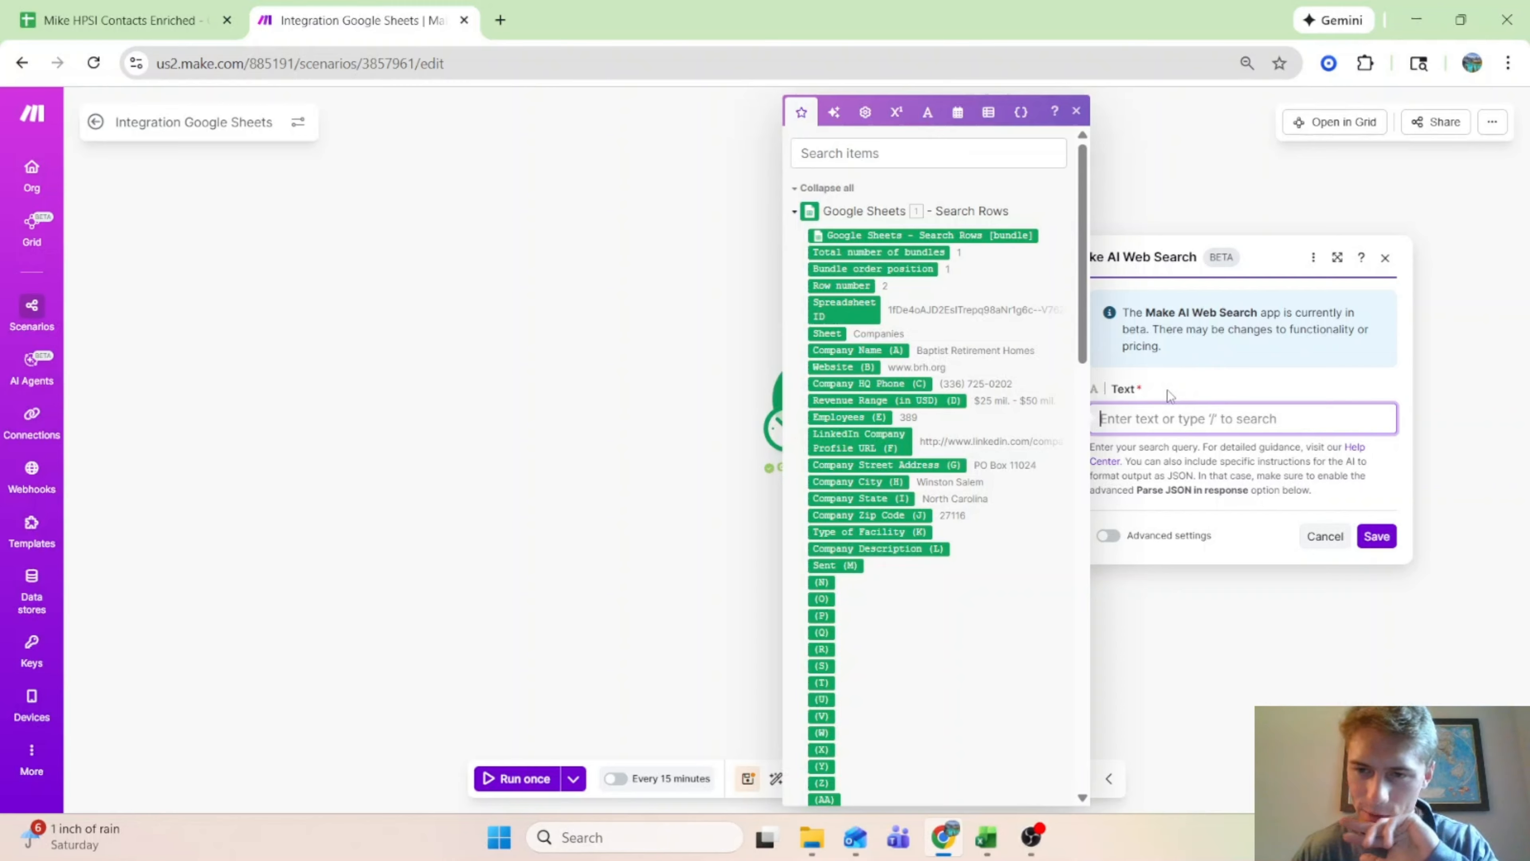
{"action": "type", "text": "G"}
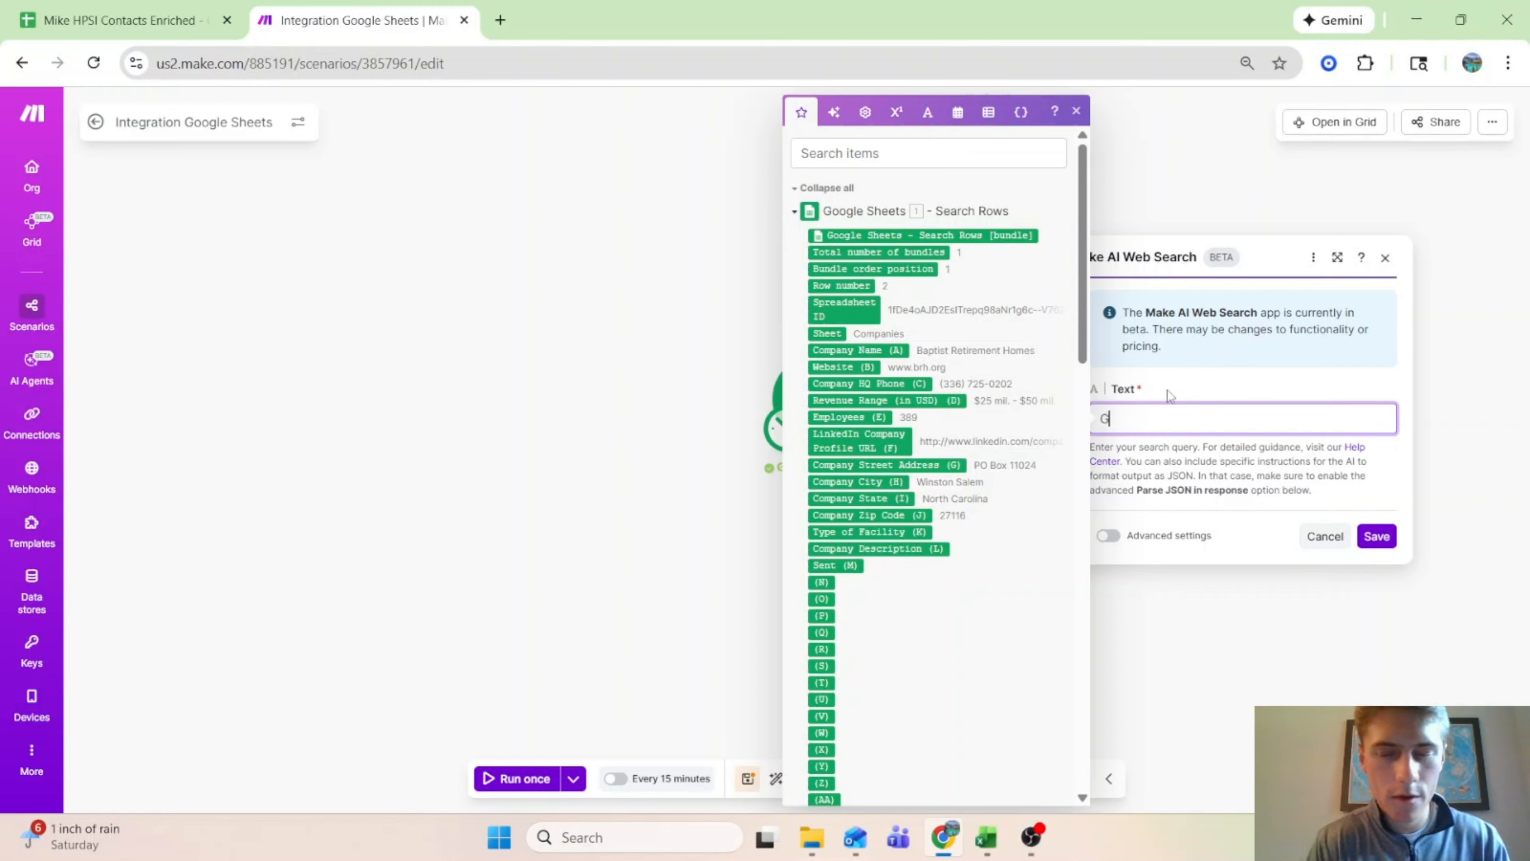
{"action": "type", "text": "enerate a summary of"}
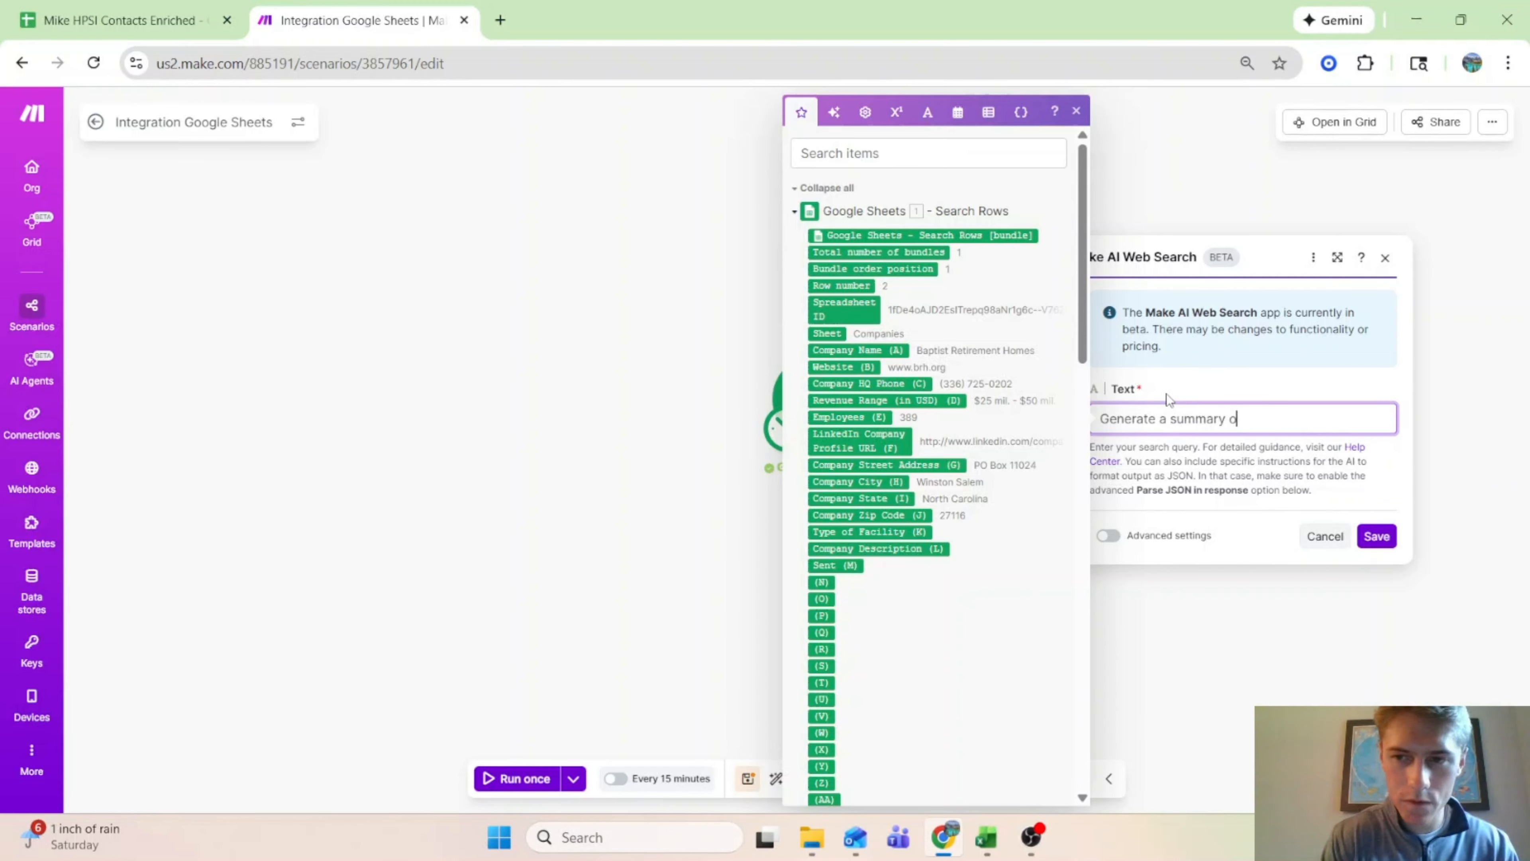
{"action": "left_click", "coordinate": [885, 352]}
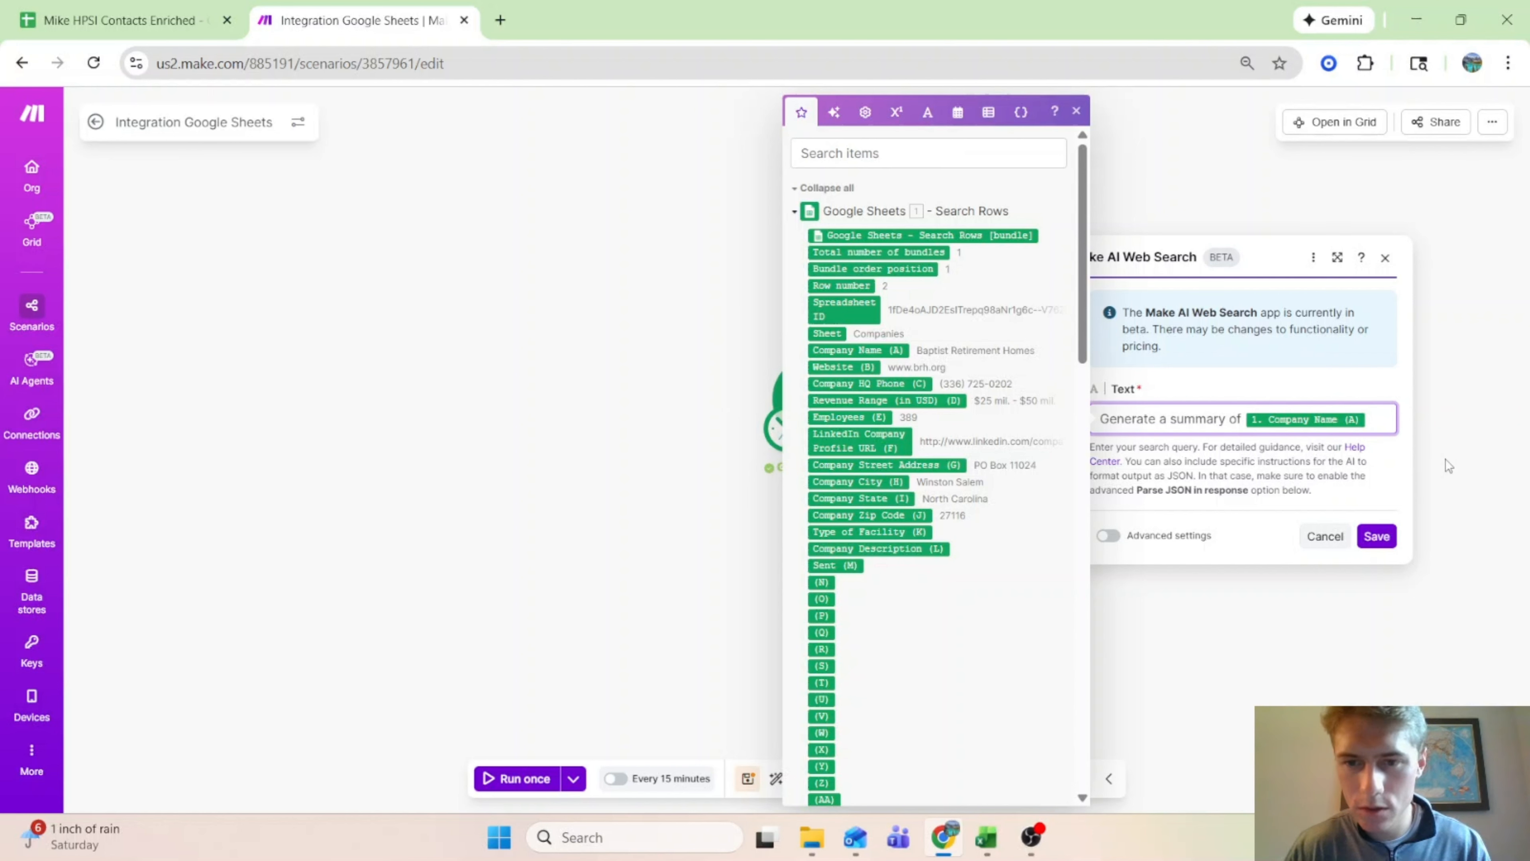
{"action": "type", "text": "located in"}
{"action": "left_click", "coordinate": [850, 482]}
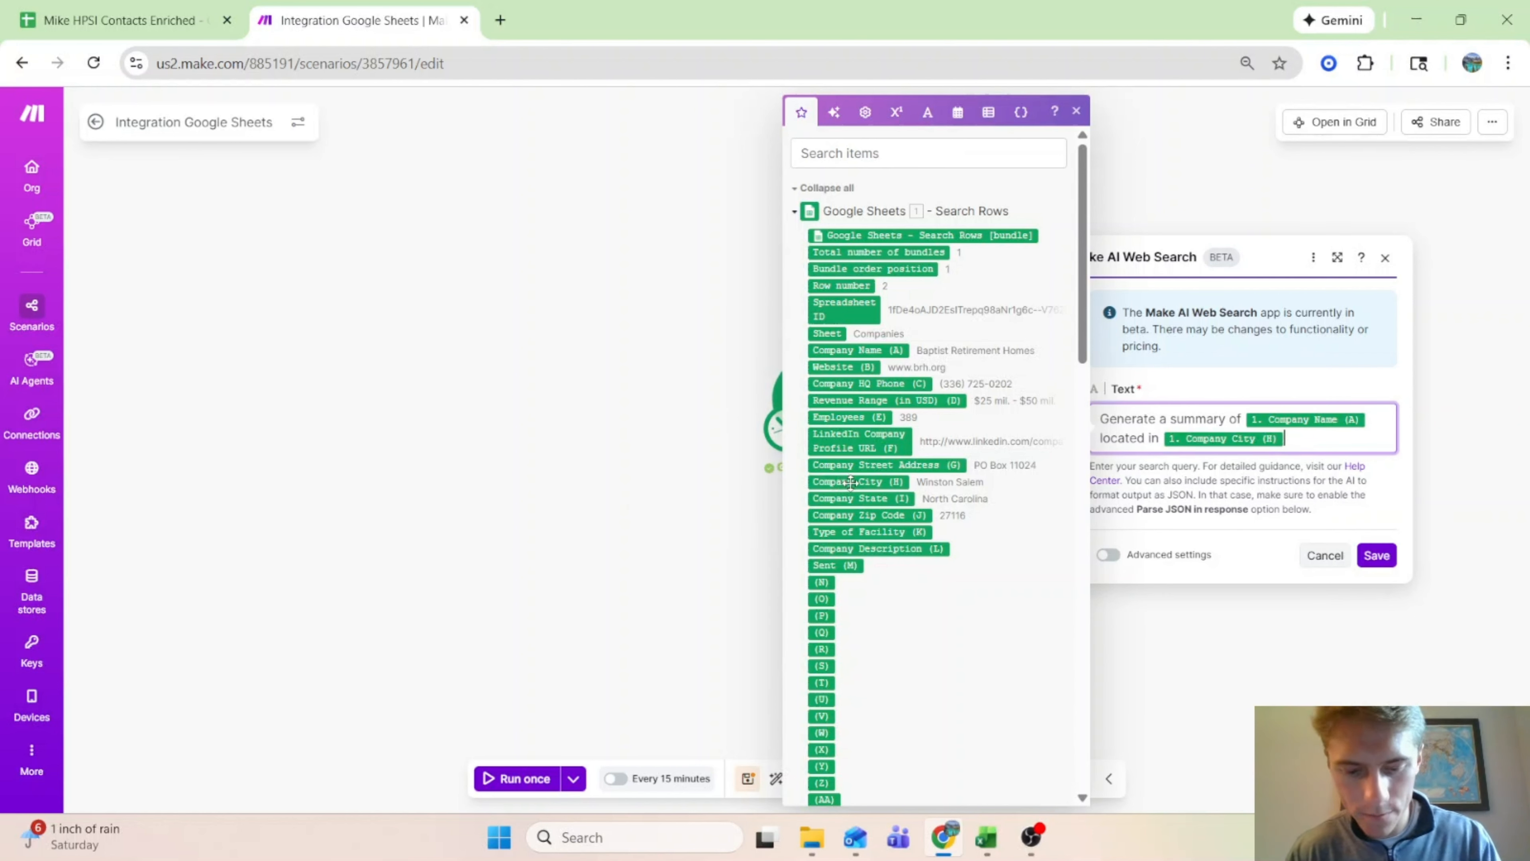
{"action": "type", "text": ","}
{"action": "left_click", "coordinate": [897, 499]}
{"action": "type", "text": ". here is their URL:"}
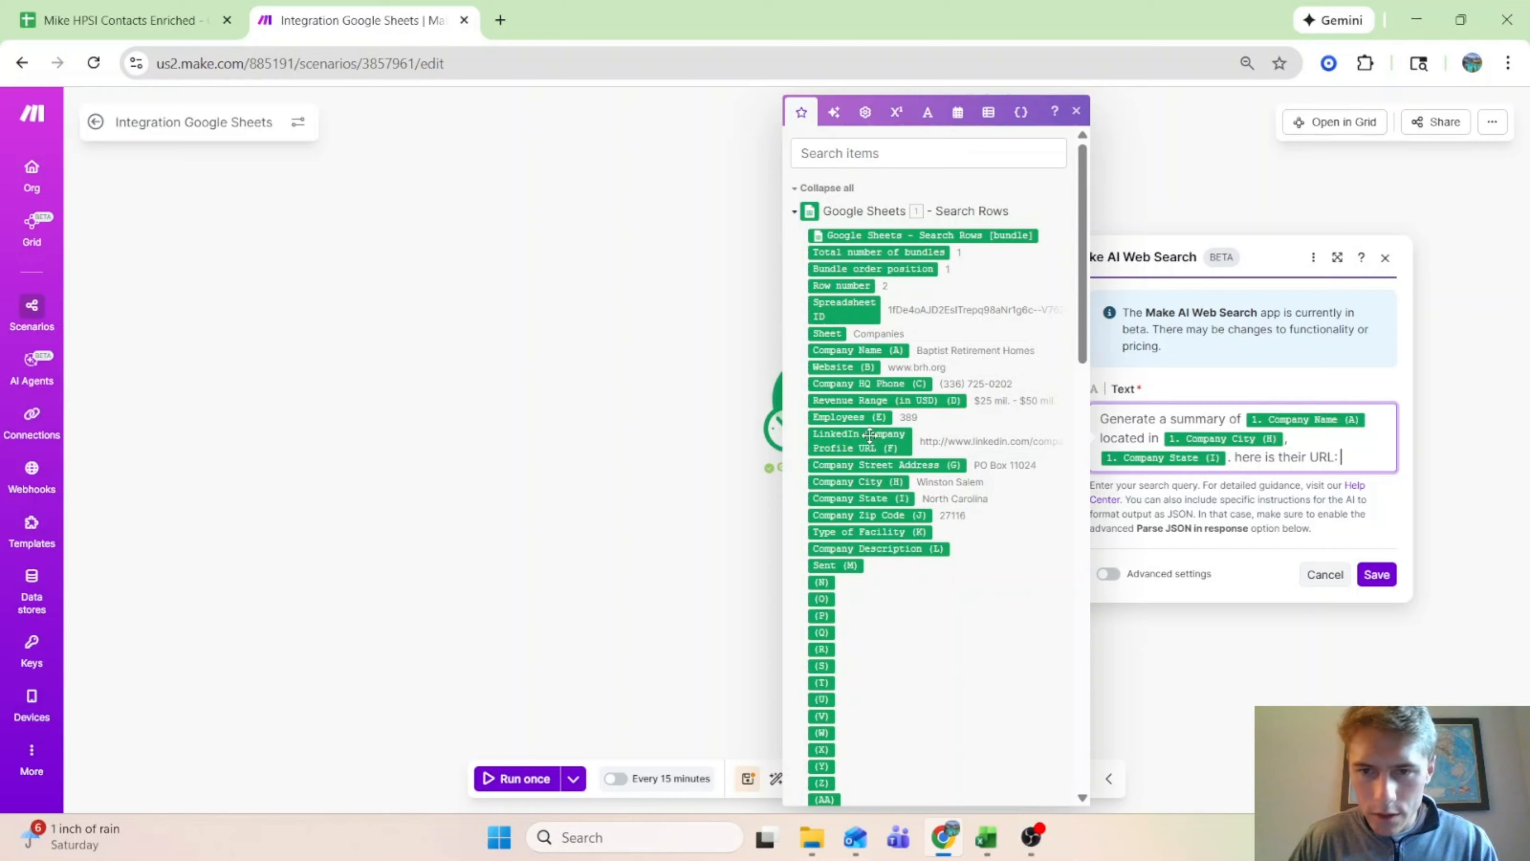
{"action": "left_click", "coordinate": [873, 369]}
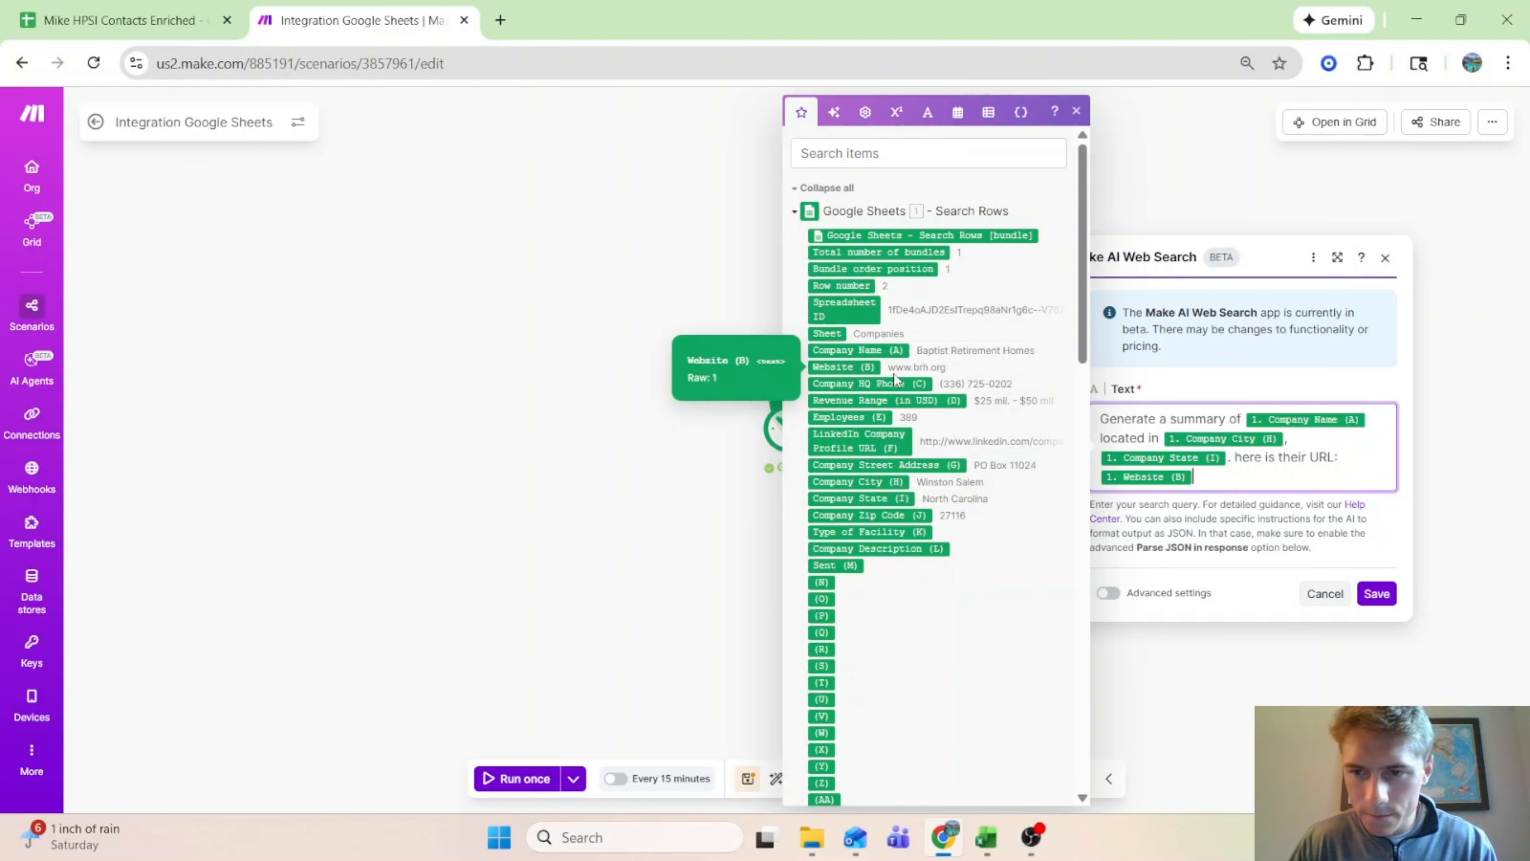
Step: Append "Write 3 to 4 sentences about what type of company they are (industry) and how many locati" to the prompt
{"action": "type", "text": ". Write 3 to 4 sentences abou"}
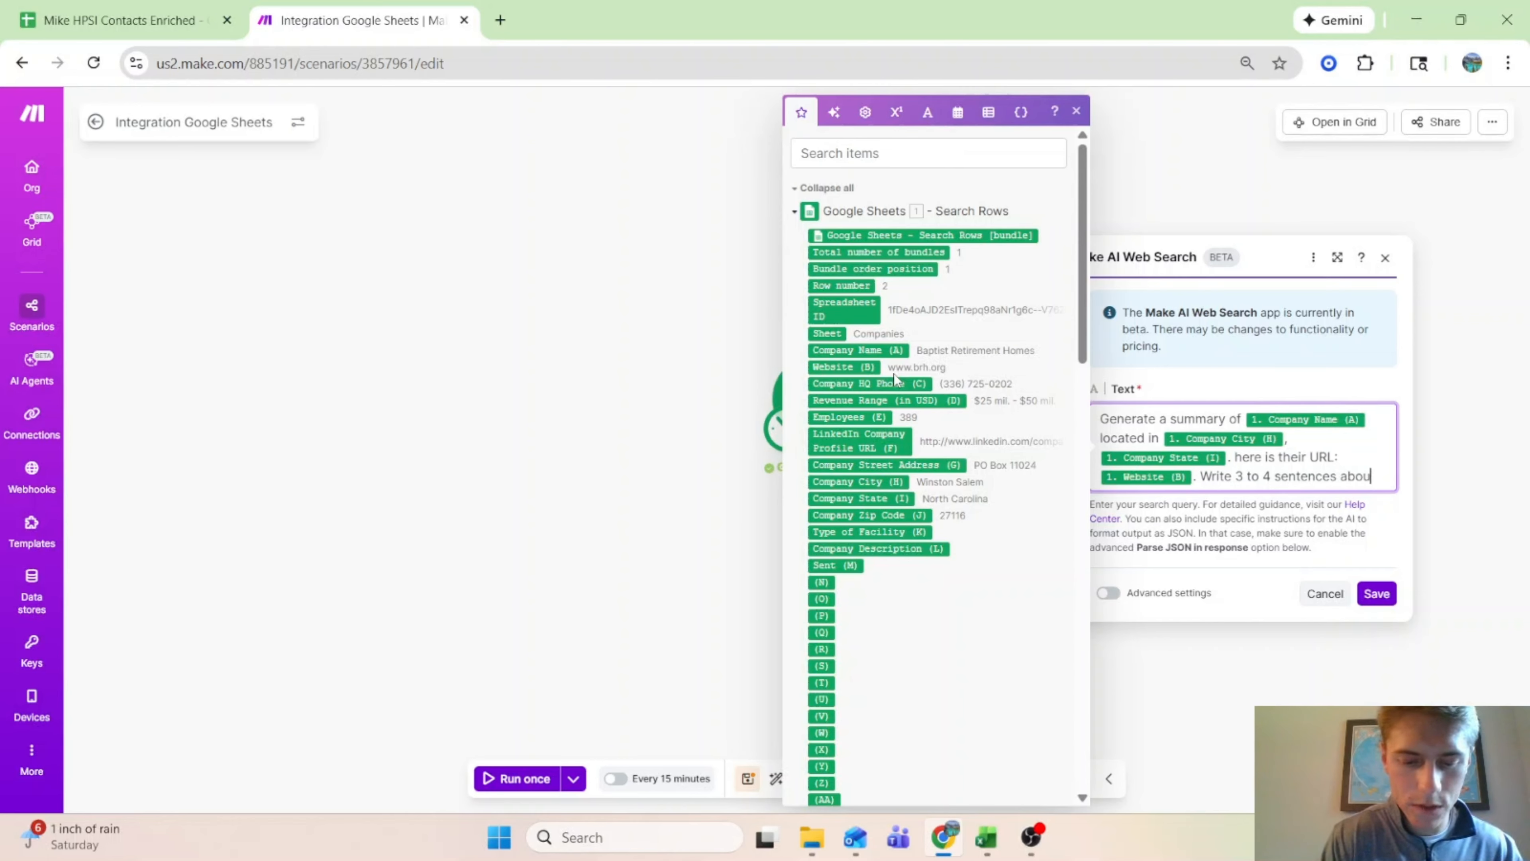
{"action": "type", "text": "t what type of company they are"}
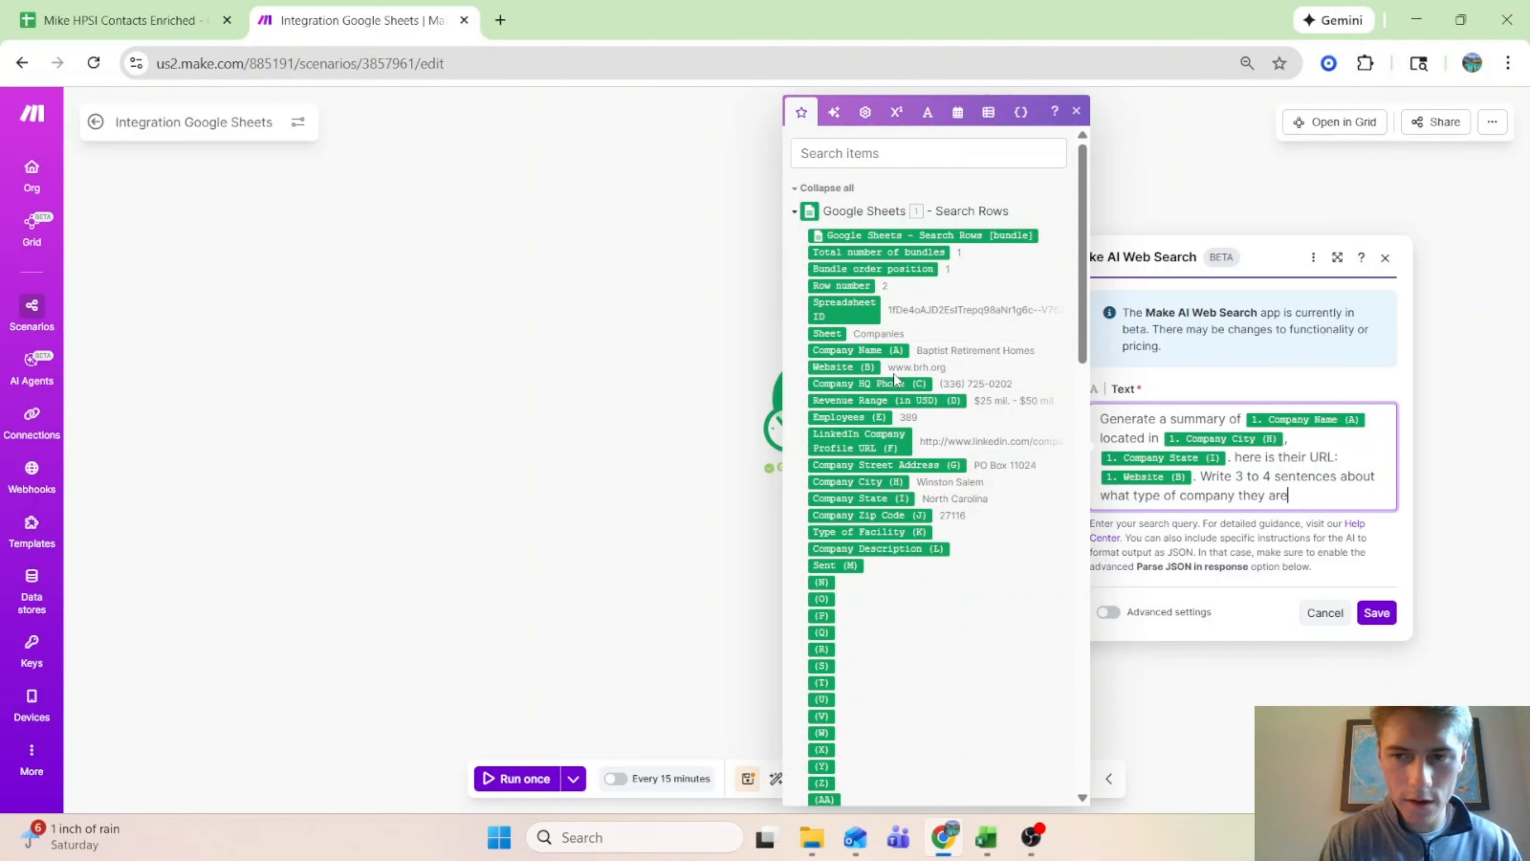
{"action": "type", "text": " (iundustr"}
{"action": "key", "text": "BackSpace"}
{"action": "key", "text": "BackSpace"}
{"action": "key", "text": "BackSpace"}
{"action": "key", "text": "BackSpace"}
{"action": "key", "text": "BackSpace"}
{"action": "key", "text": "BackSpace"}
{"action": "key", "text": "BackSpace"}
{"action": "key", "text": "BackSpace"}
{"action": "type", "text": "industry) and"}
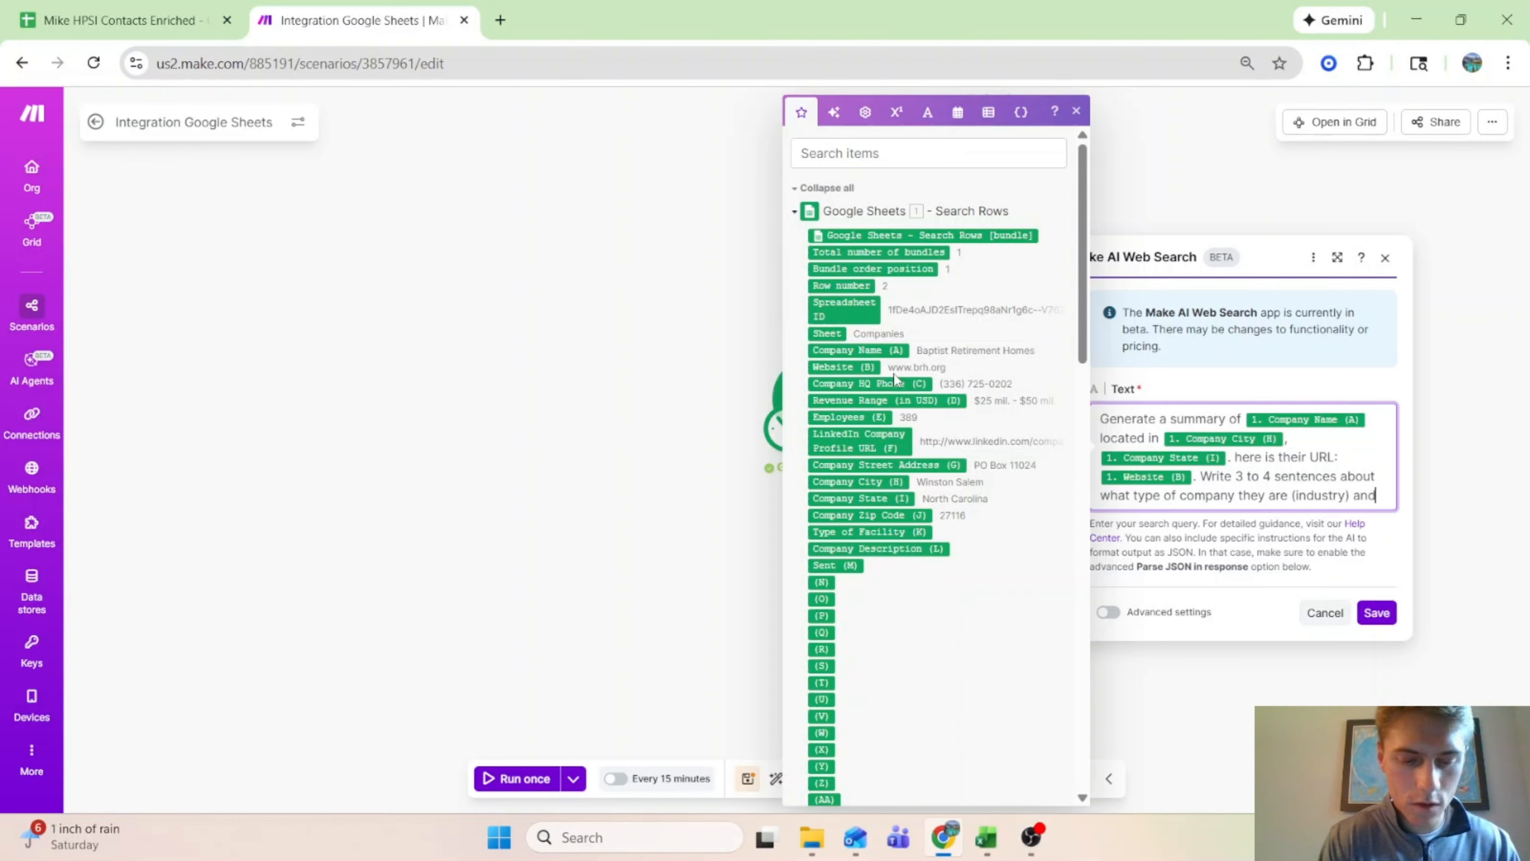
{"action": "type", "text": " how many locati"}
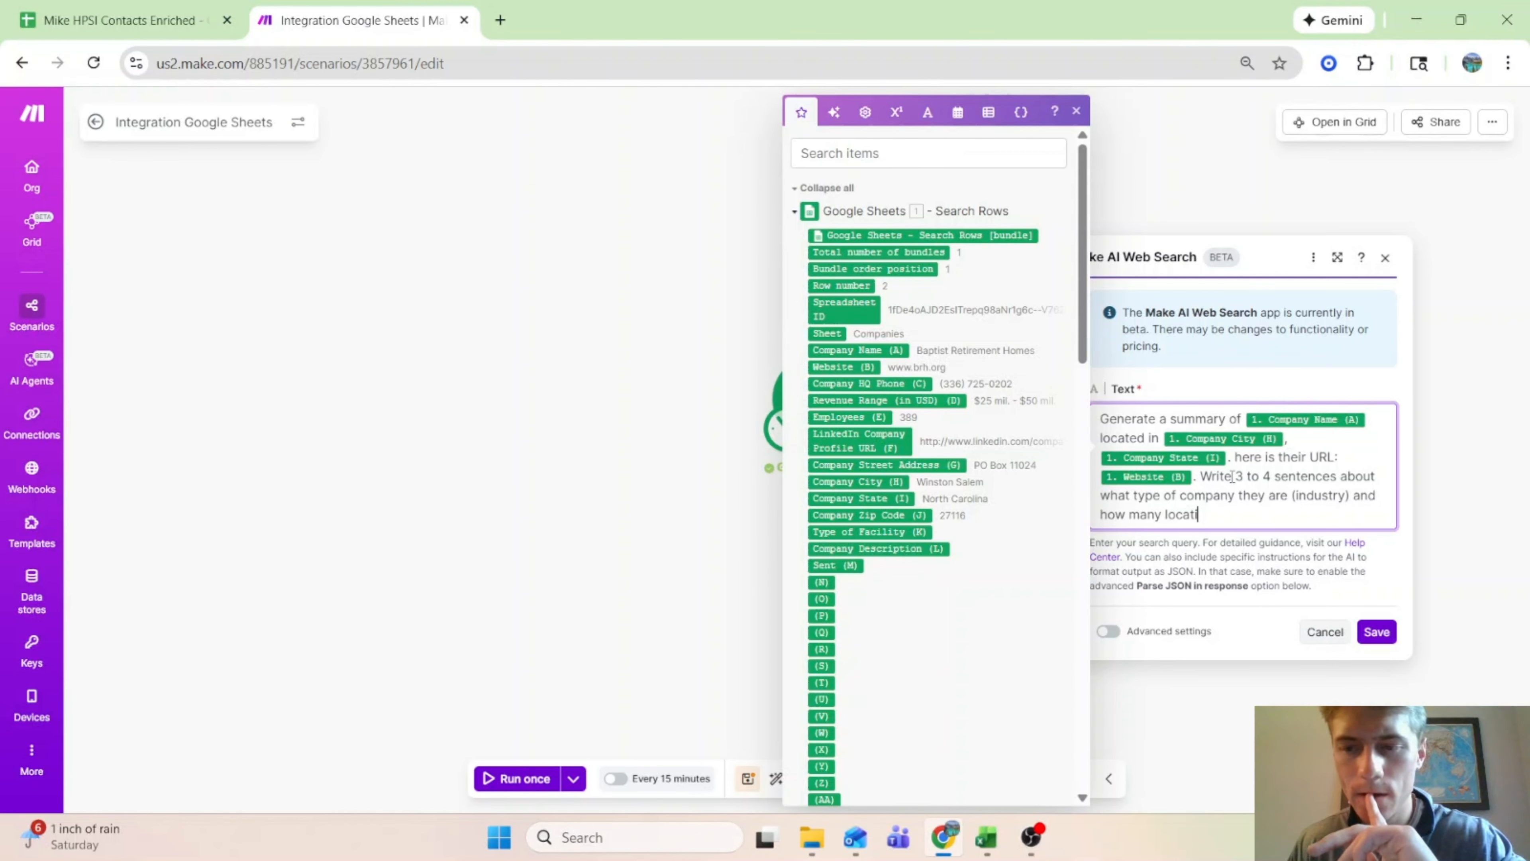
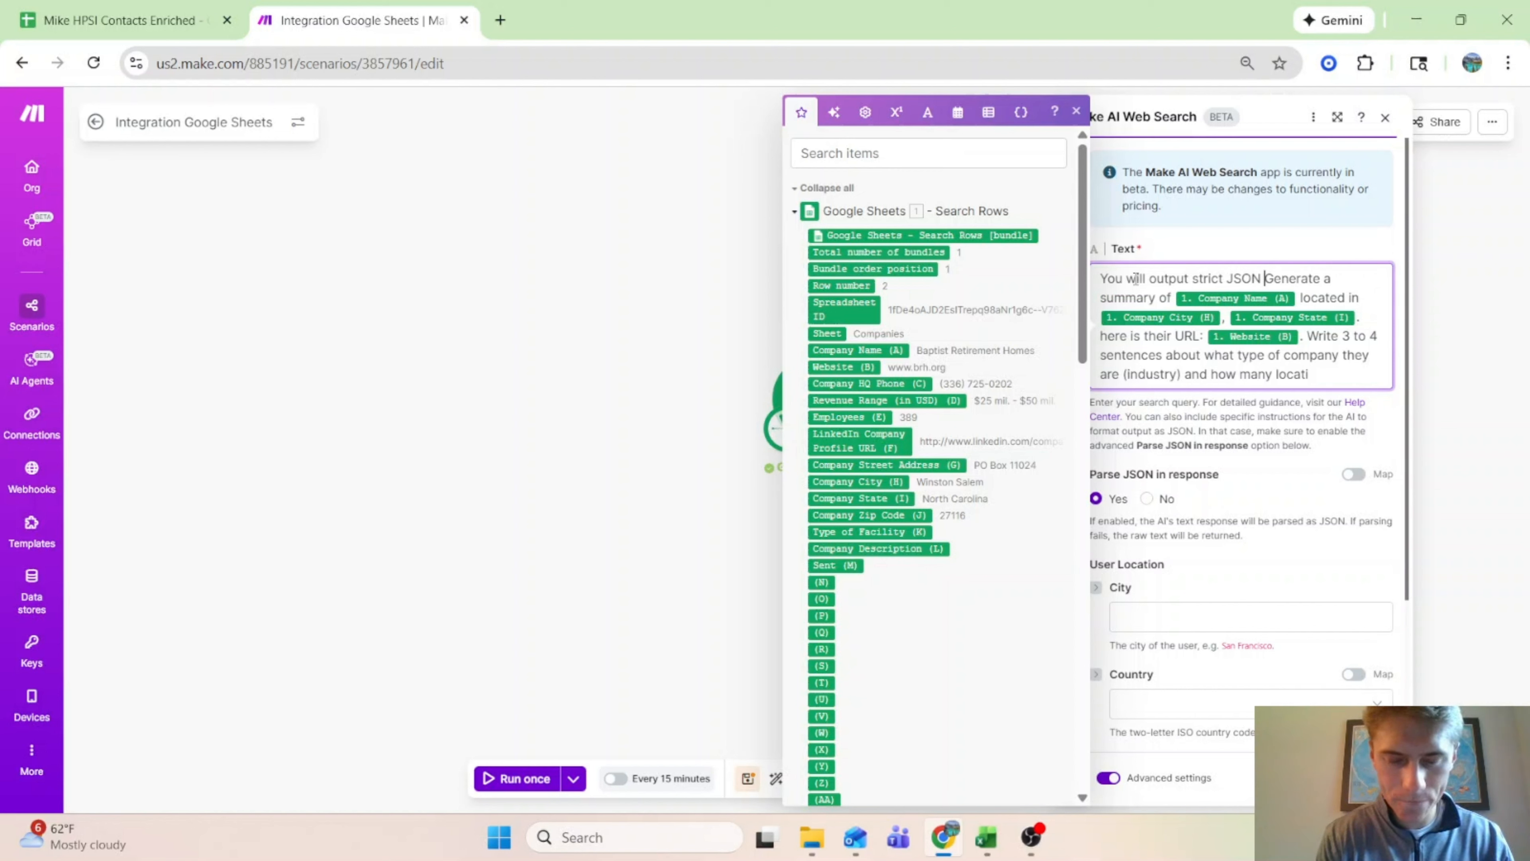
Step: Extend the prompt's opening "You will output strict JSON" with "of a company's facility type (multi-location or single location) and a company description."
{"action": "type", "text": "of a company's facility type (mult"}
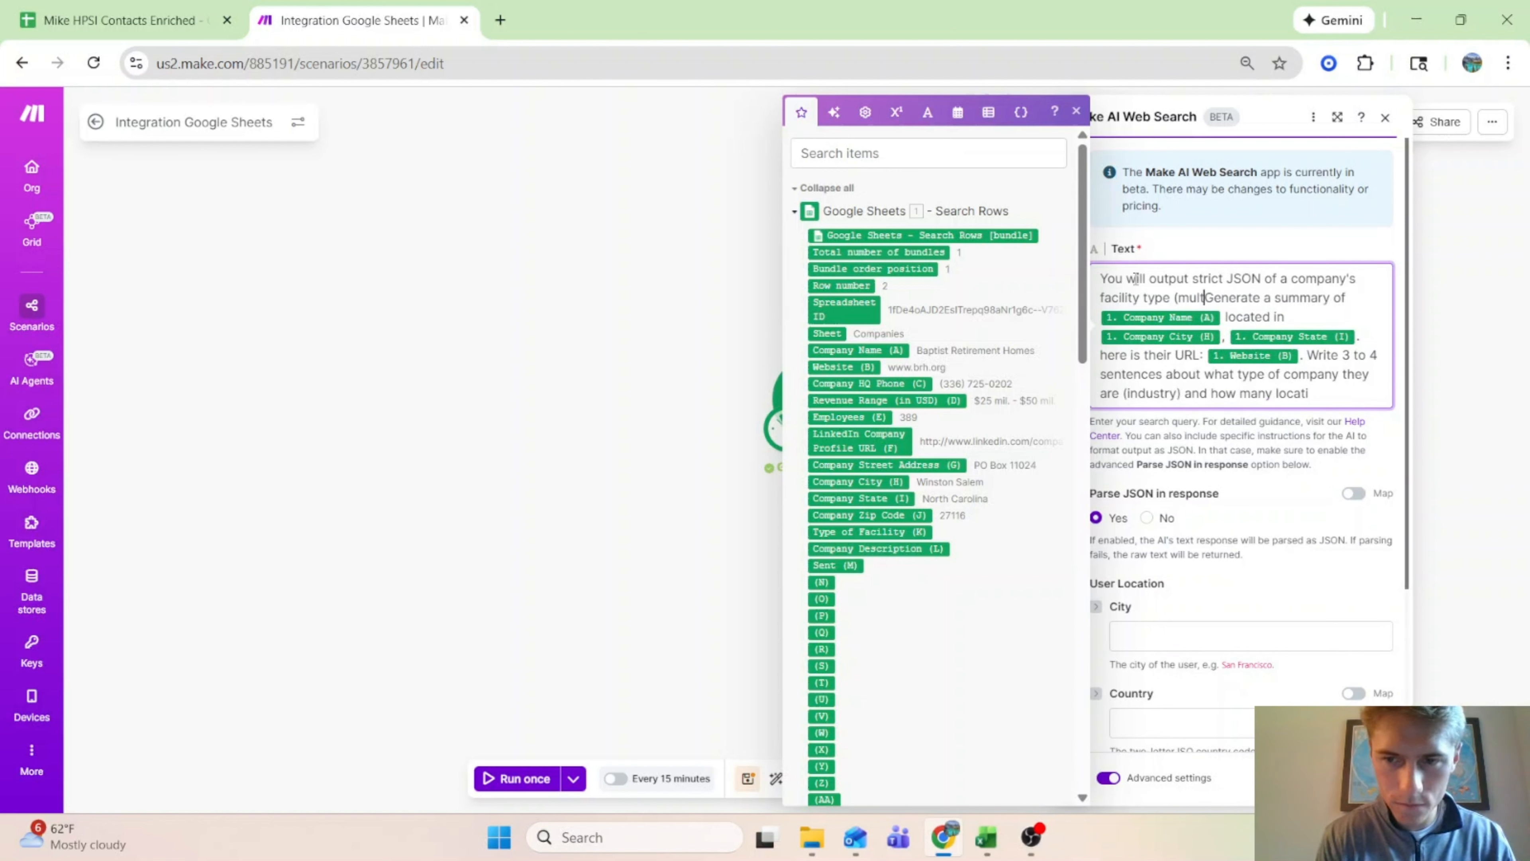
{"action": "type", "text": "i-location or single location)"}
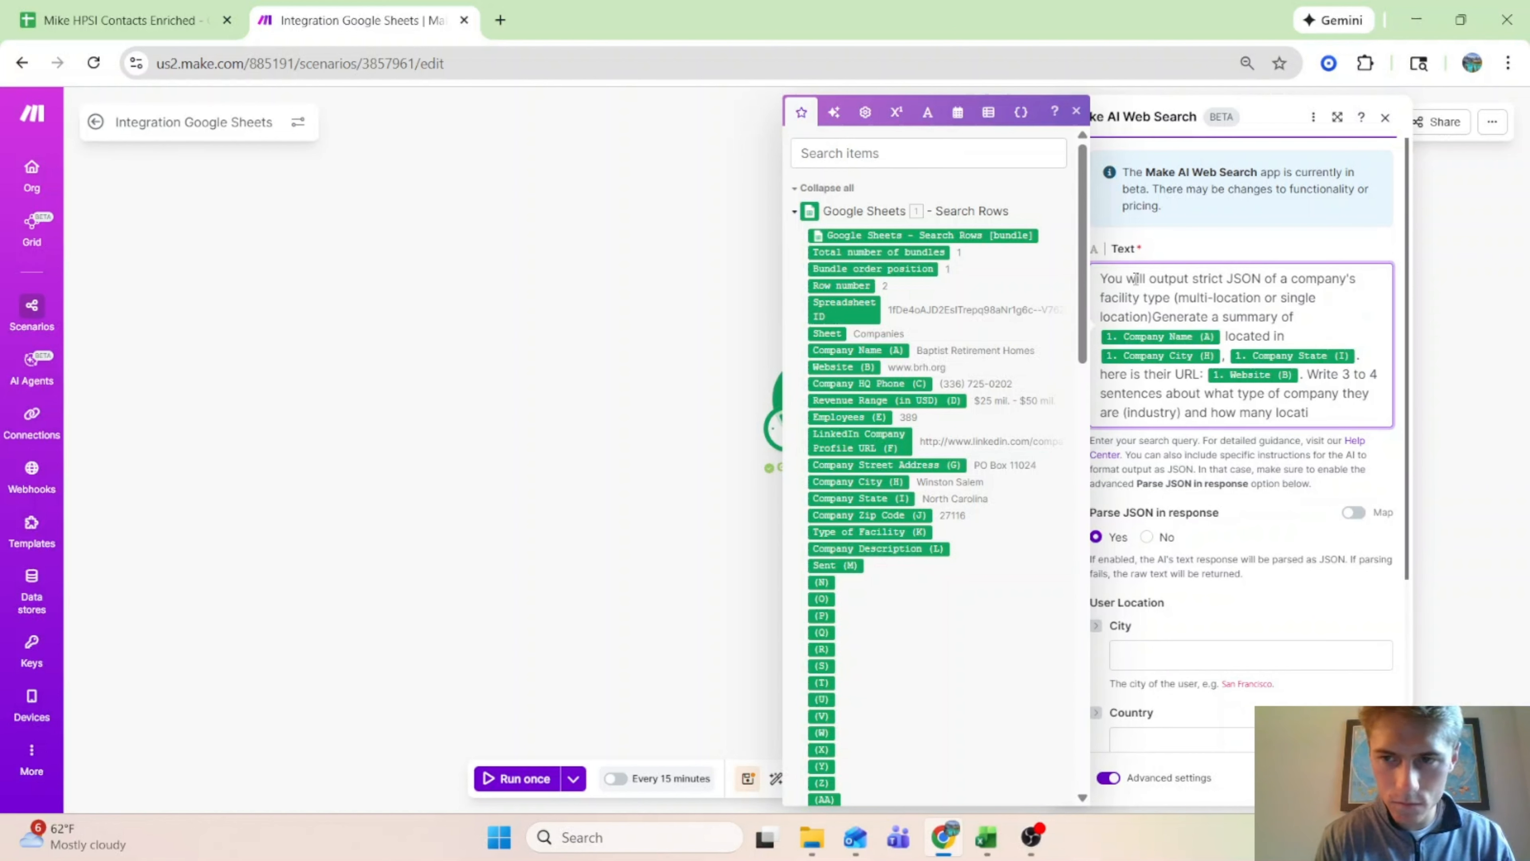
{"action": "type", "text": " and its d"}
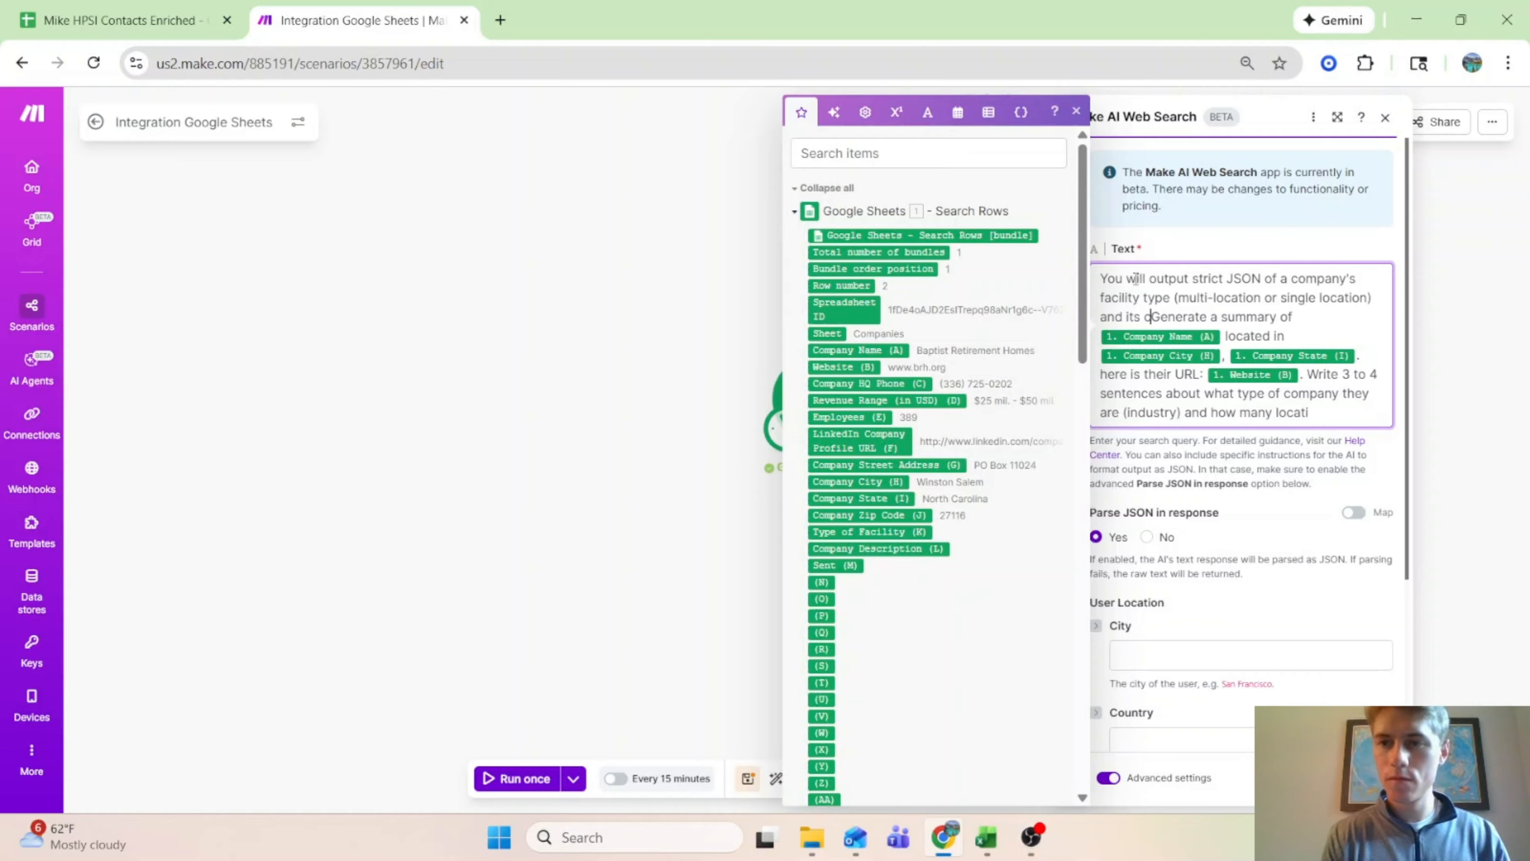
{"action": "key", "text": "BackSpace"}
{"action": "key", "text": "BackSpace"}
{"action": "key", "text": "BackSpace"}
{"action": "key", "text": "BackSpace"}
{"action": "key", "text": "BackSpace"}
{"action": "type", "text": "a company descri"}
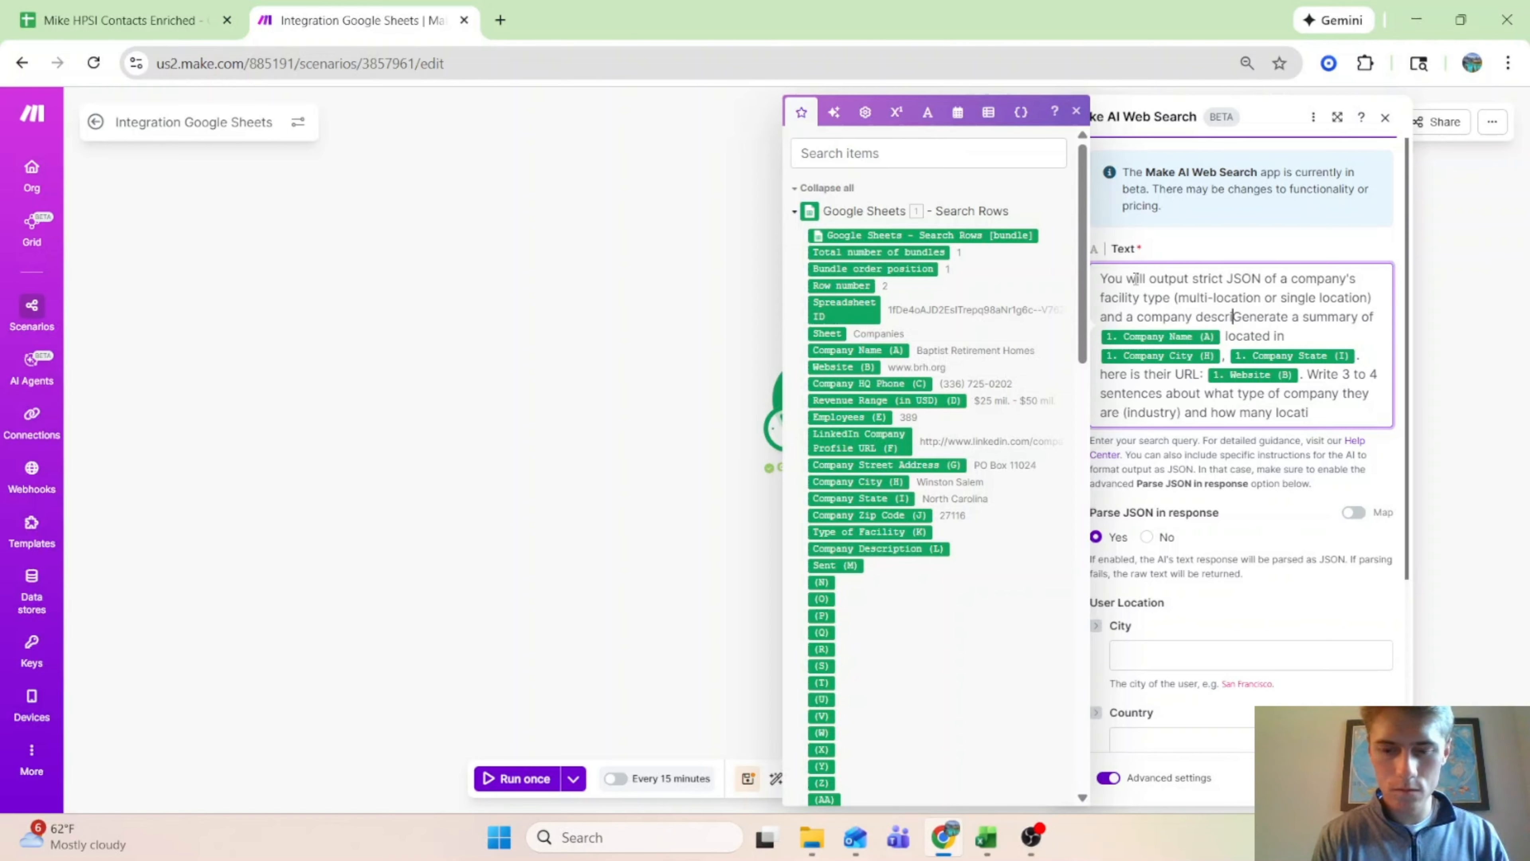
{"action": "type", "text": "ption. "}
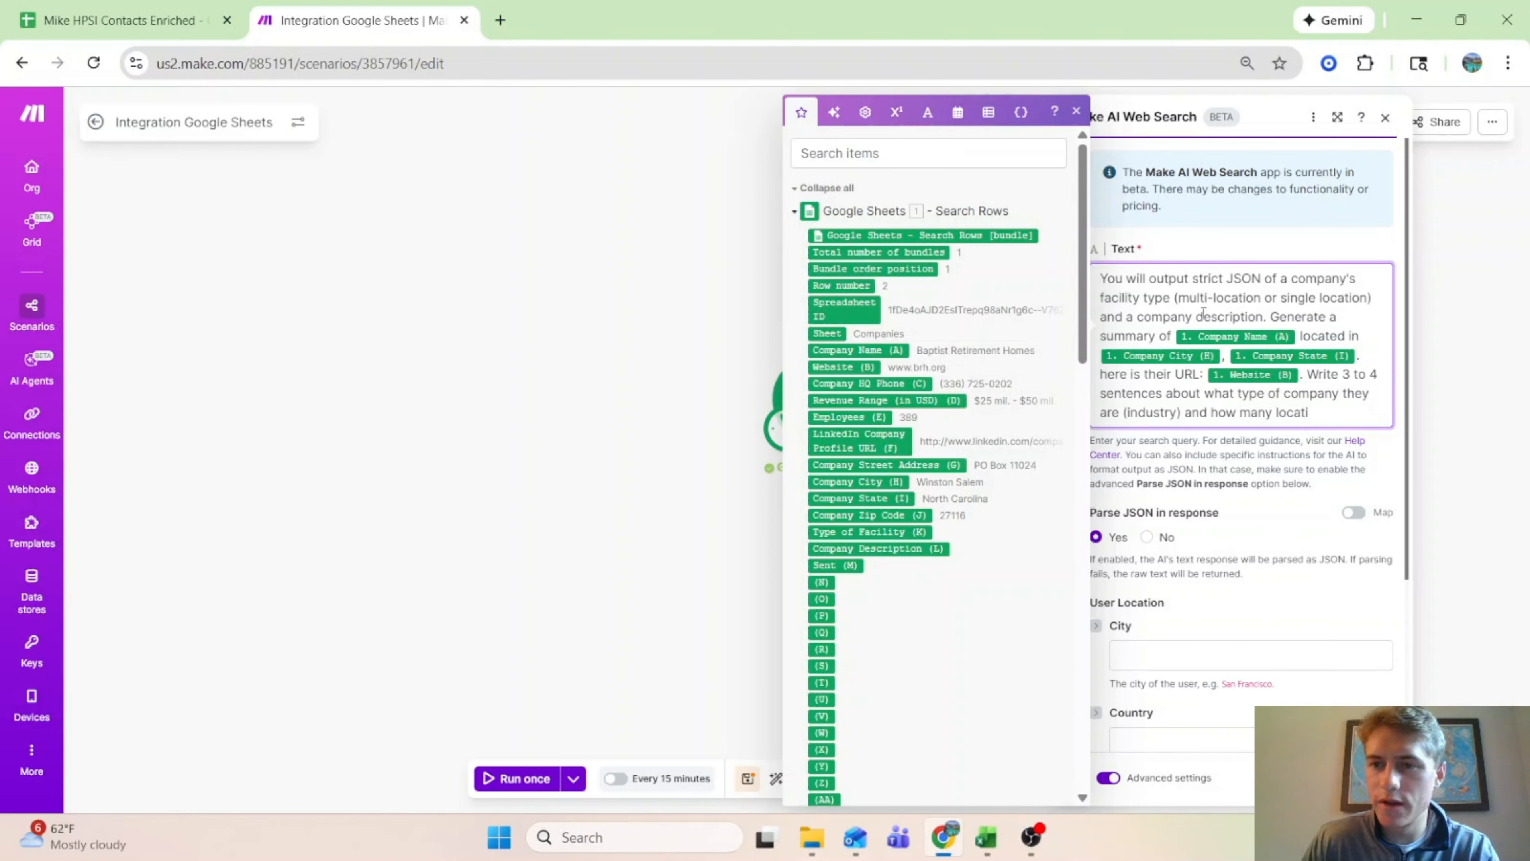
Step: Reword the prompt to say "must be multi-location or single location", "Here is the company:" before Company Name (A), and "They are located in" before the city
{"action": "type", "text": "must be"}
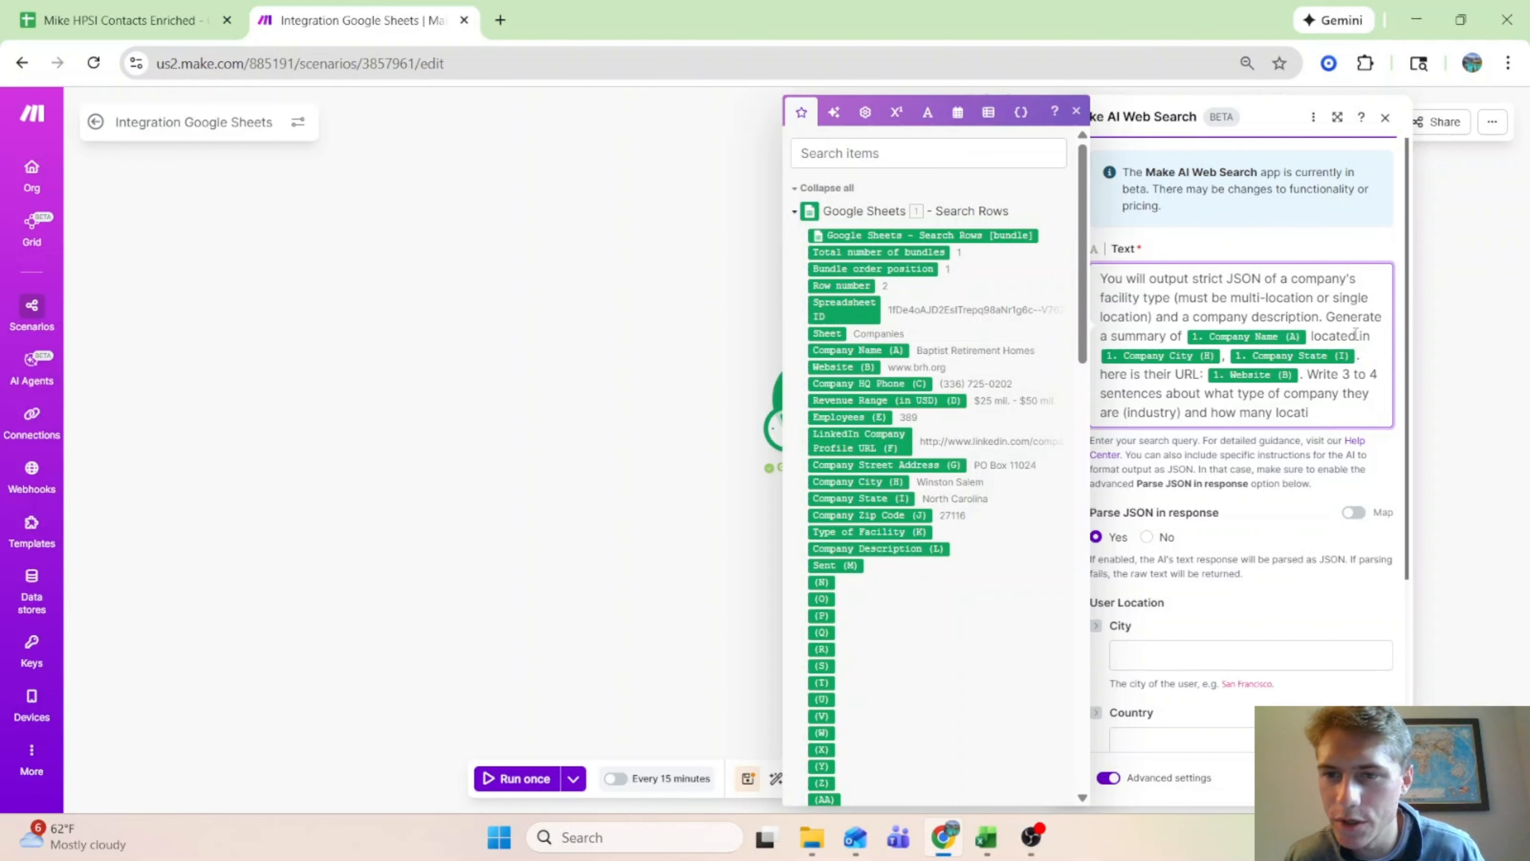
{"action": "left_click_drag", "start_coordinate": [1325, 316], "coordinate": [1184, 334]}
{"action": "type", "text": "Here is "}
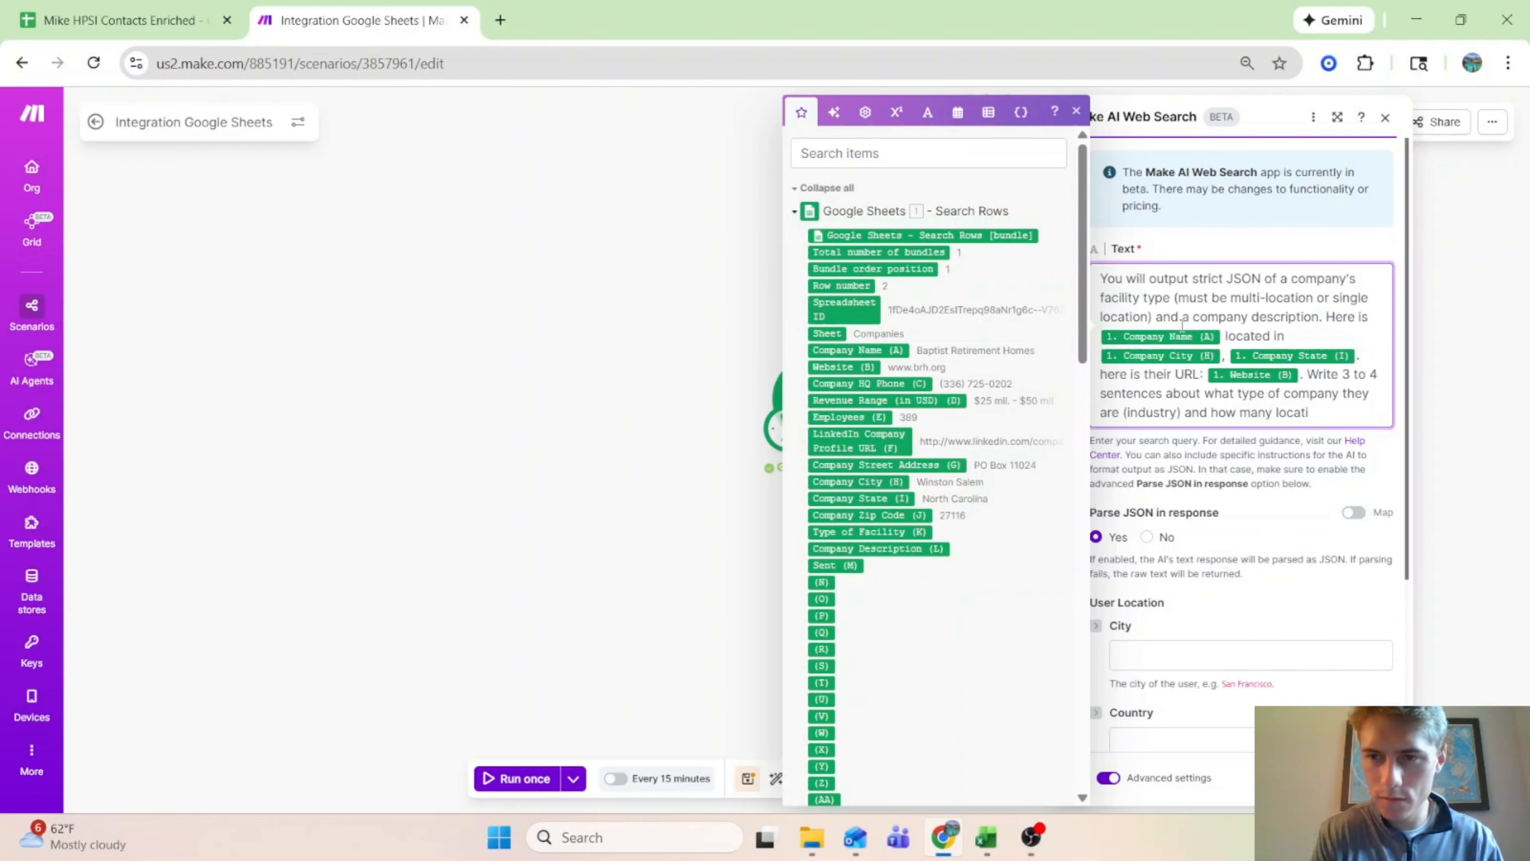
{"action": "type", "text": "the company:"}
{"action": "key", "text": "Delete"}
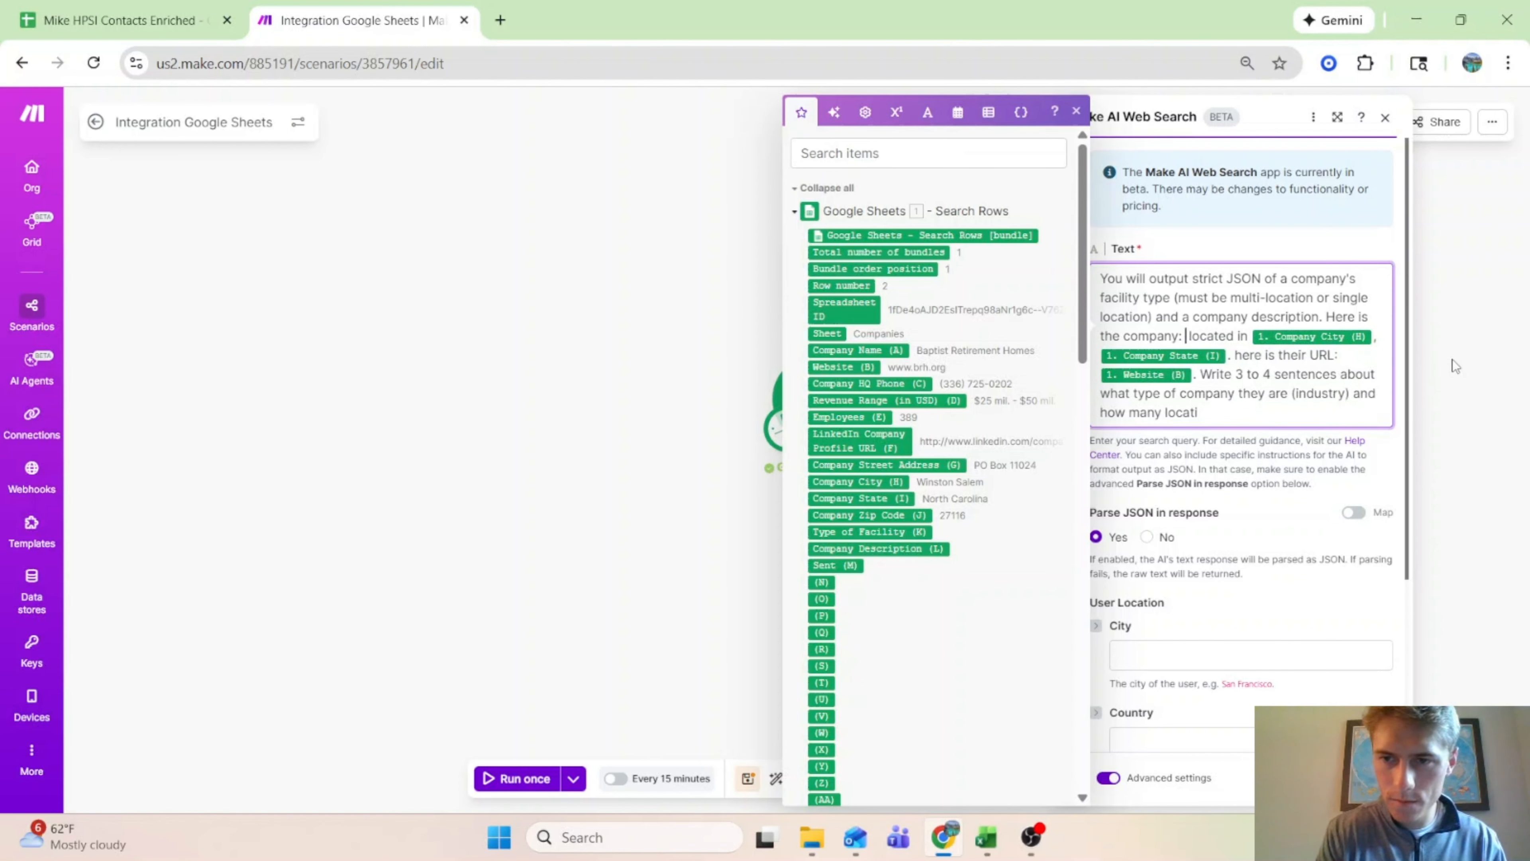
{"action": "left_click", "coordinate": [883, 352]}
{"action": "type", "text": ". The"}
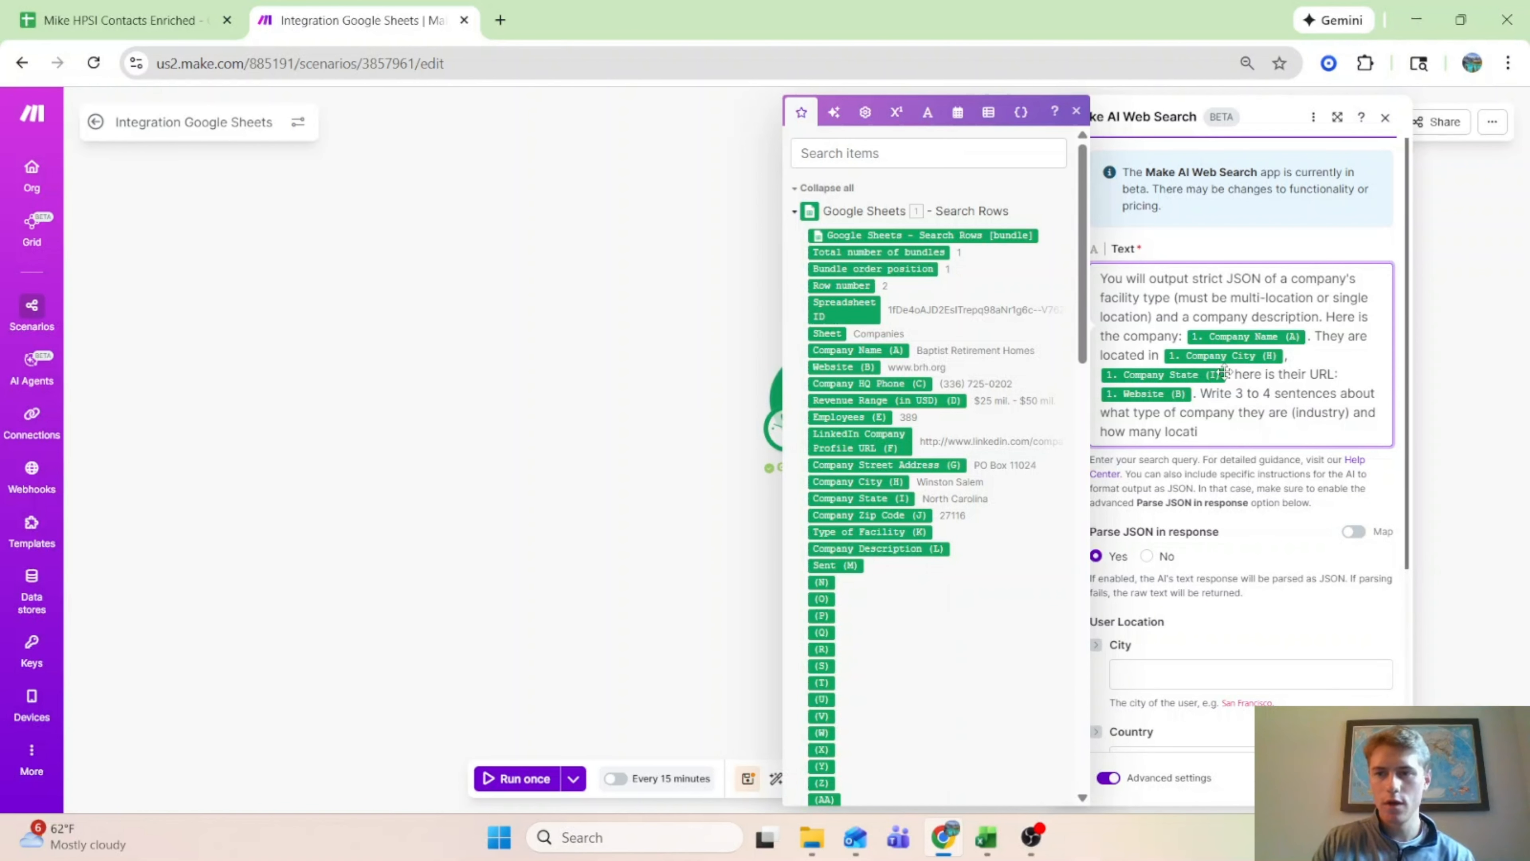
Step: Remove the unfinished "Write 3 to 4 sentences" instruction from the prompt's end, trying a "Rules:" heading and undoing it
{"action": "left_click_drag", "start_coordinate": [1202, 395], "coordinate": [1273, 450]}
{"action": "key", "text": "Return"}
{"action": "key", "text": "Return"}
{"action": "type", "text": "Rules:"}
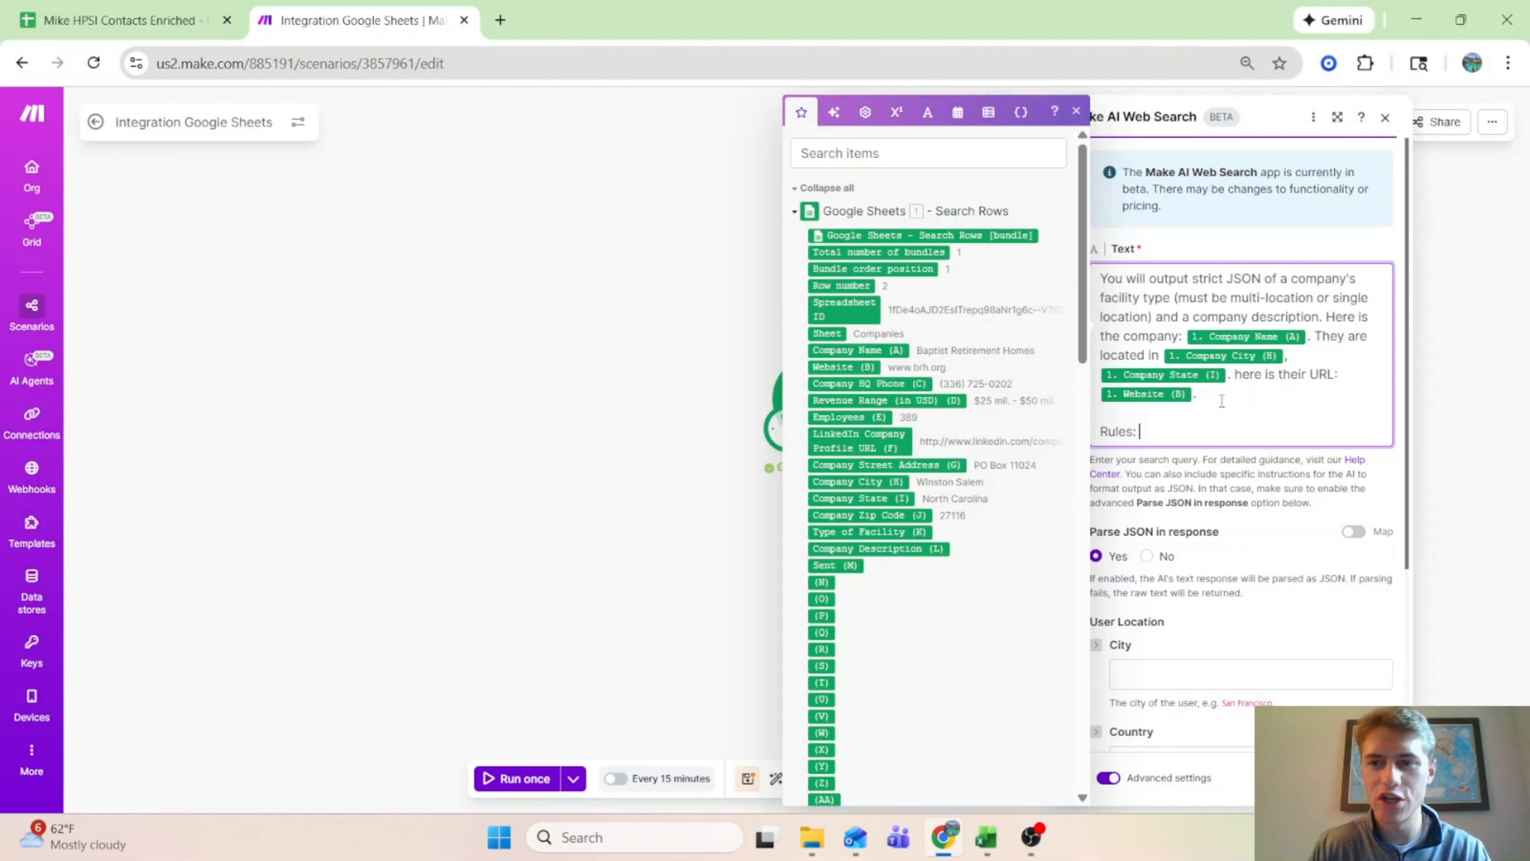
{"action": "key", "text": "ctrl+a"}
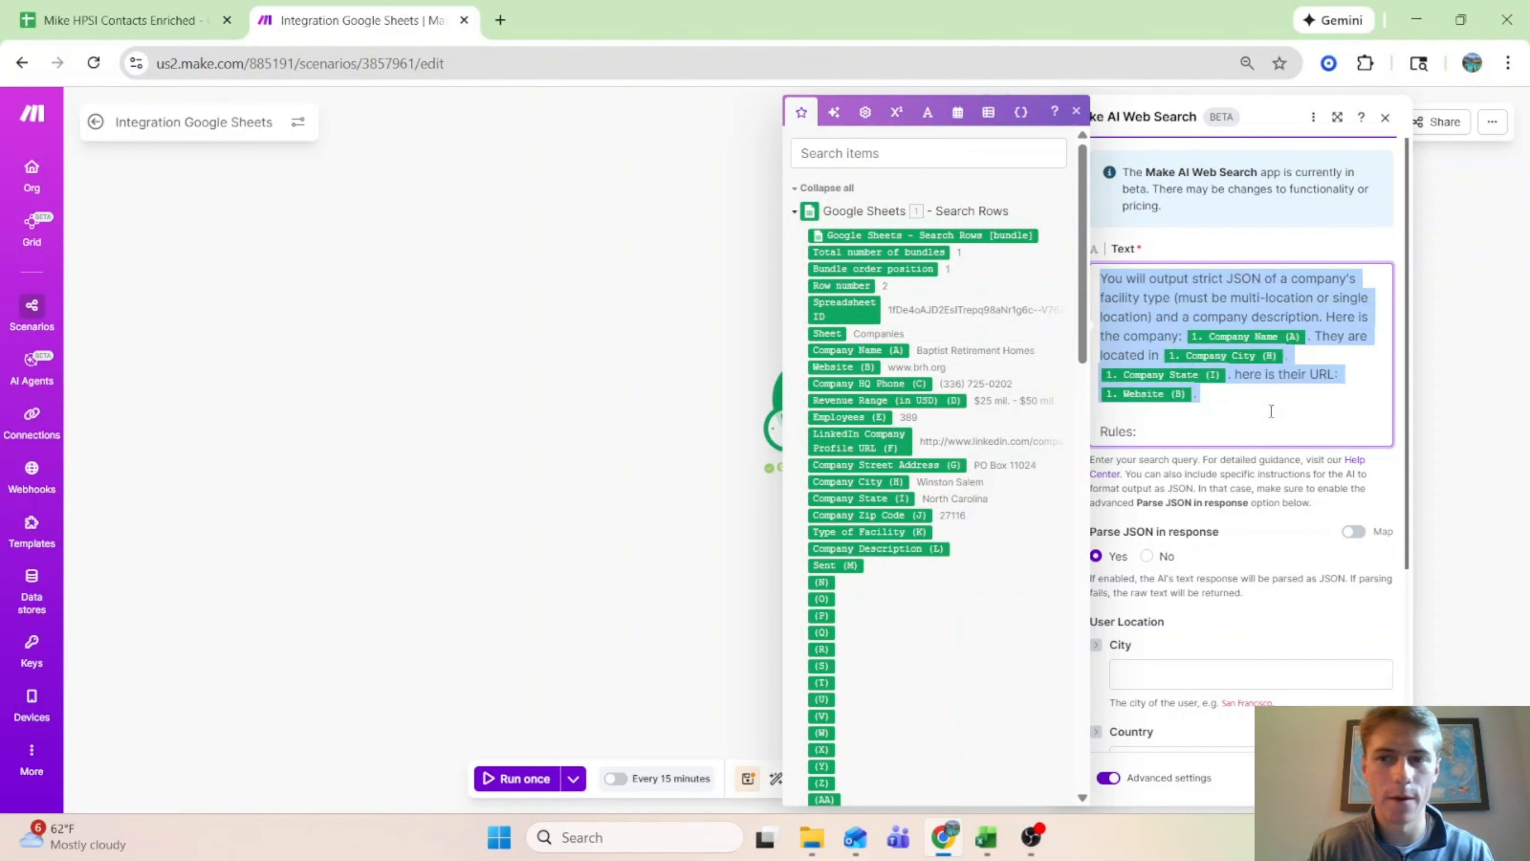
{"action": "left_click", "coordinate": [1179, 444]}
{"action": "left_click_drag", "start_coordinate": [1157, 431], "coordinate": [1064, 244]}
{"action": "key", "text": "ctrl+z"}
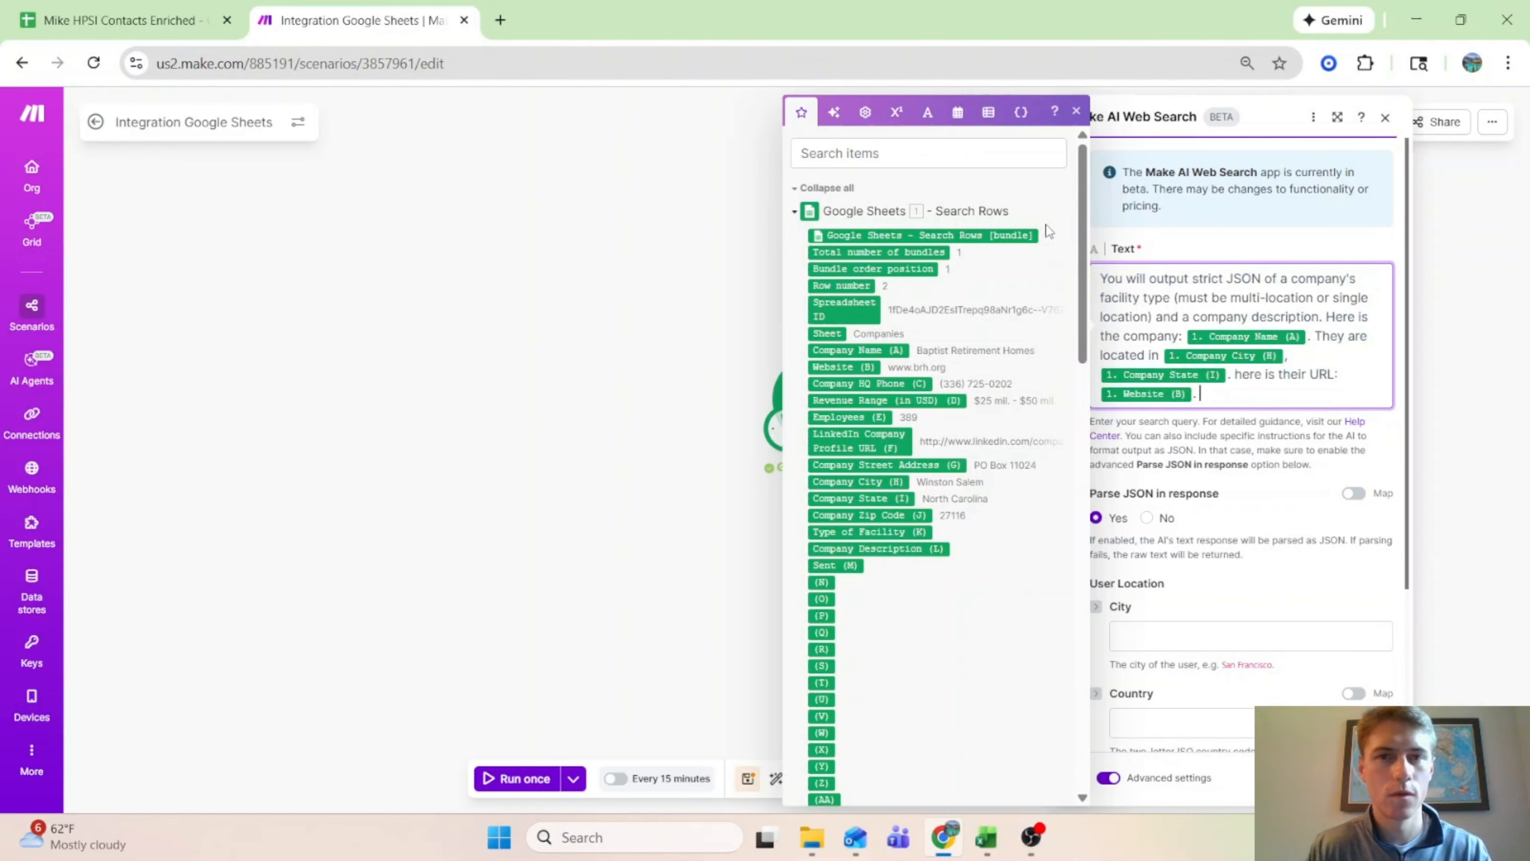
Step: Copy the whole search prompt and open the Make.com project in ChatGPT in a new browser tab
{"action": "key", "text": "ctrl+a"}
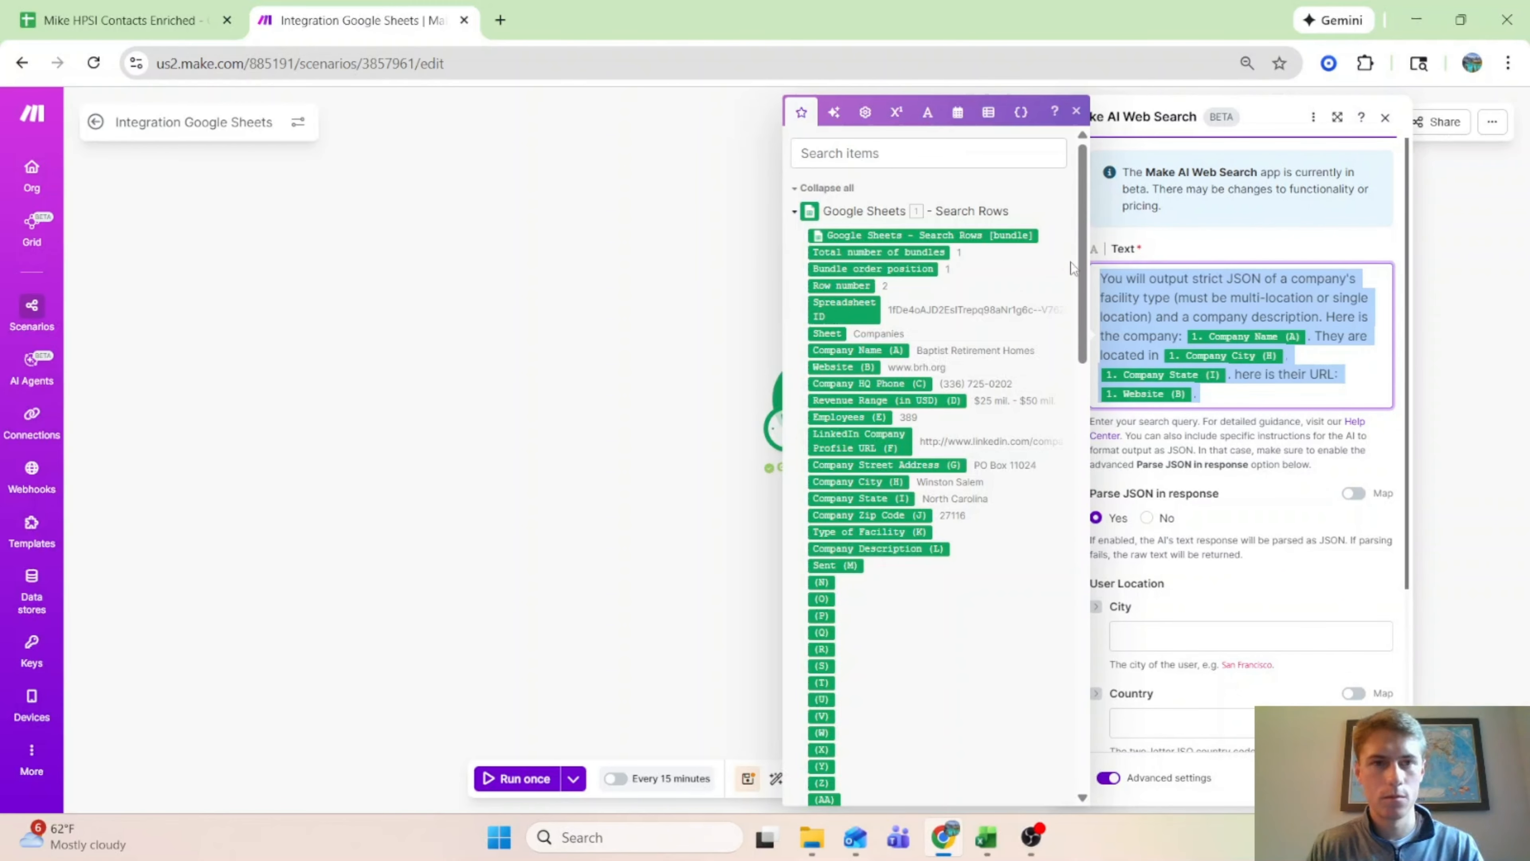
{"action": "left_click", "coordinate": [500, 20]}
{"action": "left_click", "coordinate": [342, 104]}
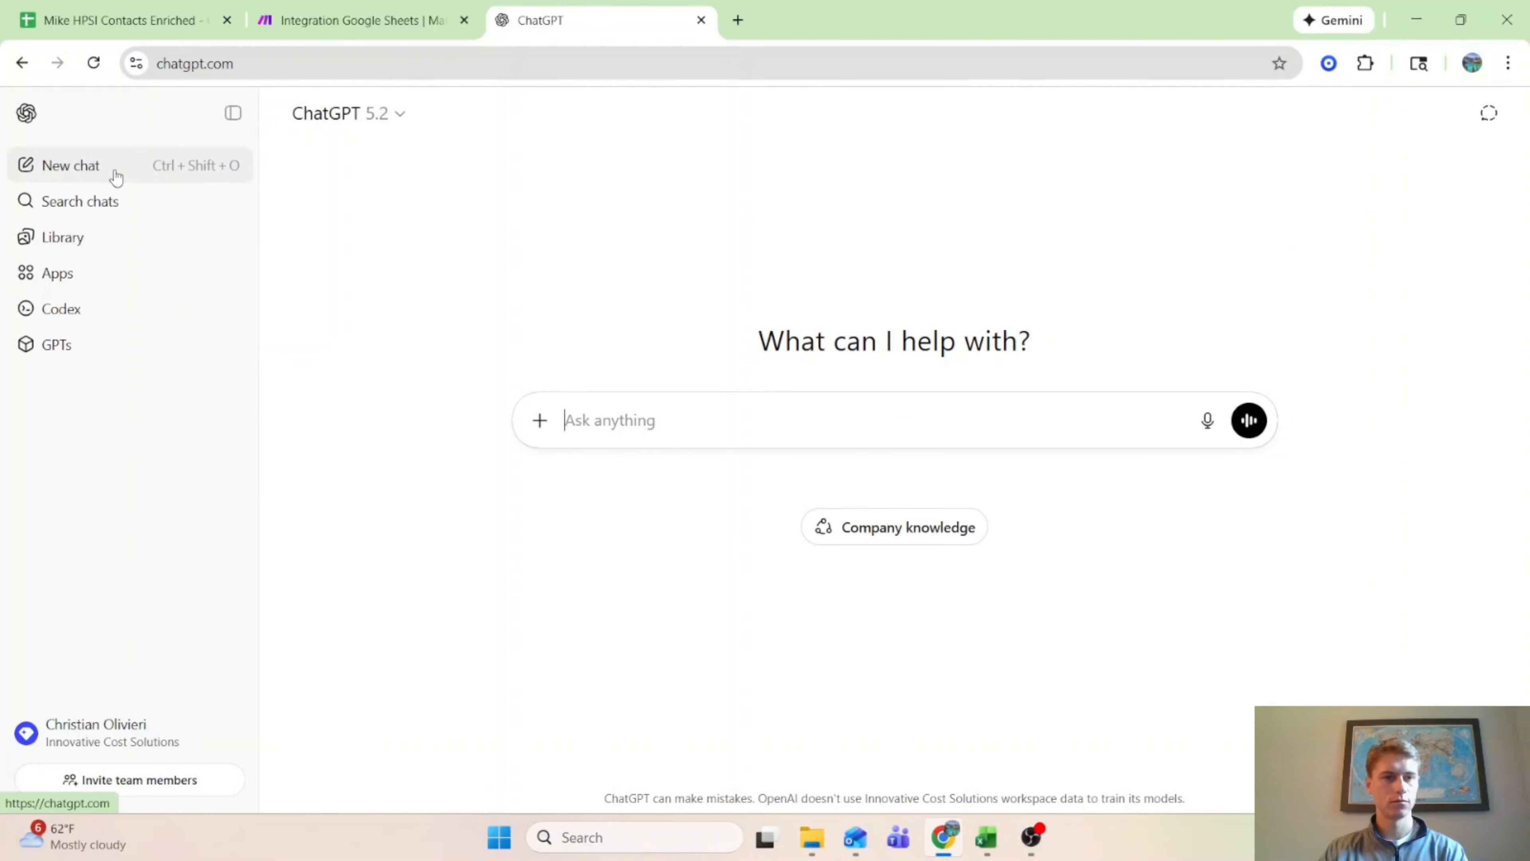
{"action": "left_click", "coordinate": [91, 569]}
Step: Draft the message "Generate a single prompt for Make AI Web Search module that starts like this:" followed by the copied prompt in quotation marks
{"action": "type", "text": "Generate a"}
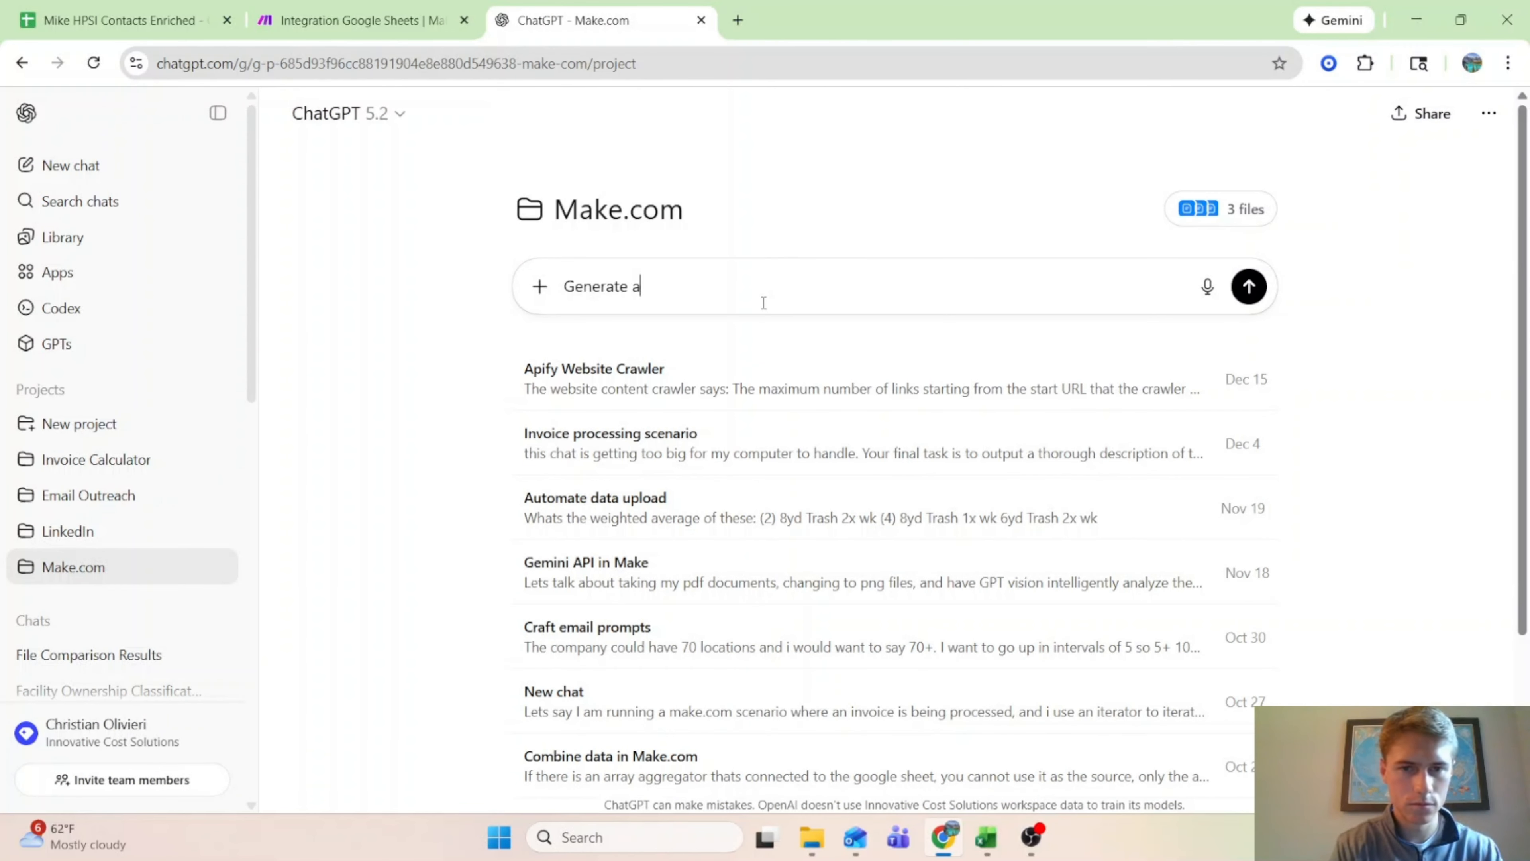
{"action": "type", "text": " single prompt for Make AI W"}
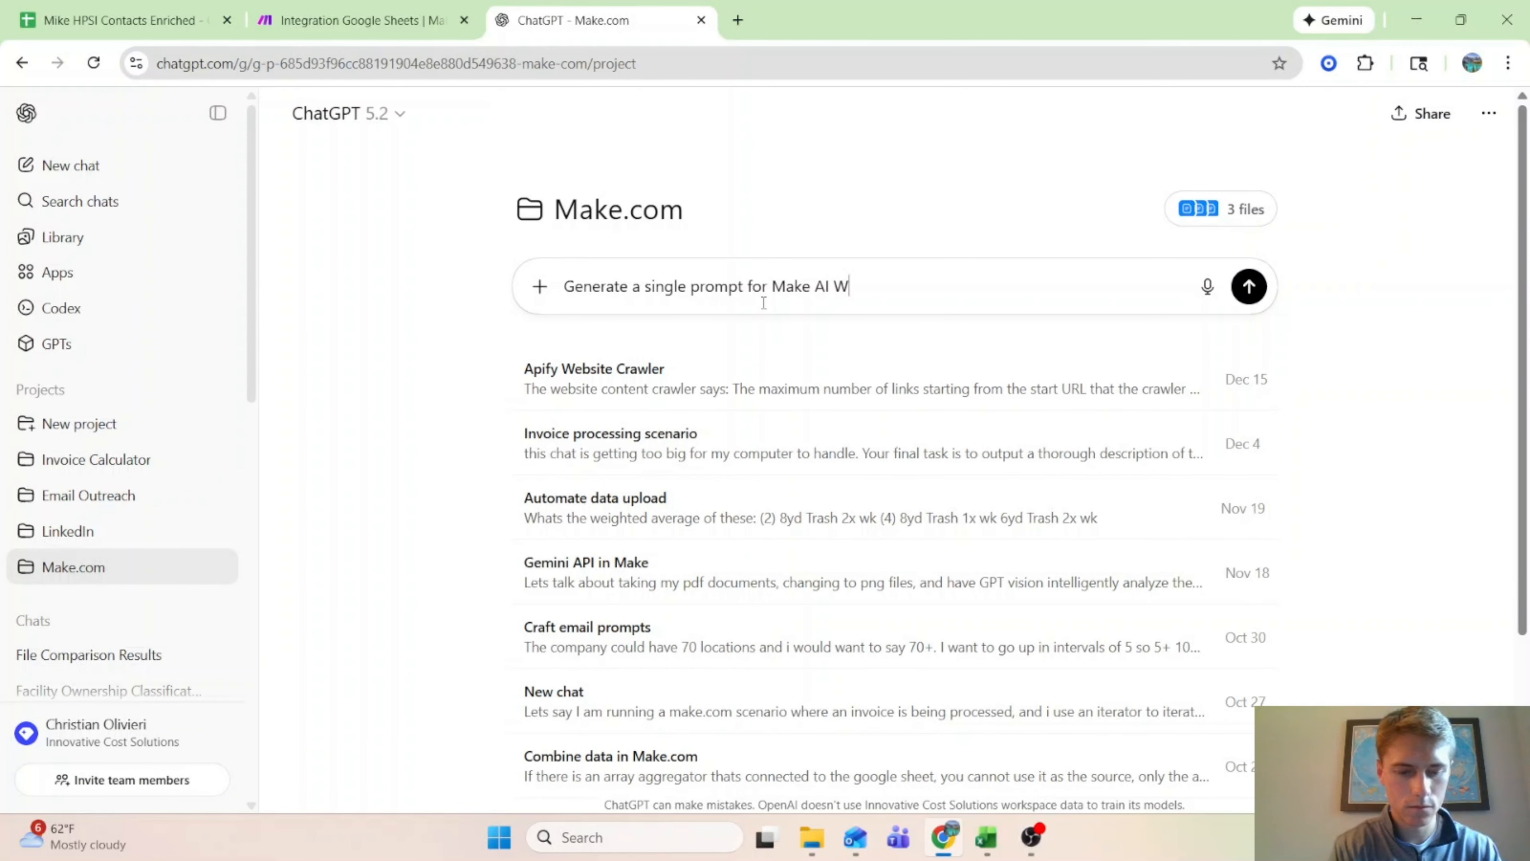
{"action": "type", "text": "eb Search module that starts li"}
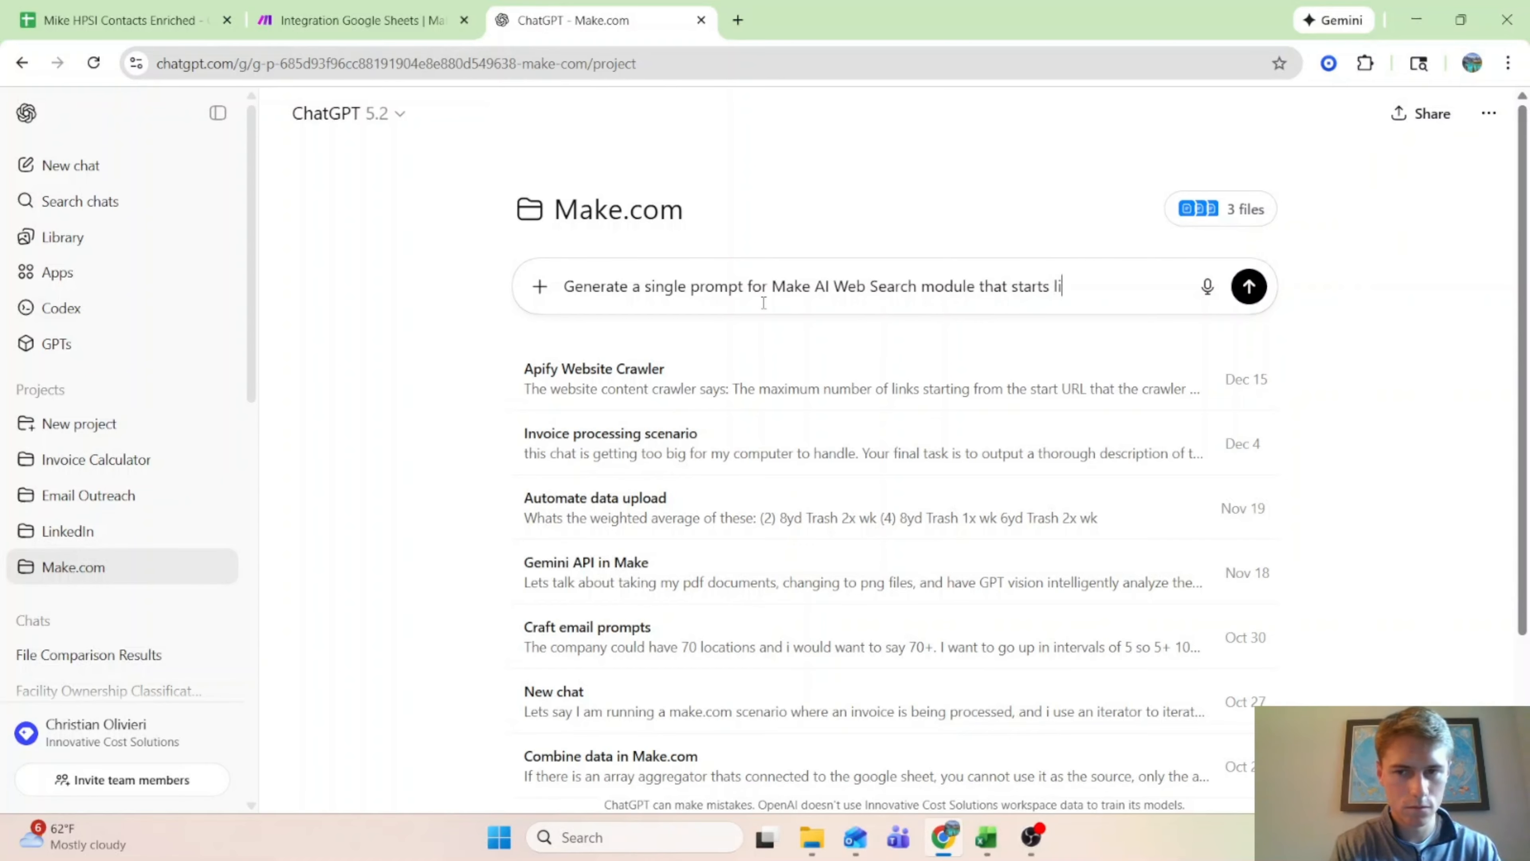
{"action": "type", "text": "ke this:"}
{"action": "type", "text": "You will output strict JSON of a company's facility type (must be multi-location or single location) and a company description. Here is the company: {{1.`0`}}. They are located in {{1.`7`}}, {{1.`8`}}. here is their URL: {{1.`1`}}."}
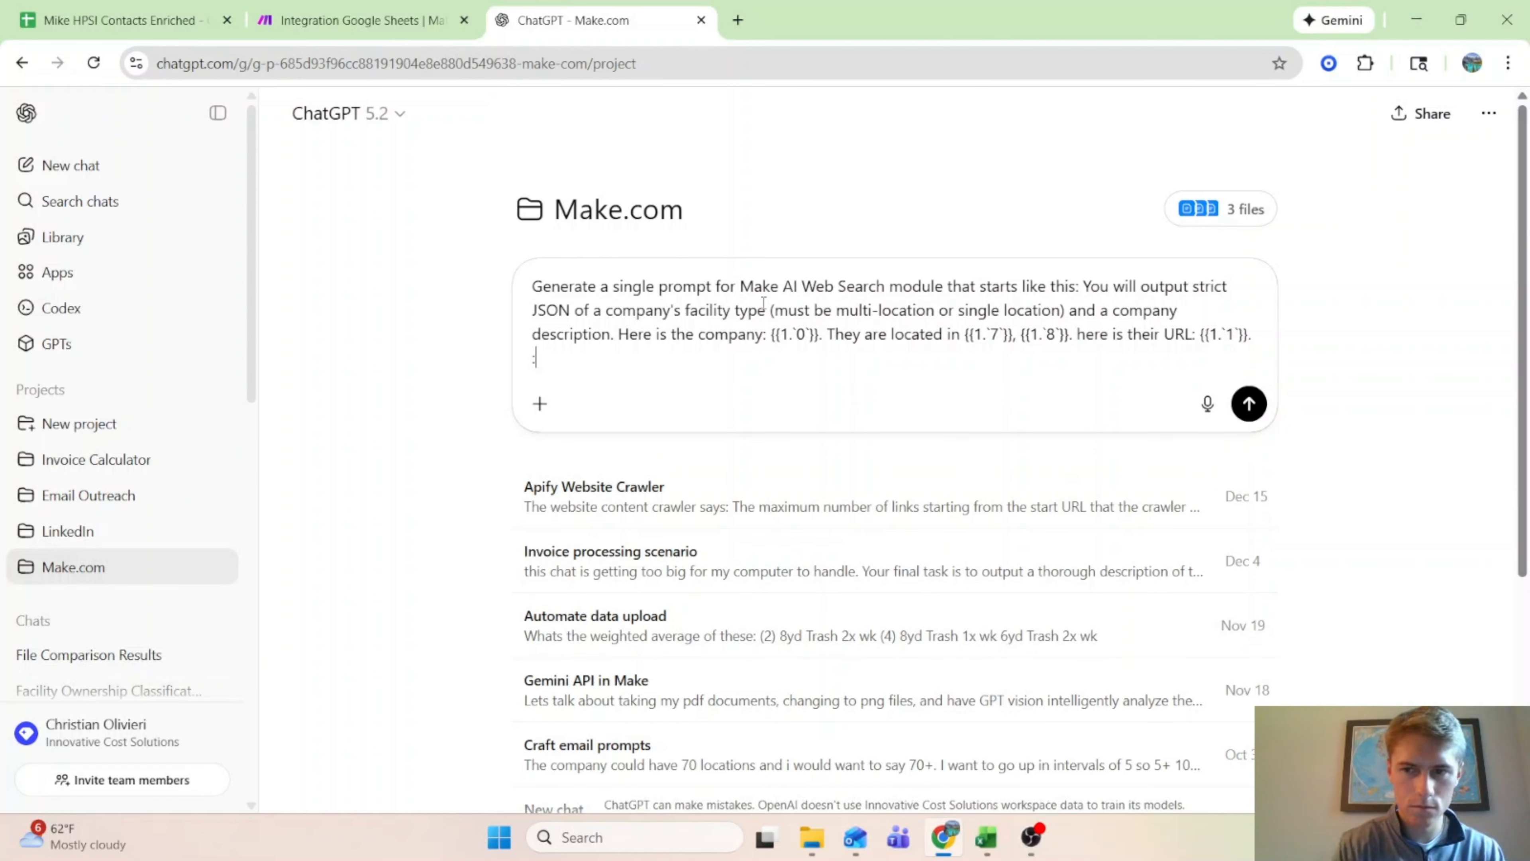
{"action": "type", "text": "\""}
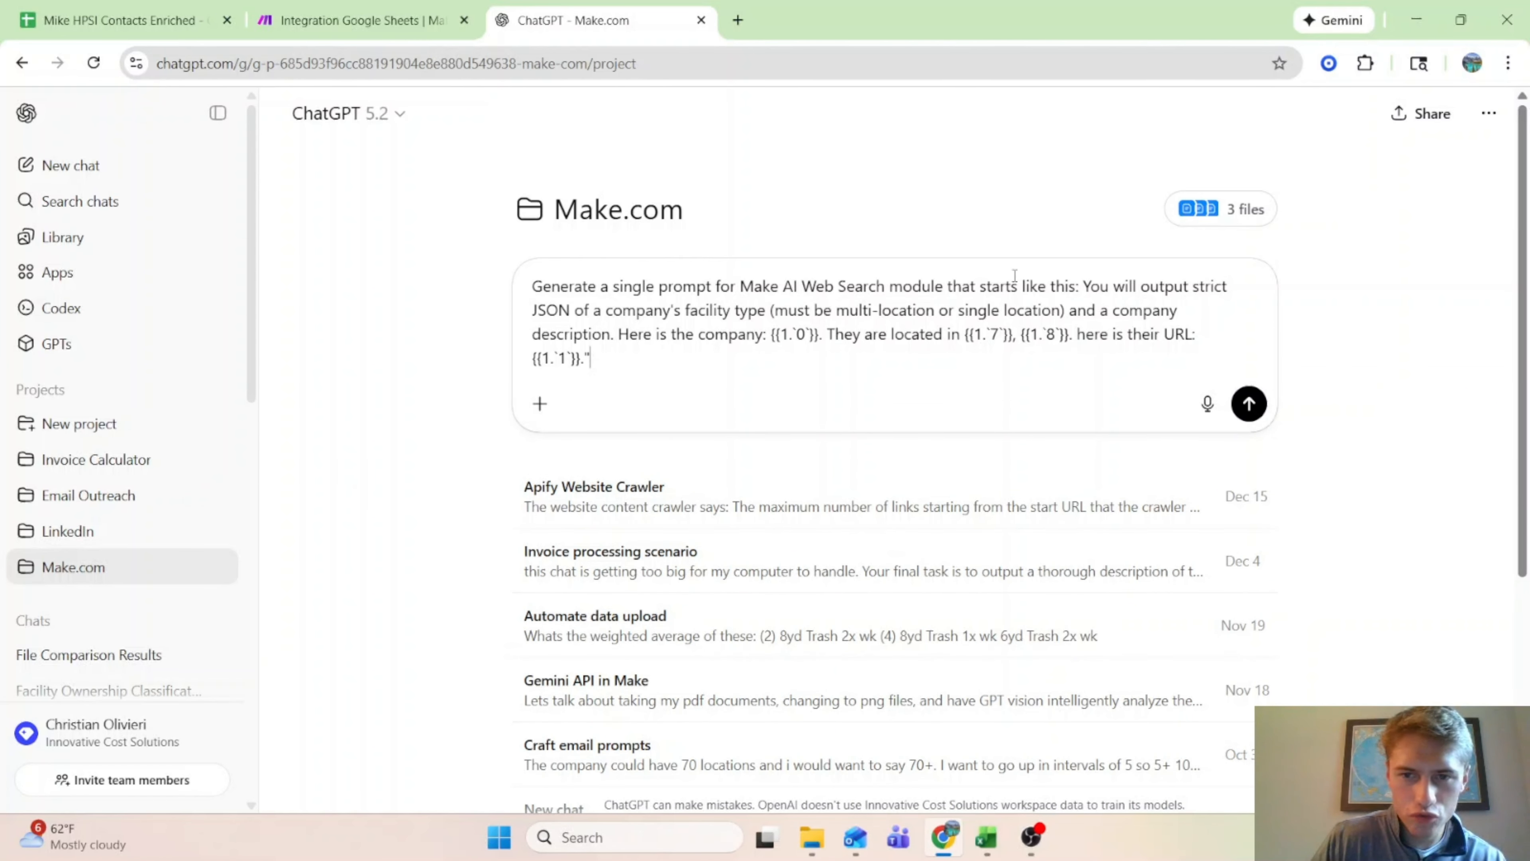
{"action": "left_click", "coordinate": [1083, 286]}
{"action": "type", "text": "\""}
Step: Replace "that starts like this:" with instructions to include an example JSON output and summaries covering number of locations, where they are, industry and what they do
{"action": "key", "text": "ctrl+shift+Left"}
{"action": "key", "text": "ctrl+shift+Left"}
{"action": "key", "text": "ctrl+shift+Left"}
{"action": "key", "text": "ctrl+shift+Left"}
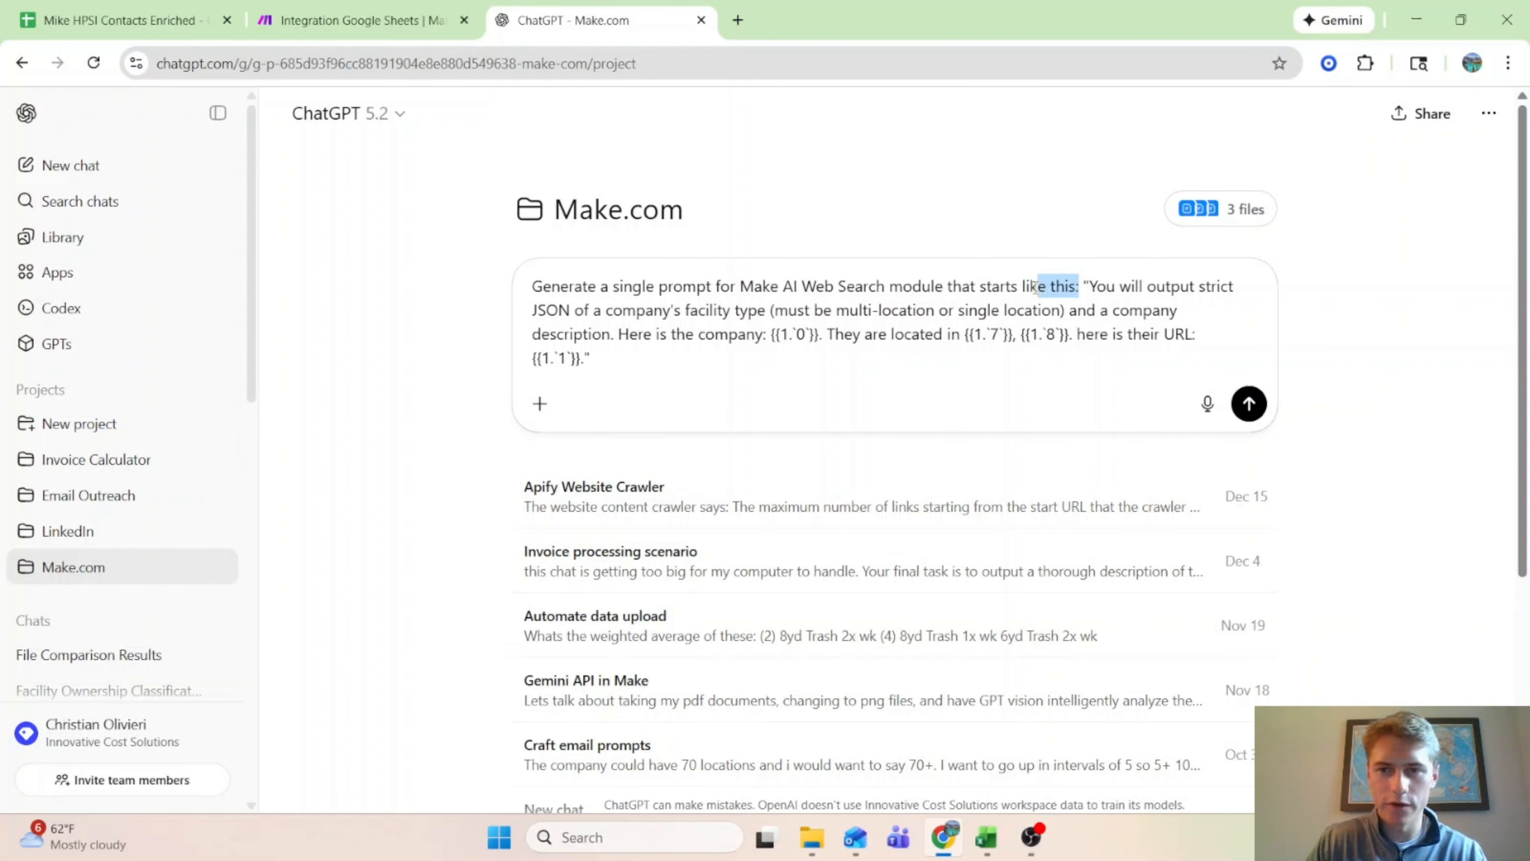
{"action": "type", "text": "."}
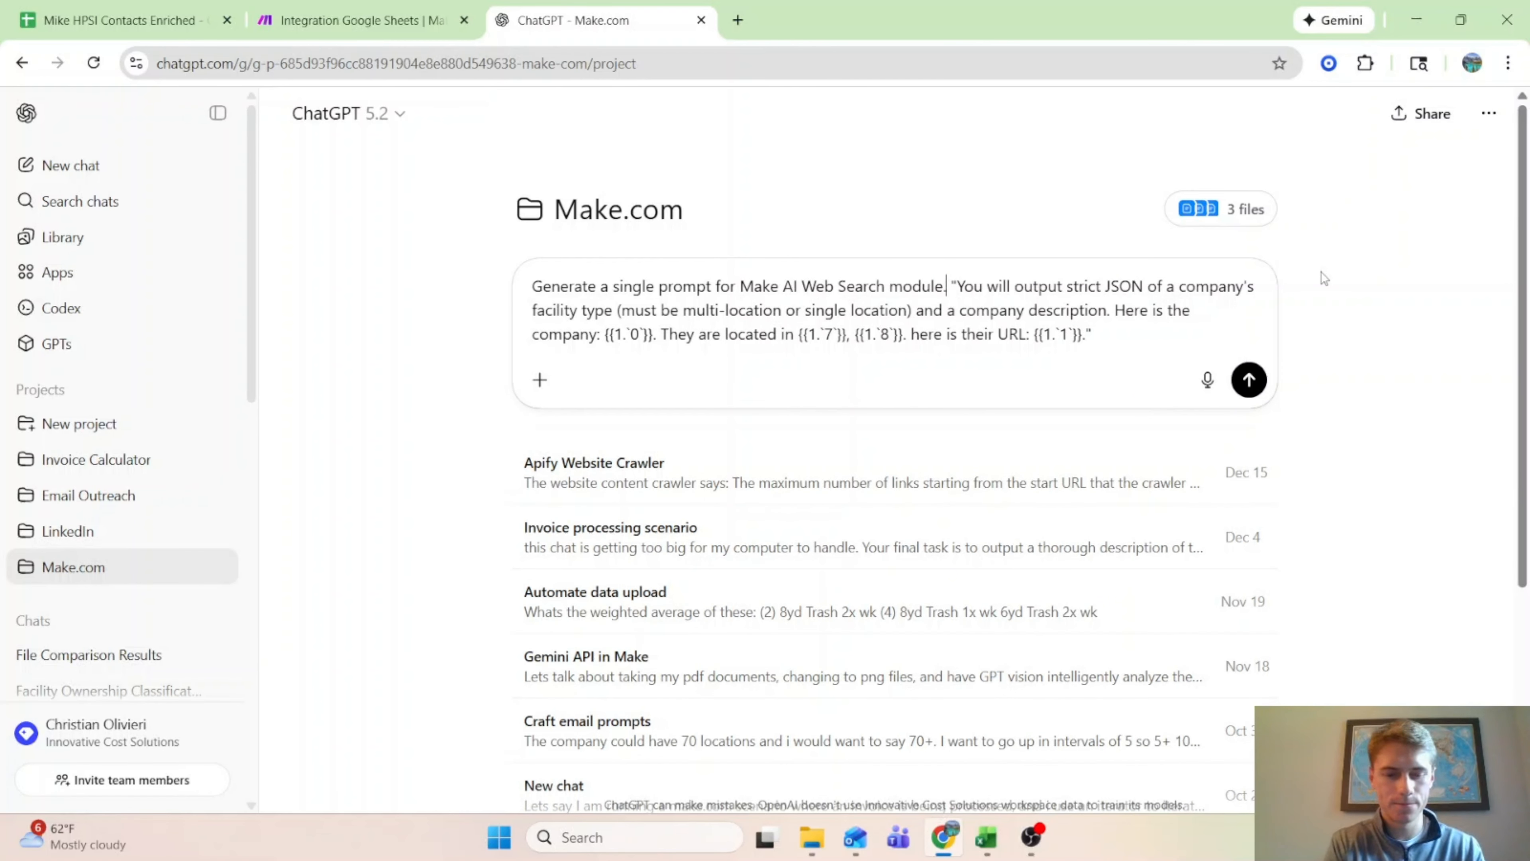
{"action": "type", "text": " Include an example JSON output in th"}
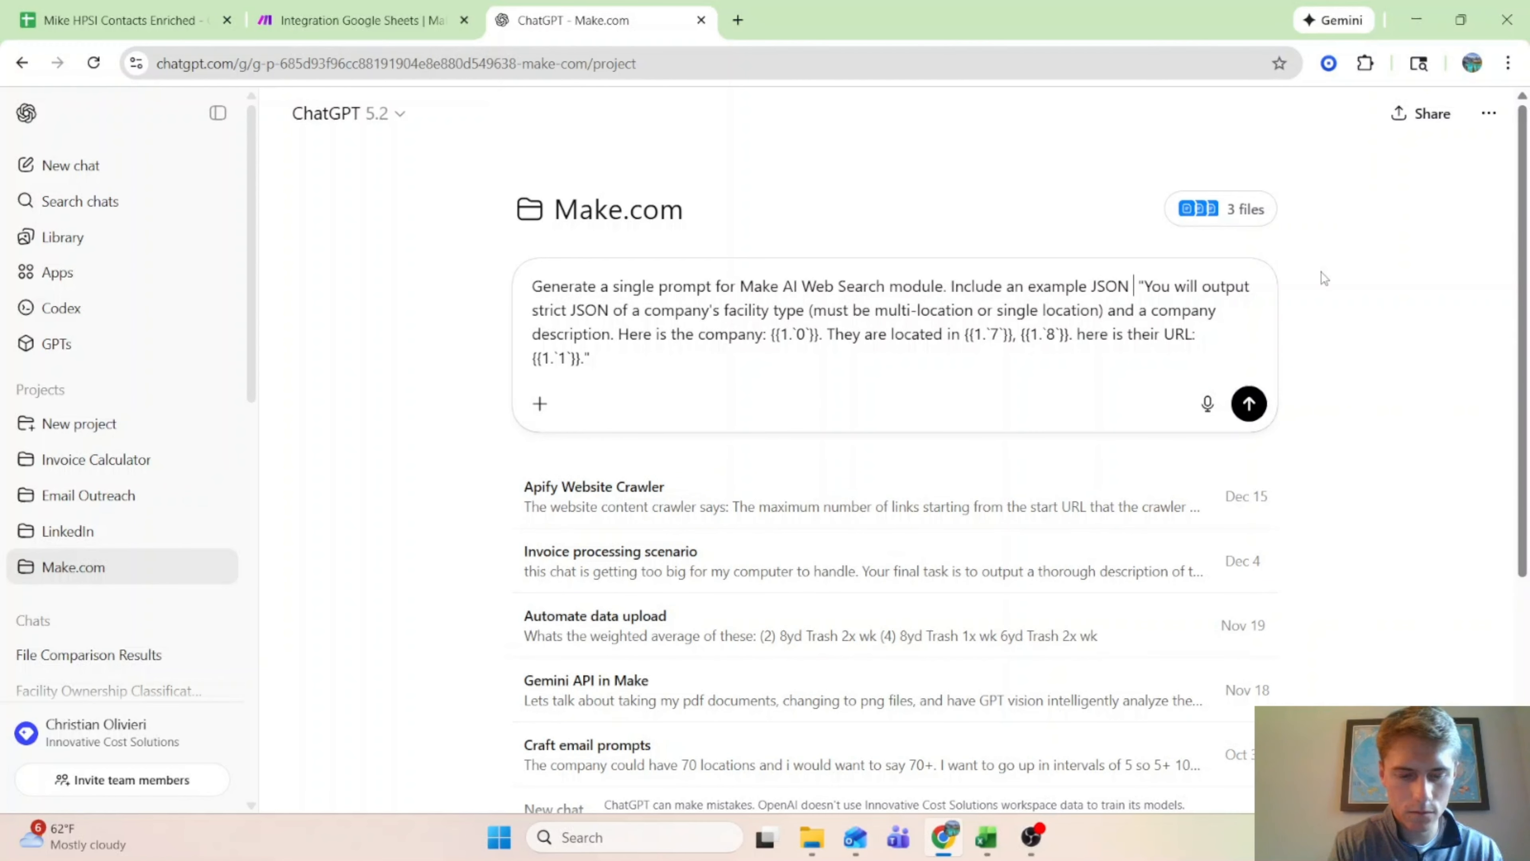
{"action": "type", "text": "e prompt. Company summay"}
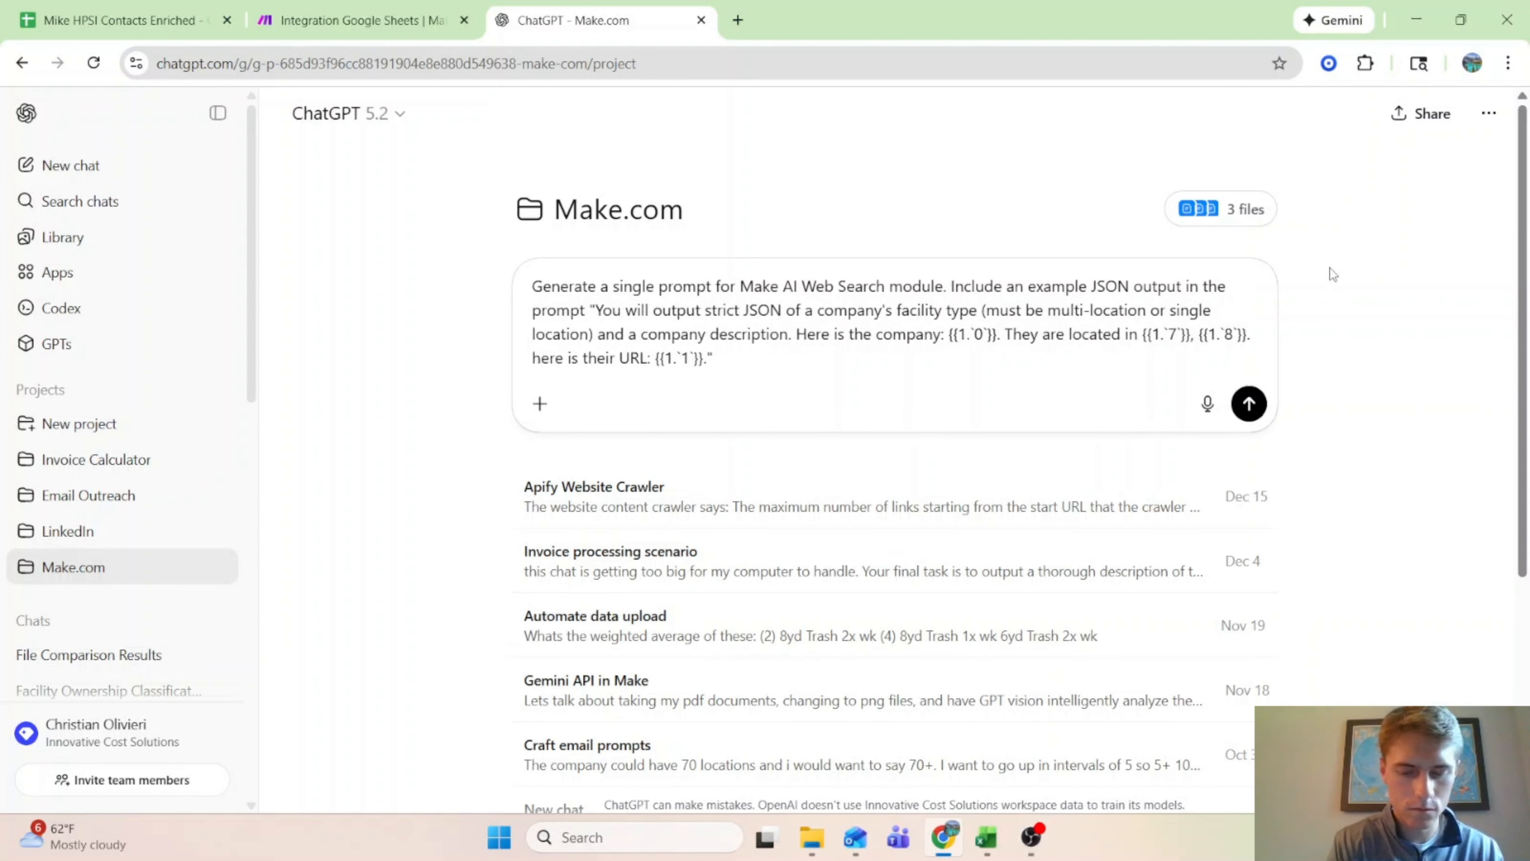
{"action": "key", "text": "BackSpace"}
{"action": "type", "text": "ries must include number of locations and "}
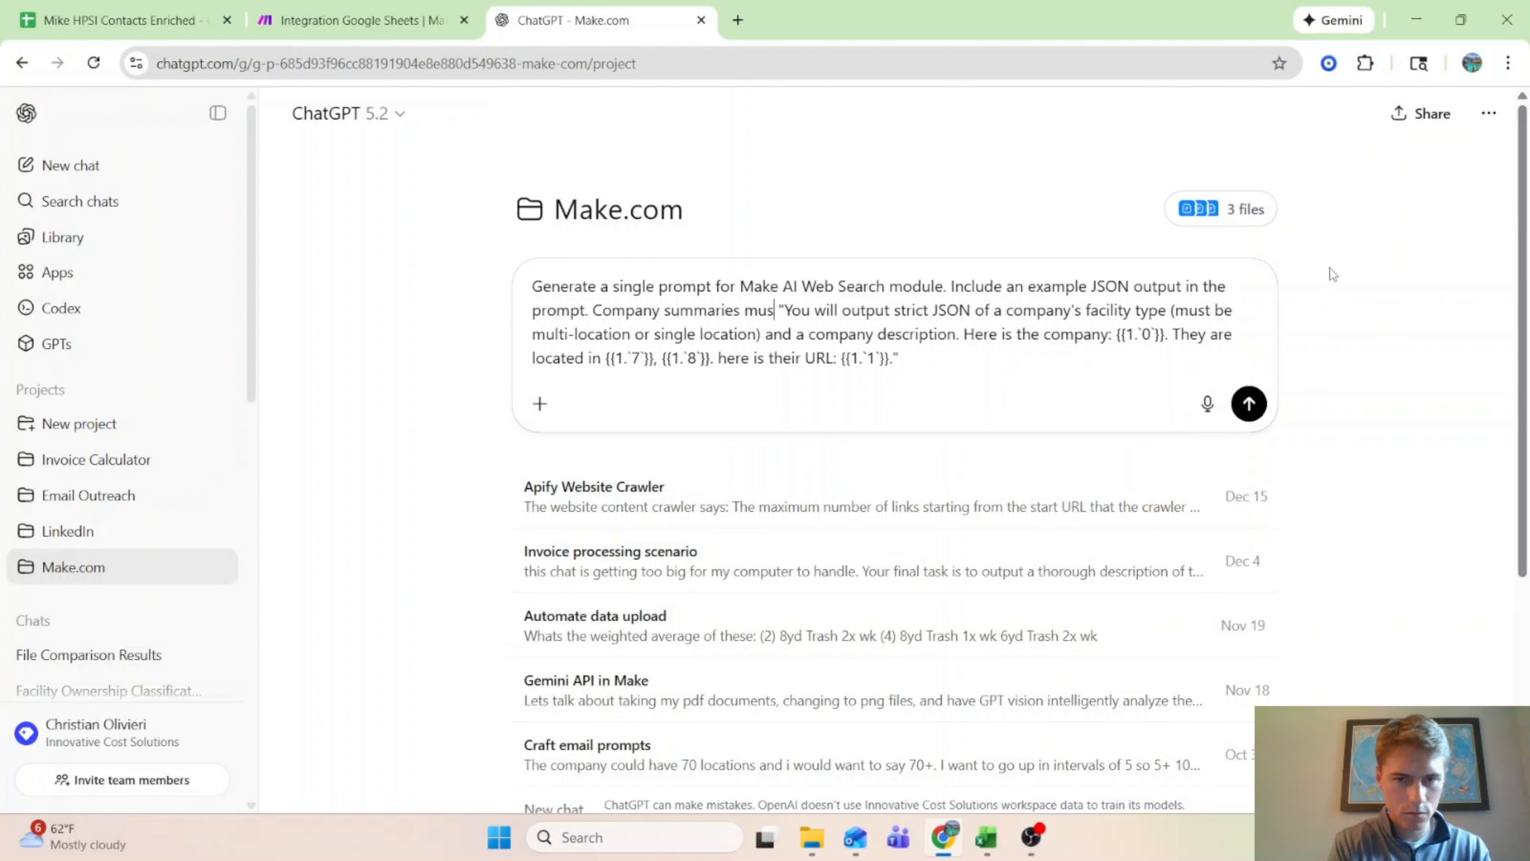
{"action": "type", "text": "where their locations are, as well as the indus"}
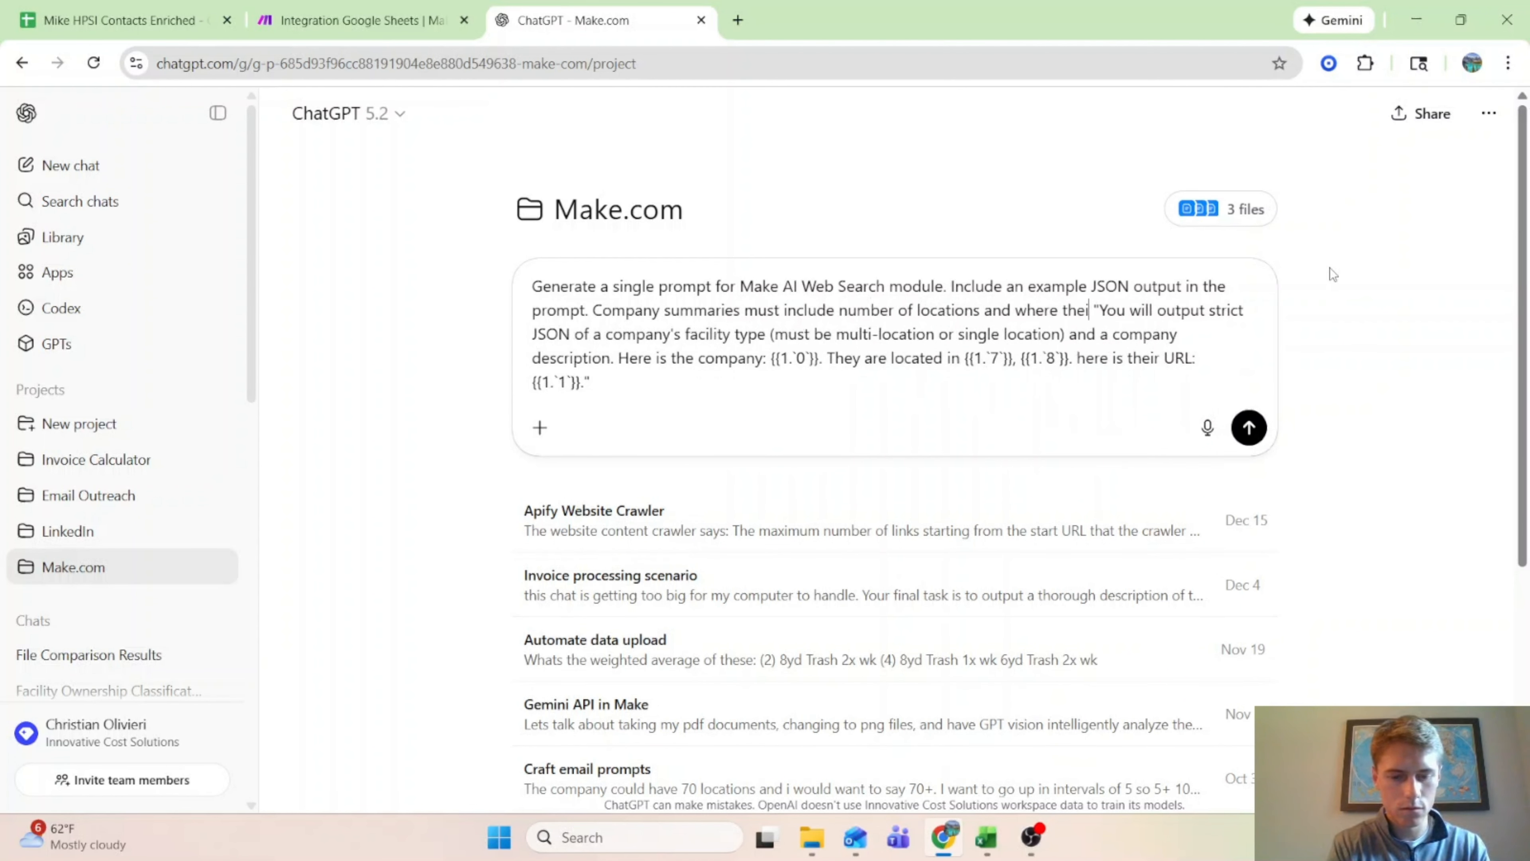
{"action": "type", "text": "try and what they do. Summaries must be"}
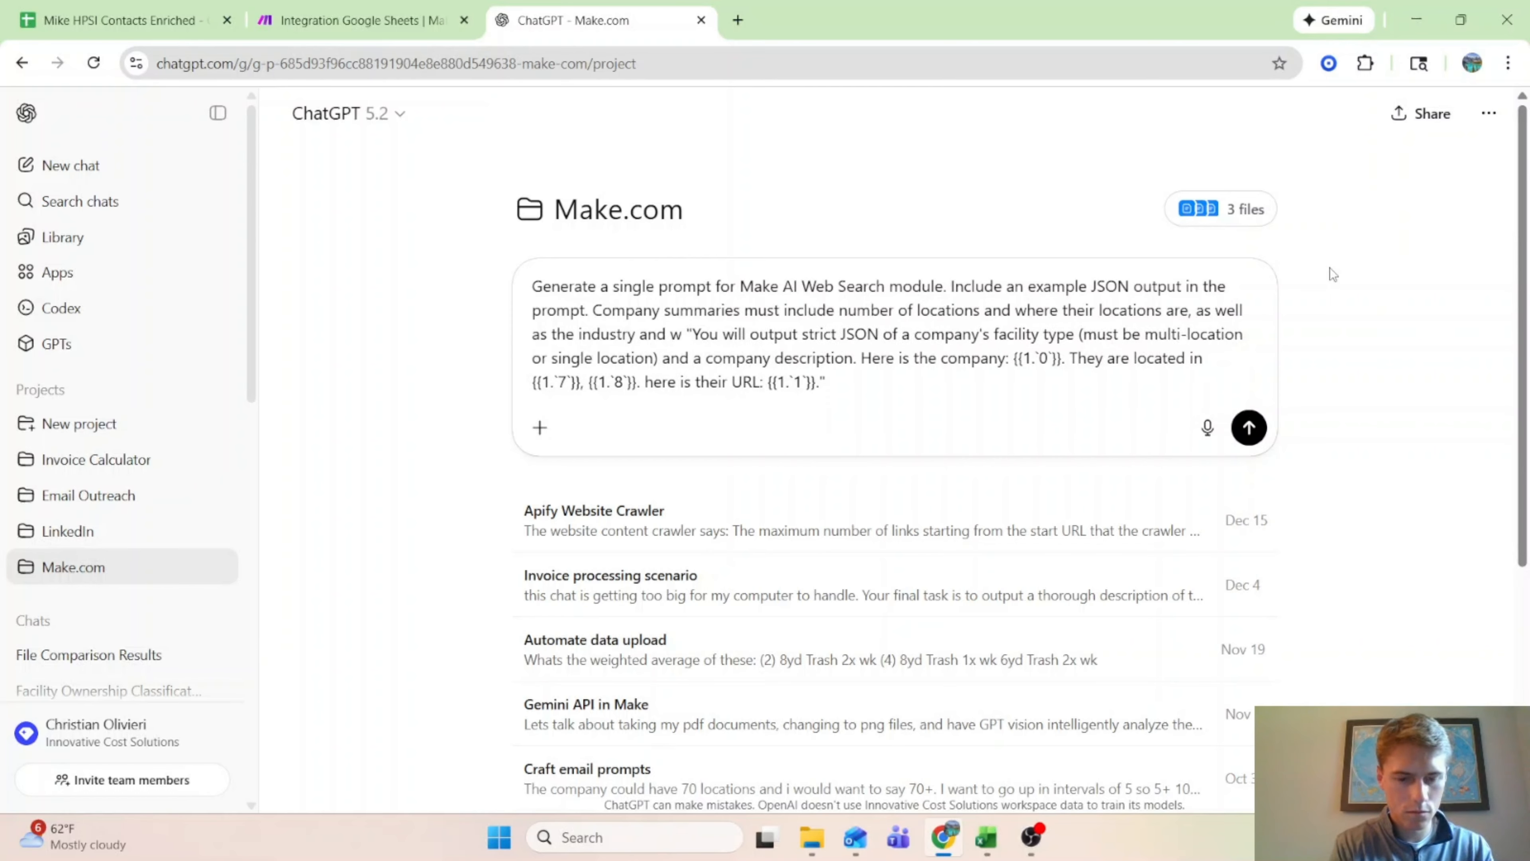
Step: Require 3-4 sentence summaries and N/A when no information is public, introduce the quoted prompt as the original start for context, and send the message
{"action": "type", "text": " 3-4 sentences. If no infomr"}
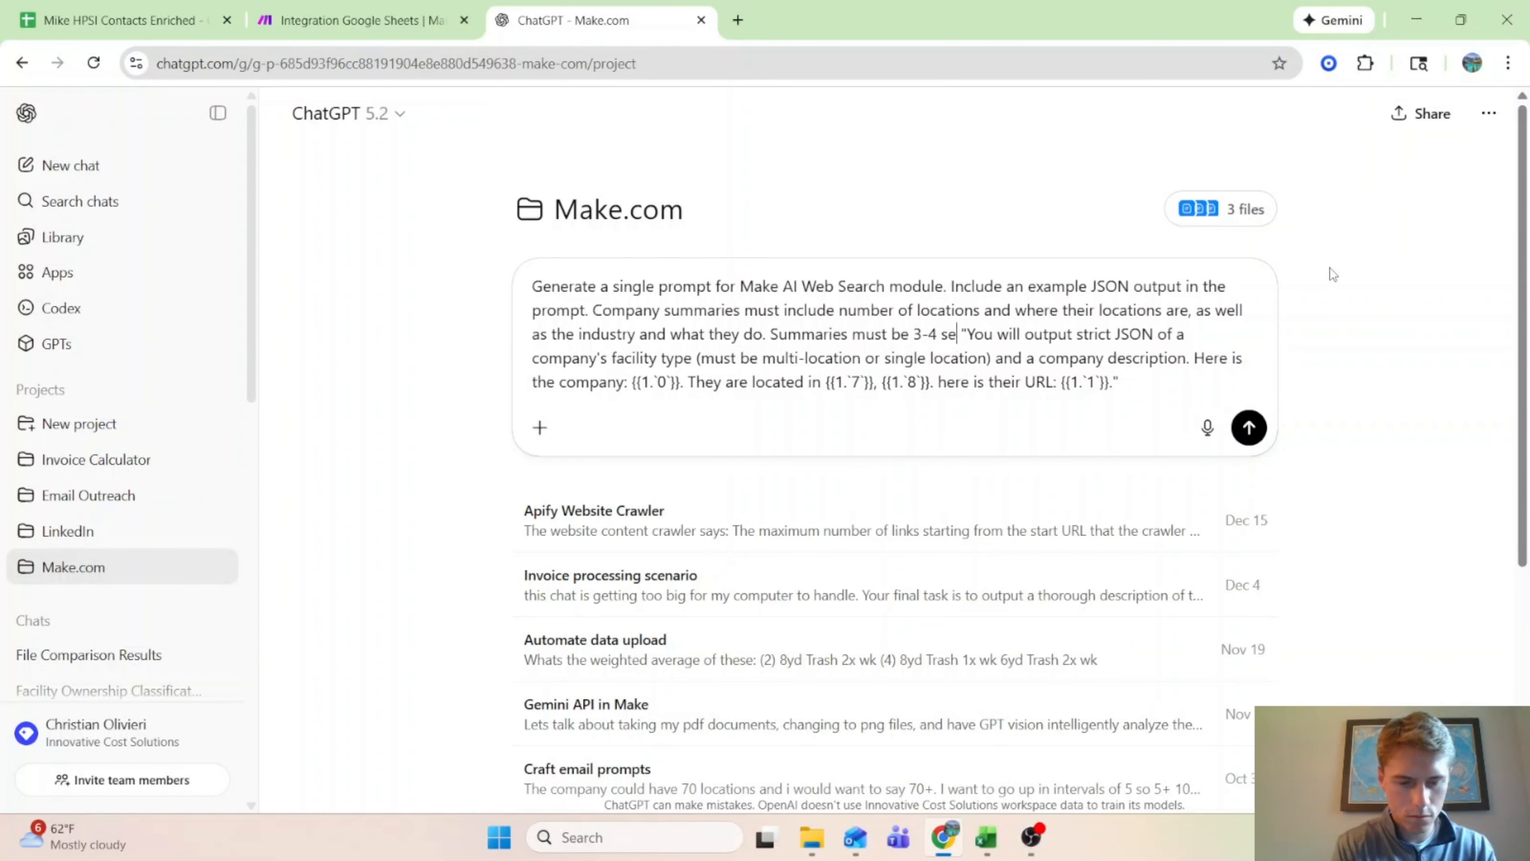
{"action": "key", "text": "BackSpace"}
{"action": "key", "text": "BackSpace"}
{"action": "type", "text": "rmation is public, then output should be "}
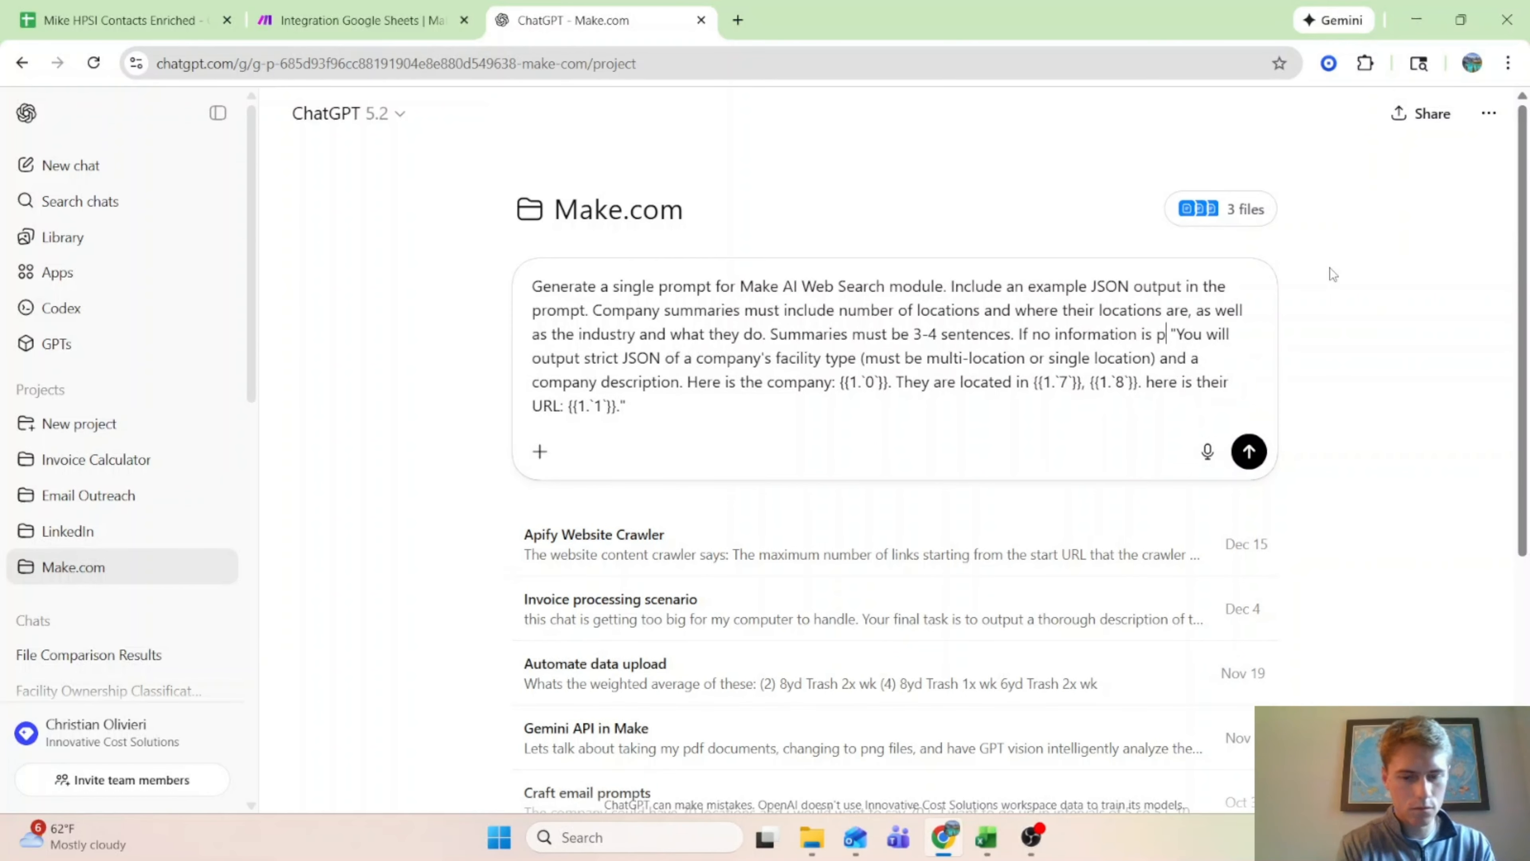
{"action": "type", "text": "N/A. Here is how i originall start"}
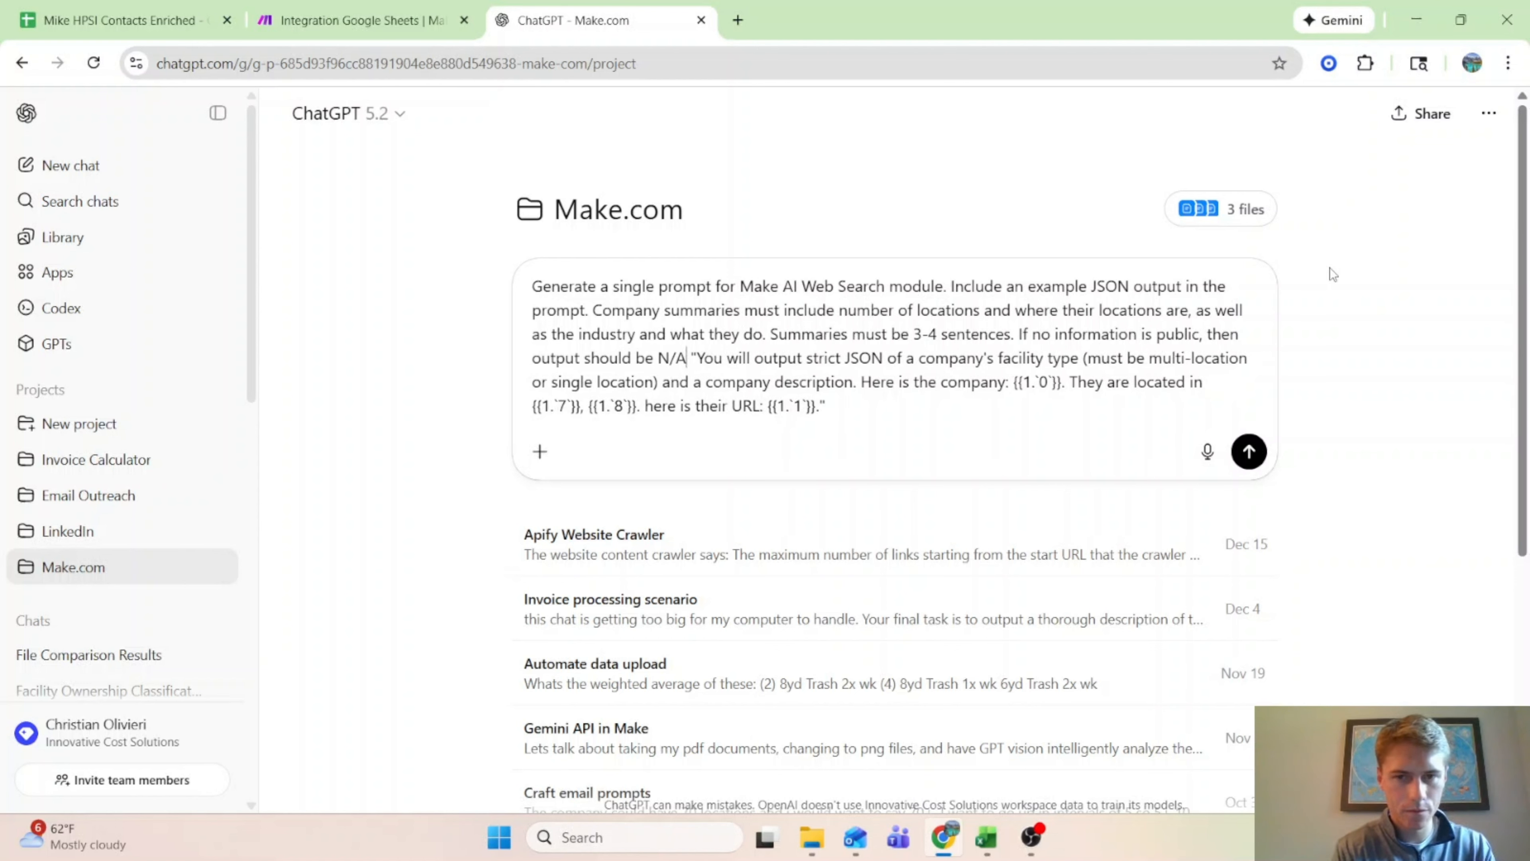
{"action": "key", "text": "BackSpace"}
{"action": "type", "text": "ed it to give "}
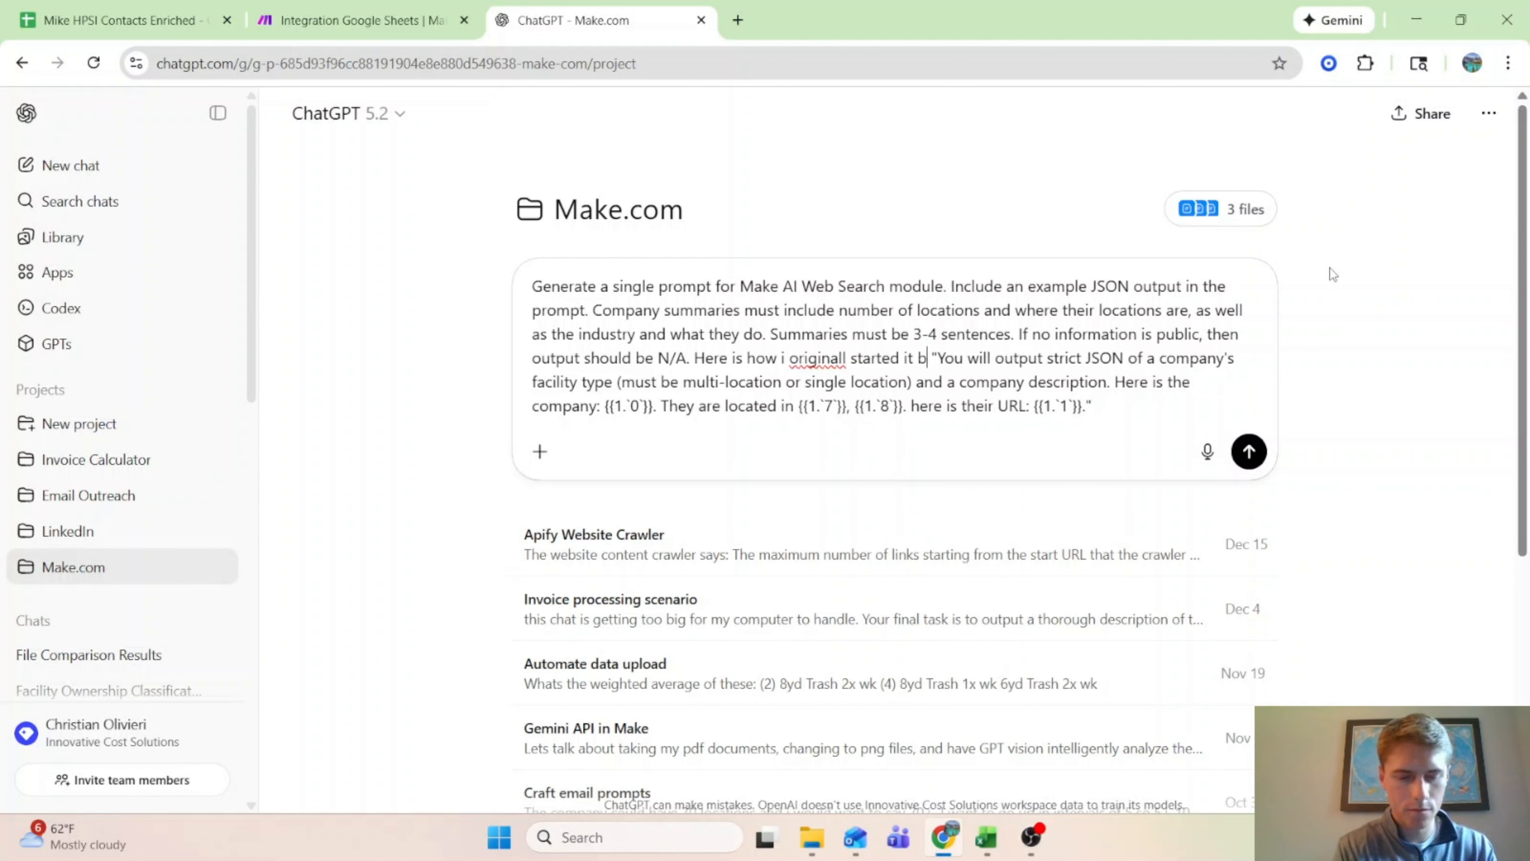
{"action": "type", "text": "you context:"}
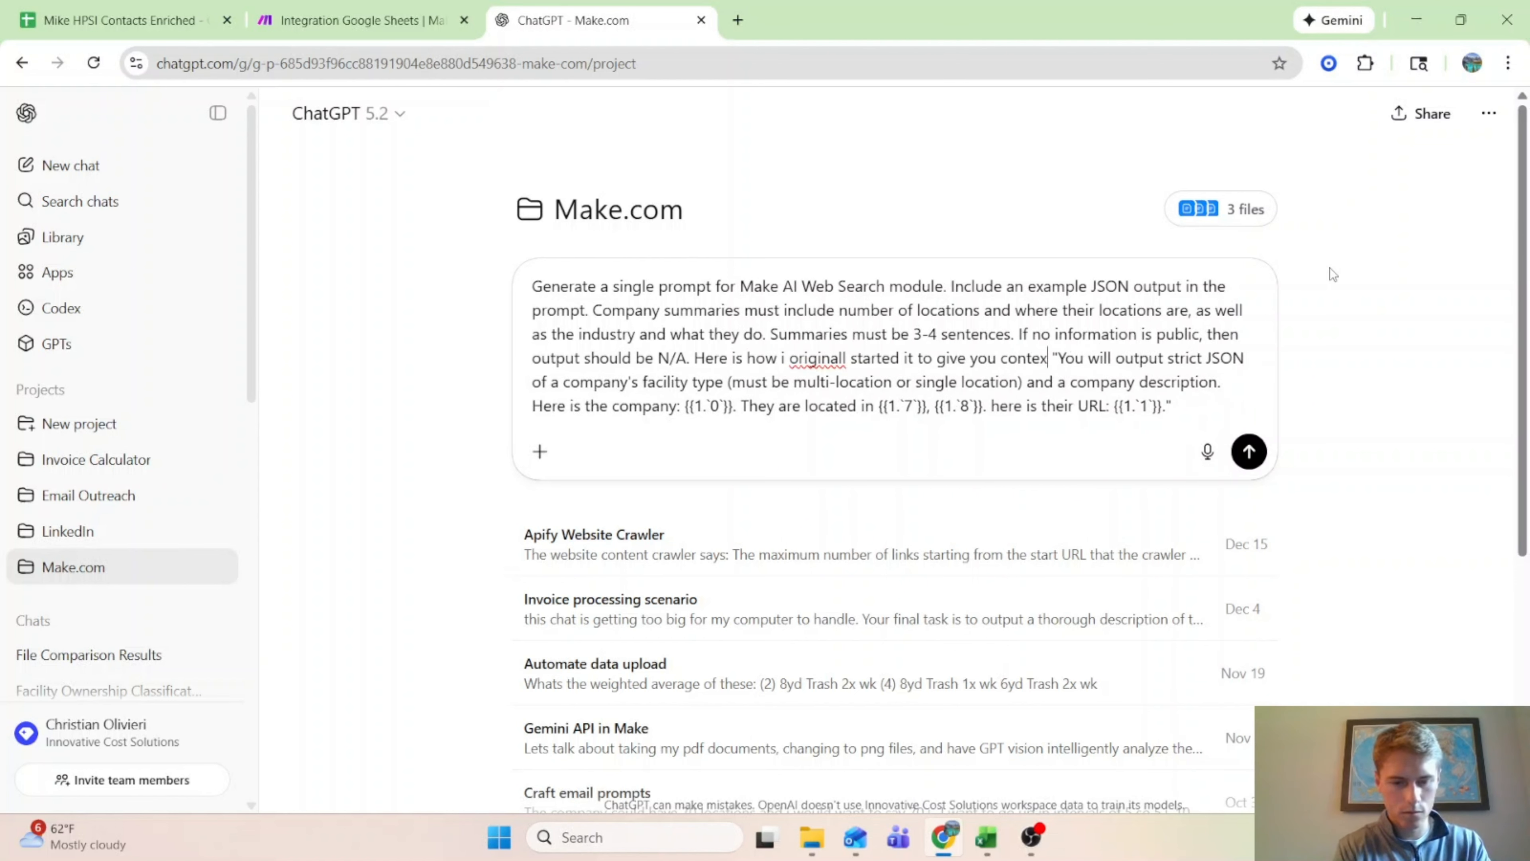
{"action": "key", "text": "Return"}
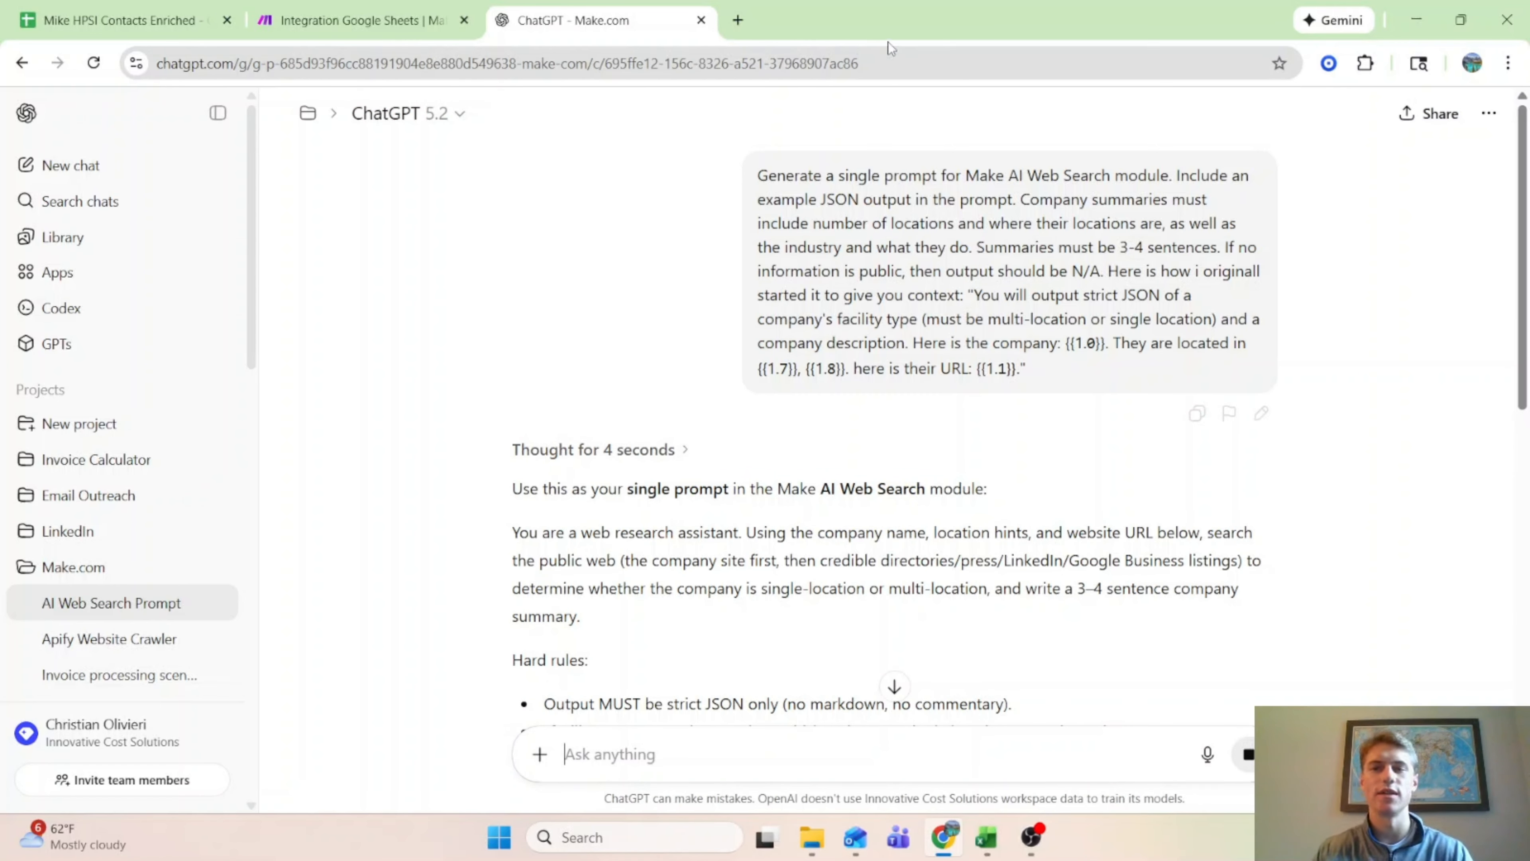
Step: Copy the generated web research prompt into the Make AI Web Search module's Text field, replacing the old prompt, and save the module
{"action": "scroll", "coordinate": [1011, 405], "scroll_direction": "down", "scroll_amount": 3}
{"action": "scroll", "coordinate": [1011, 405], "scroll_direction": "down", "scroll_amount": 1}
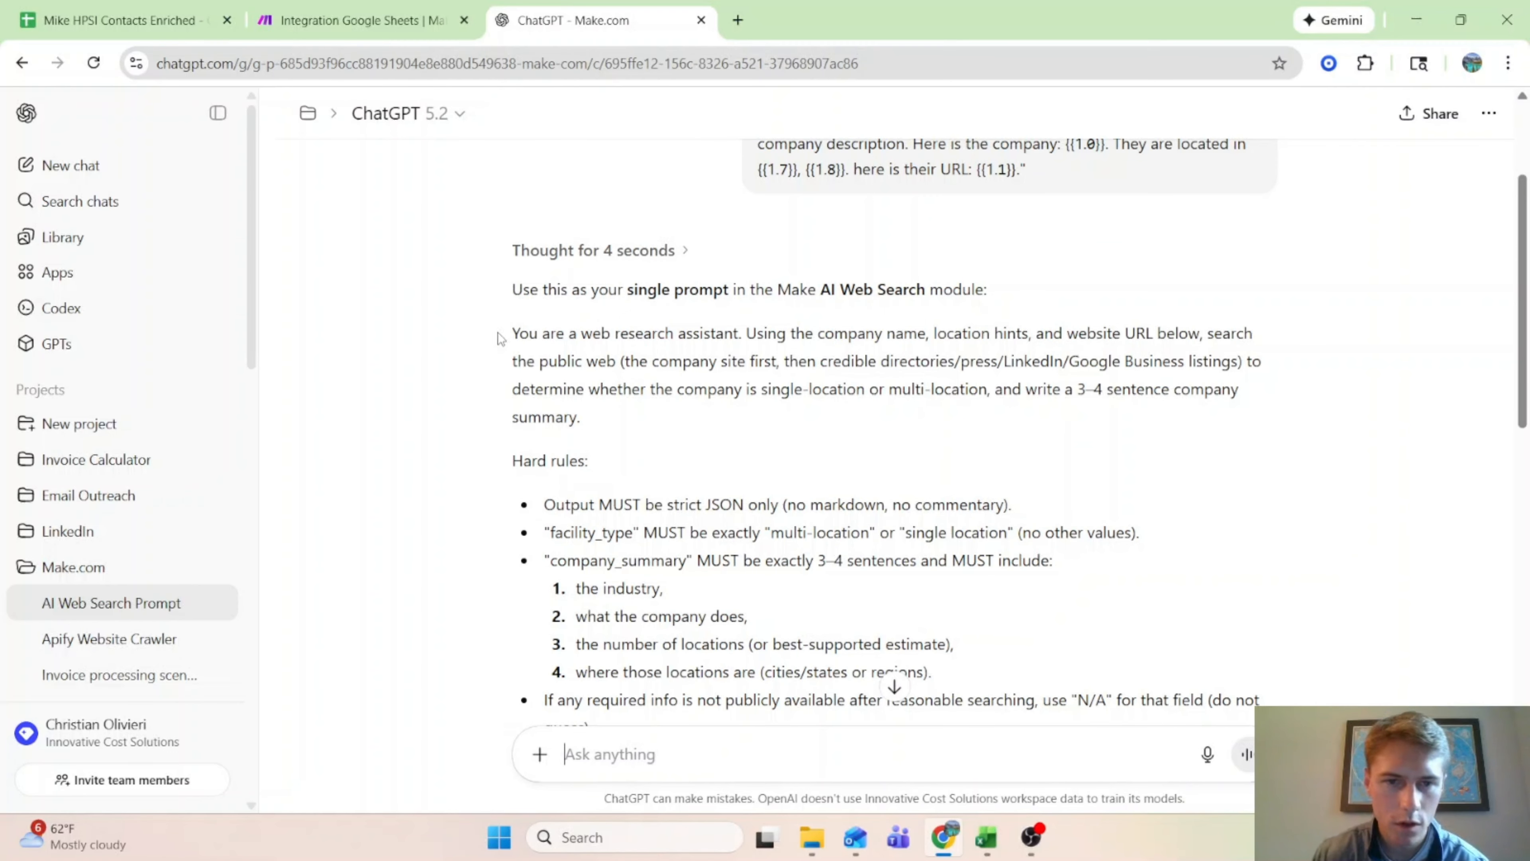
{"action": "left_click_drag", "start_coordinate": [499, 339], "coordinate": [1034, 497]}
{"action": "key", "text": "ctrl+c"}
{"action": "left_click", "coordinate": [299, 12]}
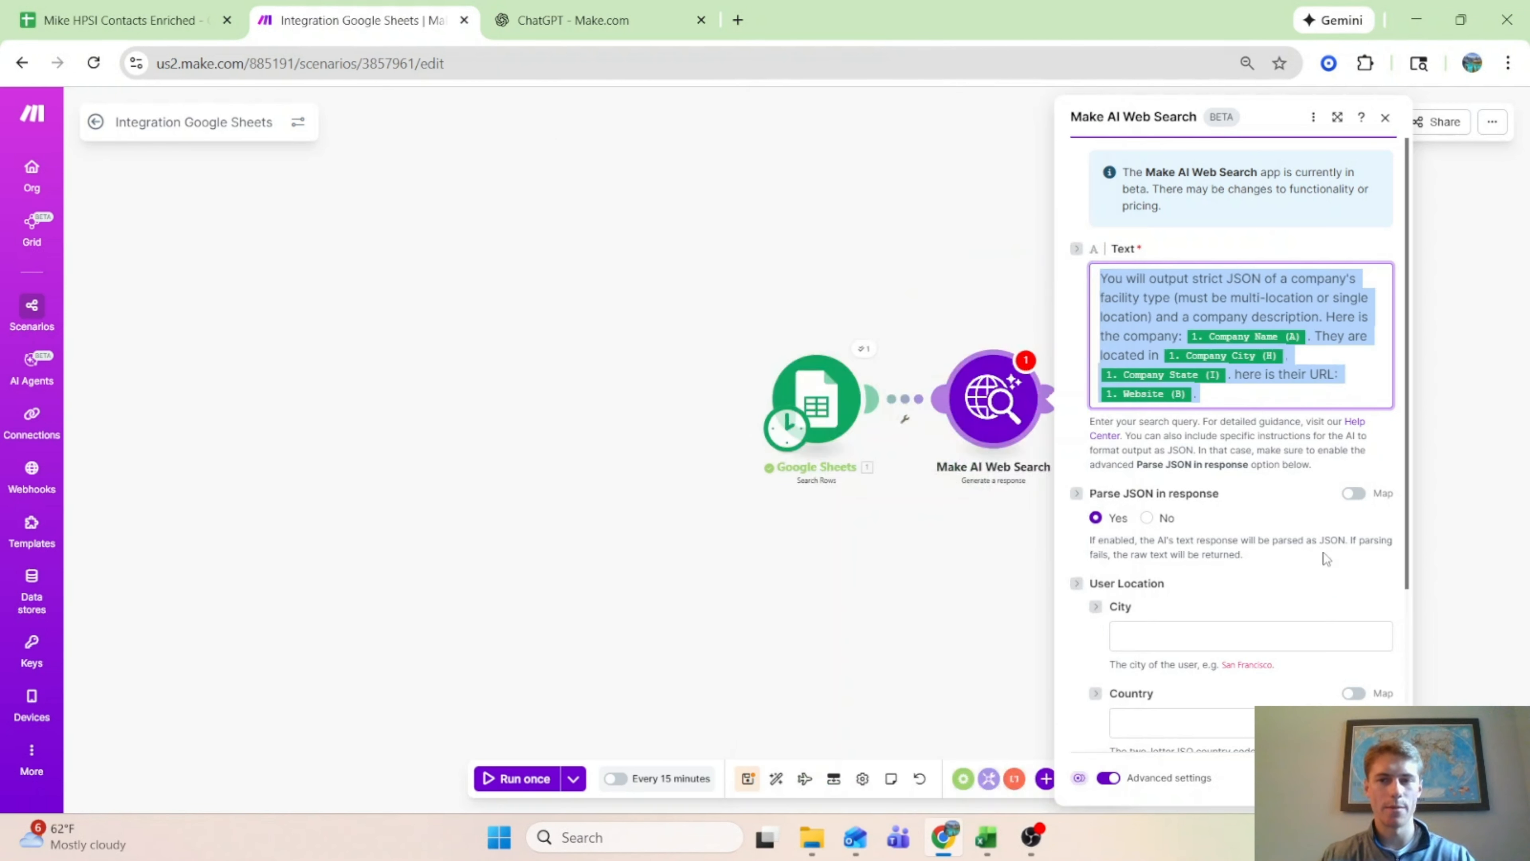
{"action": "key", "text": "ctrl+v"}
{"action": "scroll", "coordinate": [1276, 430], "scroll_direction": "up", "scroll_amount": 10}
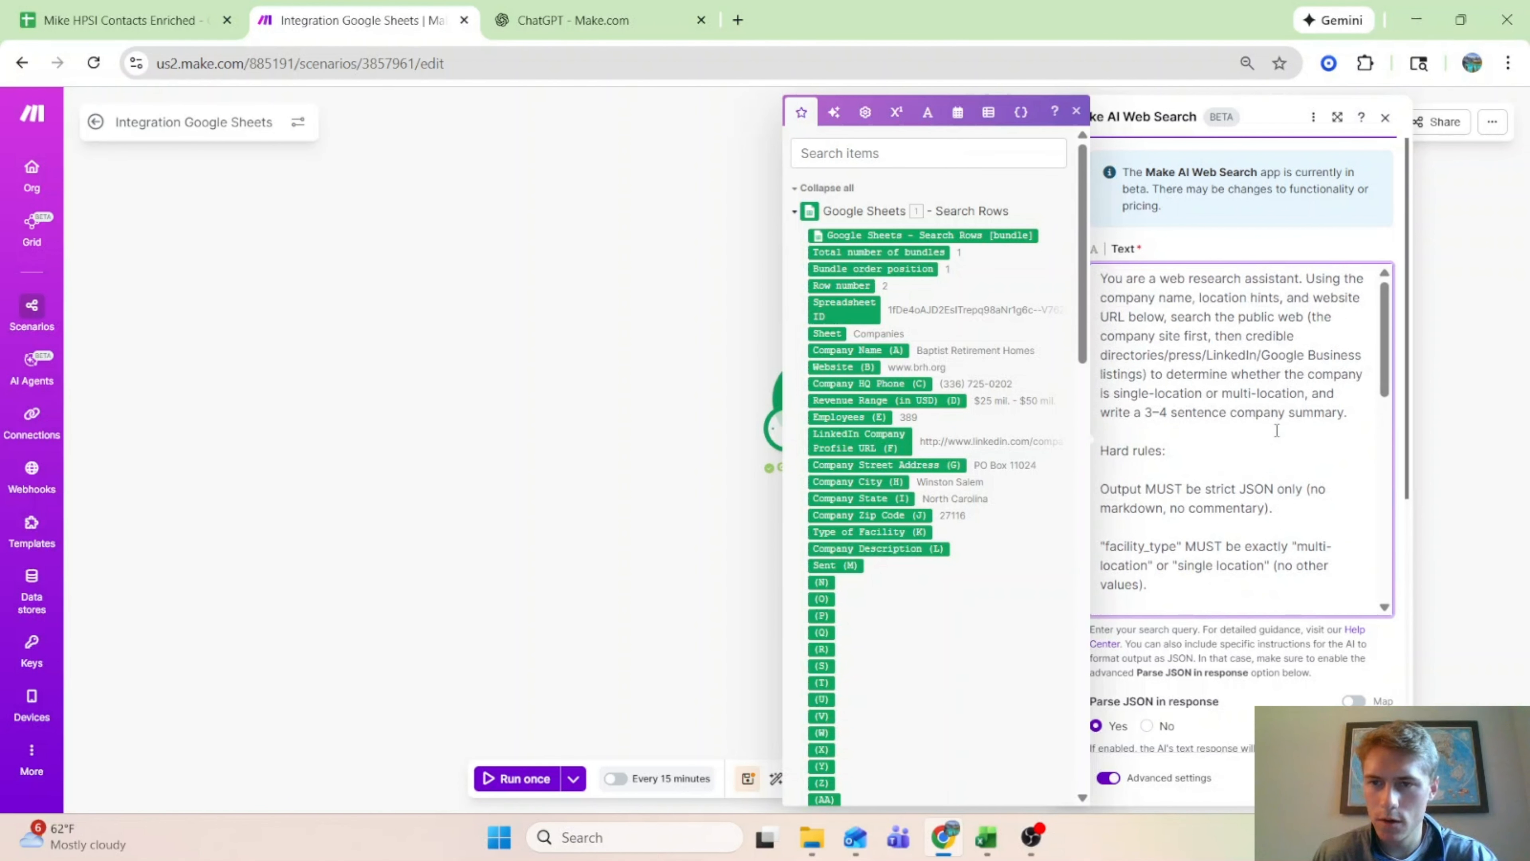
{"action": "left_click", "coordinate": [1363, 777]}
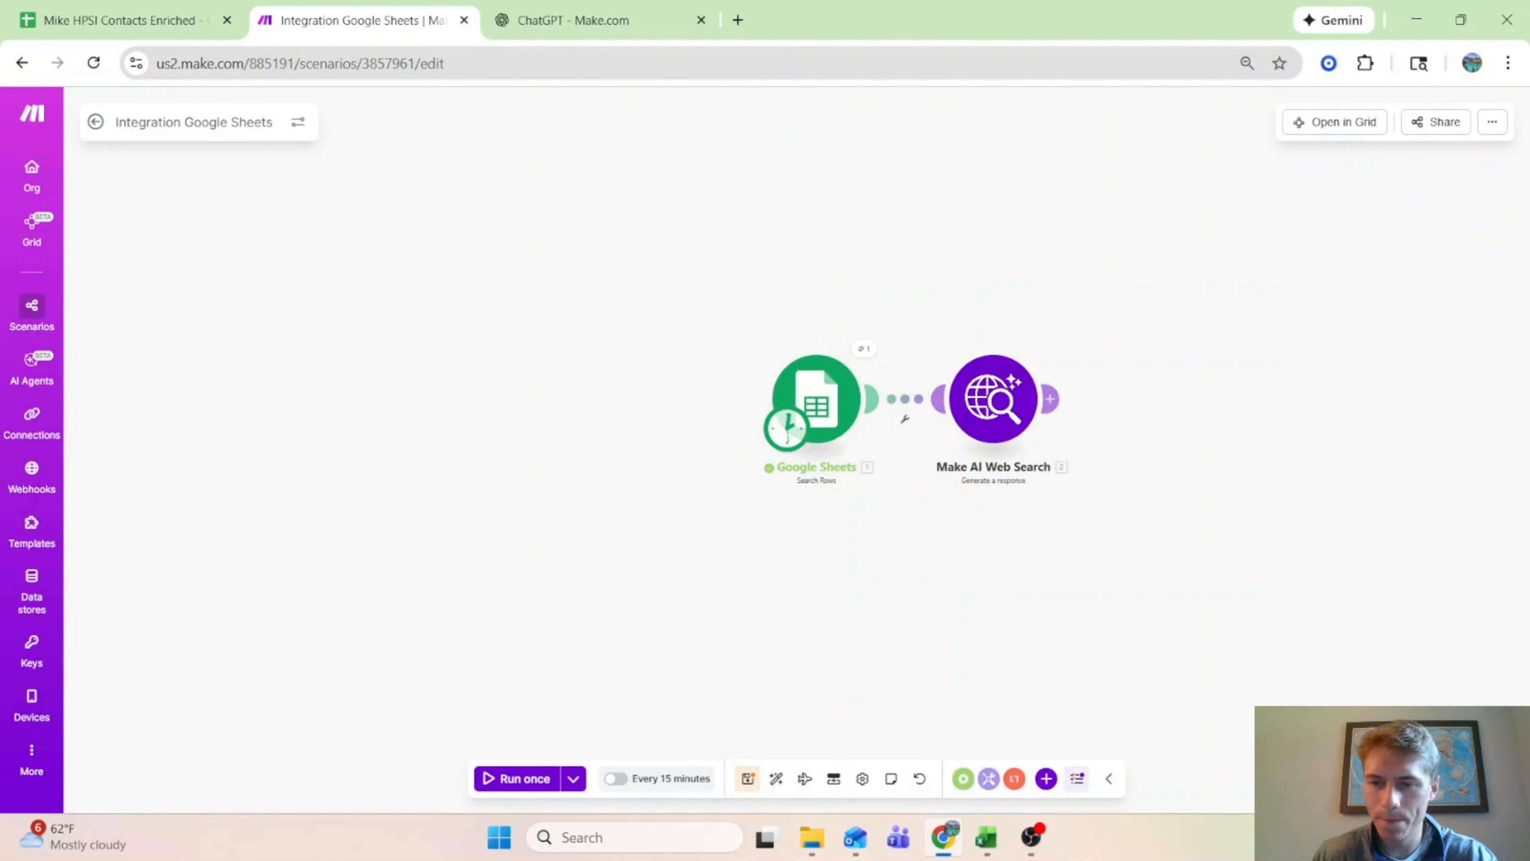
Step: Save and run the scenario once, and examine the Make AI Web Search module's output result and input text
{"action": "left_click", "coordinate": [751, 786]}
{"action": "left_click", "coordinate": [522, 780]}
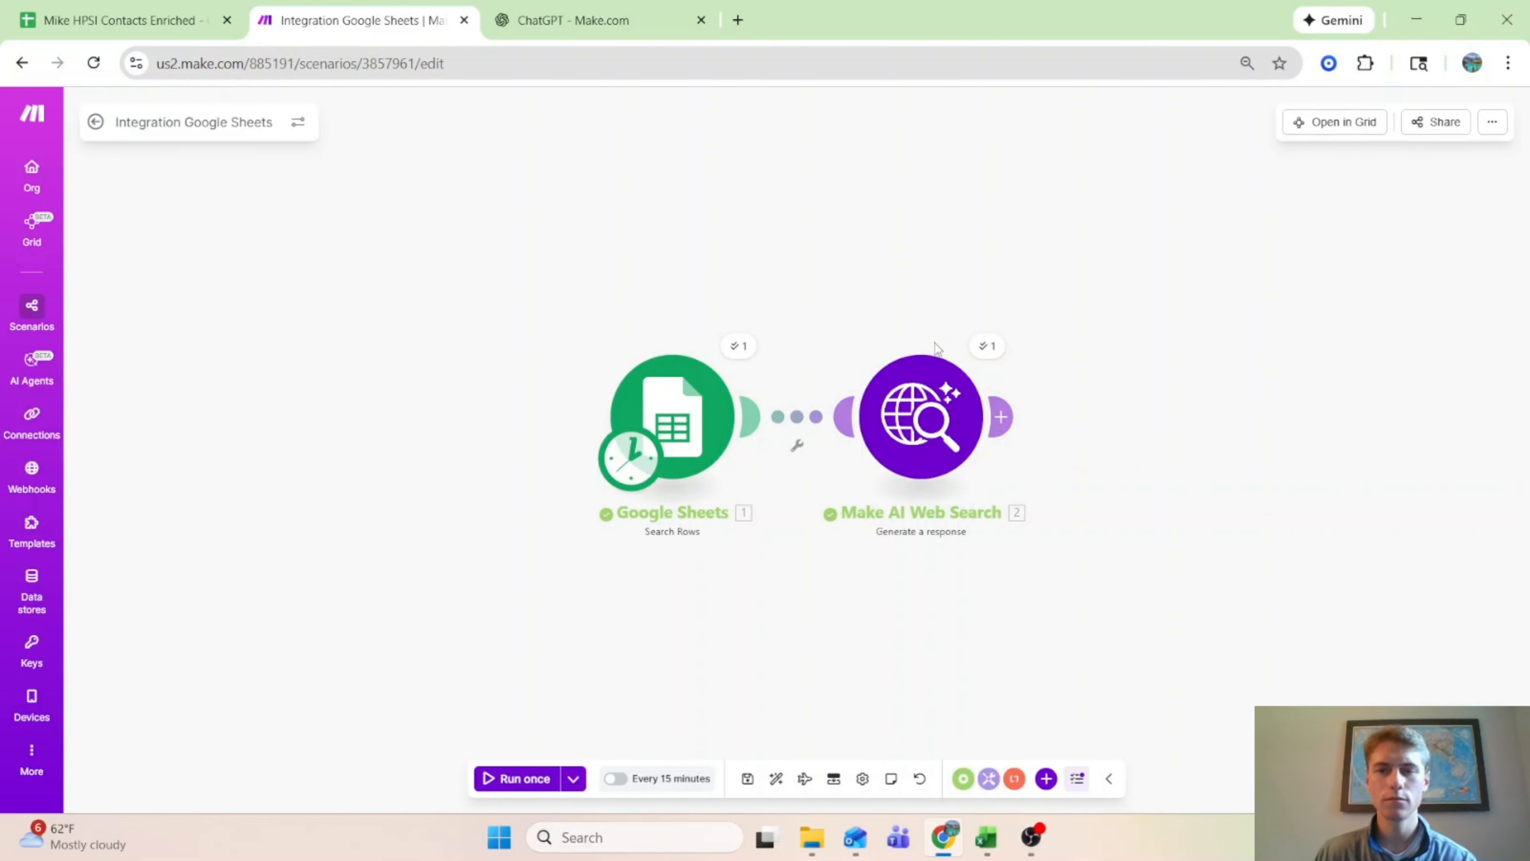
{"action": "left_click", "coordinate": [1002, 349]}
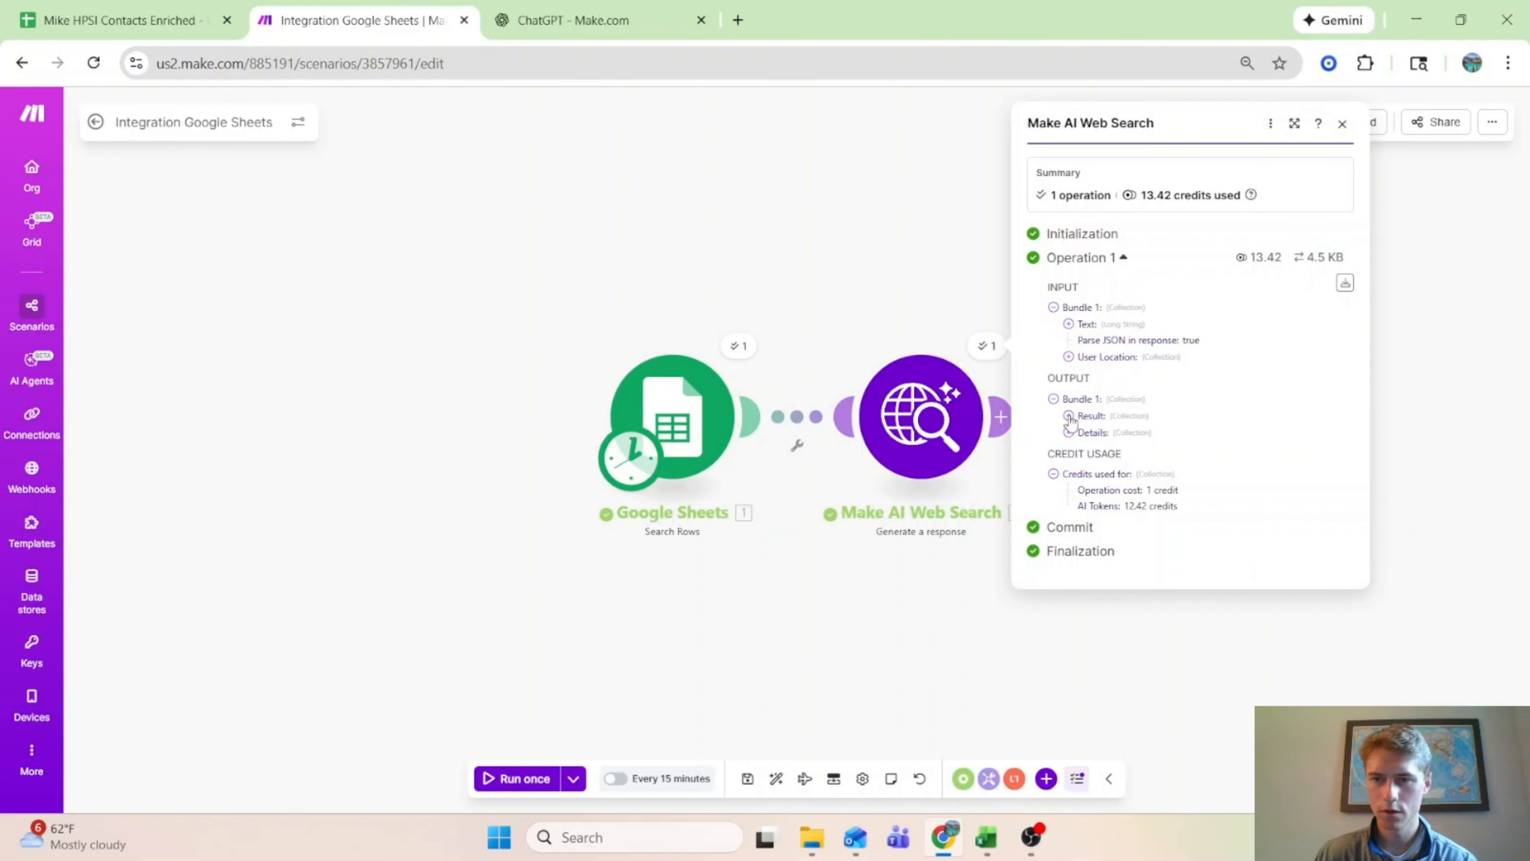
{"action": "left_click", "coordinate": [1081, 417]}
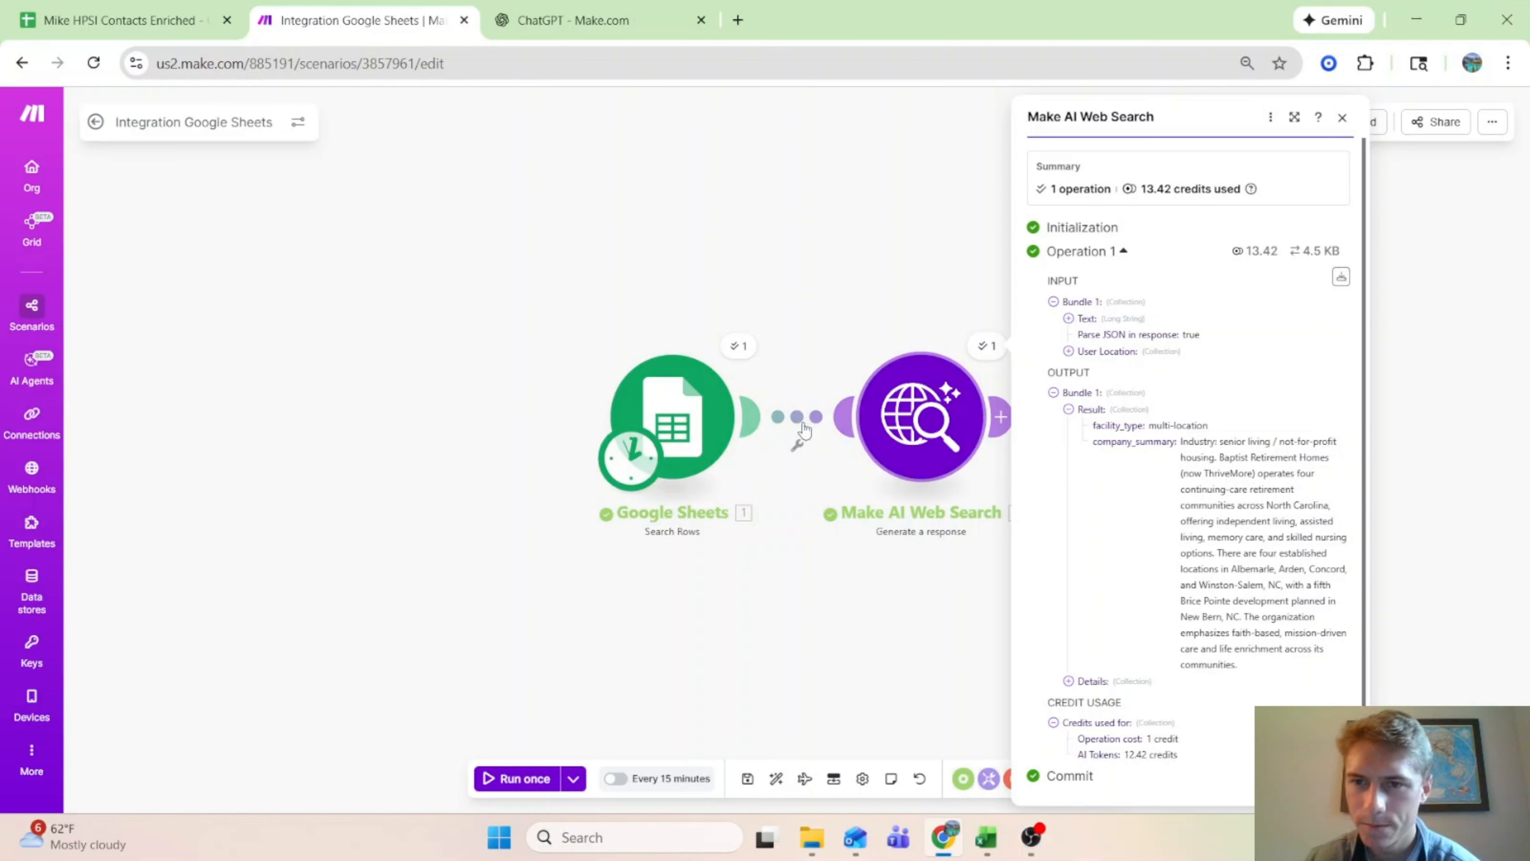
{"action": "left_click", "coordinate": [1068, 318]}
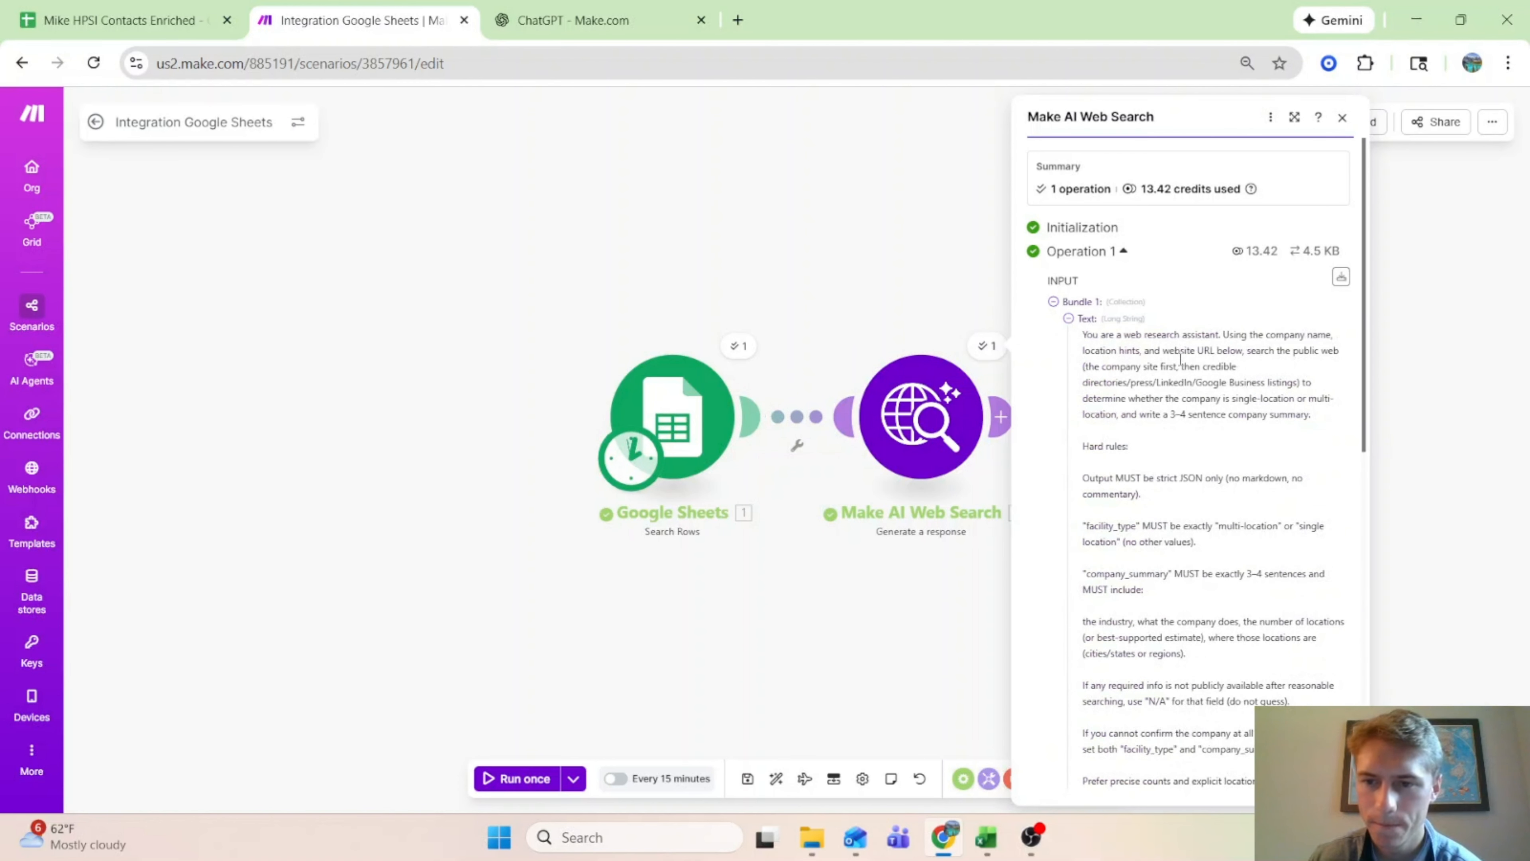
Step: Review the web search input prompt and open the Baptist Retirement Homes website URL from it in a new browser tab
{"action": "scroll", "coordinate": [1195, 541], "scroll_direction": "down", "scroll_amount": 5}
{"action": "scroll", "coordinate": [1164, 327], "scroll_direction": "up", "scroll_amount": 2}
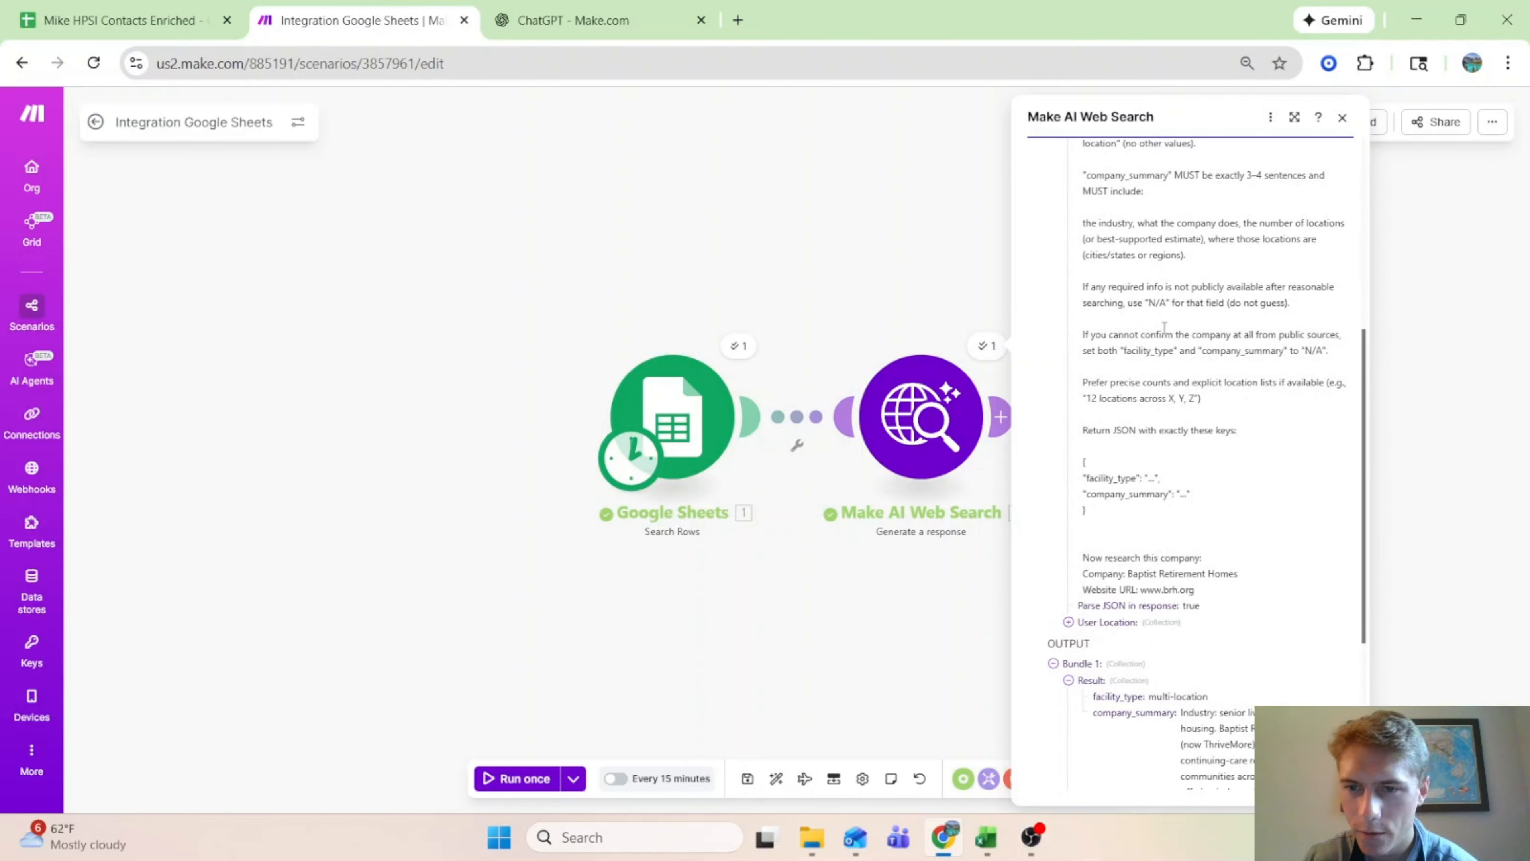
{"action": "left_click_drag", "start_coordinate": [1142, 589], "coordinate": [1215, 595]}
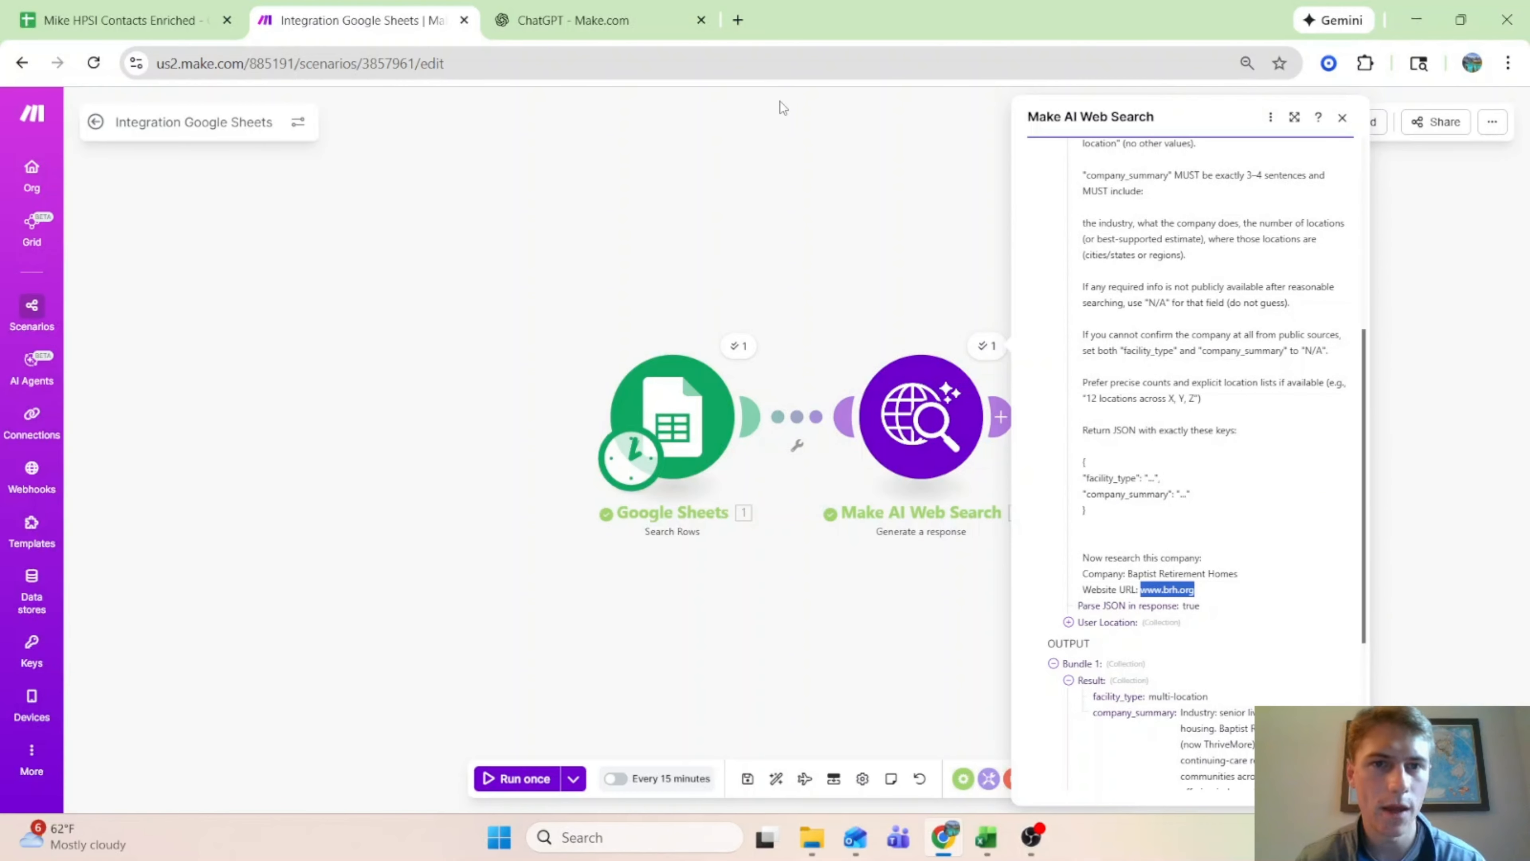
{"action": "left_click", "coordinate": [737, 20]}
{"action": "key", "text": "ctrl+v"}
{"action": "key", "text": "Return"}
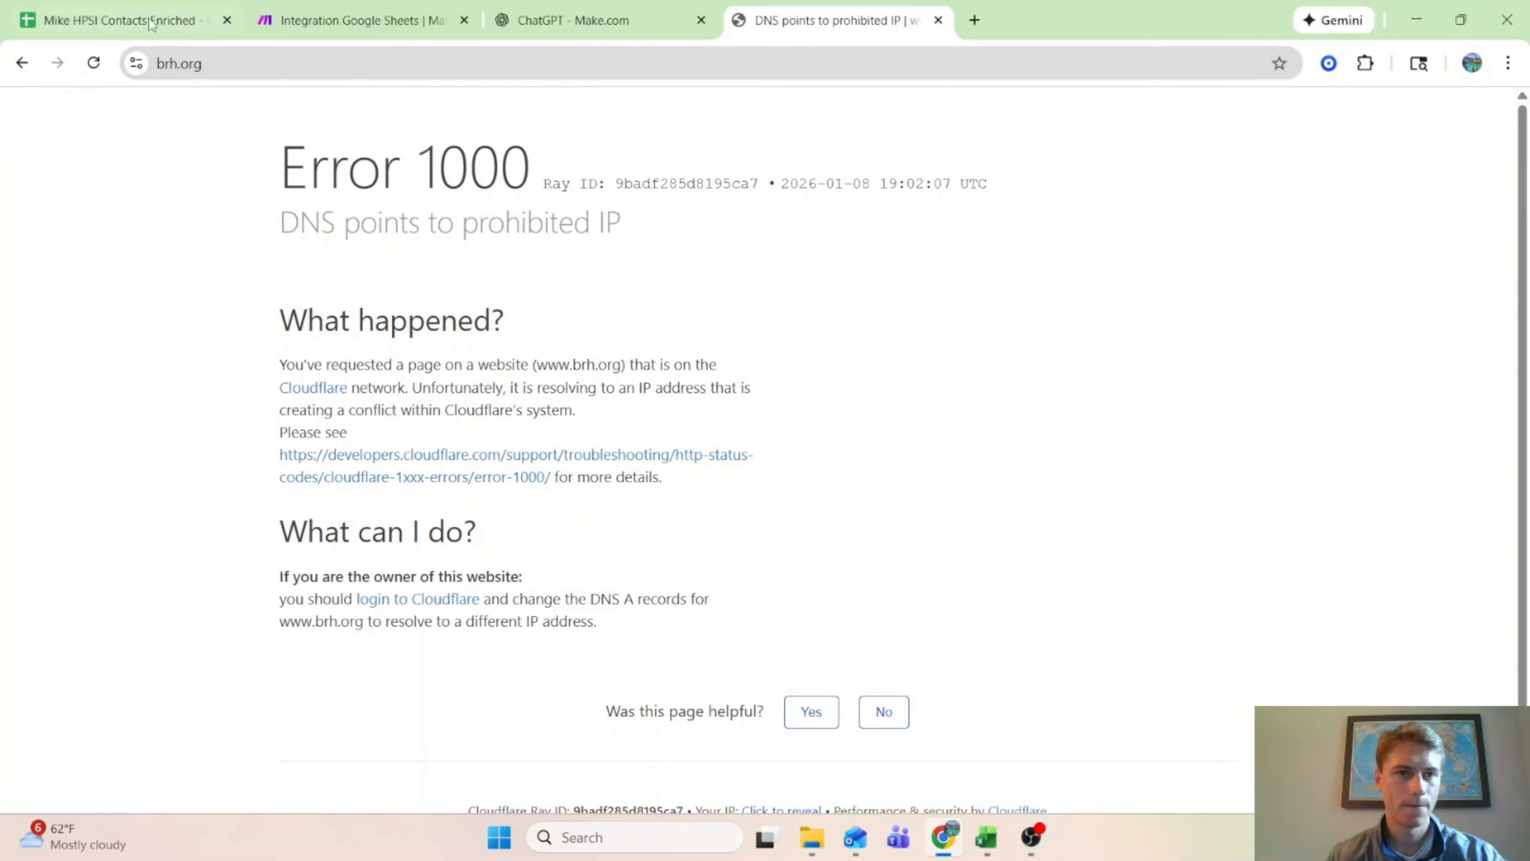
Step: Close the website tab and check the Baptist Retirement Homes website link in row 2 of the Companies sheet
{"action": "left_click", "coordinate": [648, 12]}
{"action": "left_click", "coordinate": [139, 12]}
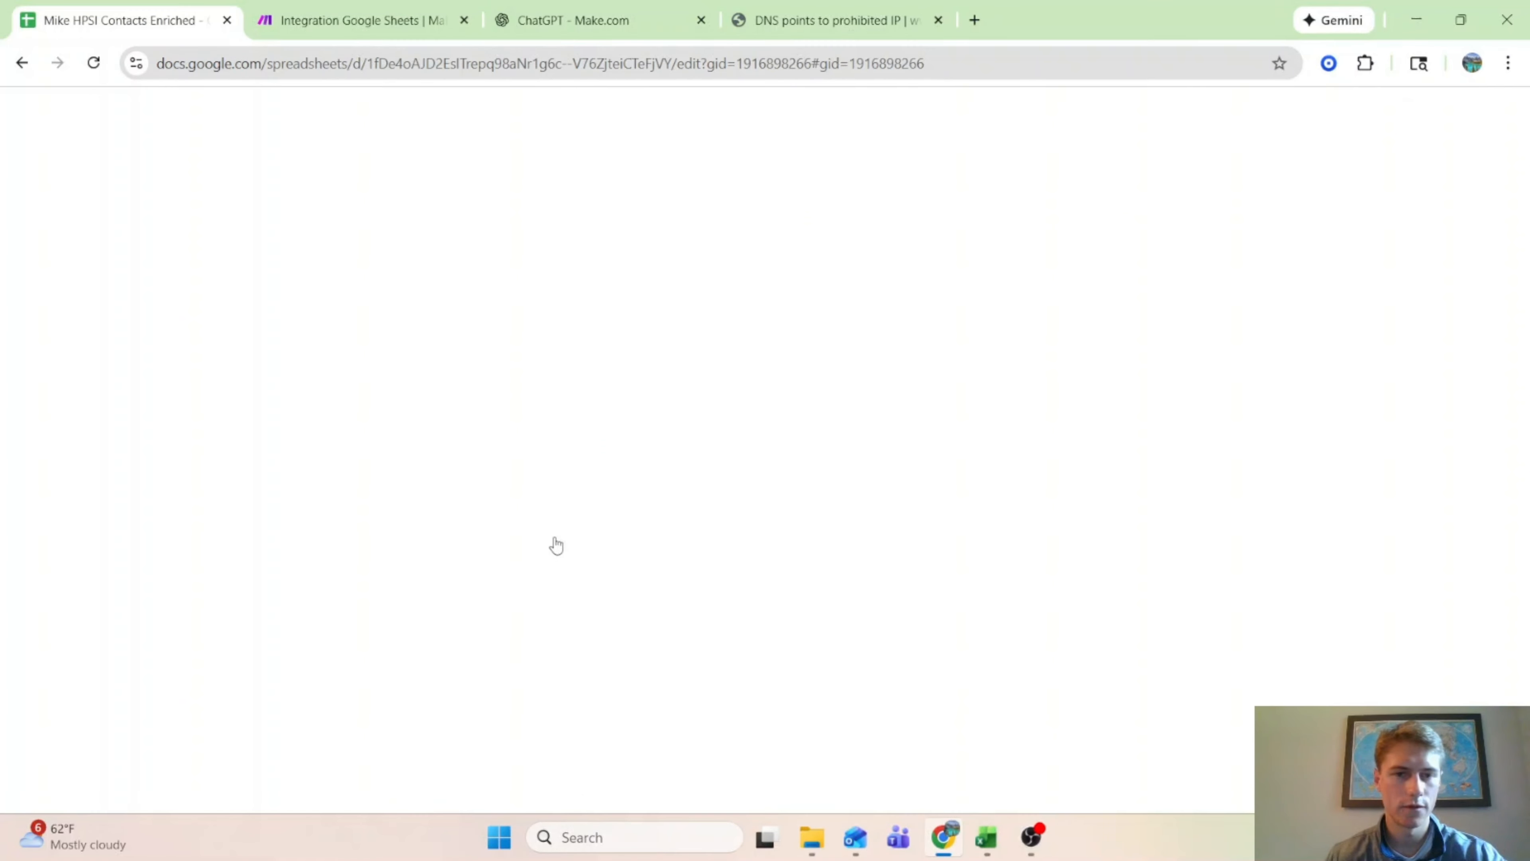
{"action": "left_click", "coordinate": [938, 20]}
{"action": "scroll", "coordinate": [1088, 781], "scroll_direction": "left", "scroll_amount": 2}
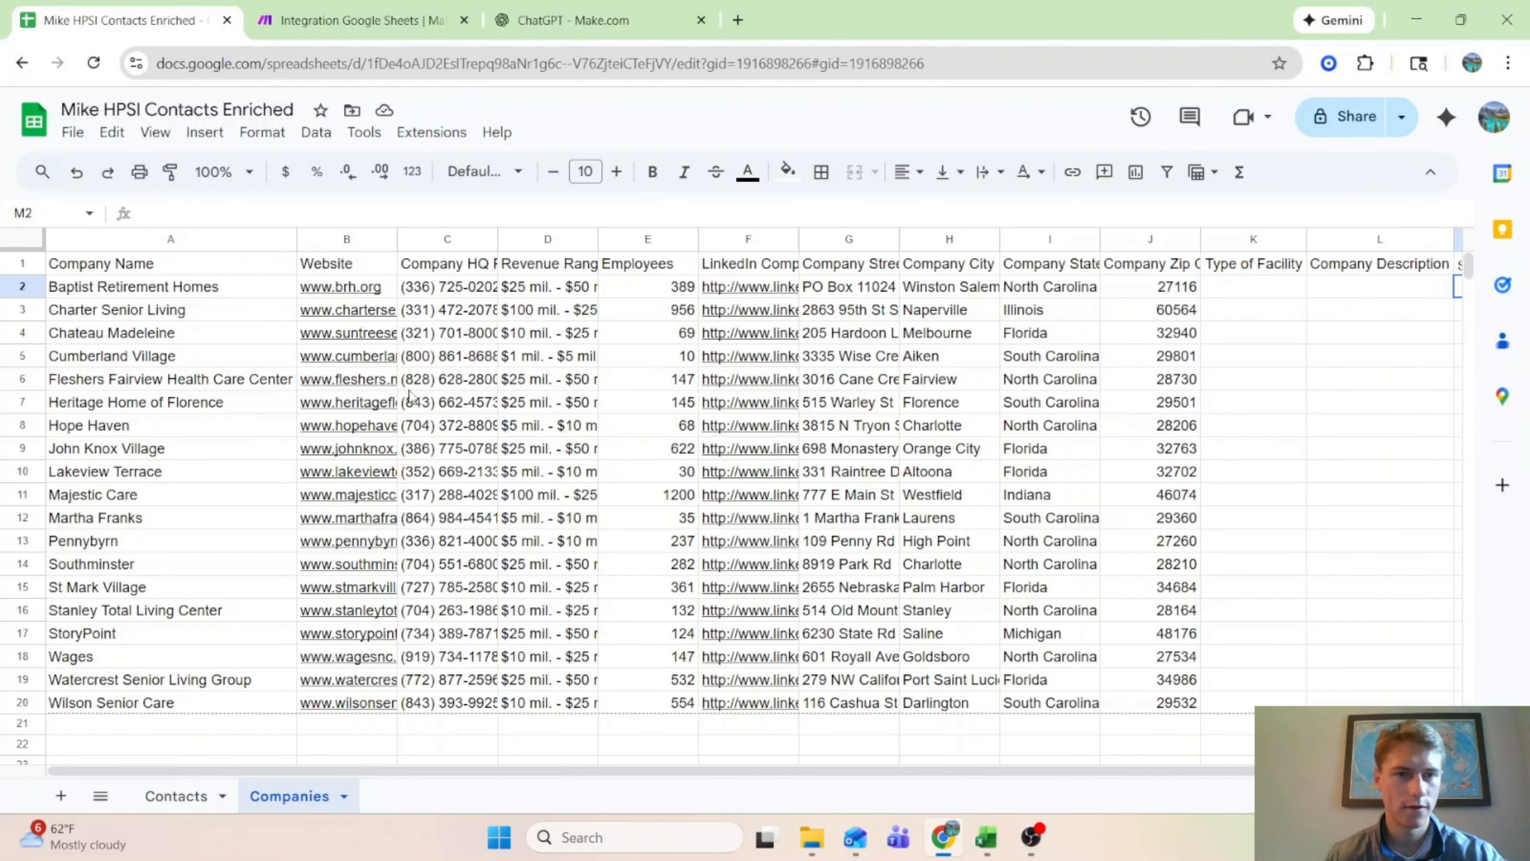
{"action": "left_click", "coordinate": [344, 288]}
{"action": "left_click", "coordinate": [362, 325]}
{"action": "left_click", "coordinate": [464, 20]}
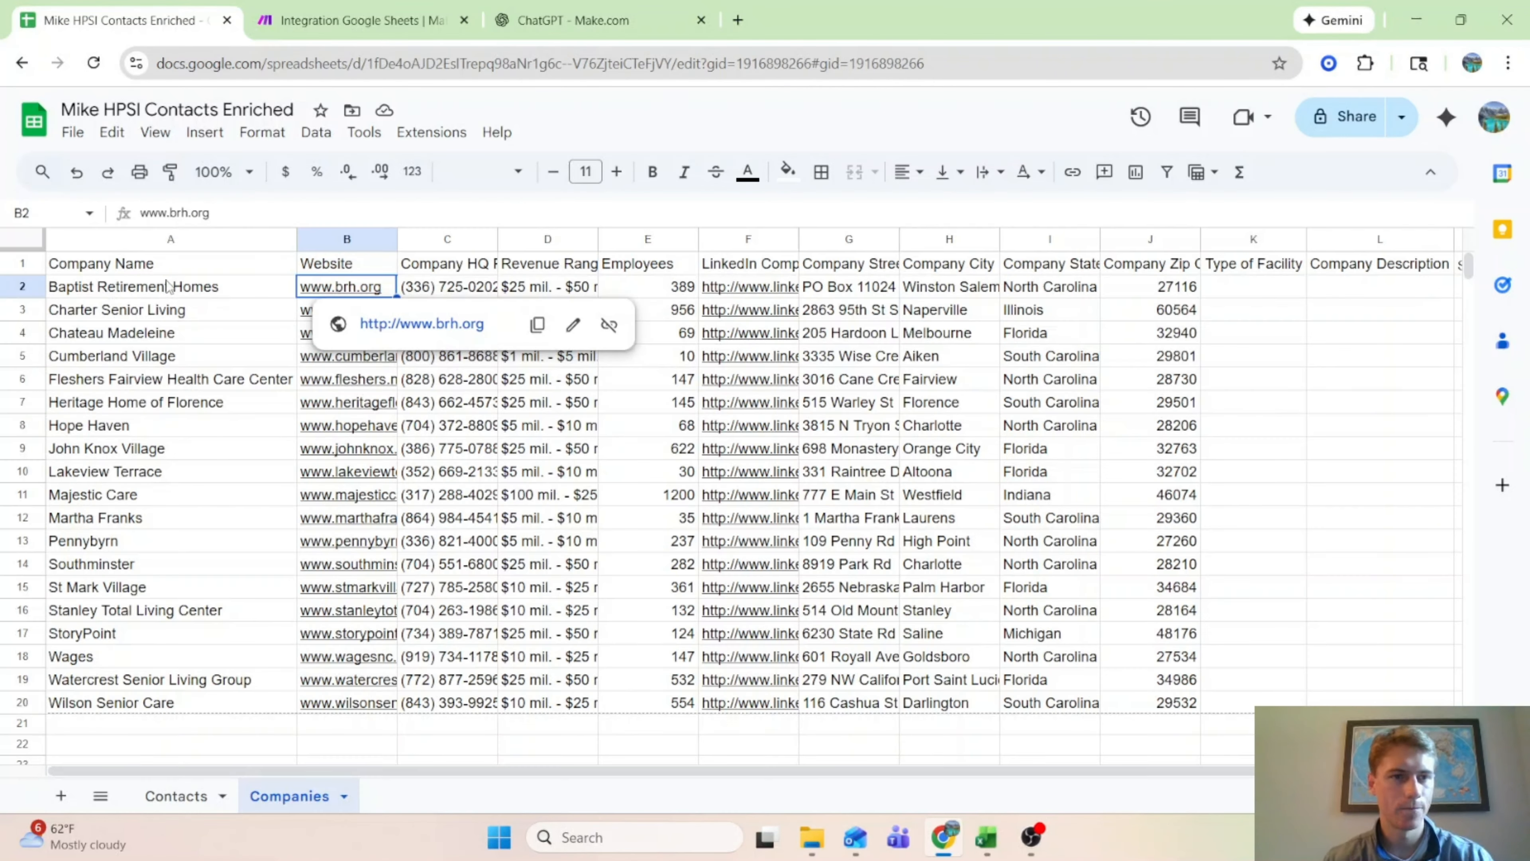
Step: Copy the company name from row 2 of the Companies sheet and search Google for "Baptist Retirement Homes north carolina"
{"action": "left_click", "coordinate": [168, 278]}
{"action": "key", "text": "ctrl+c"}
{"action": "key", "text": "ctrl+t"}
{"action": "key", "text": "ctrl+v"}
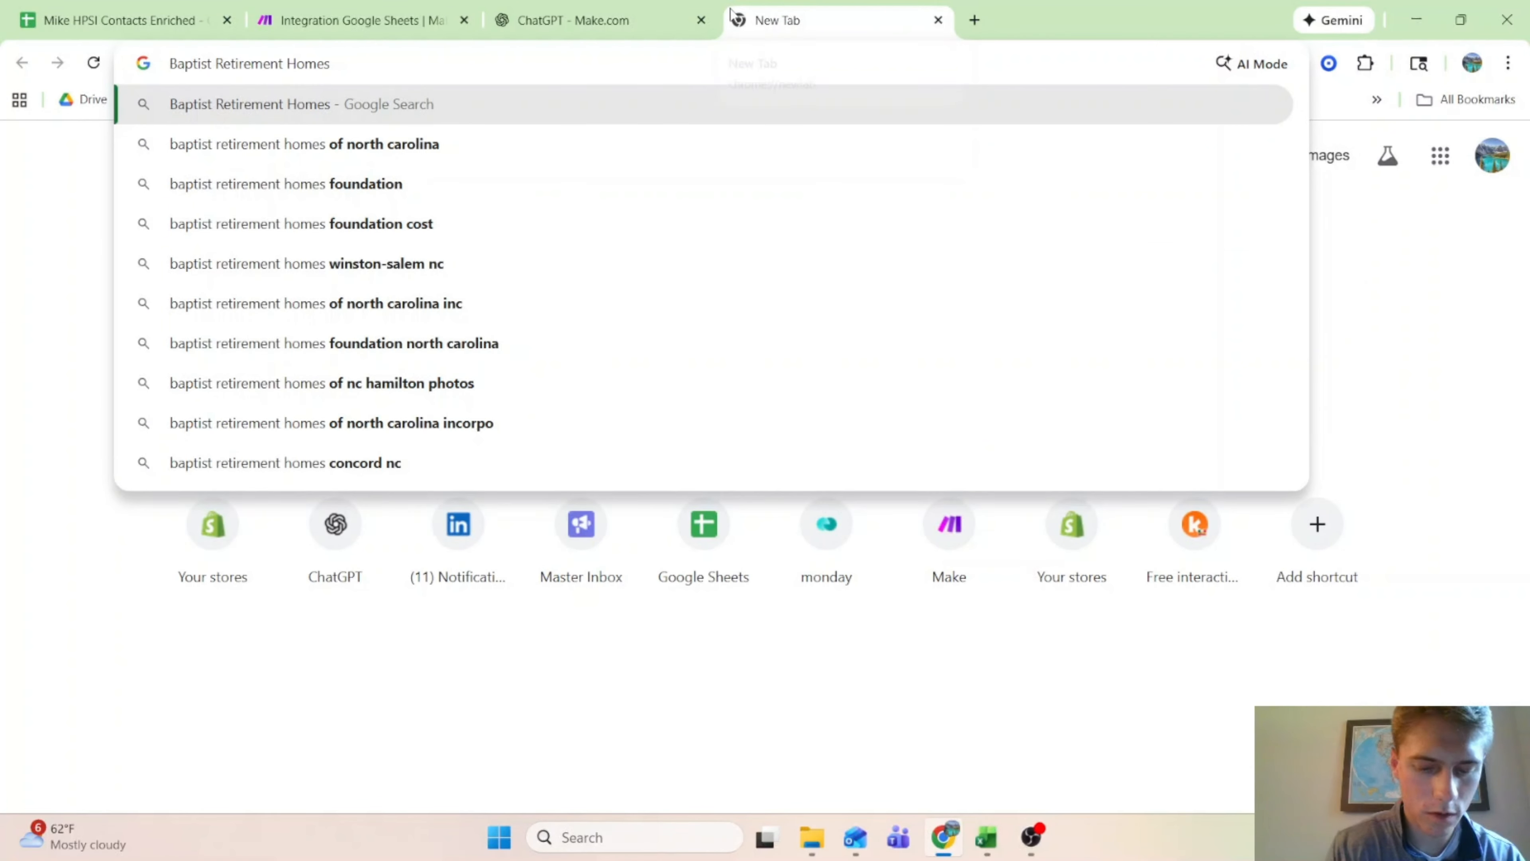
{"action": "type", "text": "north carolina"}
{"action": "key", "text": "Return"}
Step: Look through the search results, try the RetirementHomes.com listing for Baptist Retirement Homes, and close the search tab
{"action": "scroll", "coordinate": [409, 266], "scroll_direction": "down", "scroll_amount": 10}
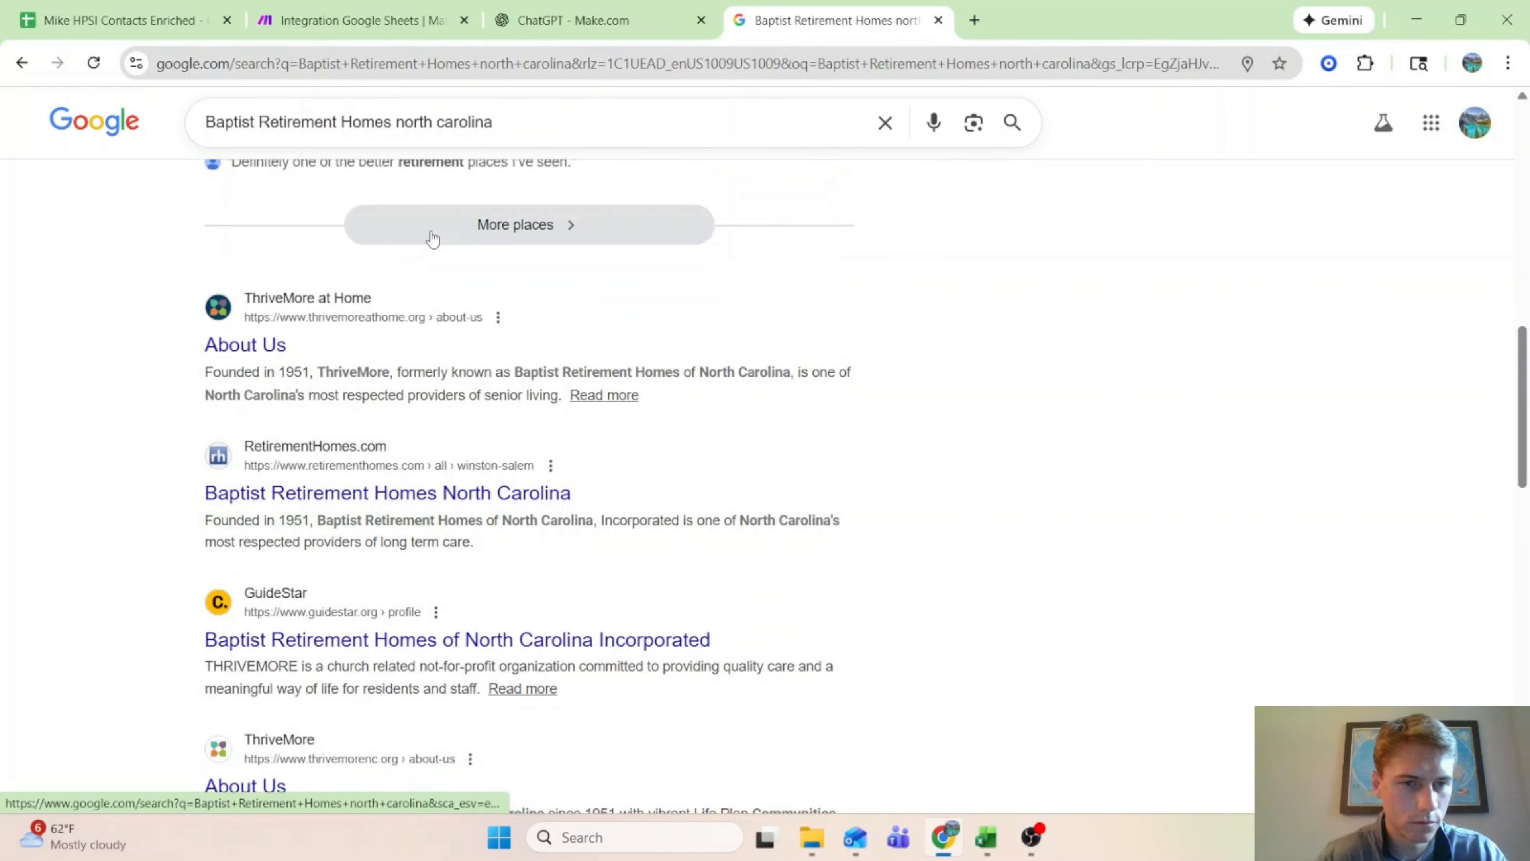
{"action": "scroll", "coordinate": [421, 304], "scroll_direction": "up", "scroll_amount": 4}
{"action": "scroll", "coordinate": [421, 302], "scroll_direction": "down", "scroll_amount": 7}
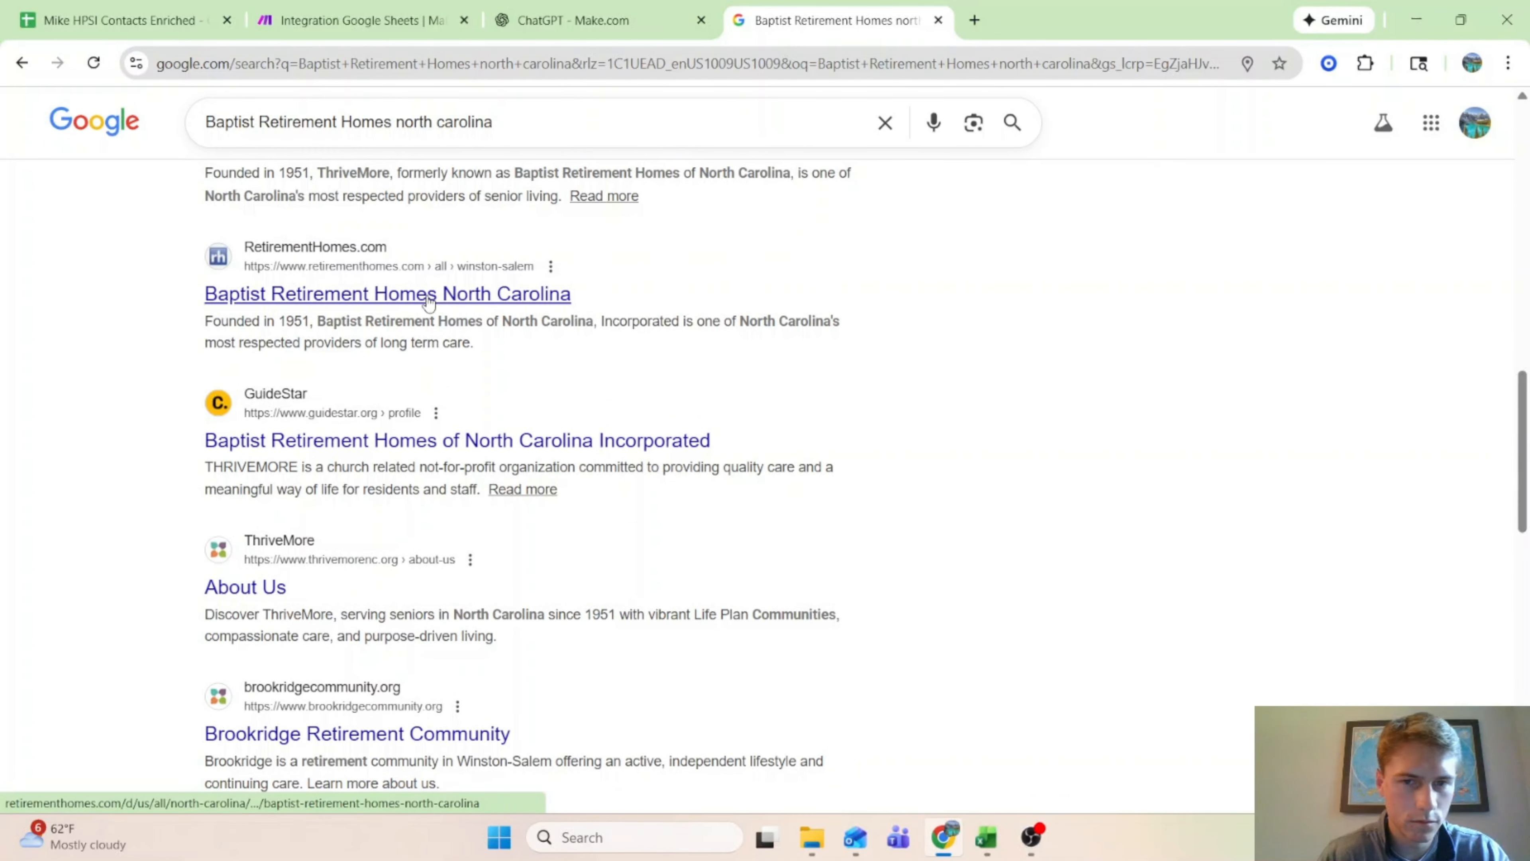
{"action": "left_click", "coordinate": [428, 301]}
{"action": "scroll", "coordinate": [427, 297], "scroll_direction": "down", "scroll_amount": 6}
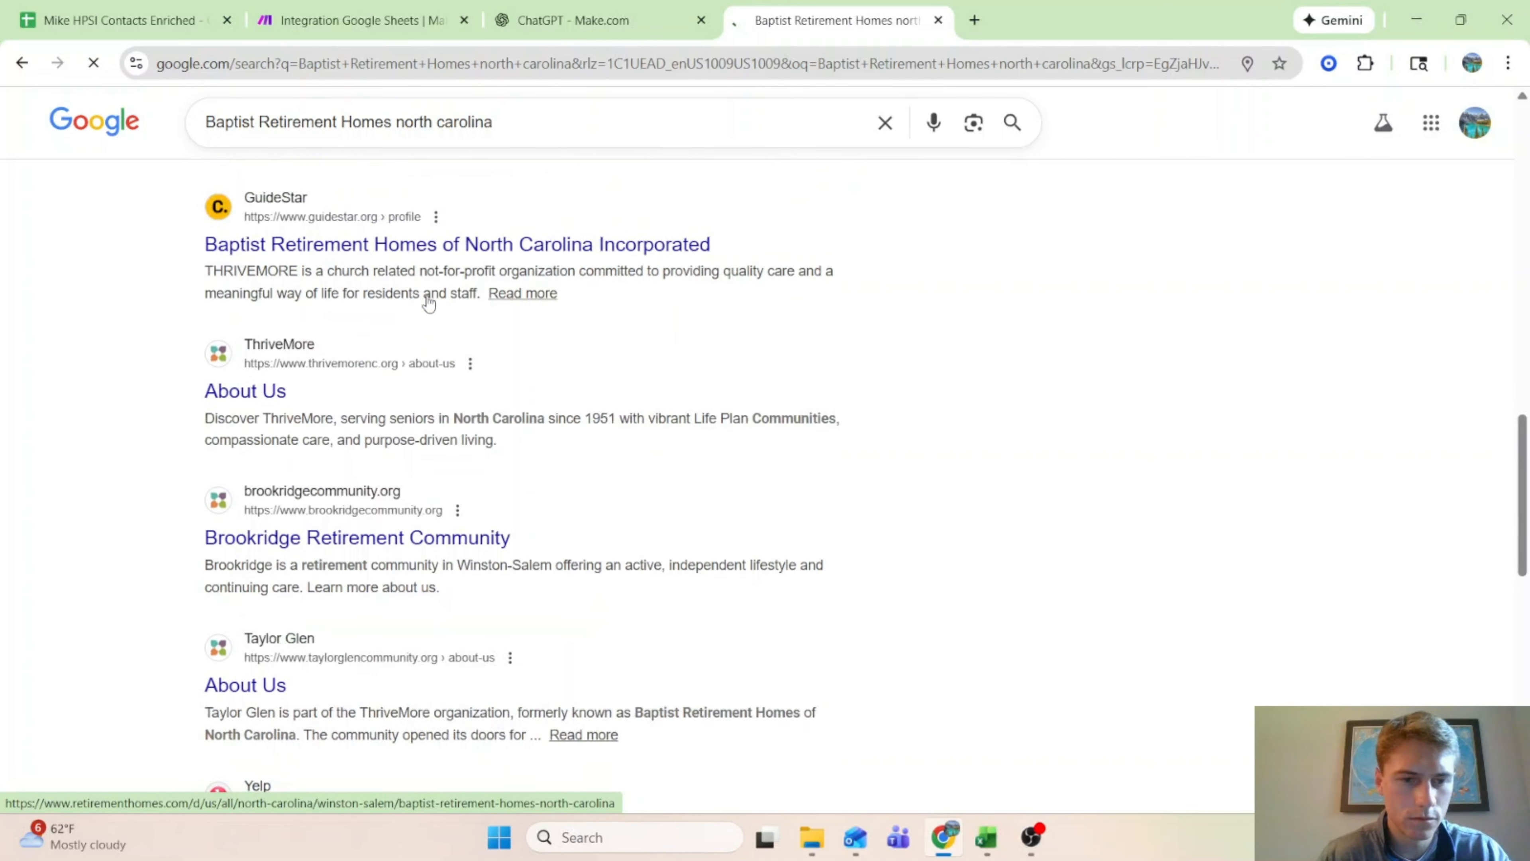
{"action": "scroll", "coordinate": [427, 297], "scroll_direction": "up", "scroll_amount": 6}
{"action": "left_click", "coordinate": [939, 20]}
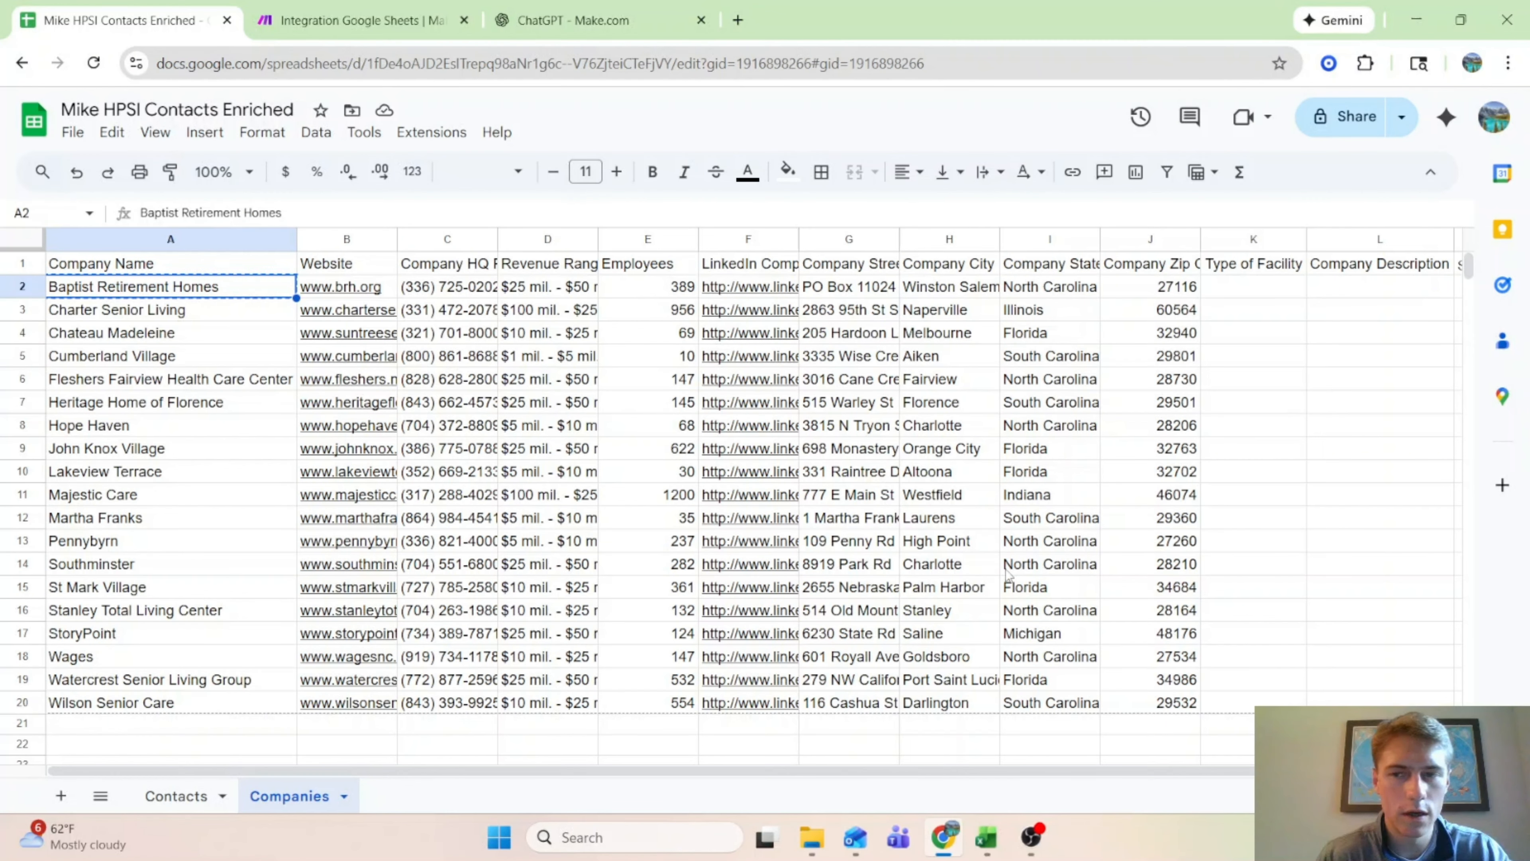
Step: Mark Baptist Retirement Homes as "sent" in the Sent column of row 2 in the Companies sheet
{"action": "scroll", "coordinate": [747, 723], "scroll_direction": "right", "scroll_amount": 3}
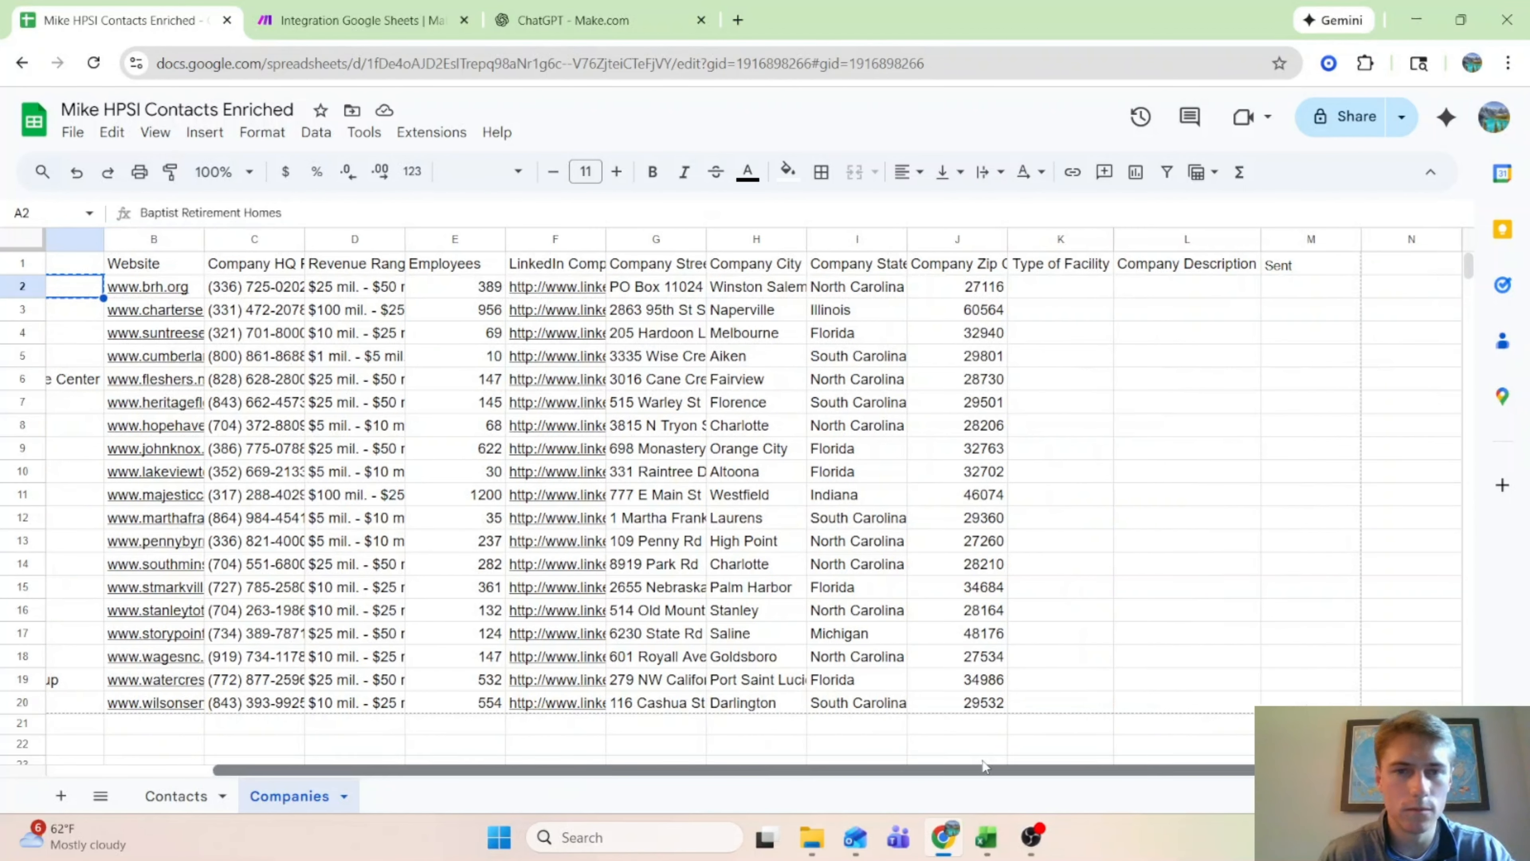
{"action": "left_click", "coordinate": [1325, 287]}
{"action": "type", "text": "Sent"}
{"action": "key", "text": "Return"}
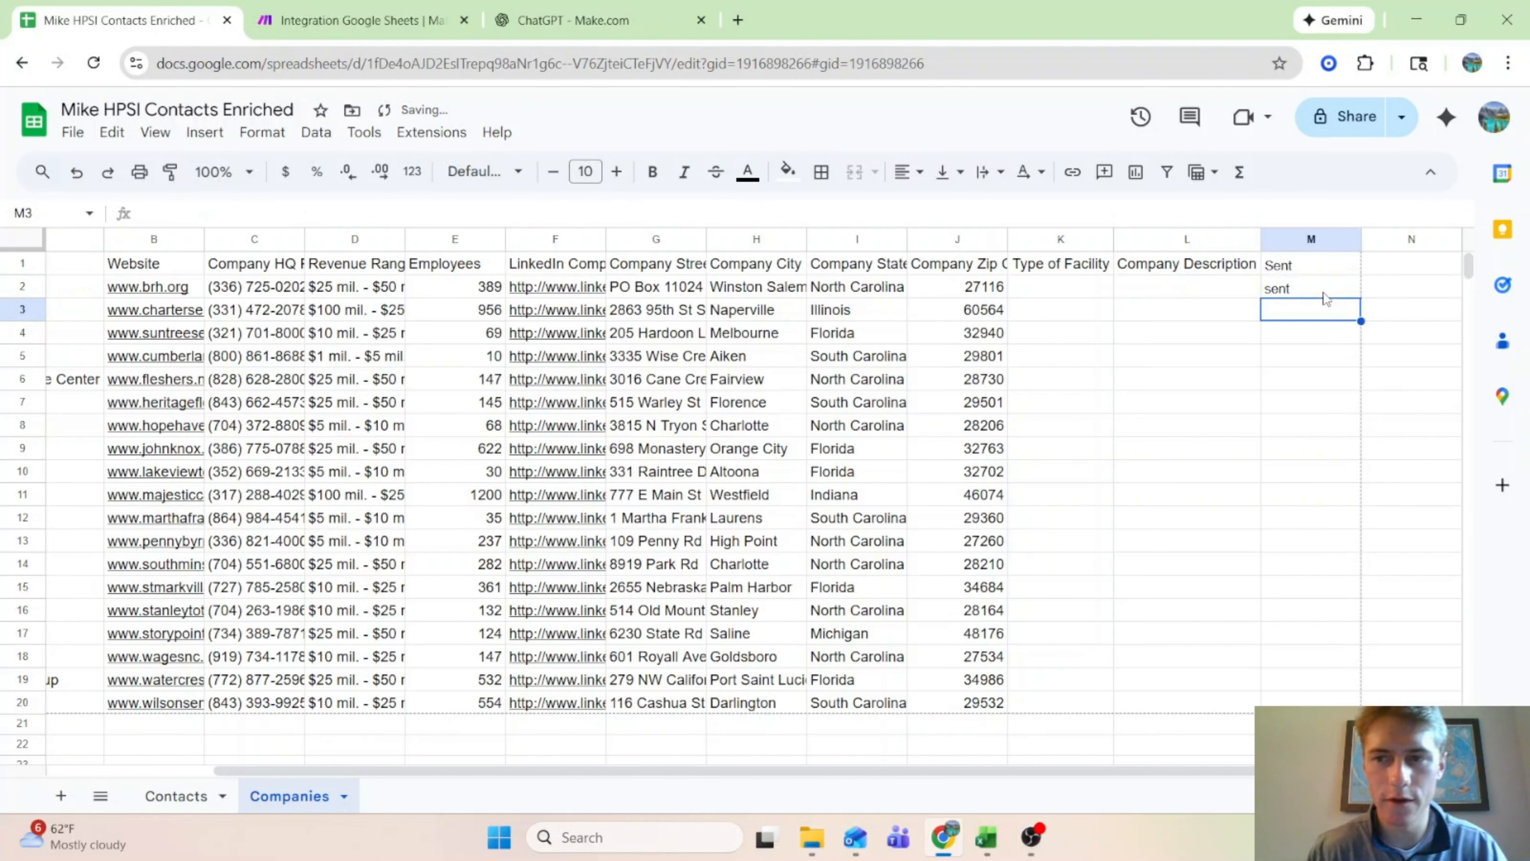
Step: Run the Make scenario once and examine the Google Sheets and Make AI Web Search module outputs
{"action": "left_click", "coordinate": [362, 20]}
{"action": "left_click", "coordinate": [741, 625]}
{"action": "left_click", "coordinate": [538, 783]}
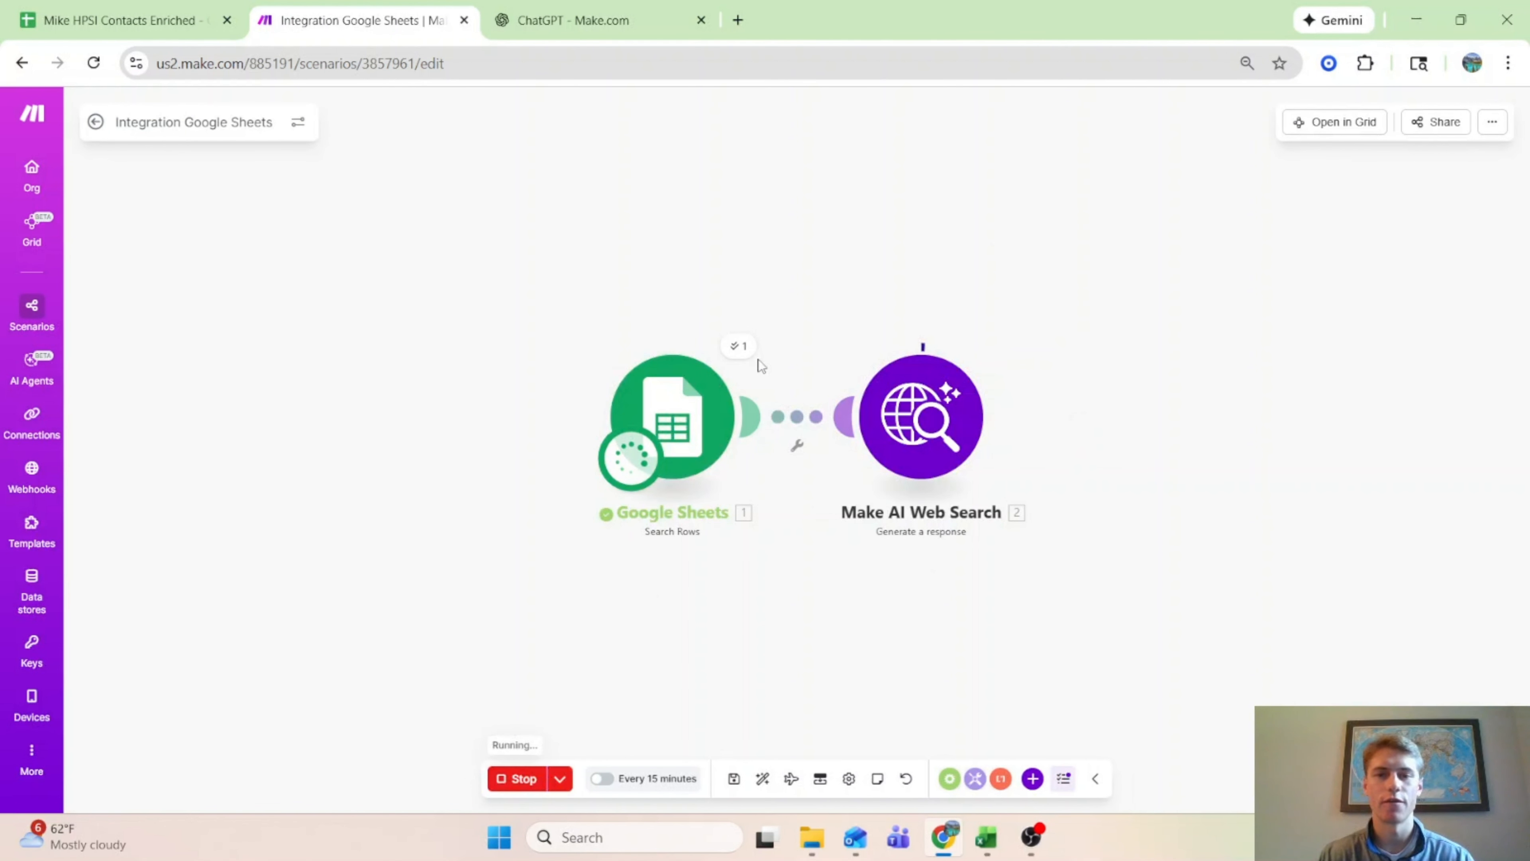
{"action": "left_click", "coordinate": [742, 346]}
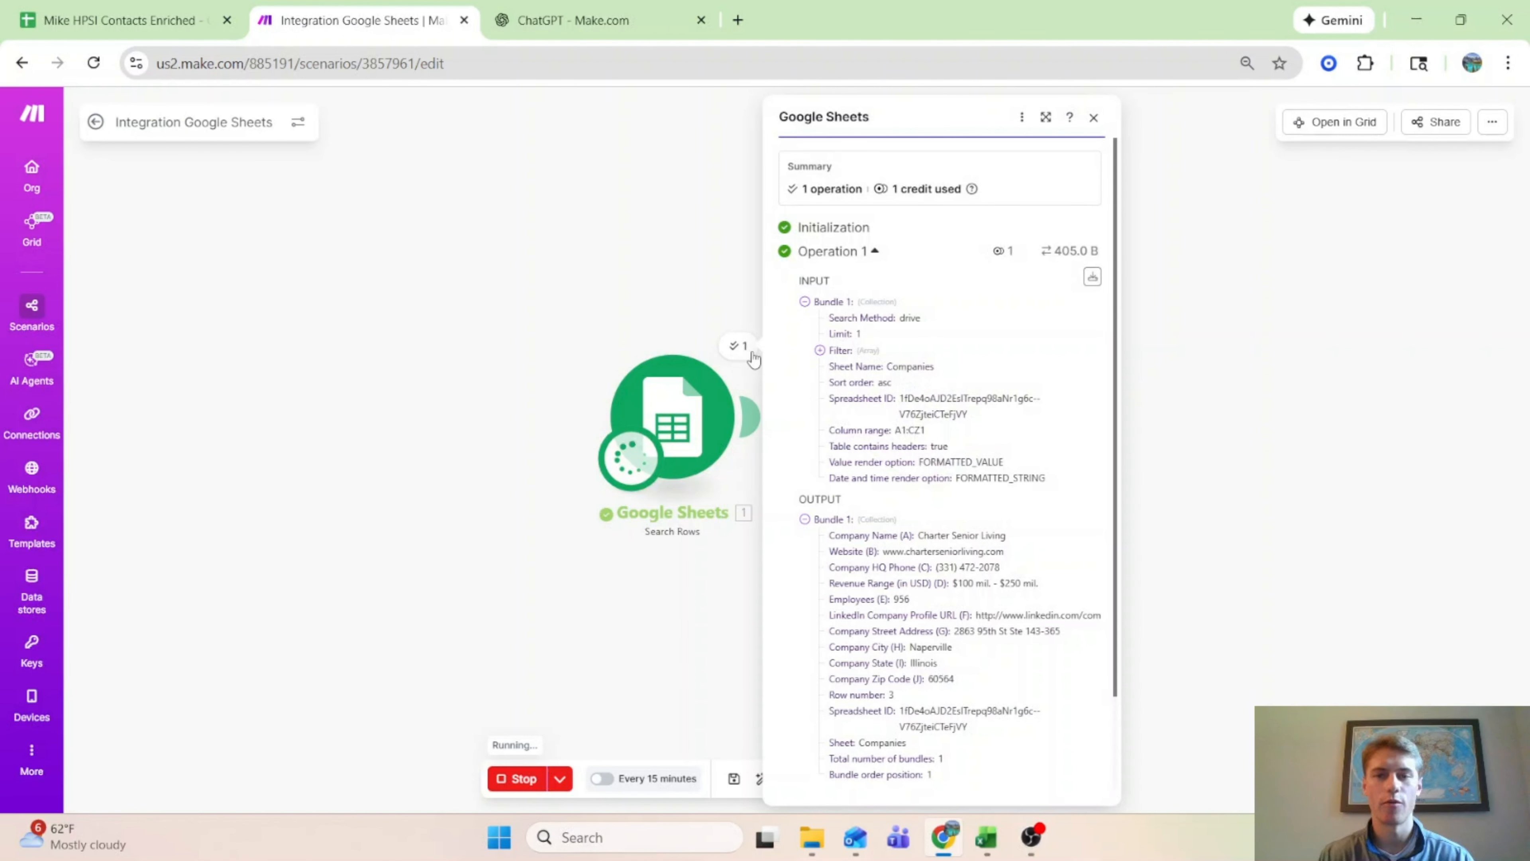
{"action": "left_click", "coordinate": [642, 704]}
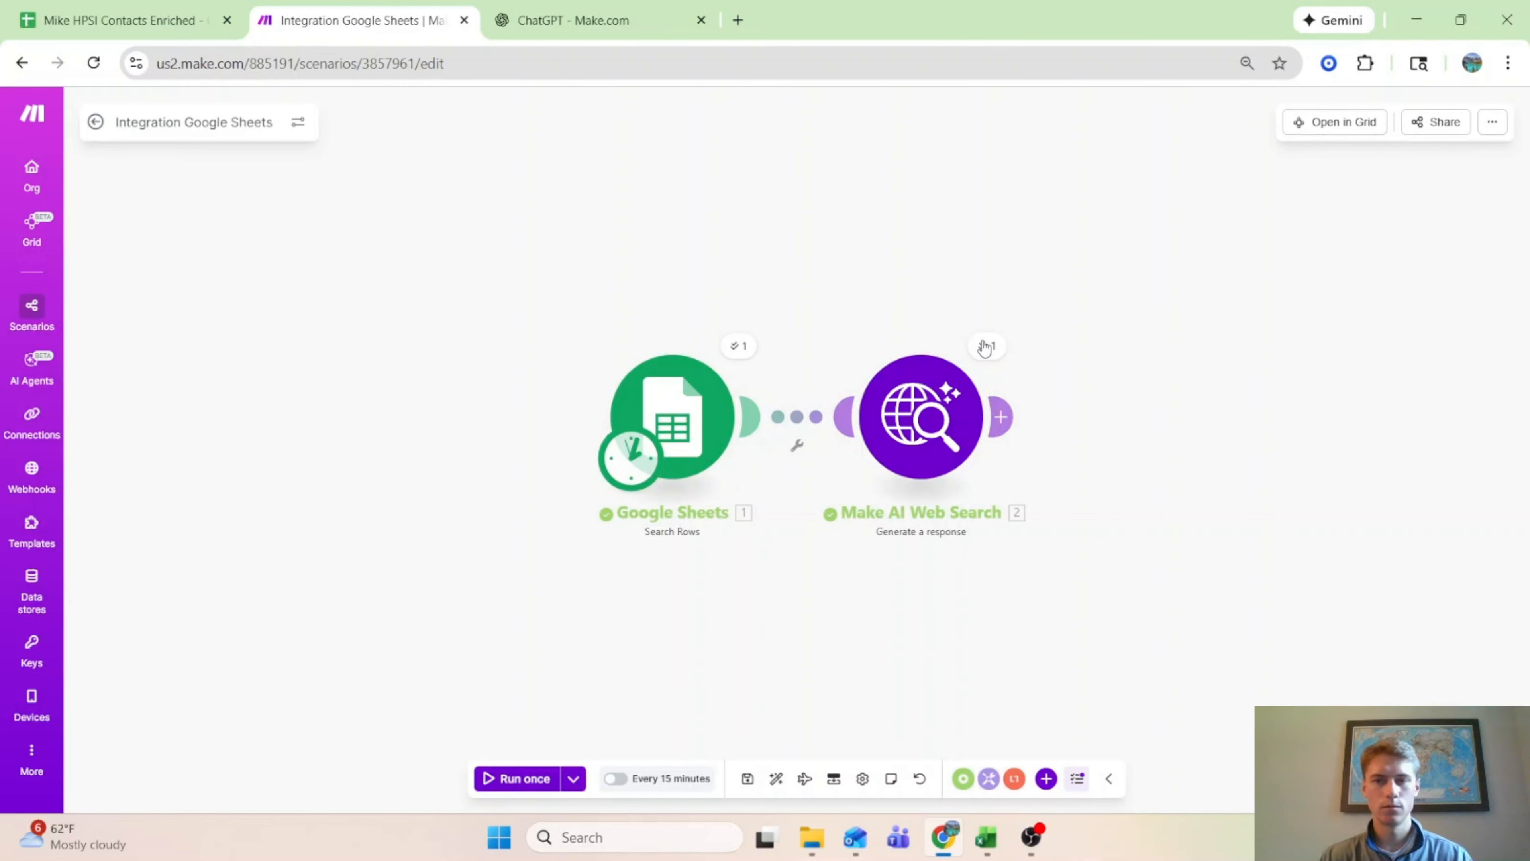
{"action": "left_click", "coordinate": [985, 347]}
{"action": "left_click", "coordinate": [1067, 416]}
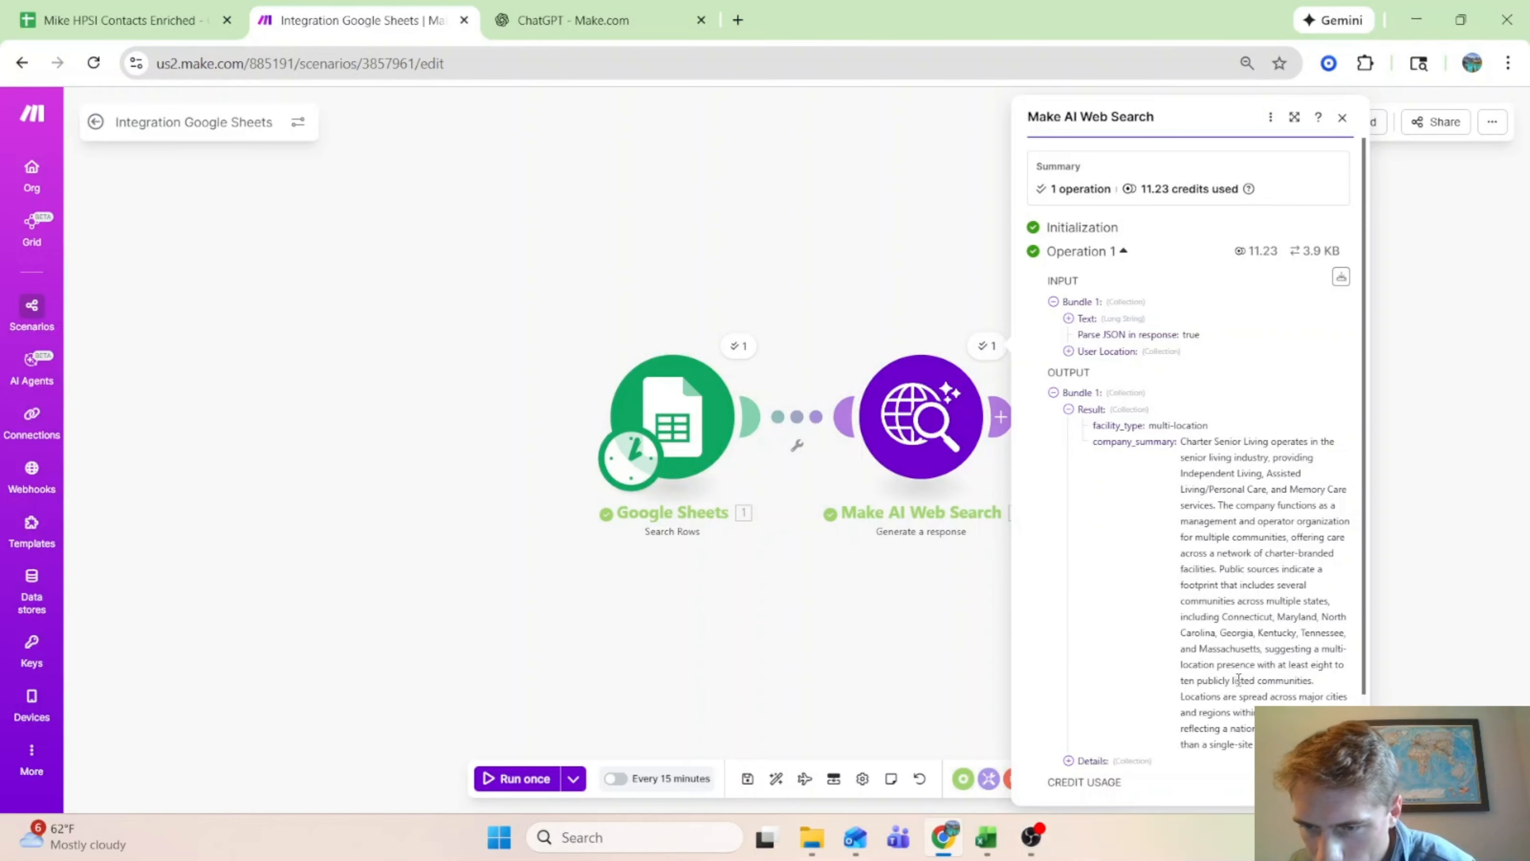
Step: Open the Charter Senior Living website from its link in the Companies sheet and look through the home page
{"action": "left_click", "coordinate": [121, 20]}
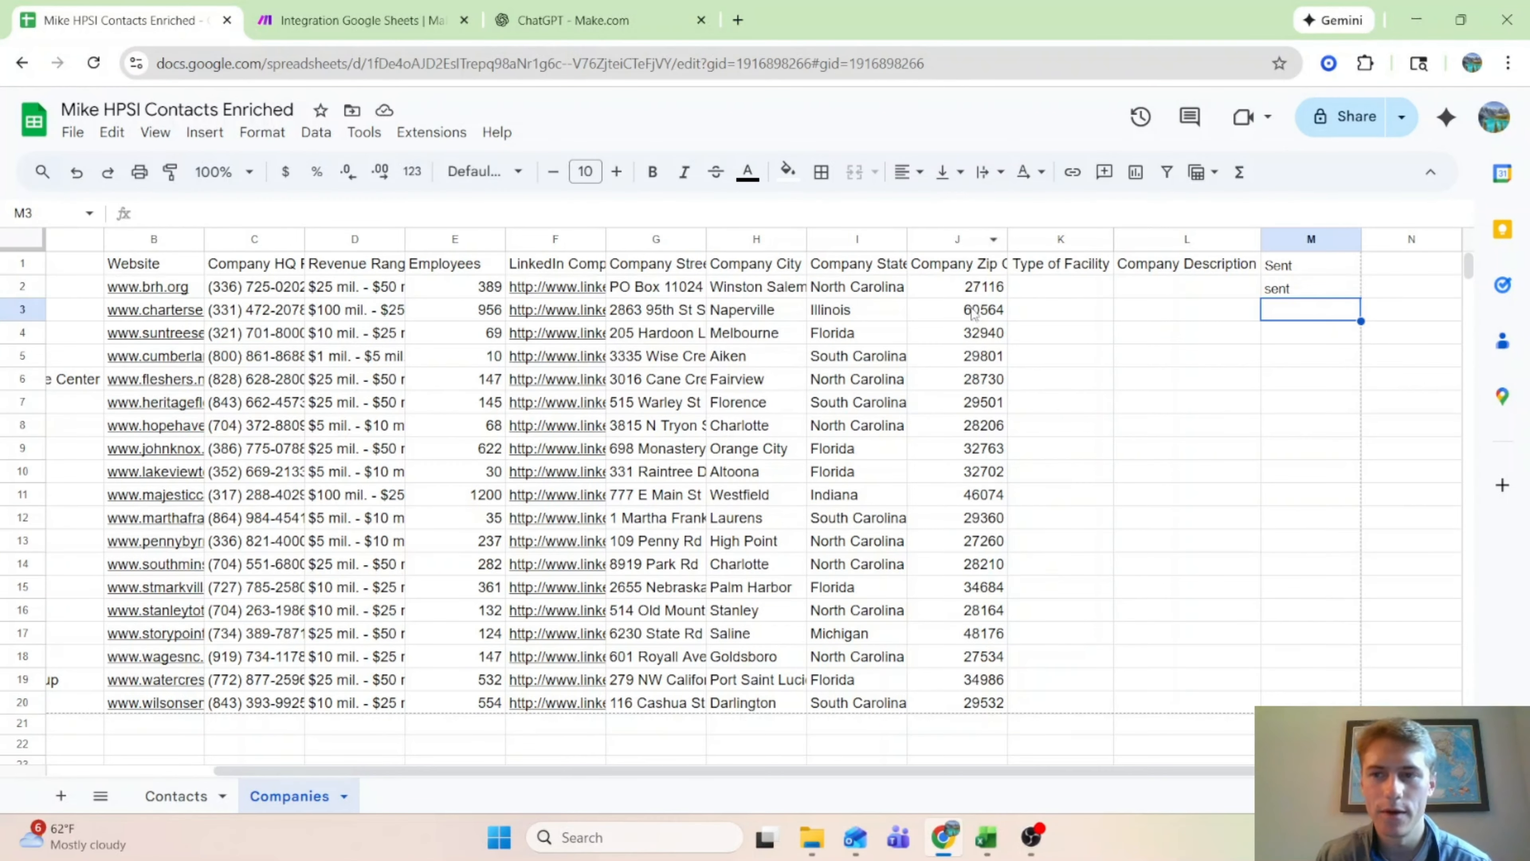
{"action": "left_click", "coordinate": [149, 318]}
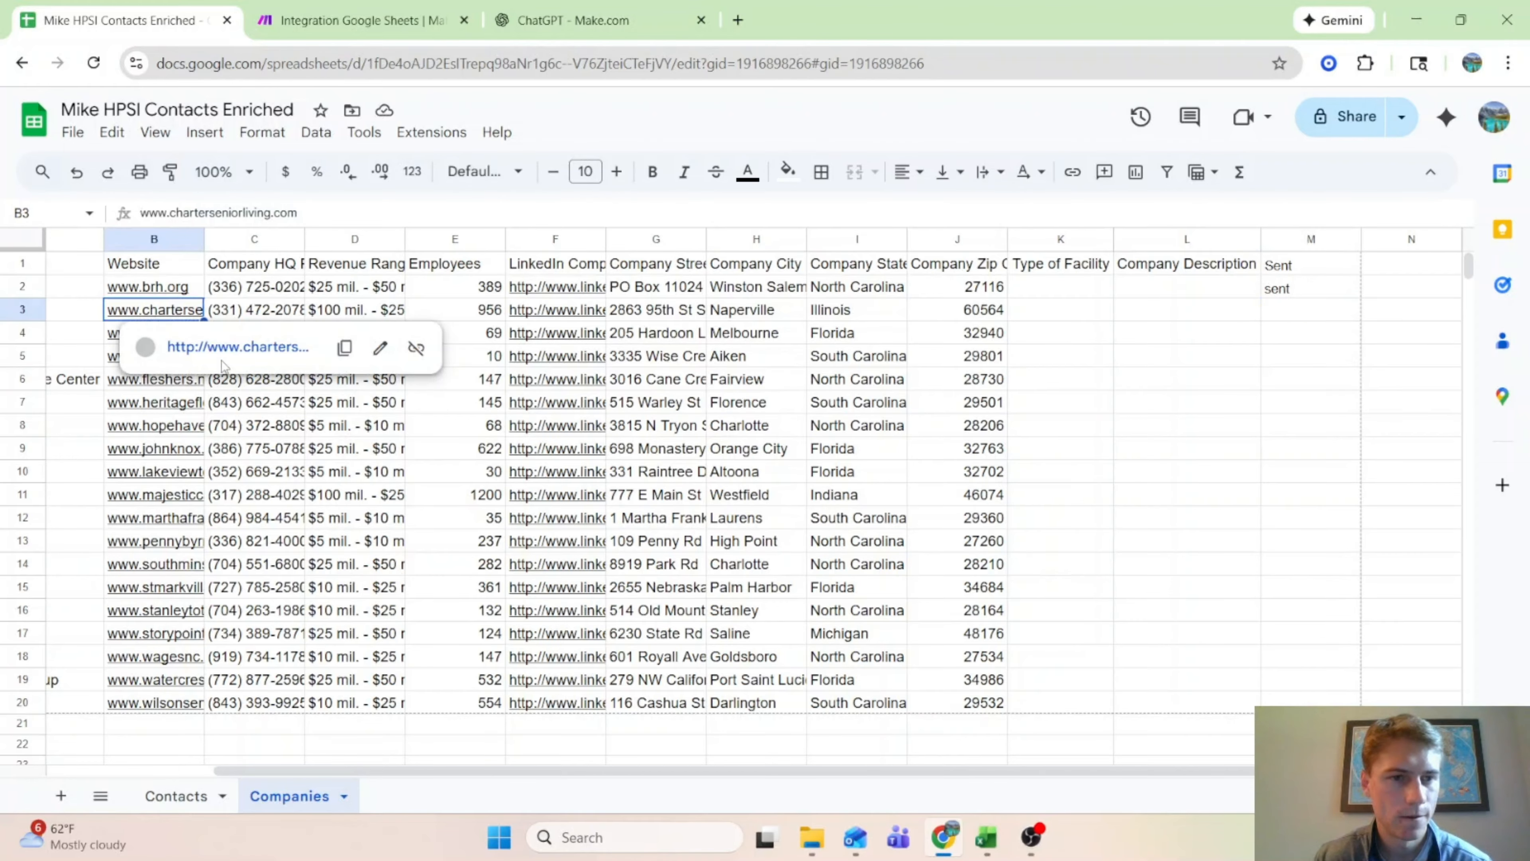
{"action": "left_click", "coordinate": [230, 349]}
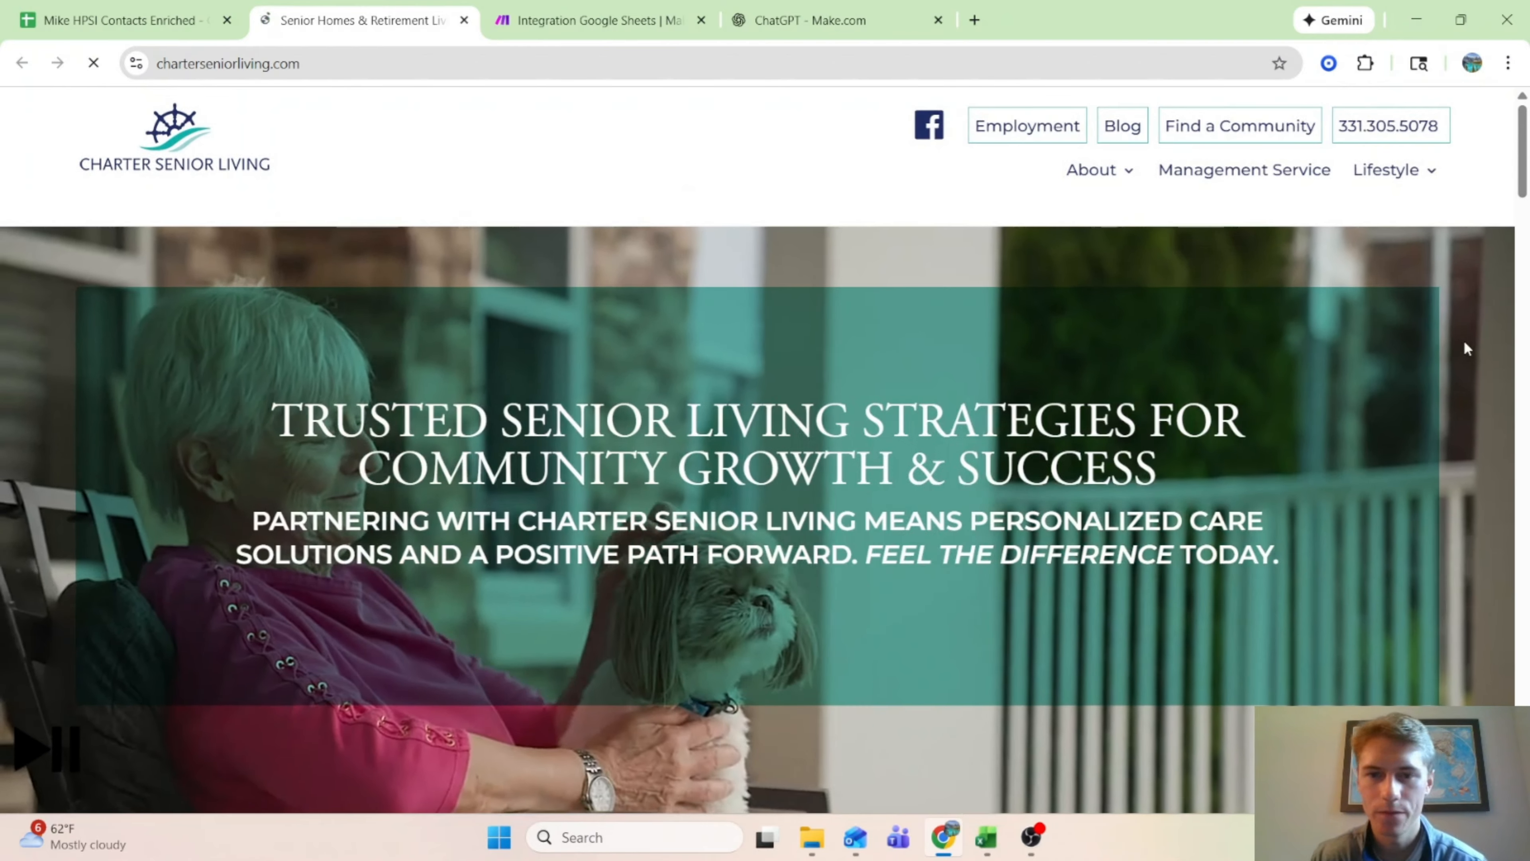
{"action": "scroll", "coordinate": [1453, 360], "scroll_direction": "down", "scroll_amount": 20}
{"action": "scroll", "coordinate": [1212, 445], "scroll_direction": "up", "scroll_amount": 10}
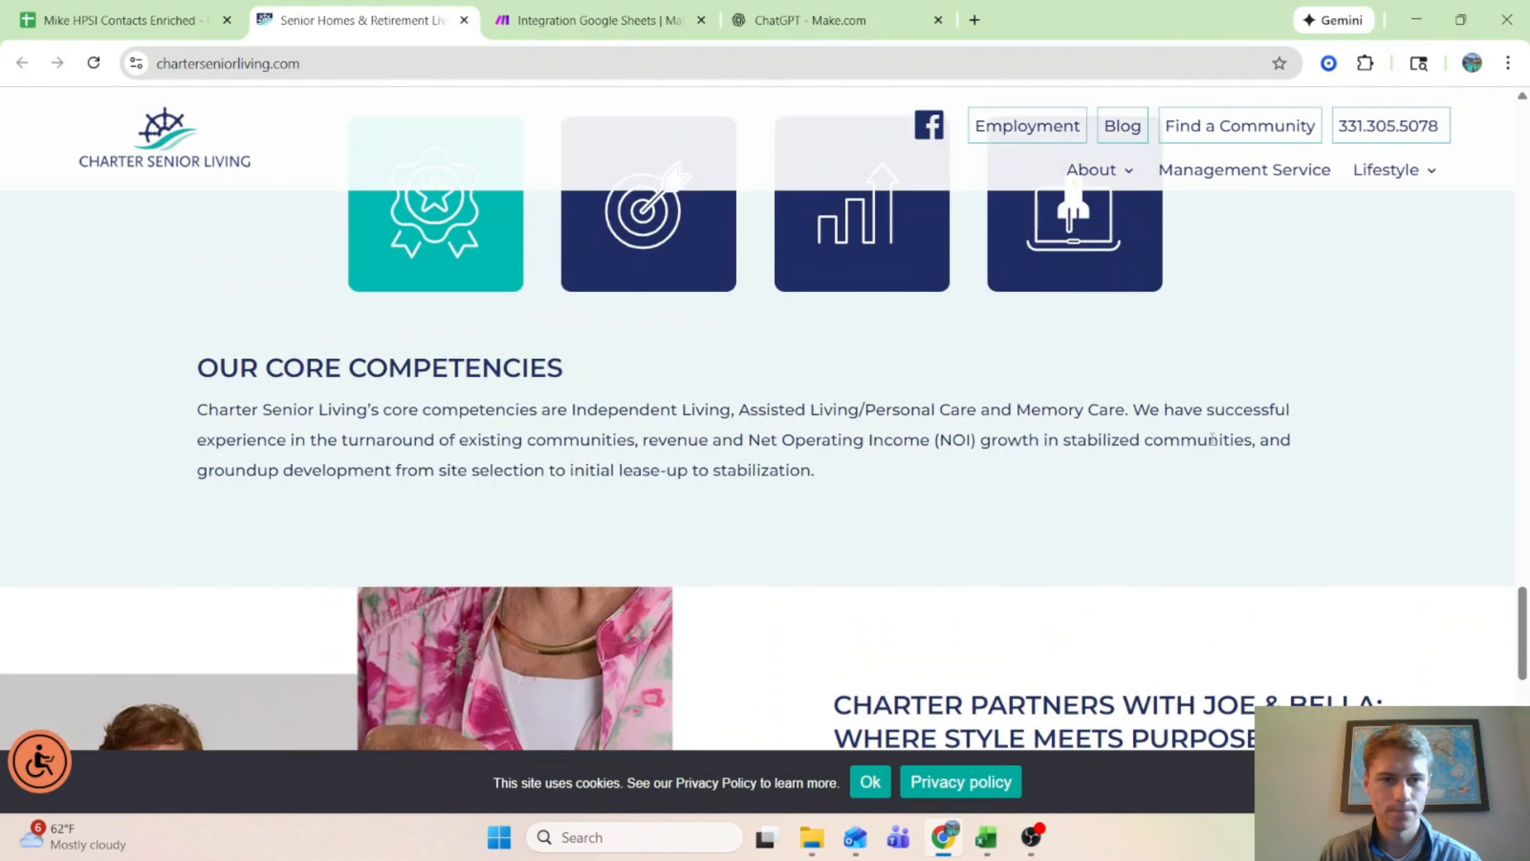
Step: Open the Independent Living page of the Charter Senior Living website and look through it for community information
{"action": "mouse_move", "coordinate": [1392, 170]}
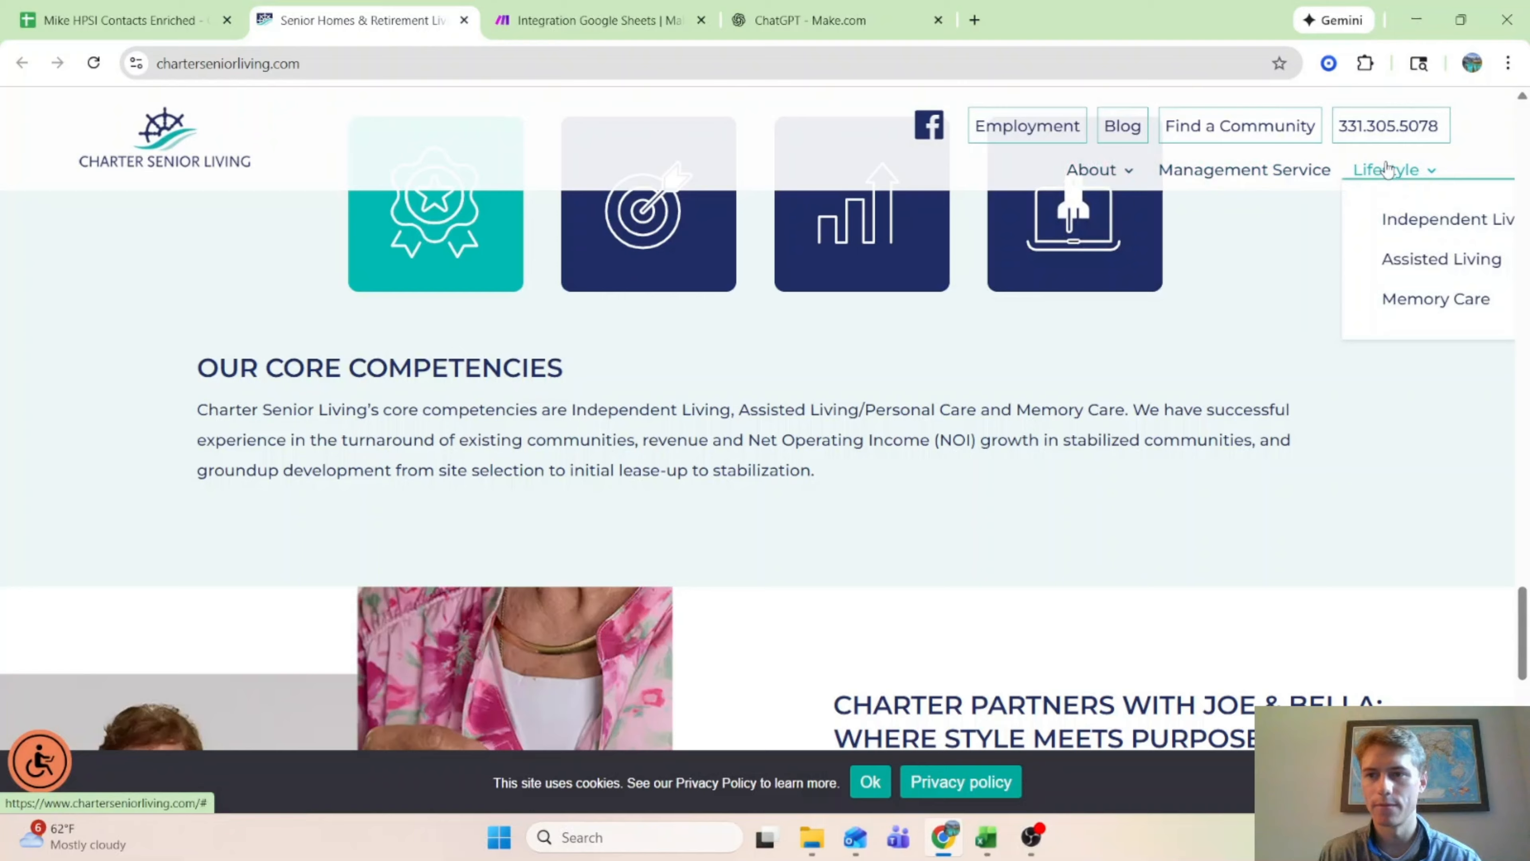
{"action": "left_click", "coordinate": [1434, 225]}
{"action": "scroll", "coordinate": [1407, 248], "scroll_direction": "down", "scroll_amount": 15}
{"action": "scroll", "coordinate": [1408, 248], "scroll_direction": "up", "scroll_amount": 6}
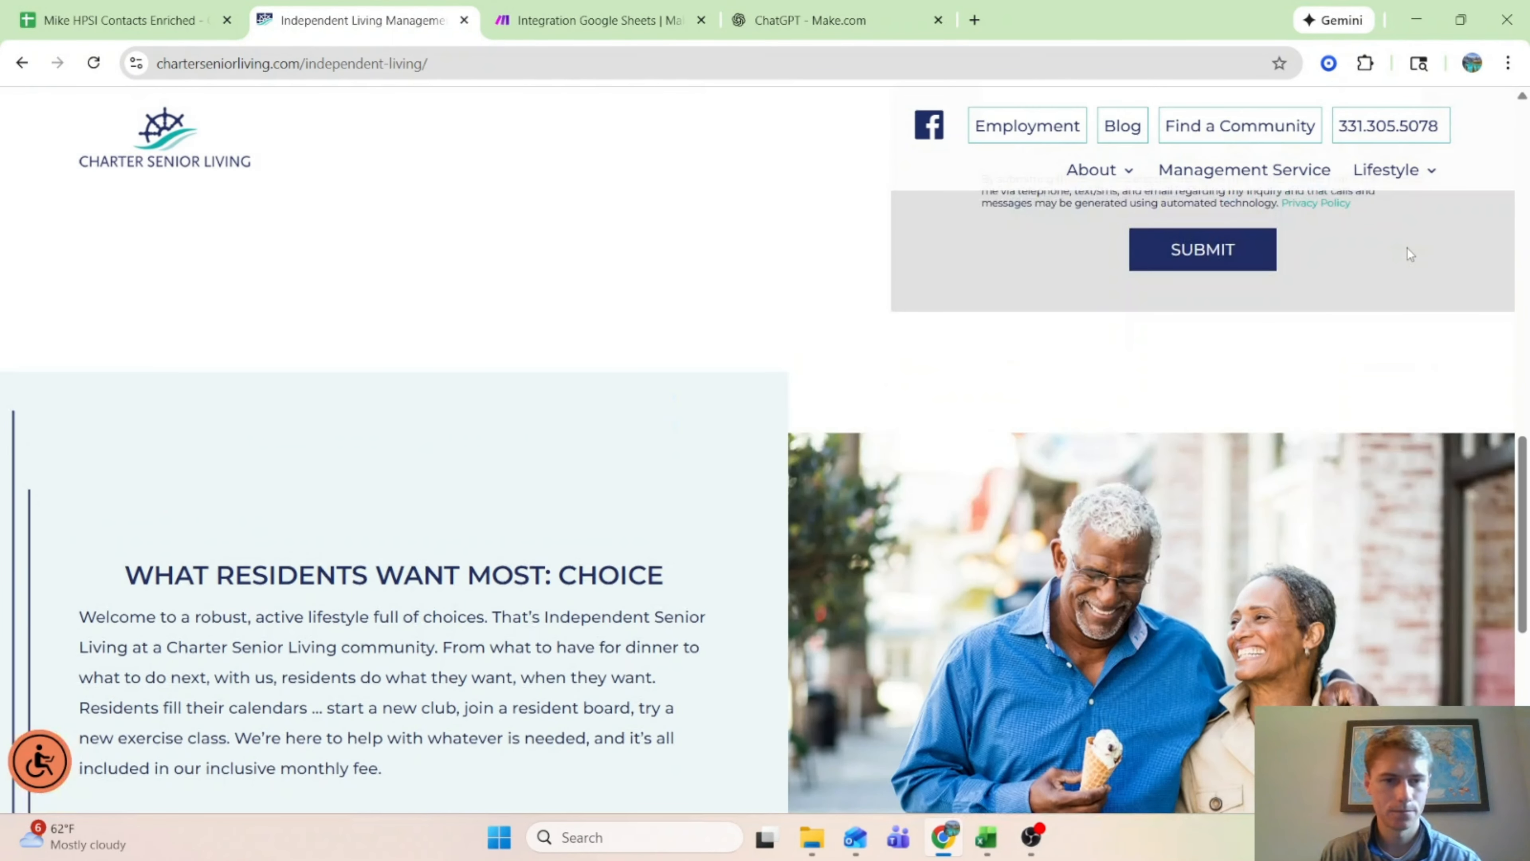
{"action": "scroll", "coordinate": [469, 518], "scroll_direction": "up", "scroll_amount": 5}
{"action": "scroll", "coordinate": [470, 519], "scroll_direction": "down", "scroll_amount": 3}
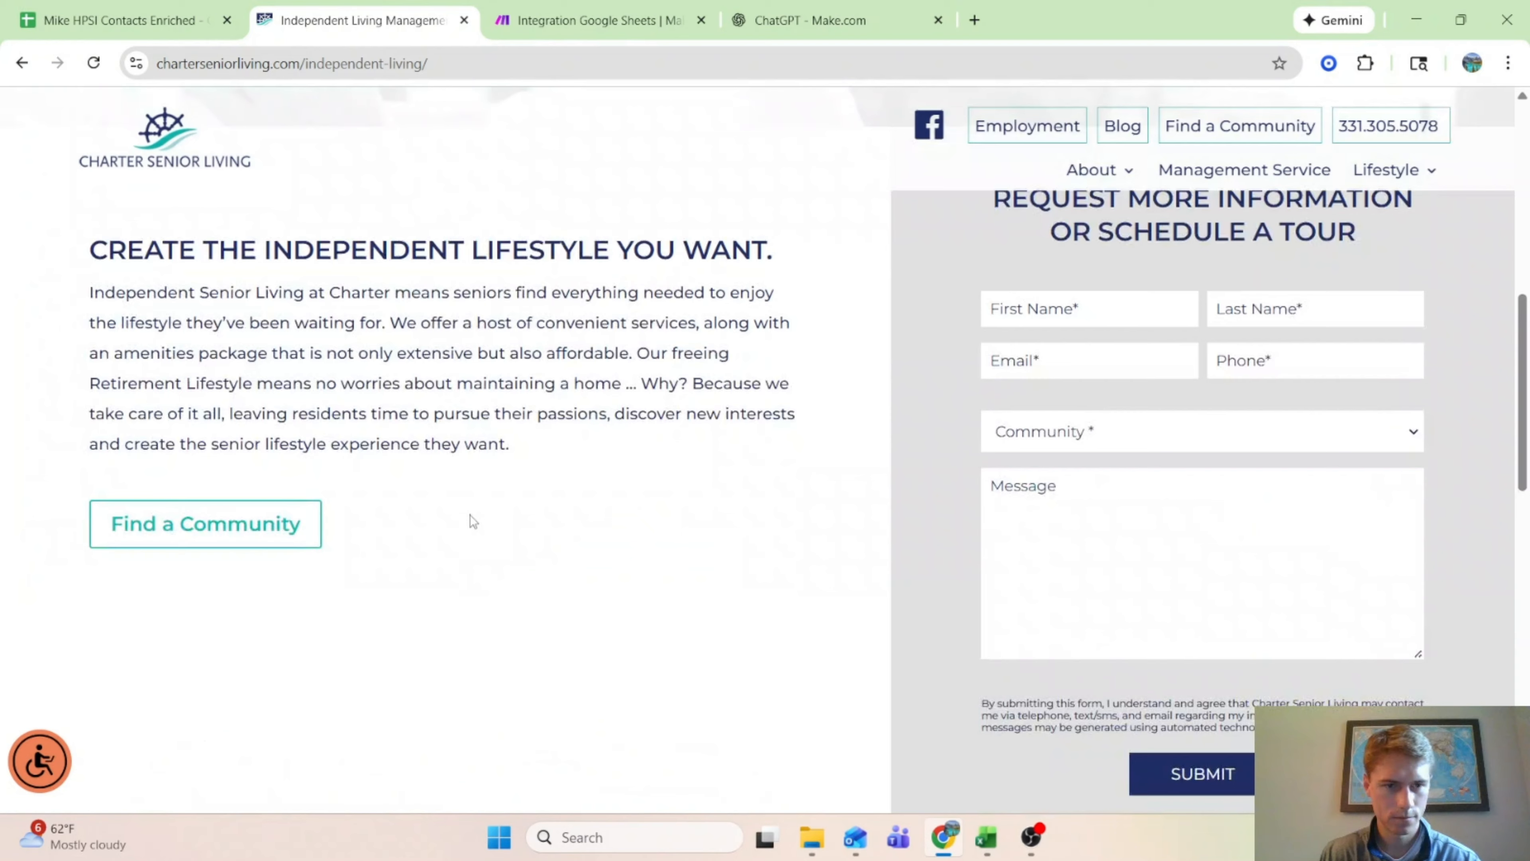
Step: Open the Find a Community page and examine the community list and the map of locations
{"action": "left_click", "coordinate": [273, 539]}
{"action": "scroll", "coordinate": [273, 538], "scroll_direction": "down", "scroll_amount": 4}
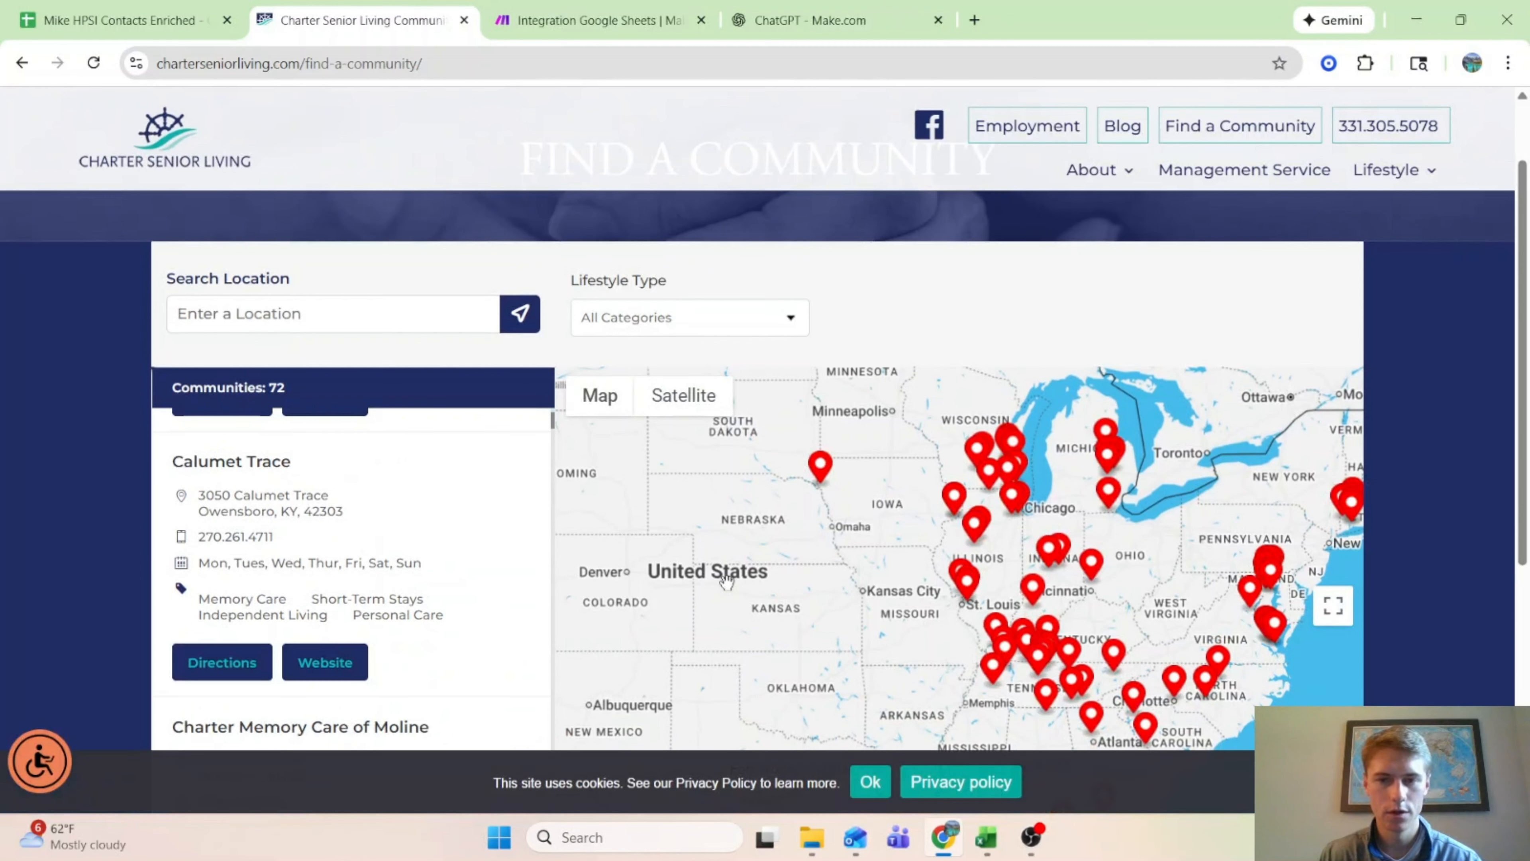
{"action": "scroll", "coordinate": [727, 581], "scroll_direction": "down", "scroll_amount": 2}
{"action": "left_click_drag", "start_coordinate": [845, 499], "coordinate": [824, 510]}
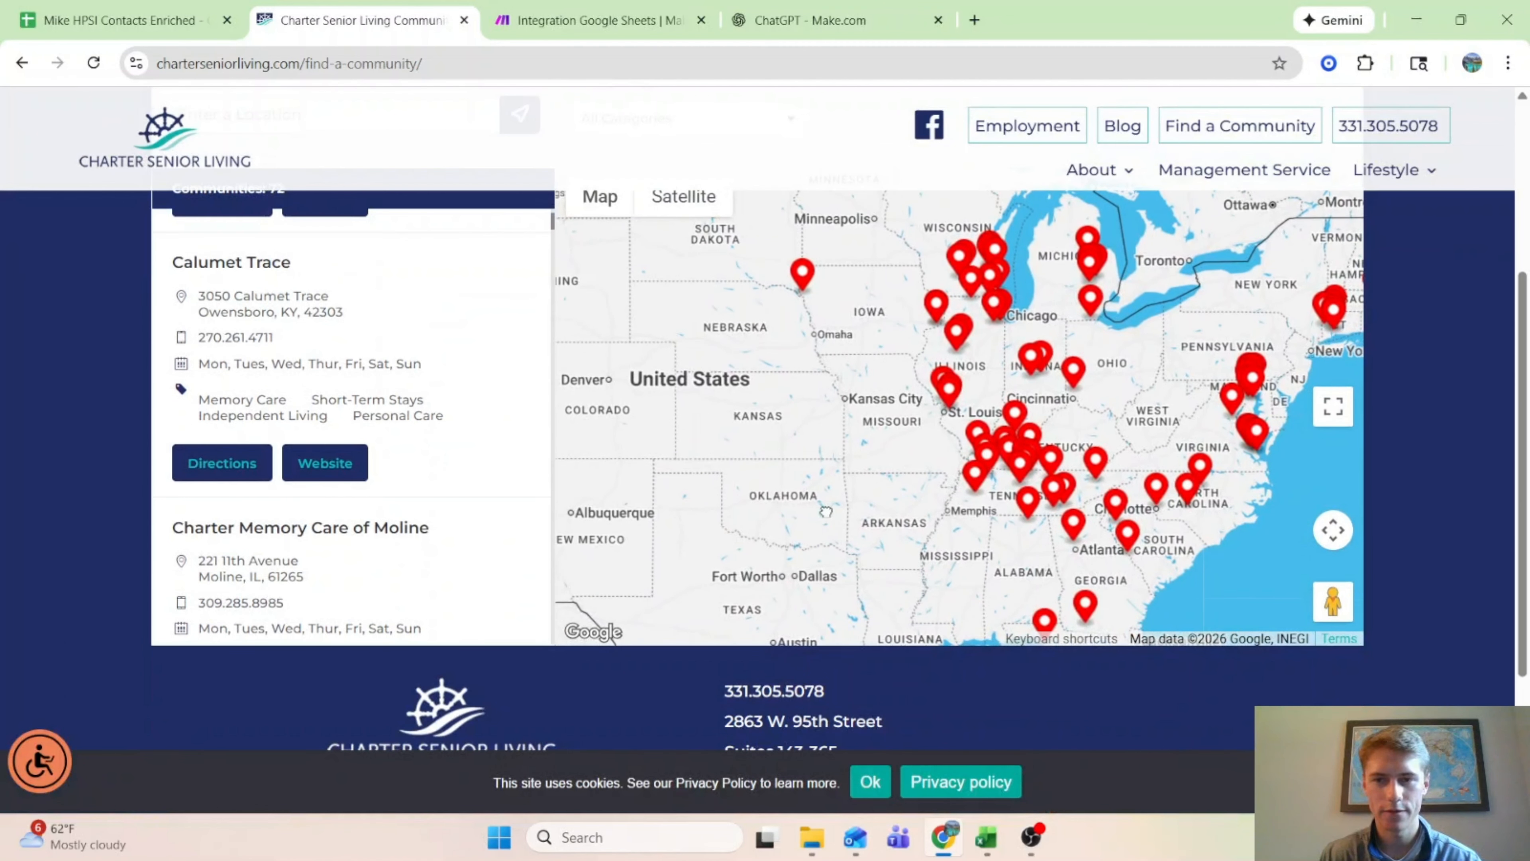
{"action": "left_click_drag", "start_coordinate": [1126, 448], "coordinate": [1103, 423]}
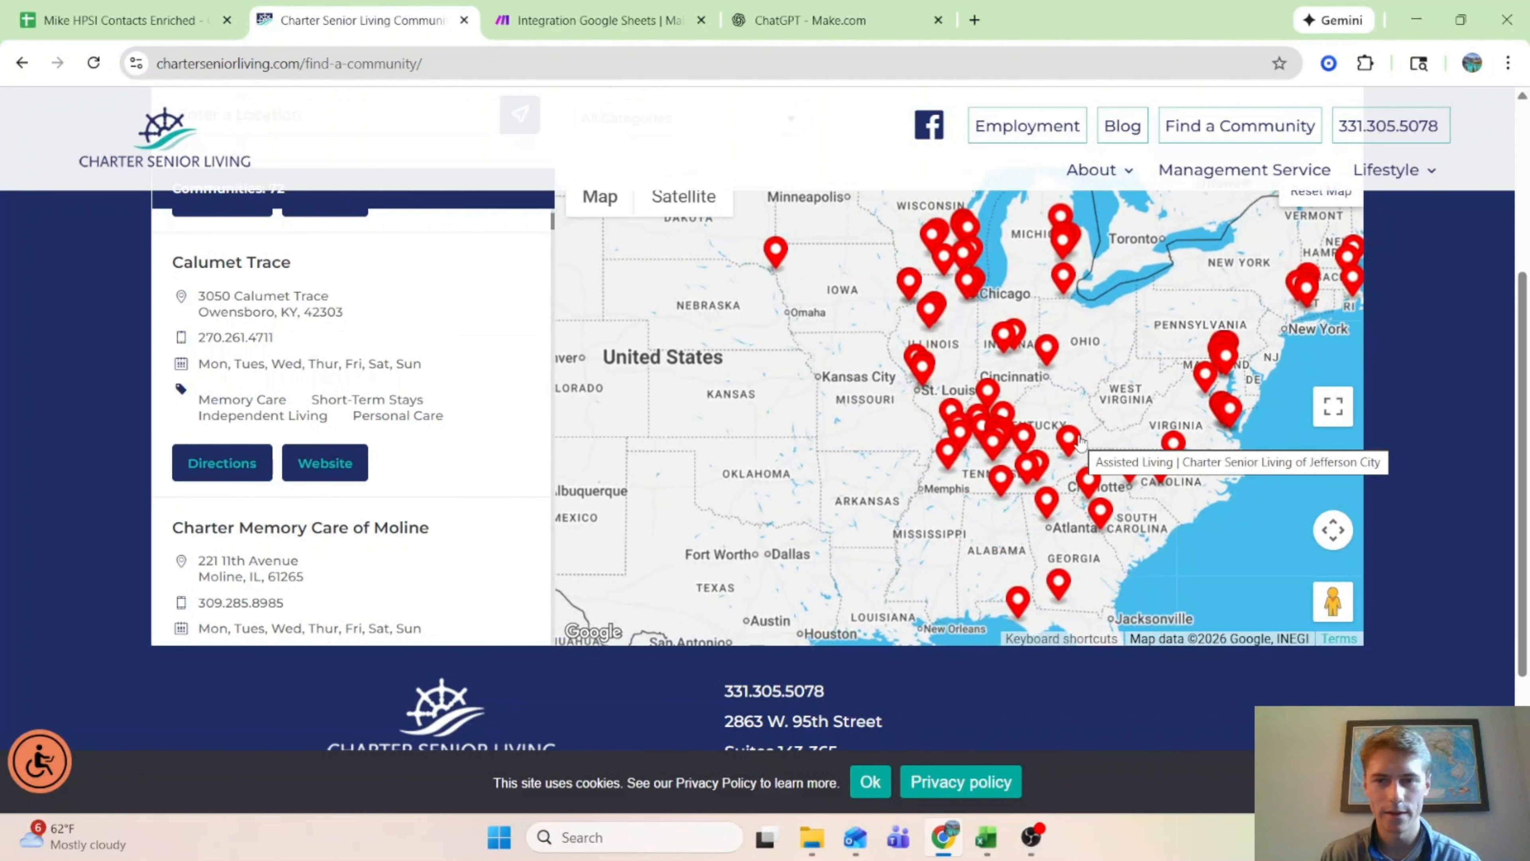
{"action": "scroll", "coordinate": [82, 557], "scroll_direction": "up", "scroll_amount": 5}
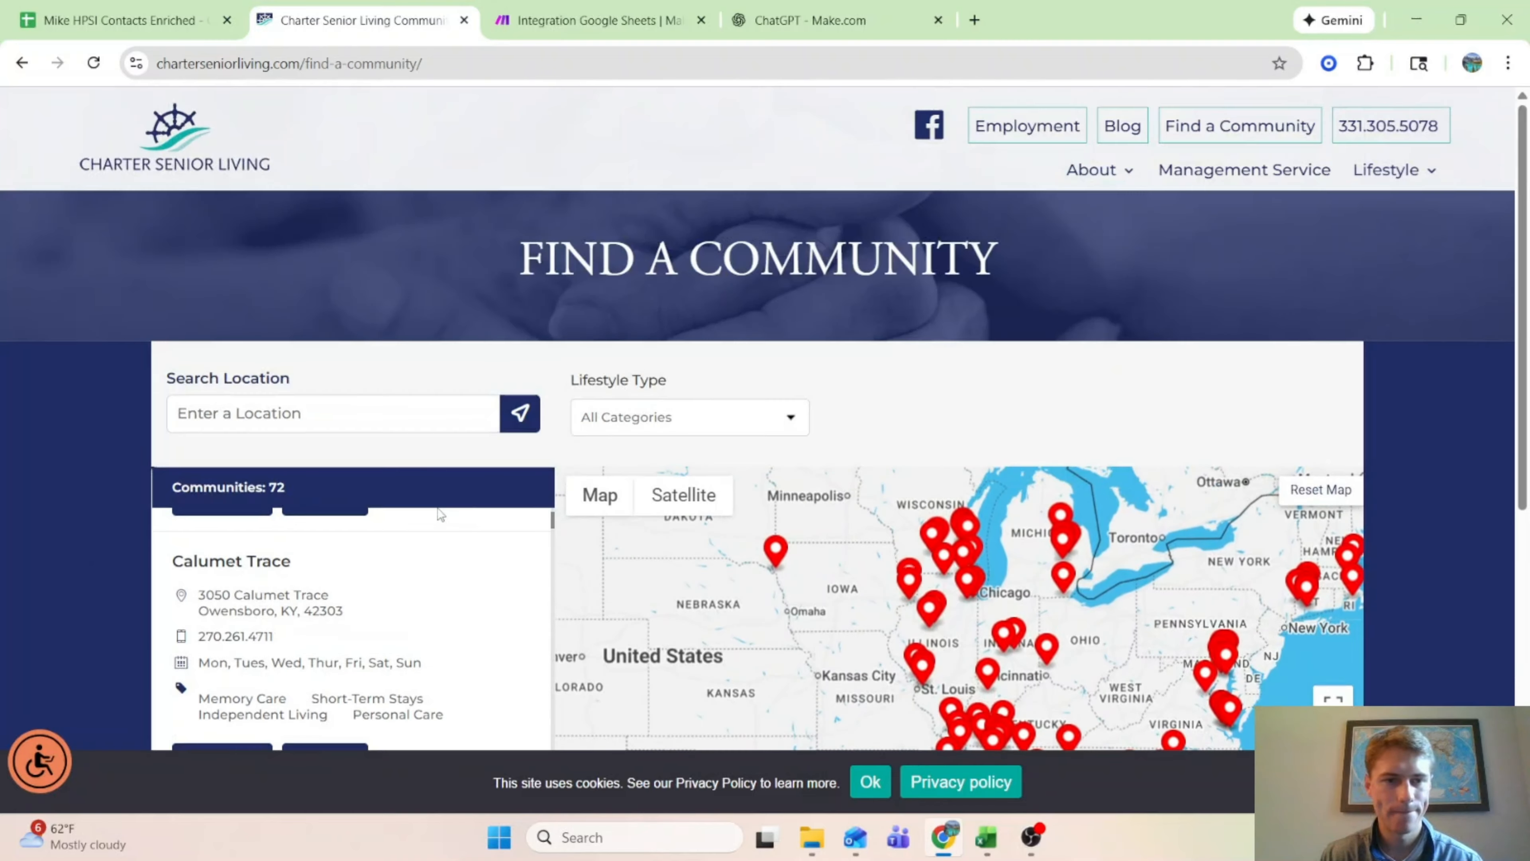
{"action": "scroll", "coordinate": [440, 514], "scroll_direction": "up", "scroll_amount": 2}
{"action": "scroll", "coordinate": [440, 513], "scroll_direction": "down", "scroll_amount": 8}
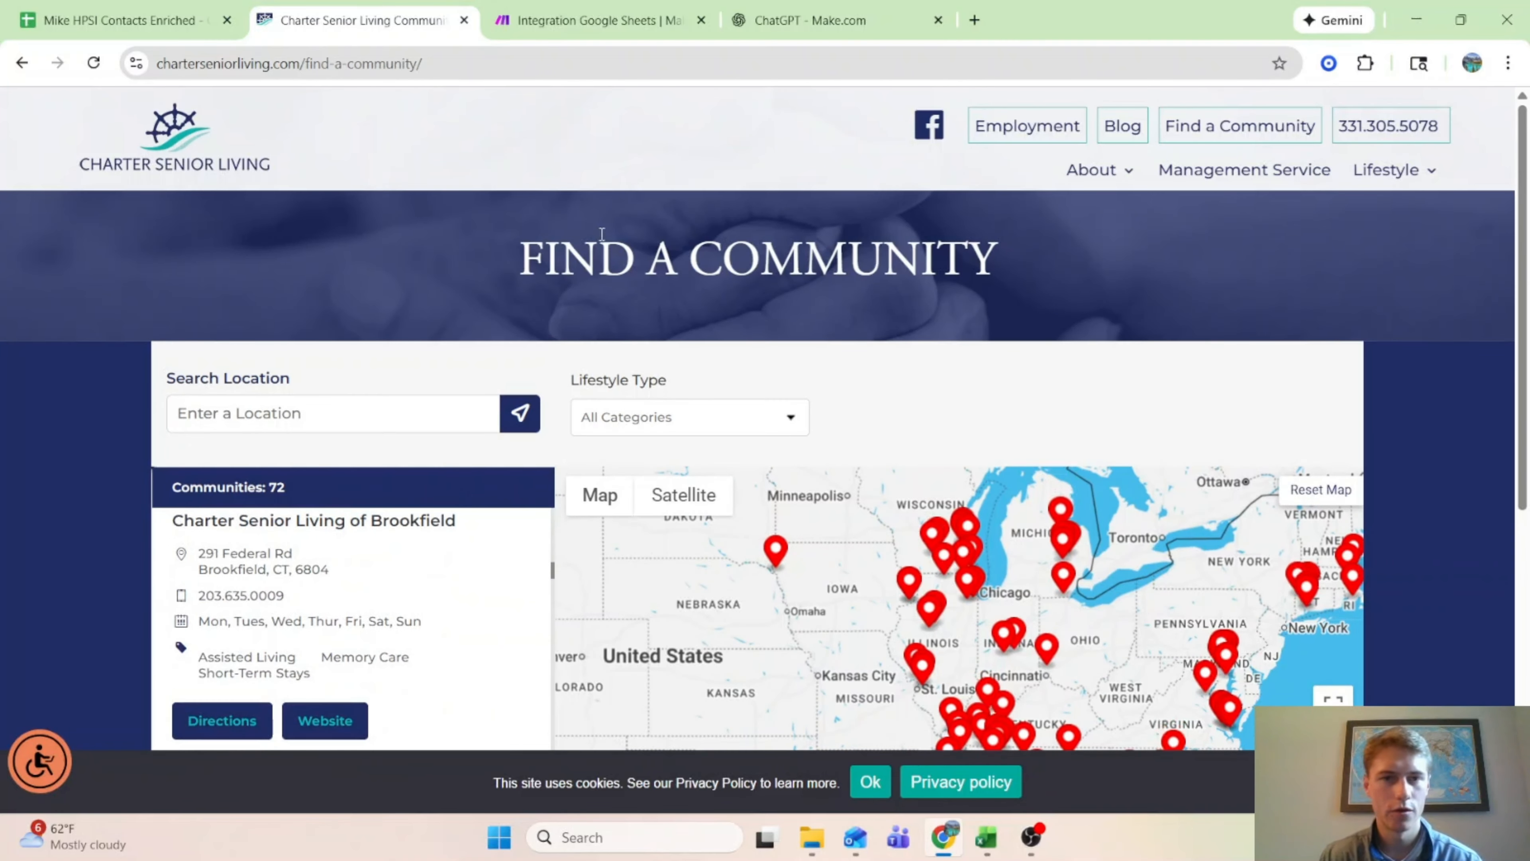
Step: Return to the Make scenario, compare the Charter Senior Living company summary with the website's information, and close the output details
{"action": "left_click", "coordinate": [119, 12]}
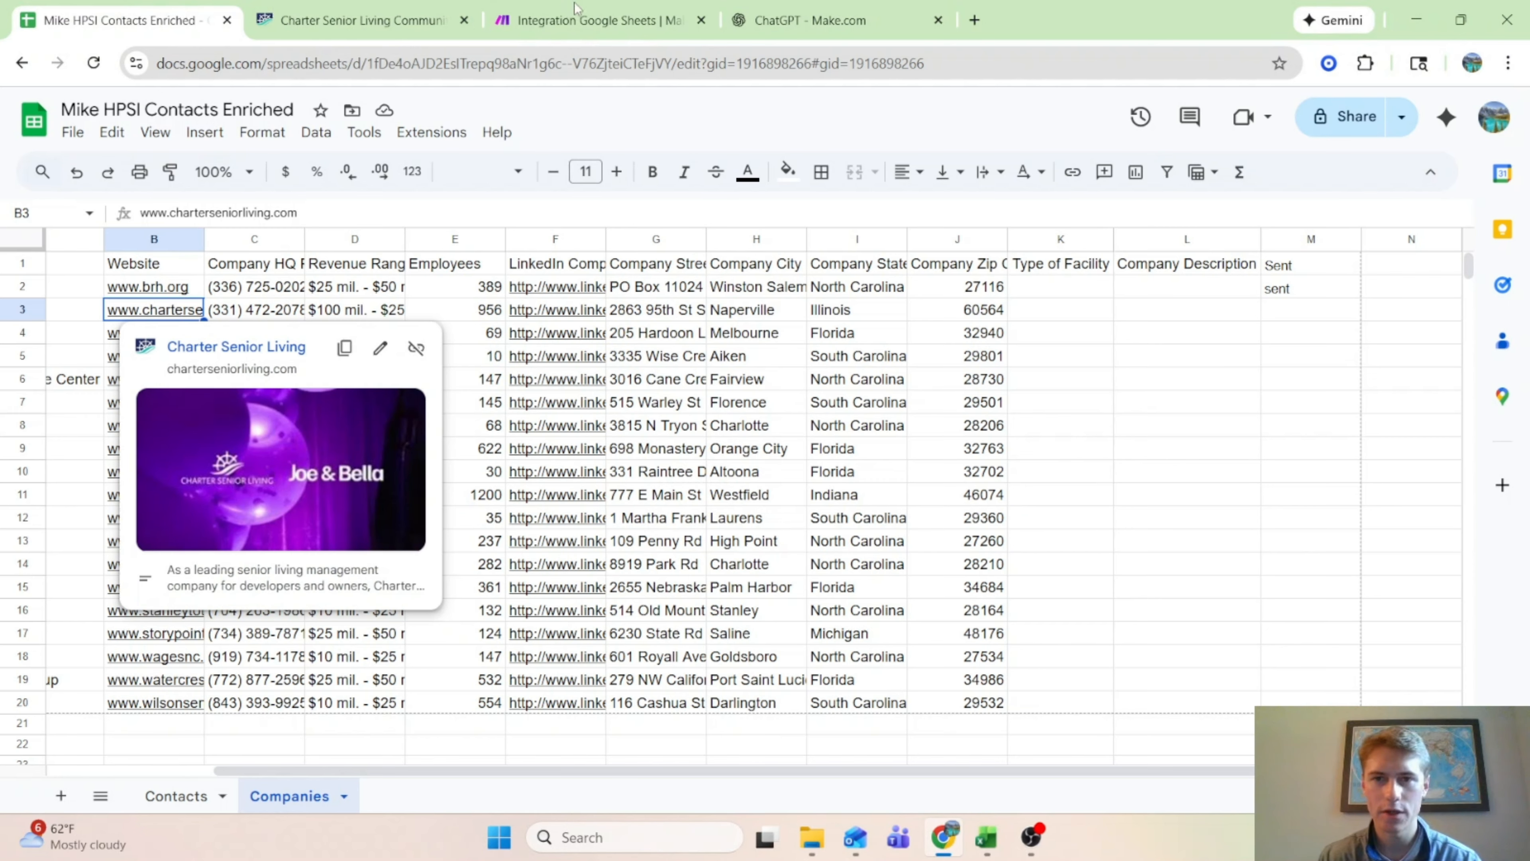
{"action": "left_click", "coordinate": [356, 11]}
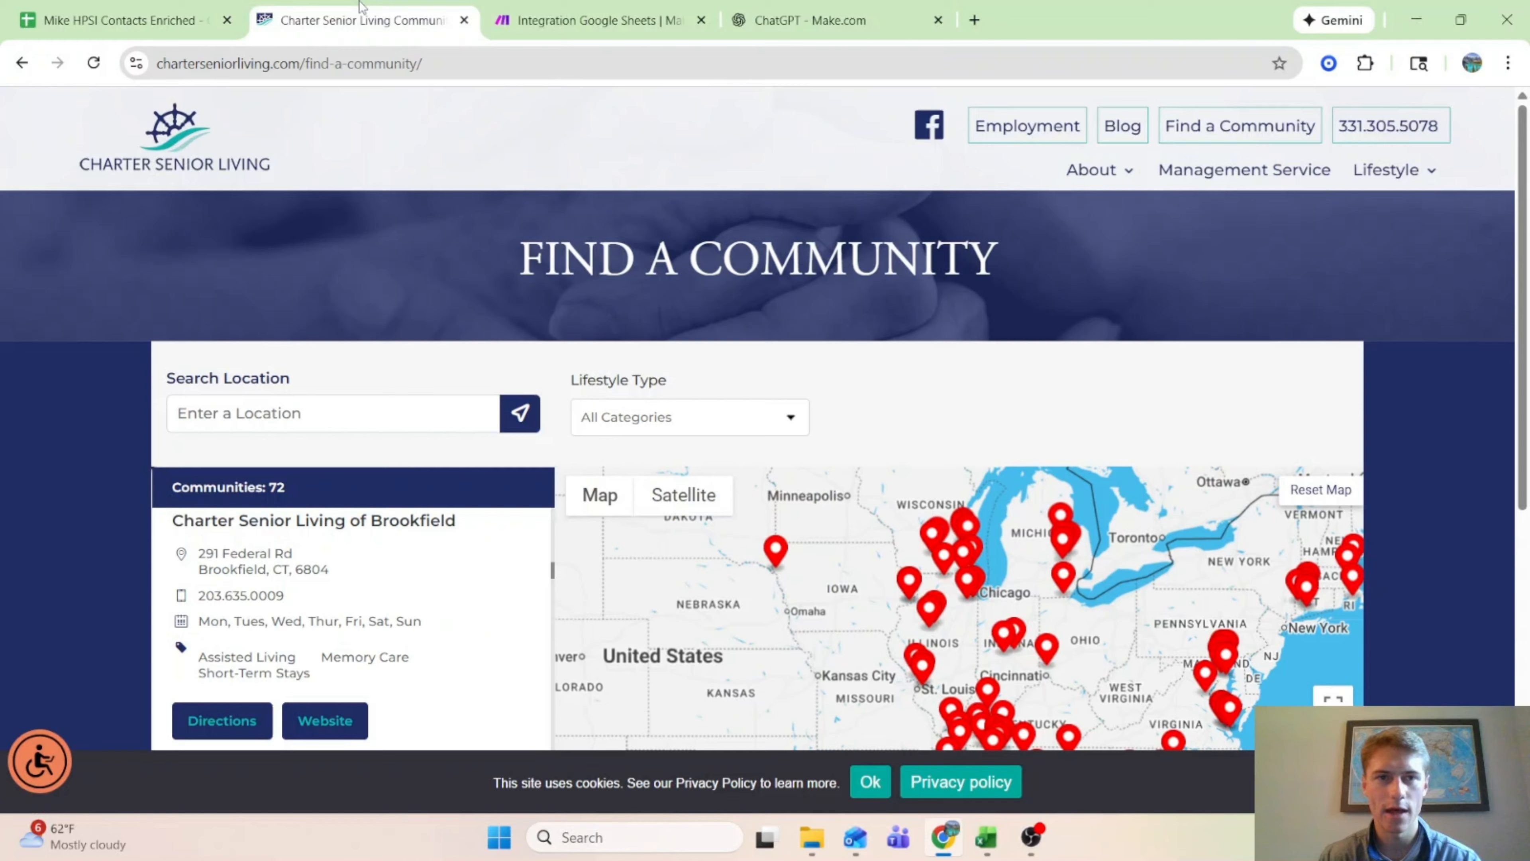
{"action": "left_click", "coordinate": [601, 8]}
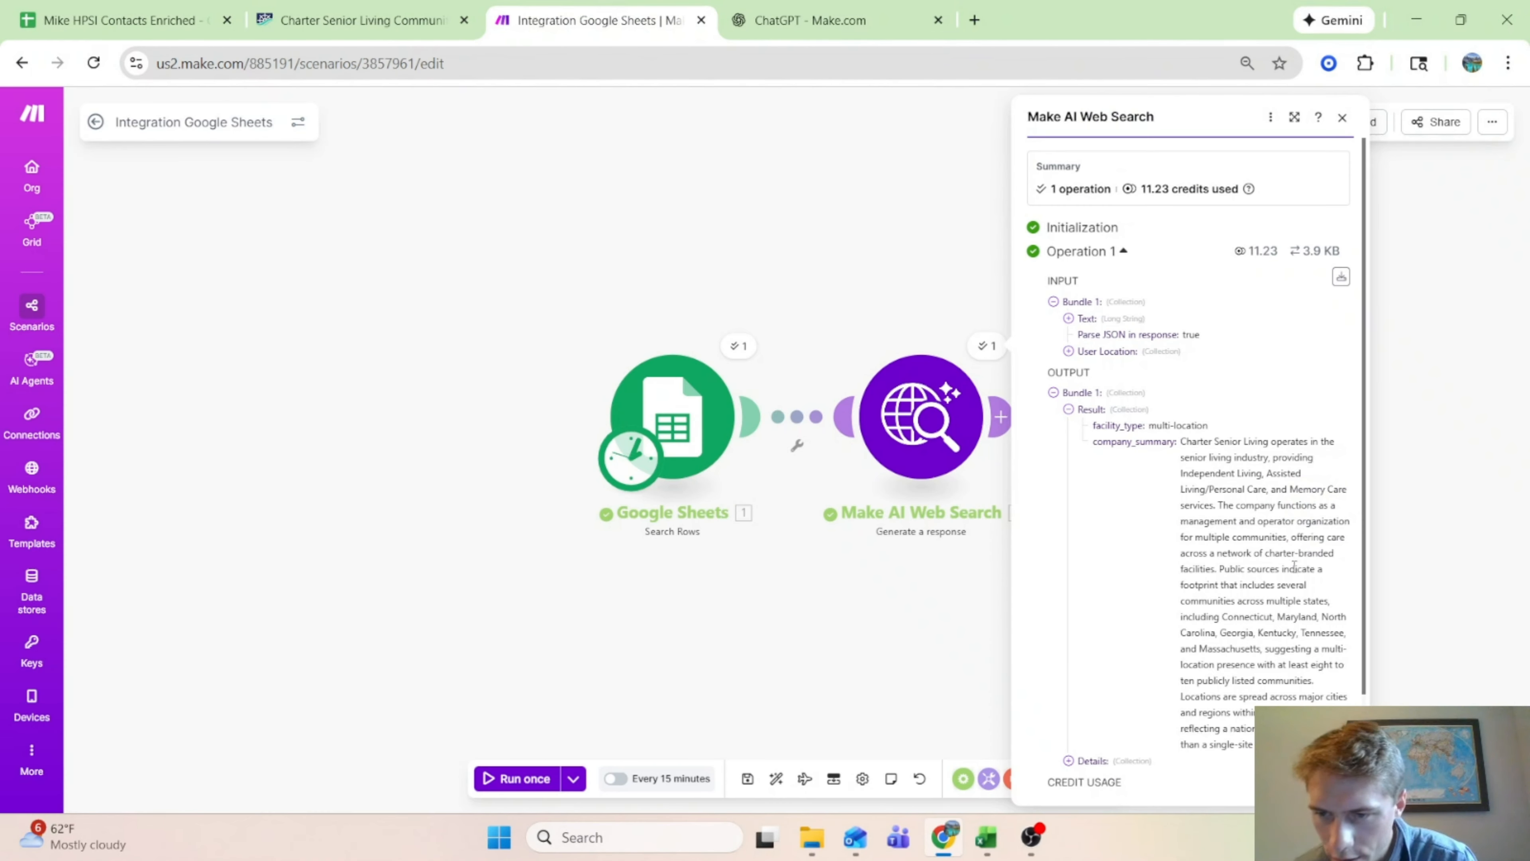
{"action": "scroll", "coordinate": [1263, 591], "scroll_direction": "down", "scroll_amount": 2}
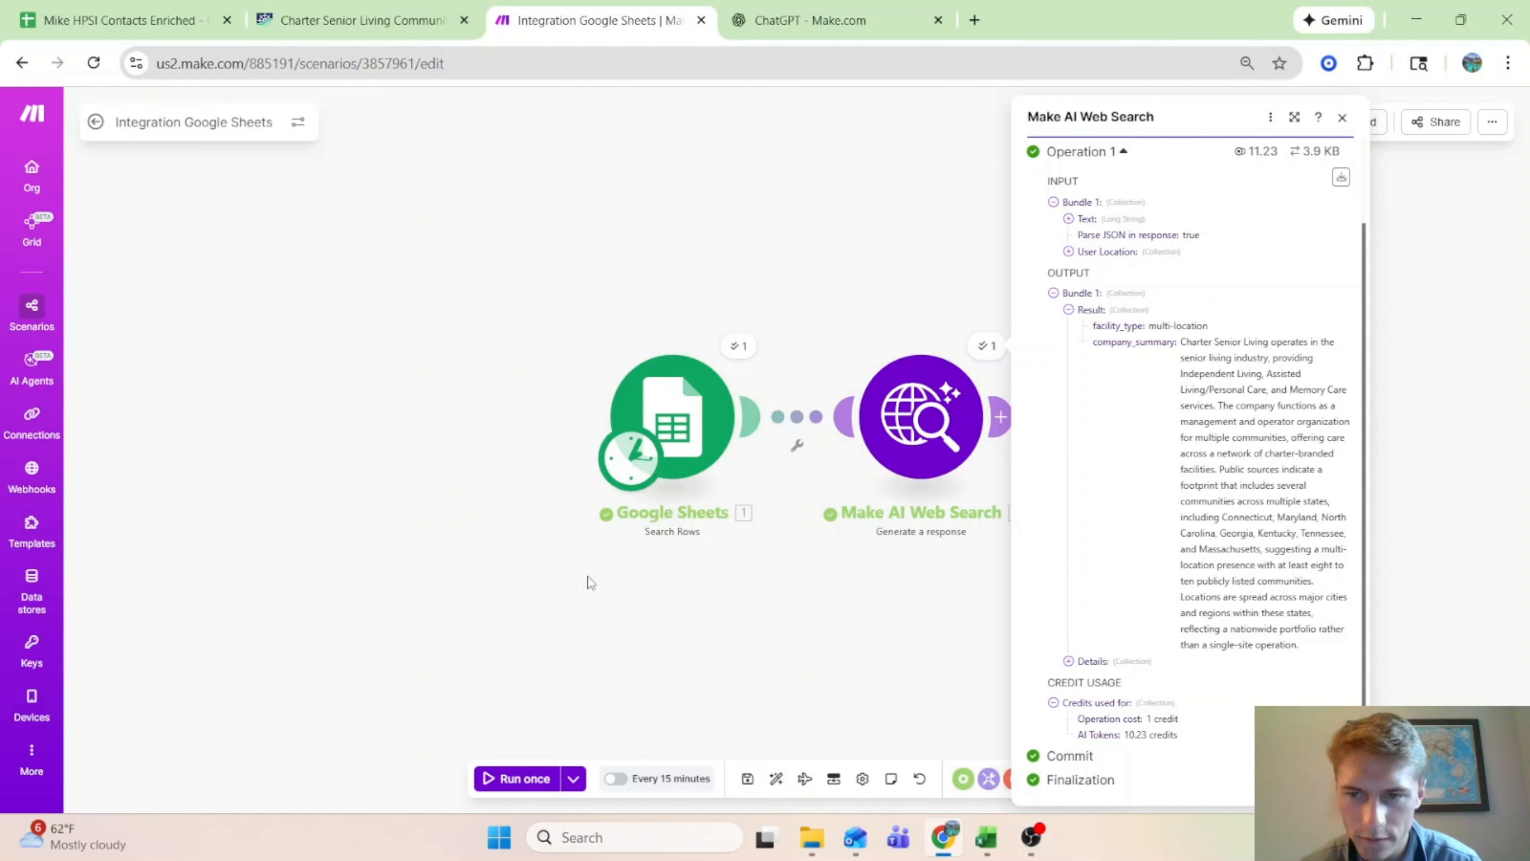
{"action": "left_click_drag", "start_coordinate": [756, 613], "coordinate": [760, 618]}
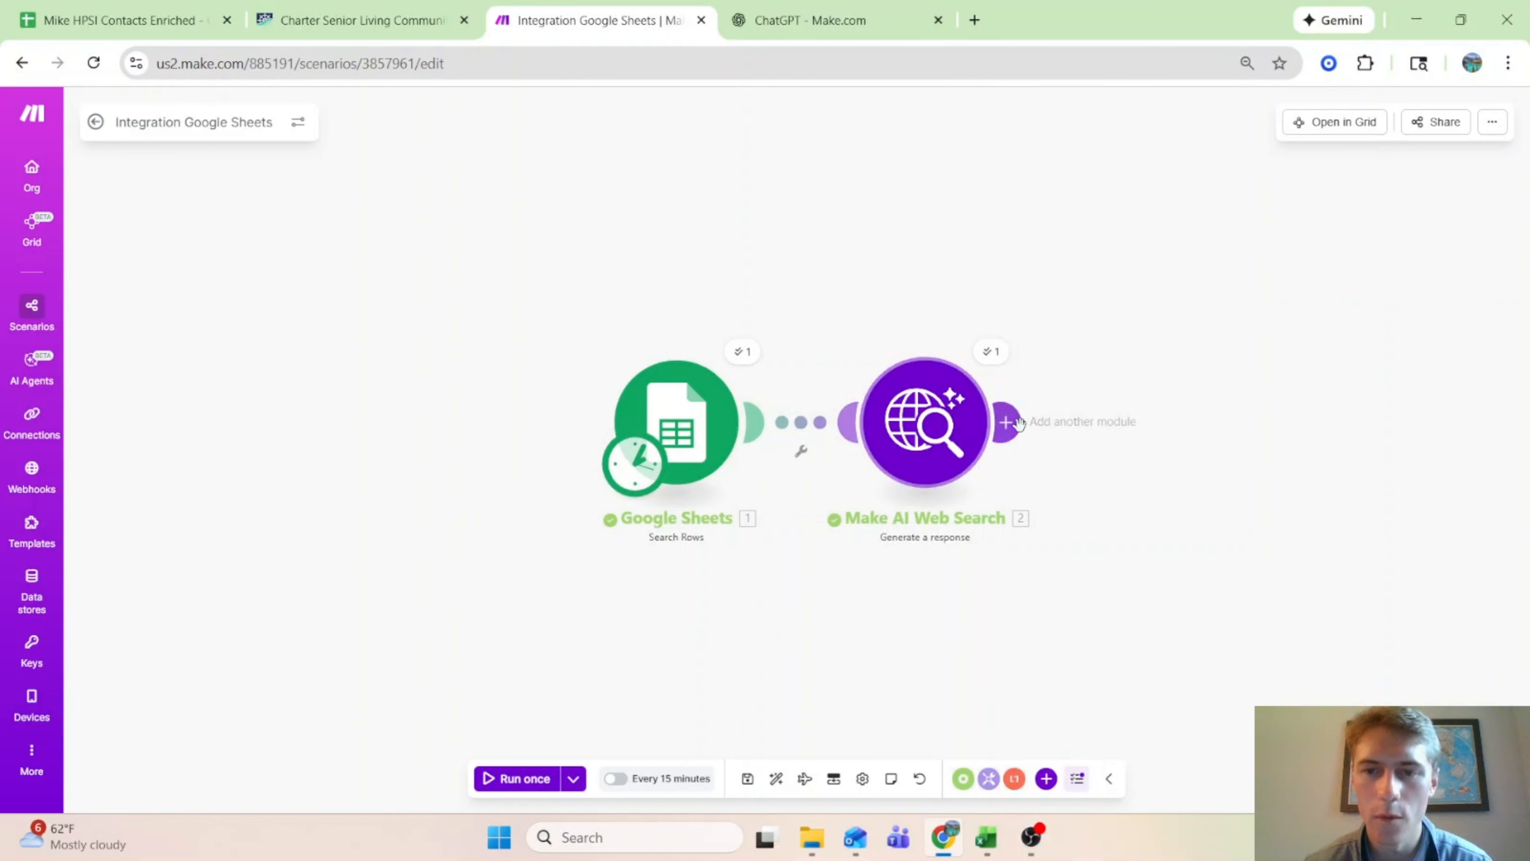
Step: Add a Google Sheets Update a Row module after the AI web search and choose the Mike HPSI Contacts Enriched spreadsheet for it
{"action": "left_click", "coordinate": [1004, 422]}
{"action": "left_click", "coordinate": [815, 413]}
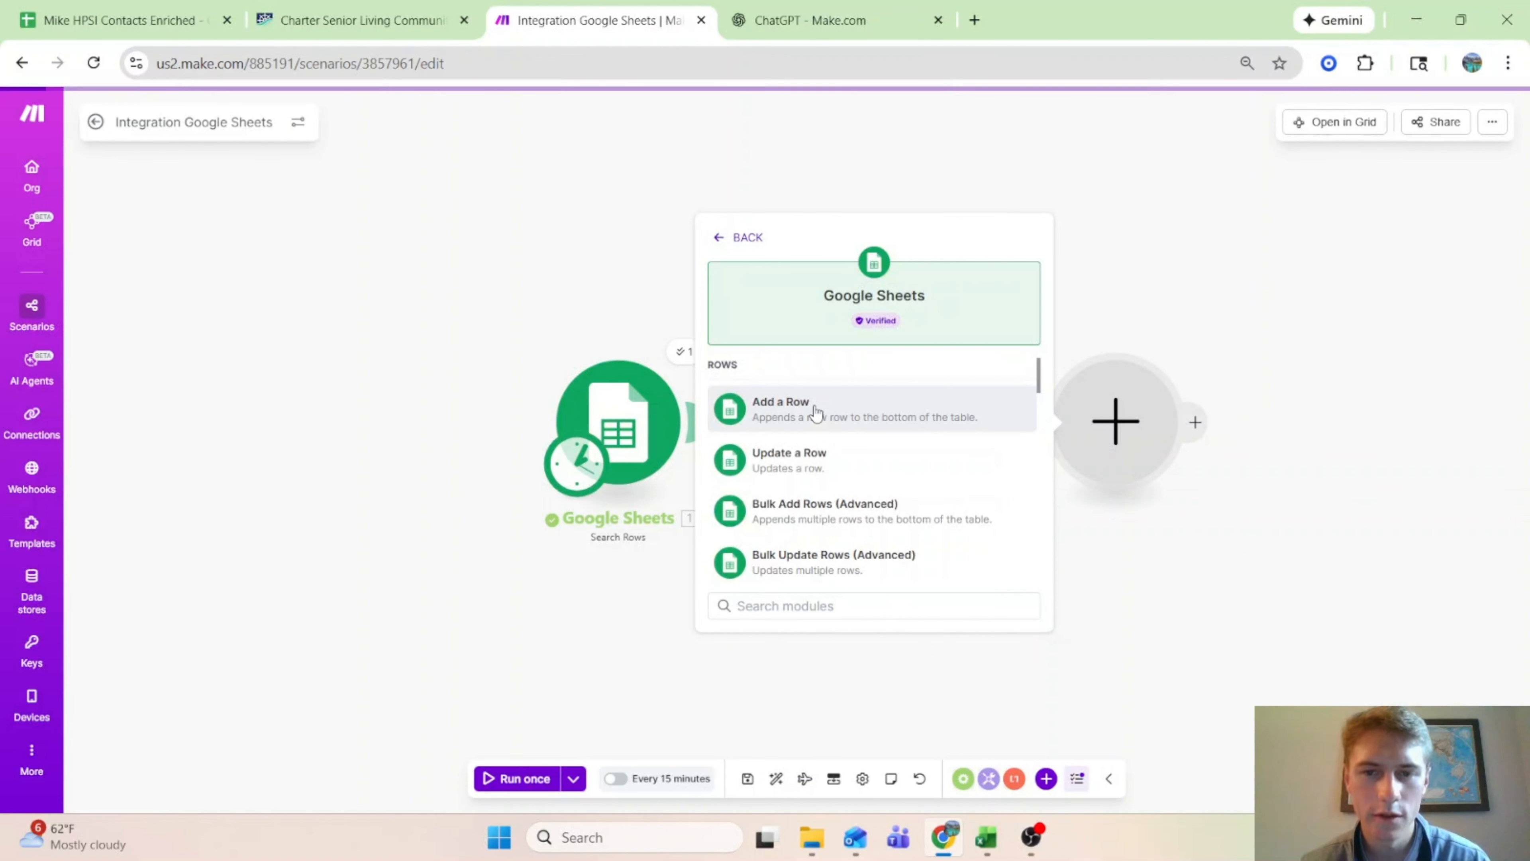
{"action": "left_click", "coordinate": [912, 466]}
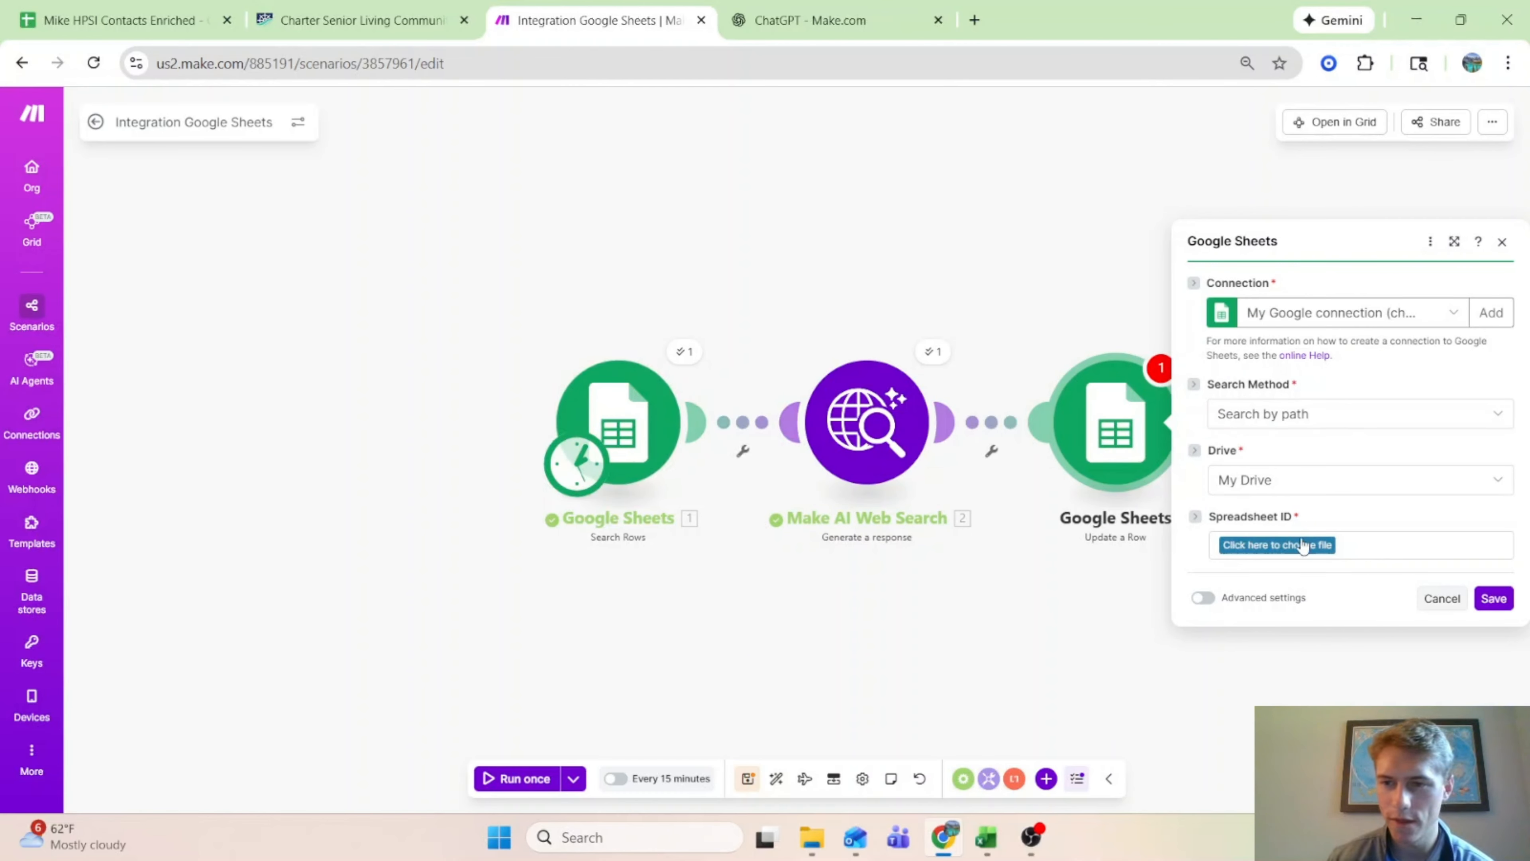
{"action": "left_click", "coordinate": [1286, 547]}
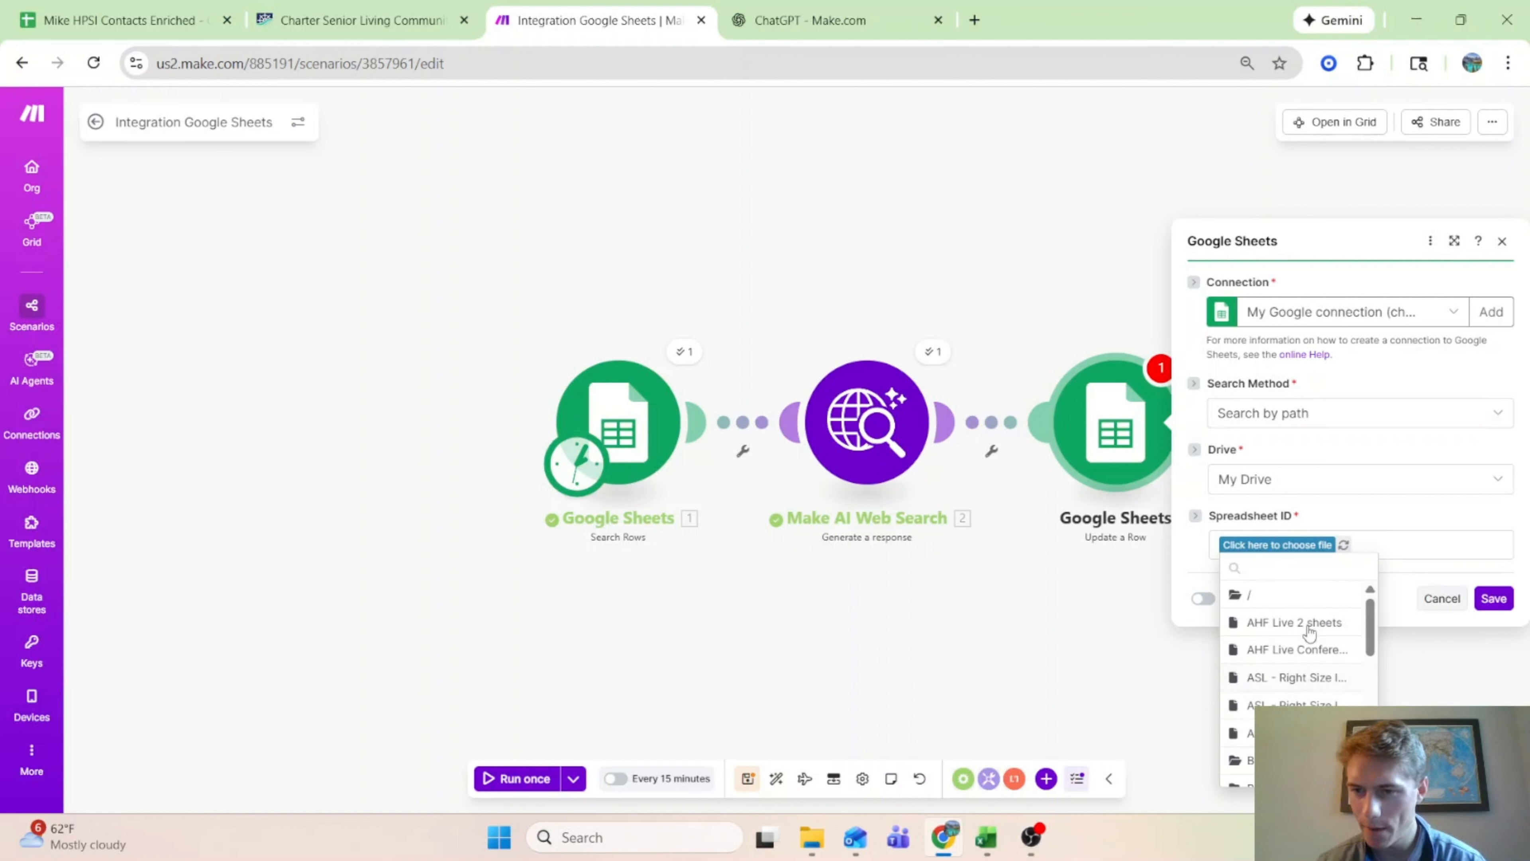
{"action": "scroll", "coordinate": [1304, 630], "scroll_direction": "down", "scroll_amount": 5}
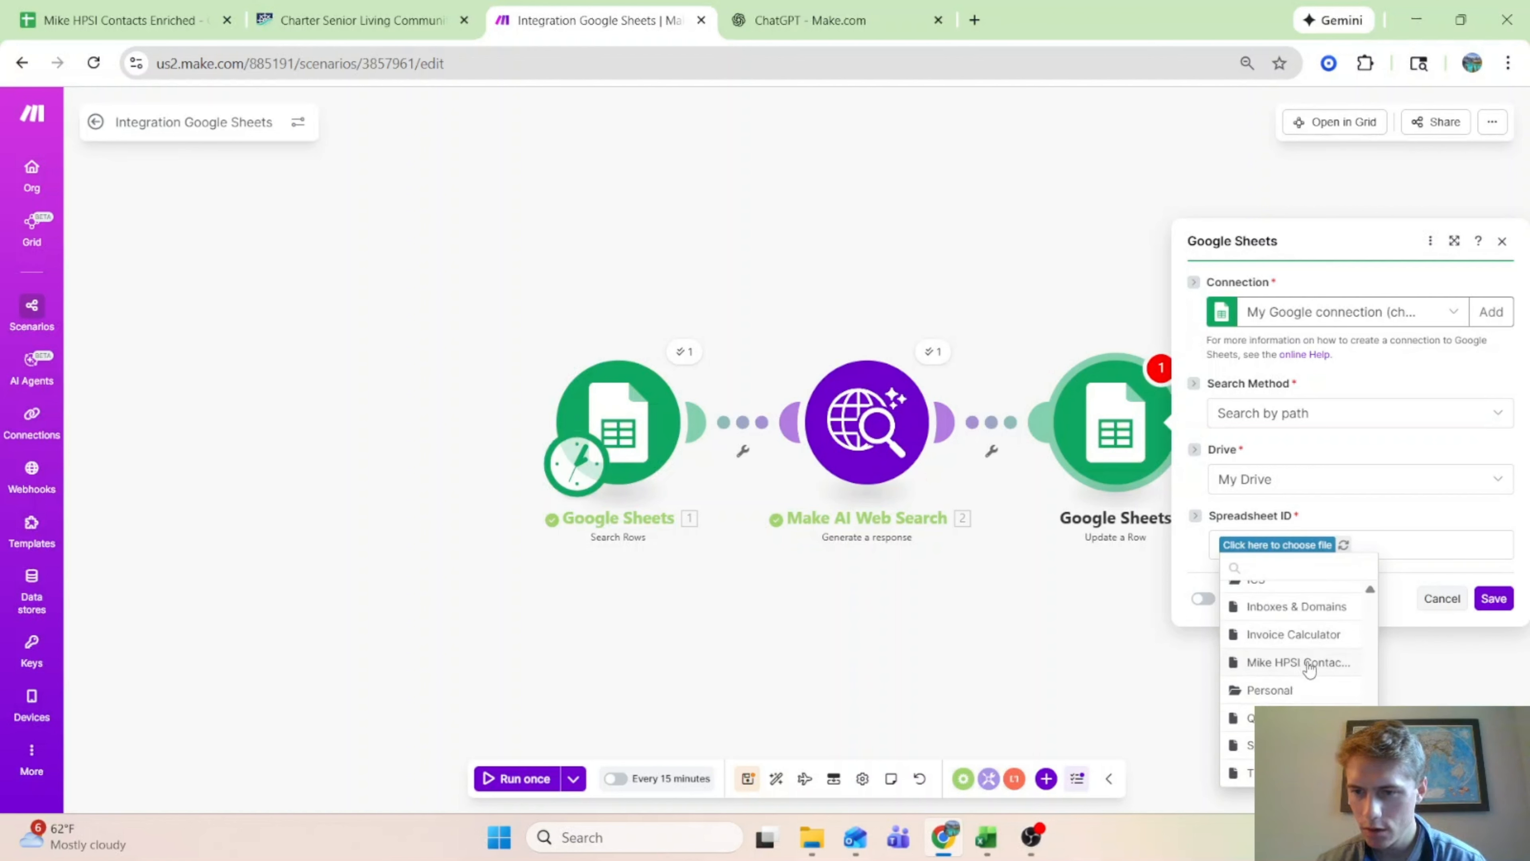
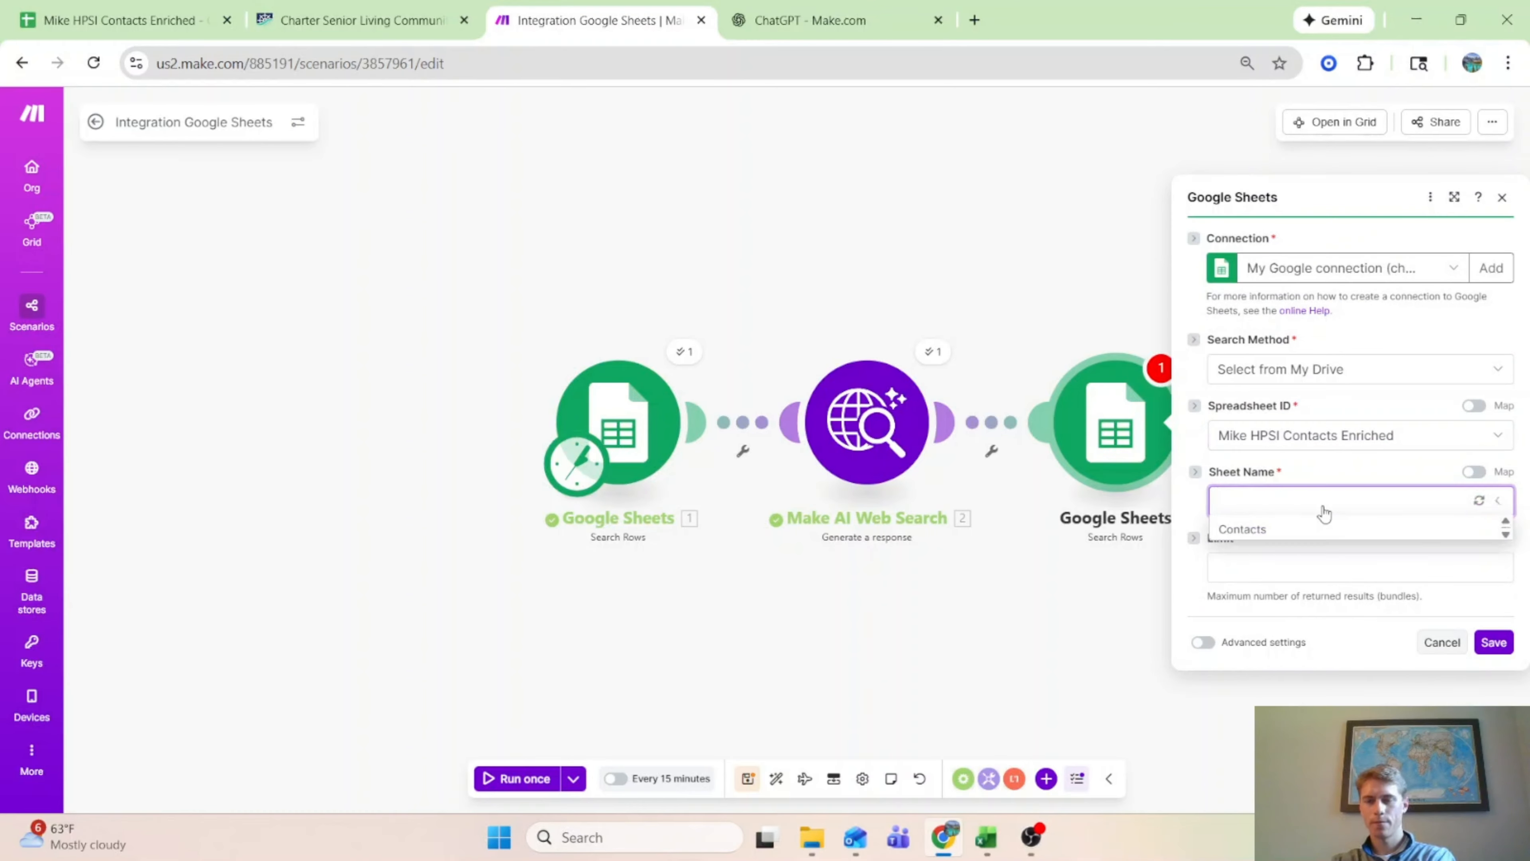
Step: Set Search Rows to the Contacts sheet, filtering for Company Name (M) equal to the first Google Sheets module's Company Name (A)
{"action": "left_click", "coordinate": [1315, 529]}
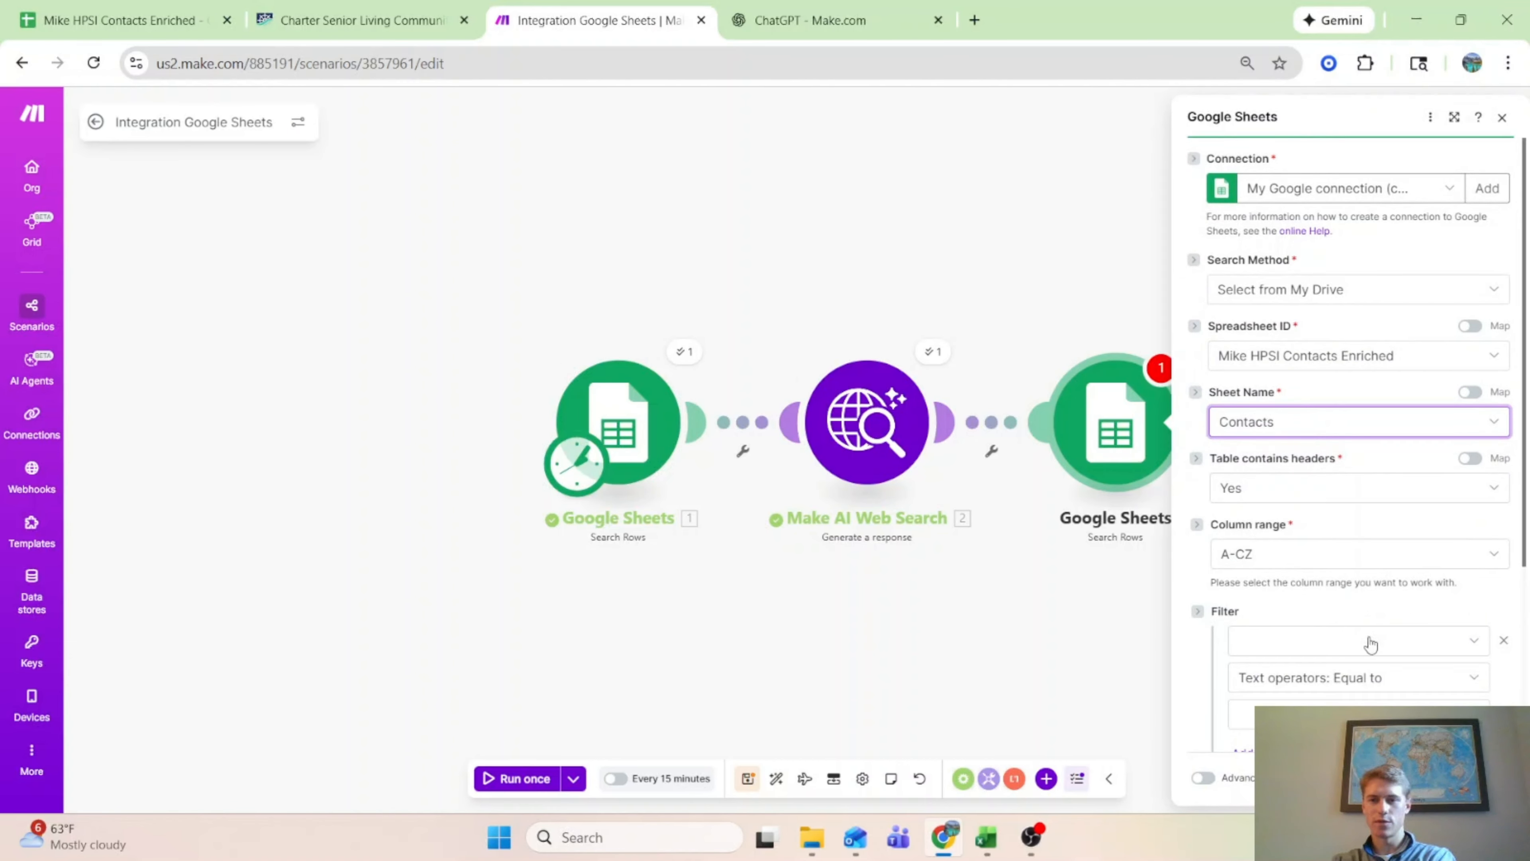
{"action": "left_click", "coordinate": [1370, 648]}
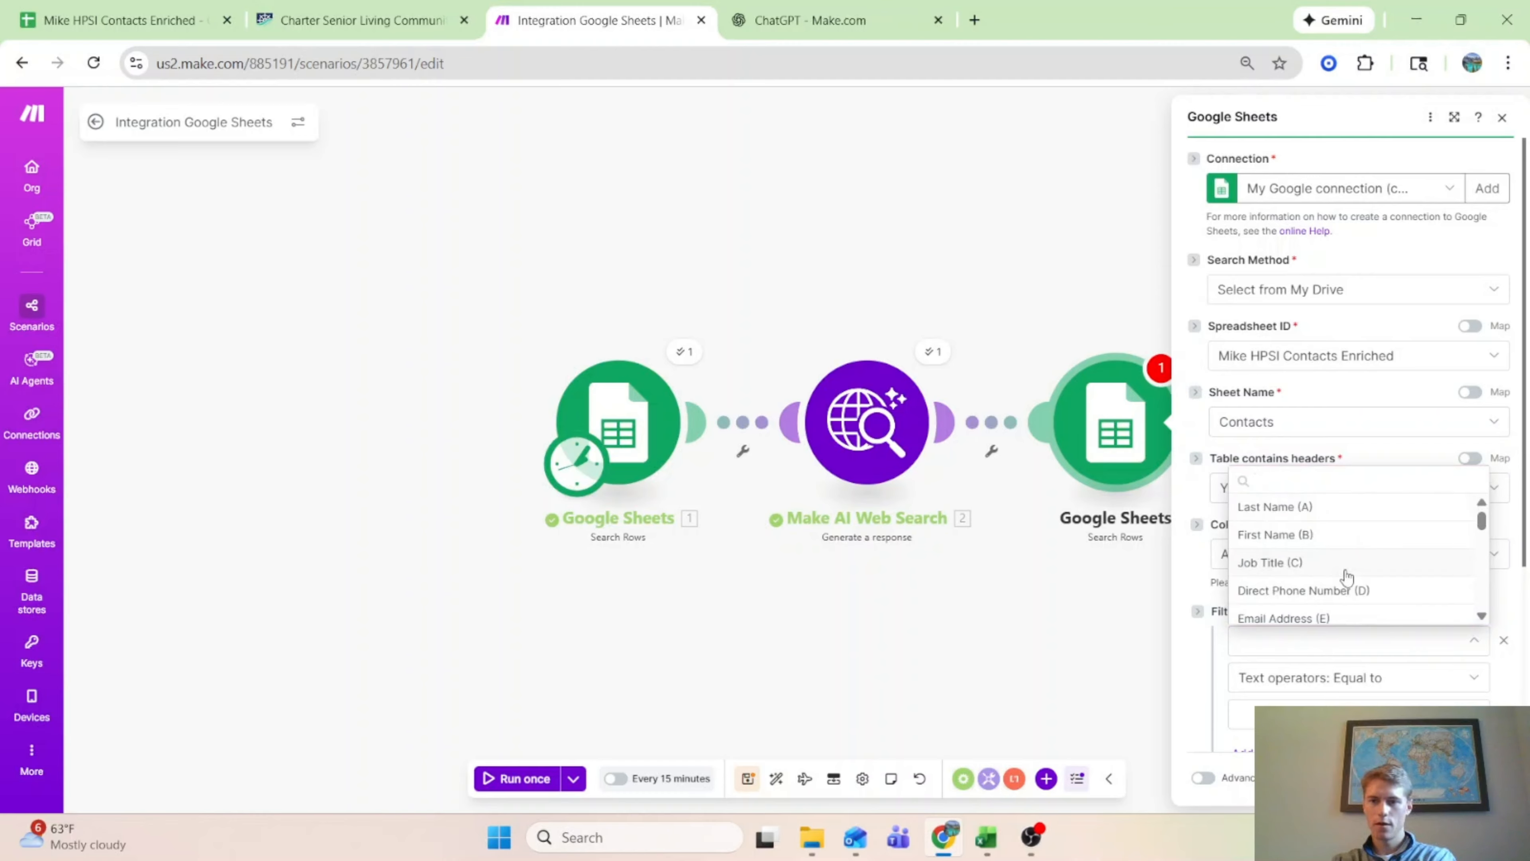
{"action": "scroll", "coordinate": [1349, 584], "scroll_direction": "down", "scroll_amount": 3}
{"action": "scroll", "coordinate": [1349, 583], "scroll_direction": "down", "scroll_amount": 2}
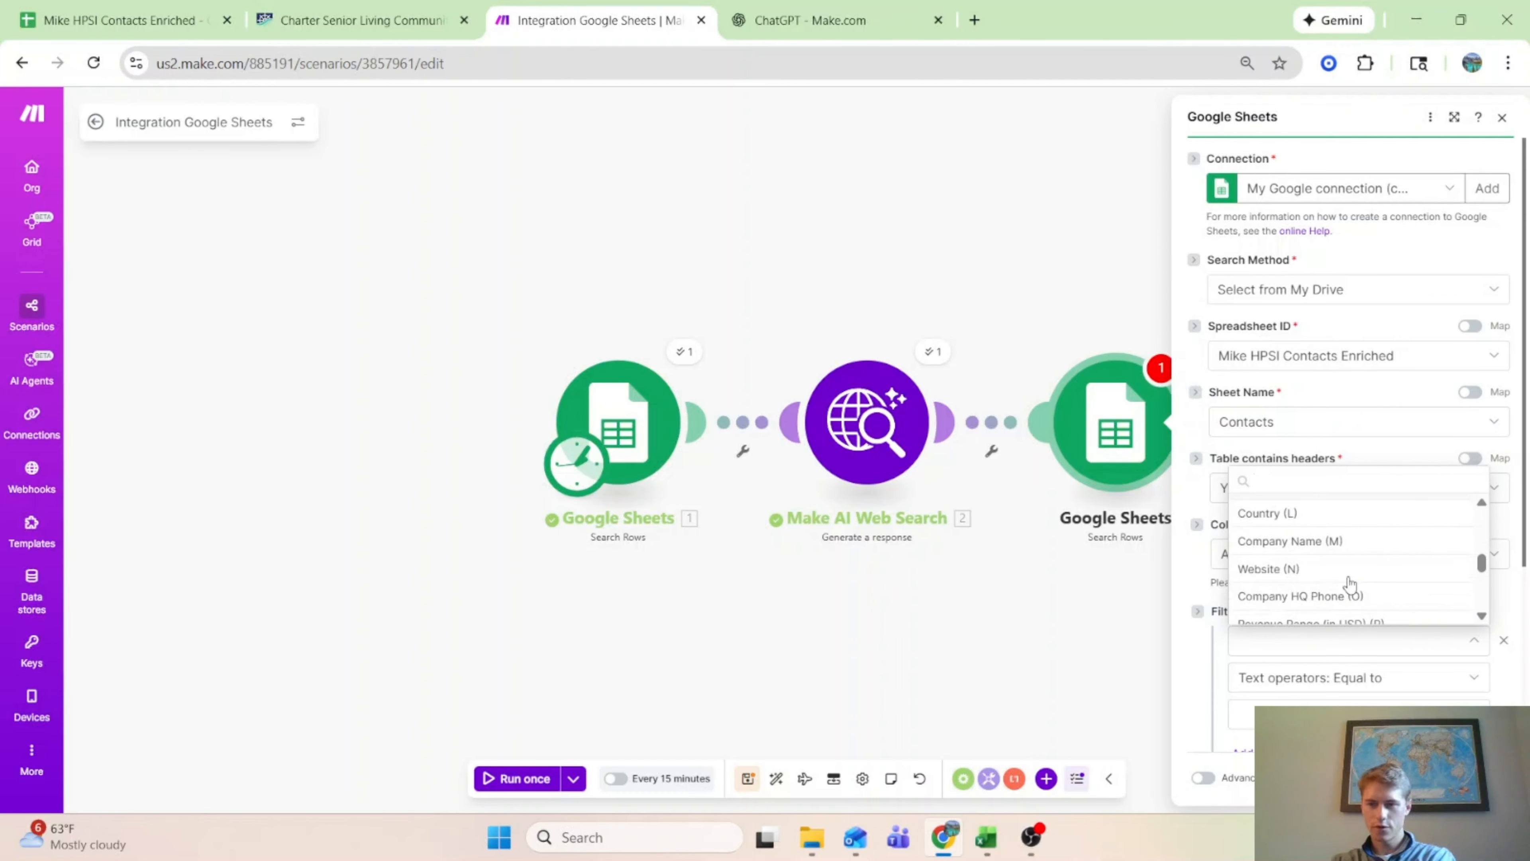
{"action": "left_click", "coordinate": [1333, 541]}
{"action": "left_click", "coordinate": [1295, 714]}
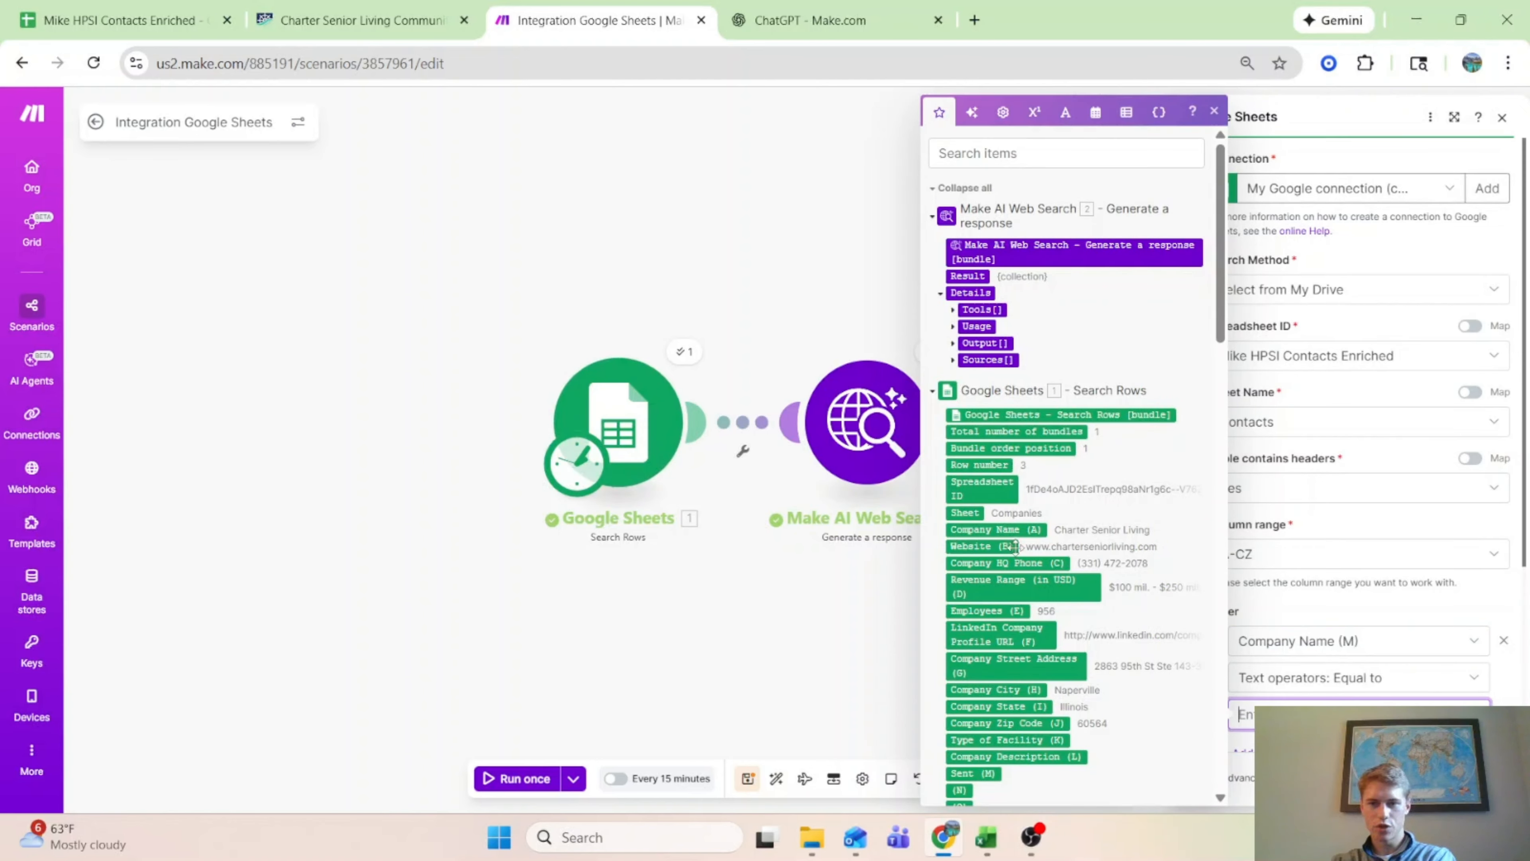
{"action": "left_click", "coordinate": [1024, 530]}
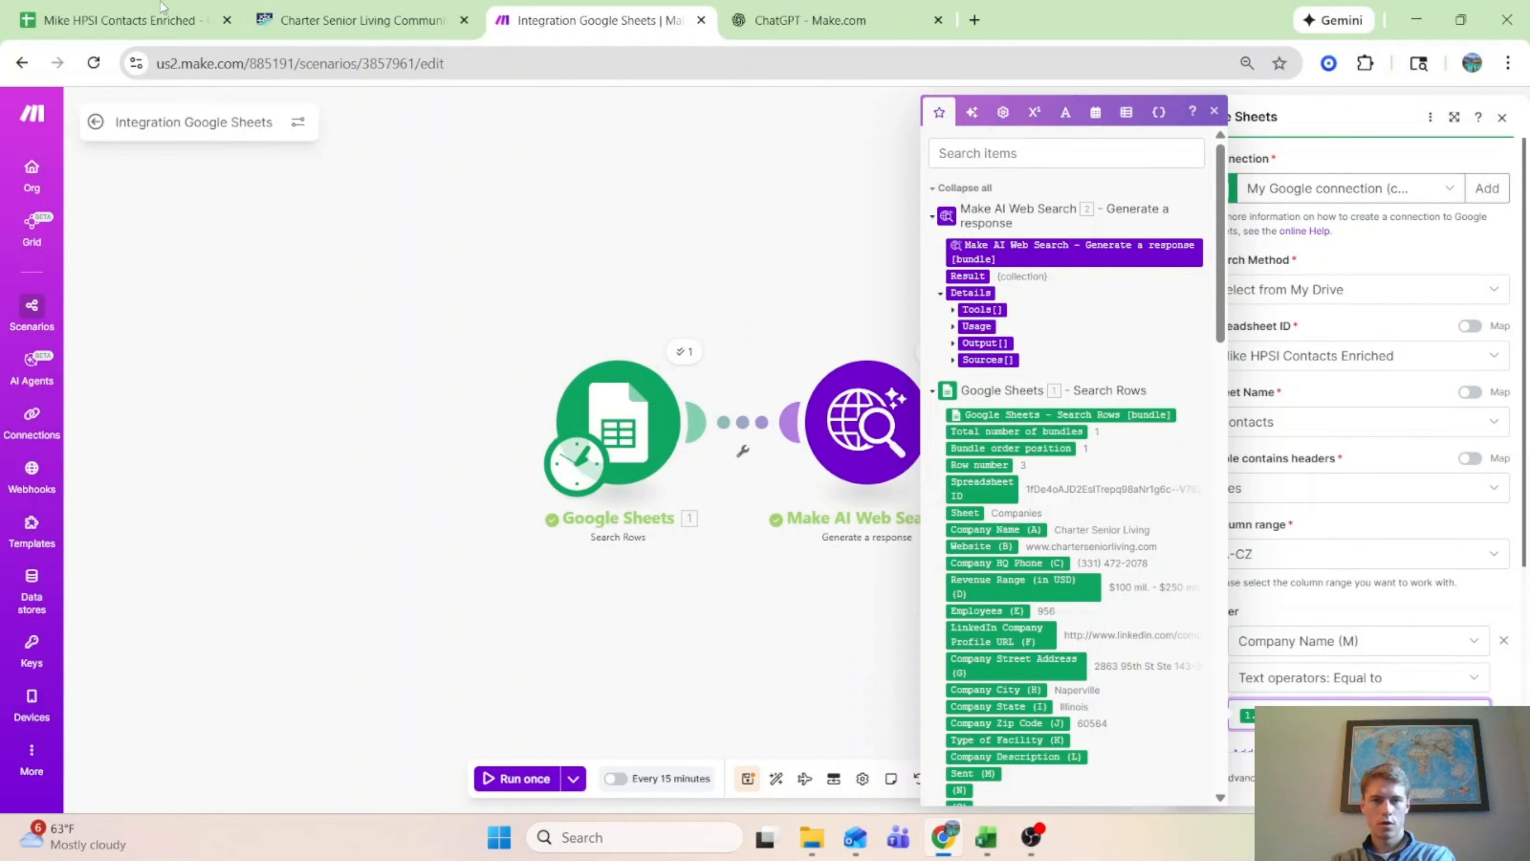
{"action": "scroll", "coordinate": [1408, 642], "scroll_direction": "down", "scroll_amount": 4}
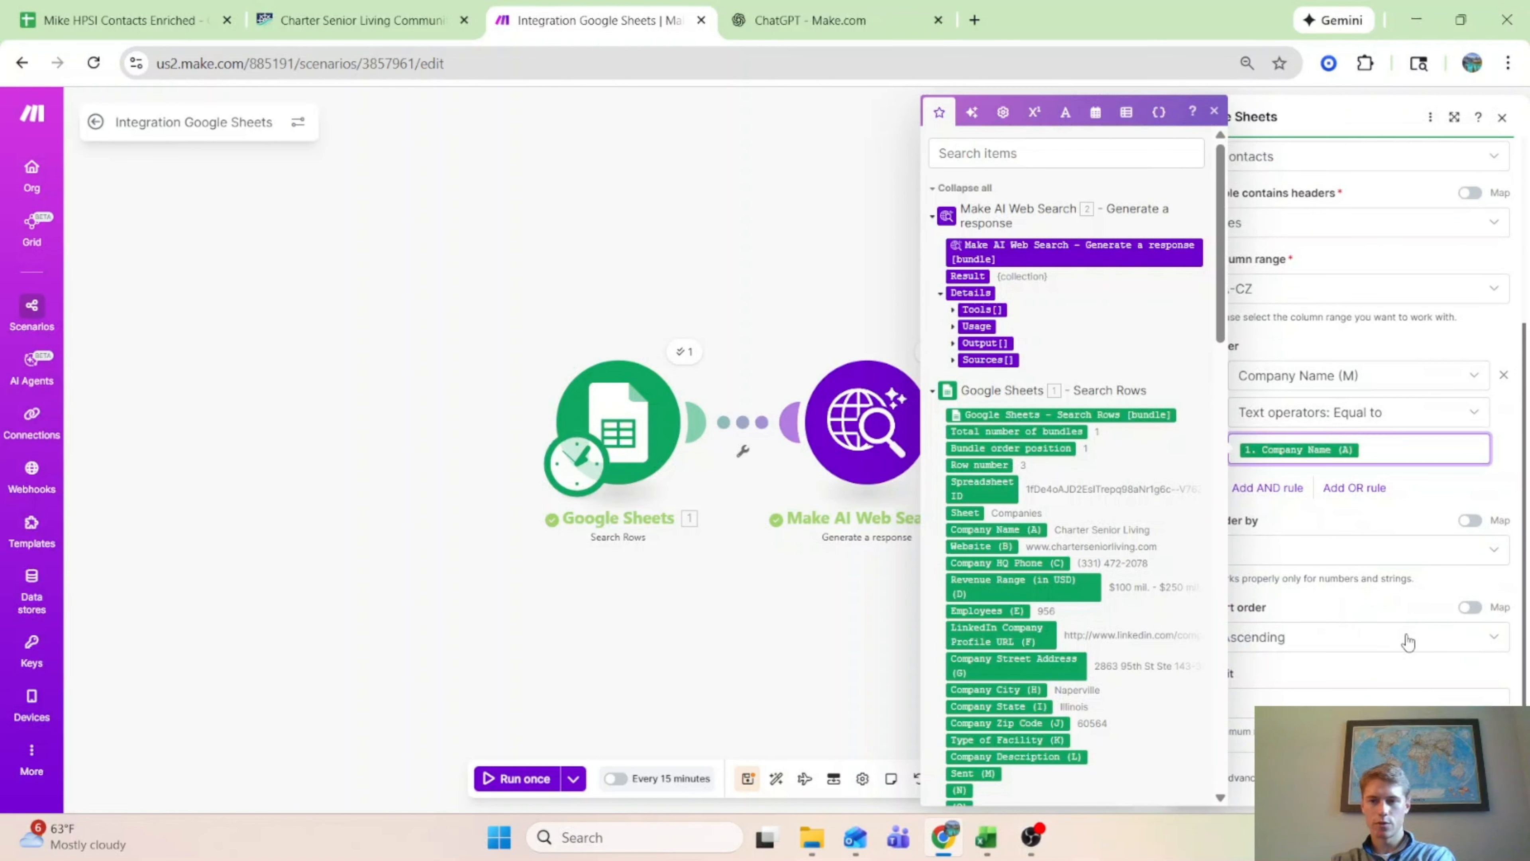
{"action": "left_click", "coordinate": [1360, 607]}
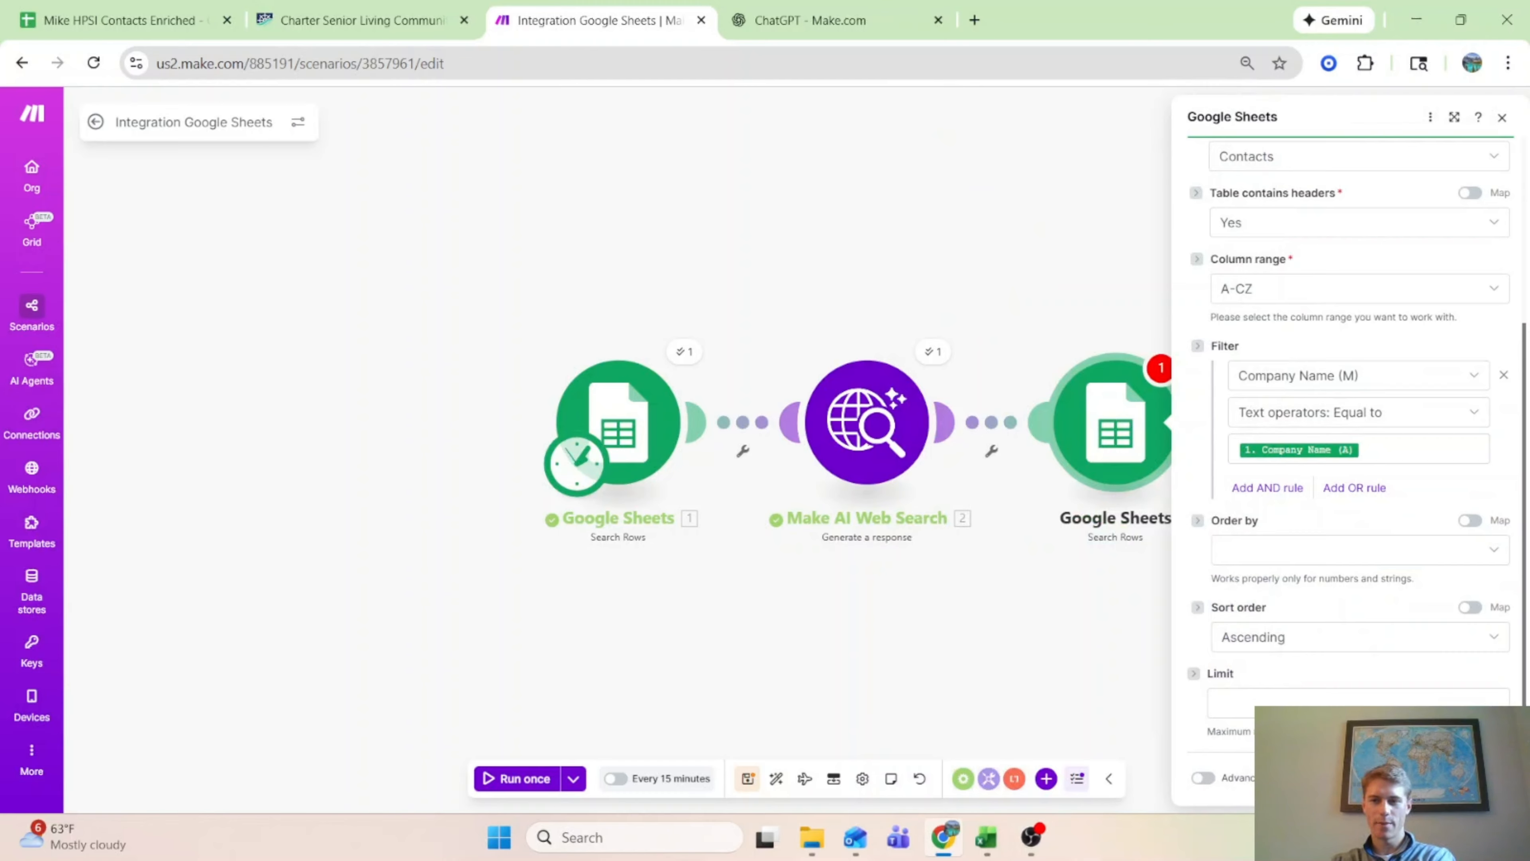
{"action": "key", "text": "Escape"}
Step: Set the row number in the Update a Row module to 6 and save the module
{"action": "left_click", "coordinate": [1372, 420]}
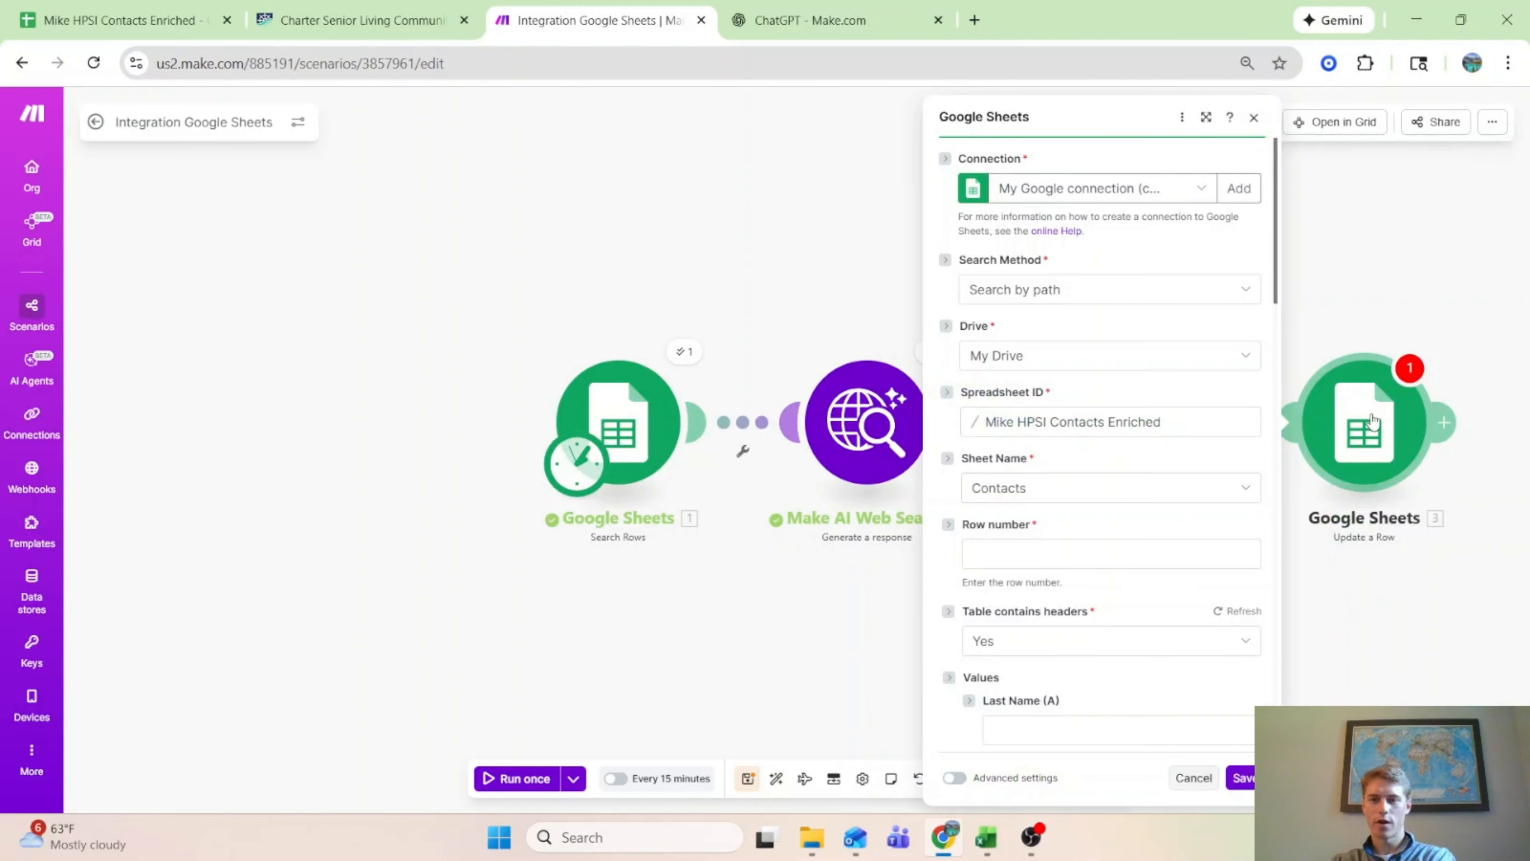
{"action": "left_click", "coordinate": [1117, 544]}
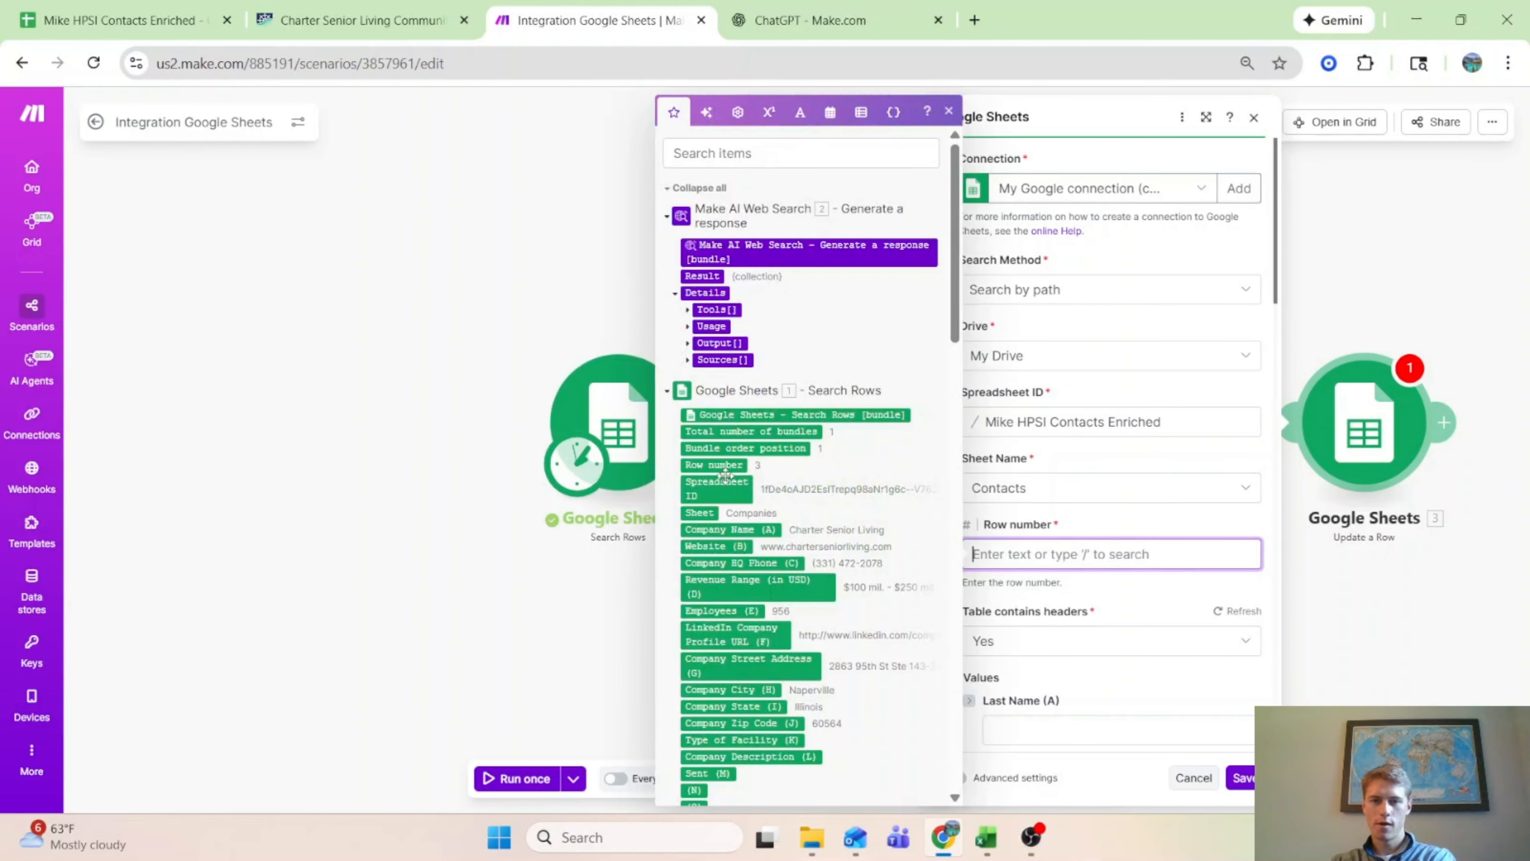
{"action": "left_click", "coordinate": [1241, 778]}
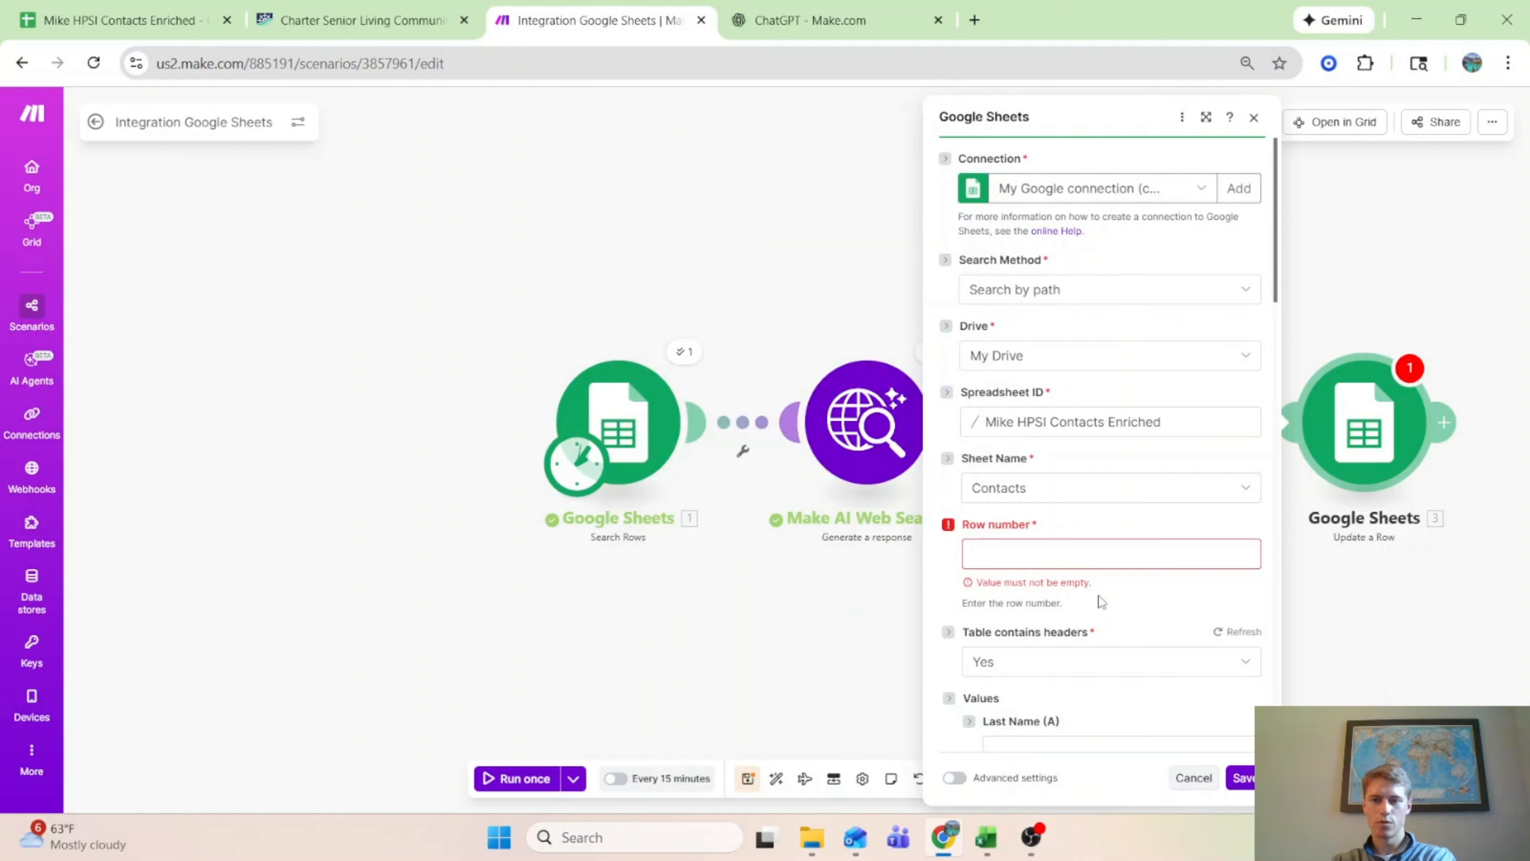
{"action": "left_click", "coordinate": [1120, 555]}
{"action": "type", "text": "6"}
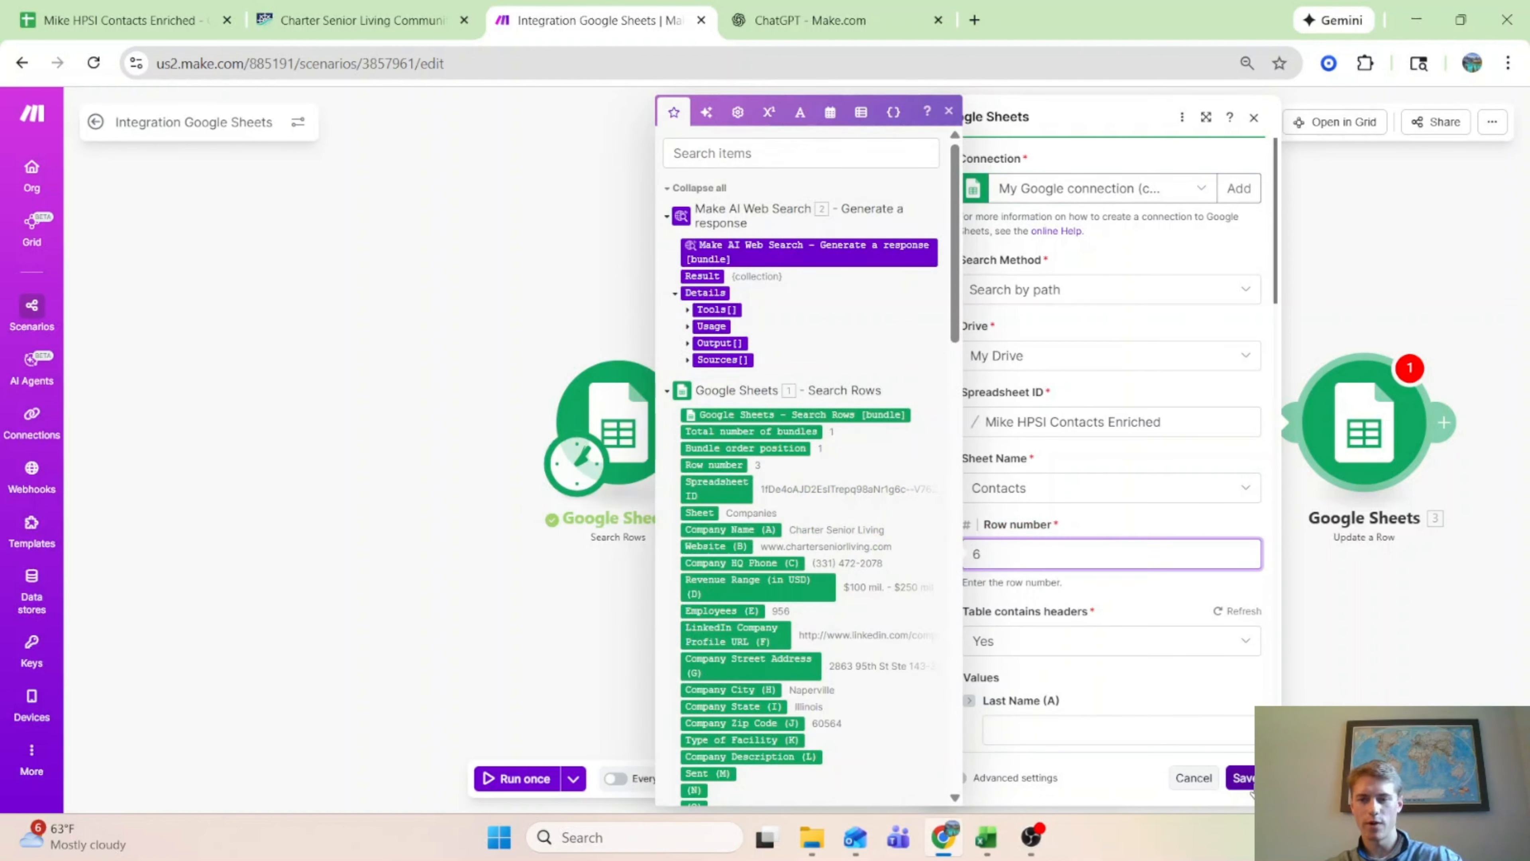
{"action": "left_click", "coordinate": [1241, 778]}
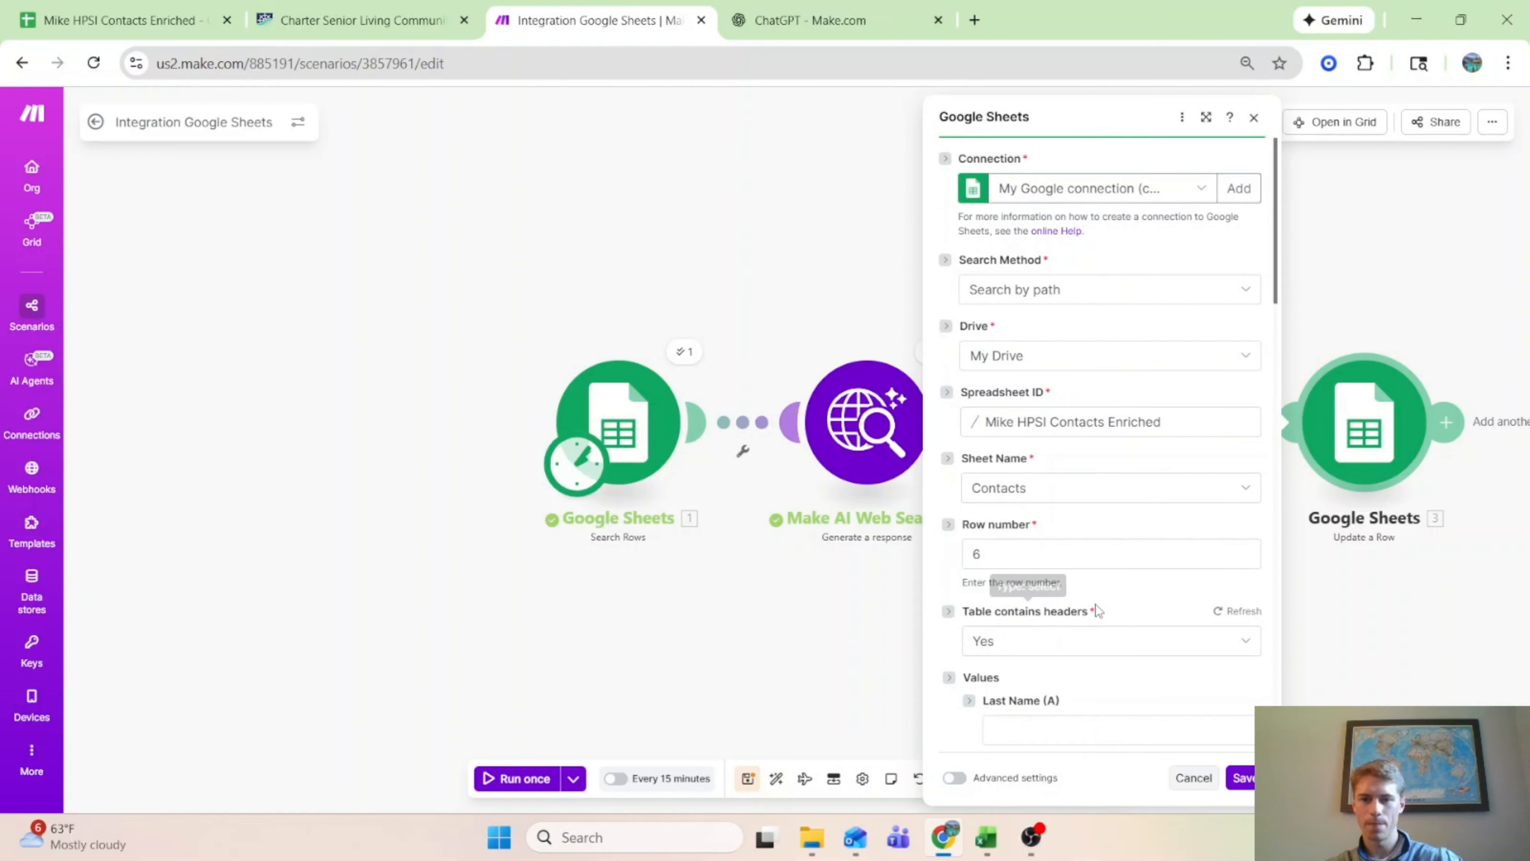
Step: Map the Update a Row module's row number to the Row number returned by the Contacts Search Rows module
{"action": "scroll", "coordinate": [1060, 494], "scroll_direction": "down", "scroll_amount": 2}
{"action": "left_click", "coordinate": [1041, 455]}
{"action": "key", "text": "BackSpace"}
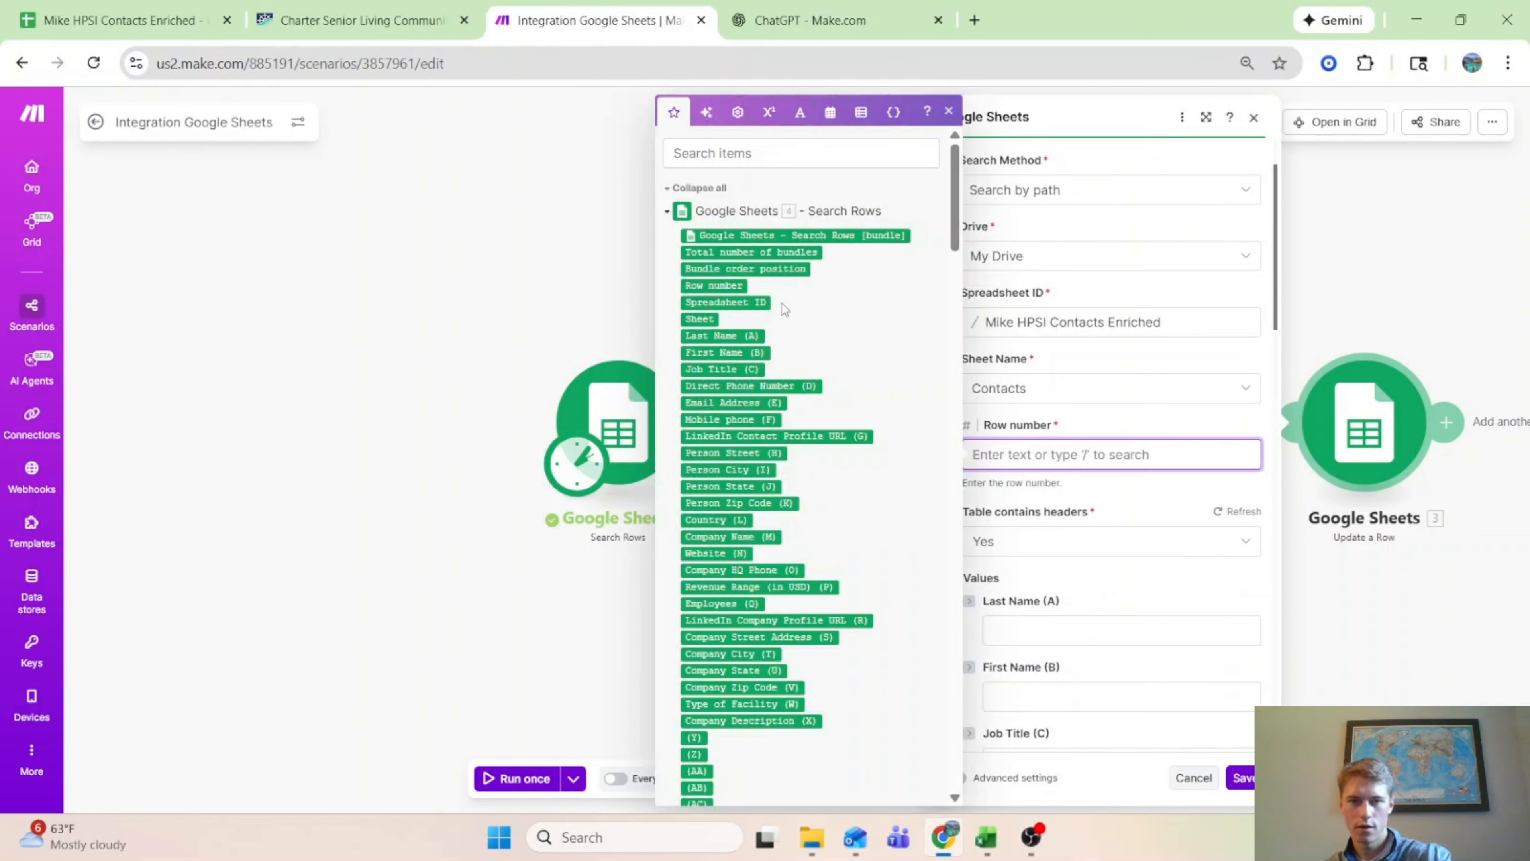
{"action": "left_click", "coordinate": [725, 286]}
{"action": "left_click", "coordinate": [1165, 576]}
Step: Check which AI web search outputs can be mapped to Type of Facility (W), and save the Update a Row module
{"action": "scroll", "coordinate": [1206, 613], "scroll_direction": "down", "scroll_amount": 10}
{"action": "scroll", "coordinate": [1206, 612], "scroll_direction": "down", "scroll_amount": 10}
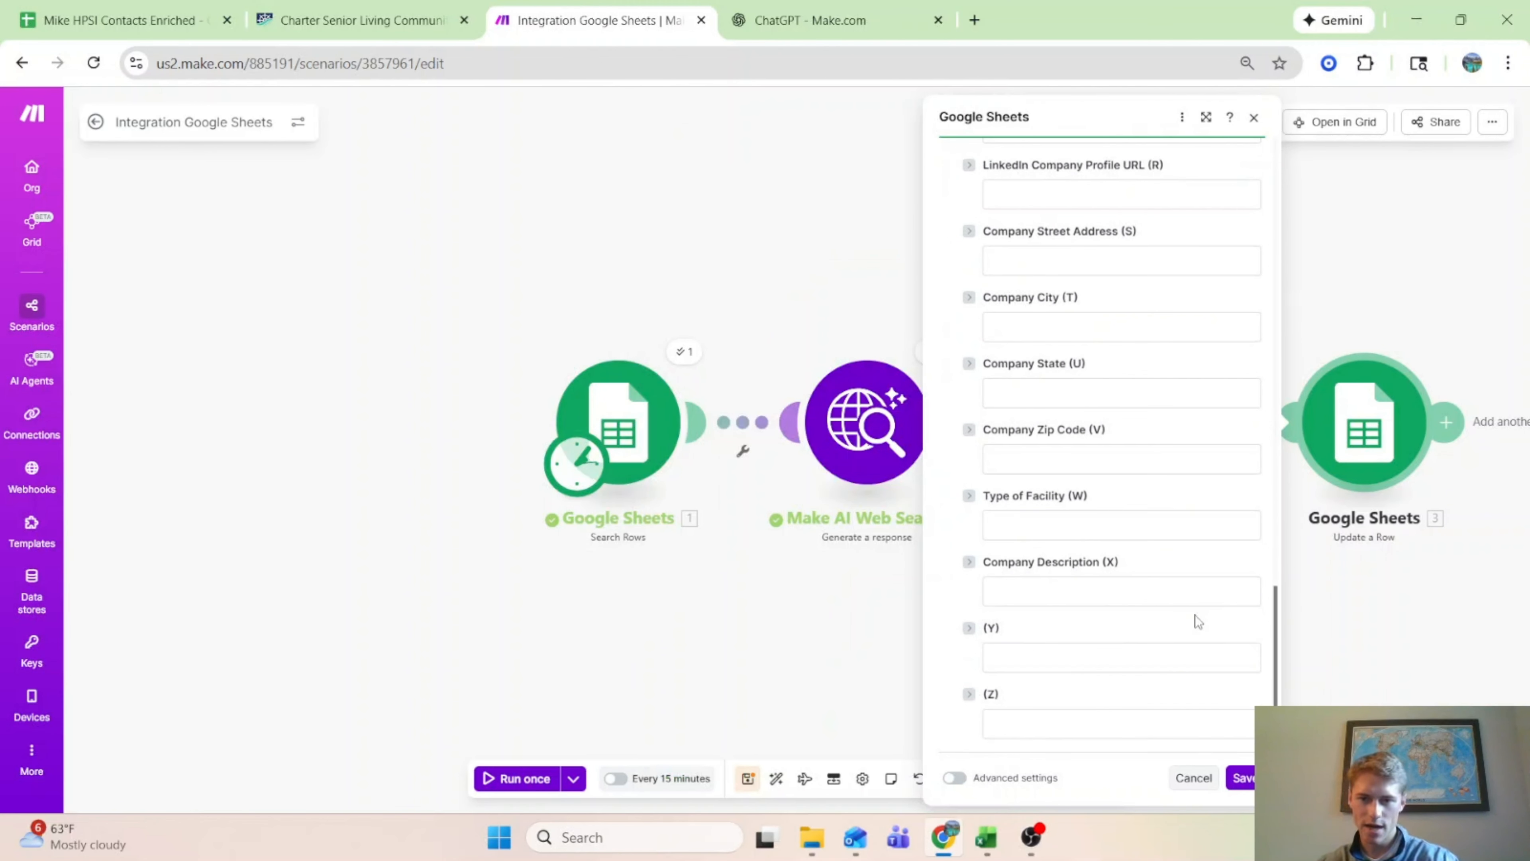
{"action": "left_click", "coordinate": [1105, 539]}
{"action": "scroll", "coordinate": [920, 431], "scroll_direction": "down", "scroll_amount": 15}
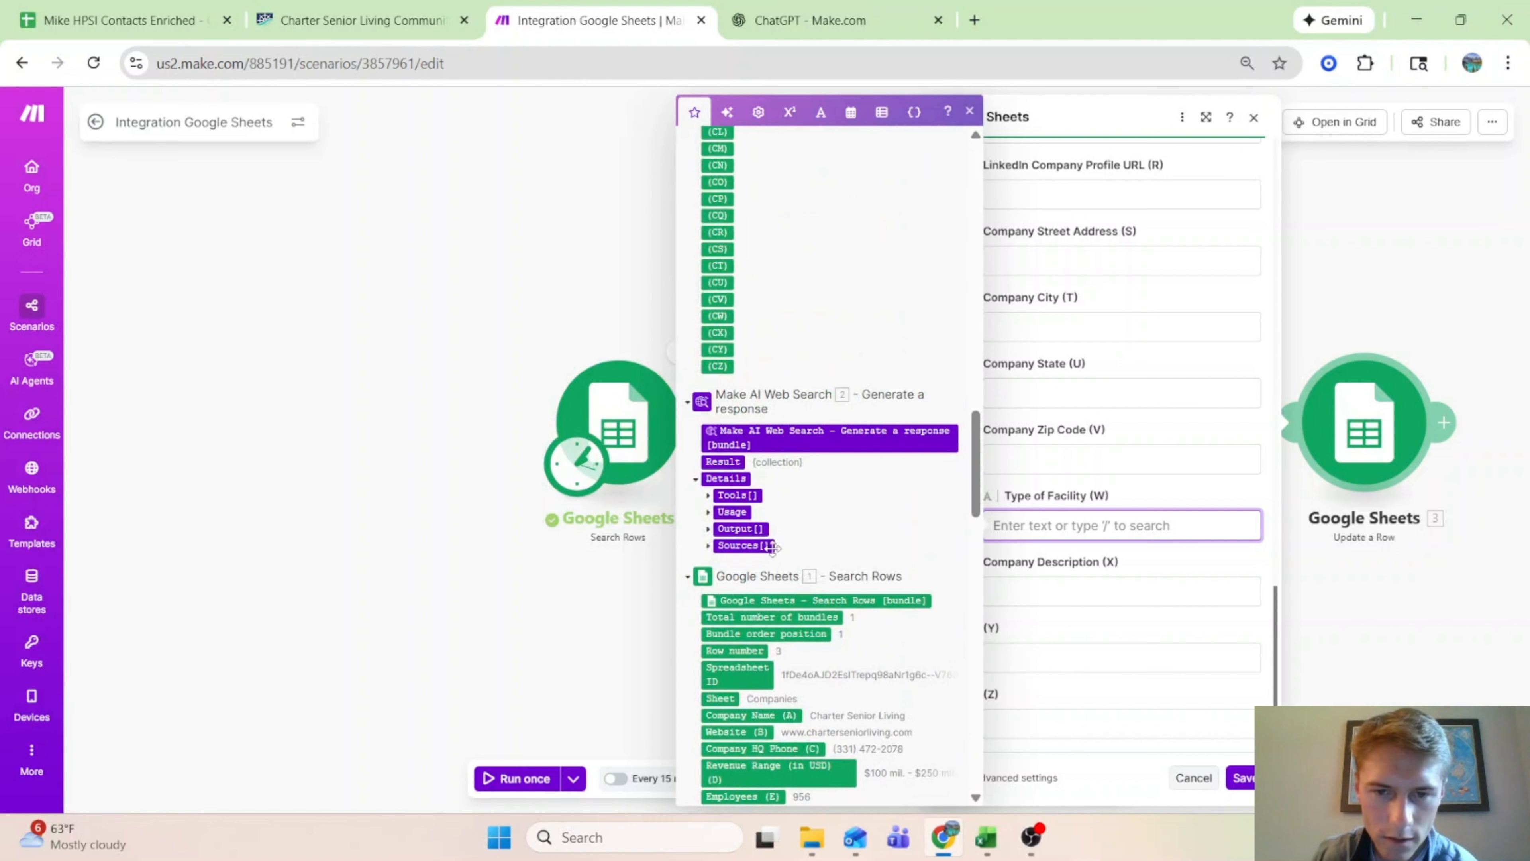
{"action": "left_click", "coordinate": [695, 481]}
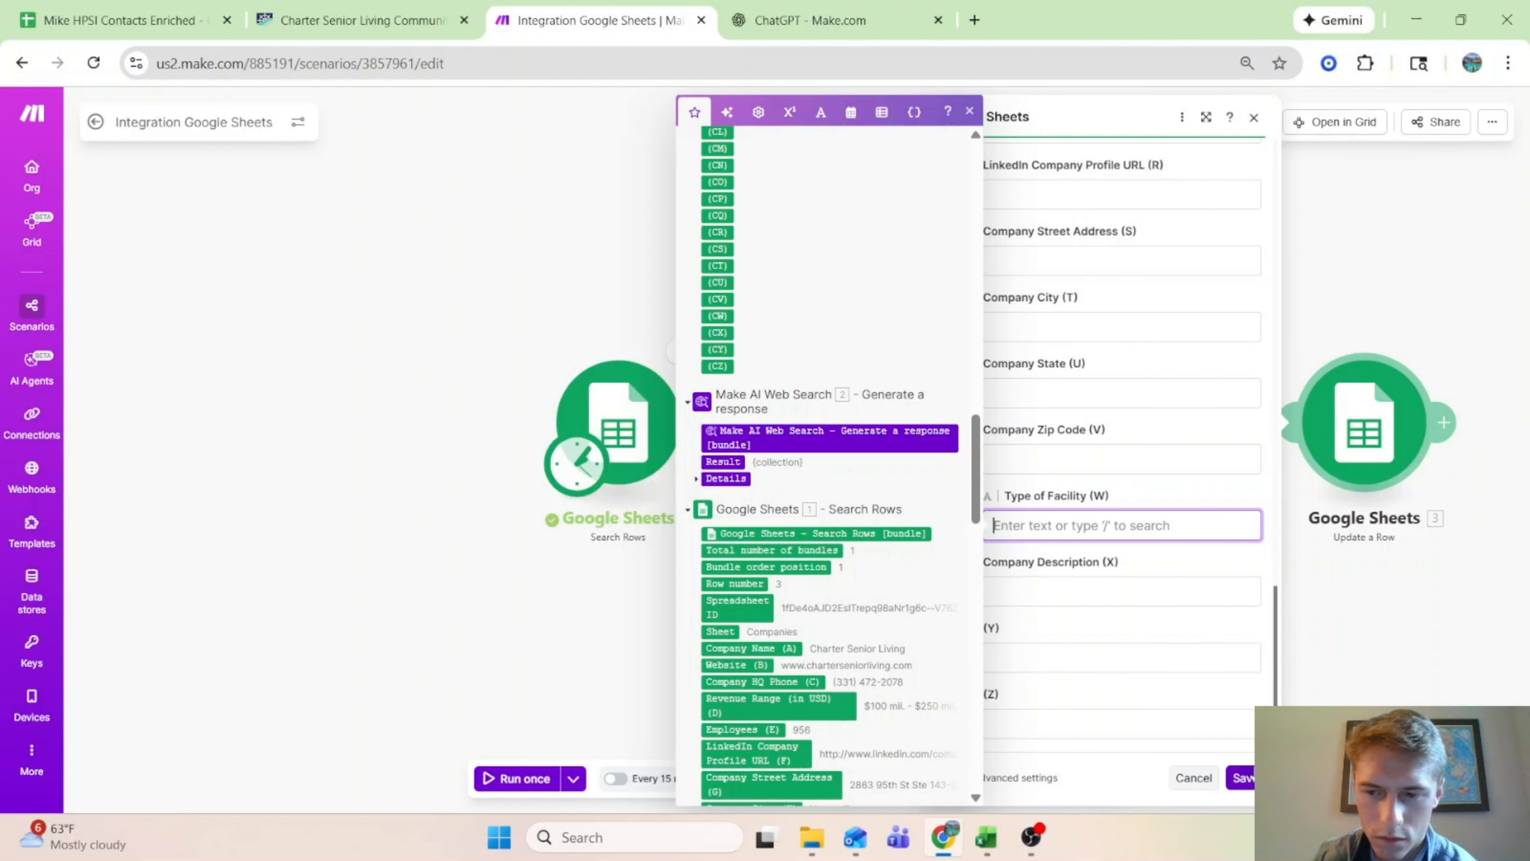
{"action": "left_click", "coordinate": [1242, 777]}
Step: Examine the fields inside the Result collection of the AI web search module's last output
{"action": "left_click", "coordinate": [943, 356]}
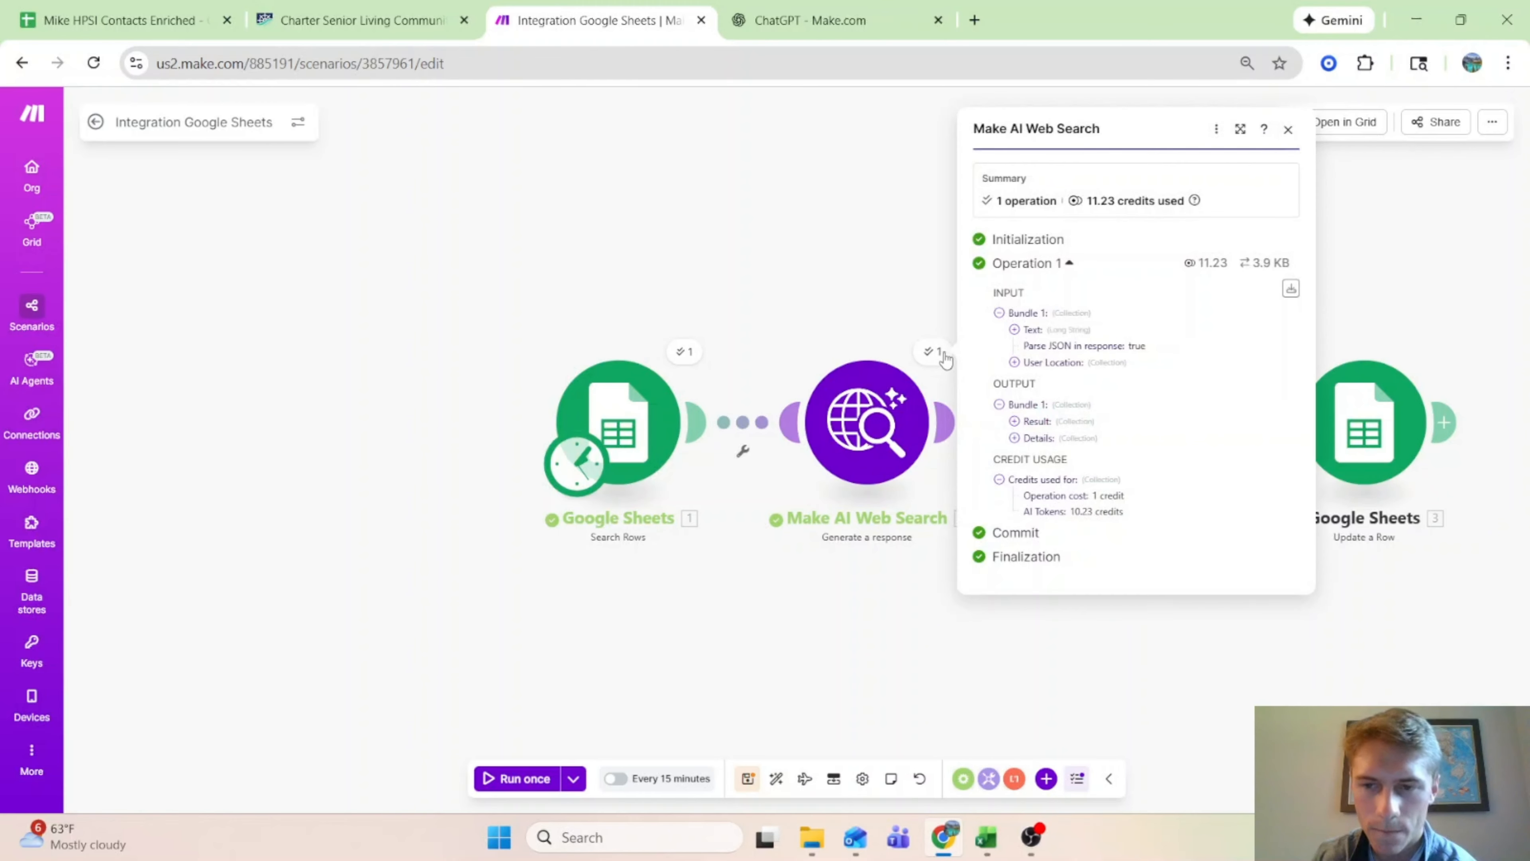
{"action": "left_click", "coordinate": [1014, 421]}
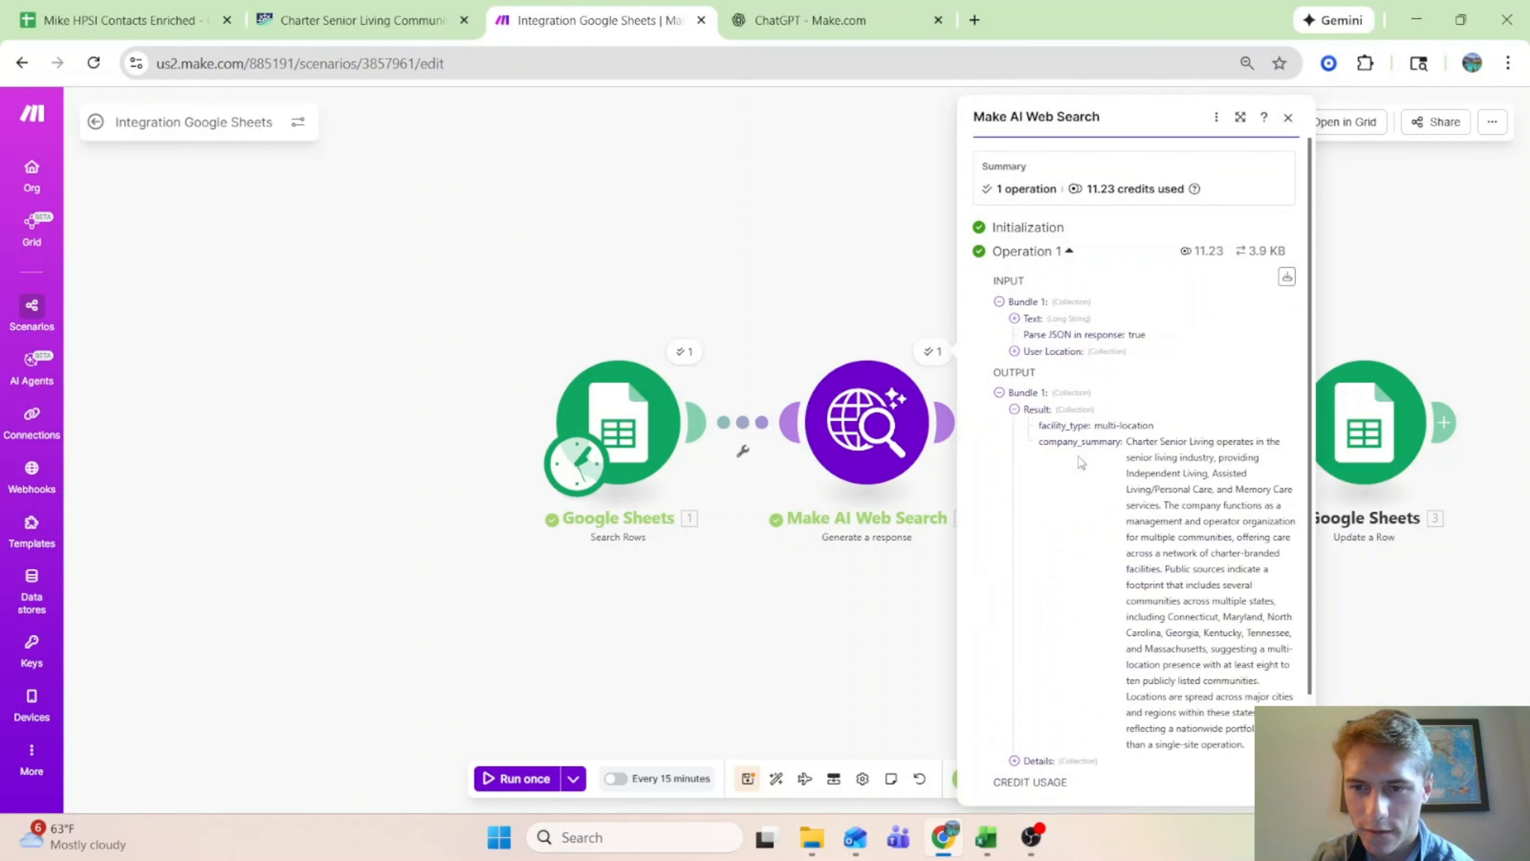
{"action": "left_click", "coordinate": [804, 662]}
Step: Reopen the Update a Row module and look for web search result fields that can be mapped to Company Description (X)
{"action": "left_click_drag", "start_coordinate": [1350, 431], "coordinate": [1350, 437]}
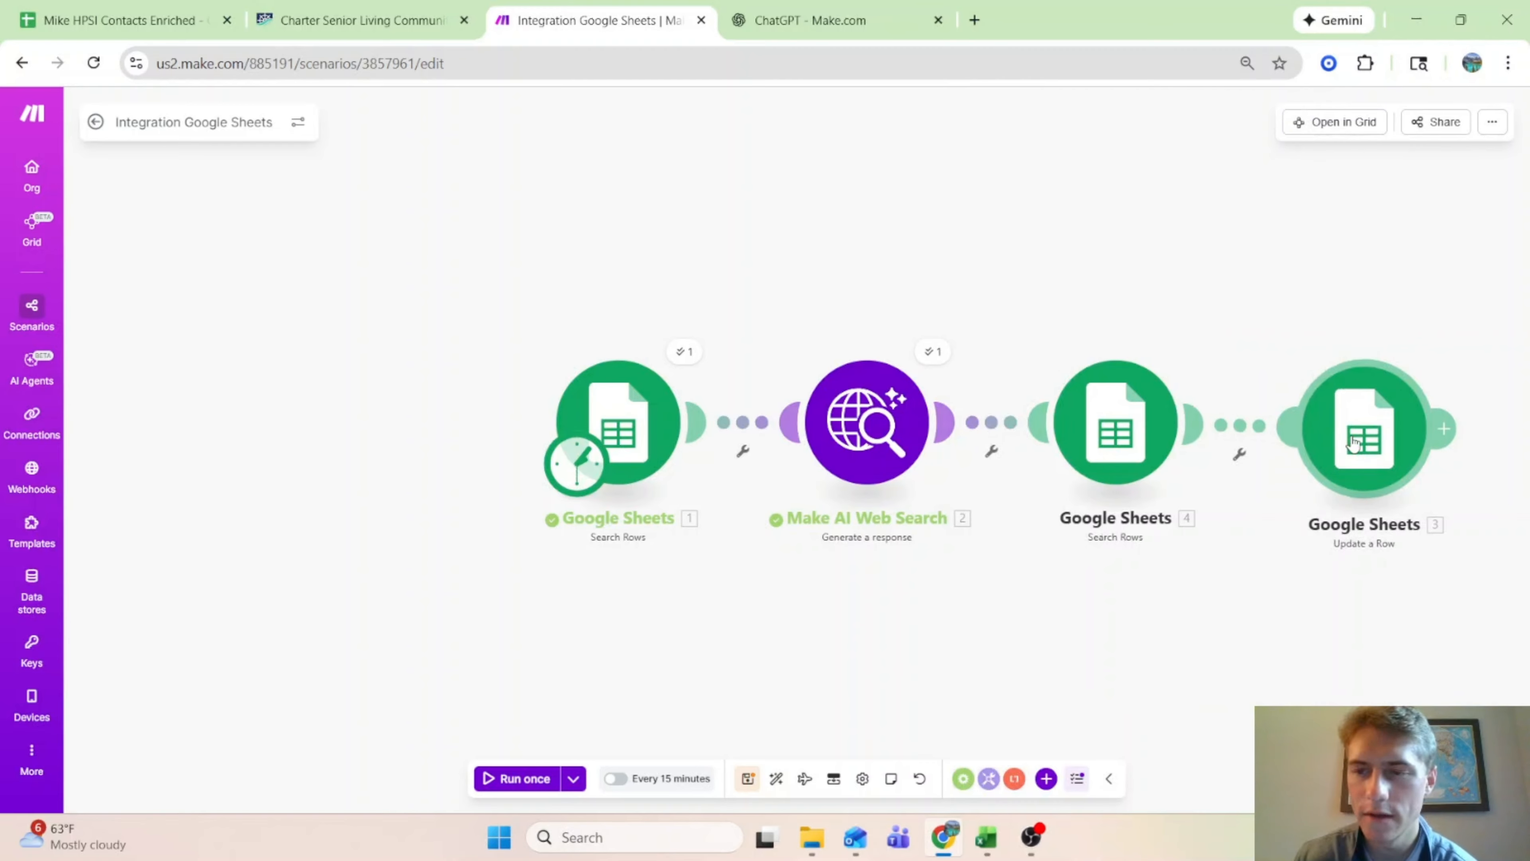
{"action": "left_click", "coordinate": [1352, 443]}
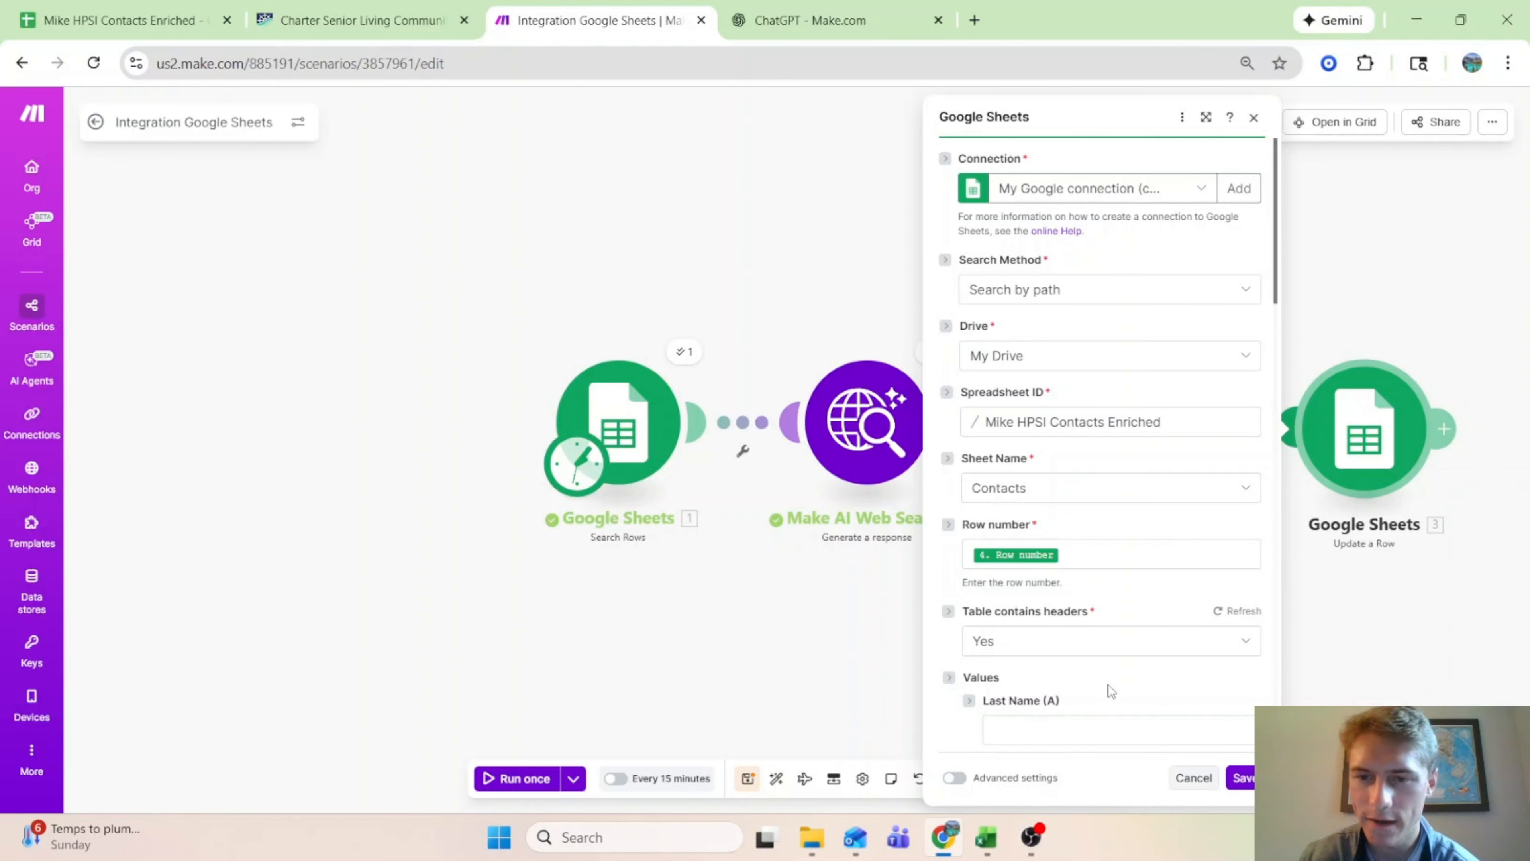
{"action": "scroll", "coordinate": [1091, 691], "scroll_direction": "down", "scroll_amount": 5}
{"action": "scroll", "coordinate": [1091, 692], "scroll_direction": "down", "scroll_amount": 10}
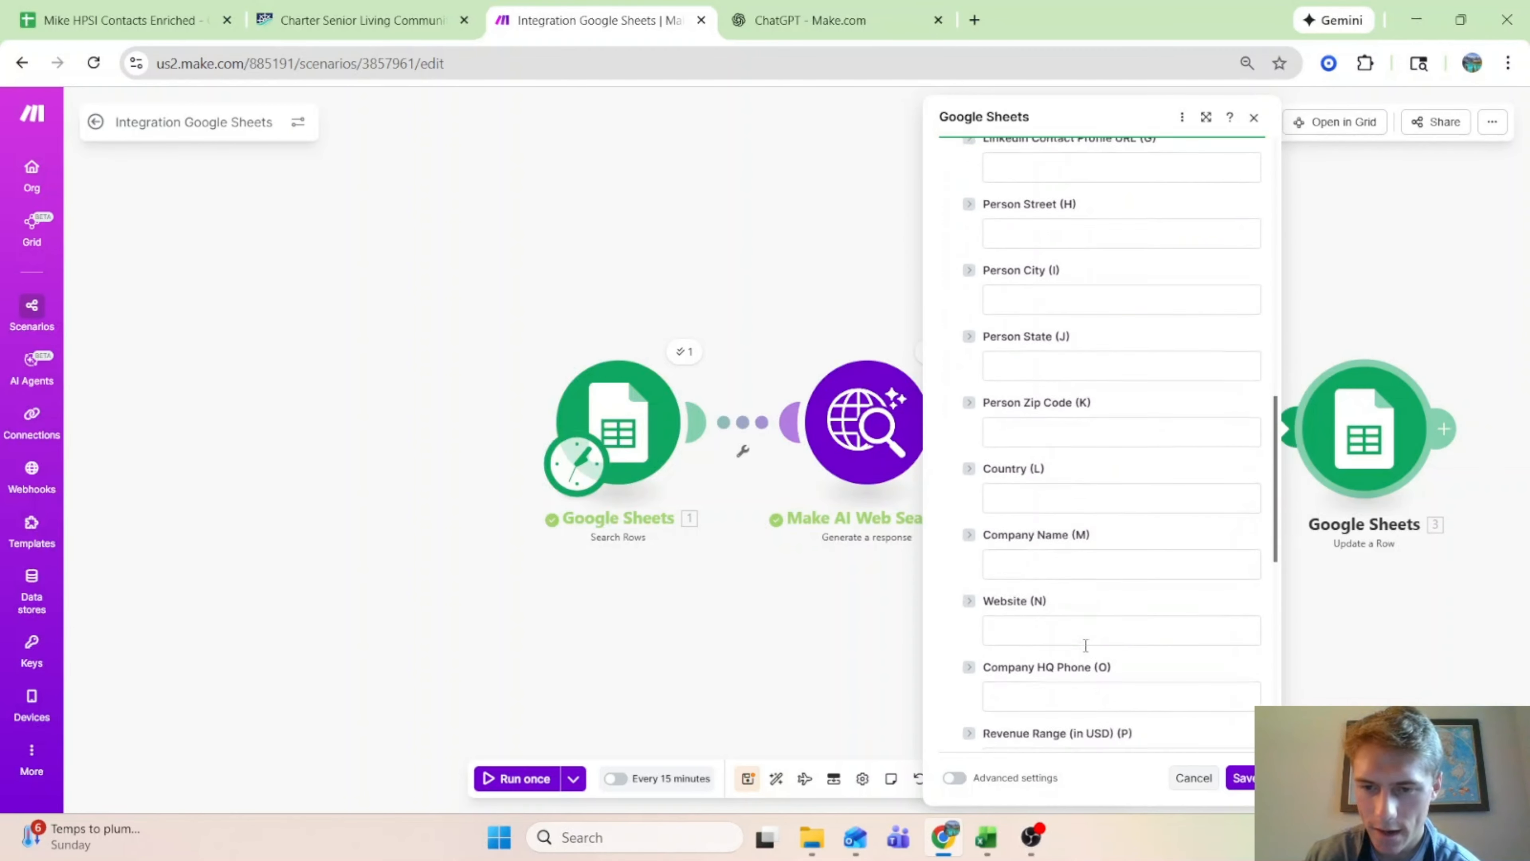
{"action": "scroll", "coordinate": [1086, 641], "scroll_direction": "down", "scroll_amount": 8}
{"action": "left_click", "coordinate": [1077, 580]}
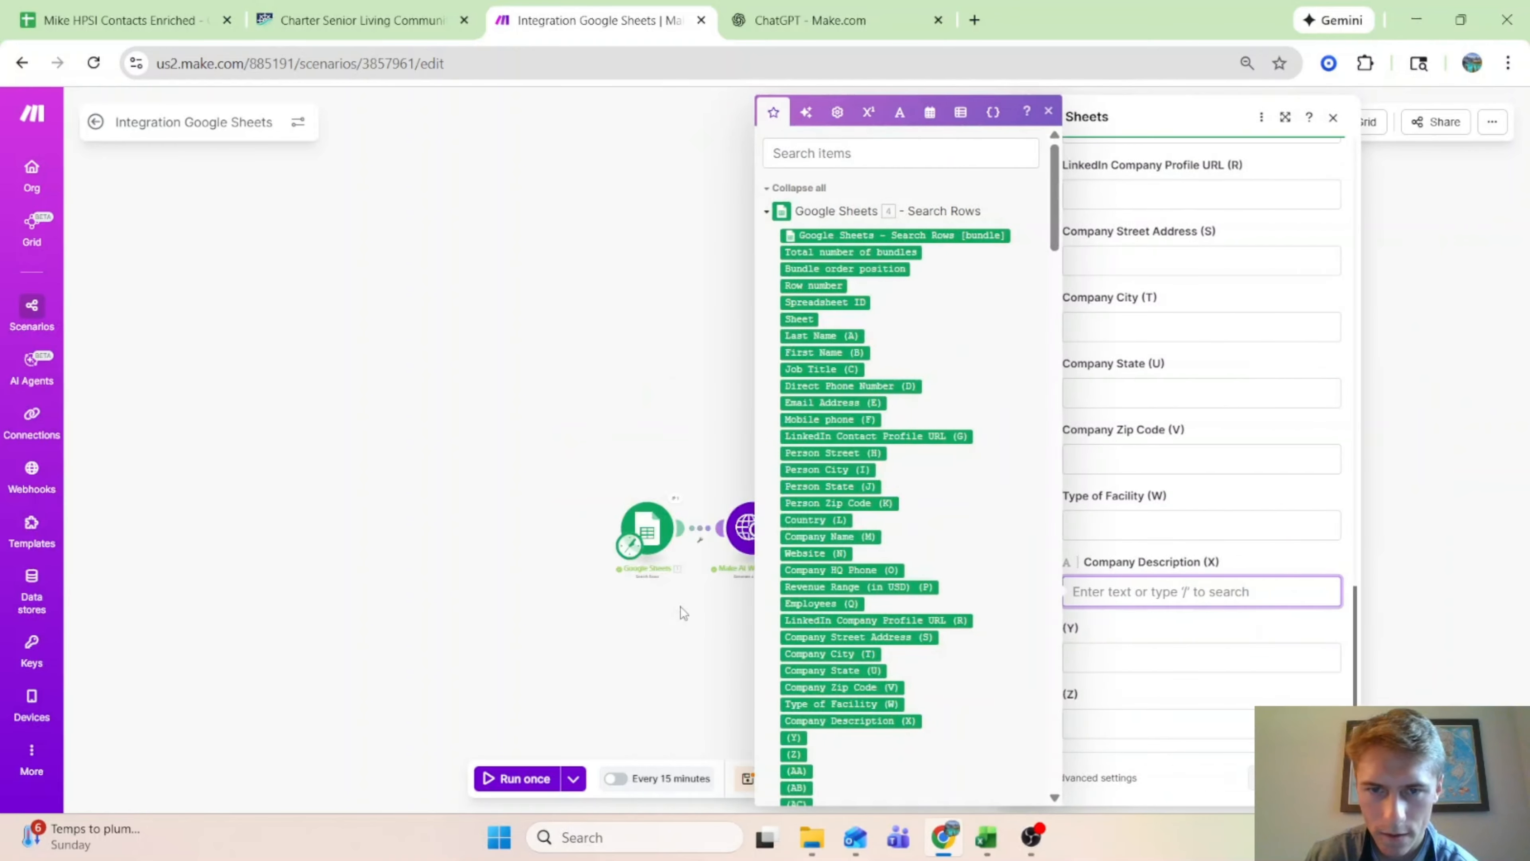
{"action": "scroll", "coordinate": [827, 590], "scroll_direction": "down", "scroll_amount": 10}
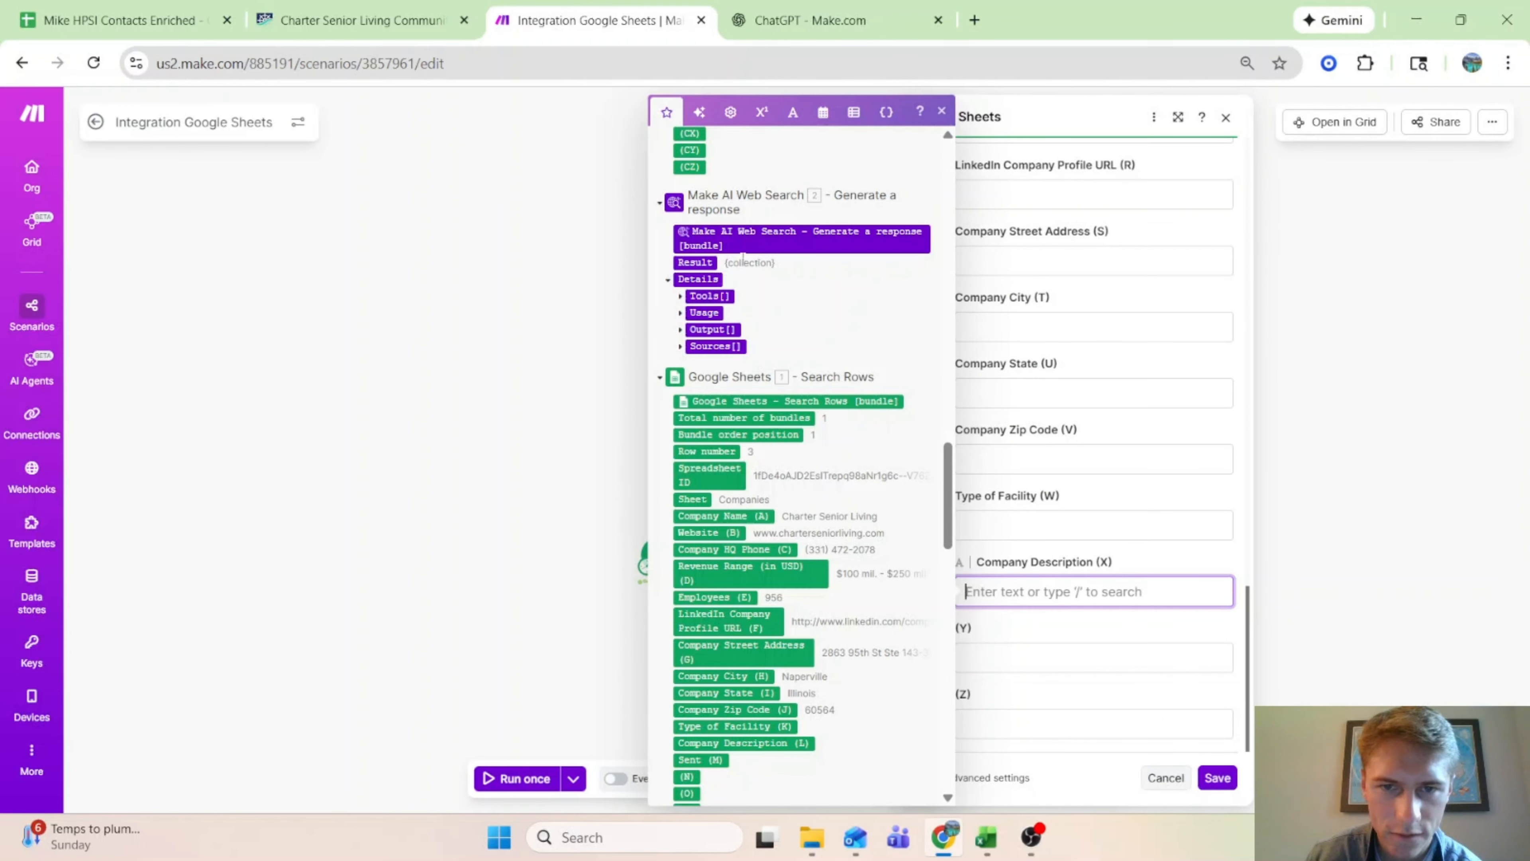
{"action": "left_click", "coordinate": [1345, 502]}
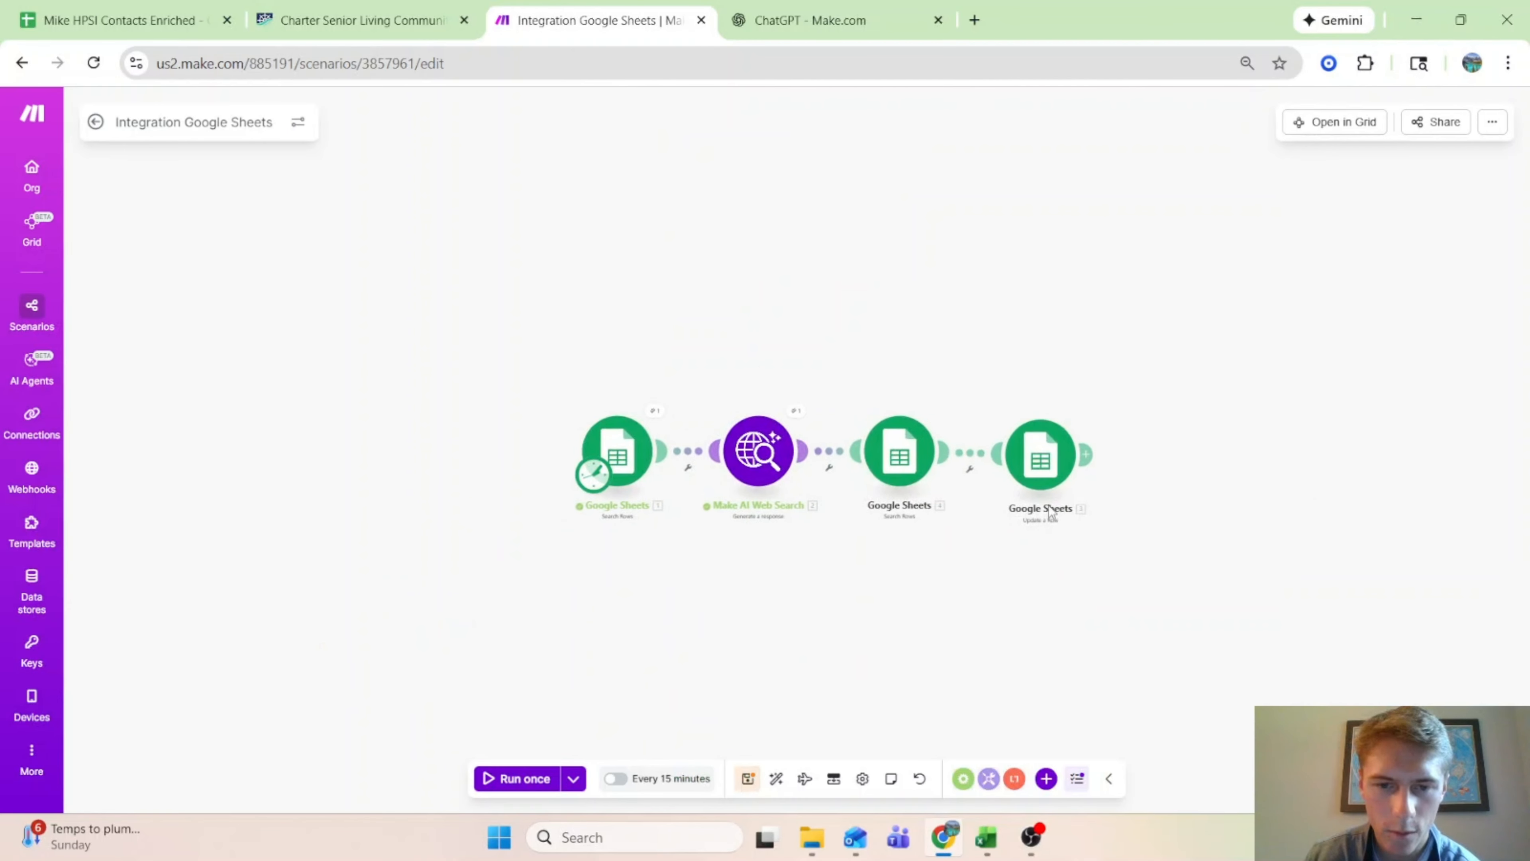
Step: Insert a Parse JSON module between the Make AI Web Search and Contacts Search Rows modules
{"action": "right_click", "coordinate": [780, 442]}
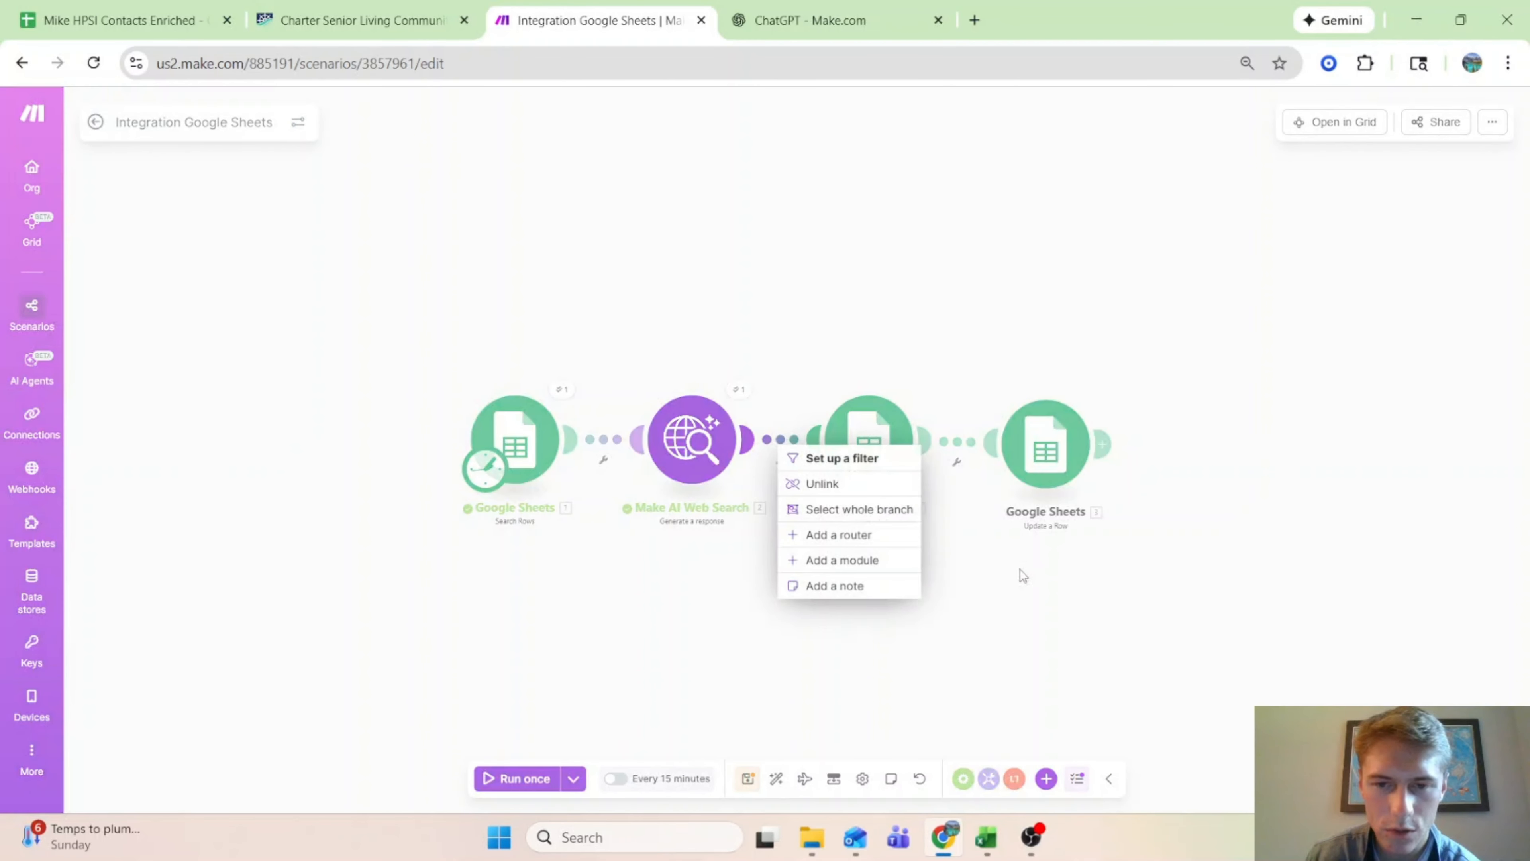
{"action": "left_click", "coordinate": [910, 570]}
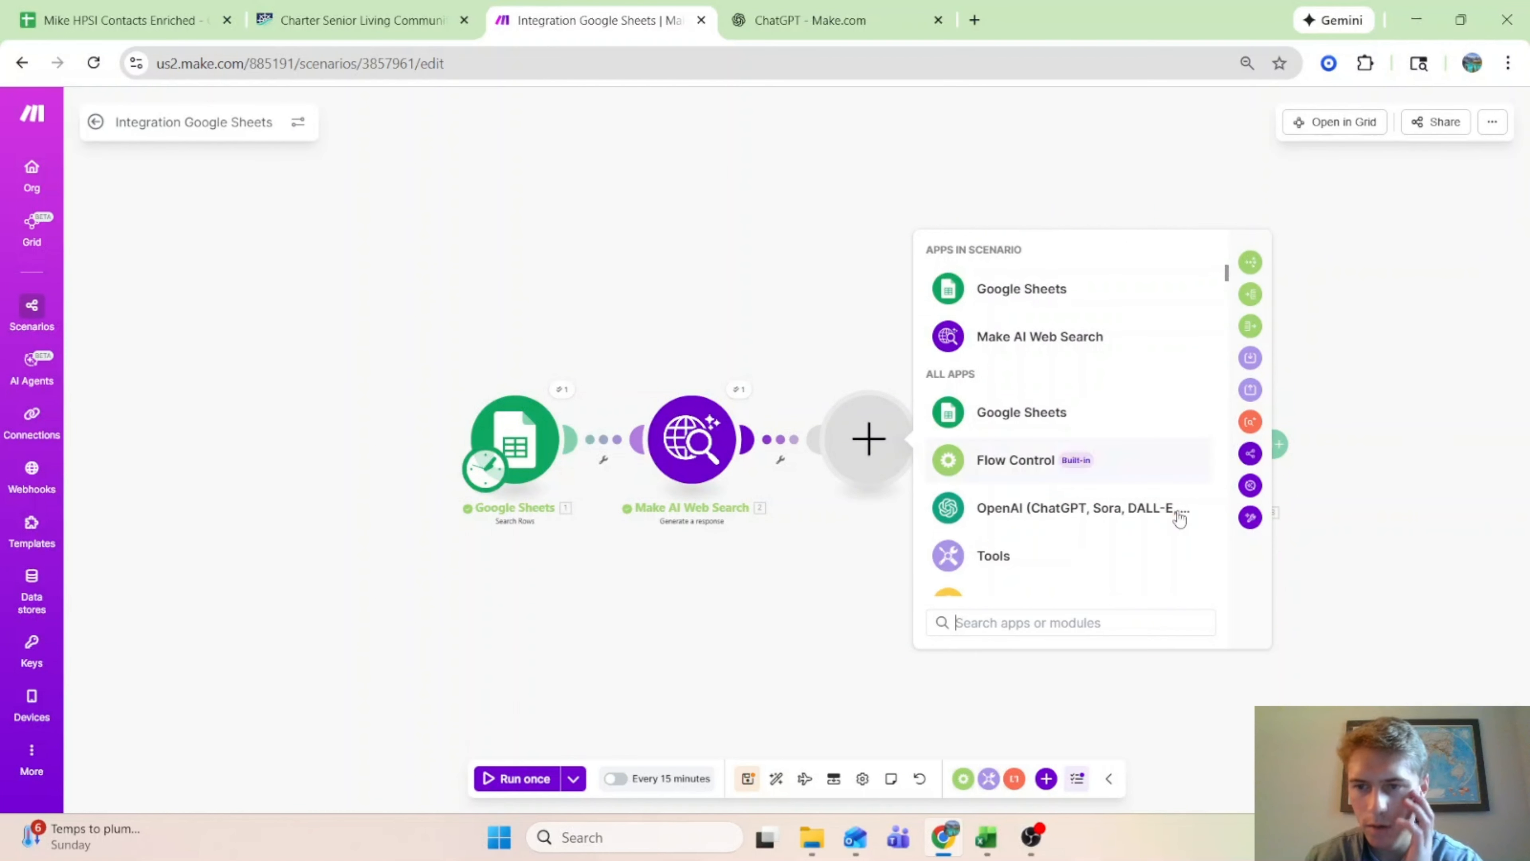
{"action": "type", "text": "parse"}
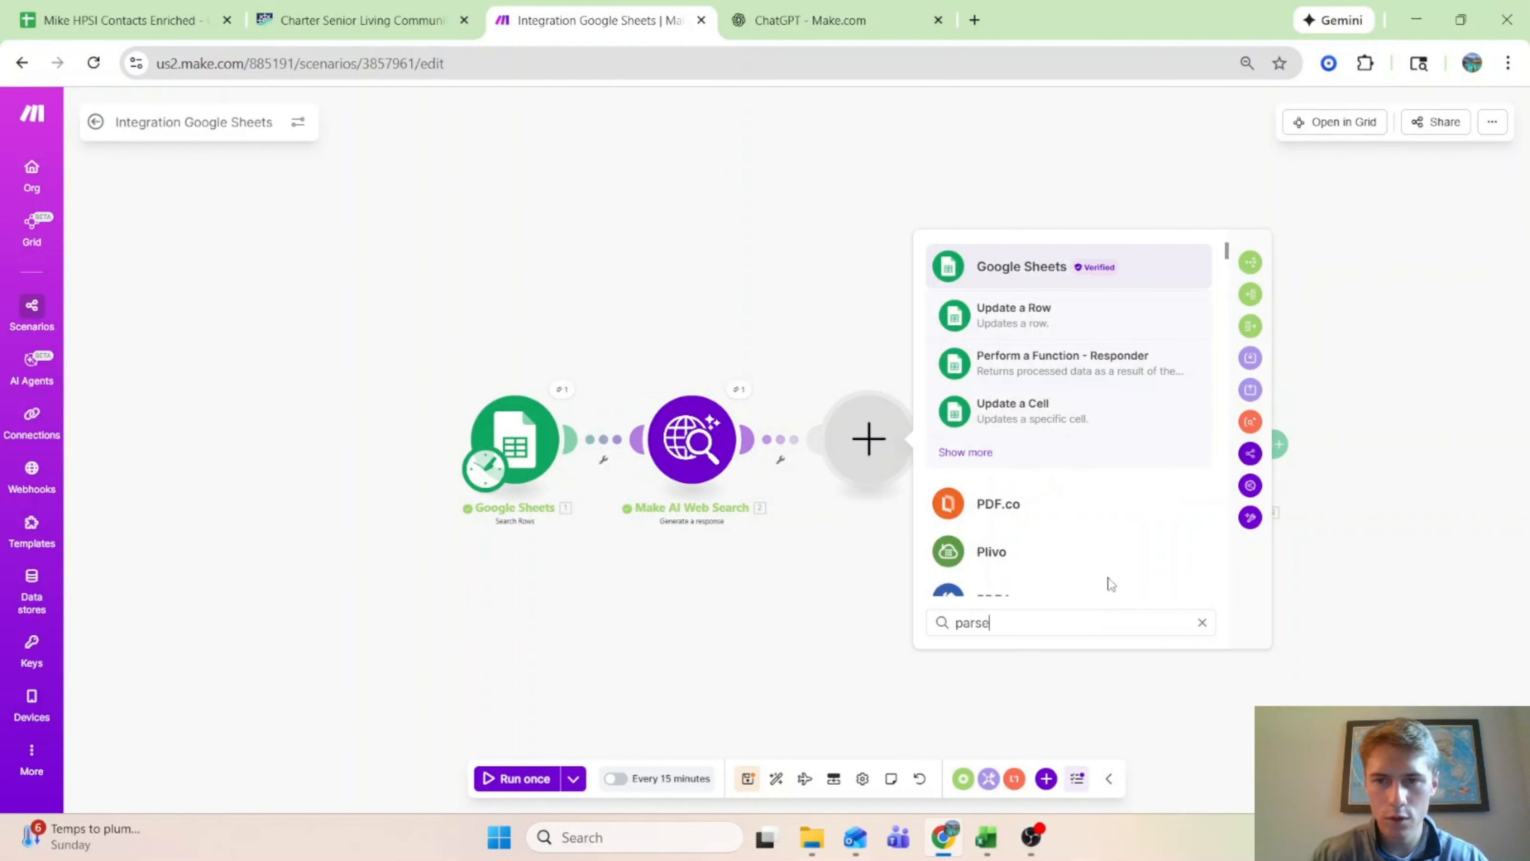
{"action": "scroll", "coordinate": [1139, 514], "scroll_direction": "down", "scroll_amount": 3}
{"action": "scroll", "coordinate": [1138, 514], "scroll_direction": "up", "scroll_amount": 3}
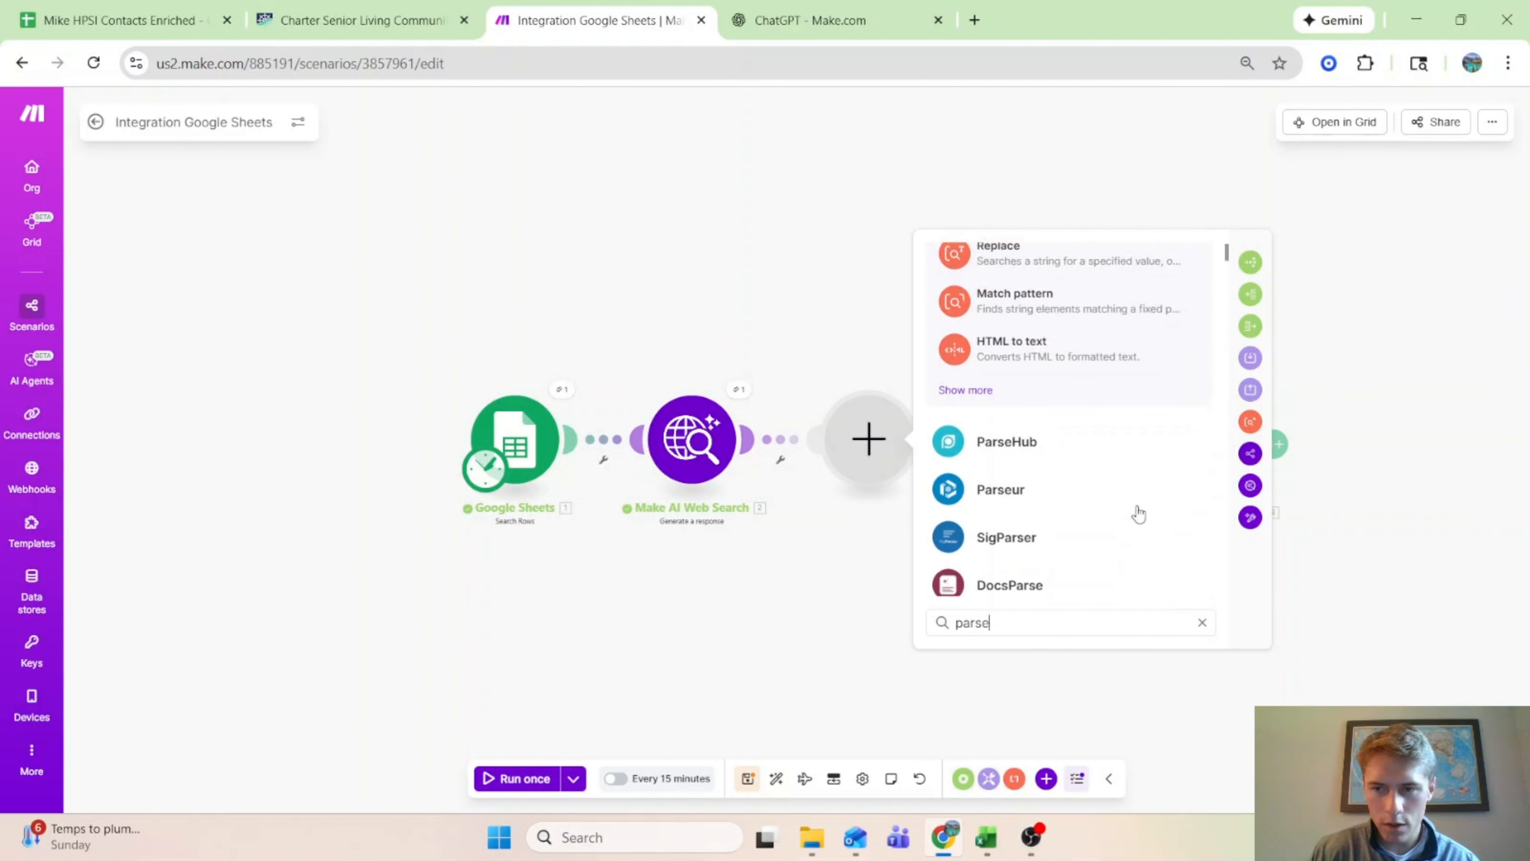
{"action": "key", "text": "BackSpace"}
{"action": "key", "text": "BackSpace"}
{"action": "key", "text": "BackSpace"}
{"action": "type", "text": "jso"}
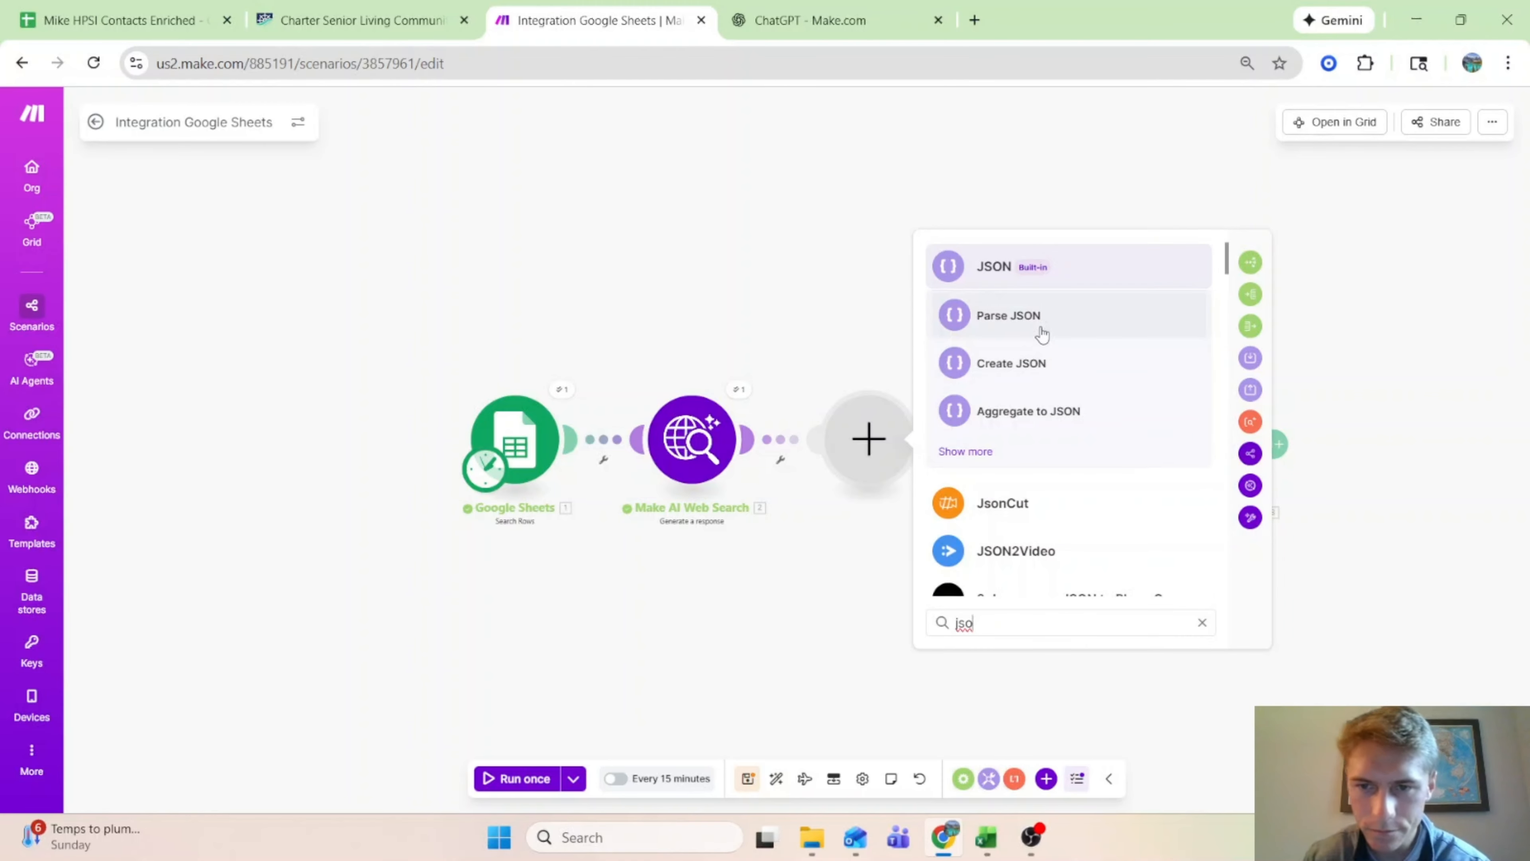
{"action": "left_click", "coordinate": [1040, 326]}
Step: Map the Parse JSON module's JSON string to the AI web search's Result and save the module
{"action": "left_click", "coordinate": [1025, 505]}
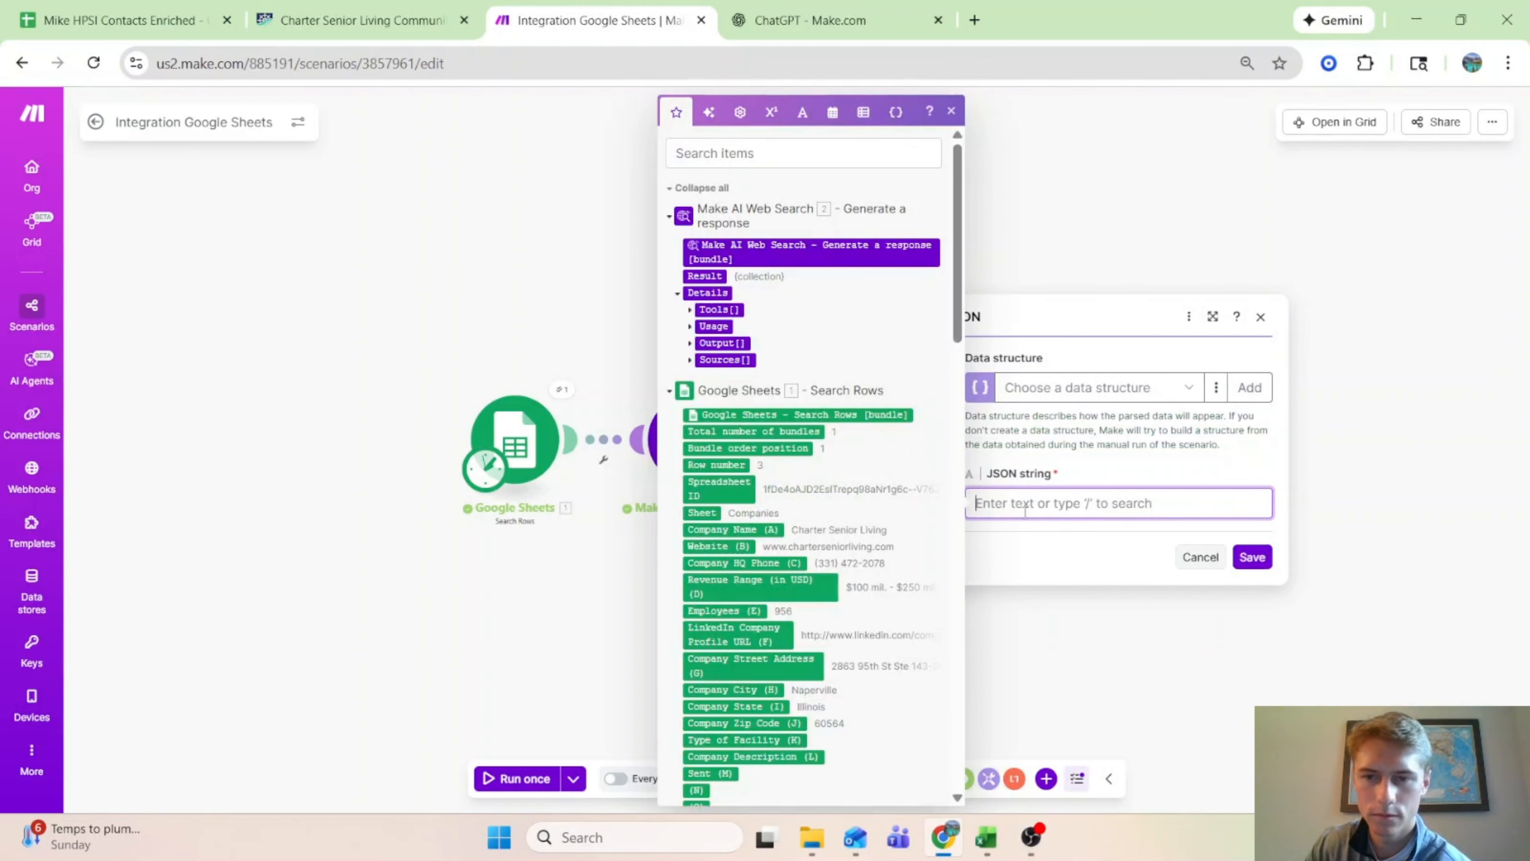
{"action": "left_click", "coordinate": [702, 276]}
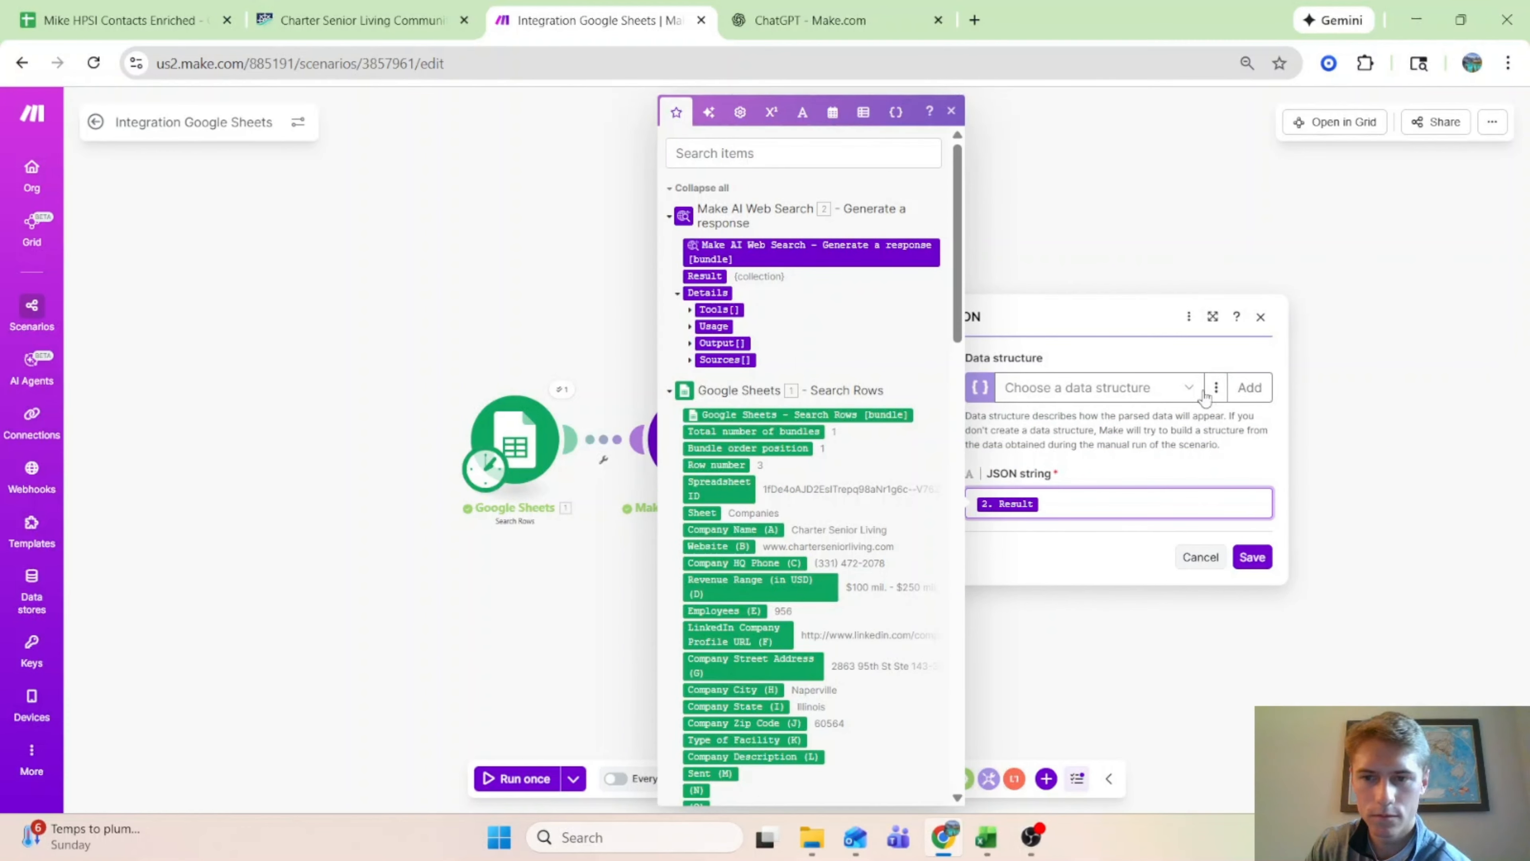
{"action": "left_click", "coordinate": [1253, 557]}
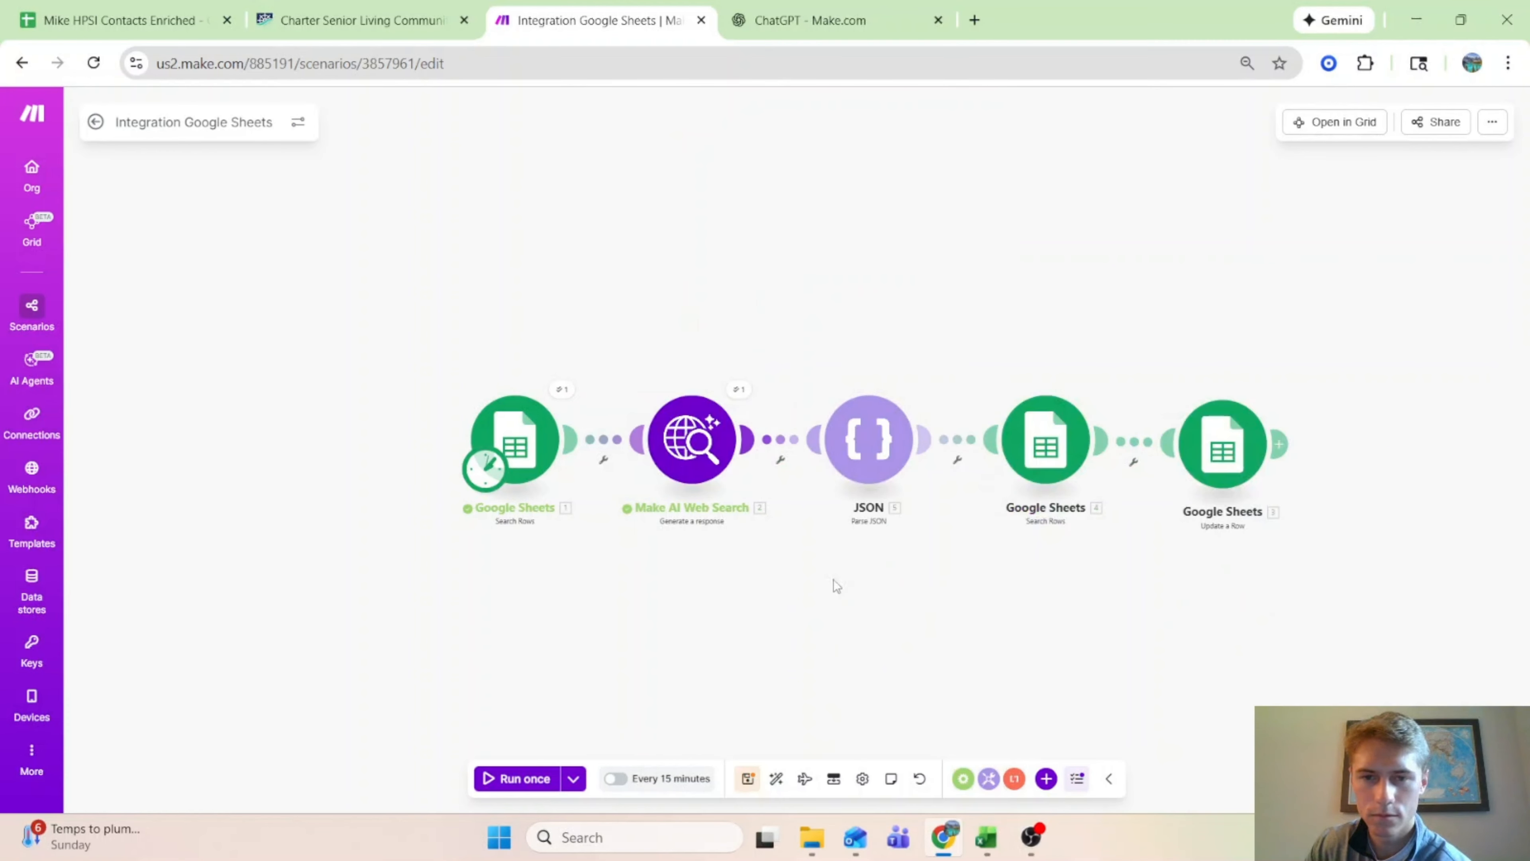
Step: Unlink the Parse JSON module from the Contacts Search Rows module and run the scenario once
{"action": "left_click", "coordinate": [947, 449]}
{"action": "left_click", "coordinate": [979, 484]}
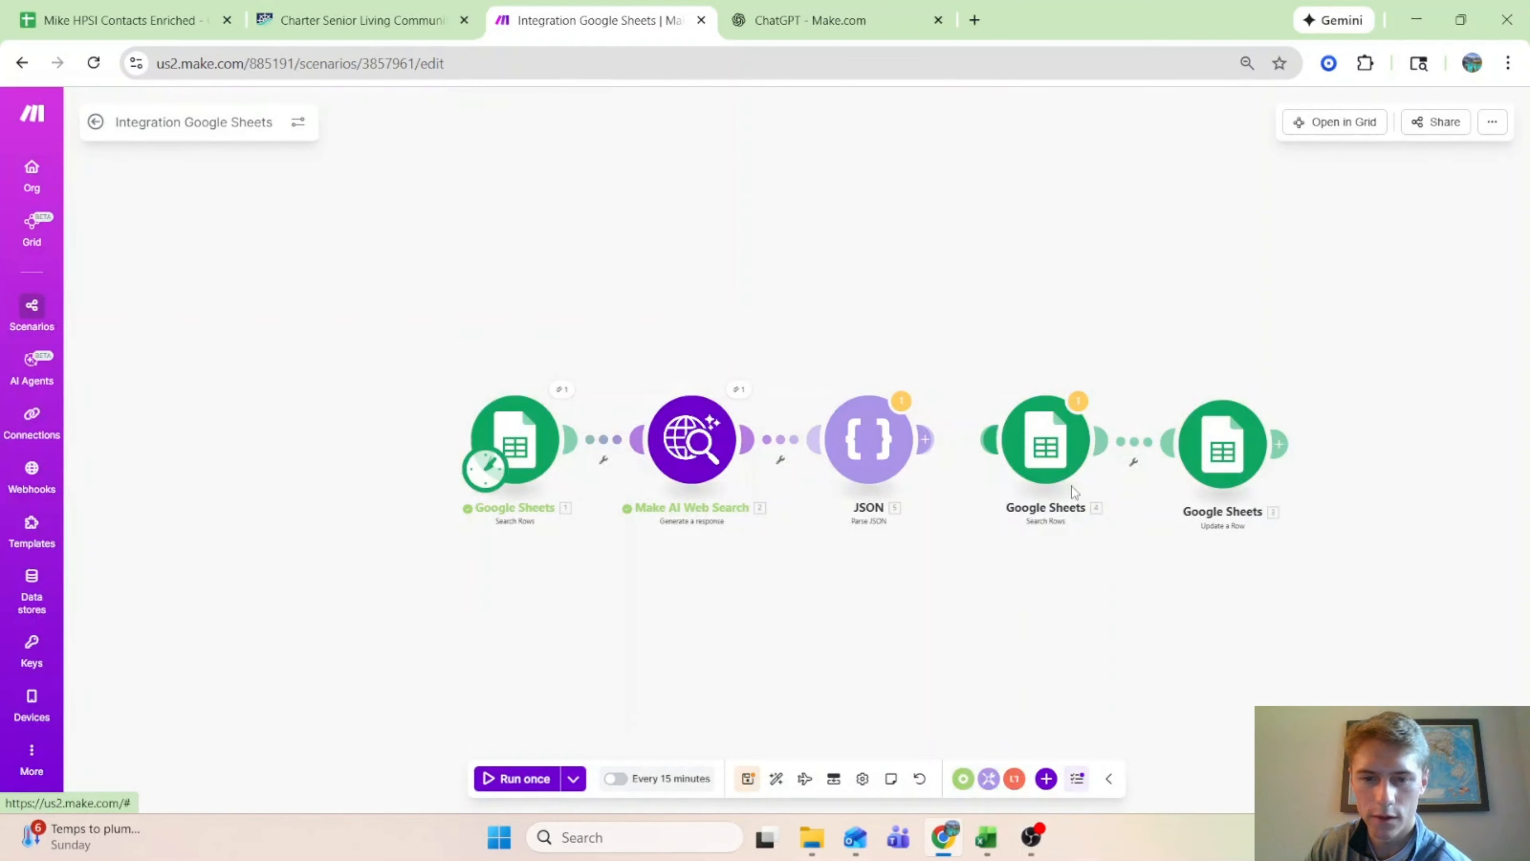
{"action": "left_click", "coordinate": [519, 778]}
{"action": "left_click", "coordinate": [891, 506]}
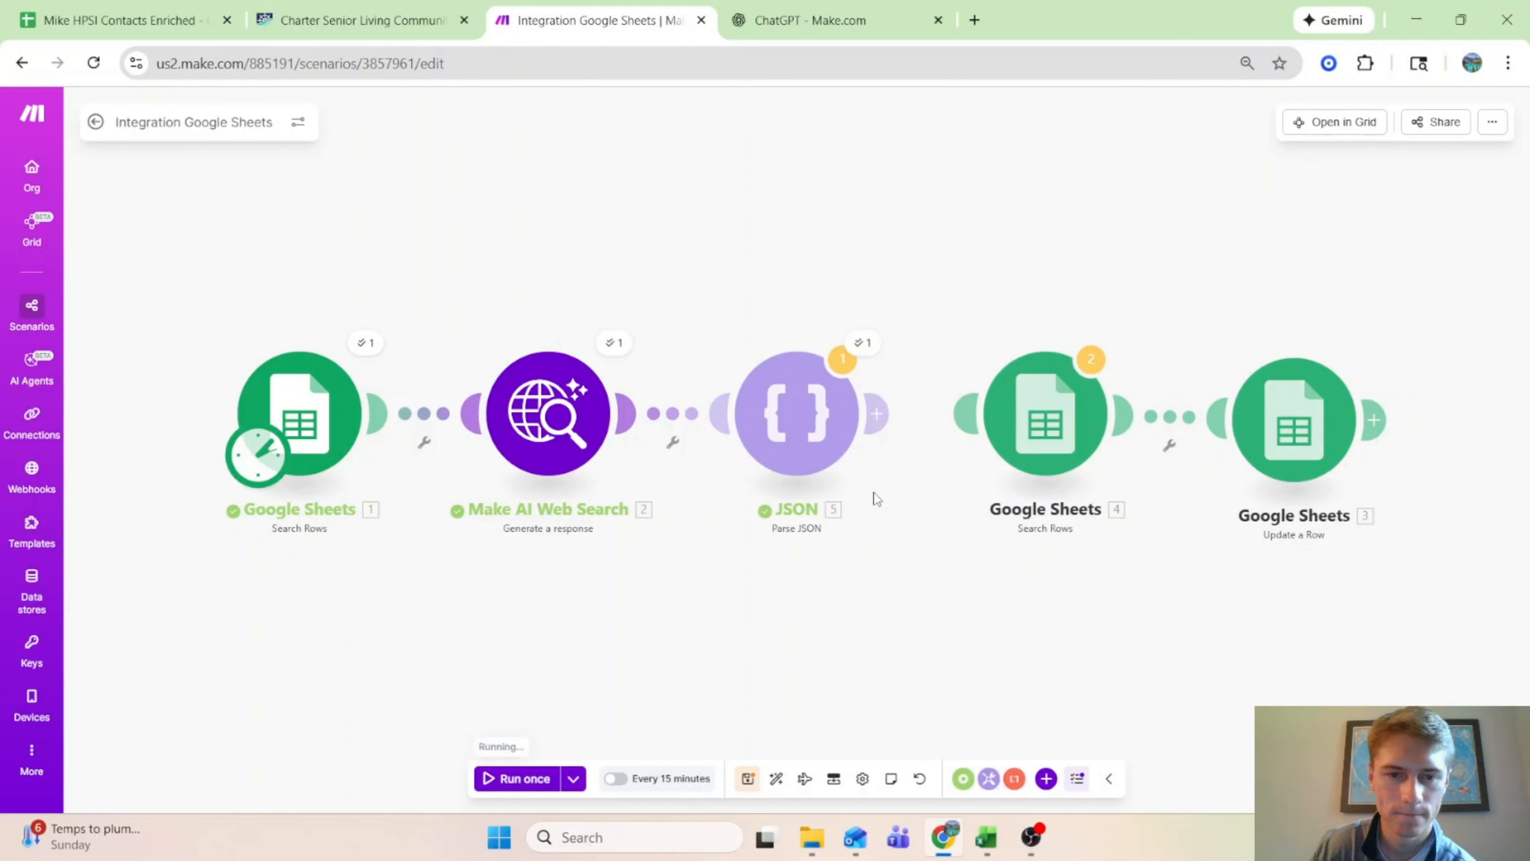
Step: Compare the Parse JSON module's input string with the separate fields in its output bundle
{"action": "left_click", "coordinate": [862, 342]}
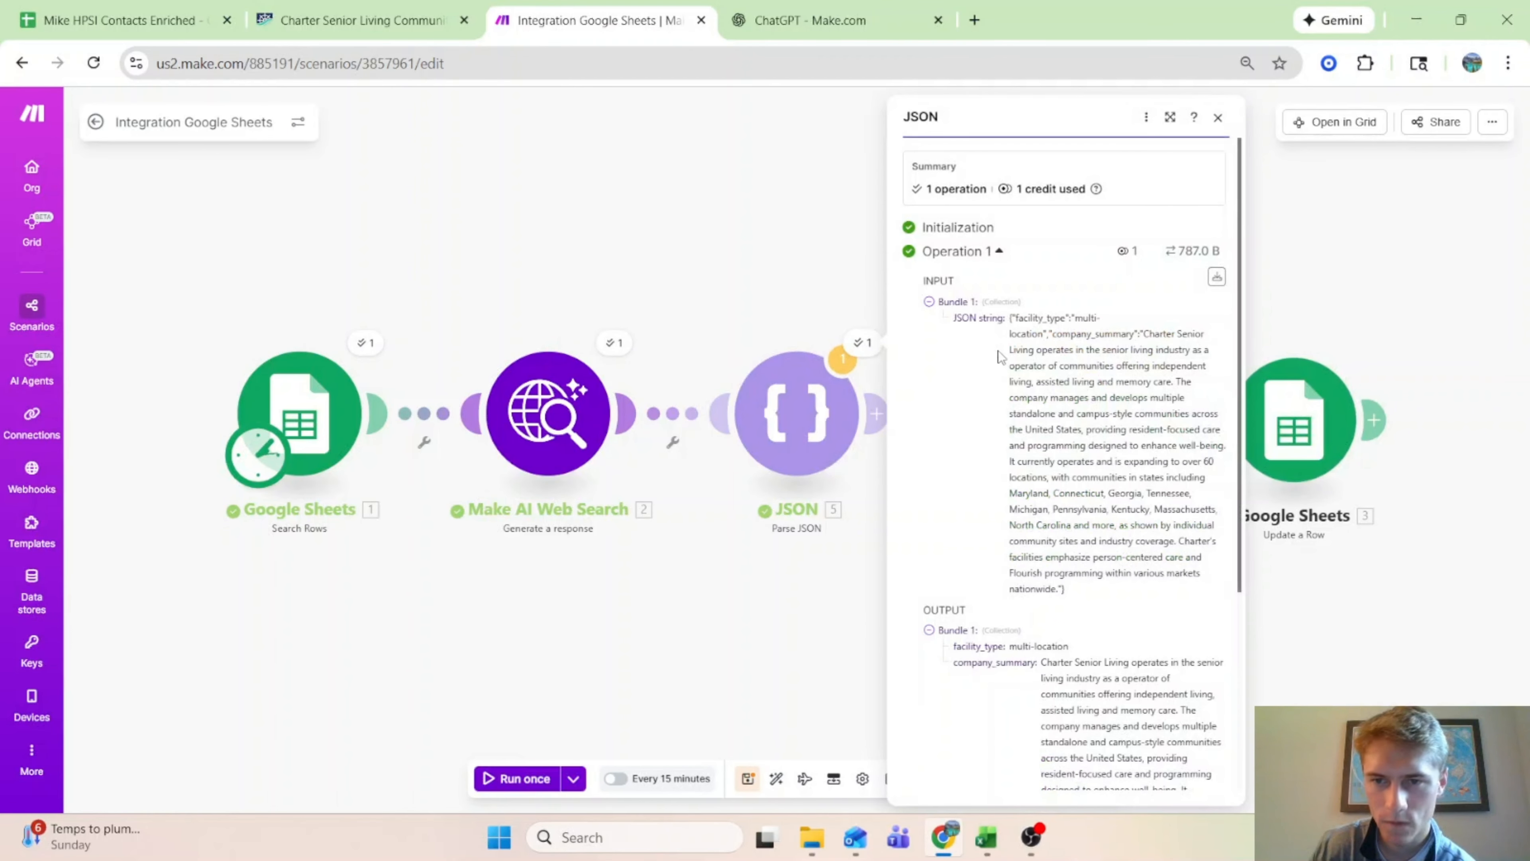
{"action": "scroll", "coordinate": [997, 355], "scroll_direction": "down", "scroll_amount": 3}
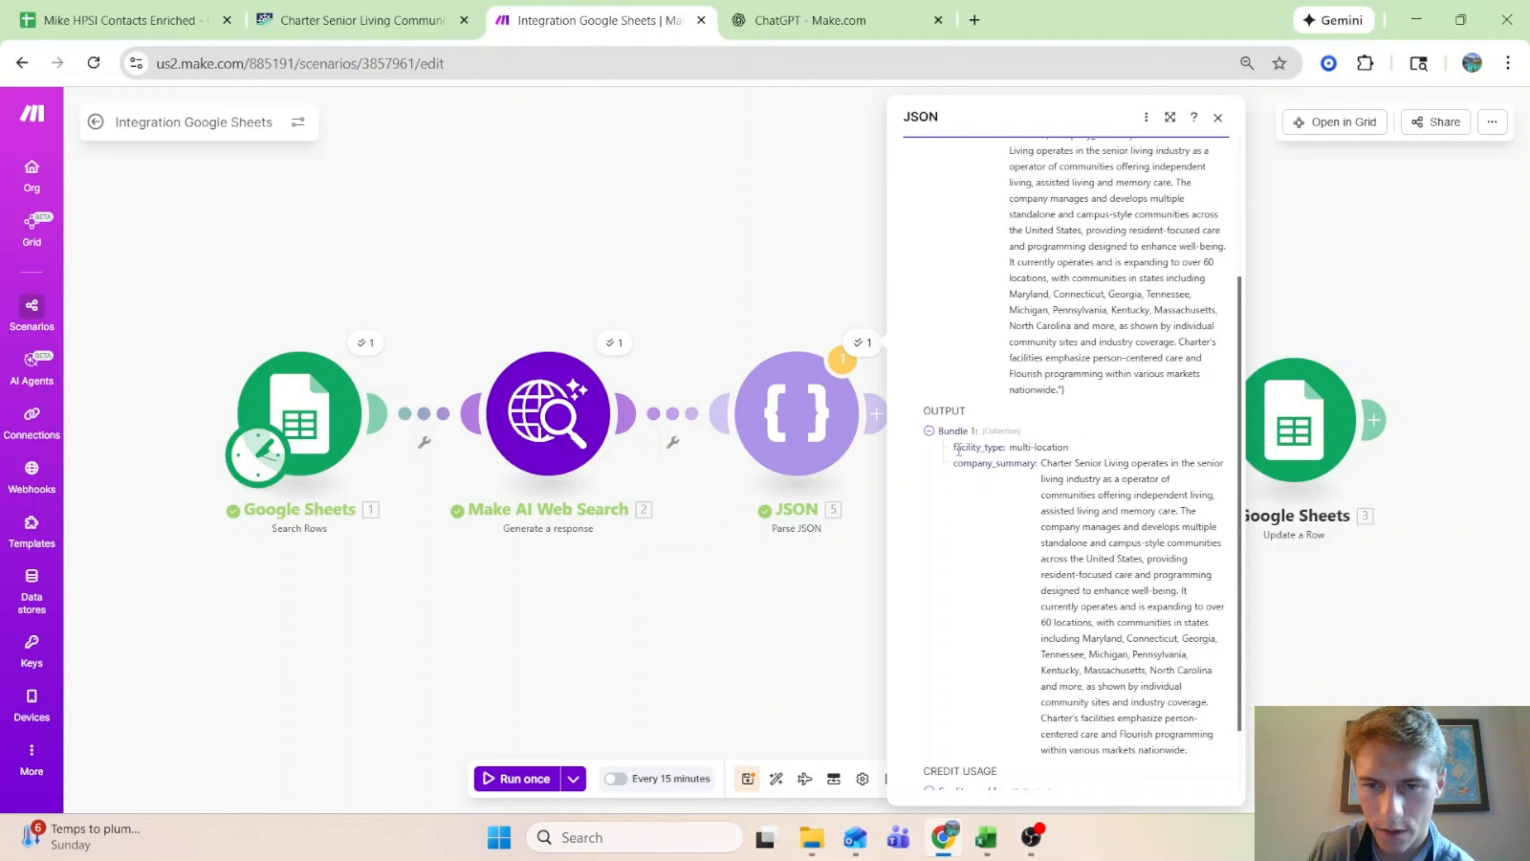
{"action": "left_click_drag", "start_coordinate": [975, 449], "coordinate": [1190, 763]}
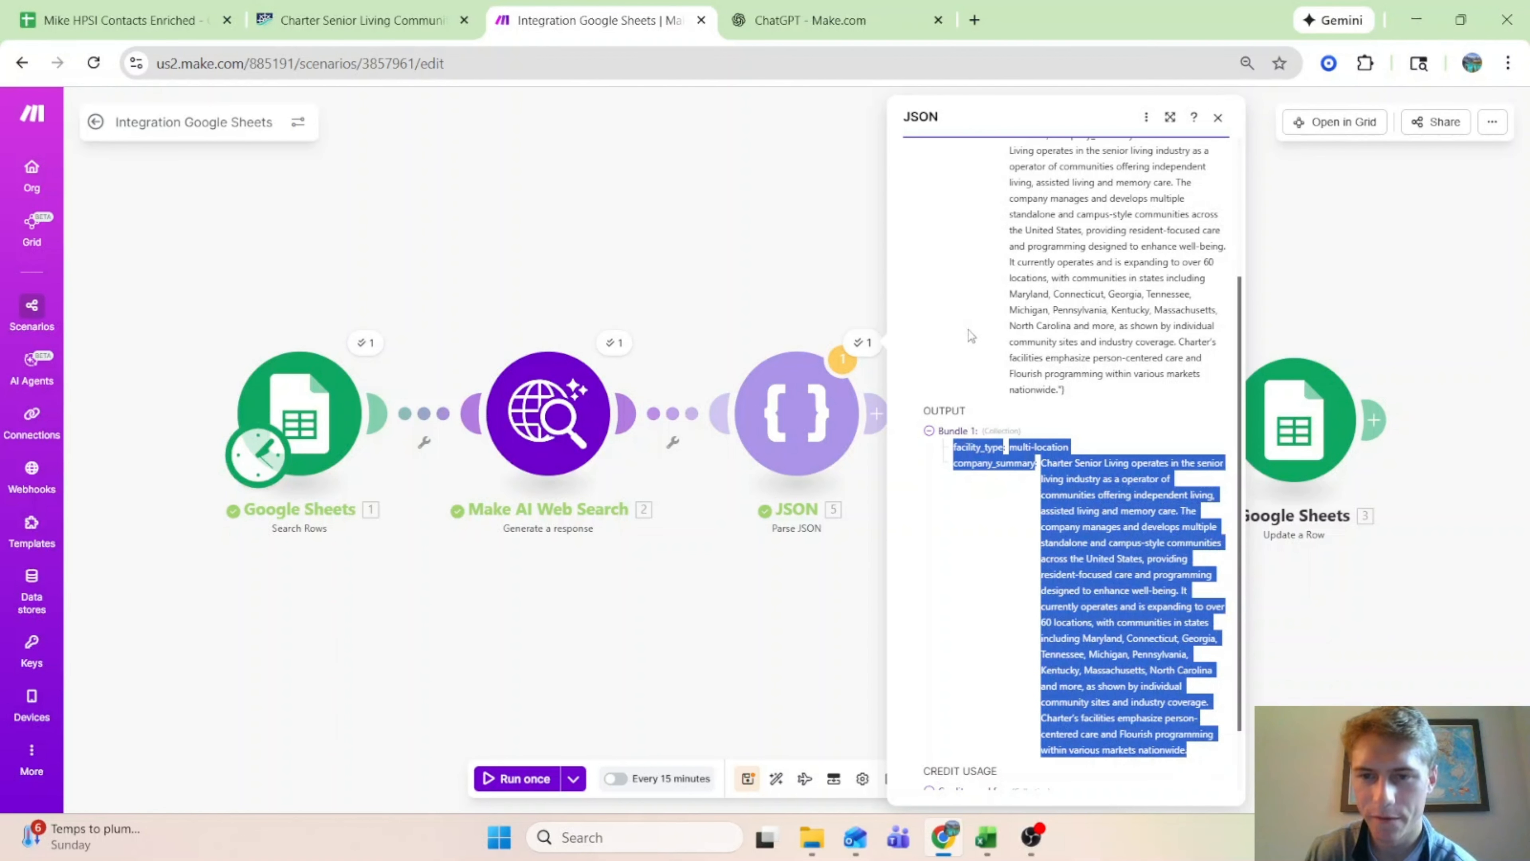
{"action": "scroll", "coordinate": [971, 336], "scroll_direction": "up", "scroll_amount": 3}
{"action": "left_click_drag", "start_coordinate": [1011, 317], "coordinate": [942, 609]}
{"action": "scroll", "coordinate": [939, 411], "scroll_direction": "down", "scroll_amount": 3}
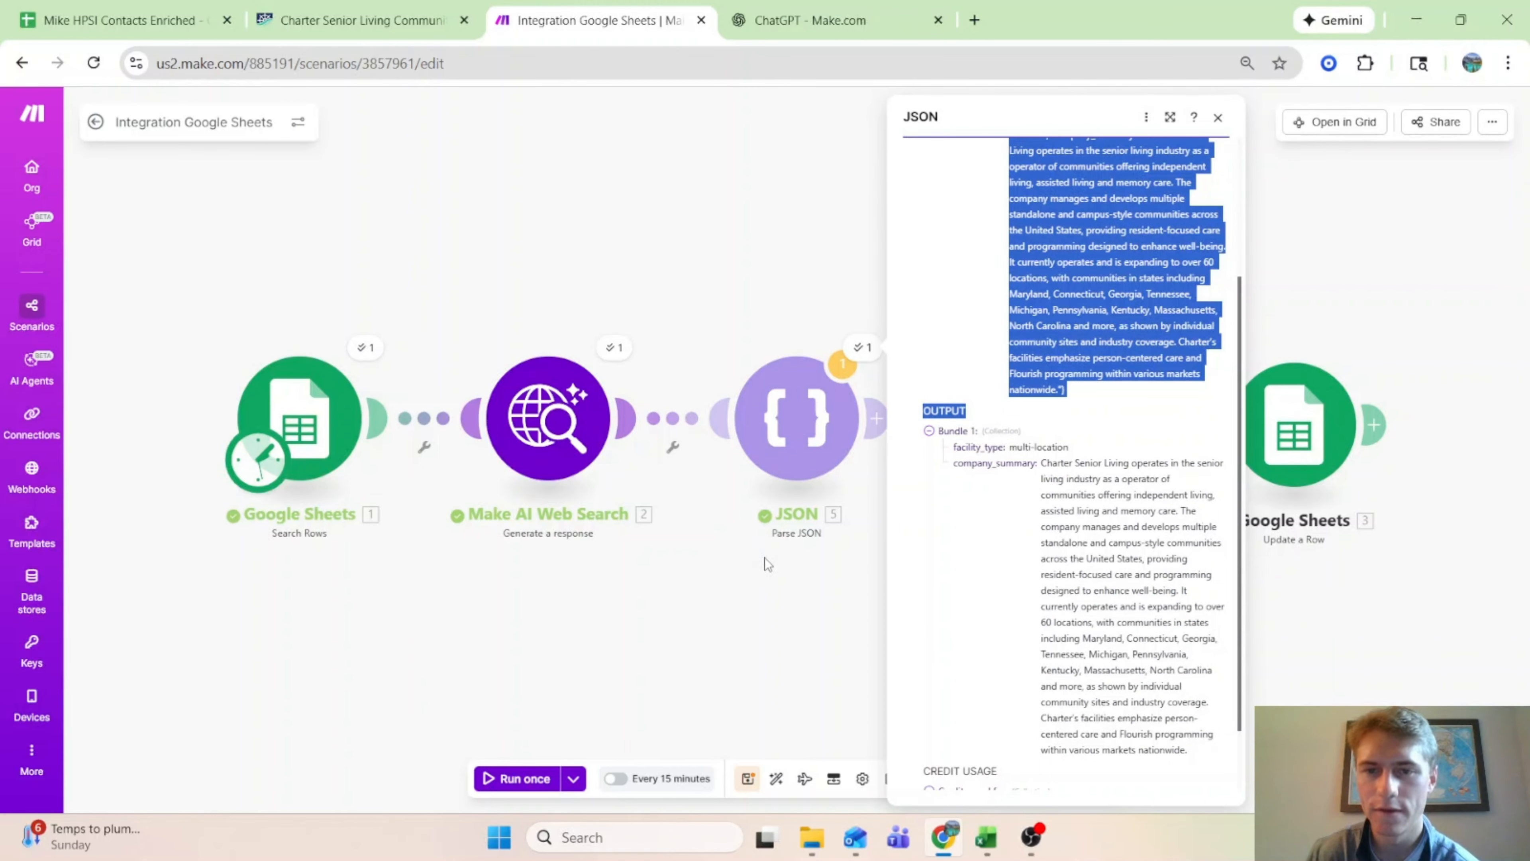
Step: Reconnect the Parse JSON module to the Contacts Search Rows module and save the scenario
{"action": "left_click", "coordinate": [809, 610]}
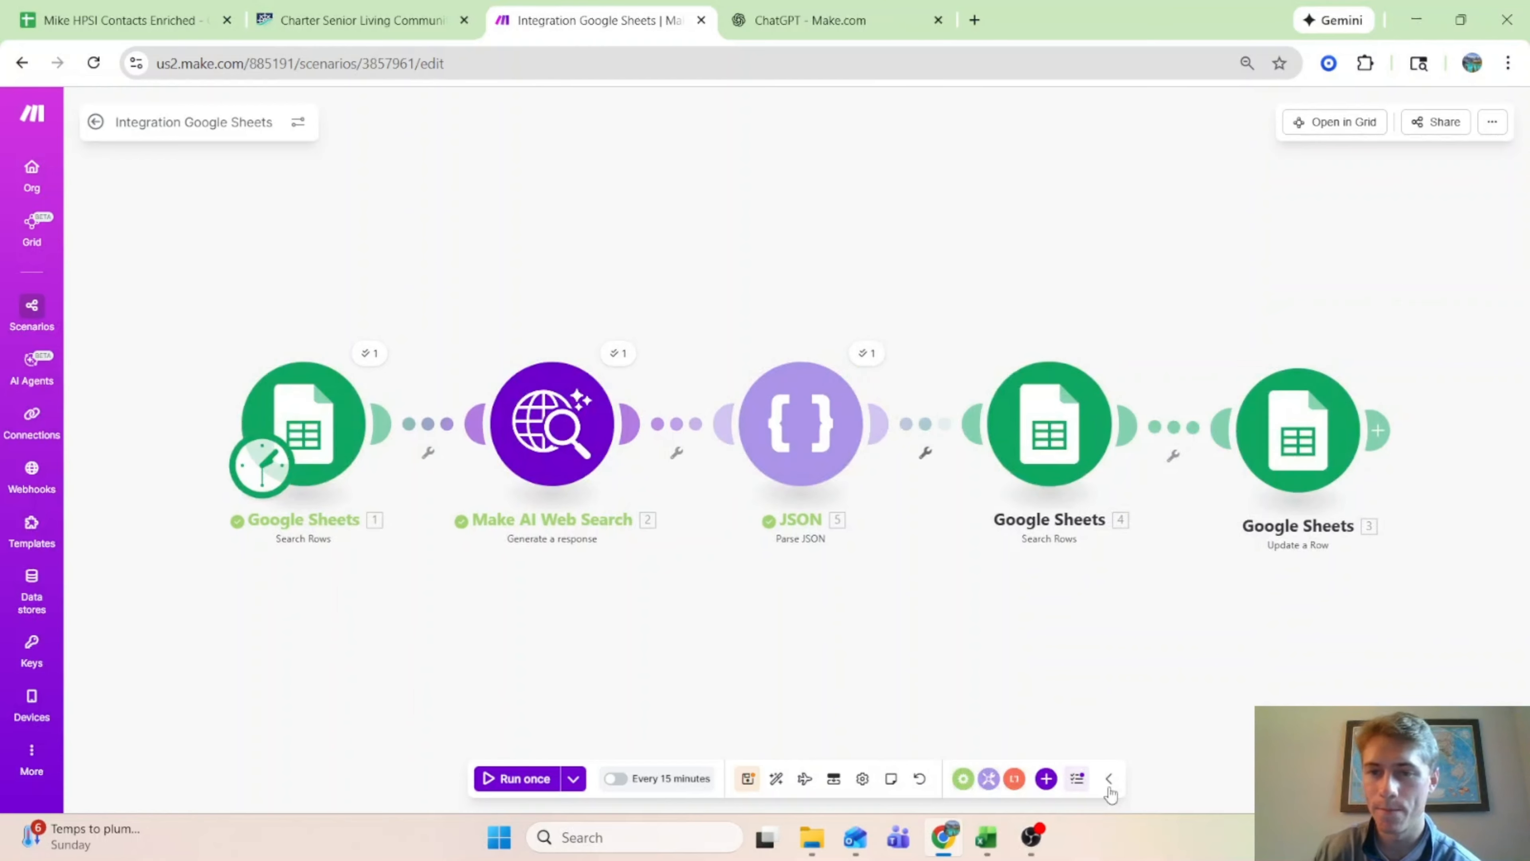
{"action": "left_click", "coordinate": [748, 778]}
Step: In the Update a Row module, map Type of Facility (W) to the Parse JSON output facility_type
{"action": "left_click", "coordinate": [1267, 452]}
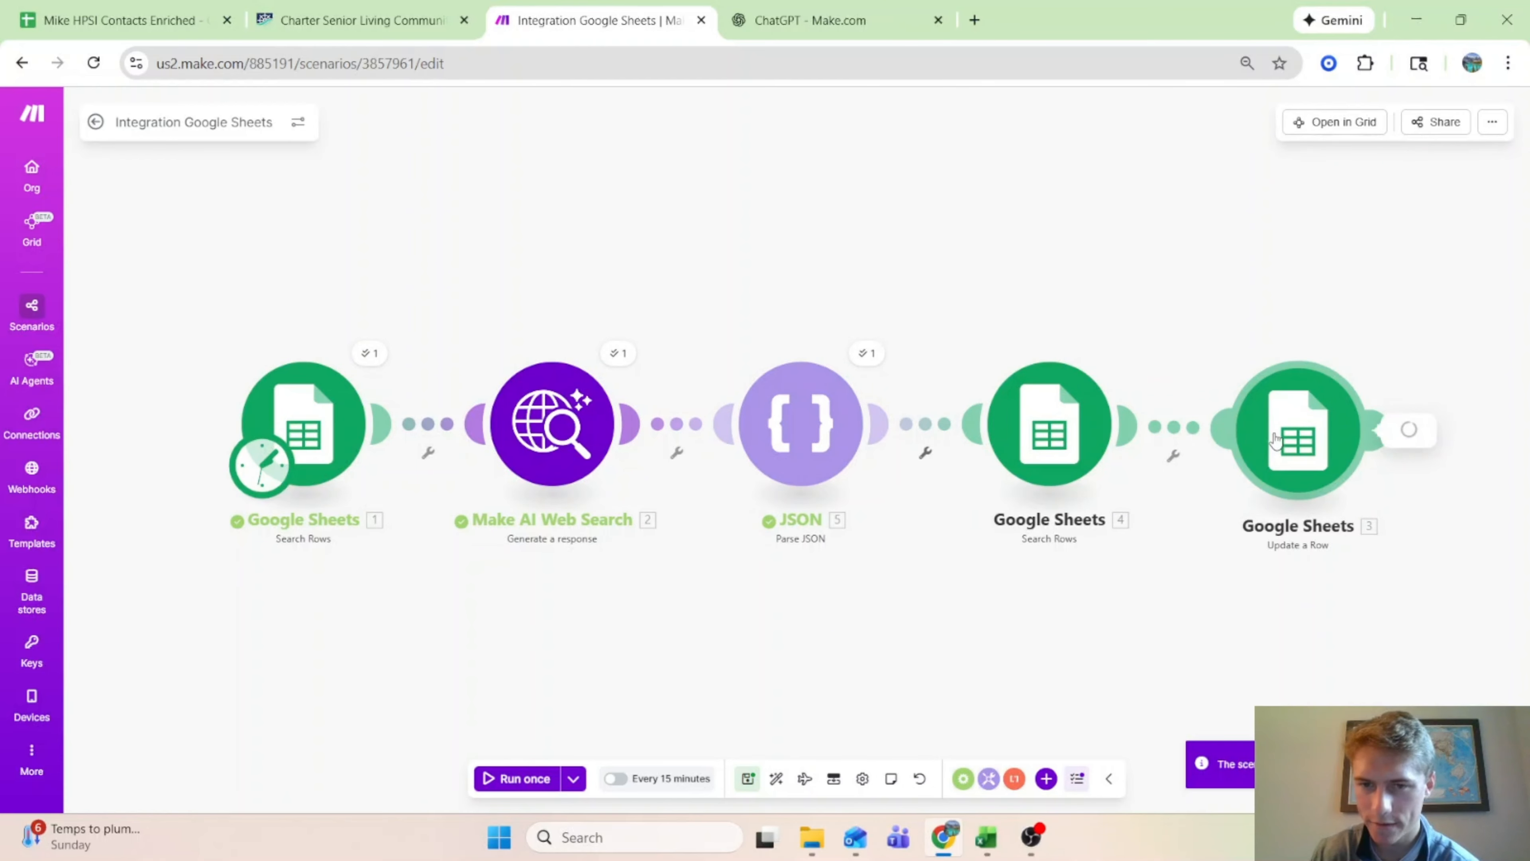
{"action": "scroll", "coordinate": [1024, 597], "scroll_direction": "down", "scroll_amount": 15}
{"action": "scroll", "coordinate": [1024, 603], "scroll_direction": "down", "scroll_amount": 4}
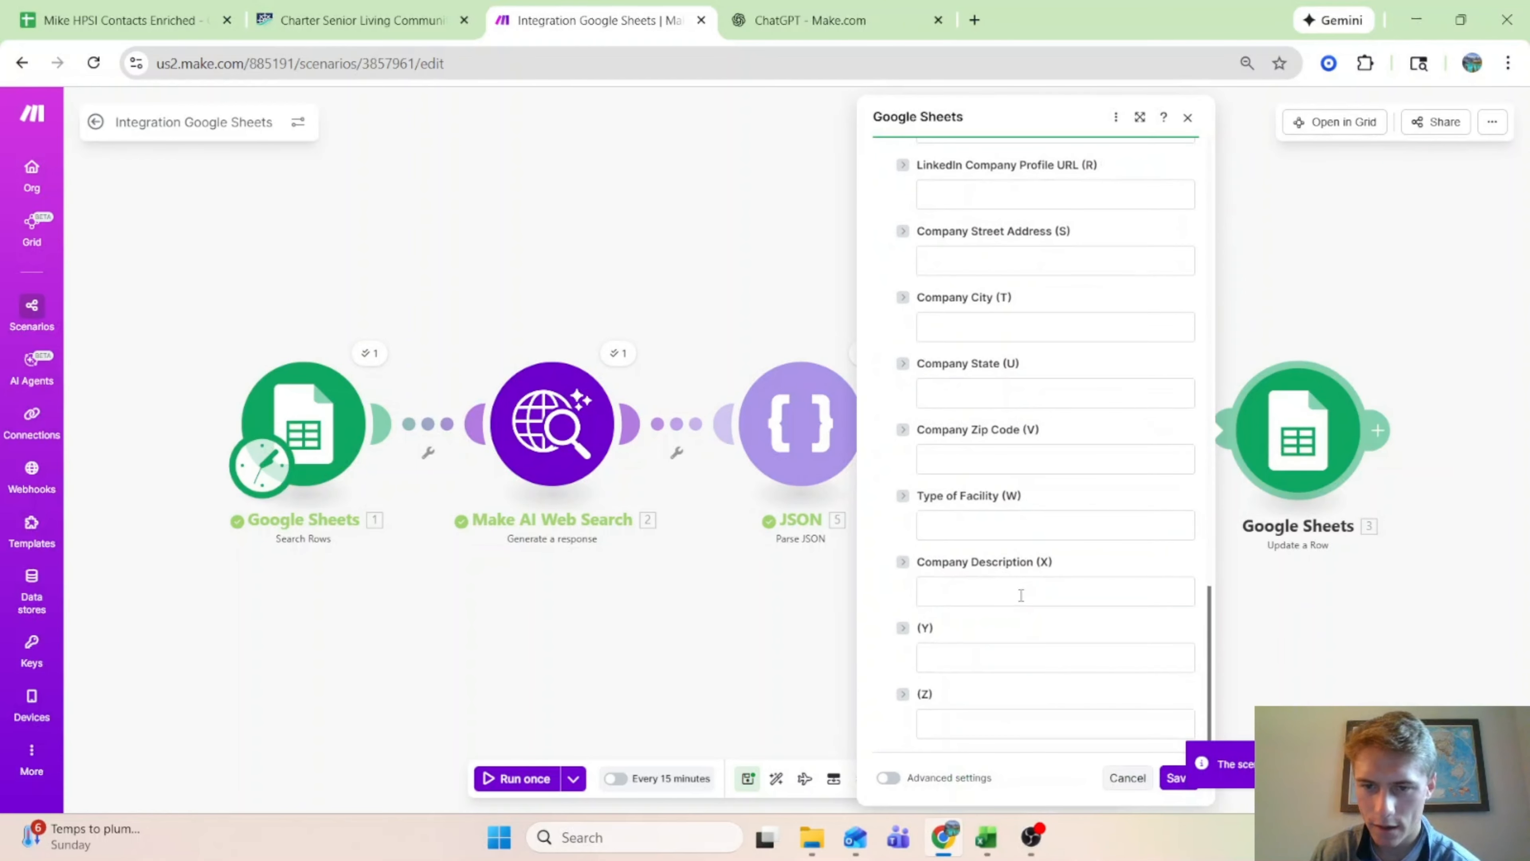
{"action": "left_click", "coordinate": [1024, 525]}
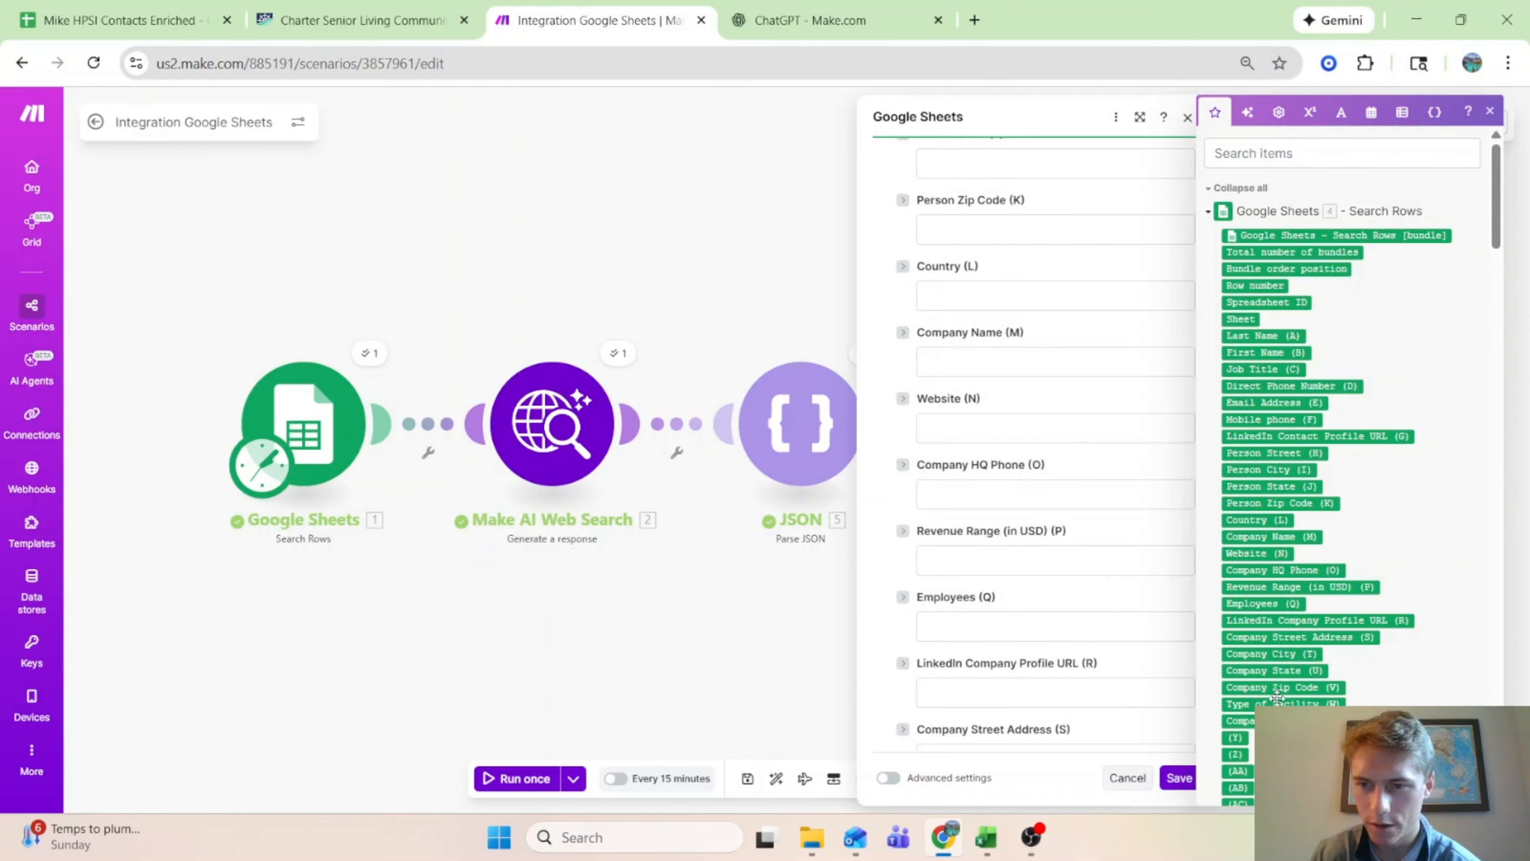
{"action": "scroll", "coordinate": [1024, 525], "scroll_direction": "down", "scroll_amount": 8}
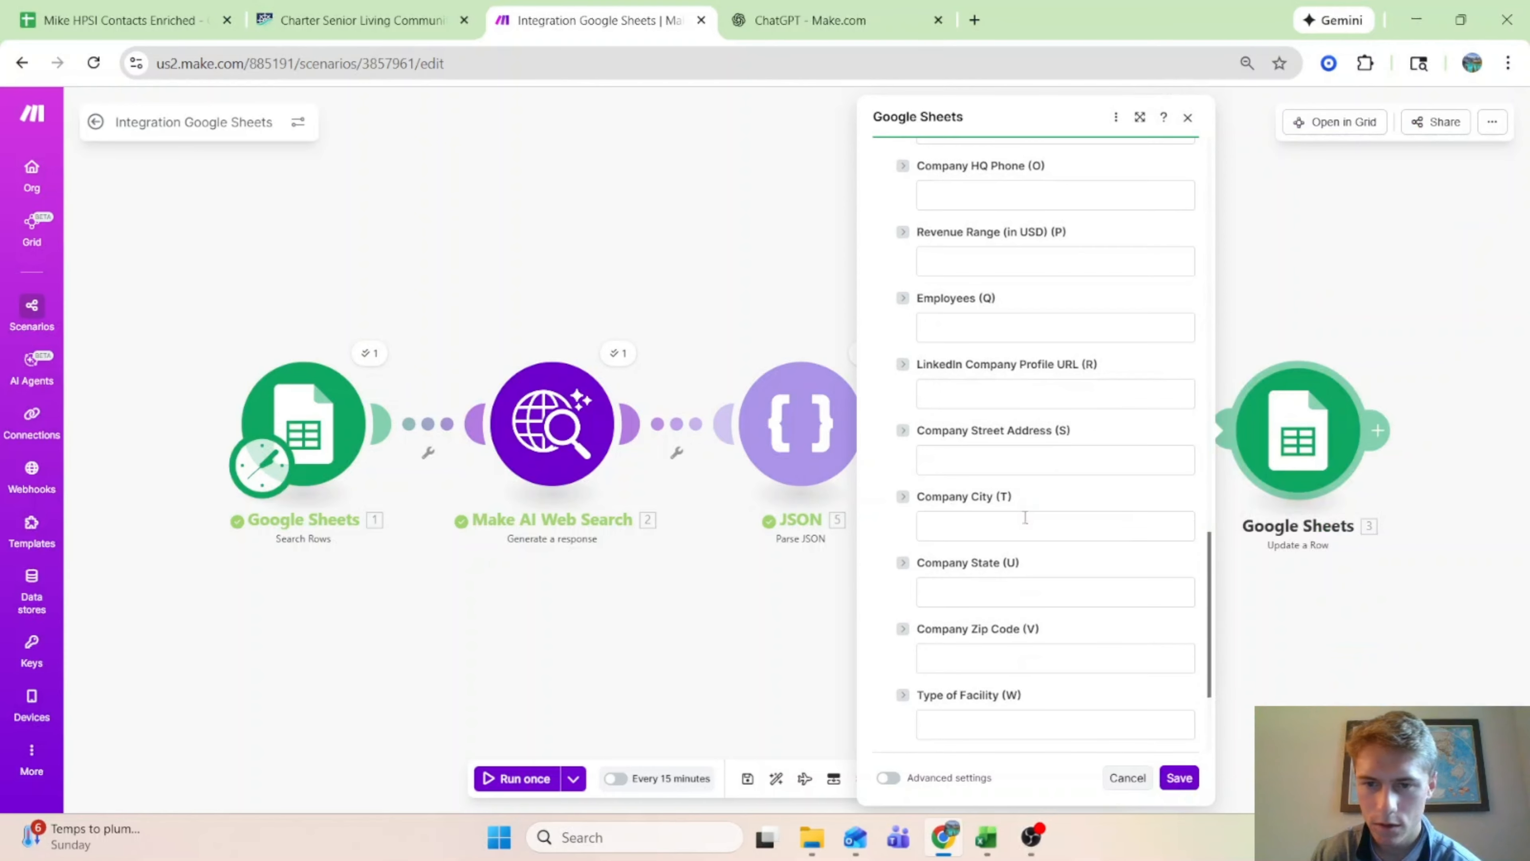
{"action": "left_click", "coordinate": [994, 524]}
{"action": "scroll", "coordinate": [1254, 542], "scroll_direction": "down", "scroll_amount": 10}
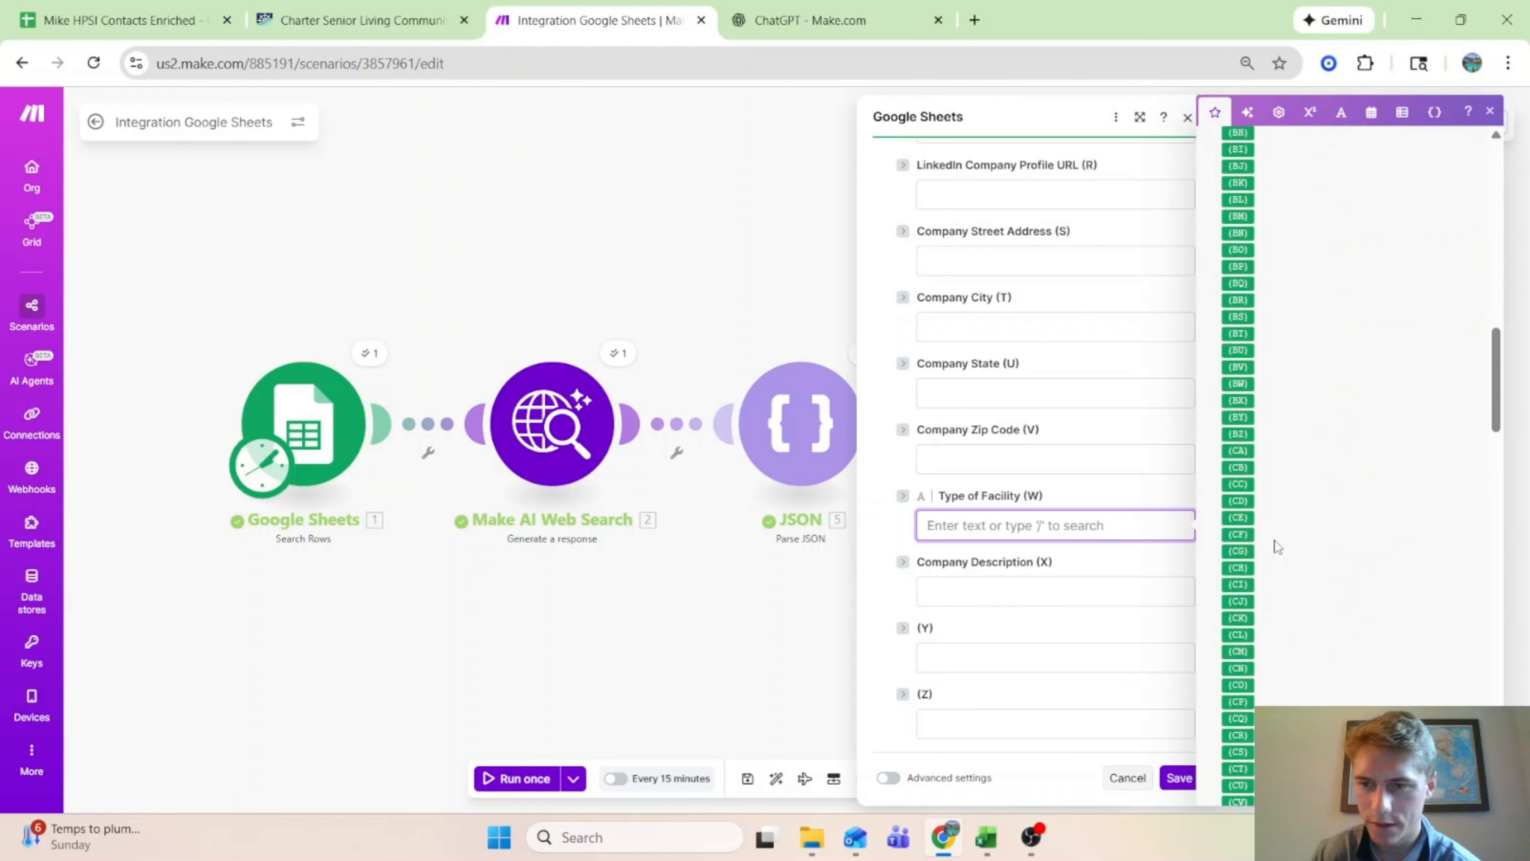
{"action": "scroll", "coordinate": [1255, 549], "scroll_direction": "up", "scroll_amount": 2}
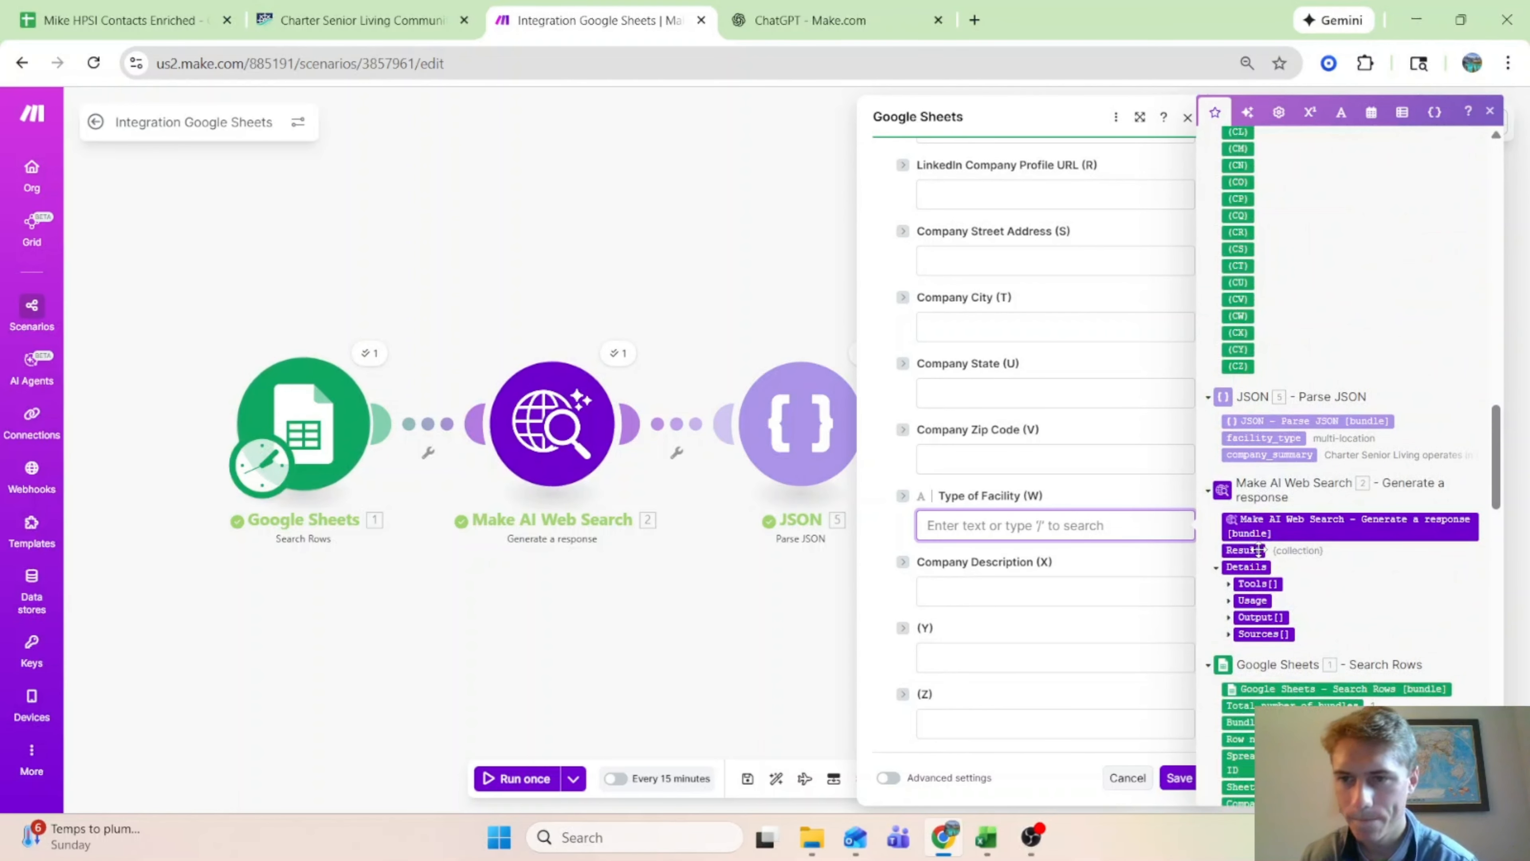
{"action": "left_click", "coordinate": [1289, 438]}
Step: Map Company Description (X) to the Parse JSON output company_summary and save the Update a Row module
{"action": "key", "text": "Tab"}
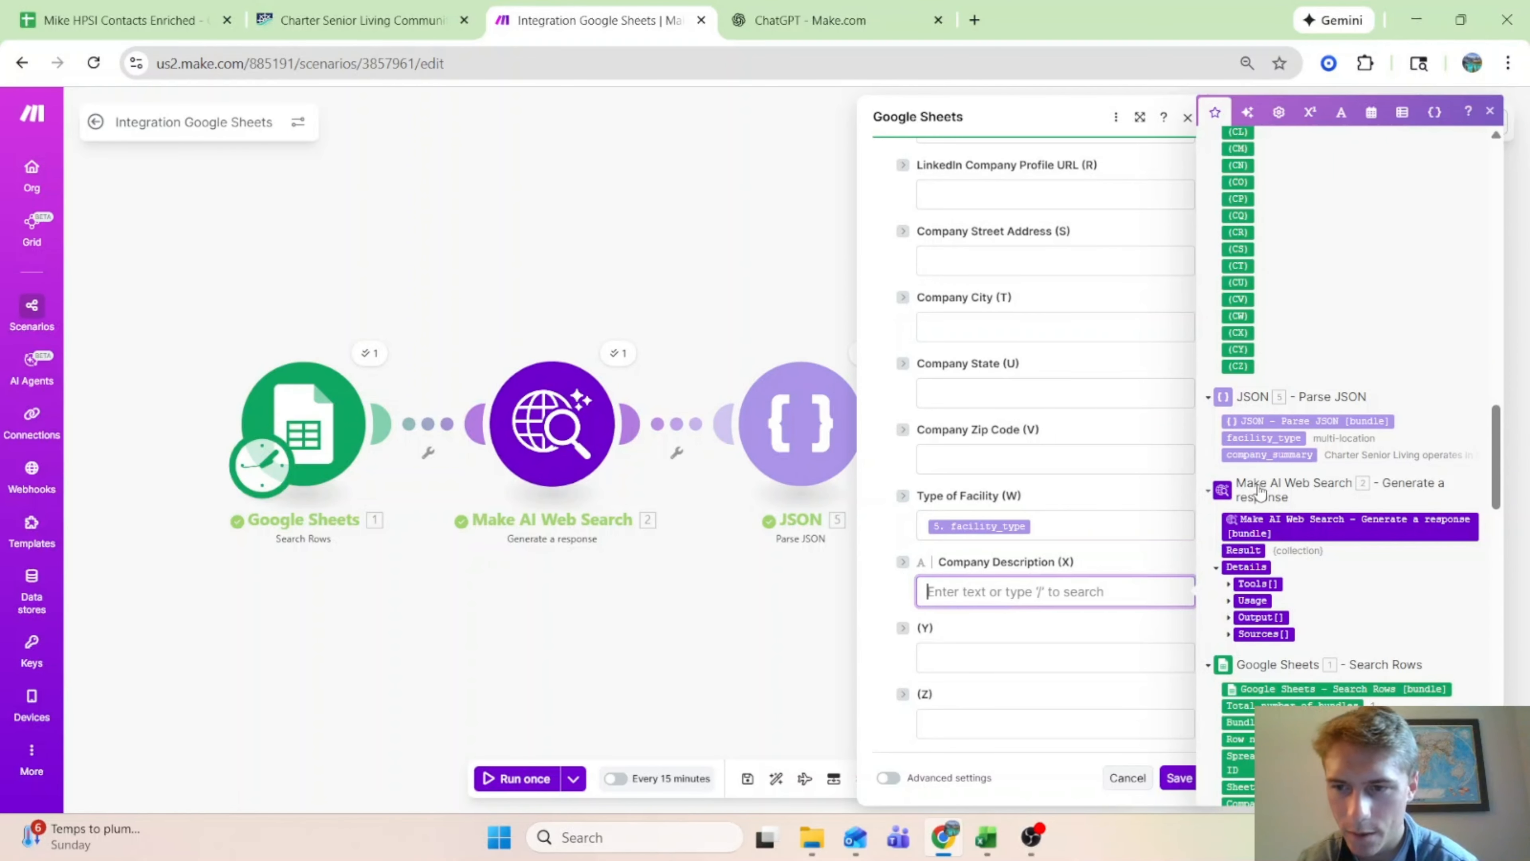
{"action": "left_click", "coordinate": [1264, 455]}
{"action": "left_click", "coordinate": [1179, 778]}
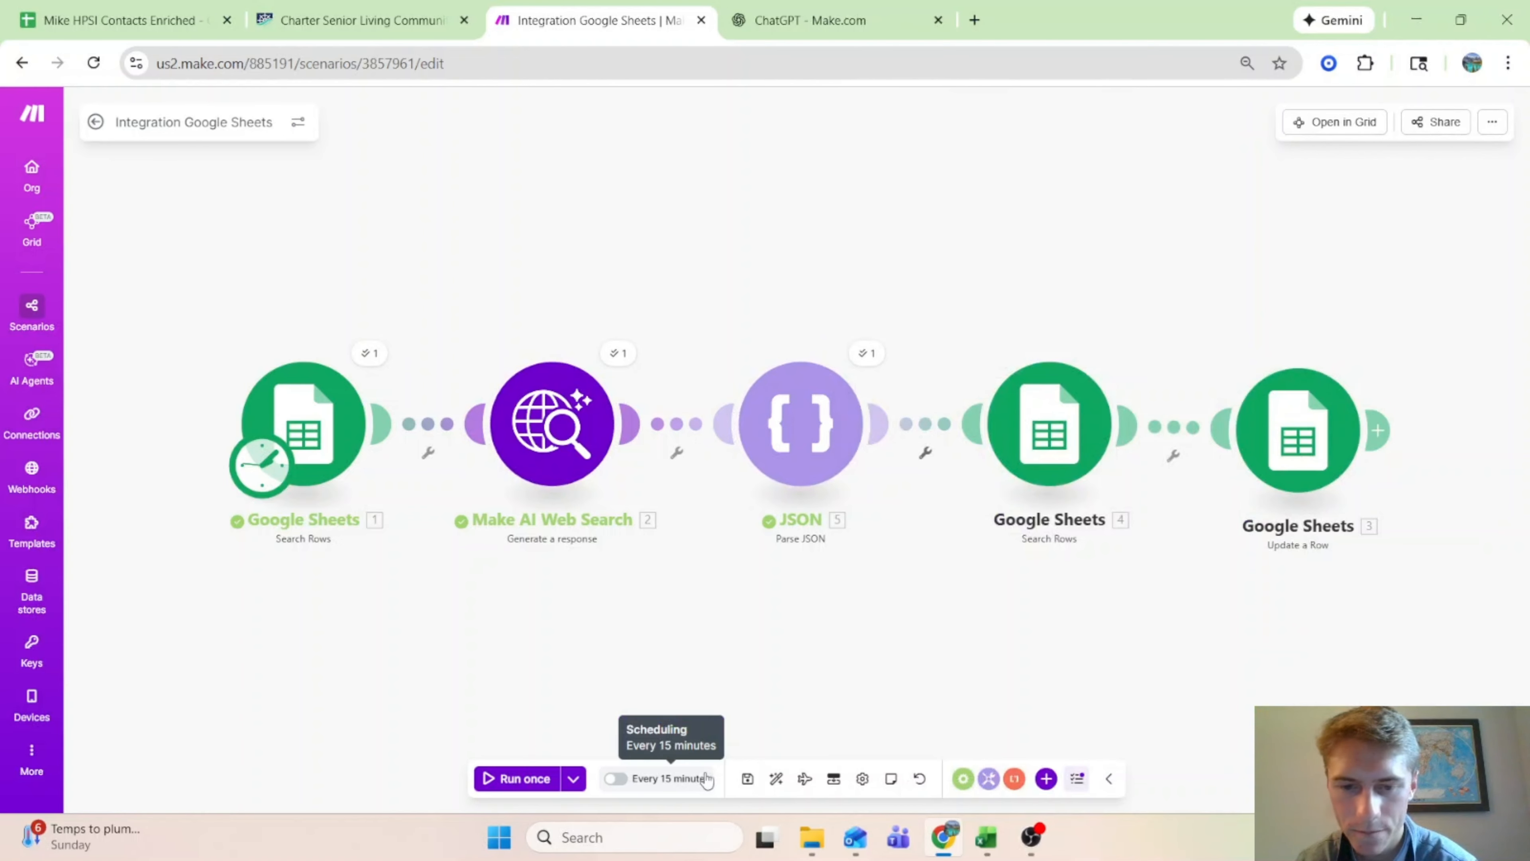
Step: Switch to the Google Sheets workbook and clear the Sent value in cell M2 of the Companies sheet
{"action": "key", "text": "ctrl+shift+Tab"}
{"action": "key", "text": "ctrl+shift+Tab"}
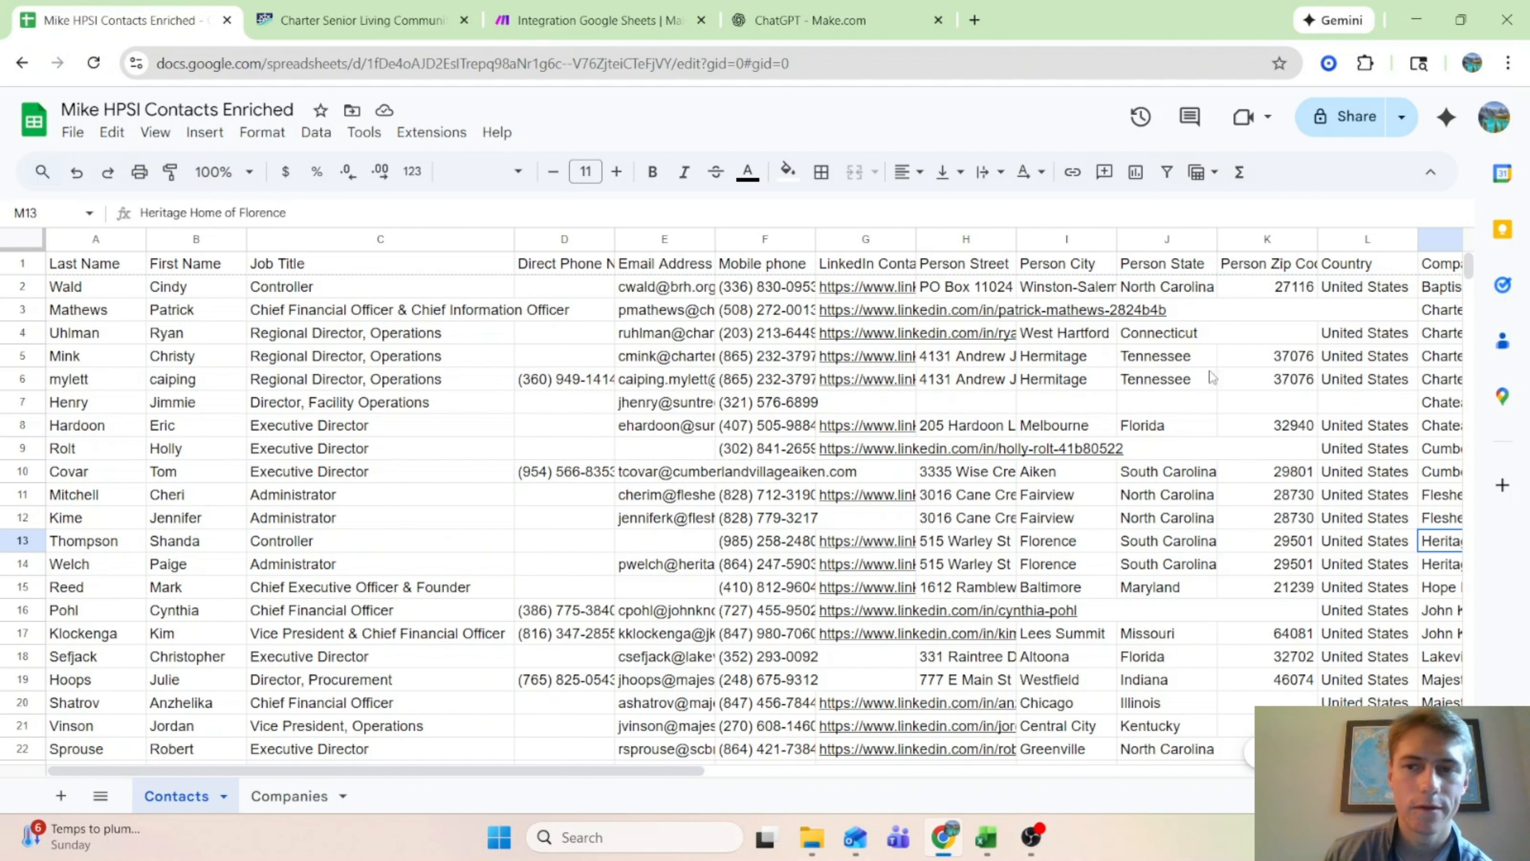
{"action": "left_click", "coordinate": [301, 796]}
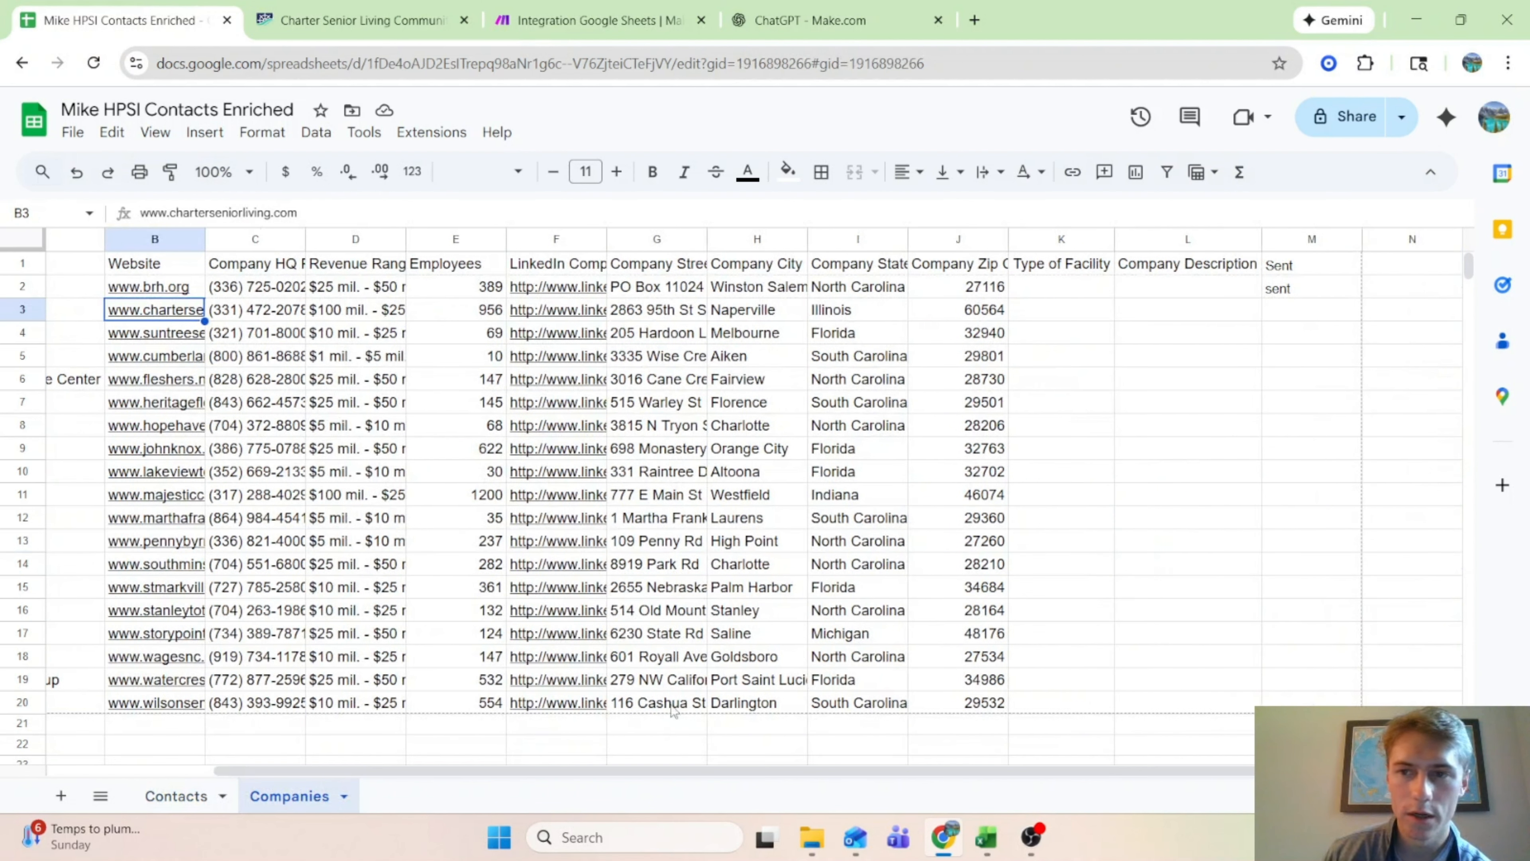
{"action": "left_click", "coordinate": [1289, 291]}
{"action": "key", "text": "Delete"}
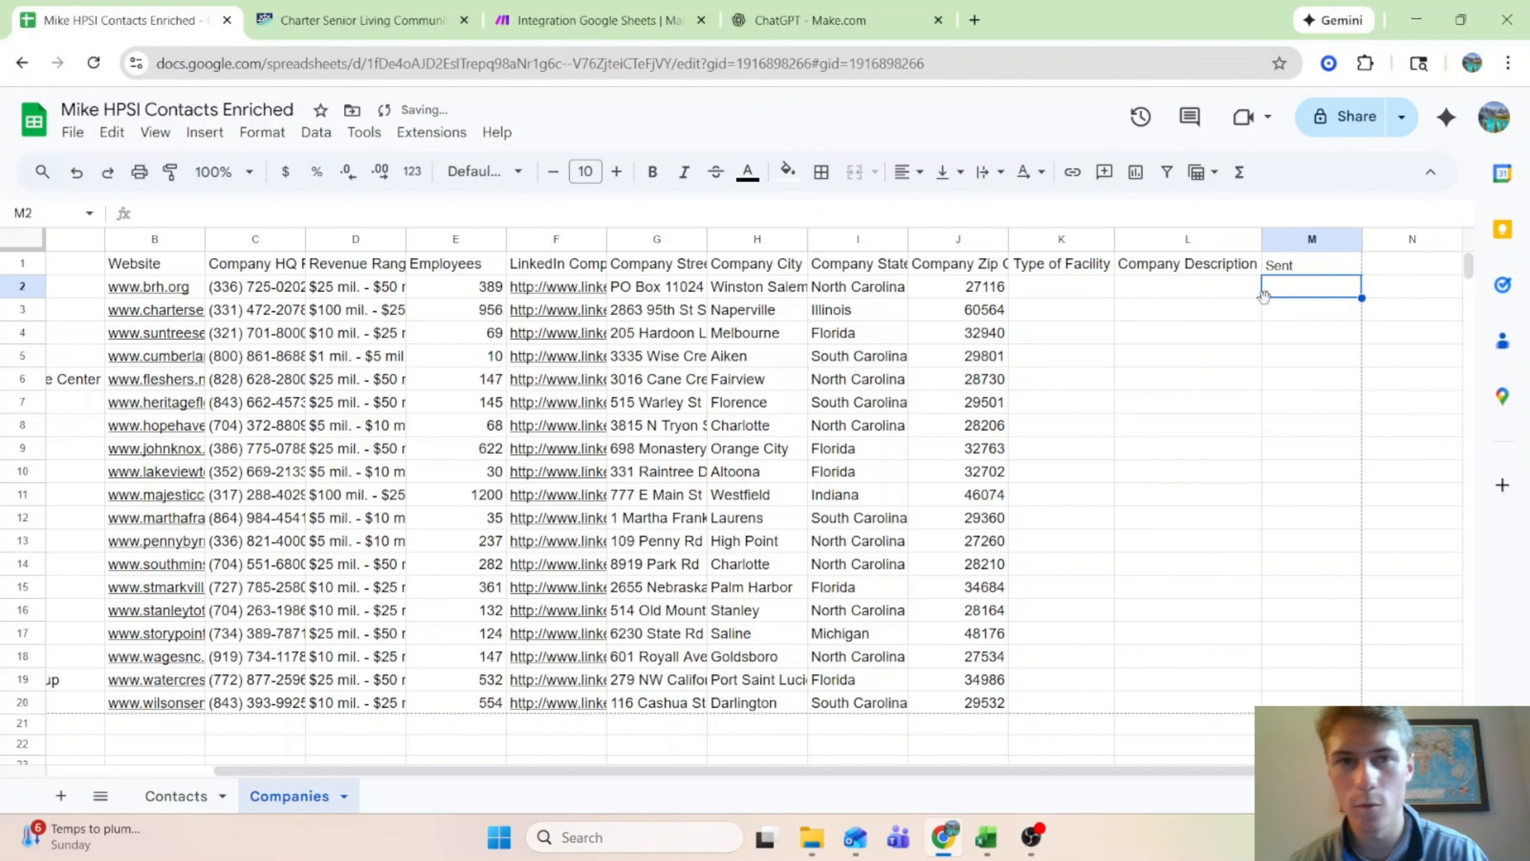
Step: Return to the Make scenario and clone the Update a Row module at the end of the flow
{"action": "left_click", "coordinate": [606, 9]}
{"action": "scroll", "coordinate": [1066, 428], "scroll_direction": "right", "scroll_amount": 5}
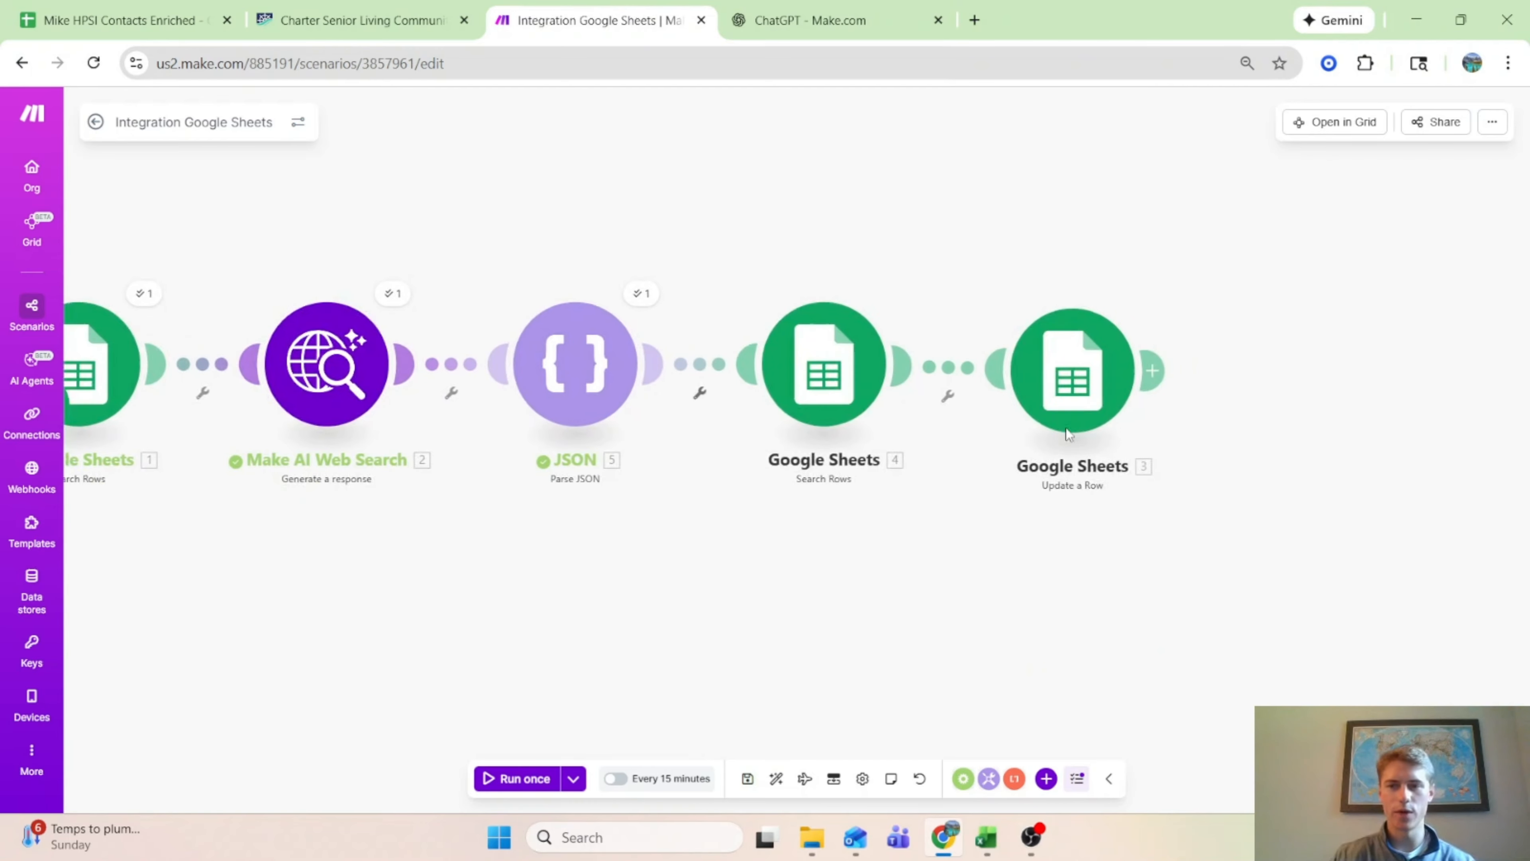
{"action": "scroll", "coordinate": [1155, 383], "scroll_direction": "up", "scroll_amount": 3}
{"action": "left_click", "coordinate": [1155, 383]}
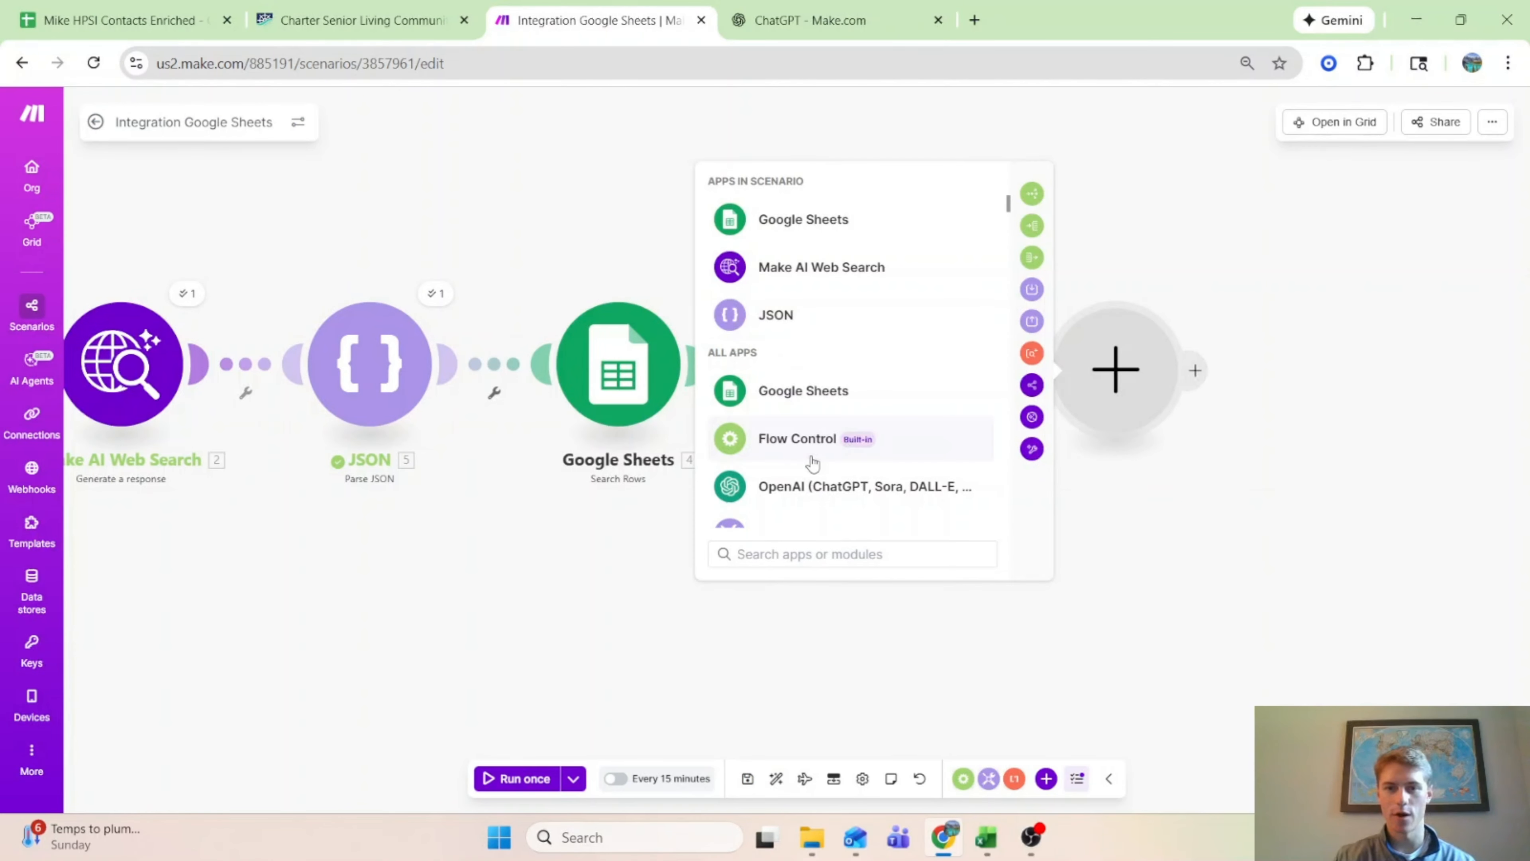
{"action": "key", "text": "Escape"}
{"action": "right_click", "coordinate": [866, 378]}
{"action": "left_click", "coordinate": [979, 494]}
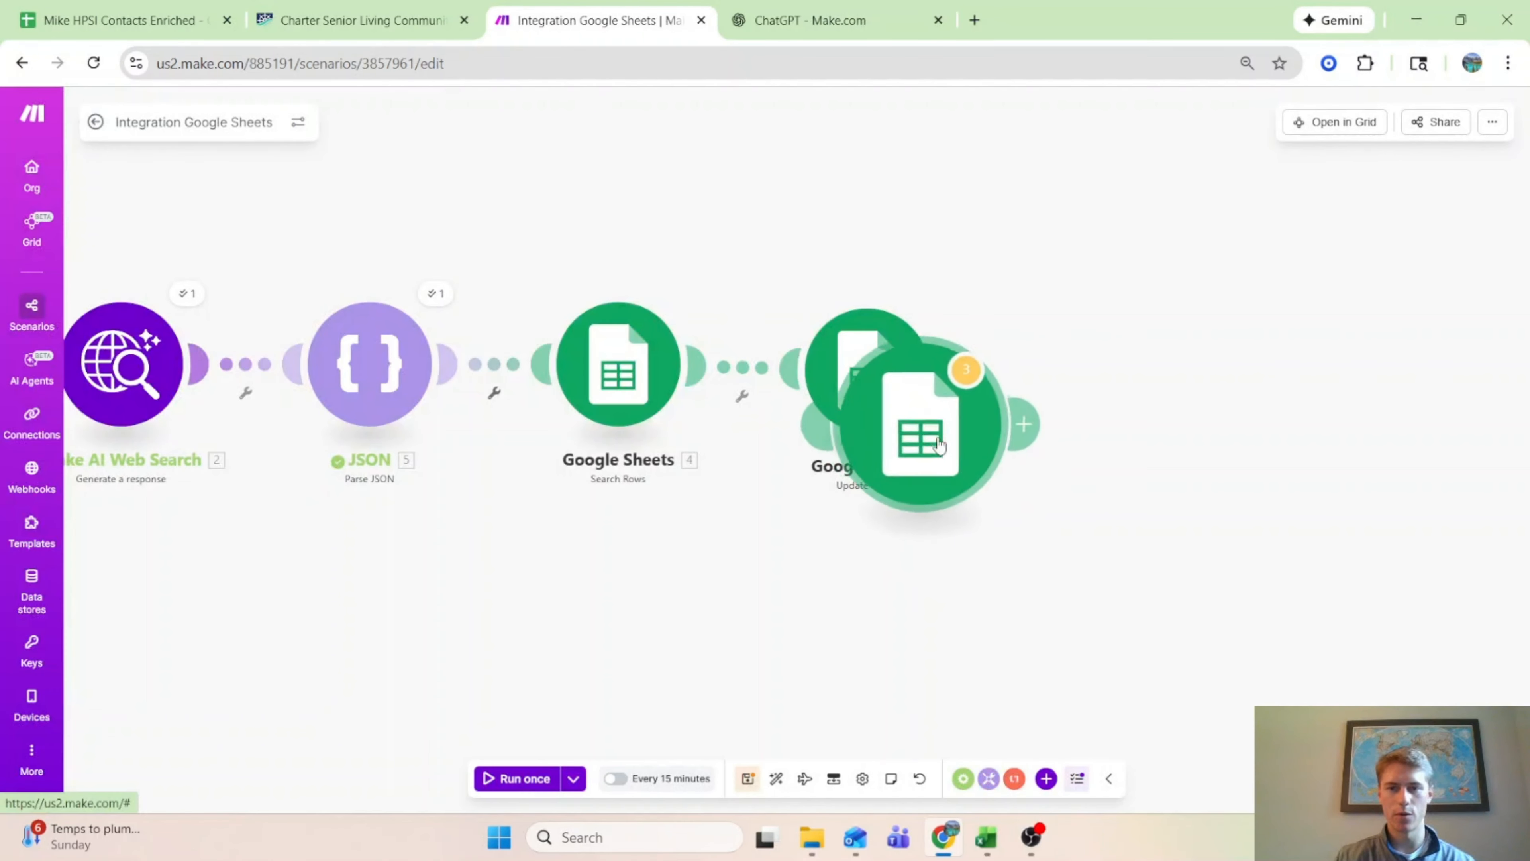
Step: Point the cloned Update a Row module at the Companies sheet and set its Sent (M) value to SENT
{"action": "left_click", "coordinate": [1075, 358]}
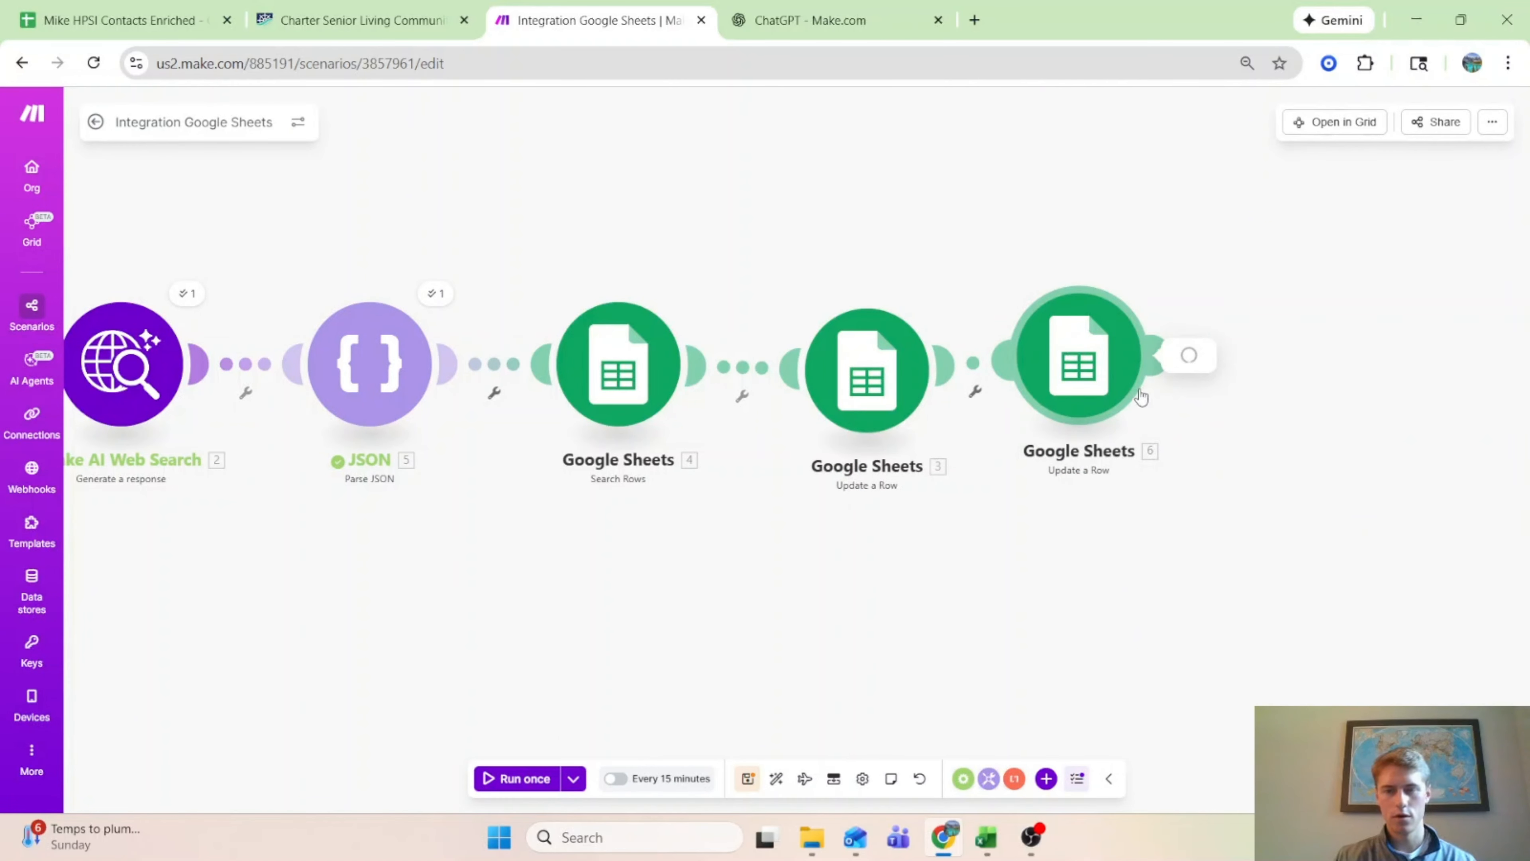
{"action": "left_click", "coordinate": [1277, 497]}
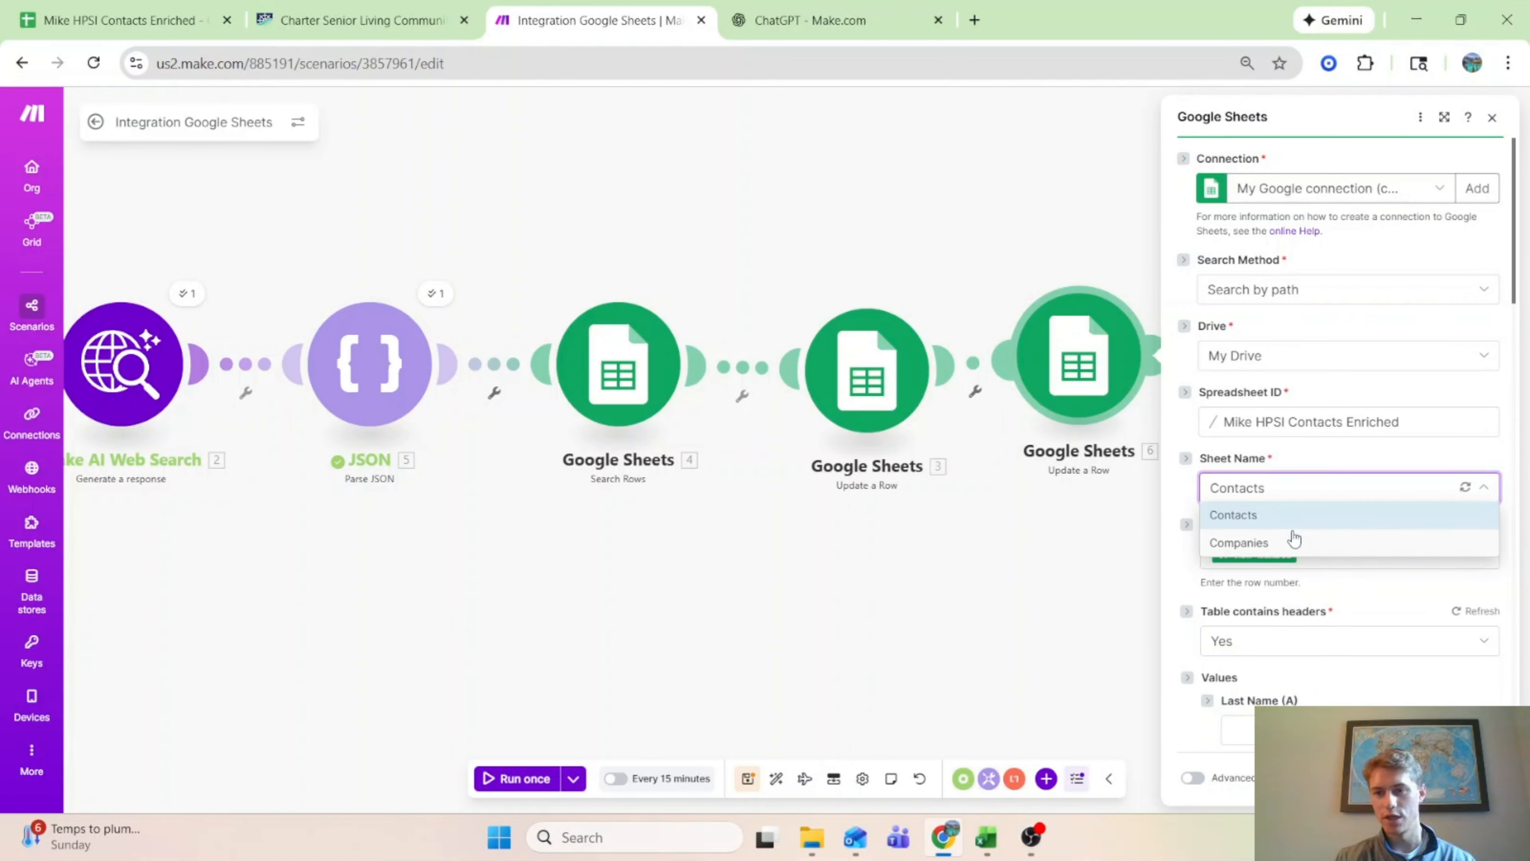
{"action": "left_click", "coordinate": [1294, 546]}
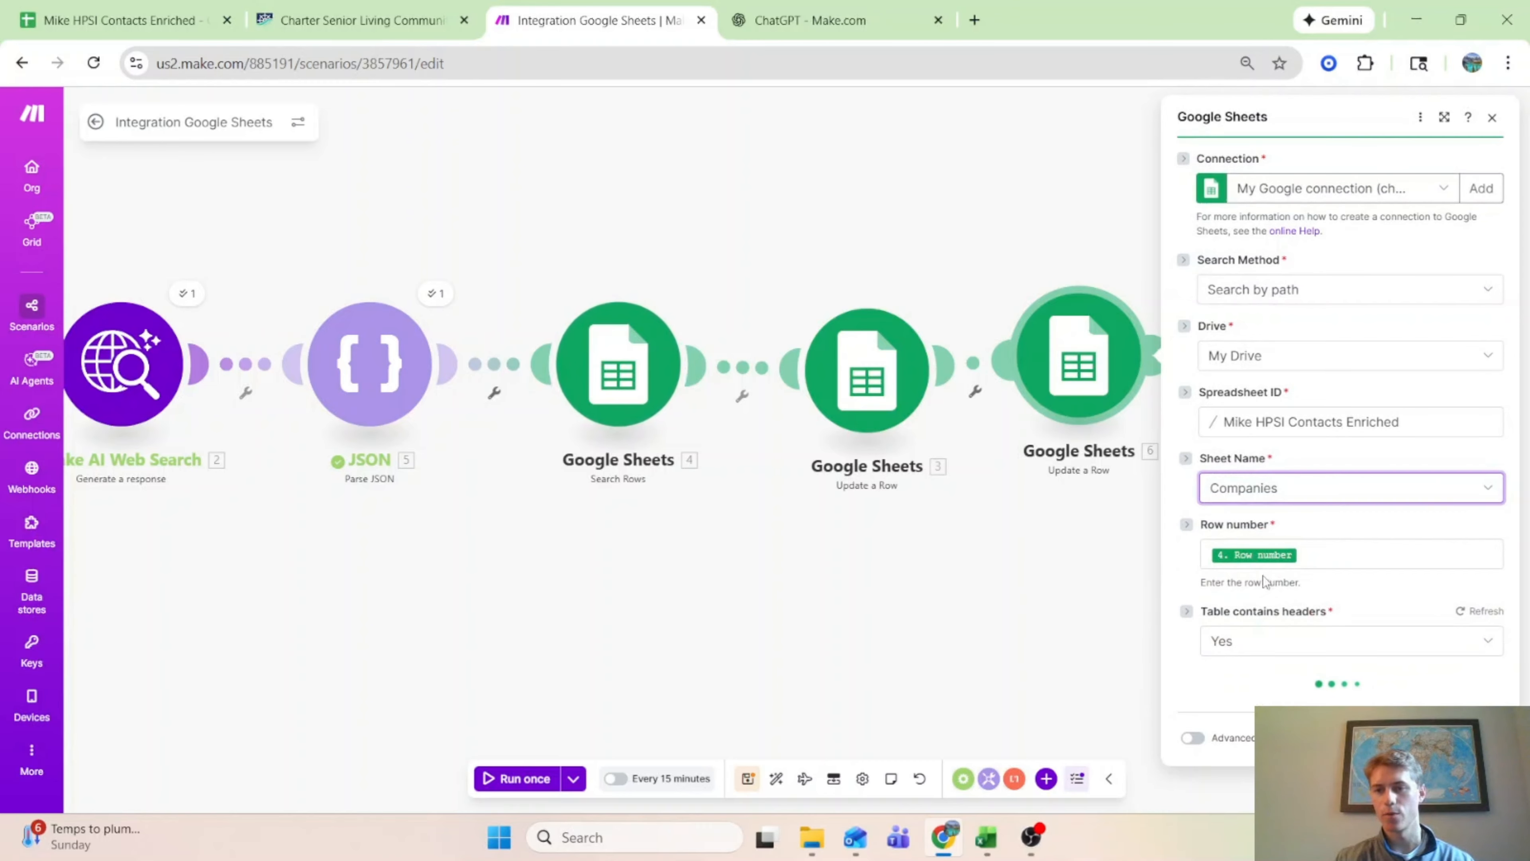
{"action": "scroll", "coordinate": [1307, 630], "scroll_direction": "down", "scroll_amount": 8}
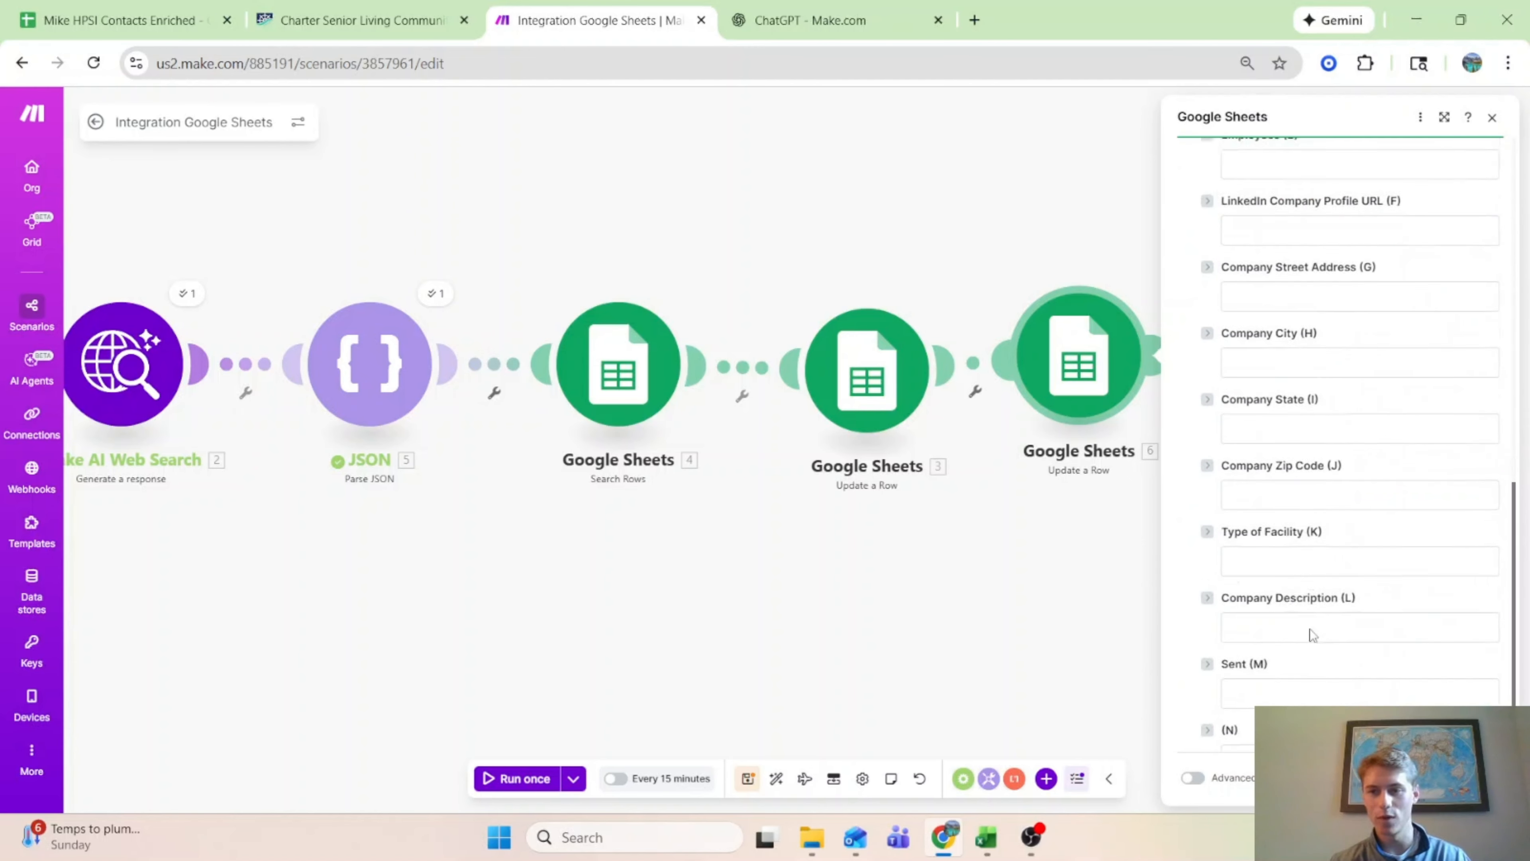
{"action": "left_click", "coordinate": [1329, 660]}
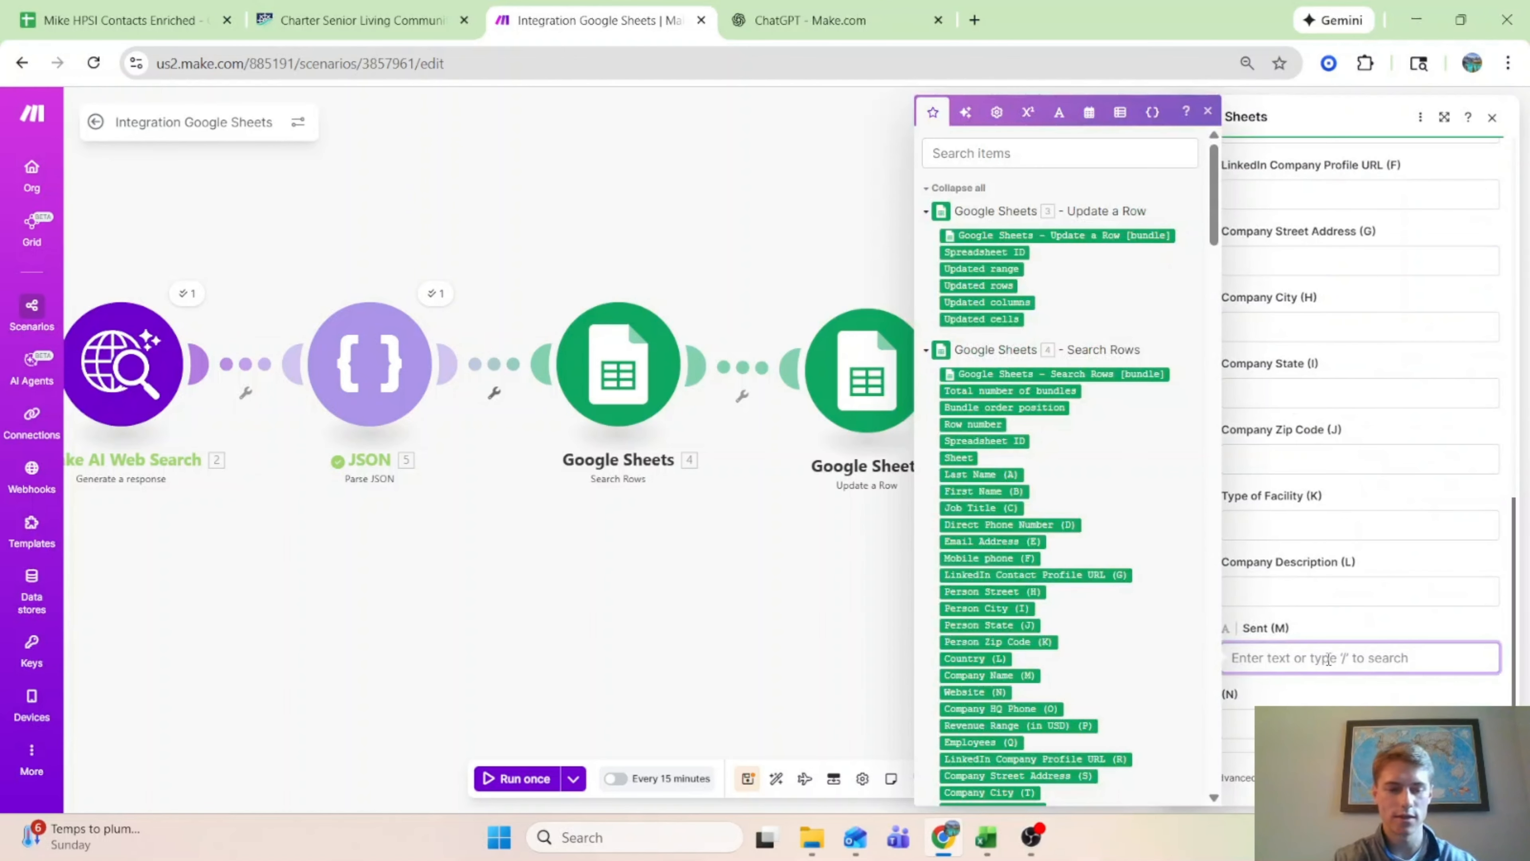
{"action": "type", "text": "SENT"}
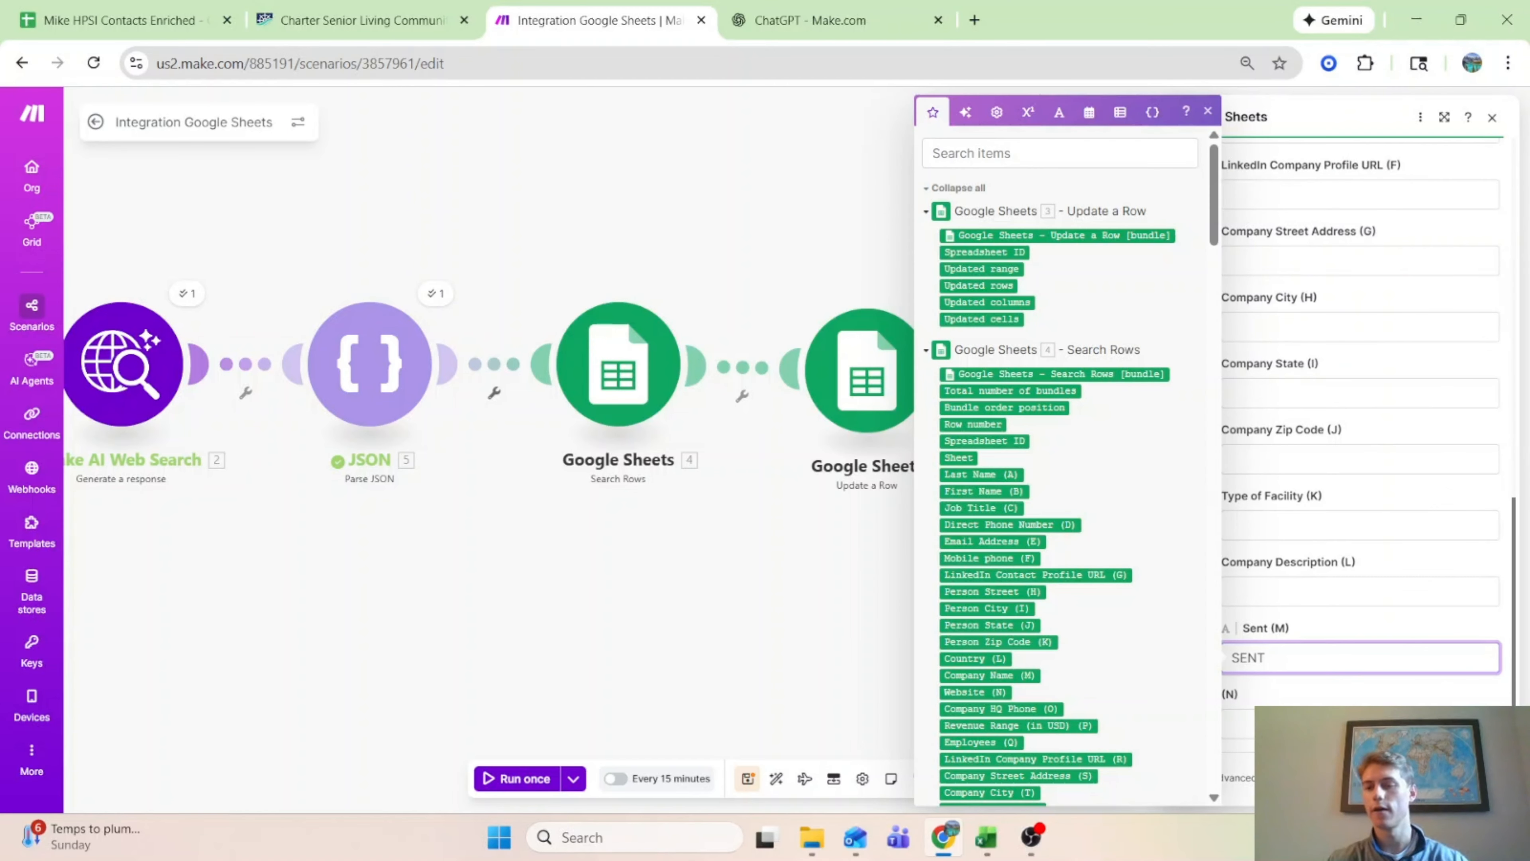
Step: Save the Companies Update a Row module, auto-align the scenario's modules, and run the saved scenario once
{"action": "key", "text": "Return"}
{"action": "left_click", "coordinate": [748, 778]}
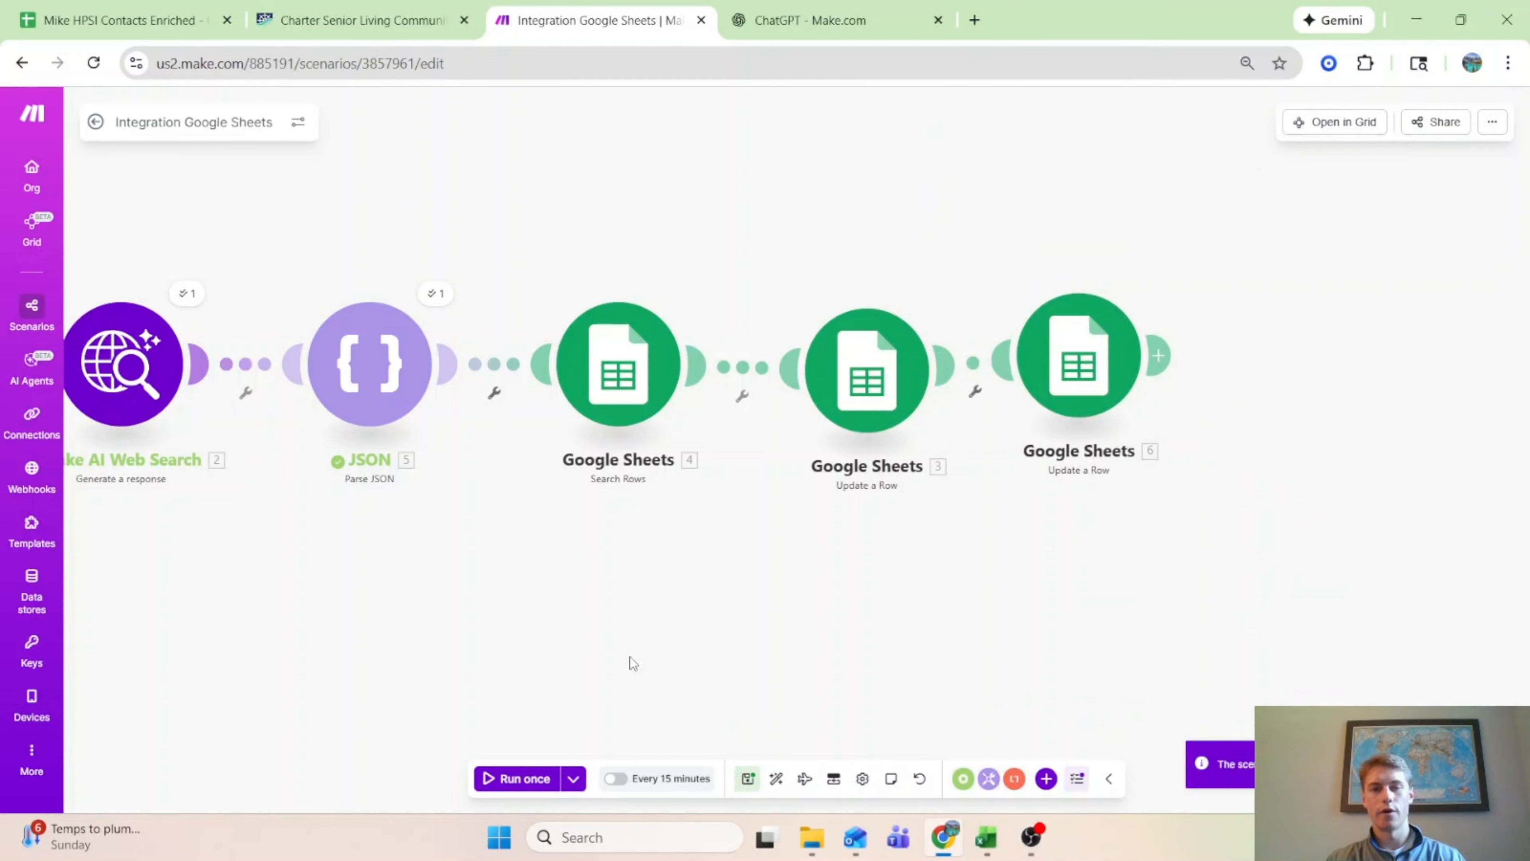
{"action": "left_click", "coordinate": [776, 778]}
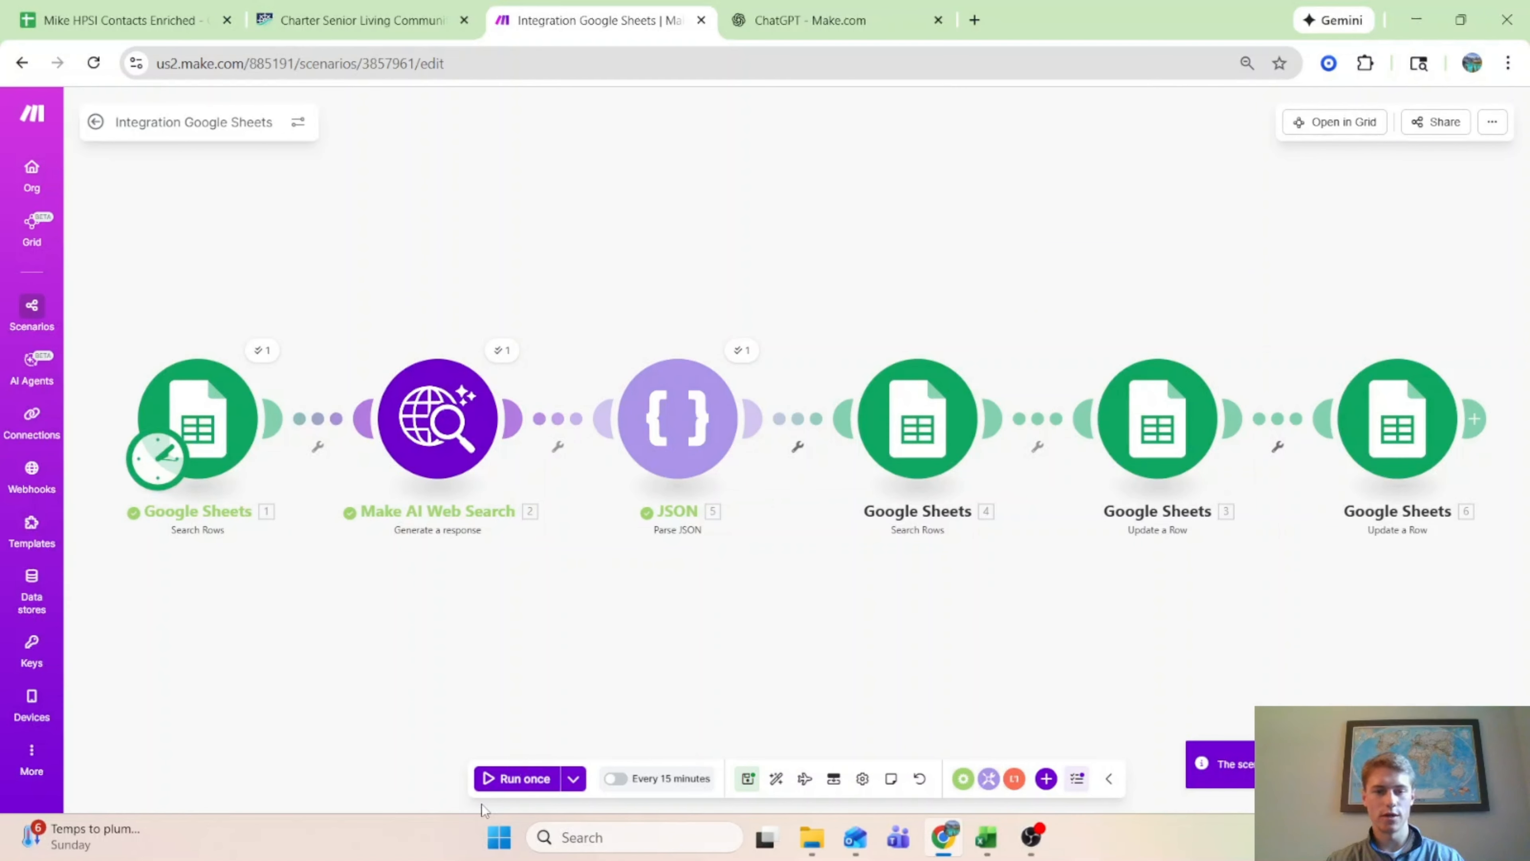
{"action": "left_click", "coordinate": [502, 783]}
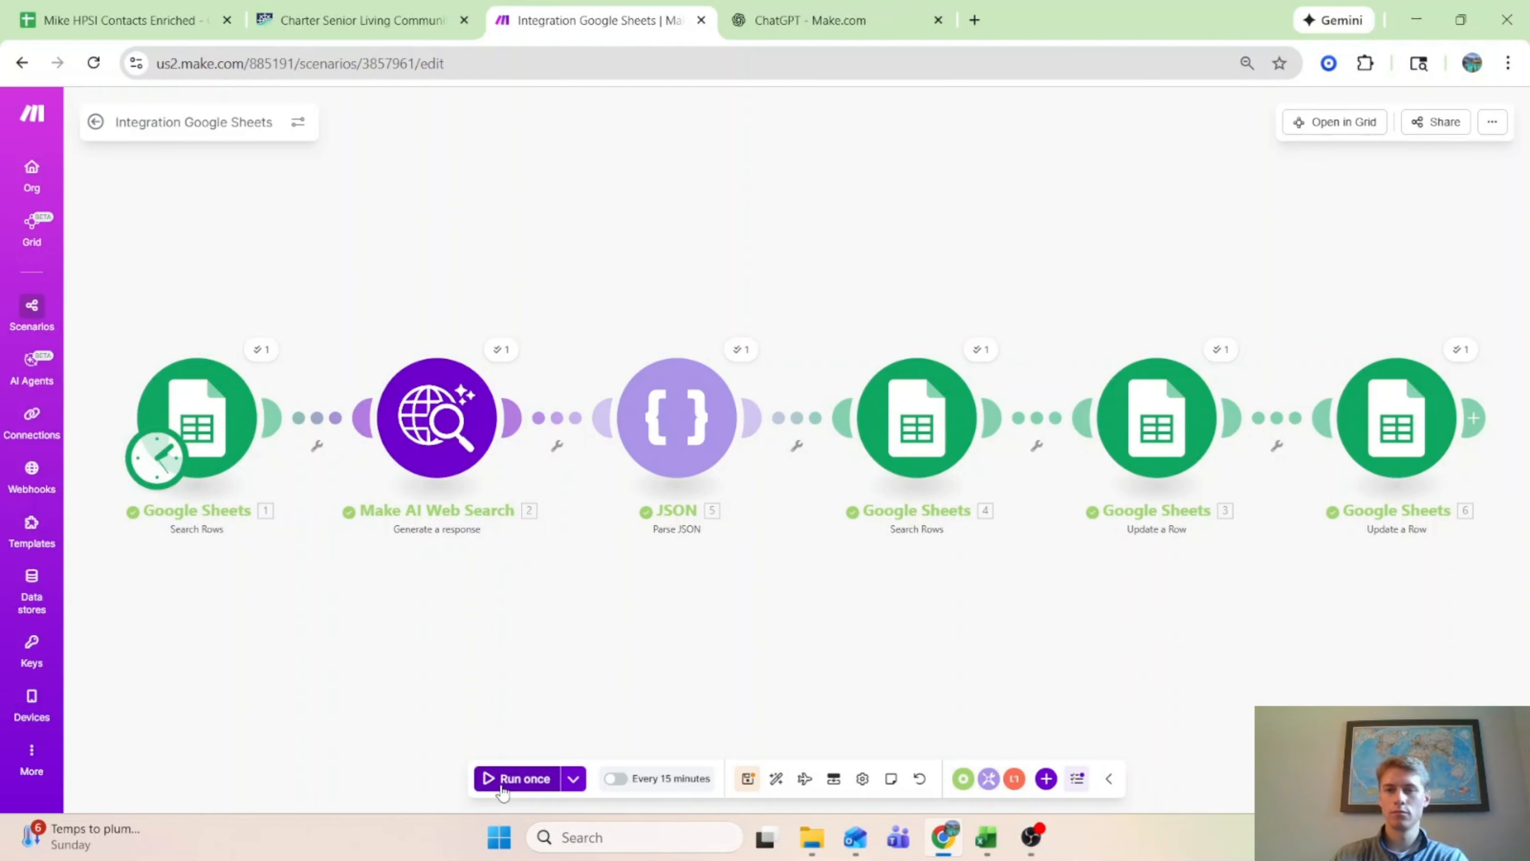
Step: Switch to the Google Sheets workbook and check row 2's Type of Facility and Company Description in Contacts and Sent value in Companies
{"action": "left_click", "coordinate": [120, 20]}
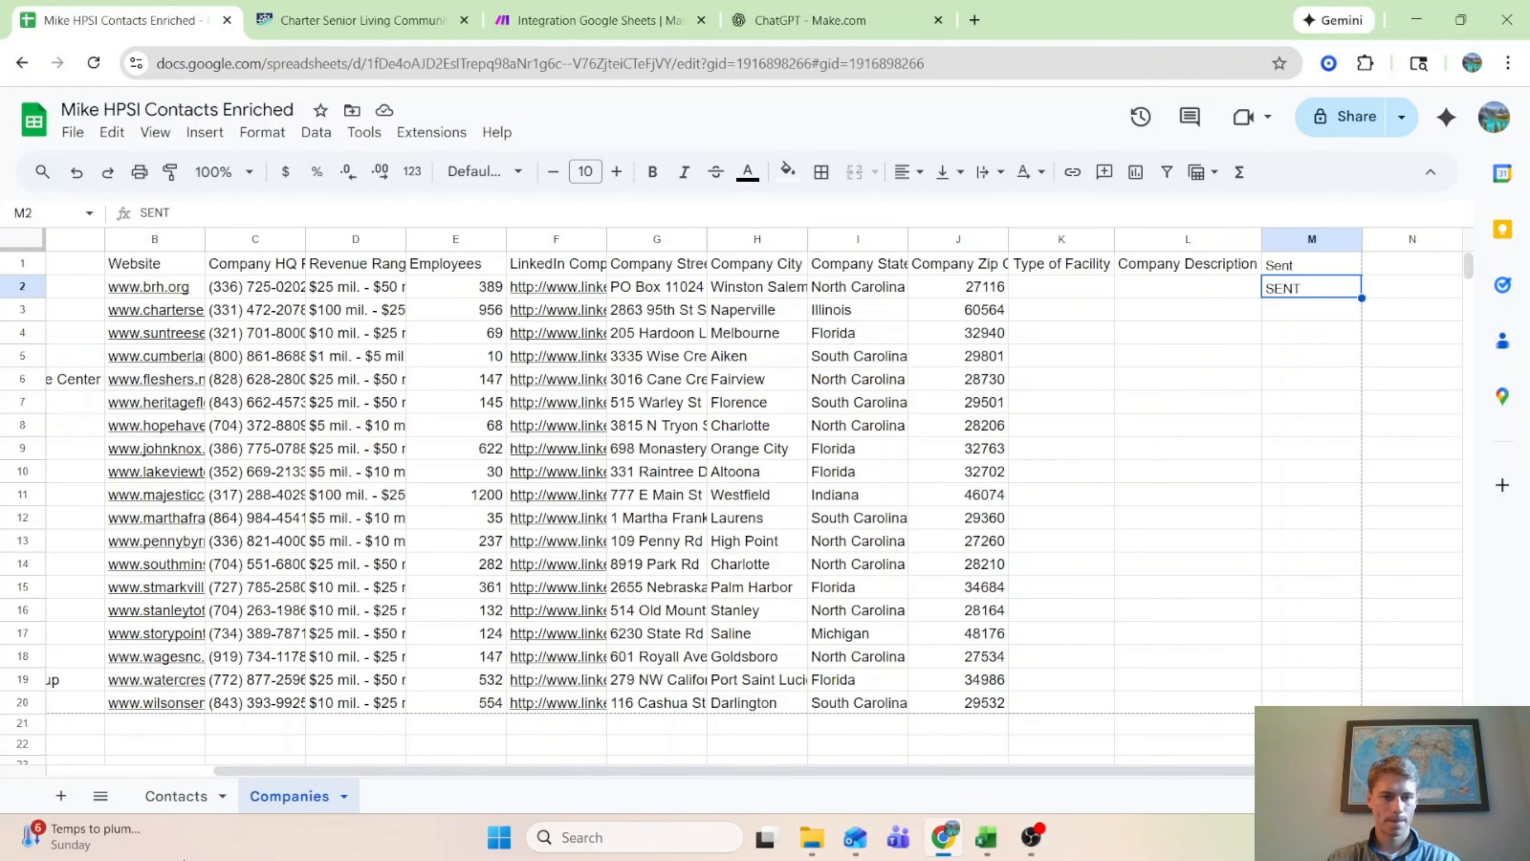
{"action": "left_click", "coordinate": [176, 795]}
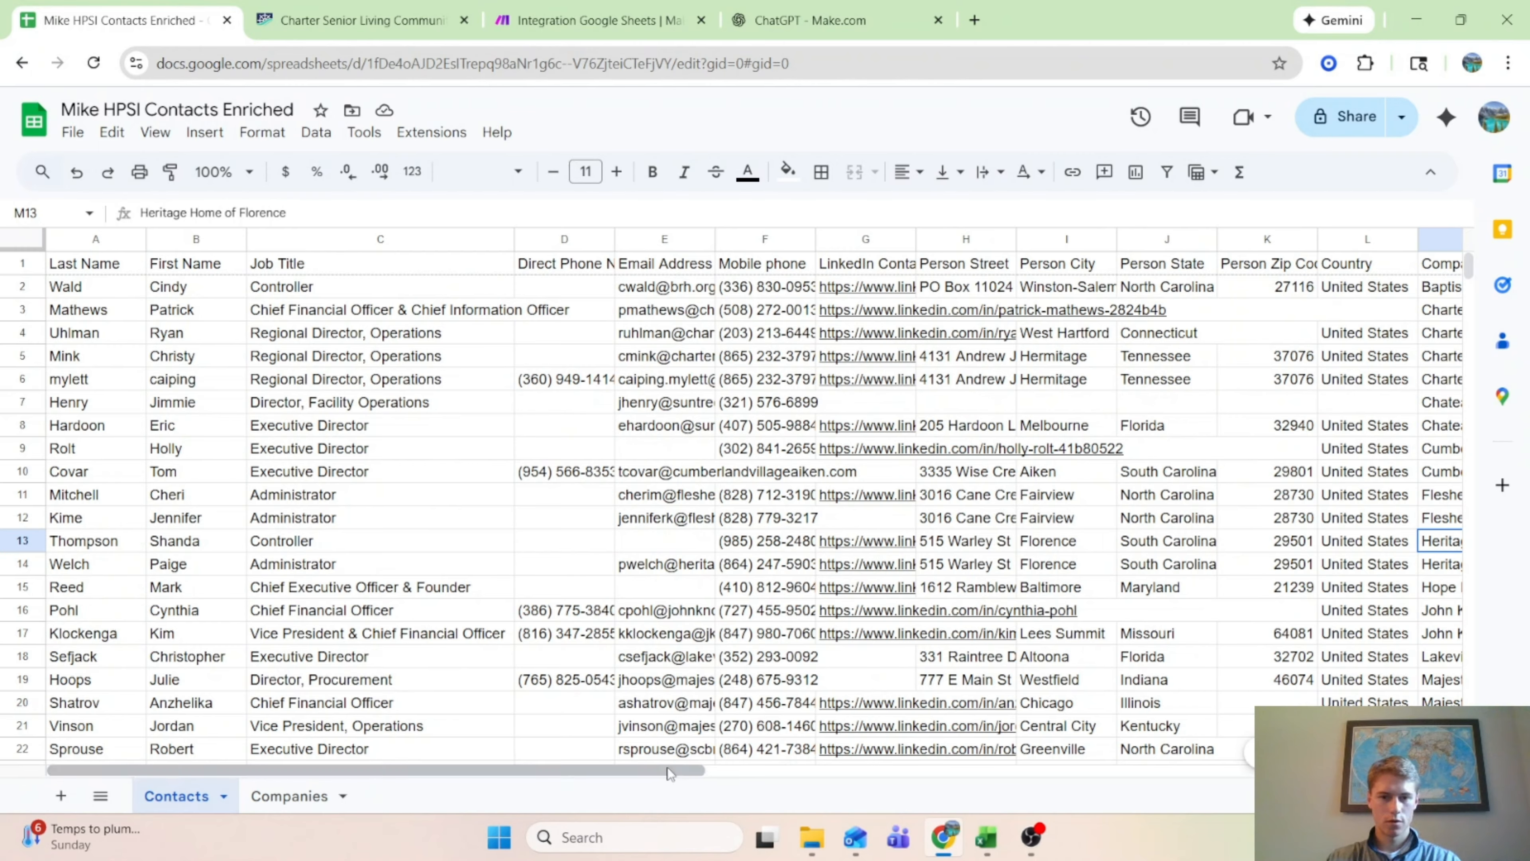
{"action": "left_click_drag", "start_coordinate": [685, 770], "coordinate": [1022, 783]}
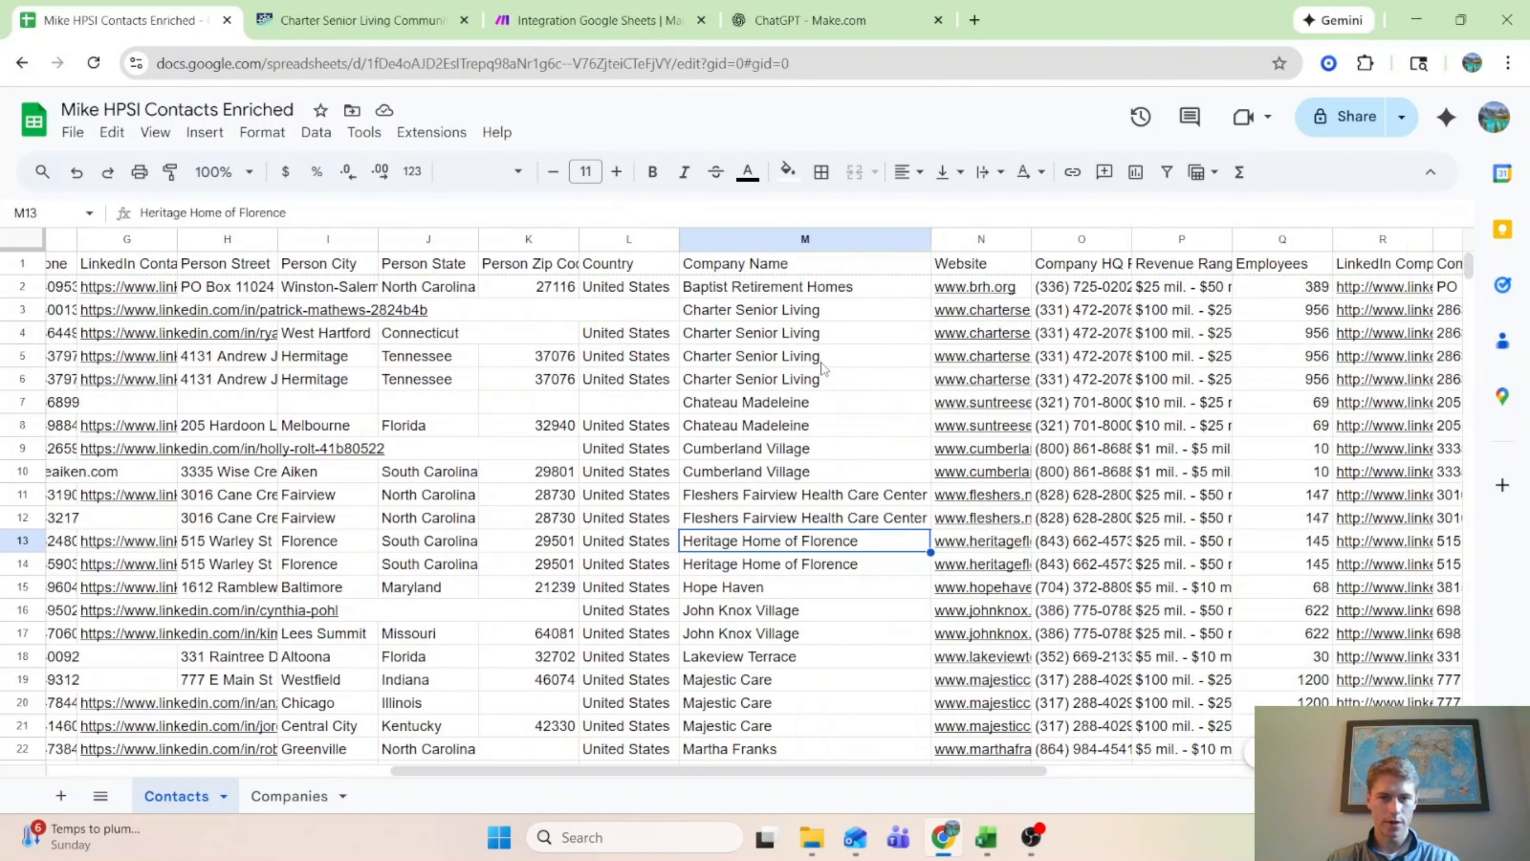
{"action": "left_click", "coordinate": [835, 297]}
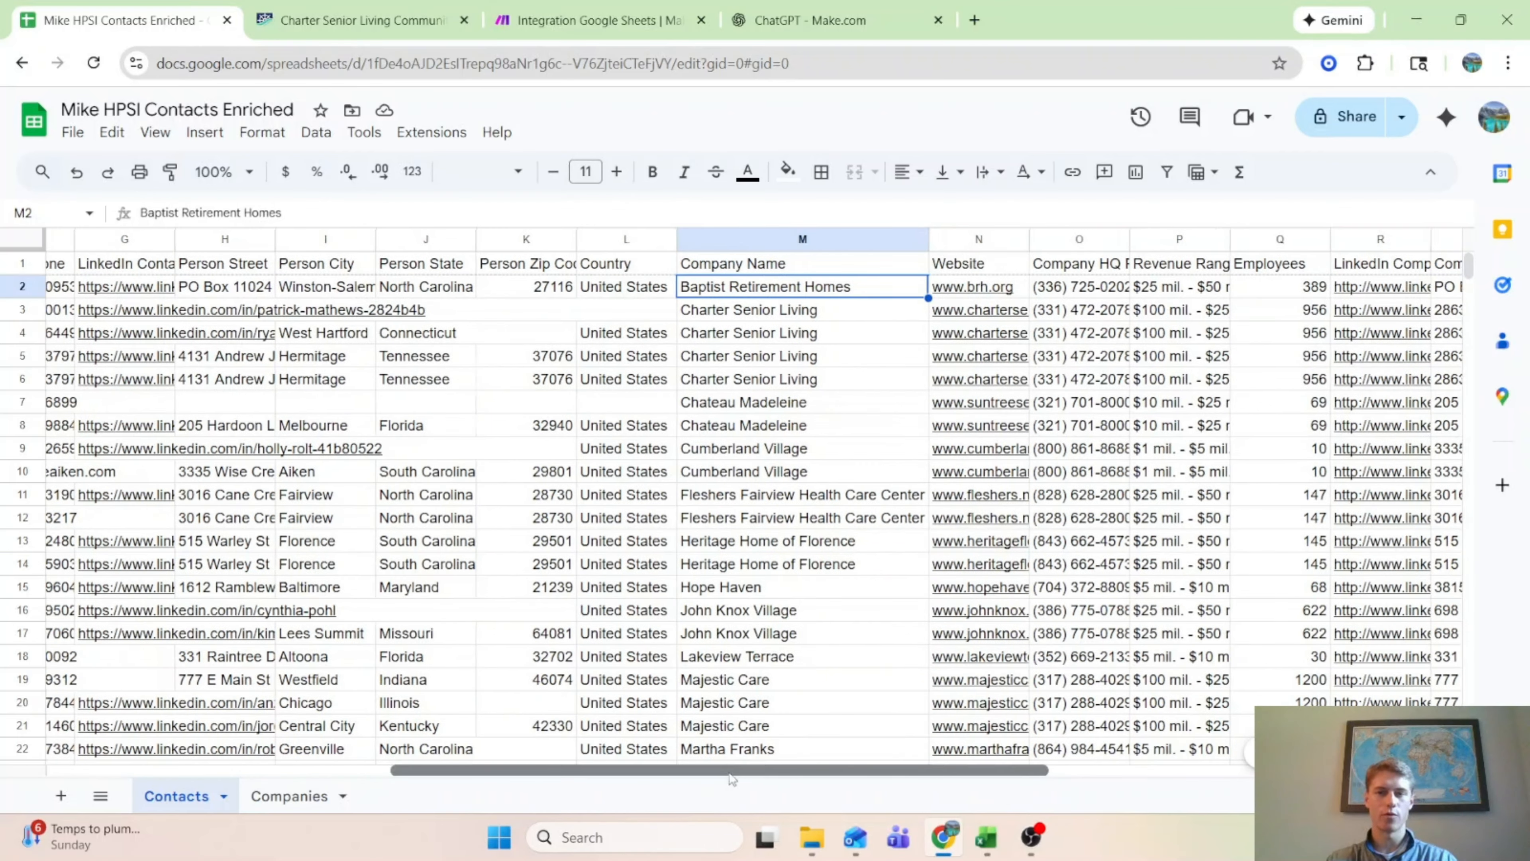
{"action": "left_click_drag", "start_coordinate": [715, 770], "coordinate": [1100, 770]}
{"action": "left_click", "coordinate": [1078, 290]}
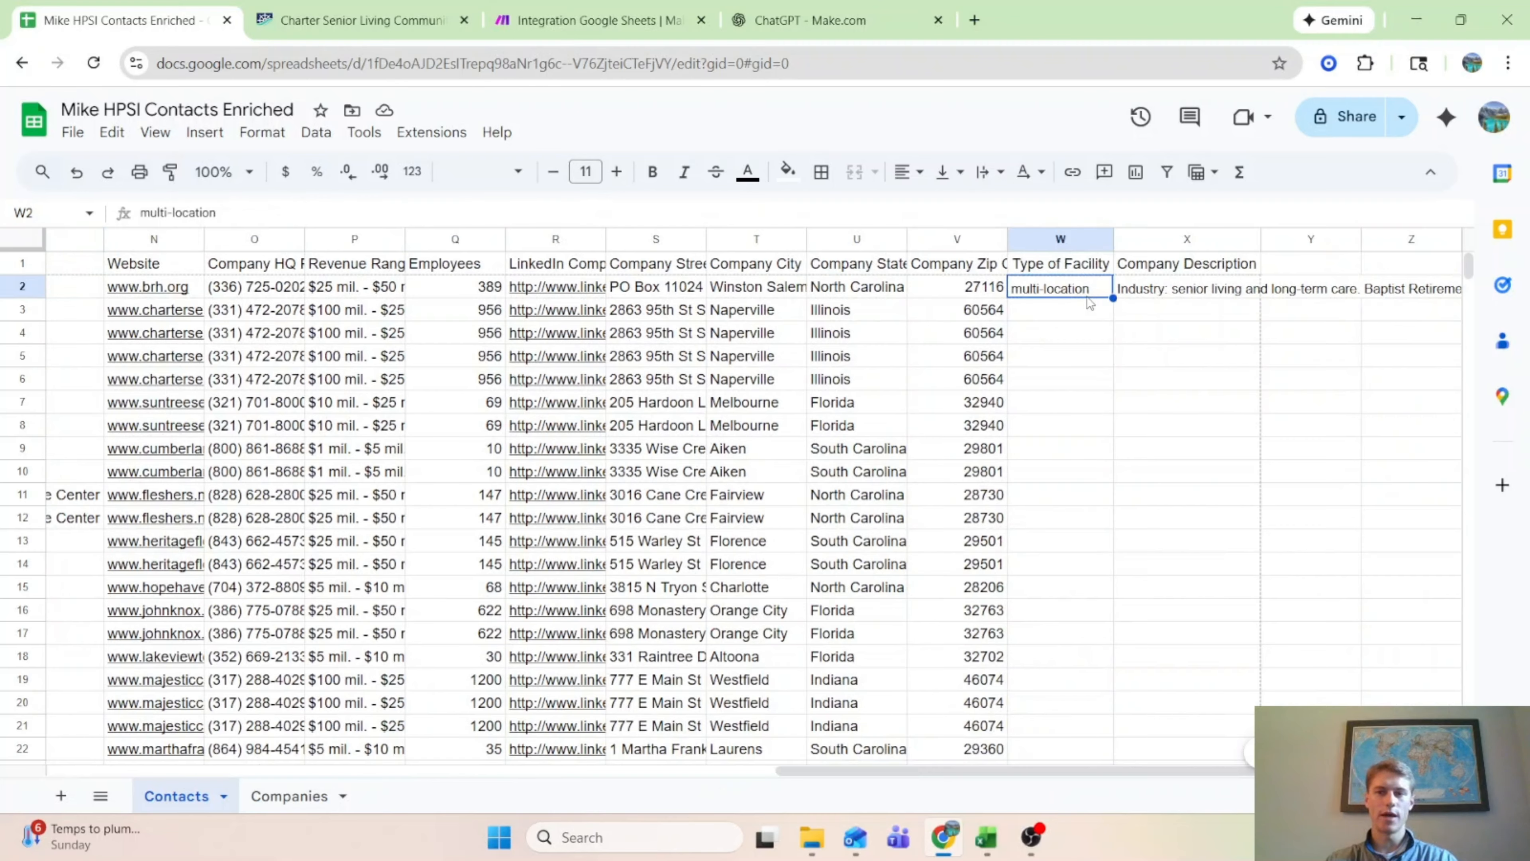
{"action": "left_click", "coordinate": [1214, 284]}
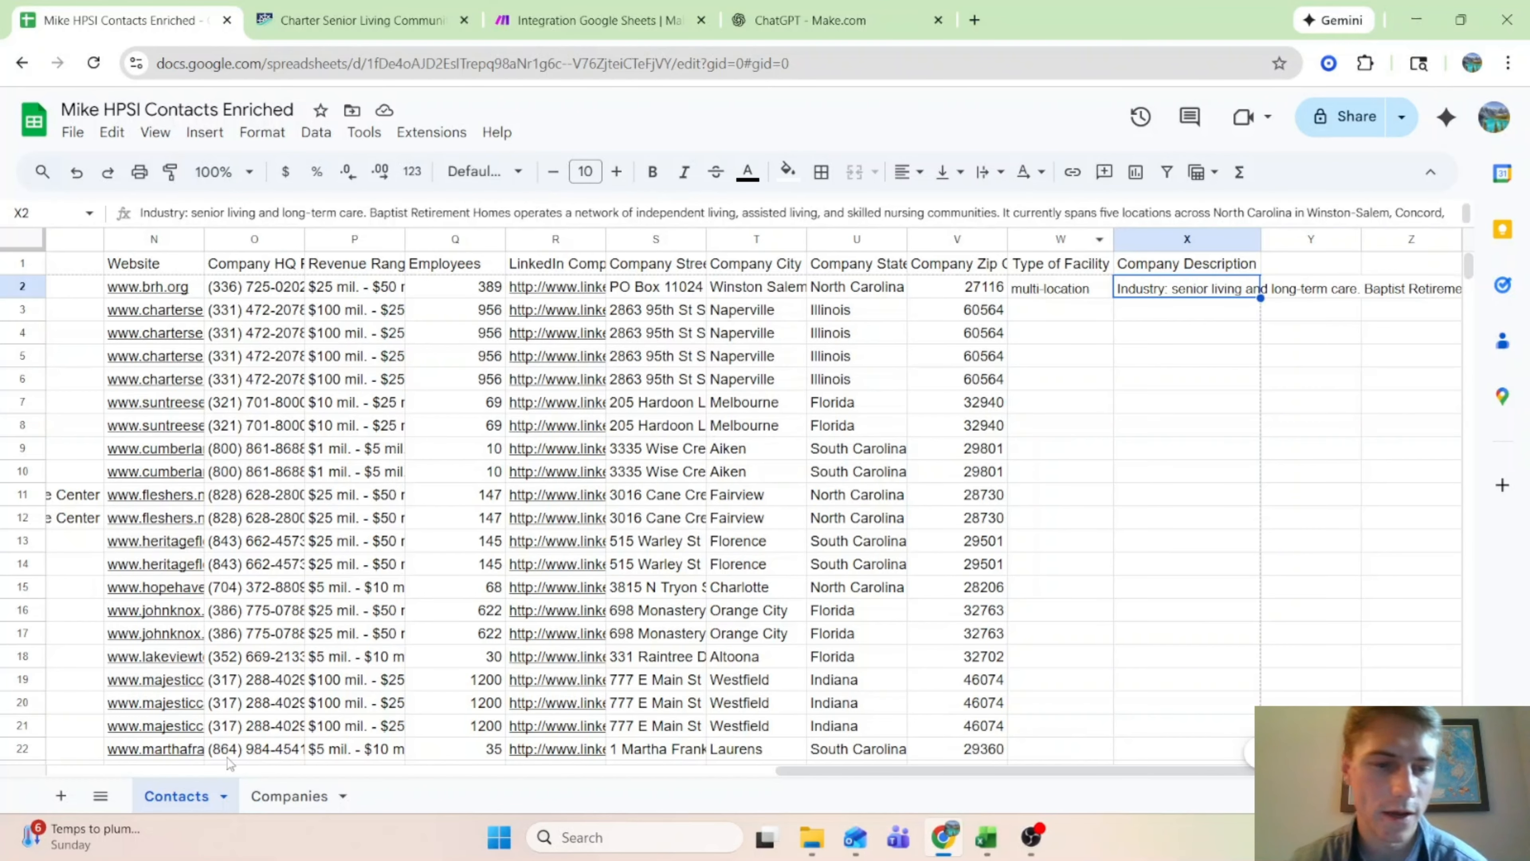
{"action": "left_click", "coordinate": [289, 796]}
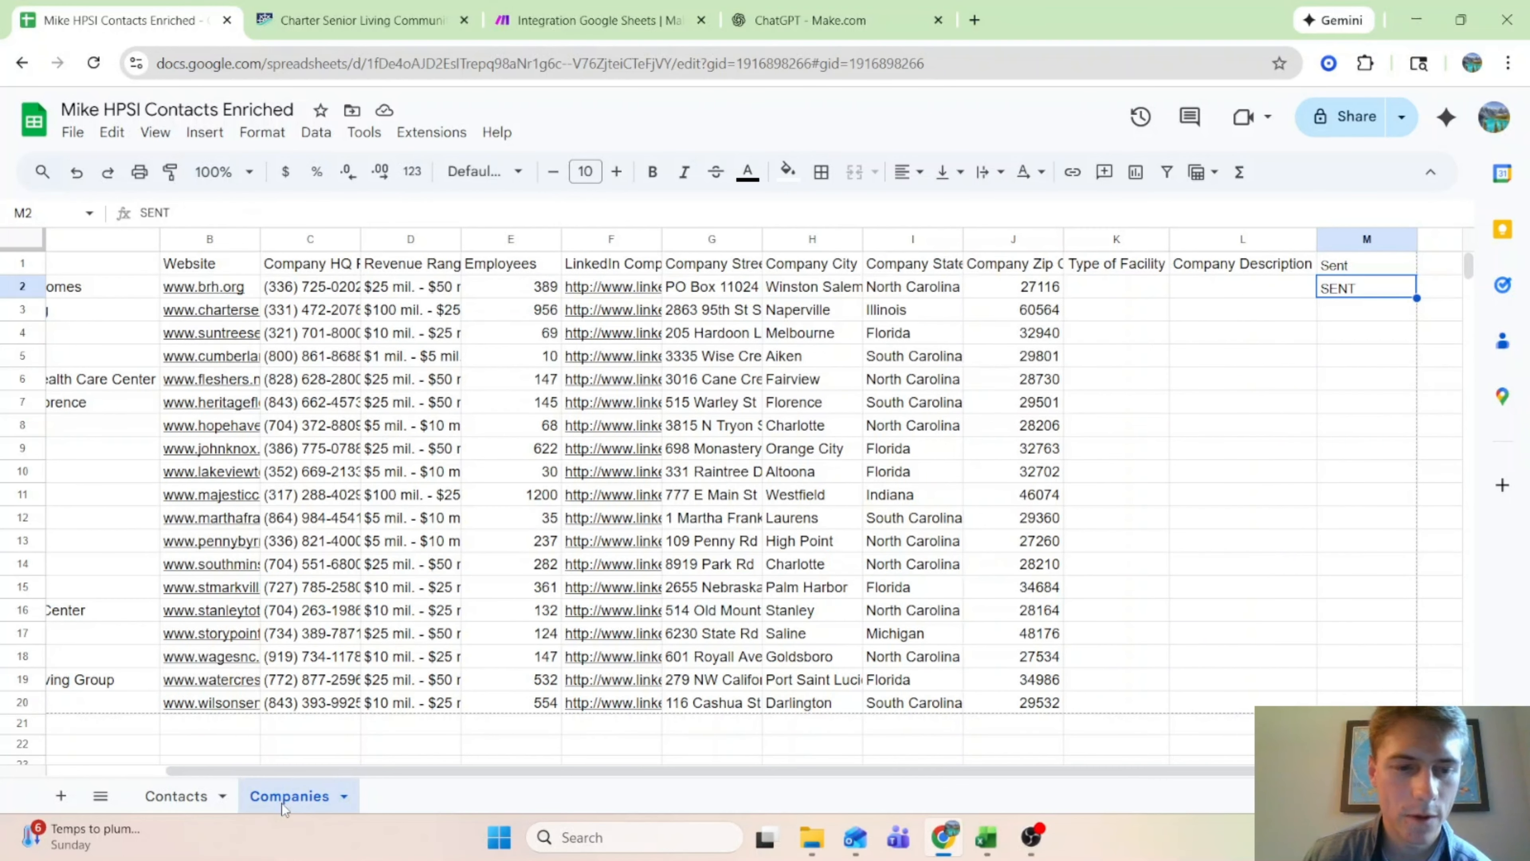
Step: Return to the Make scenario, remove "the industry," from the company_summary rule in the Make AI Web Search prompt, and save the module
{"action": "left_click", "coordinate": [600, 5]}
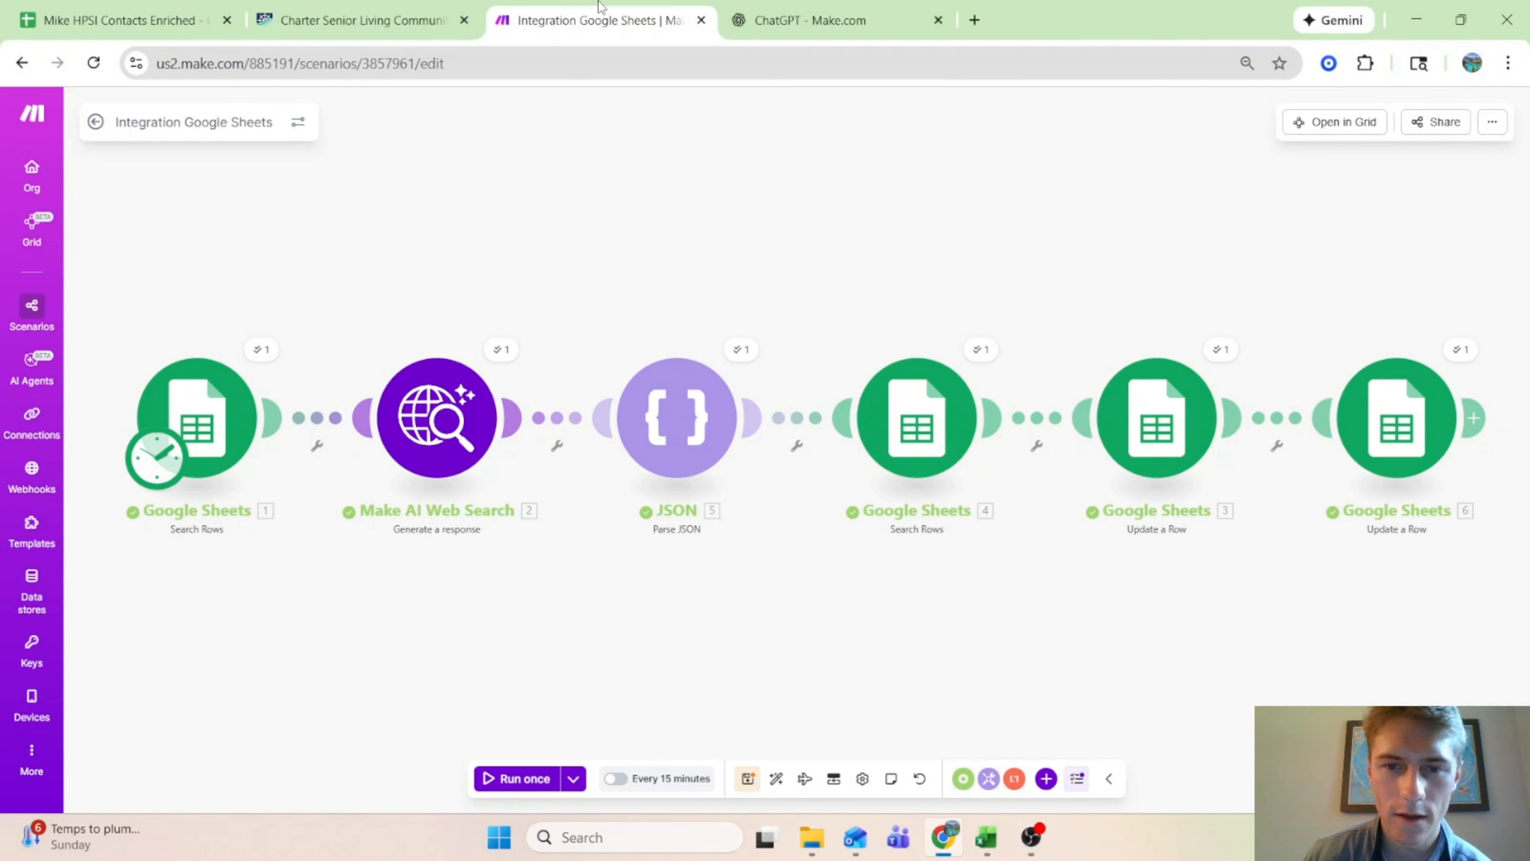
{"action": "left_click", "coordinate": [442, 423]}
{"action": "scroll", "coordinate": [603, 544], "scroll_direction": "down", "scroll_amount": 2}
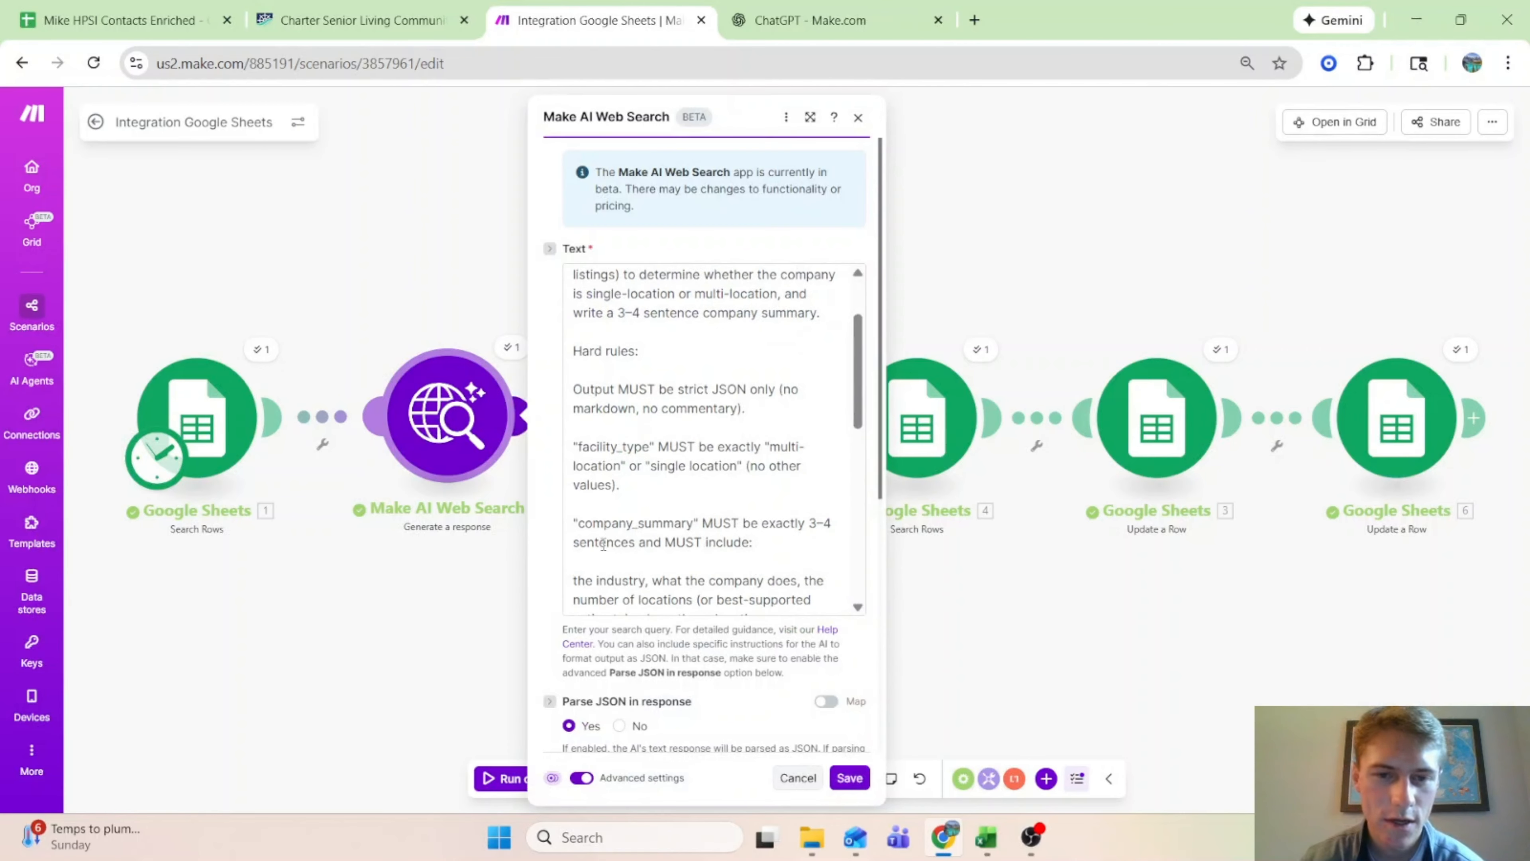
{"action": "scroll", "coordinate": [627, 523], "scroll_direction": "down", "scroll_amount": 1}
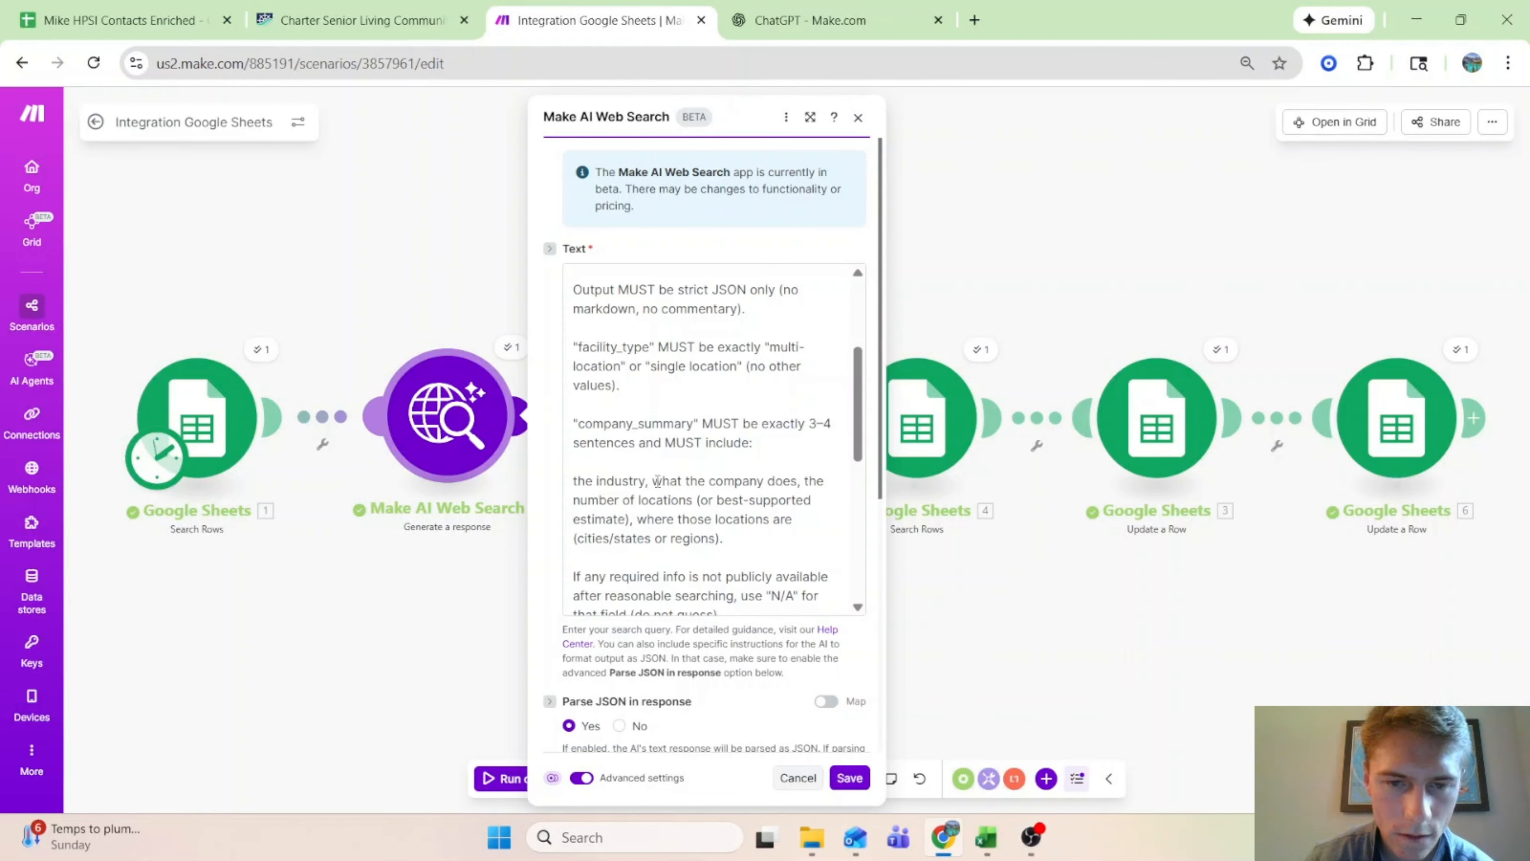
{"action": "left_click_drag", "start_coordinate": [653, 480], "coordinate": [550, 482]}
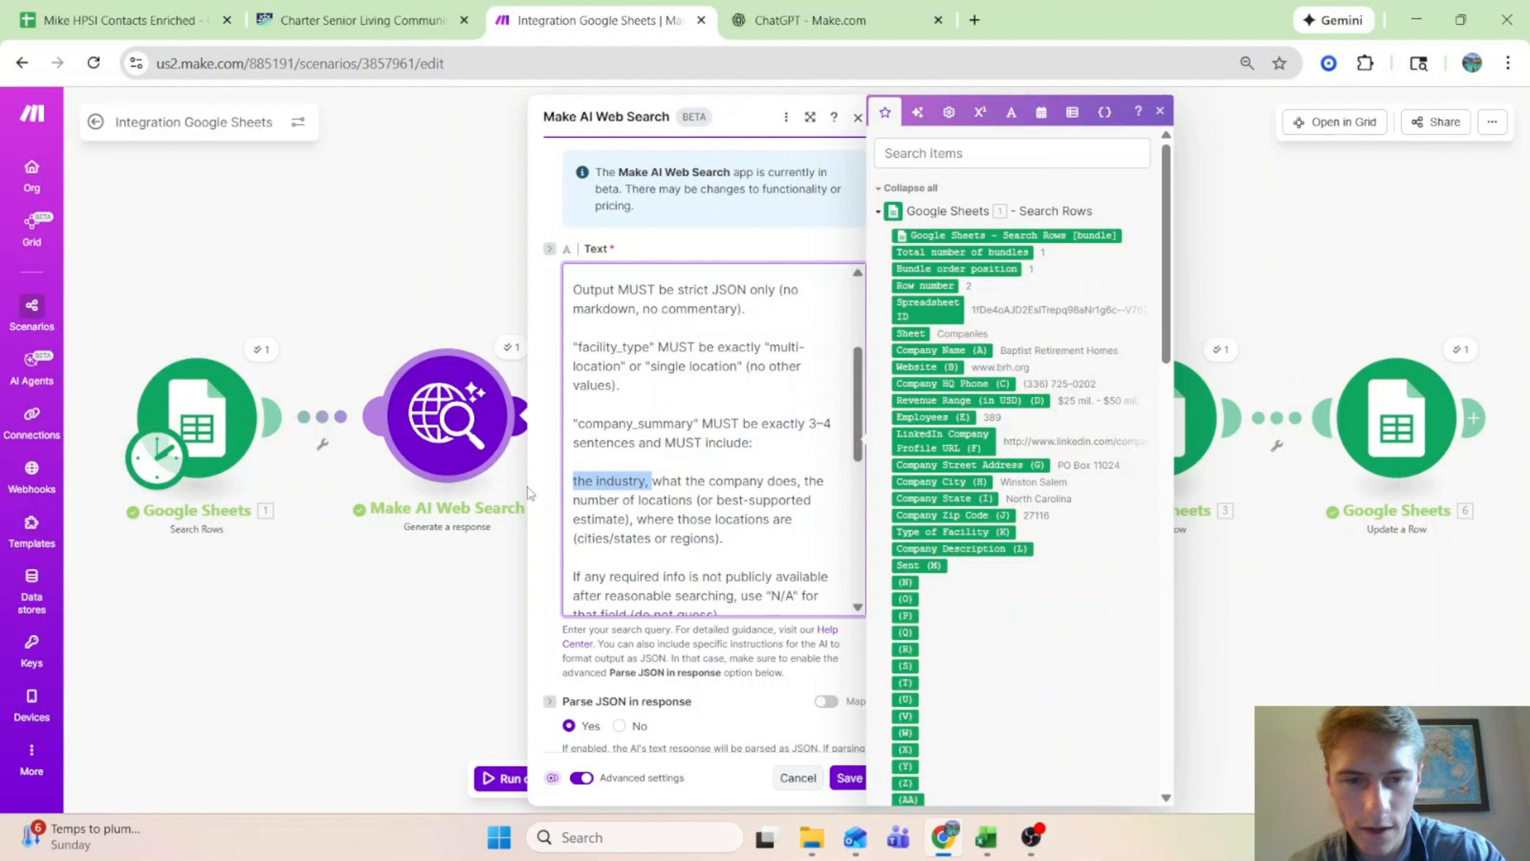
{"action": "key", "text": "BackSpace"}
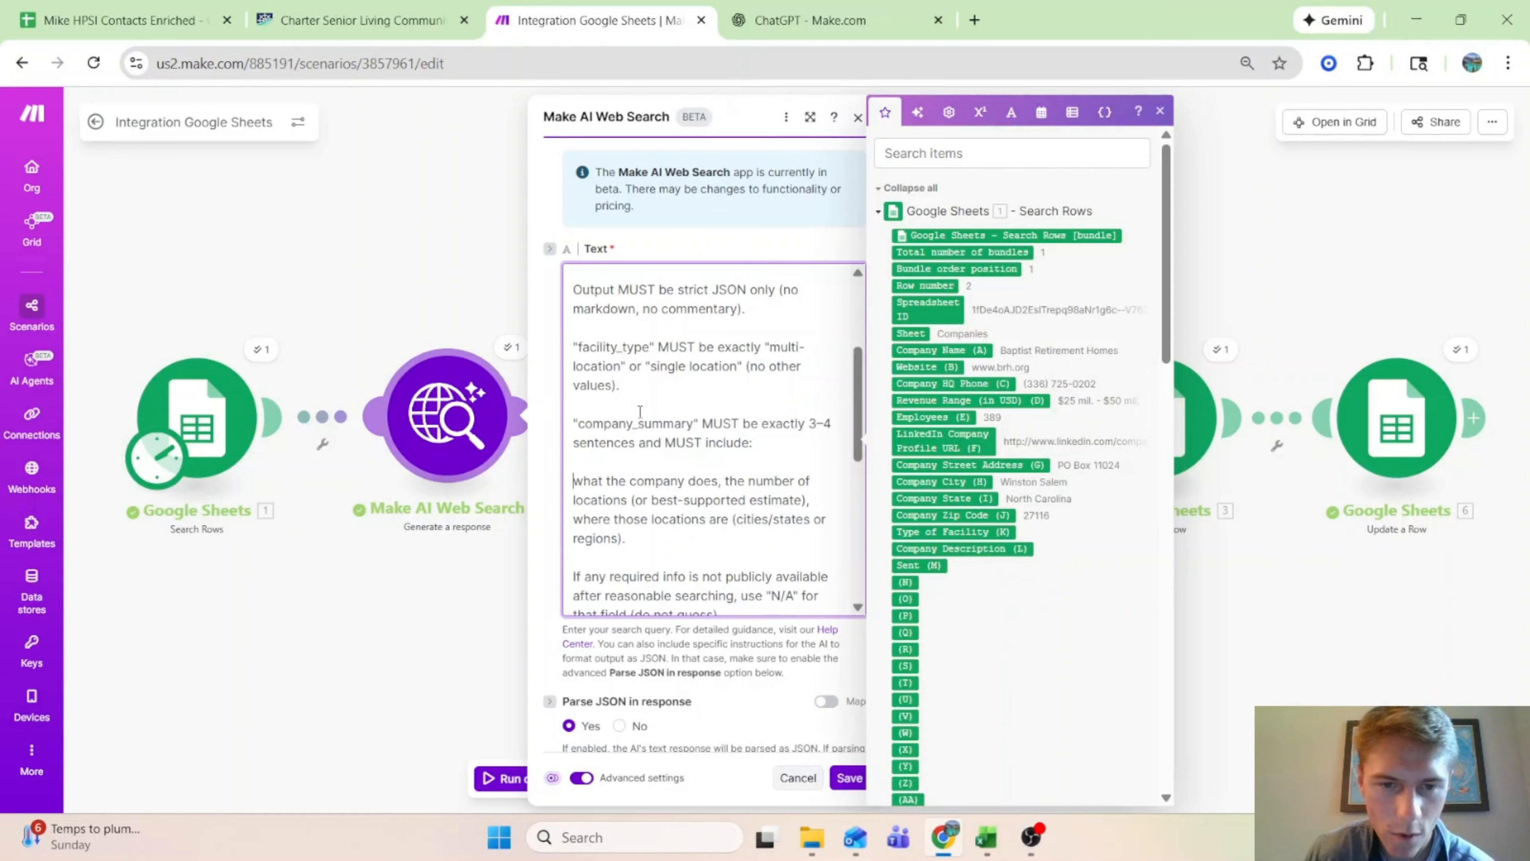
{"action": "scroll", "coordinate": [594, 495], "scroll_direction": "down", "scroll_amount": 5}
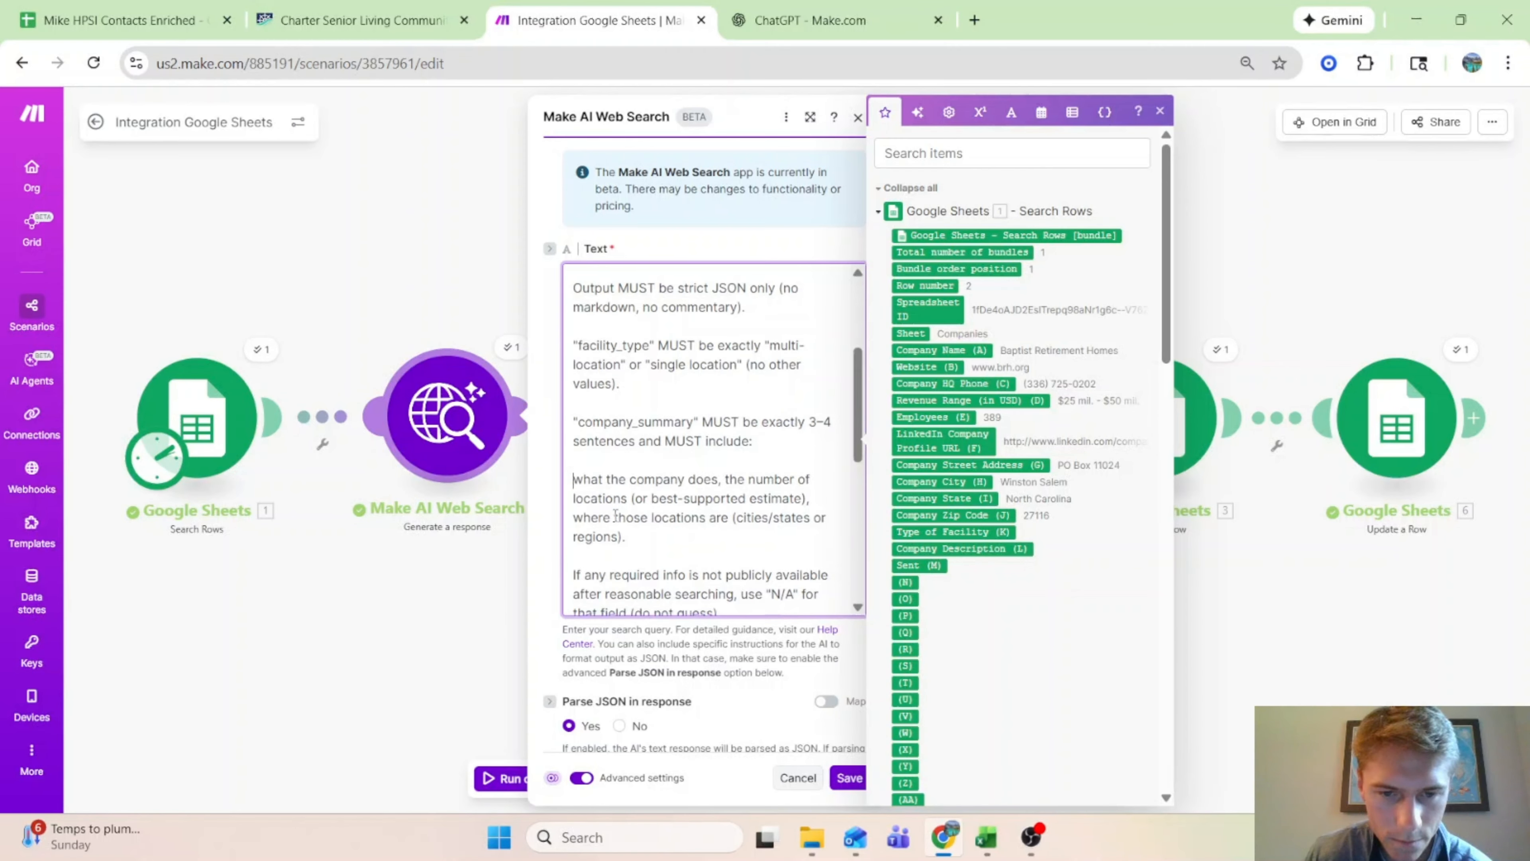
{"action": "scroll", "coordinate": [615, 516], "scroll_direction": "down", "scroll_amount": 2}
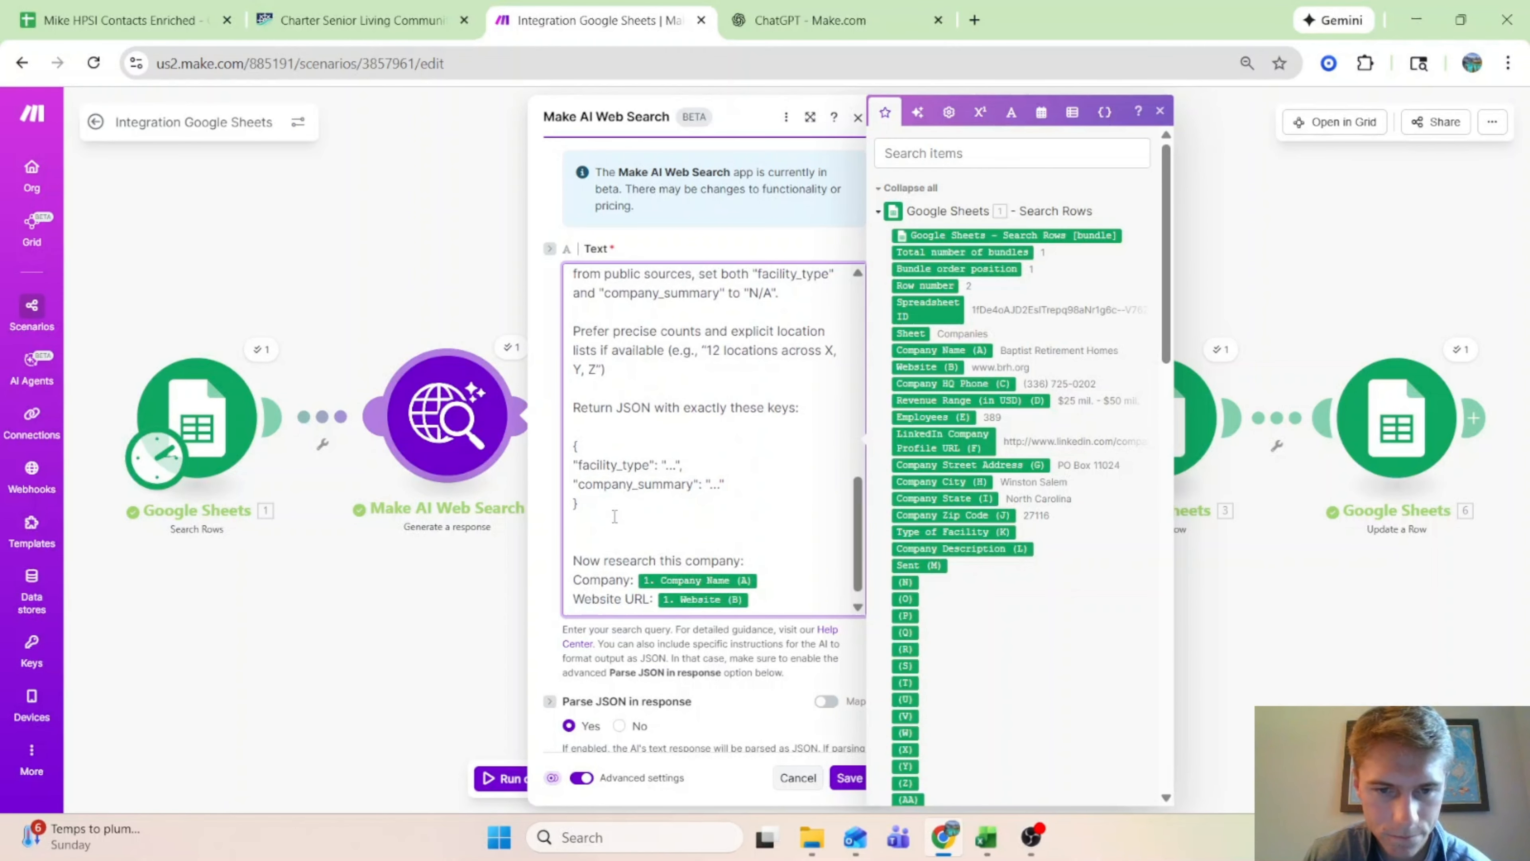
{"action": "scroll", "coordinate": [615, 517], "scroll_direction": "up", "scroll_amount": 6}
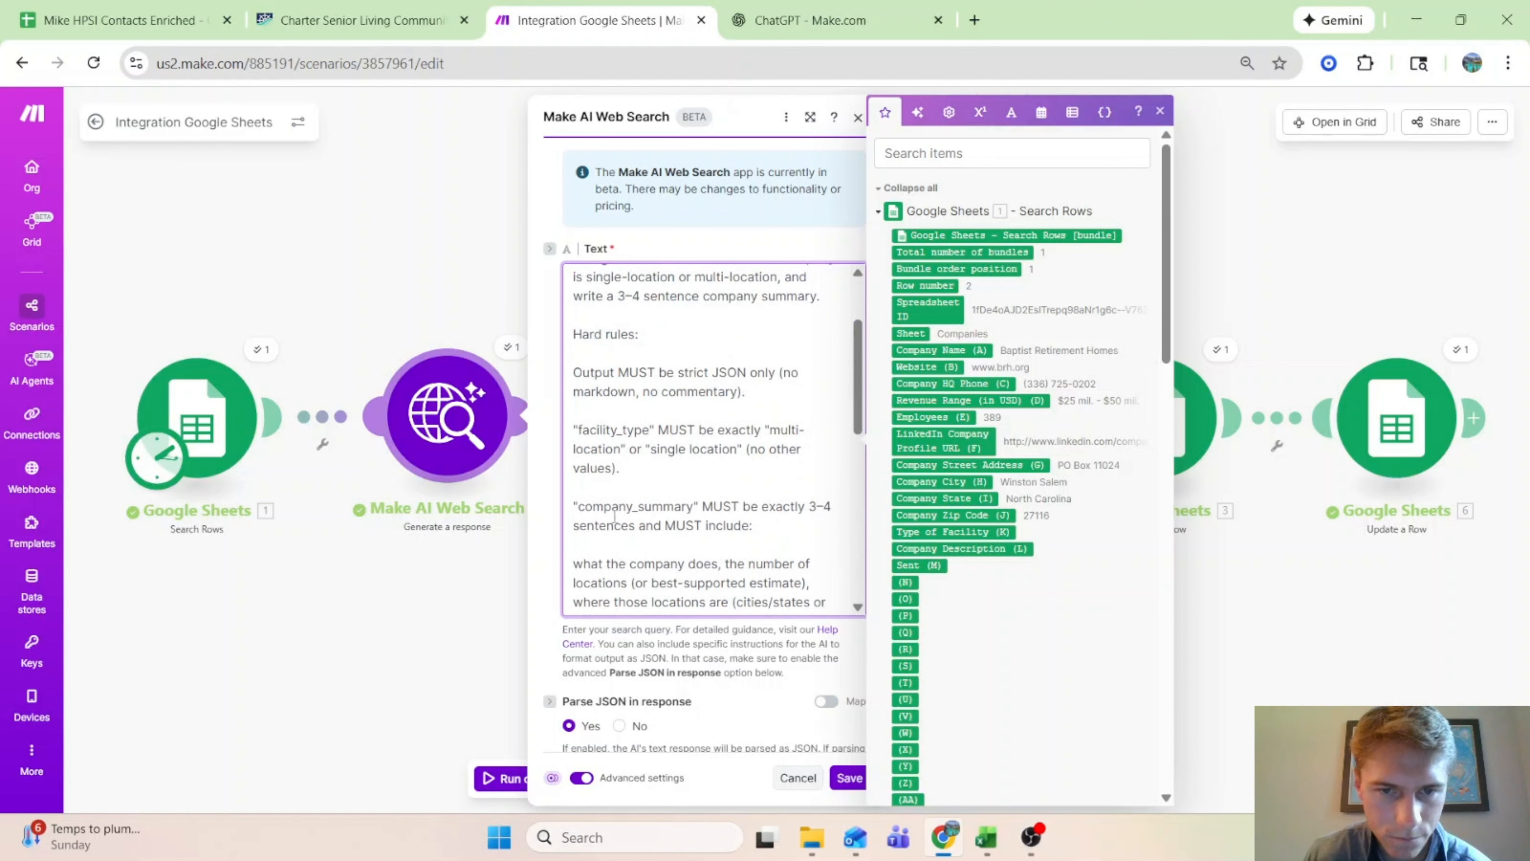
{"action": "scroll", "coordinate": [632, 524], "scroll_direction": "up", "scroll_amount": 2}
{"action": "left_click", "coordinate": [859, 782]}
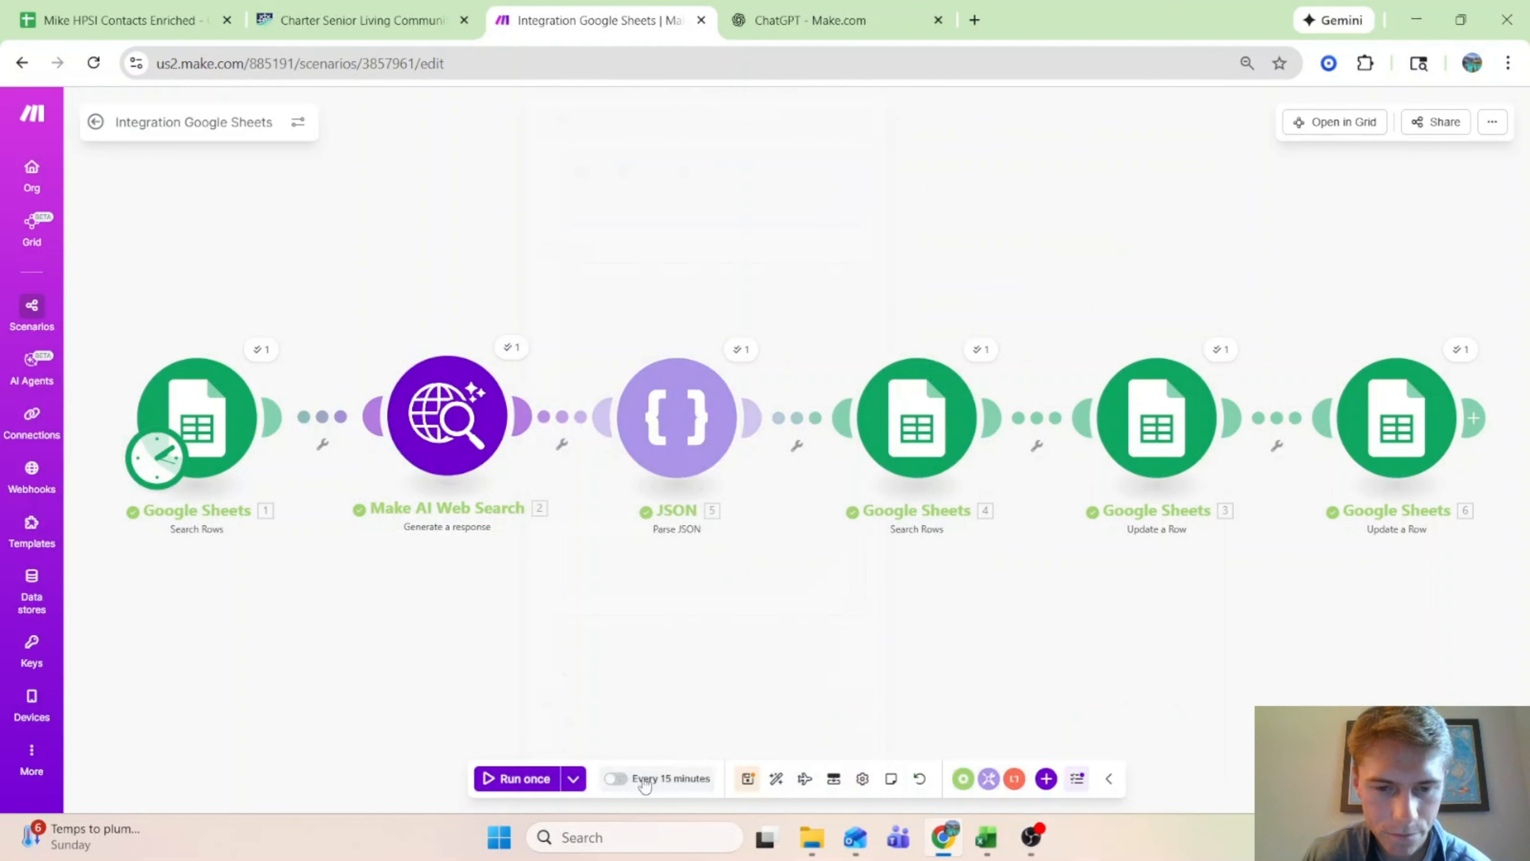
Step: Switch to the Google Sheets workbook and delete the opening industry sentence from the Company Description in cell X2 of Contacts
{"action": "left_click", "coordinate": [121, 20]}
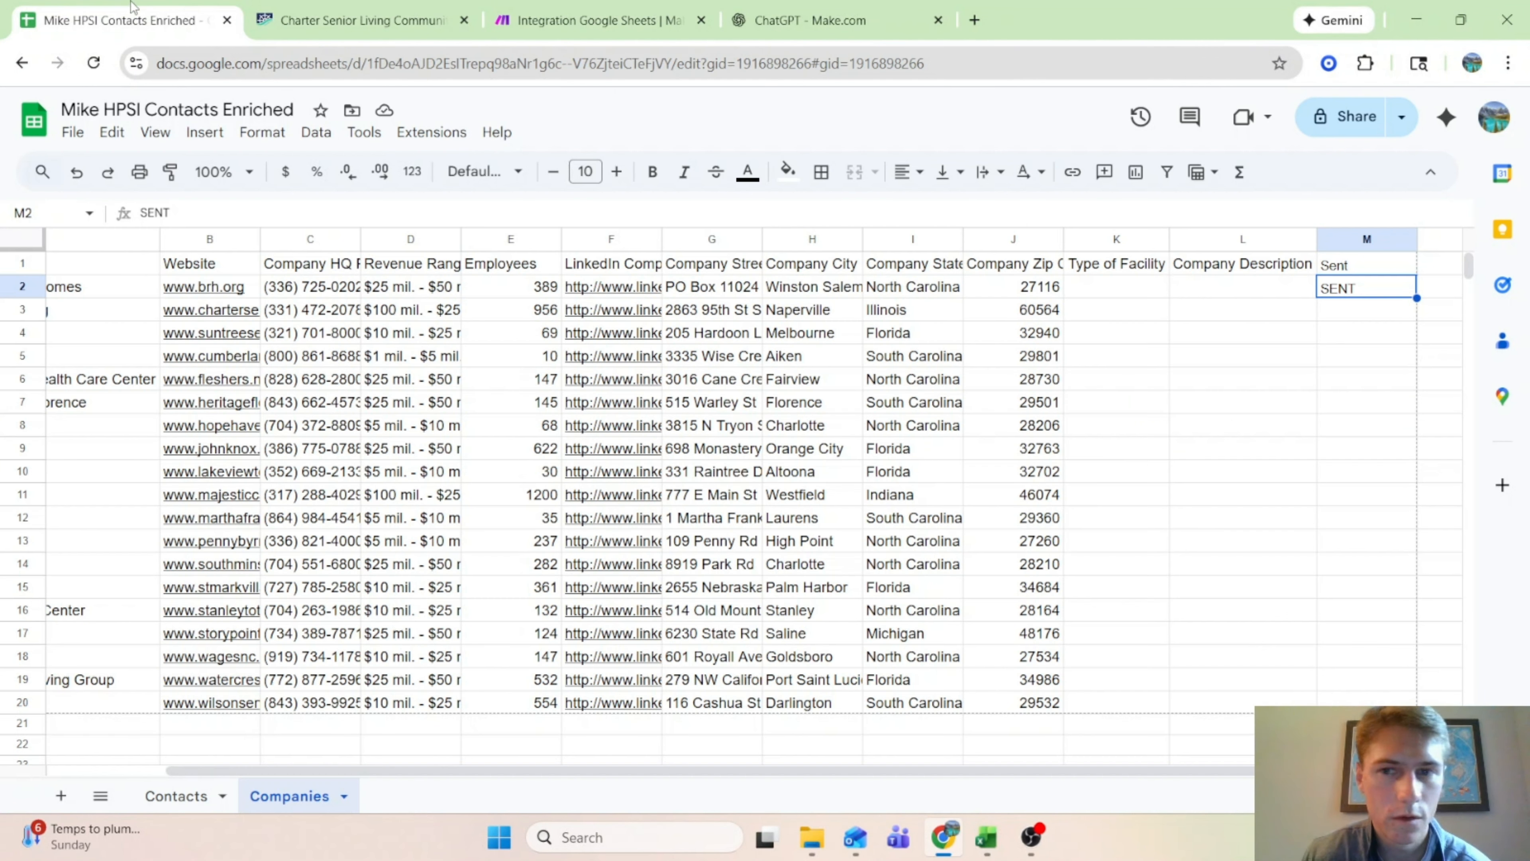
{"action": "left_click", "coordinate": [176, 796]}
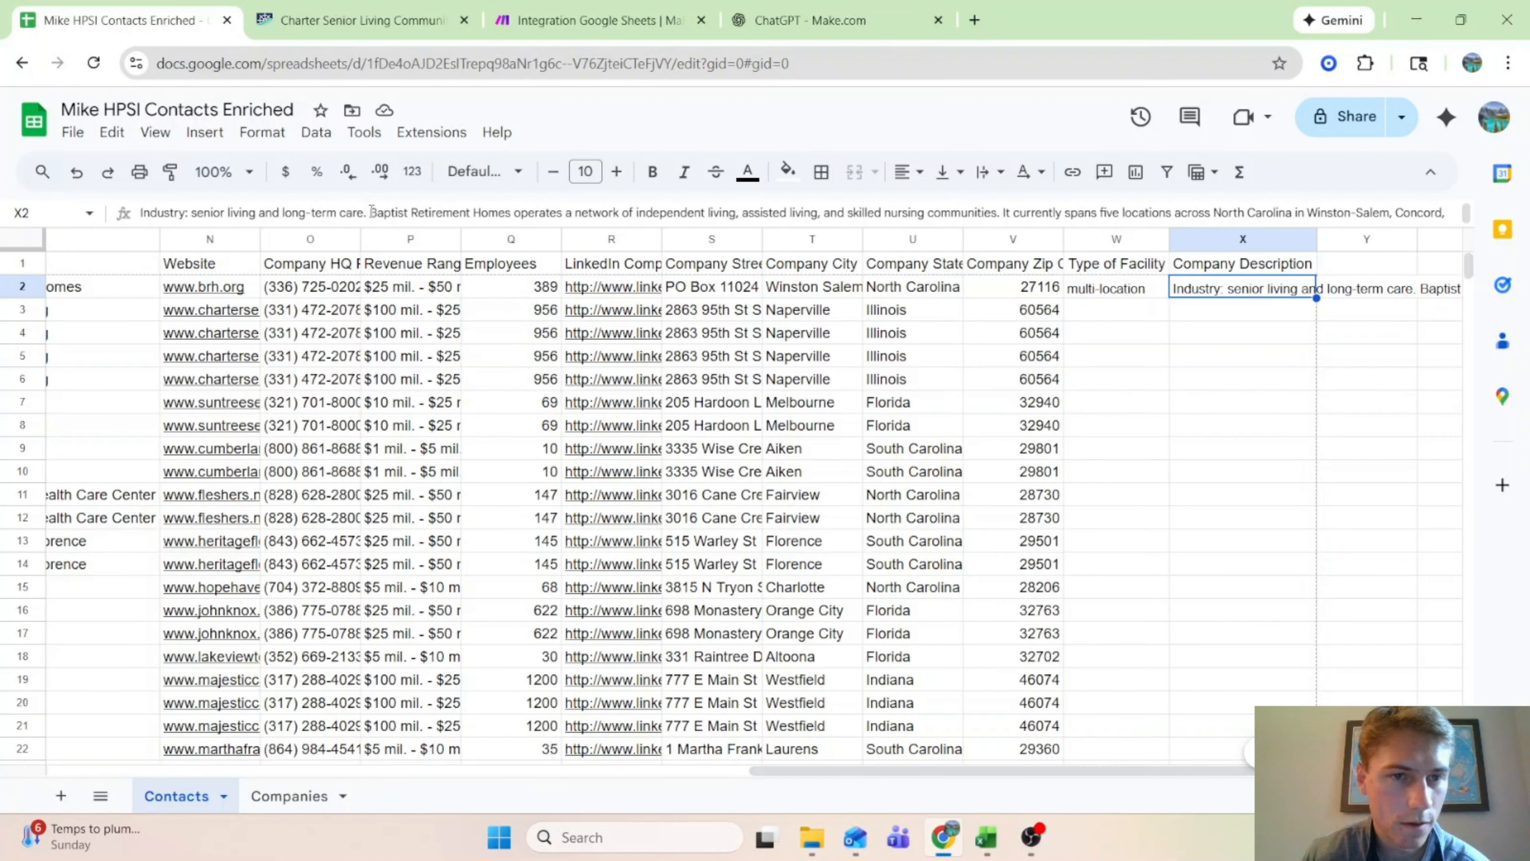
{"action": "left_click_drag", "start_coordinate": [85, 232], "coordinate": [84, 209]}
{"action": "key", "text": "BackSpace"}
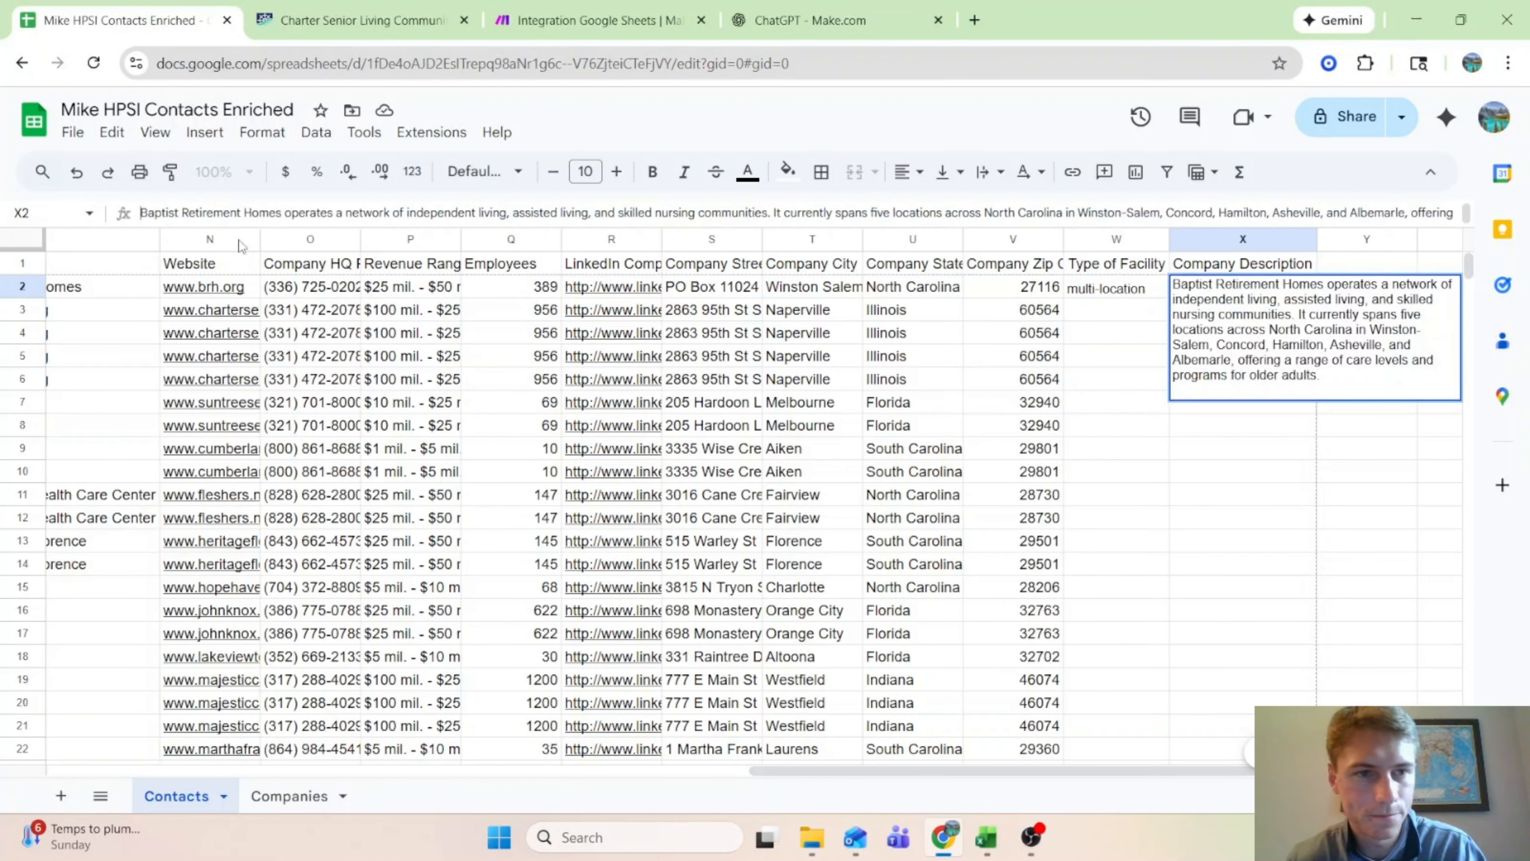
{"action": "left_click", "coordinate": [1376, 525]}
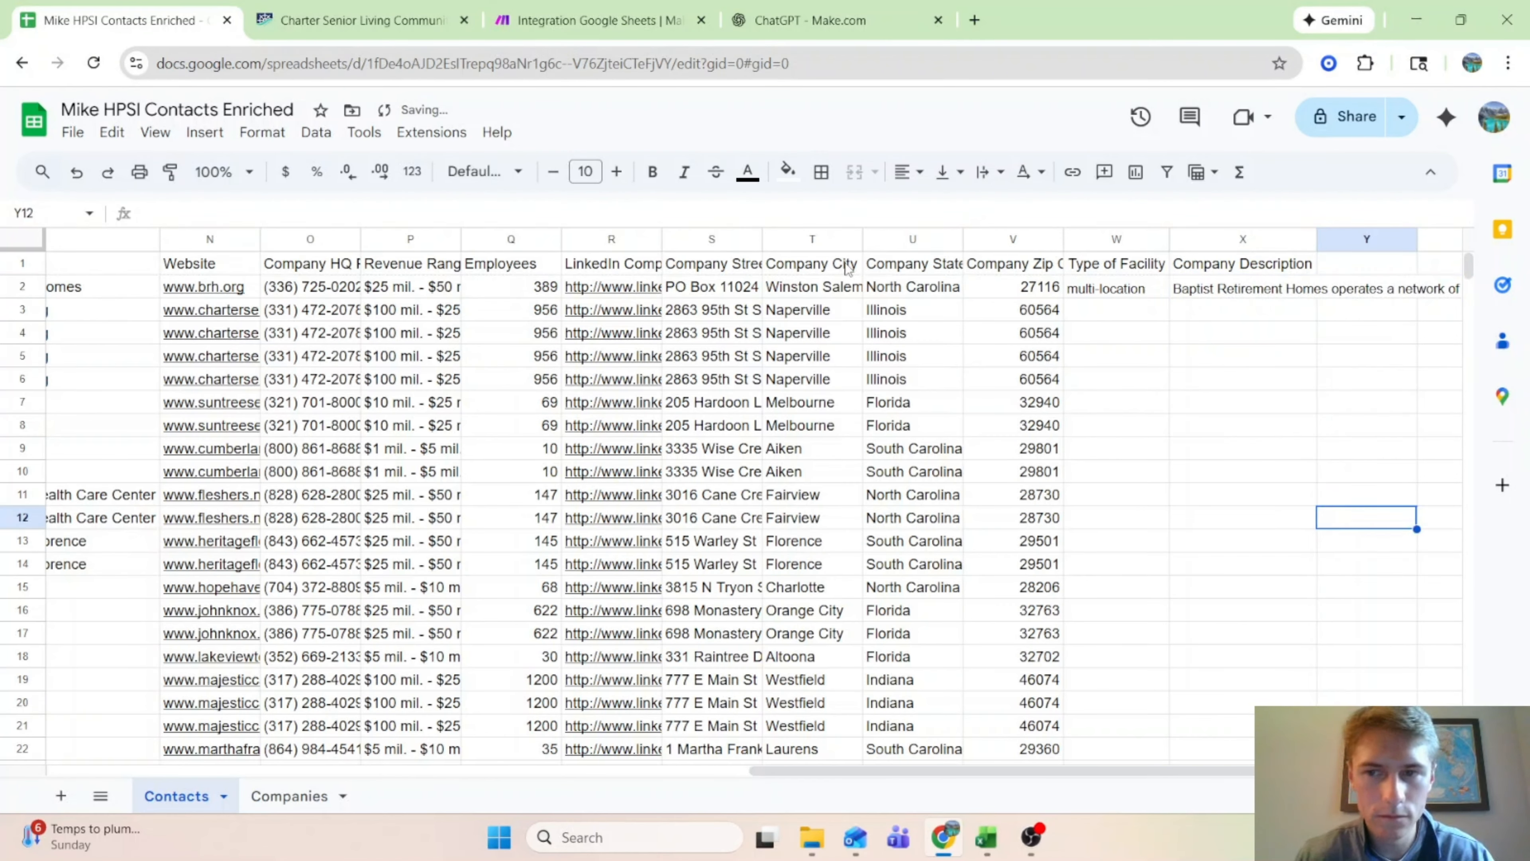
{"action": "left_click", "coordinate": [1291, 294]}
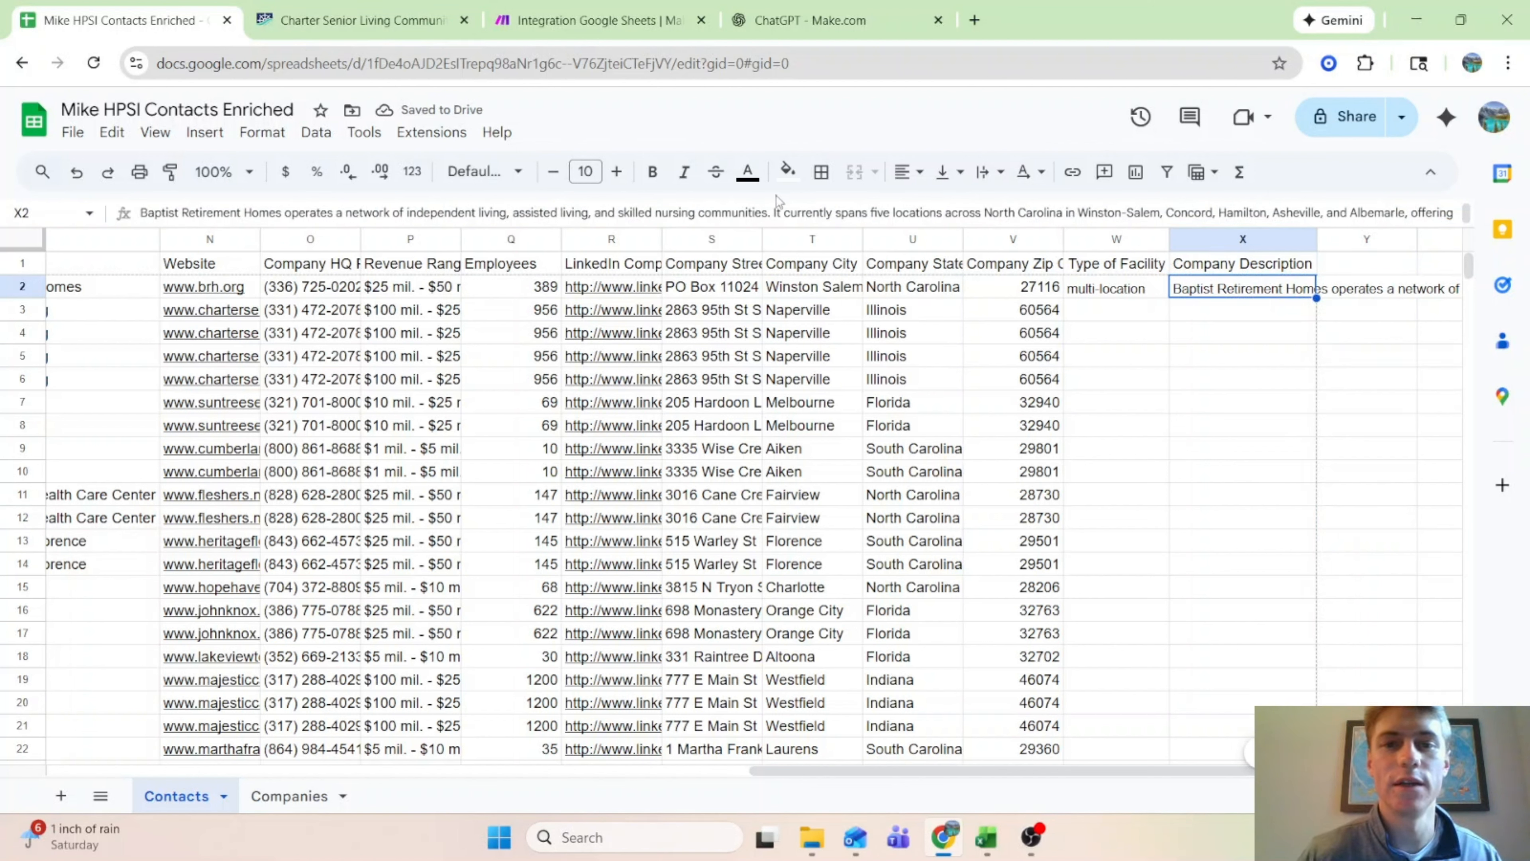
Step: Close the Charter Senior Living website, then save the Make scenario and run it once
{"action": "left_click", "coordinate": [431, 8]}
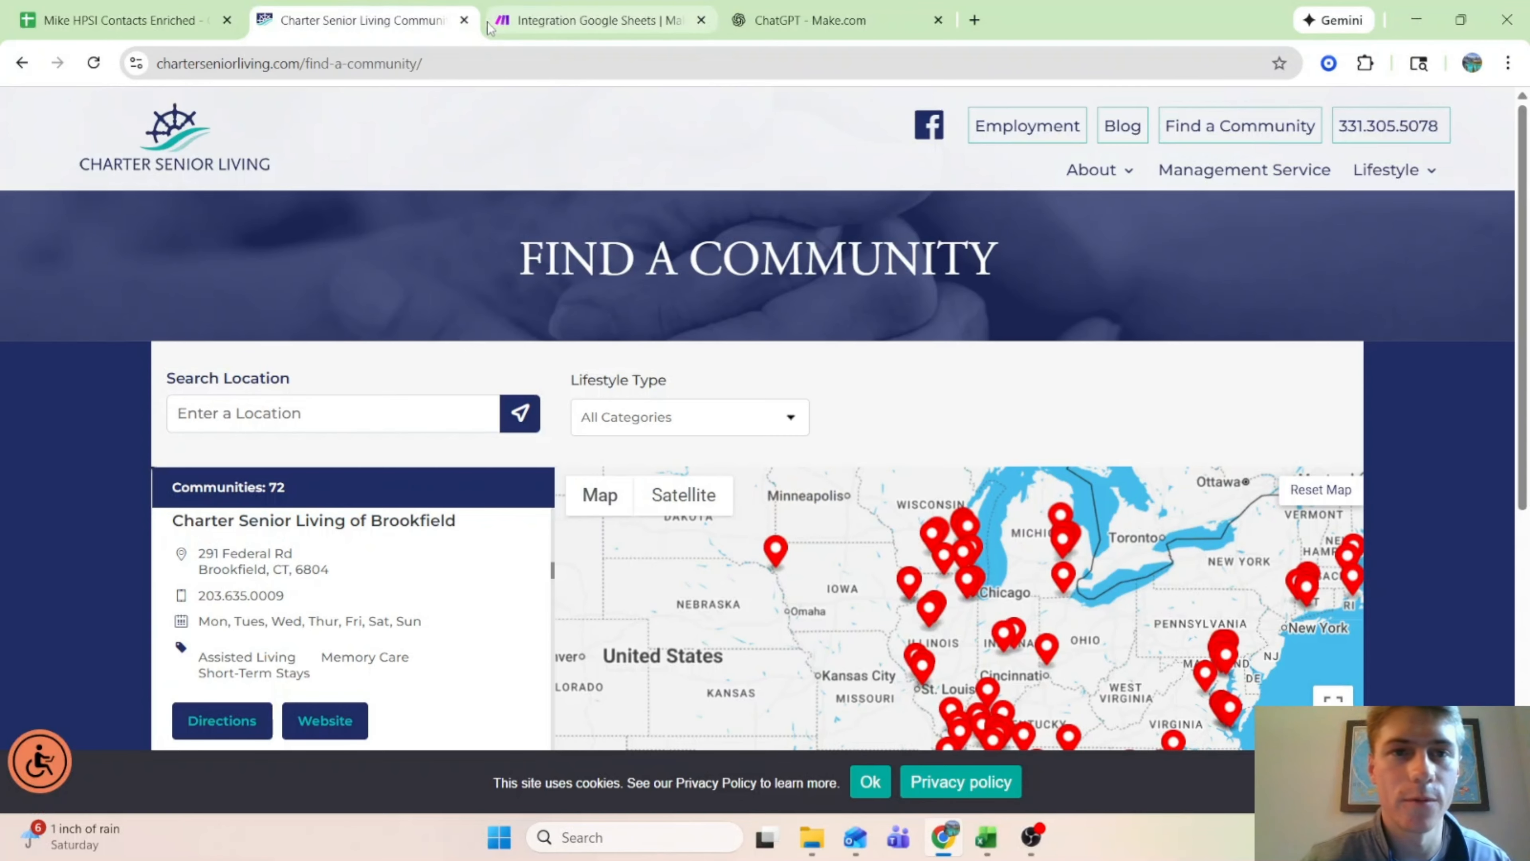
{"action": "left_click", "coordinate": [464, 20]}
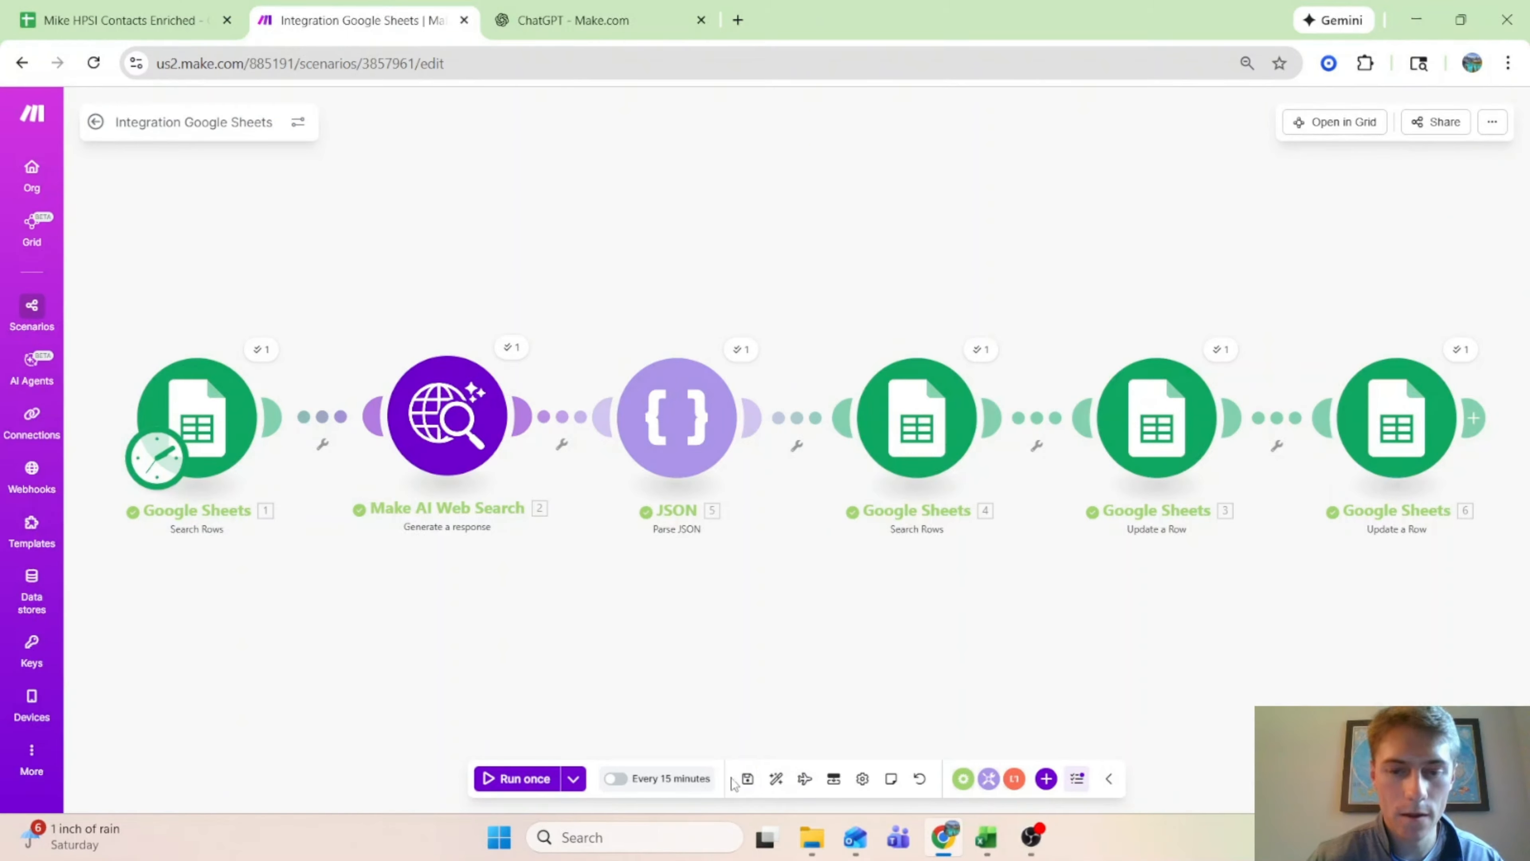
{"action": "left_click", "coordinate": [747, 778]}
{"action": "left_click", "coordinate": [530, 778]}
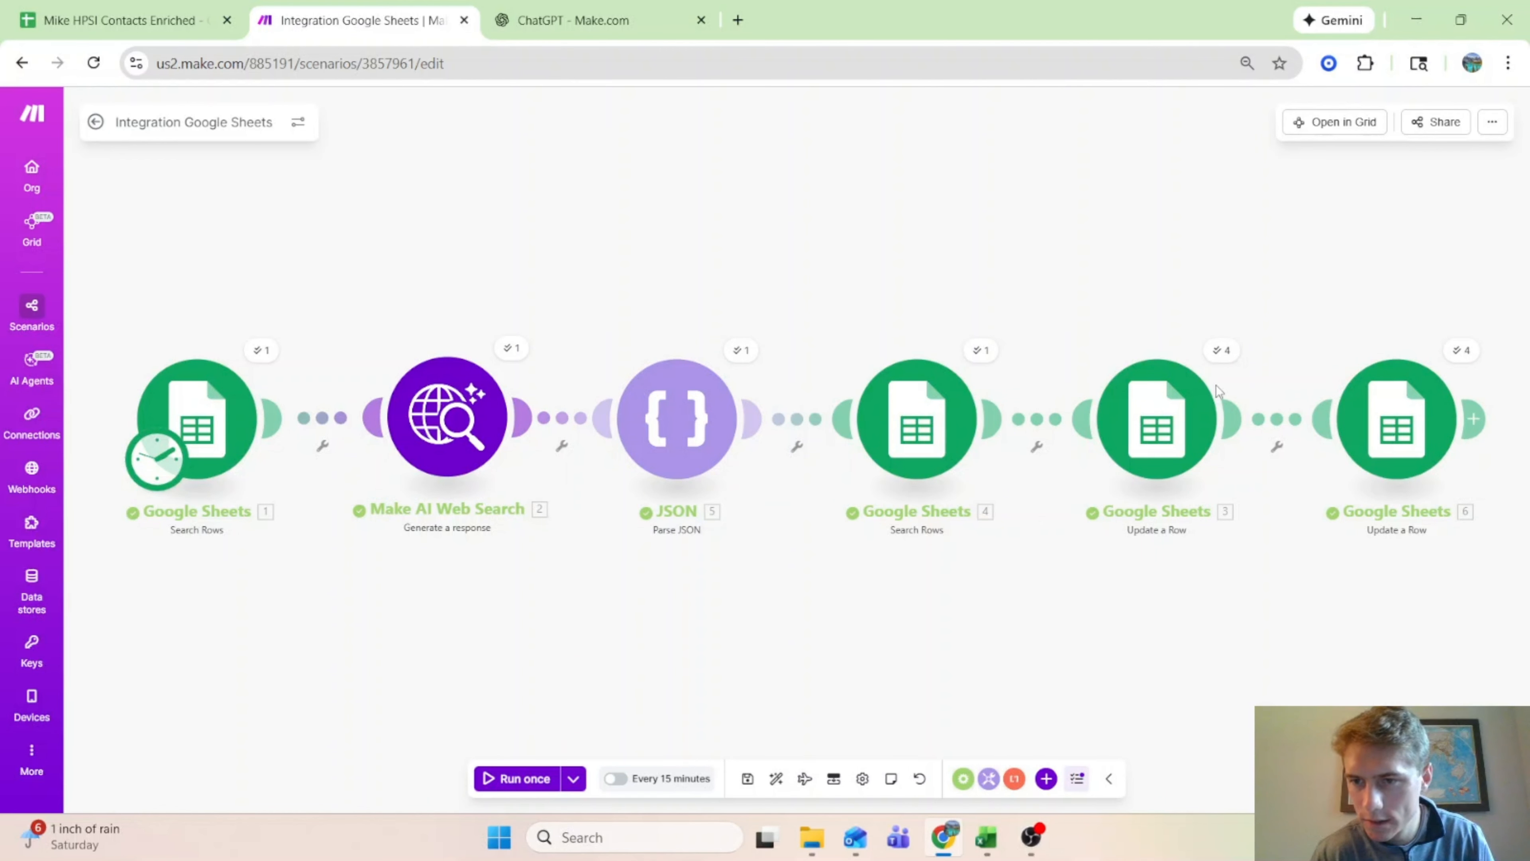
Step: Insert an Array aggregator with source Google Sheets - Update a Row [3] before the final Update a Row module, and run the saved scenario once
{"action": "left_click", "coordinate": [1277, 446]}
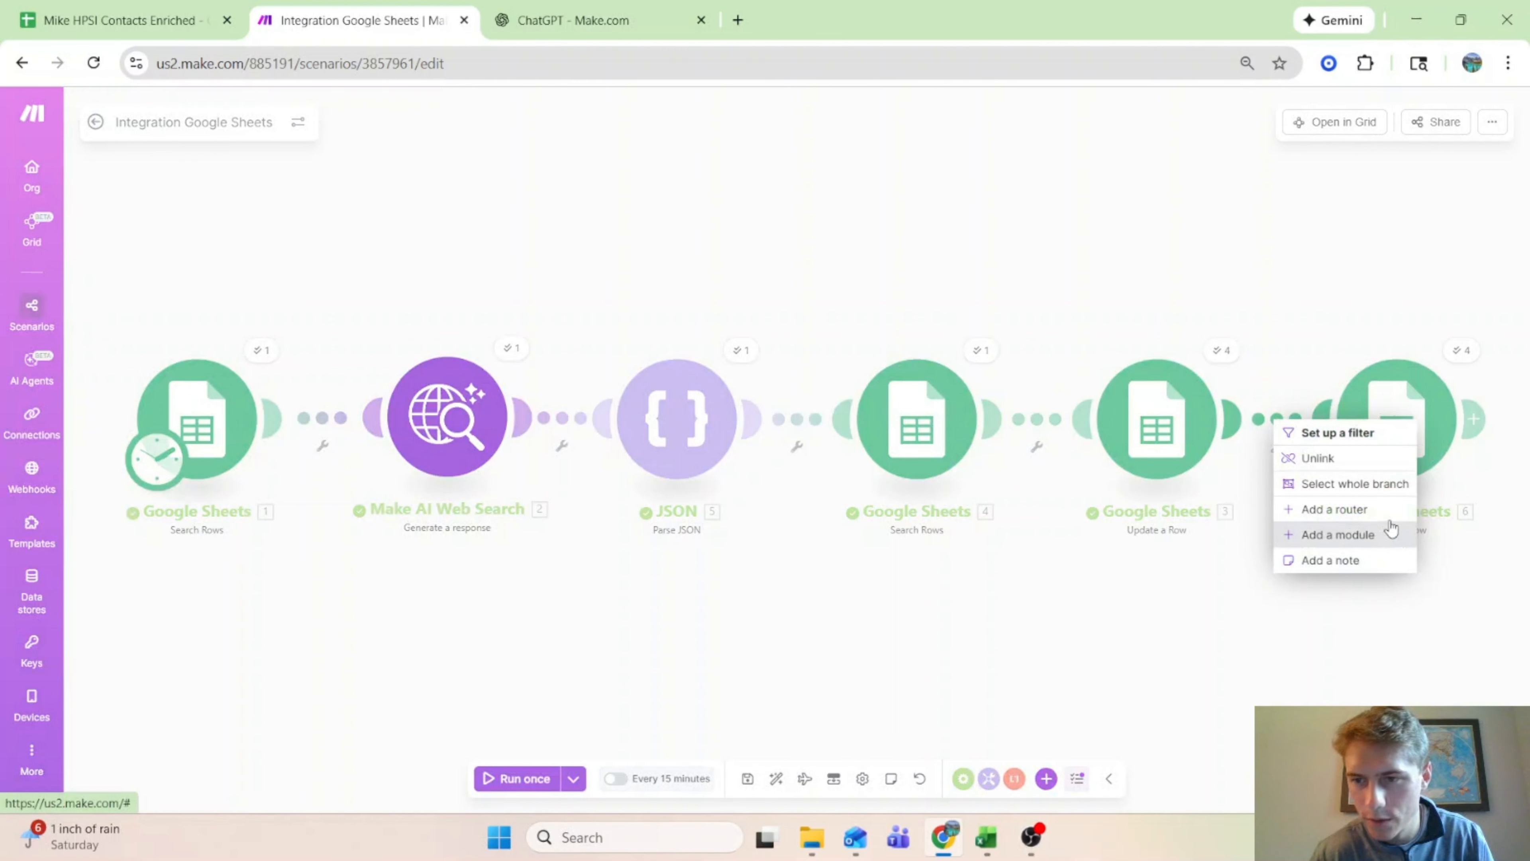
{"action": "left_click", "coordinate": [1388, 540]}
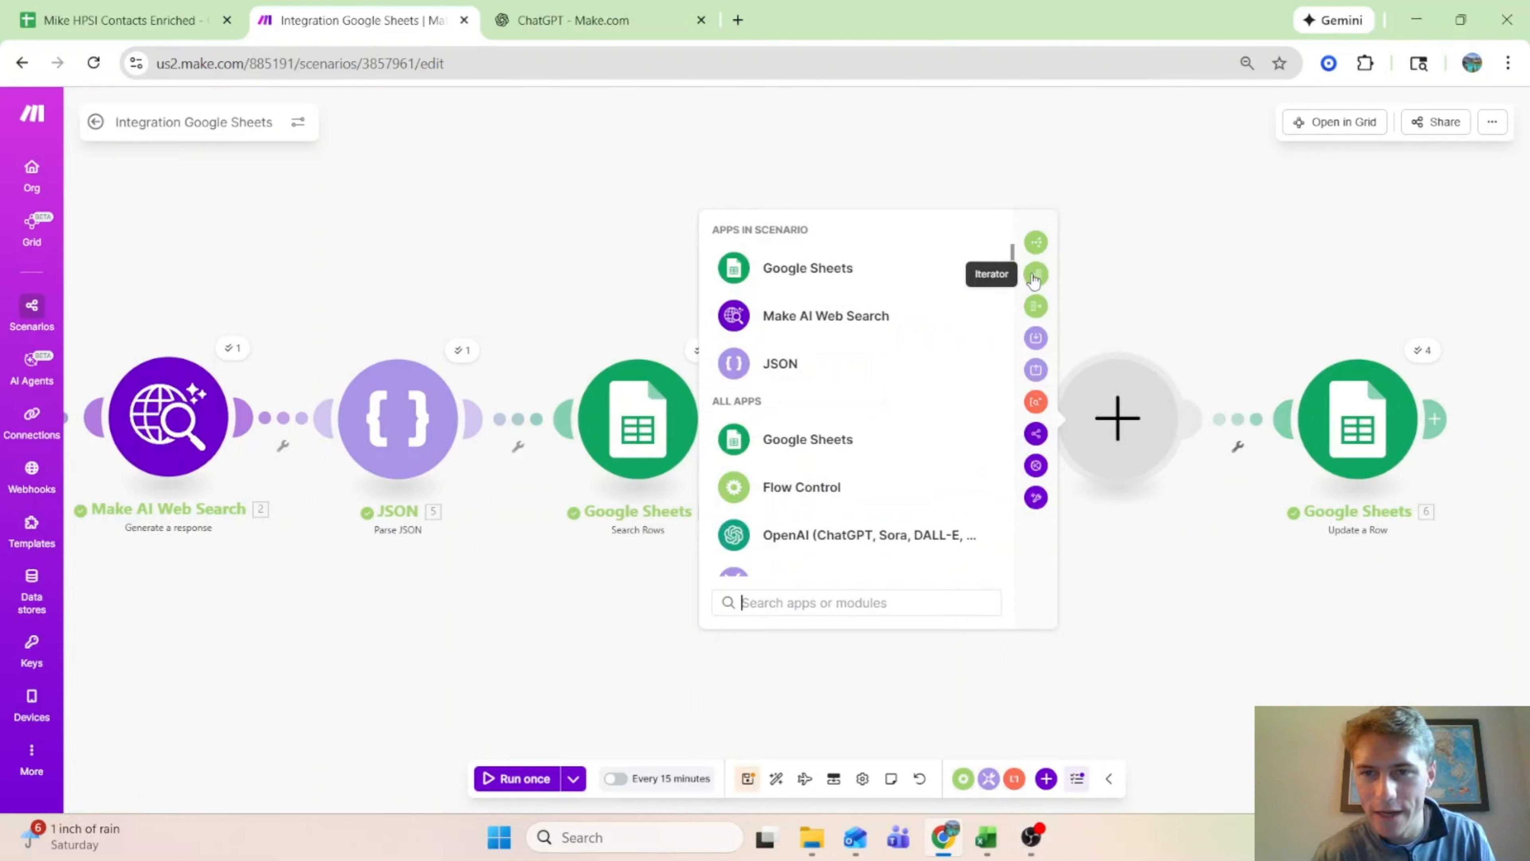
{"action": "left_click", "coordinate": [1037, 319]}
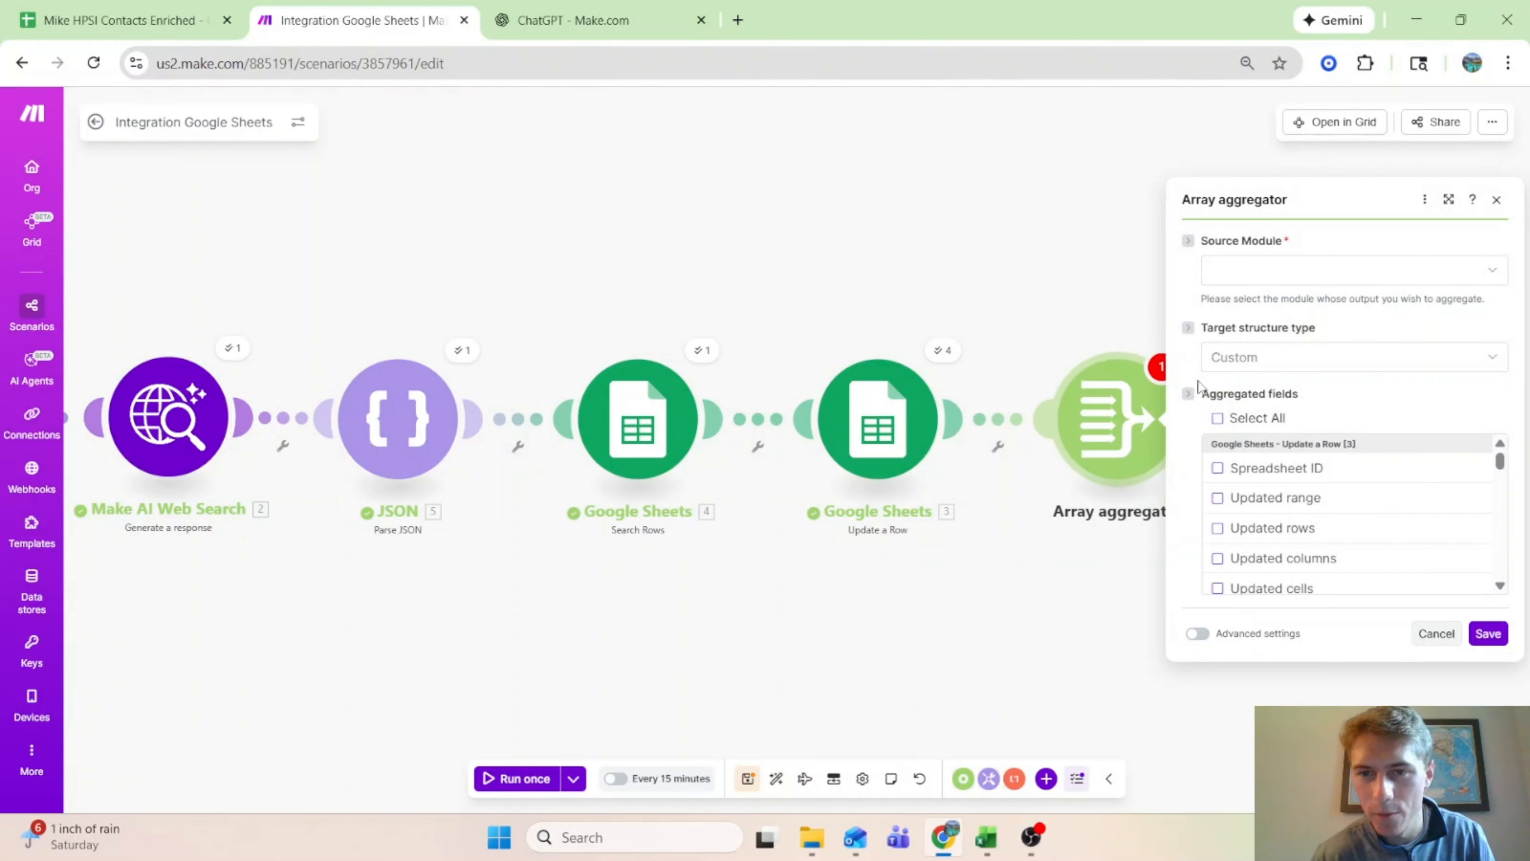
{"action": "left_click", "coordinate": [1251, 268]}
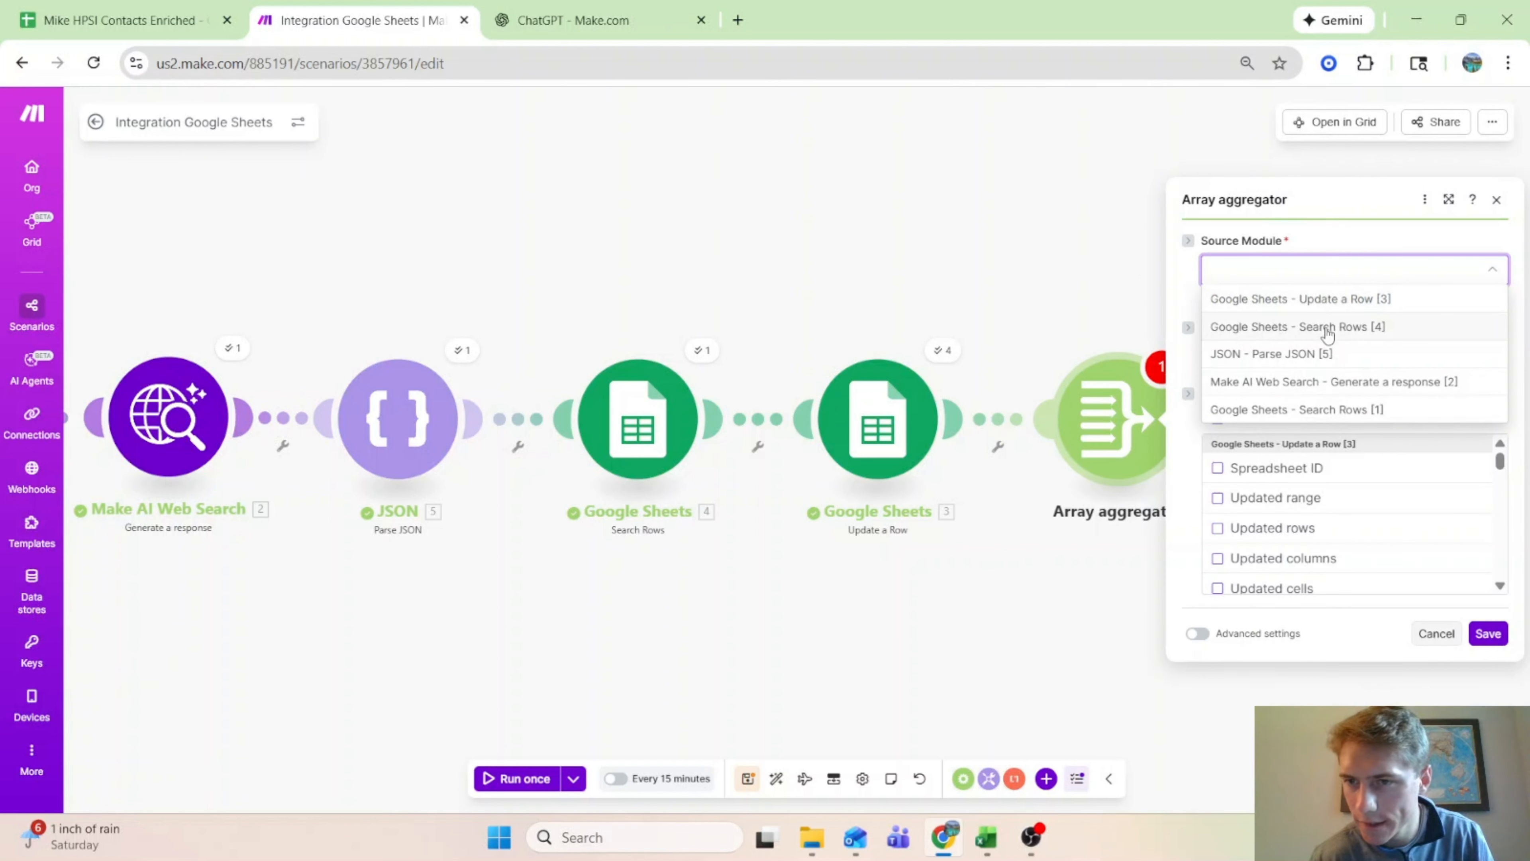
{"action": "left_click", "coordinate": [1335, 301]}
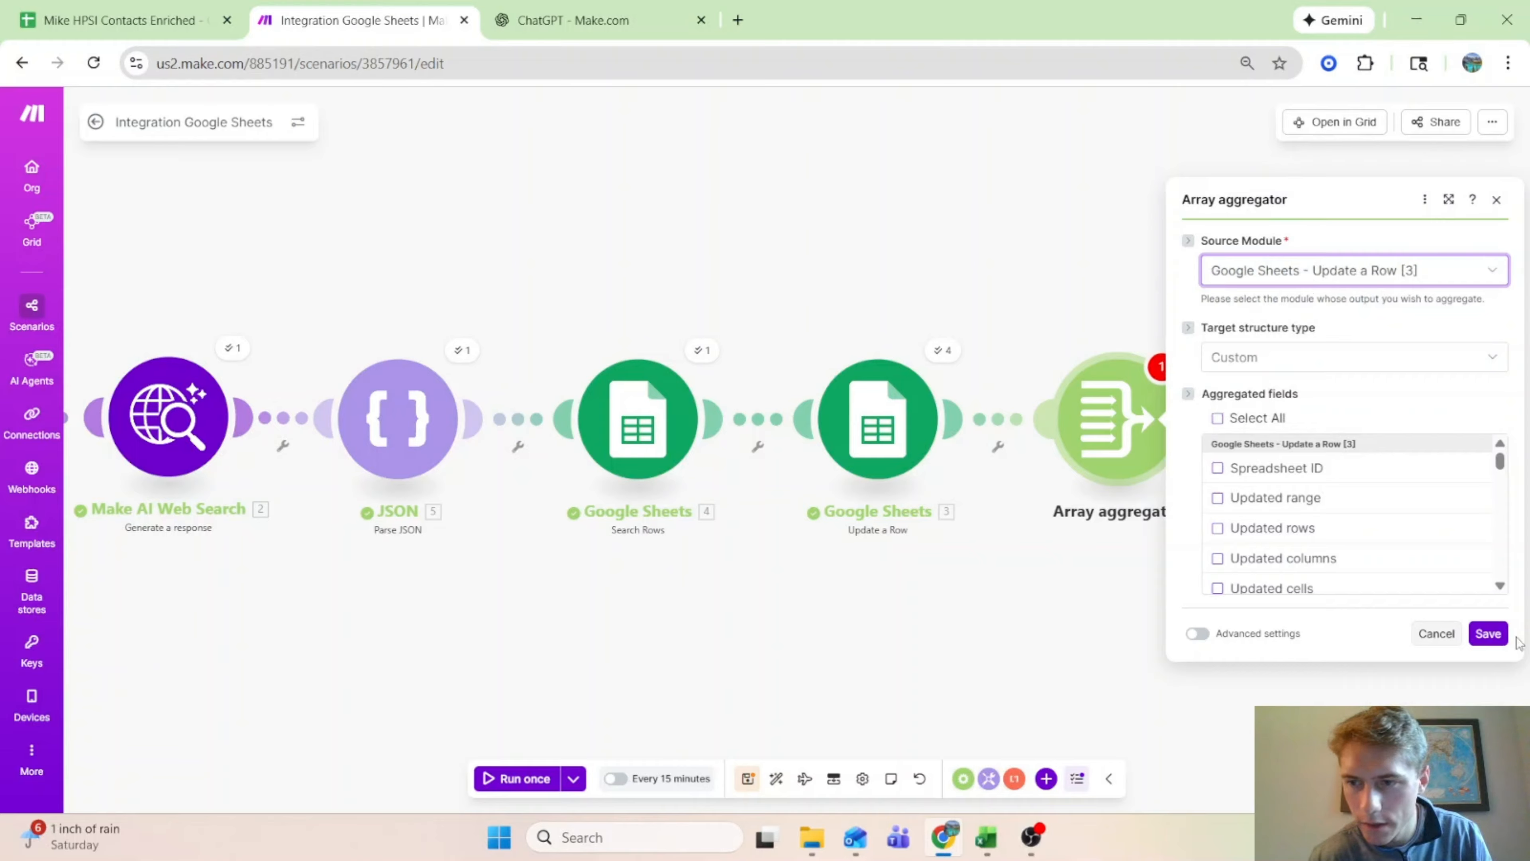
{"action": "left_click", "coordinate": [1487, 633]}
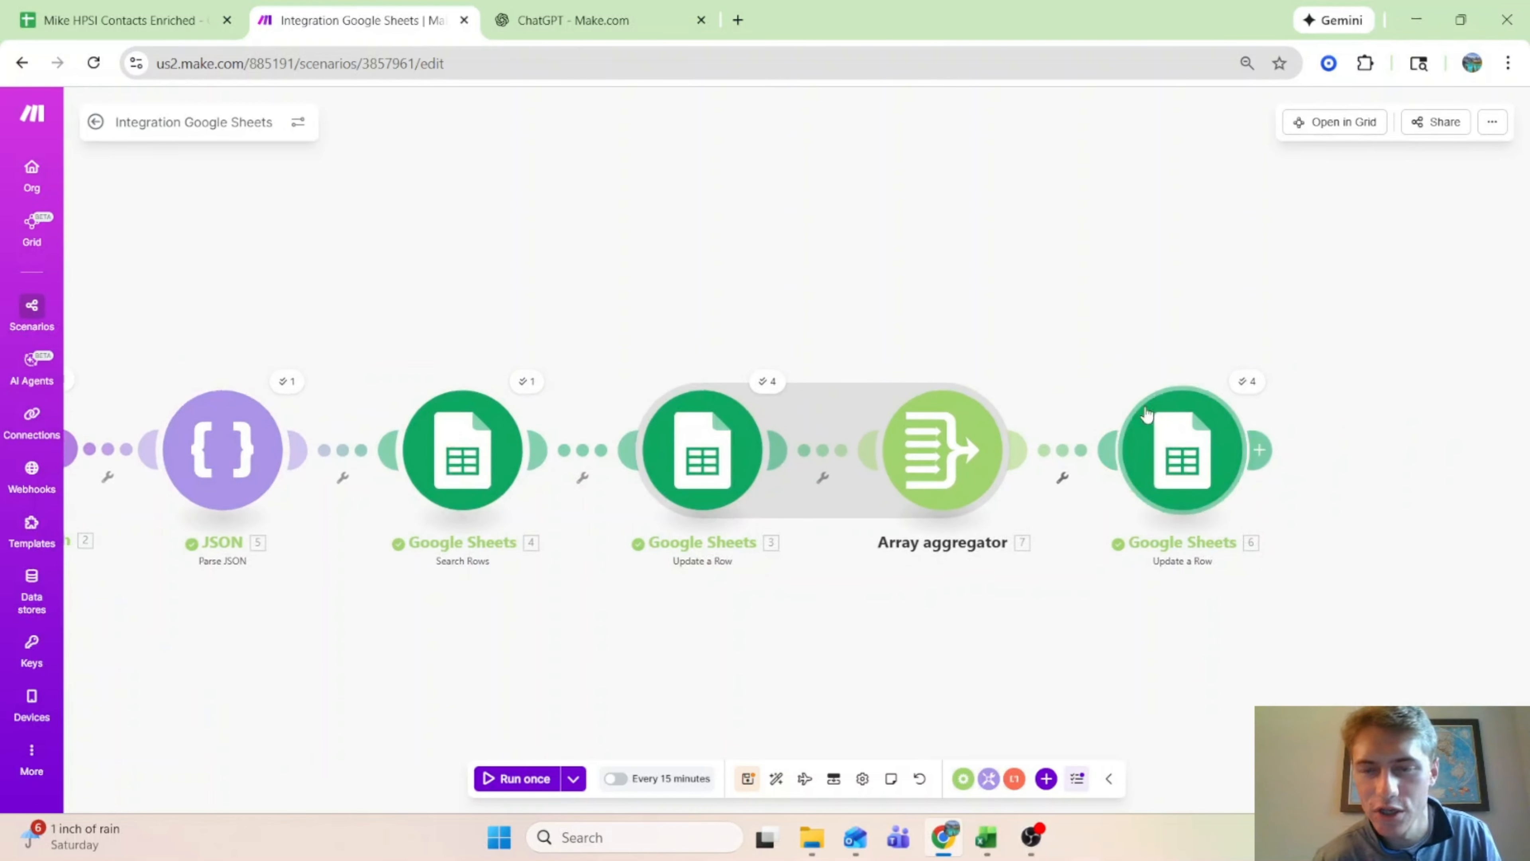
{"action": "left_click", "coordinate": [748, 779]}
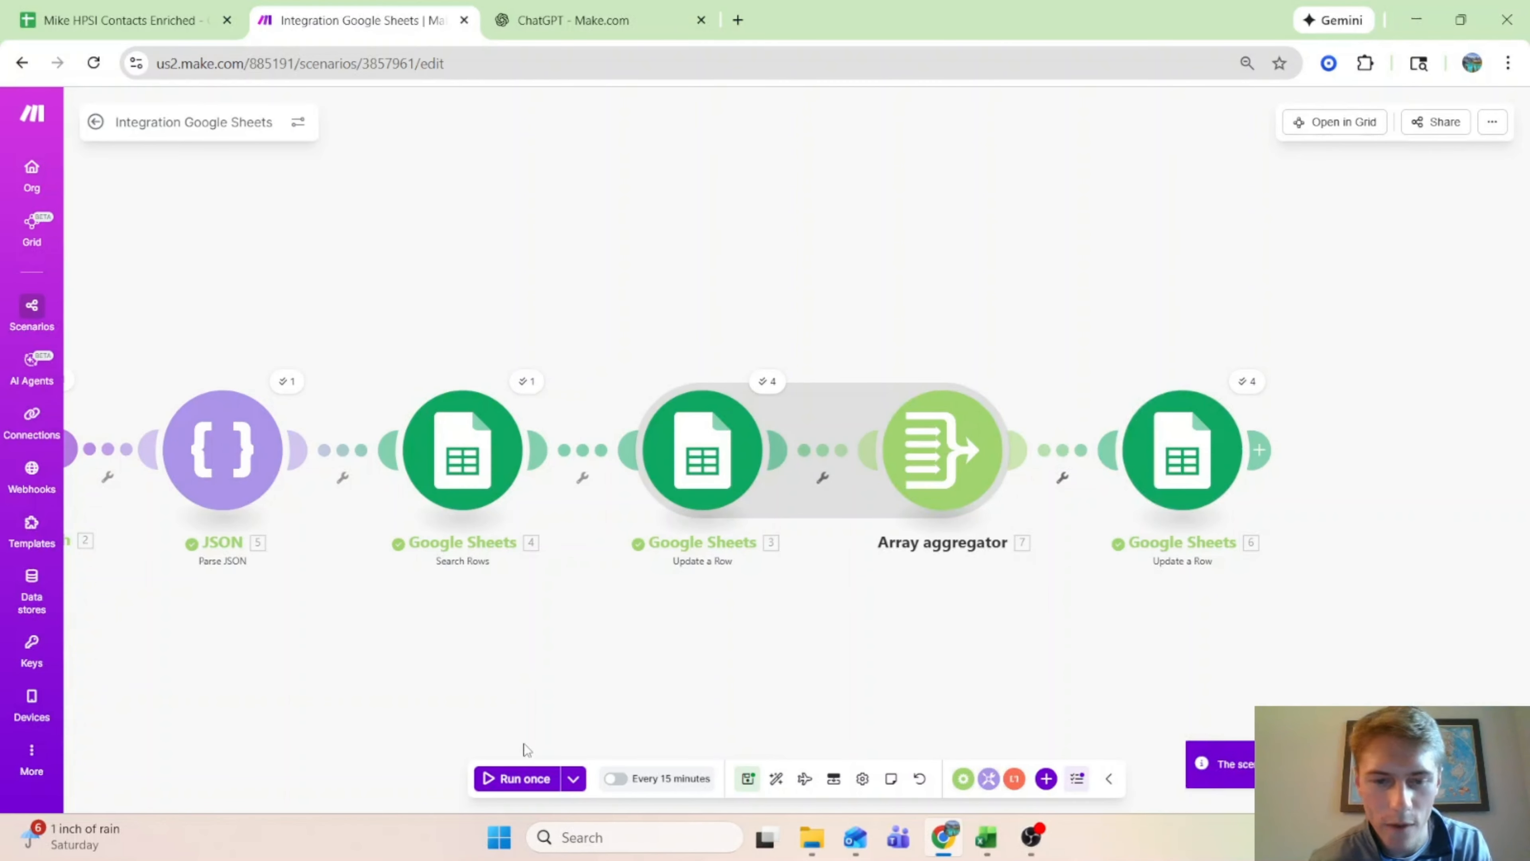
{"action": "left_click", "coordinate": [519, 778]}
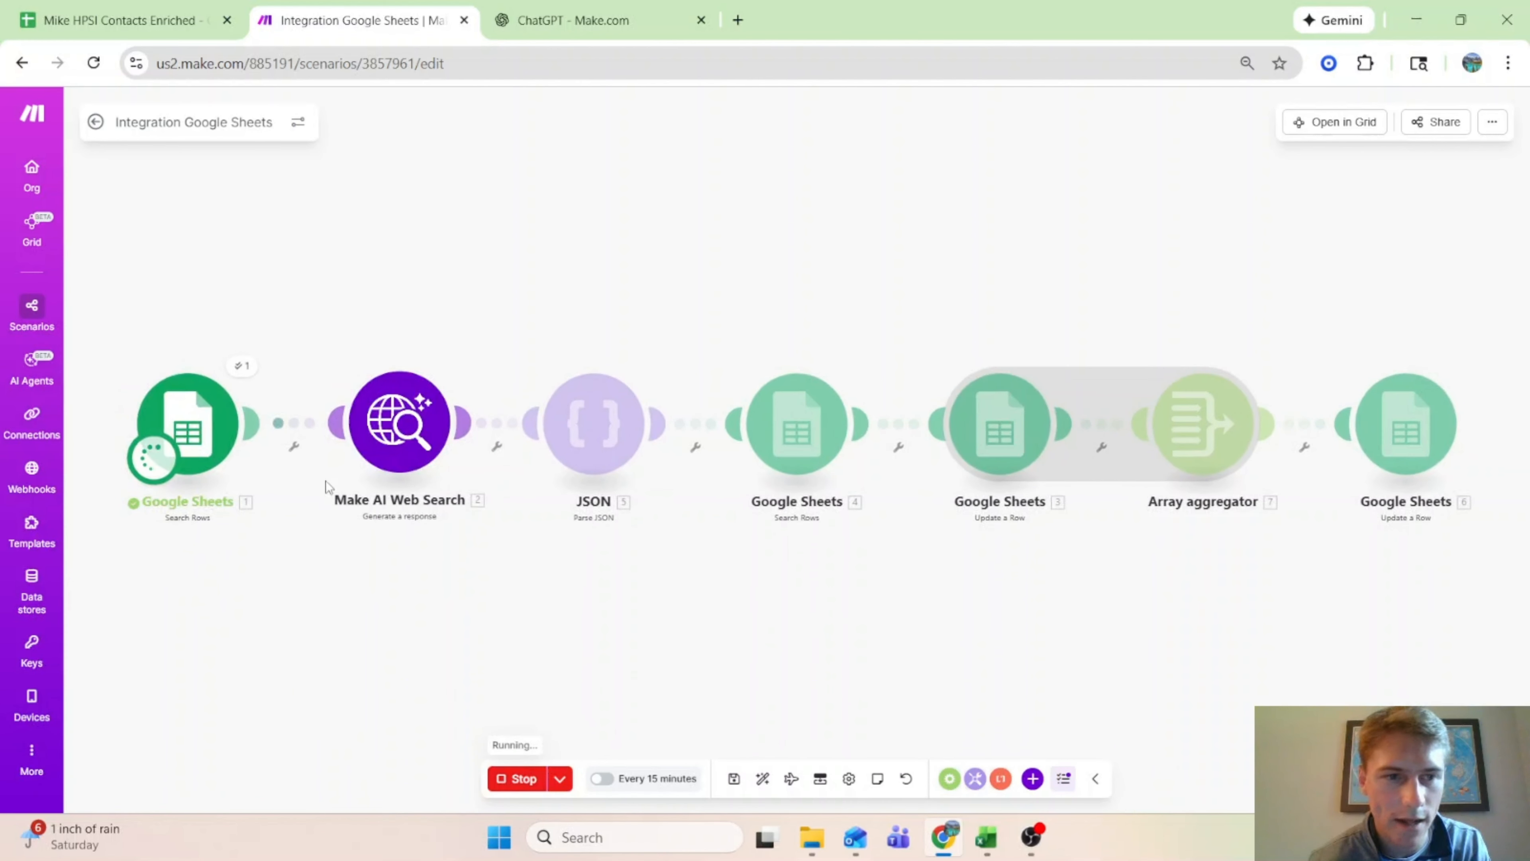
Step: Check the Contacts sheet for the run's updates, and delete the Array aggregator before the final Update a Row [6] module, leaving that module disconnected
{"action": "left_click", "coordinate": [167, 7]}
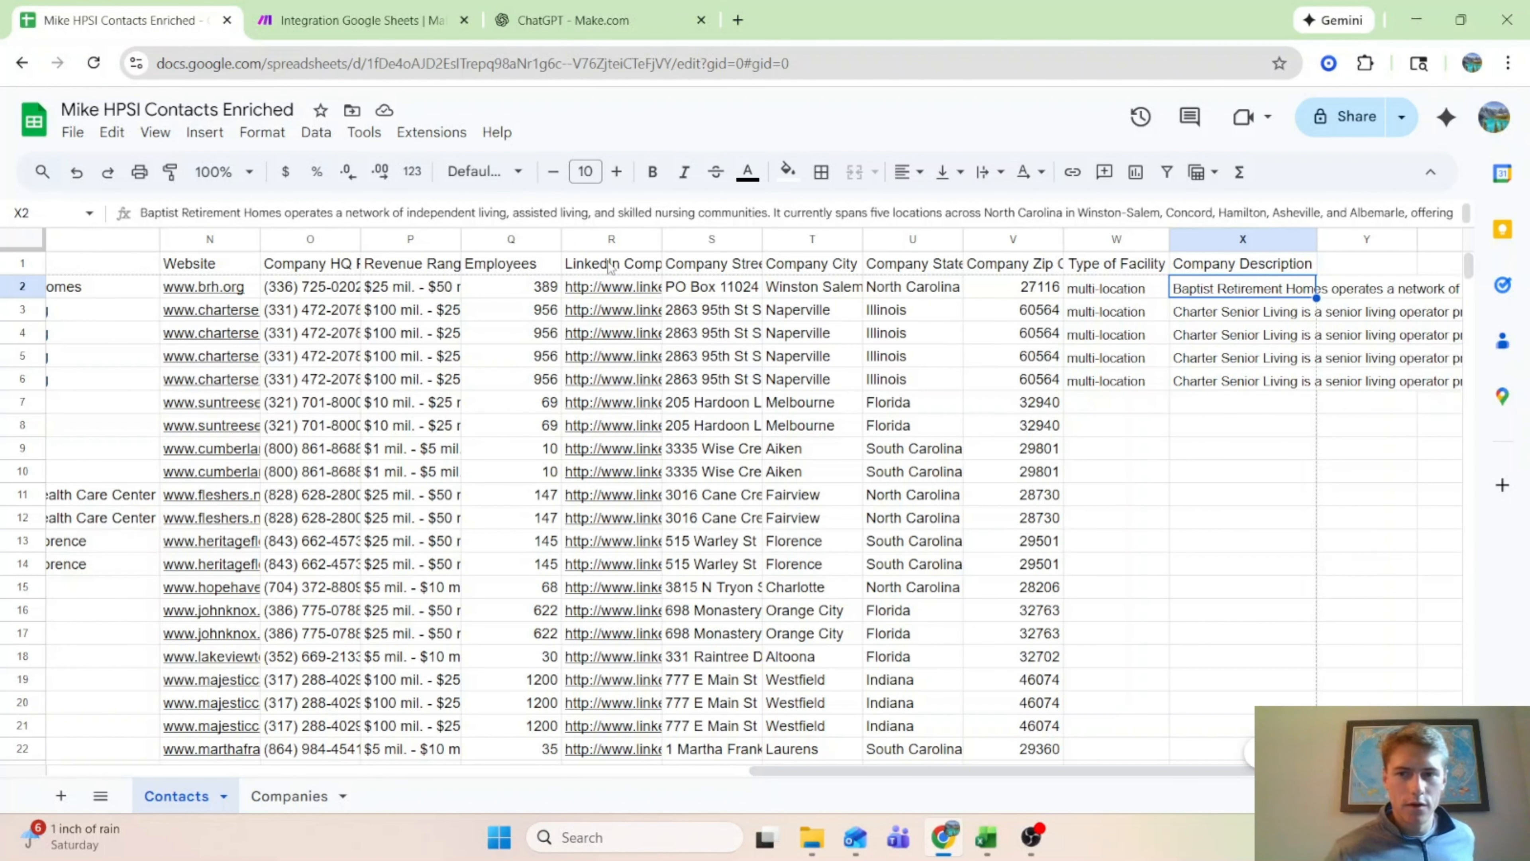
{"action": "left_click", "coordinate": [355, 20]}
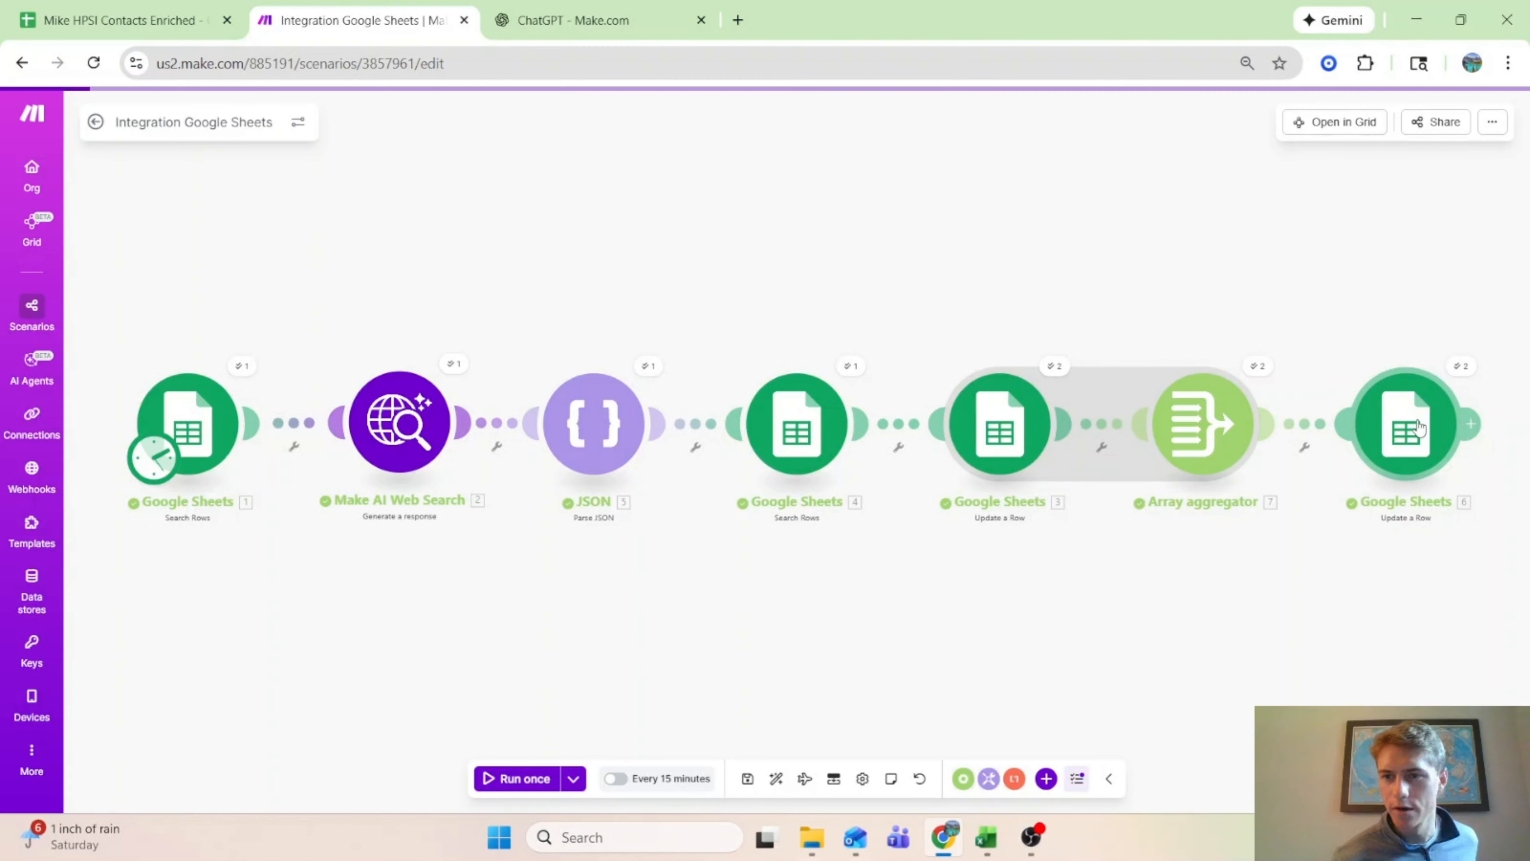
{"action": "scroll", "coordinate": [1476, 538], "scroll_direction": "up", "scroll_amount": 2}
{"action": "left_click_drag", "start_coordinate": [1443, 538], "coordinate": [1205, 605]}
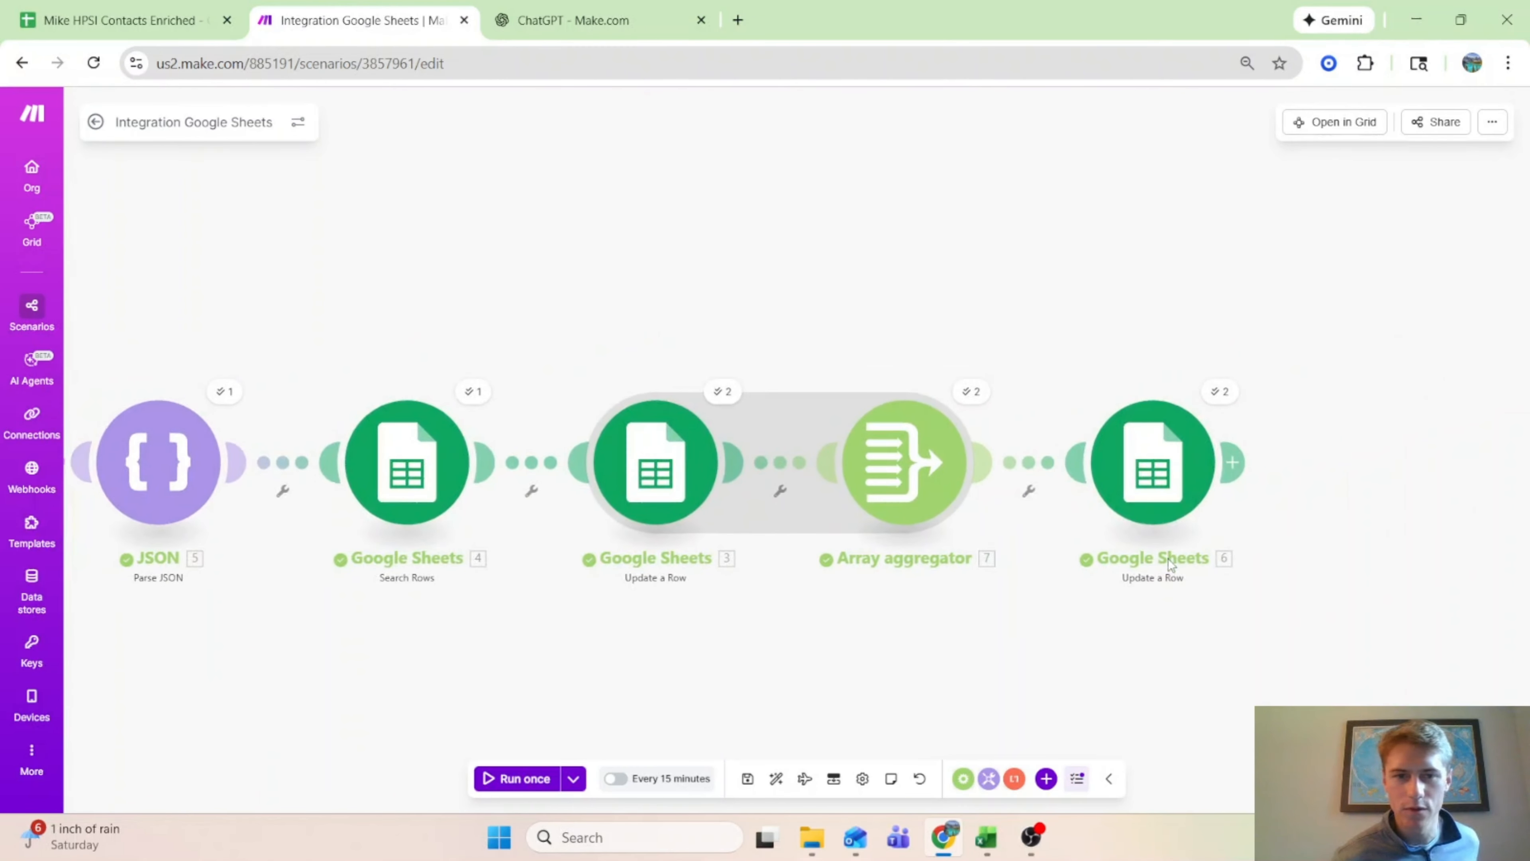
{"action": "right_click", "coordinate": [1049, 463]}
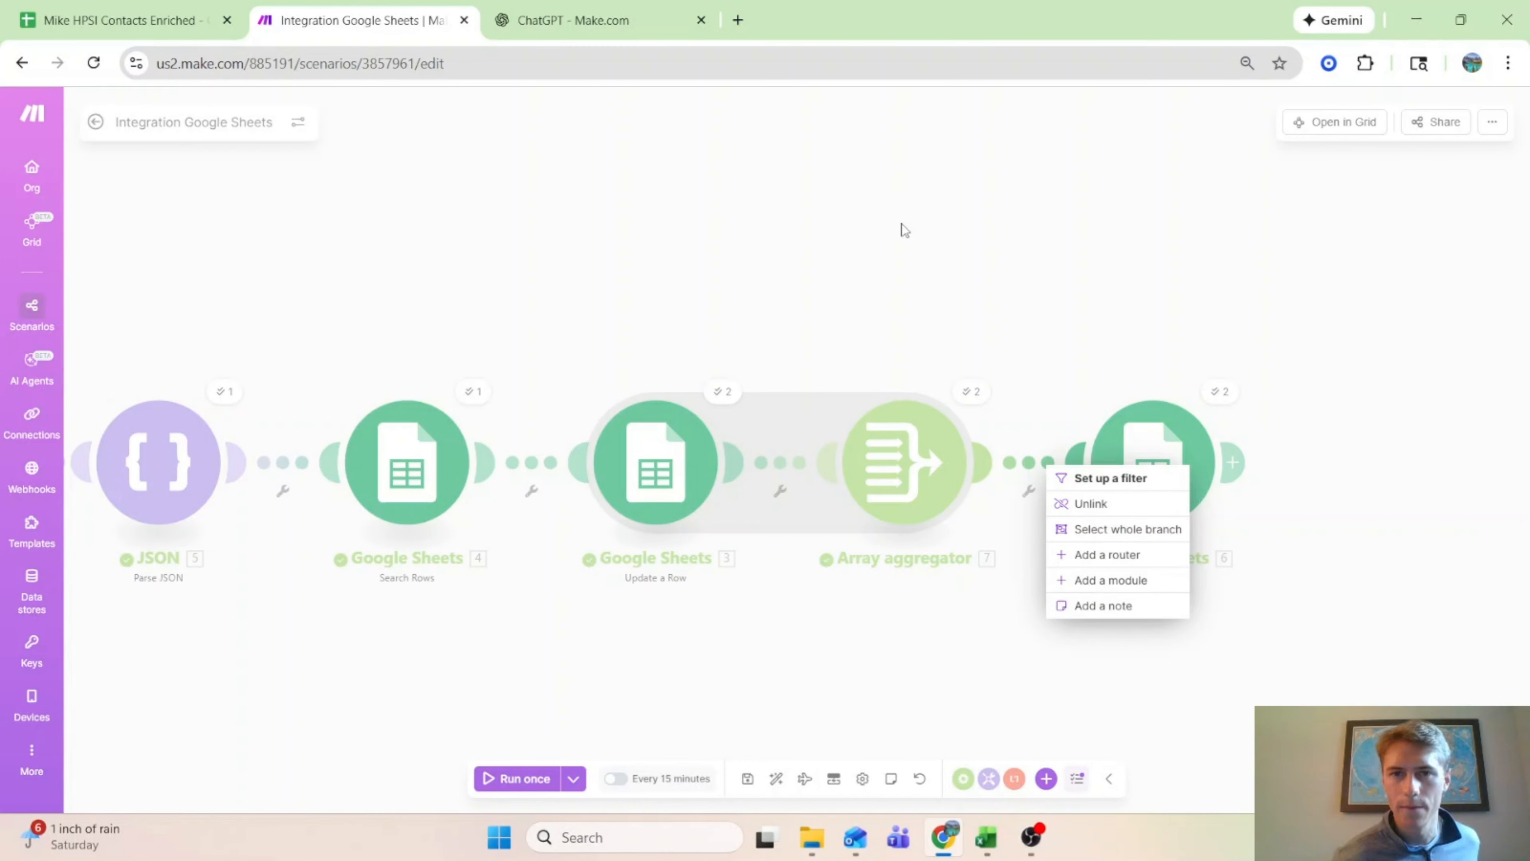
{"action": "right_click", "coordinate": [895, 443]}
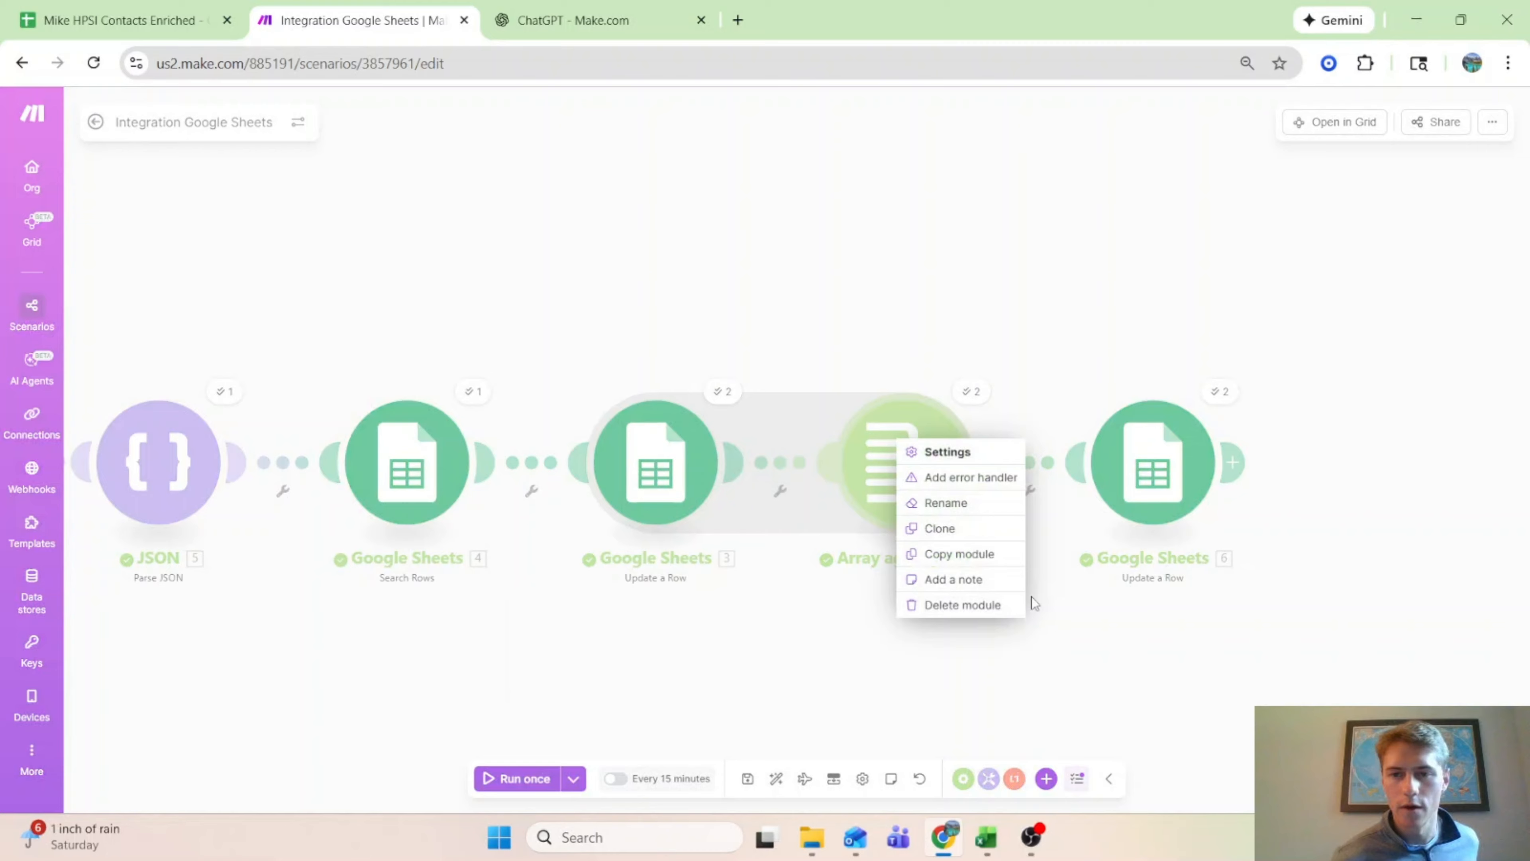
{"action": "left_click", "coordinate": [1006, 604]}
{"action": "right_click", "coordinate": [959, 461]}
{"action": "left_click", "coordinate": [991, 495]}
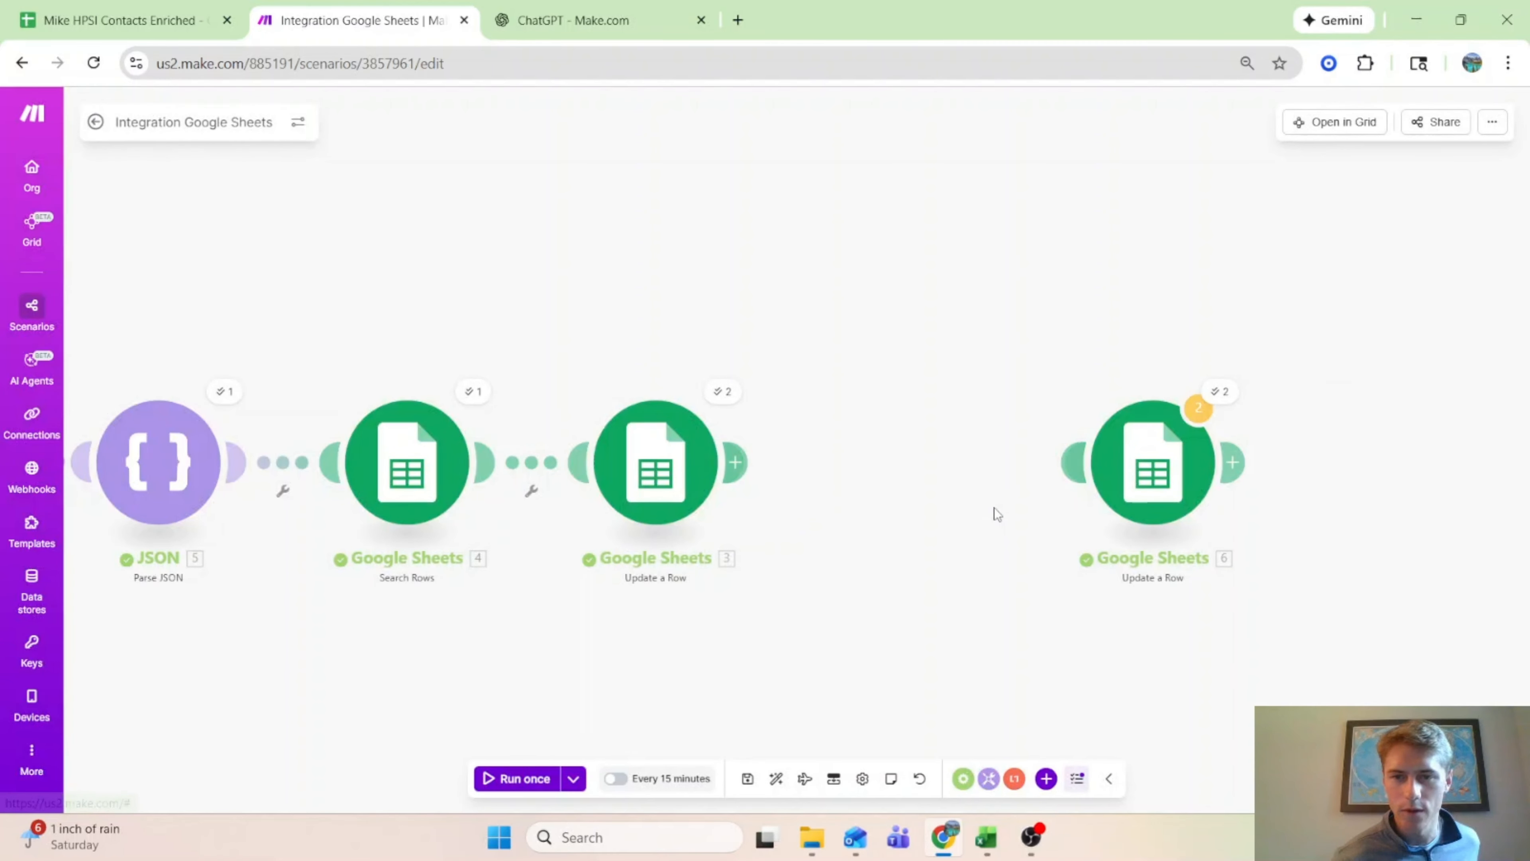
Step: Insert the disconnected Update a Row [6] module between Make AI Web Search and Parse JSON, auto-align the modules, and save the scenario
{"action": "left_click_drag", "start_coordinate": [1093, 424], "coordinate": [276, 158]}
{"action": "left_click_drag", "start_coordinate": [522, 222], "coordinate": [1378, 271]}
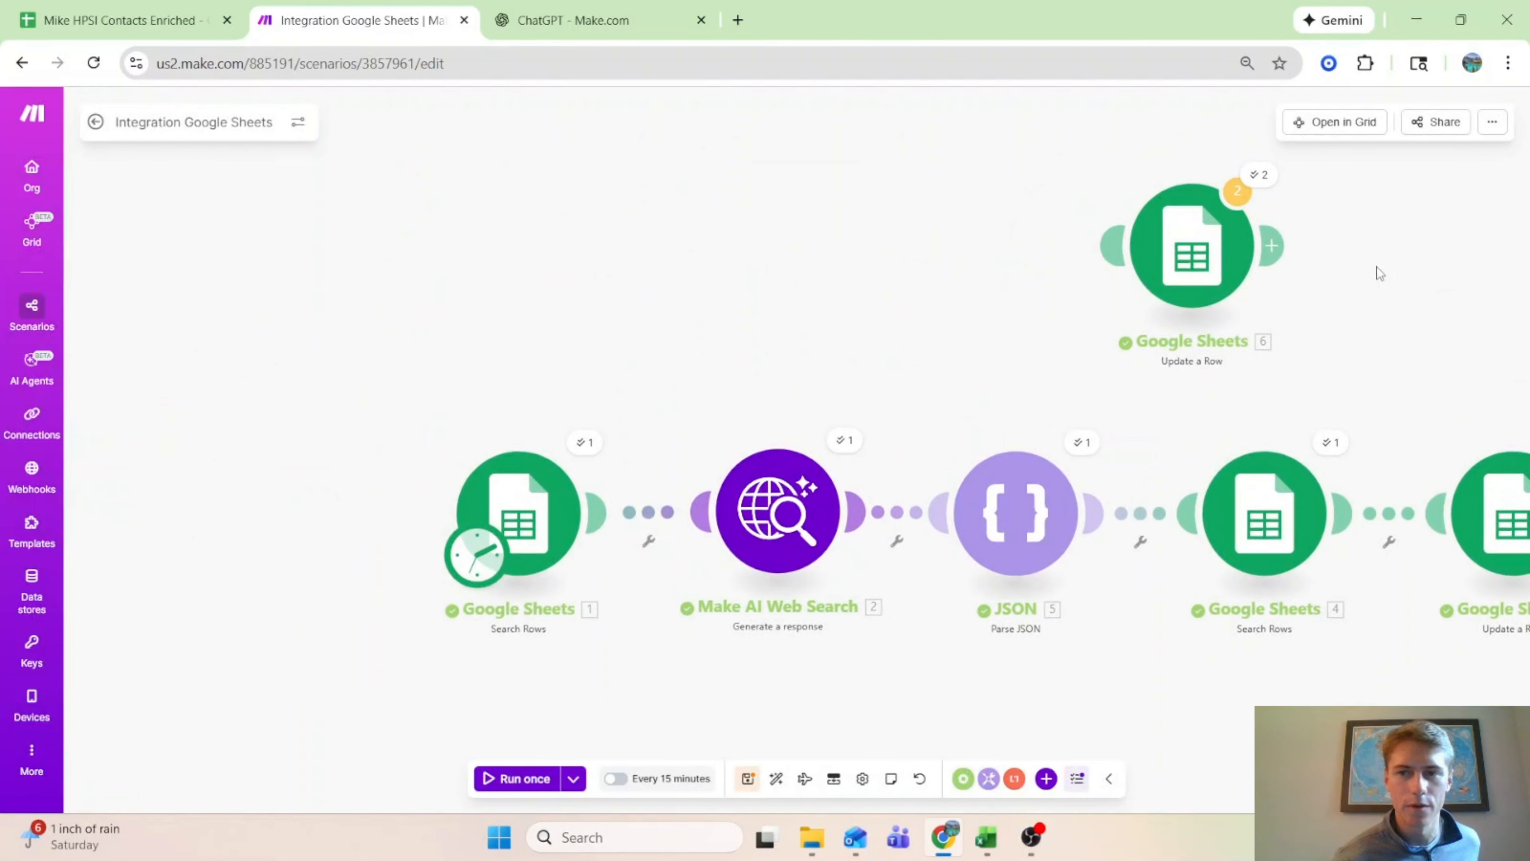
{"action": "left_click_drag", "start_coordinate": [1185, 279], "coordinate": [921, 566]}
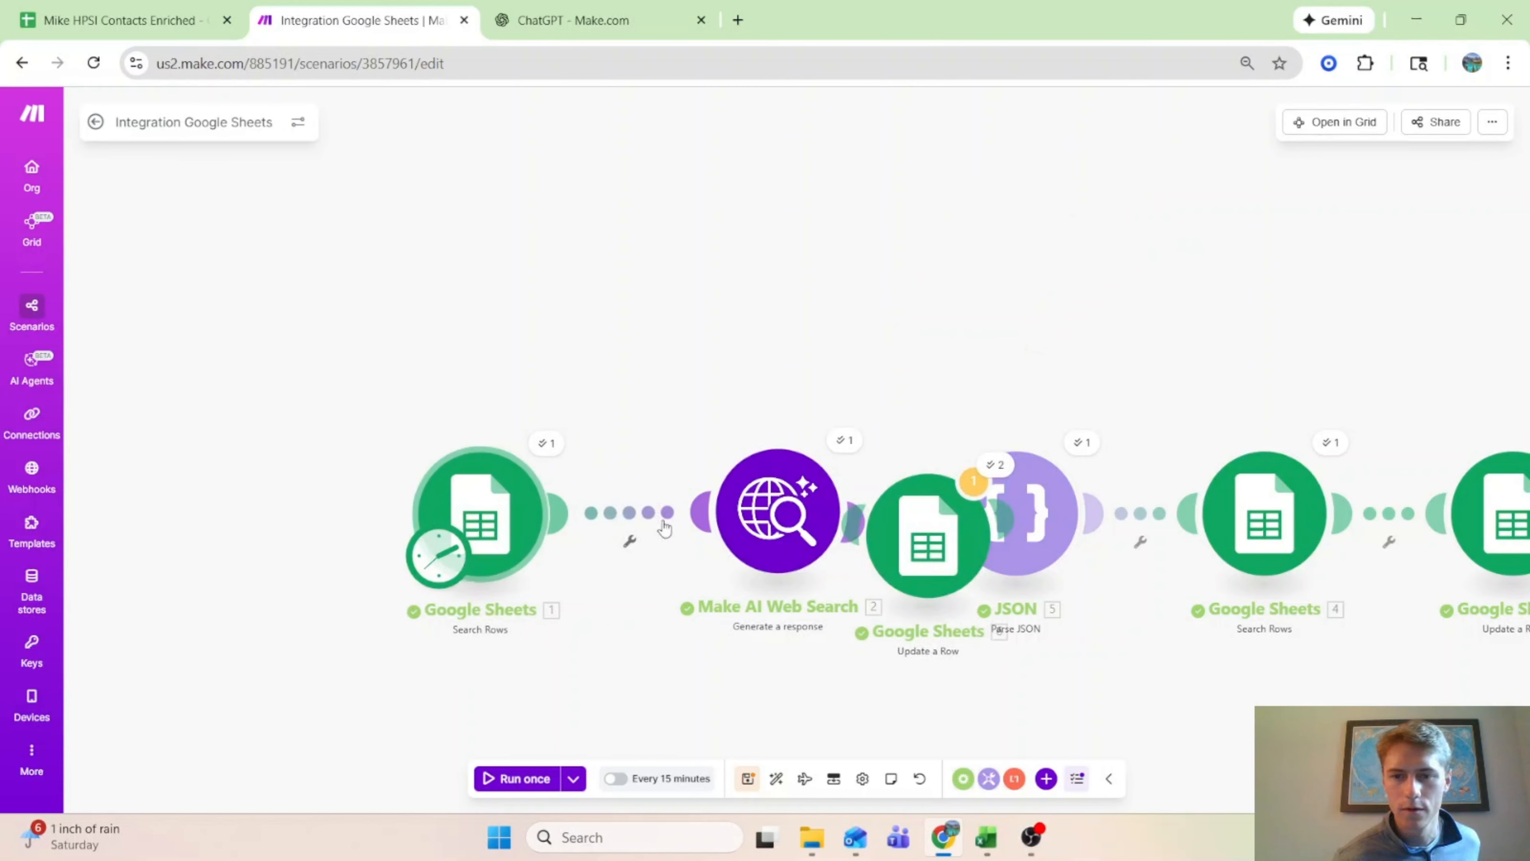
{"action": "left_click", "coordinate": [775, 778]}
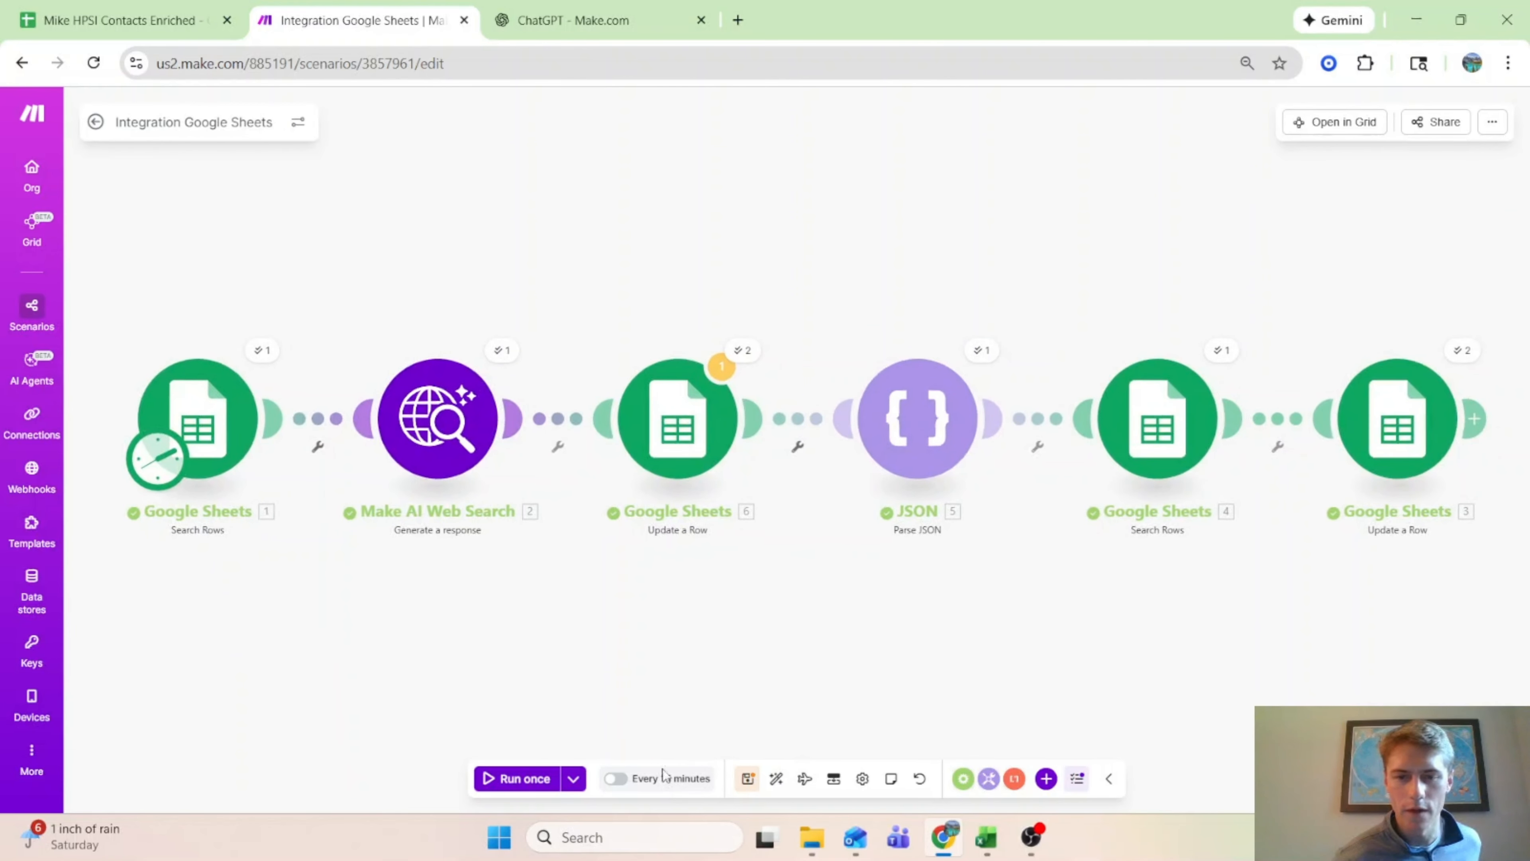
{"action": "left_click", "coordinate": [747, 778]}
{"action": "left_click", "coordinate": [867, 513]}
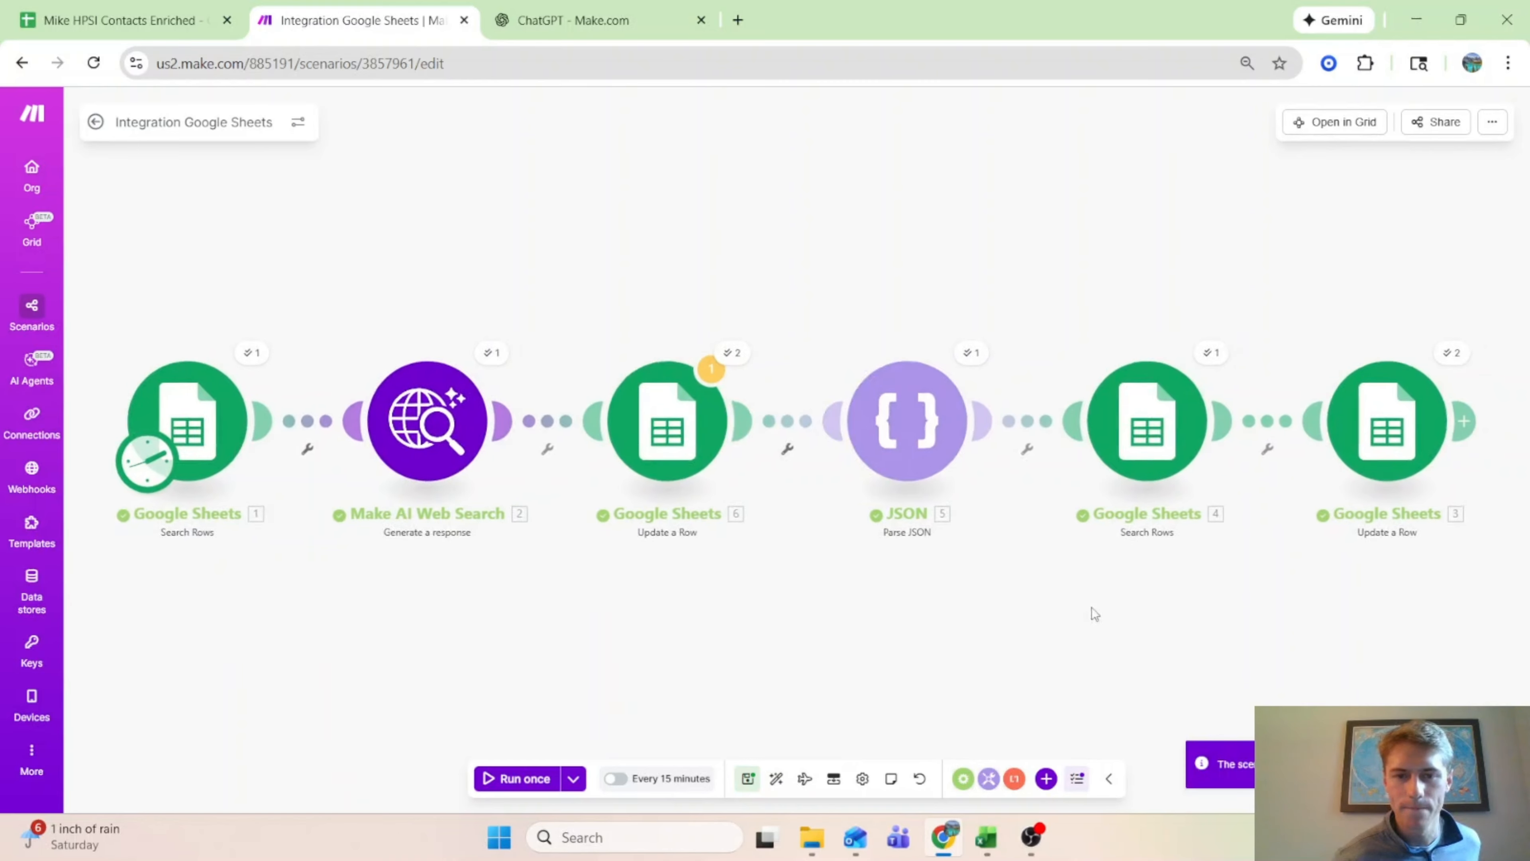
Step: Inspect the Row number mapping in the settings of the Update a Row [6] module
{"action": "left_click", "coordinate": [613, 433]}
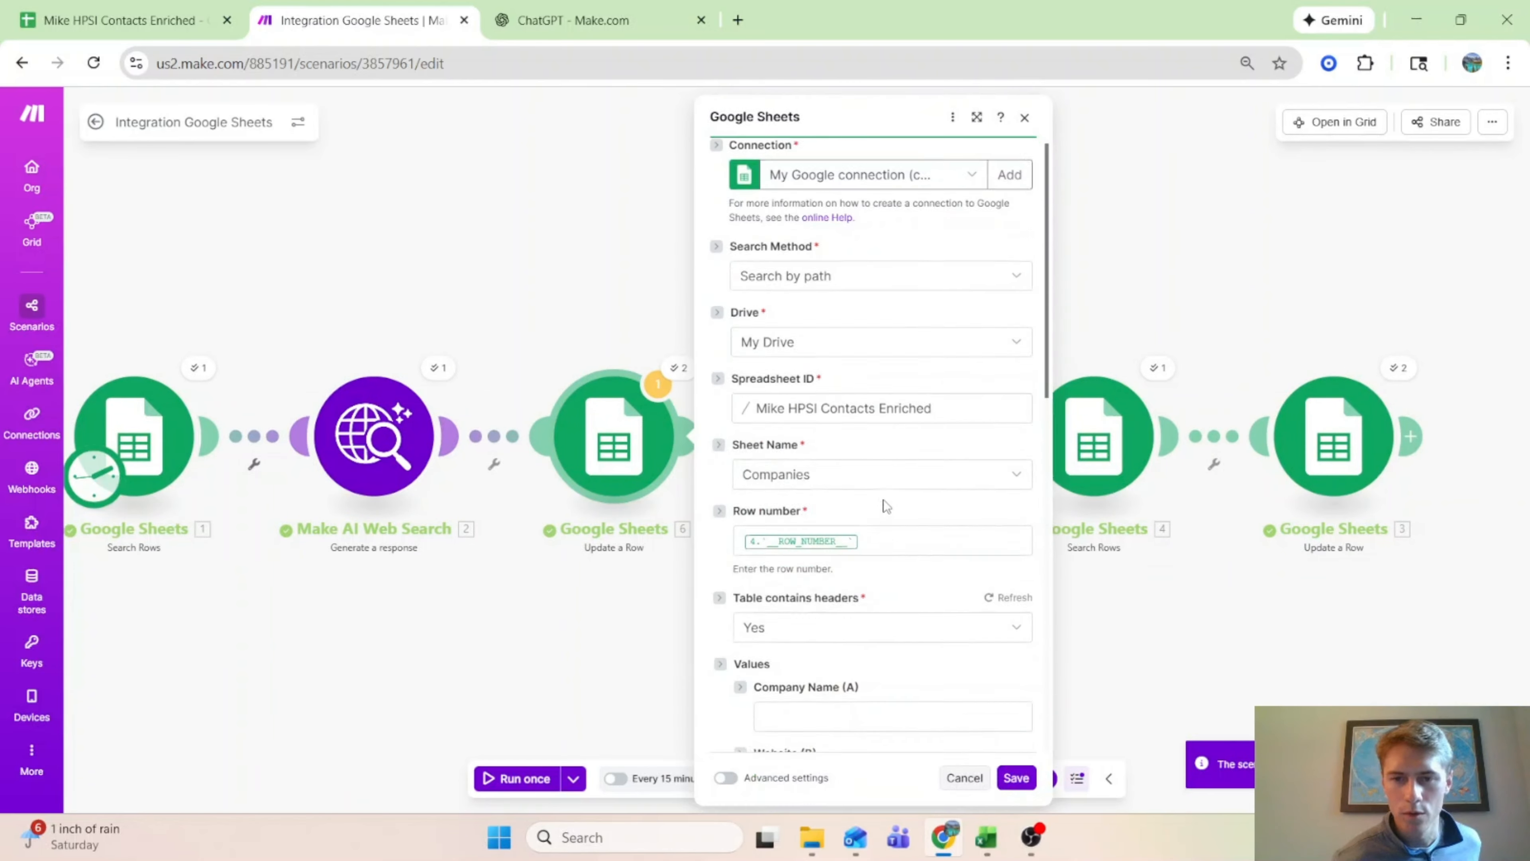
{"action": "scroll", "coordinate": [885, 506], "scroll_direction": "down", "scroll_amount": 3}
{"action": "left_click", "coordinate": [907, 349]}
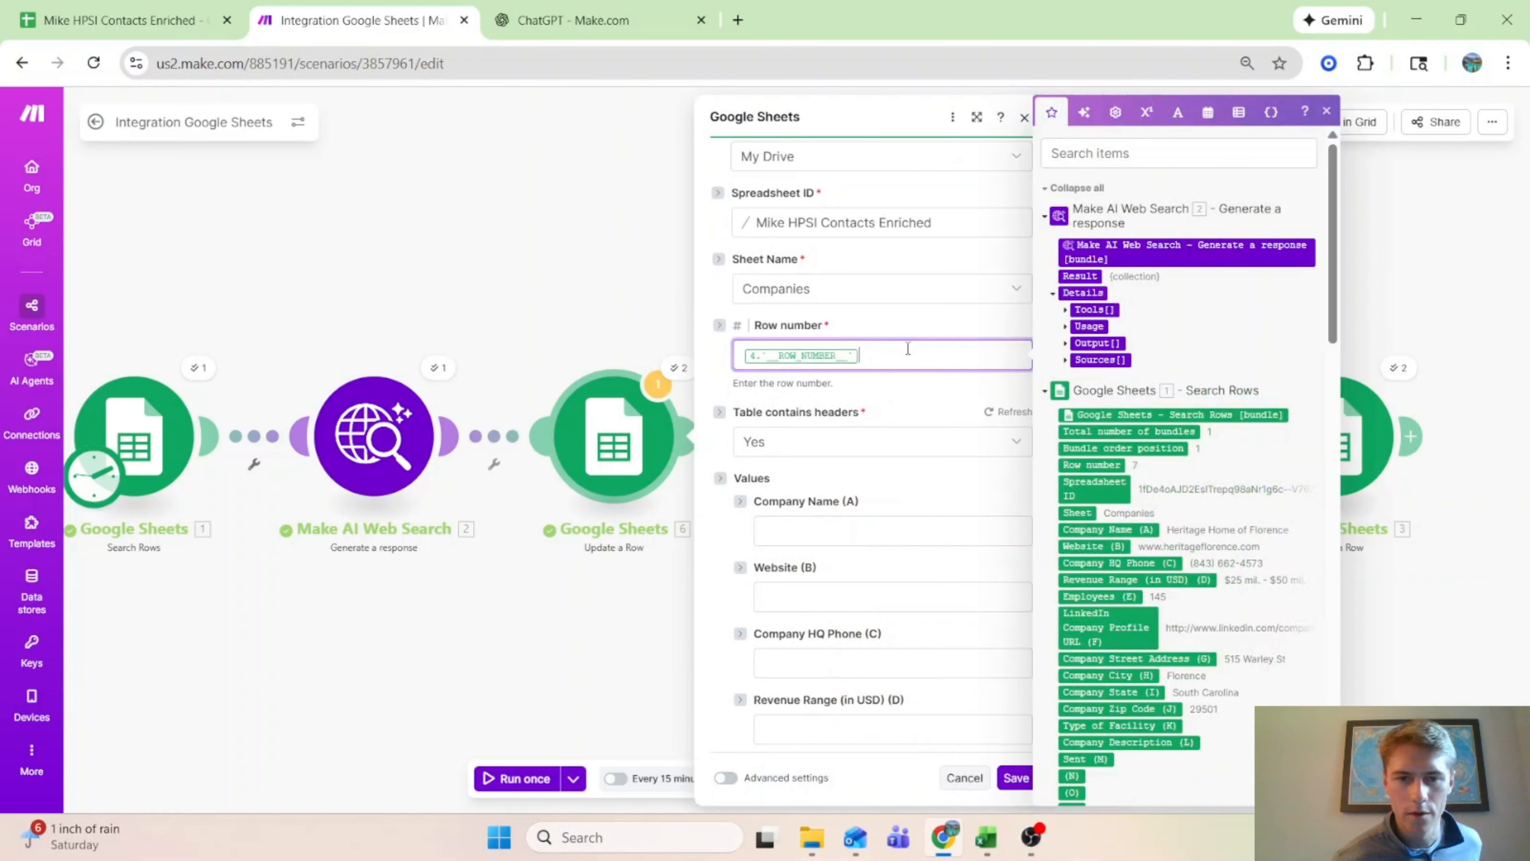
{"action": "left_click", "coordinate": [642, 617]}
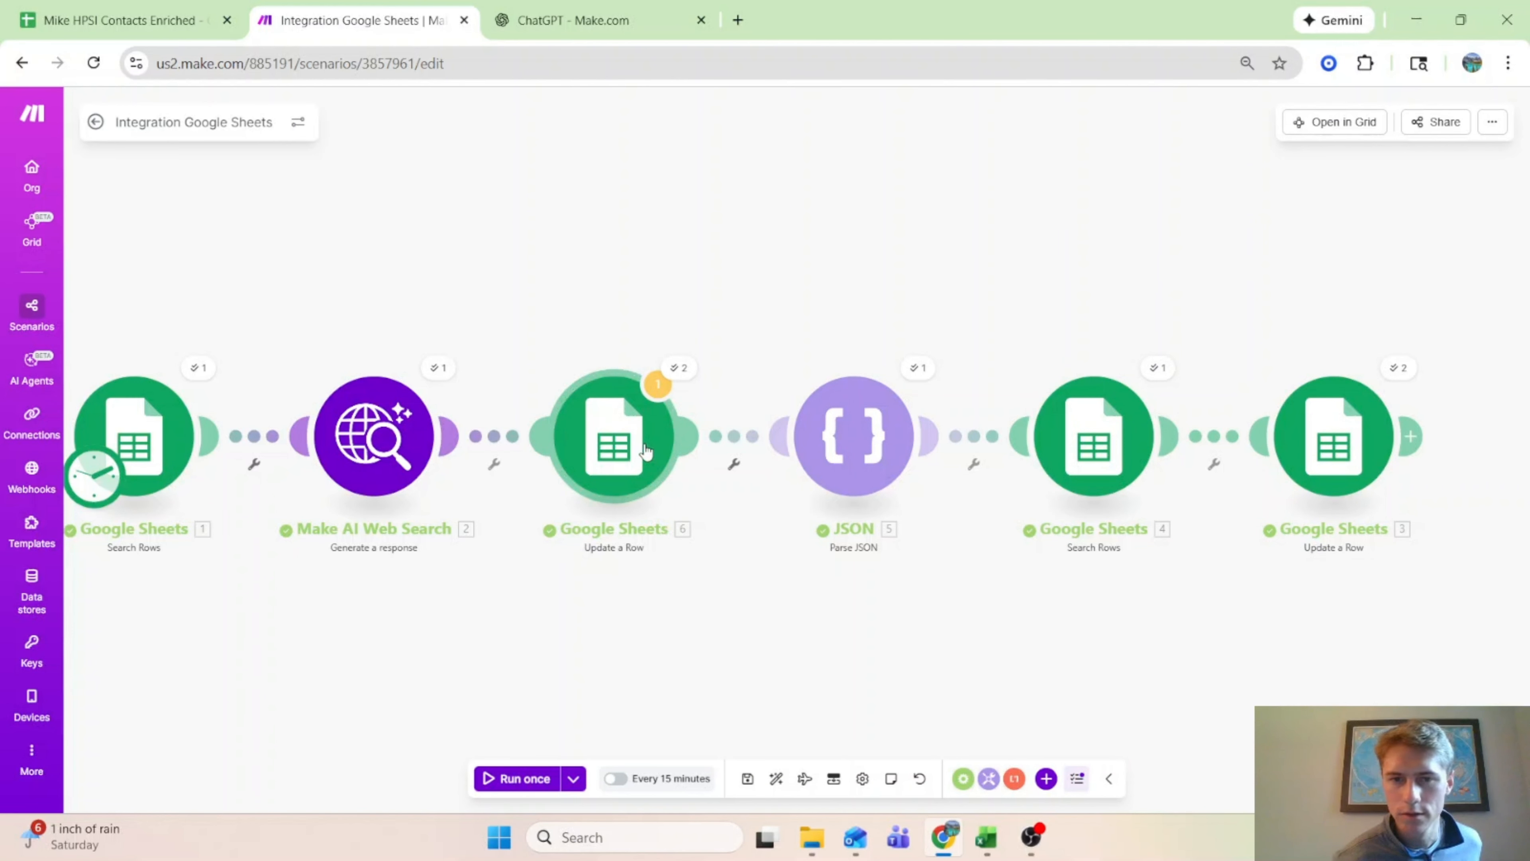
Step: Unlink the Update a Row [6] module, insert it between Search Rows [4] and Update a Row [3], reconnect Parse JSON to Make AI Web Search, and auto-align
{"action": "left_click", "coordinate": [494, 458]}
{"action": "left_click", "coordinate": [599, 478]}
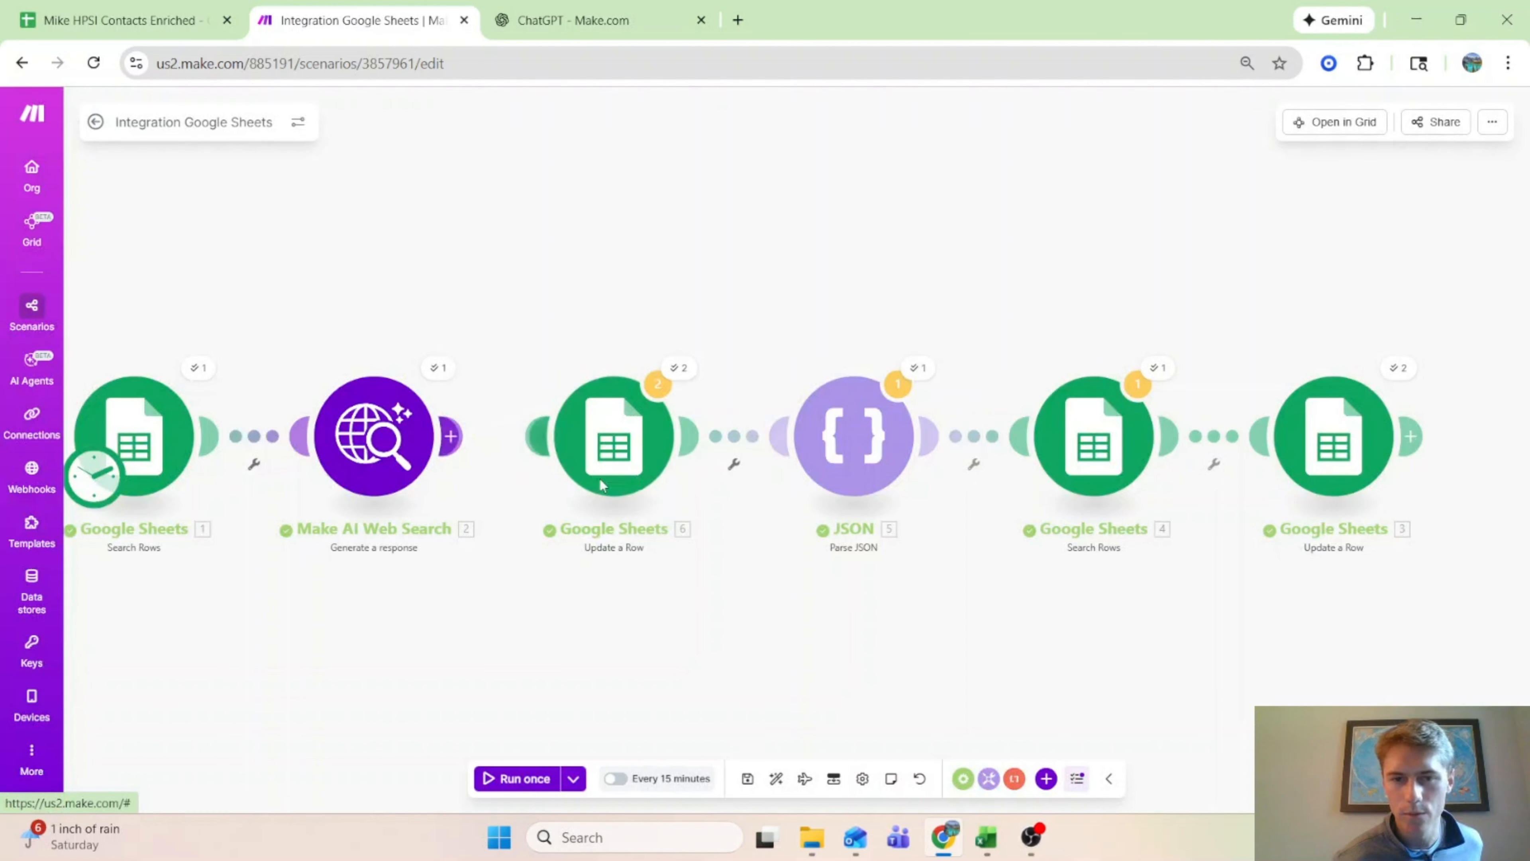
{"action": "left_click", "coordinate": [729, 449]}
{"action": "left_click", "coordinate": [762, 482]}
{"action": "left_click_drag", "start_coordinate": [621, 458], "coordinate": [1214, 421]}
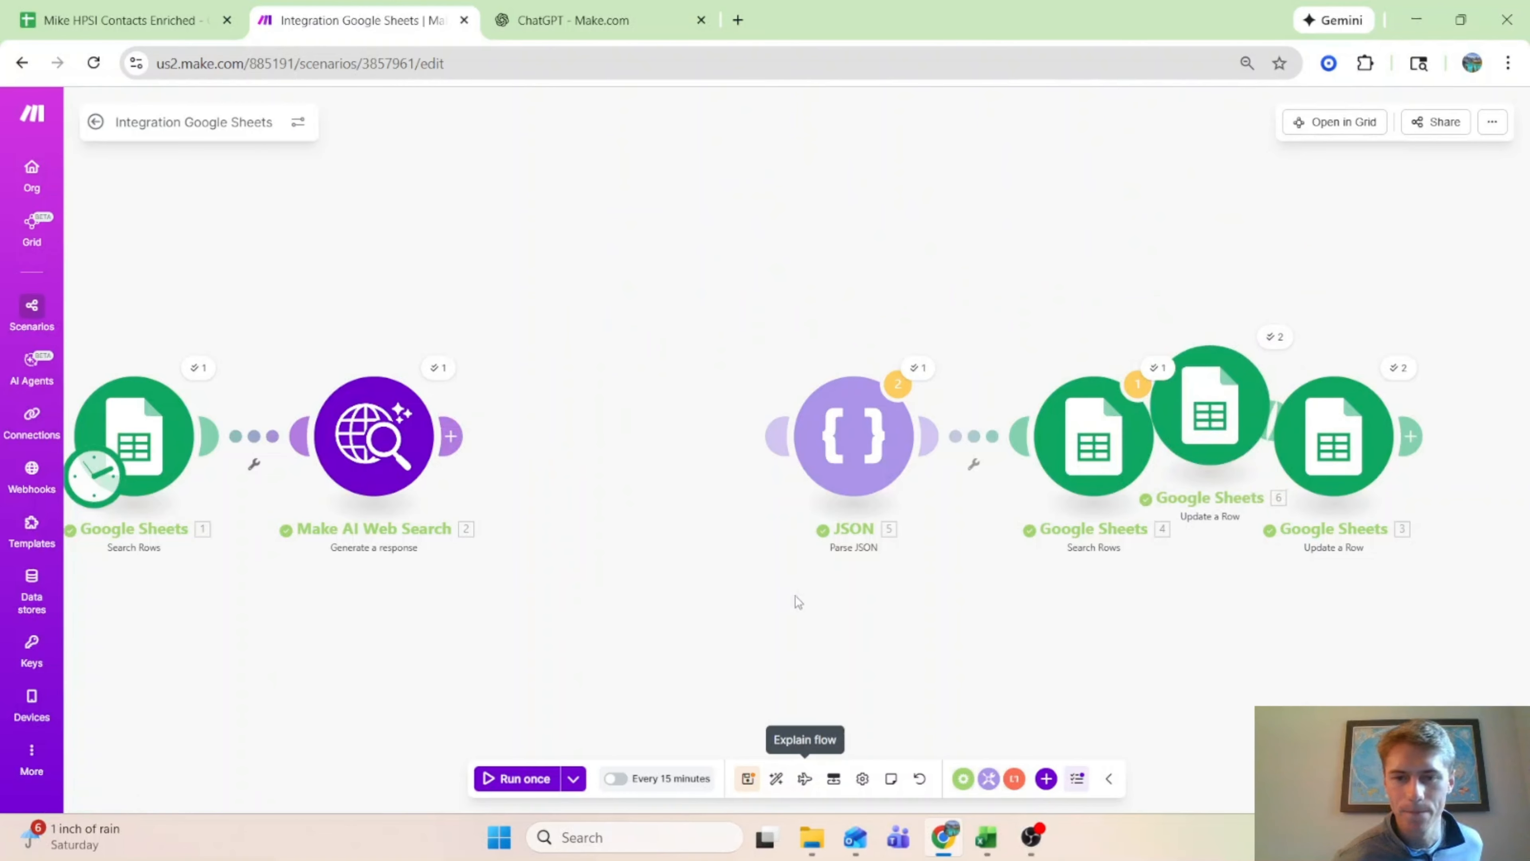
{"action": "left_click_drag", "start_coordinate": [776, 449], "coordinate": [427, 495]}
{"action": "left_click", "coordinate": [775, 778]}
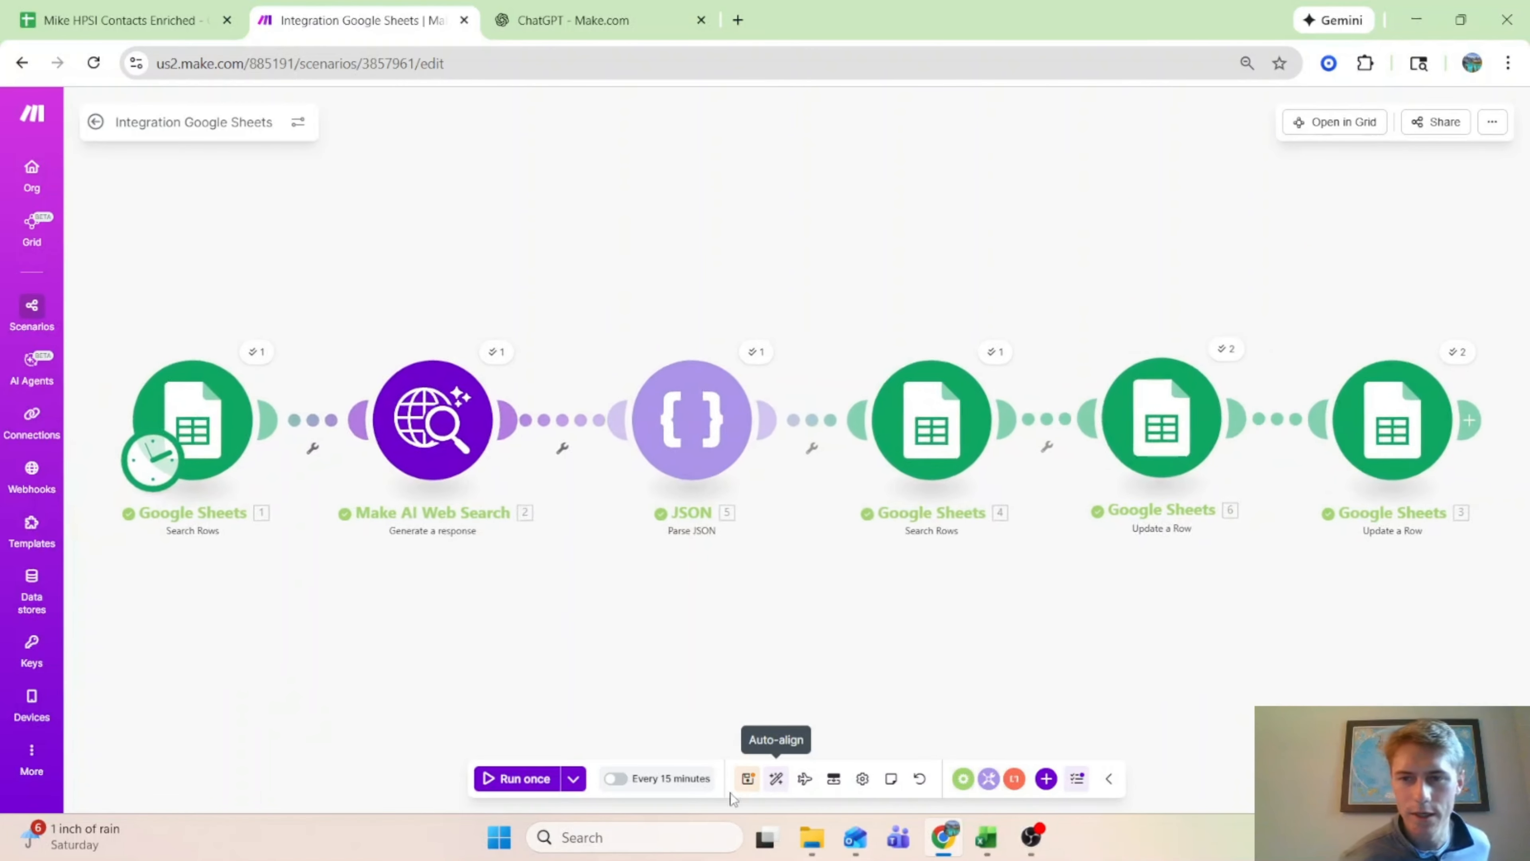
Step: Run the scenario once, check the facility type and description columns in Contacts, and inspect the Row number mapping of Update a Row [6]
{"action": "left_click", "coordinate": [547, 785]}
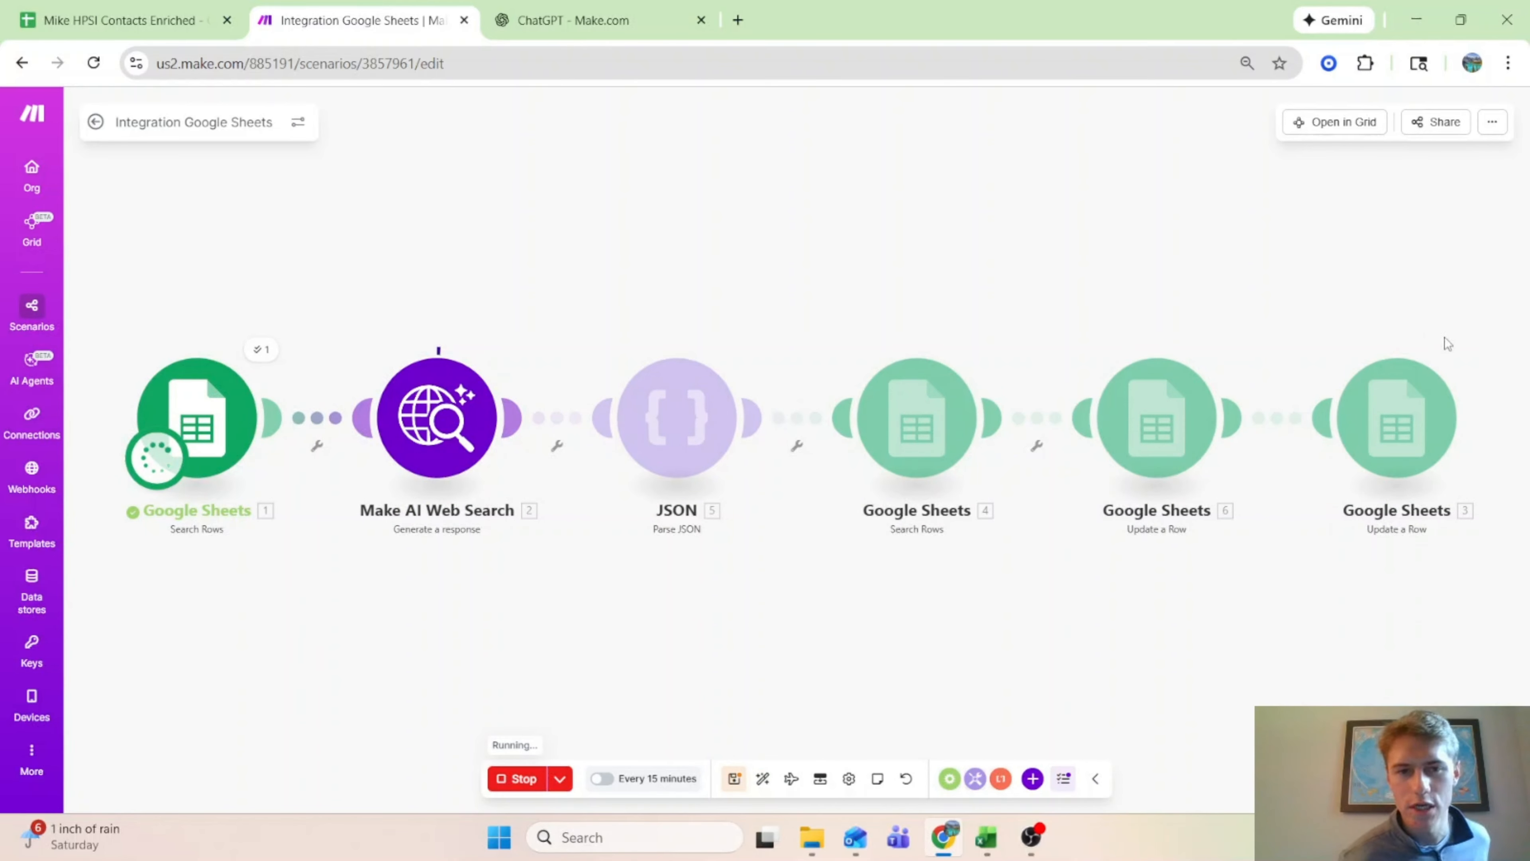
{"action": "left_click", "coordinate": [55, 8]}
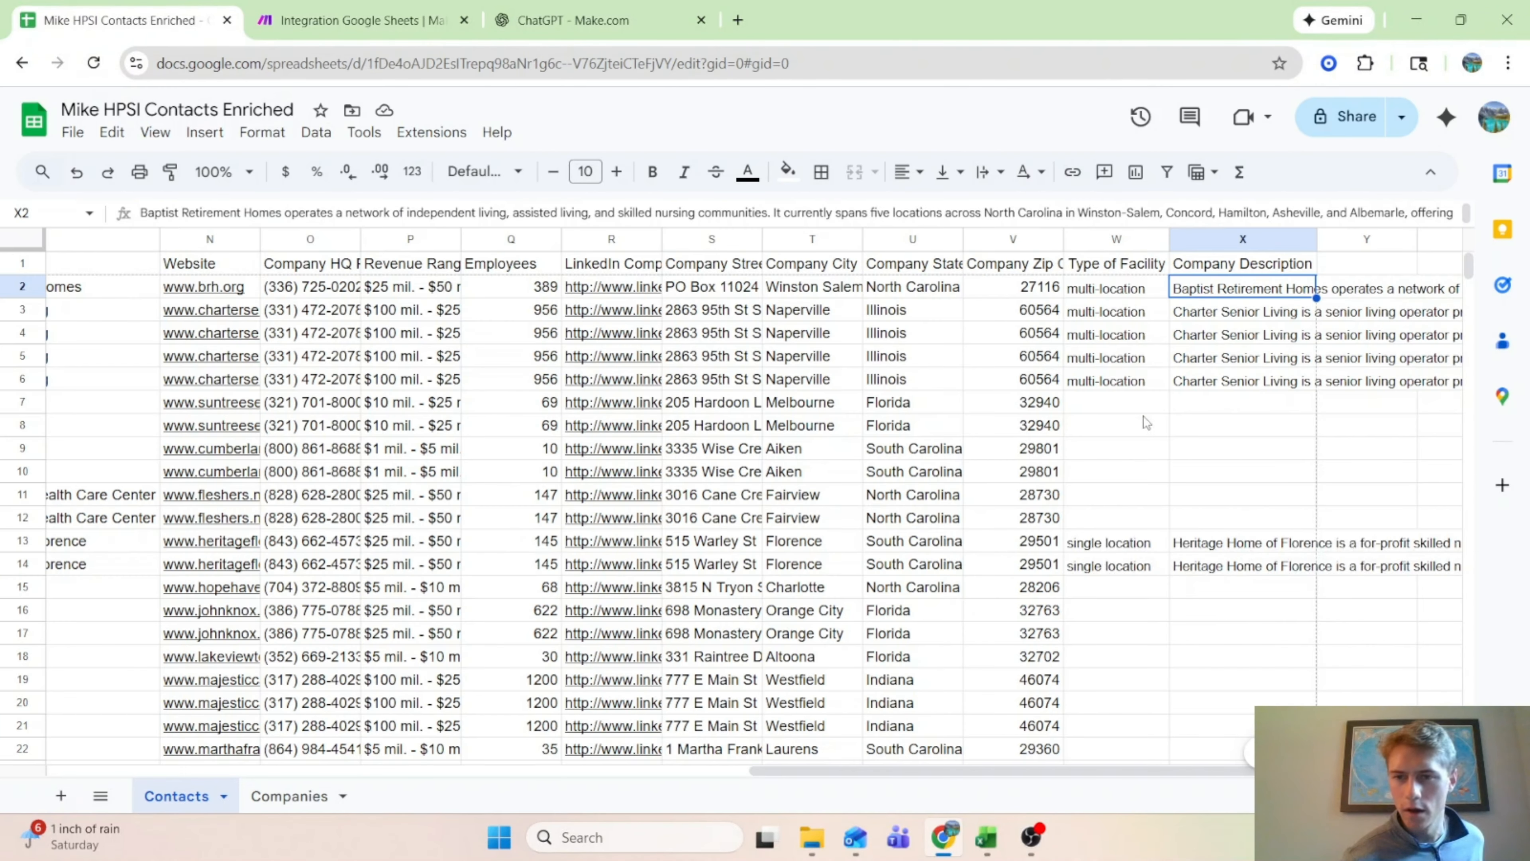
{"action": "scroll", "coordinate": [1148, 577], "scroll_direction": "down", "scroll_amount": 2}
{"action": "scroll", "coordinate": [1149, 577], "scroll_direction": "down", "scroll_amount": 10}
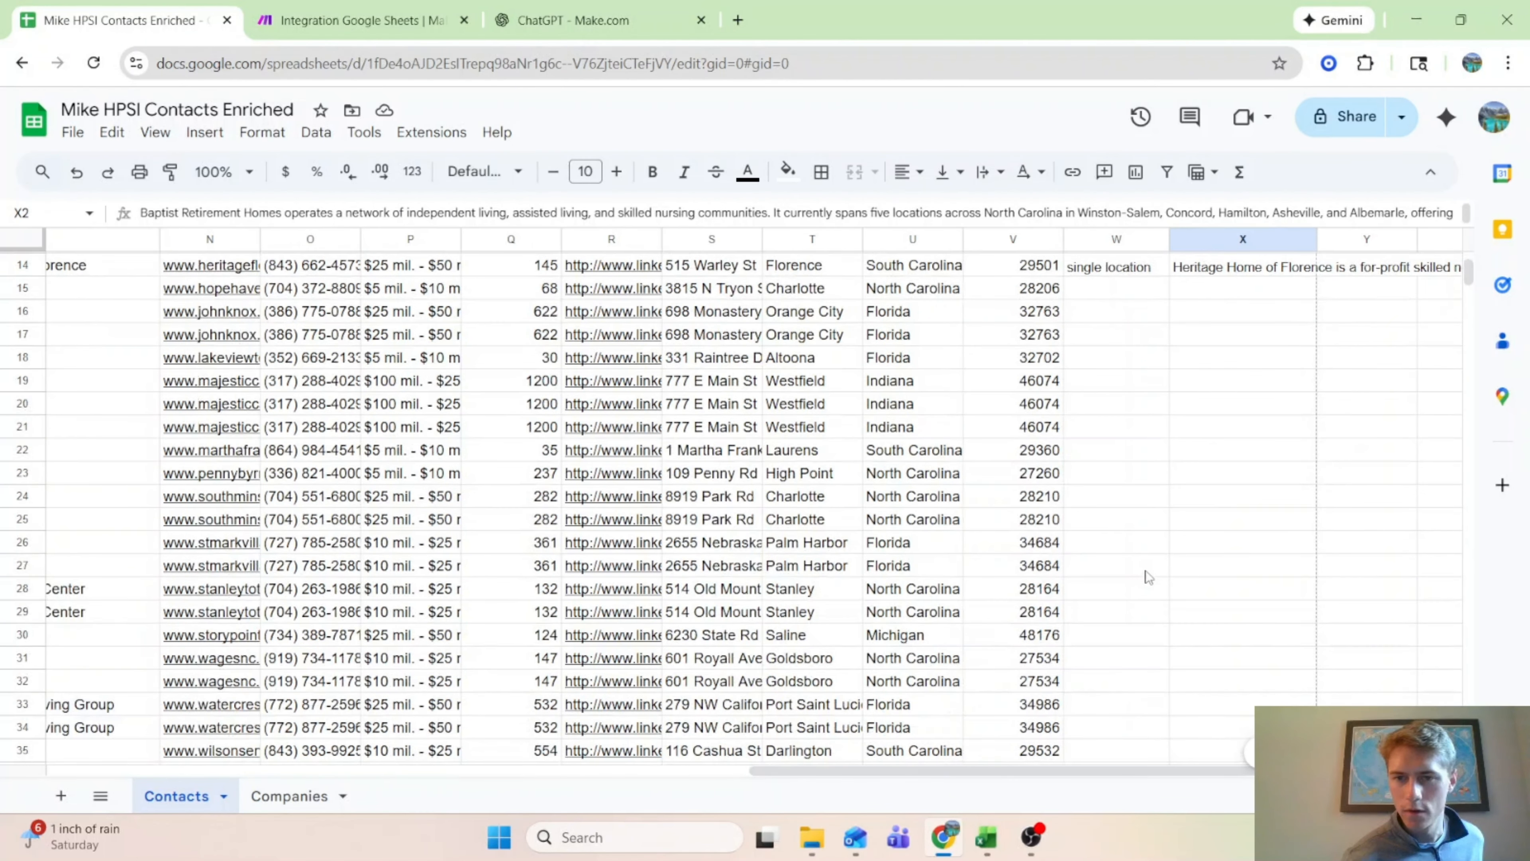
{"action": "scroll", "coordinate": [1141, 572], "scroll_direction": "up", "scroll_amount": 12}
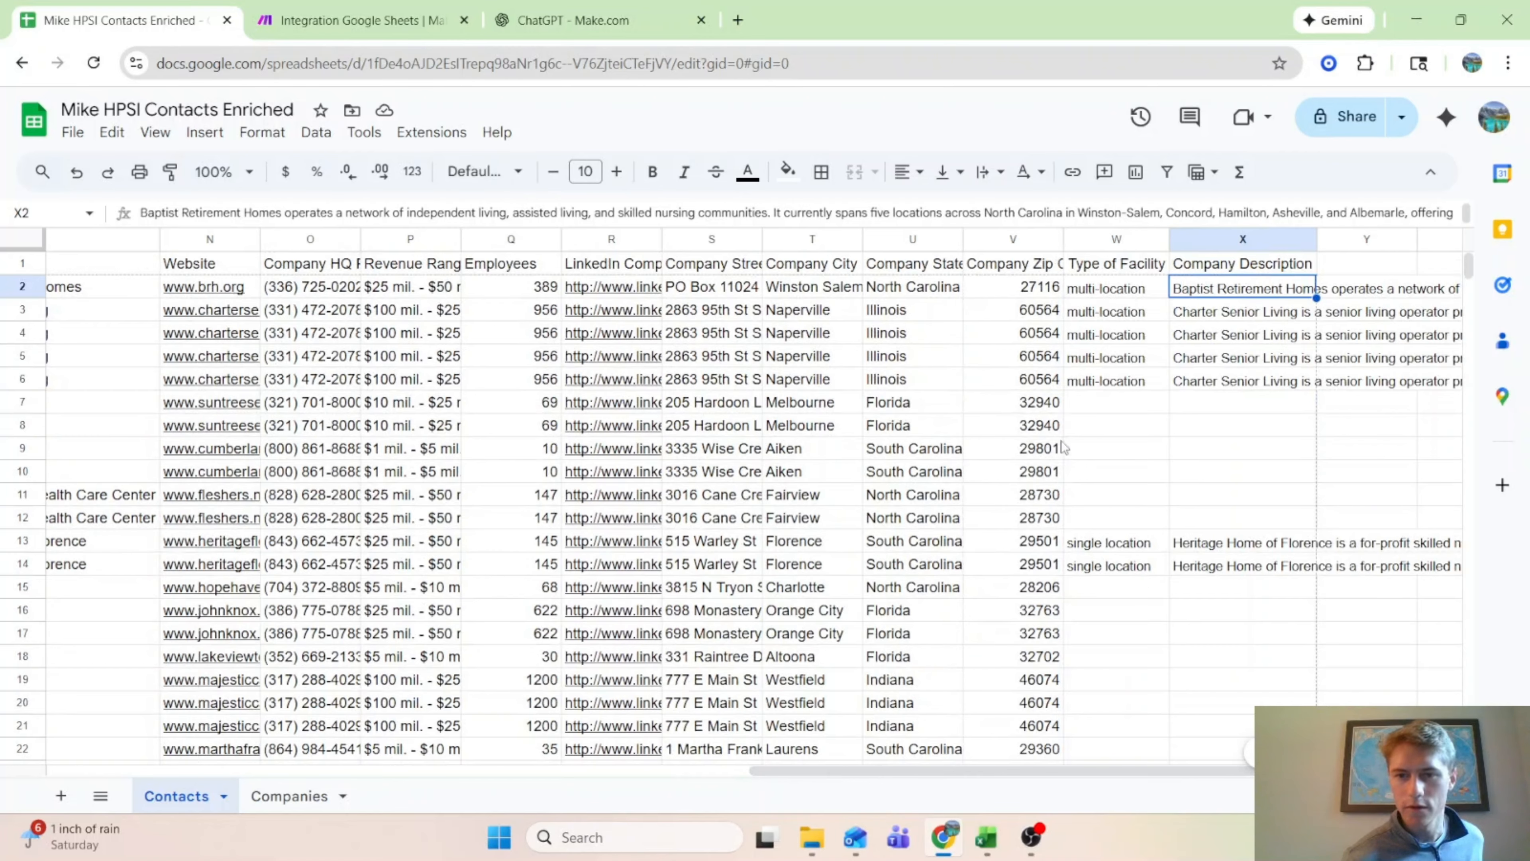
{"action": "left_click", "coordinate": [366, 12]}
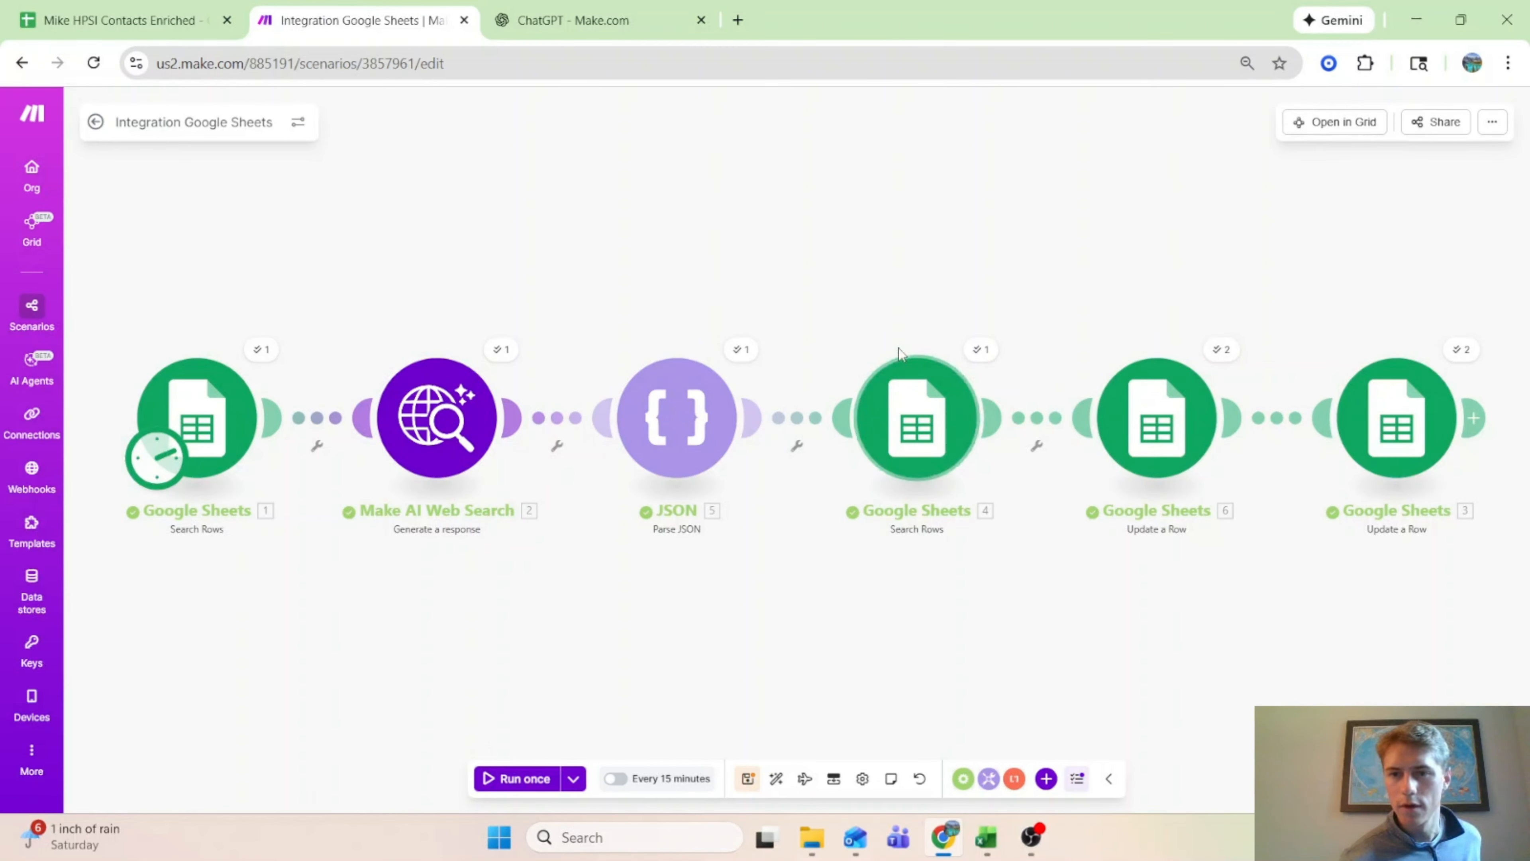
{"action": "left_click", "coordinate": [1164, 426]}
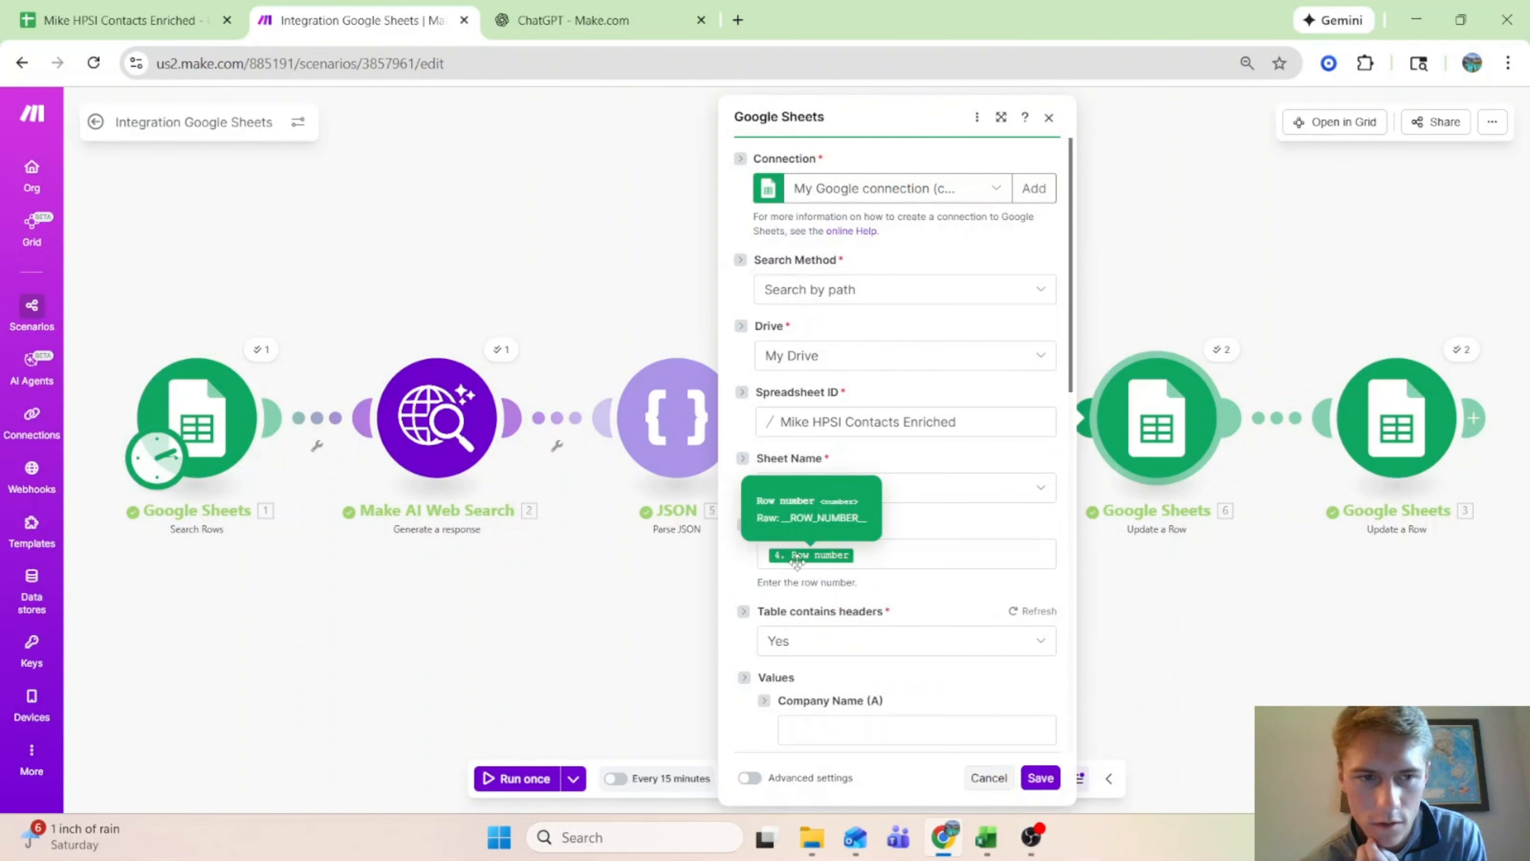
{"action": "left_click", "coordinate": [1214, 564]}
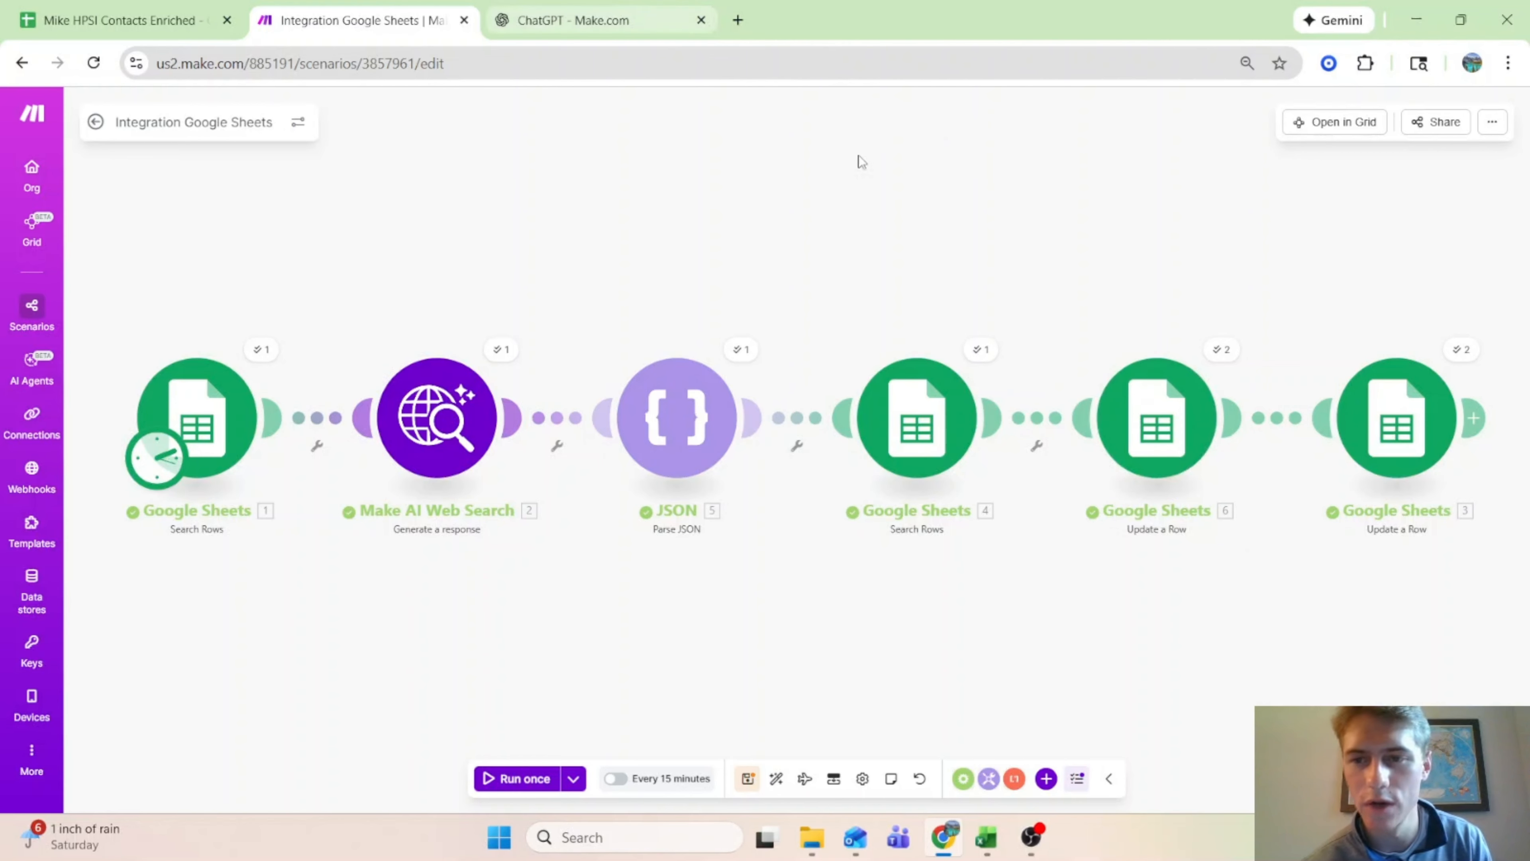
Step: Unlink Update a Row [6], place it between Make AI Web Search and Parse JSON, and connect Search Rows [4] directly to Update a Row [3]
{"action": "right_click", "coordinate": [1024, 418]}
{"action": "left_click", "coordinate": [1060, 467]}
{"action": "right_click", "coordinate": [1250, 427]}
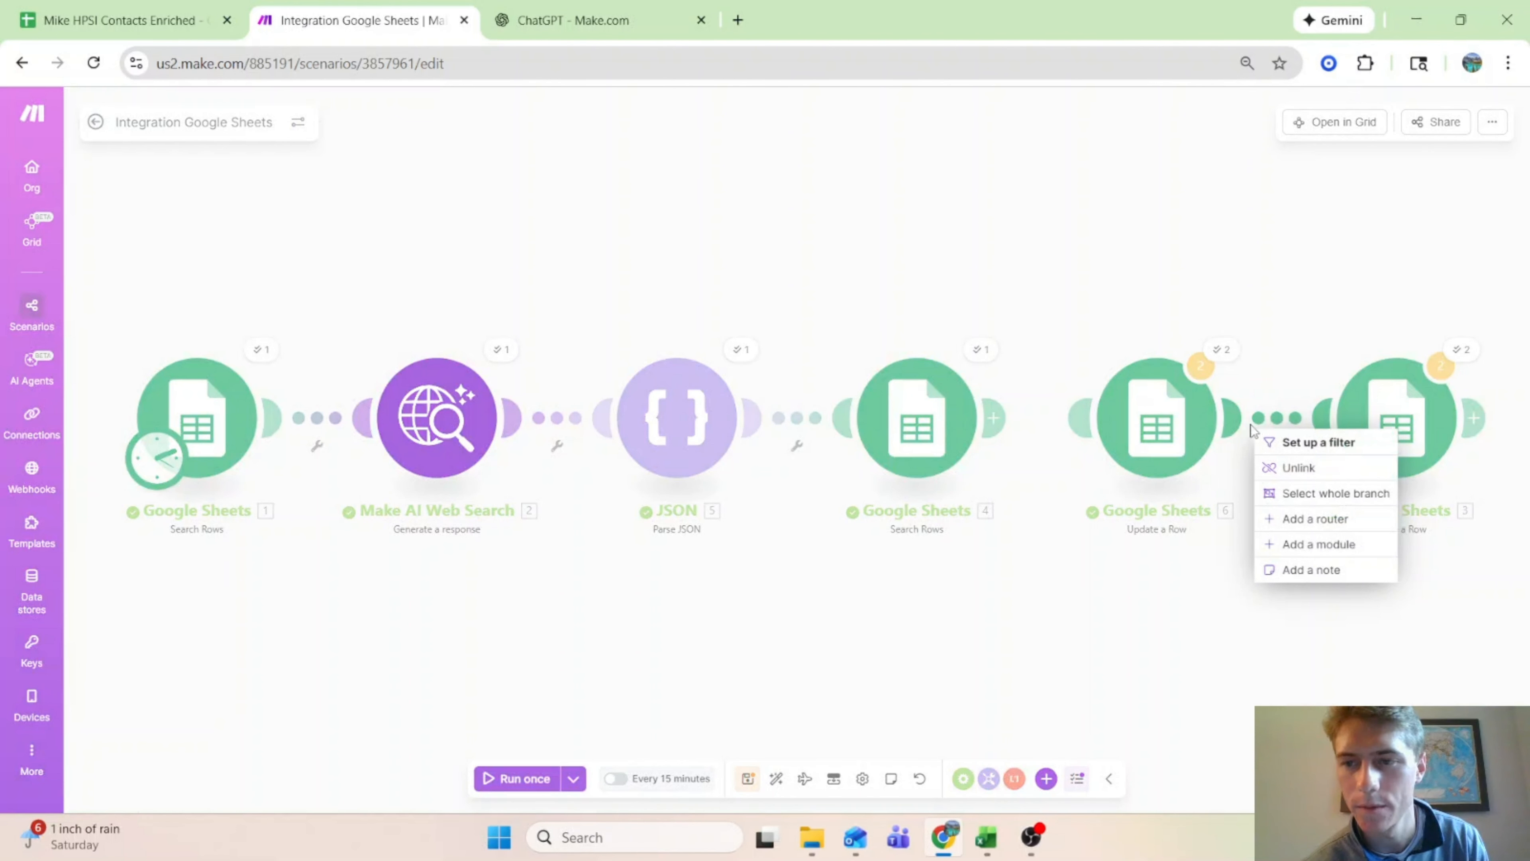
{"action": "left_click", "coordinate": [1298, 467]}
{"action": "left_click_drag", "start_coordinate": [1156, 422], "coordinate": [566, 437]}
{"action": "left_click_drag", "start_coordinate": [994, 417], "coordinate": [1373, 446]}
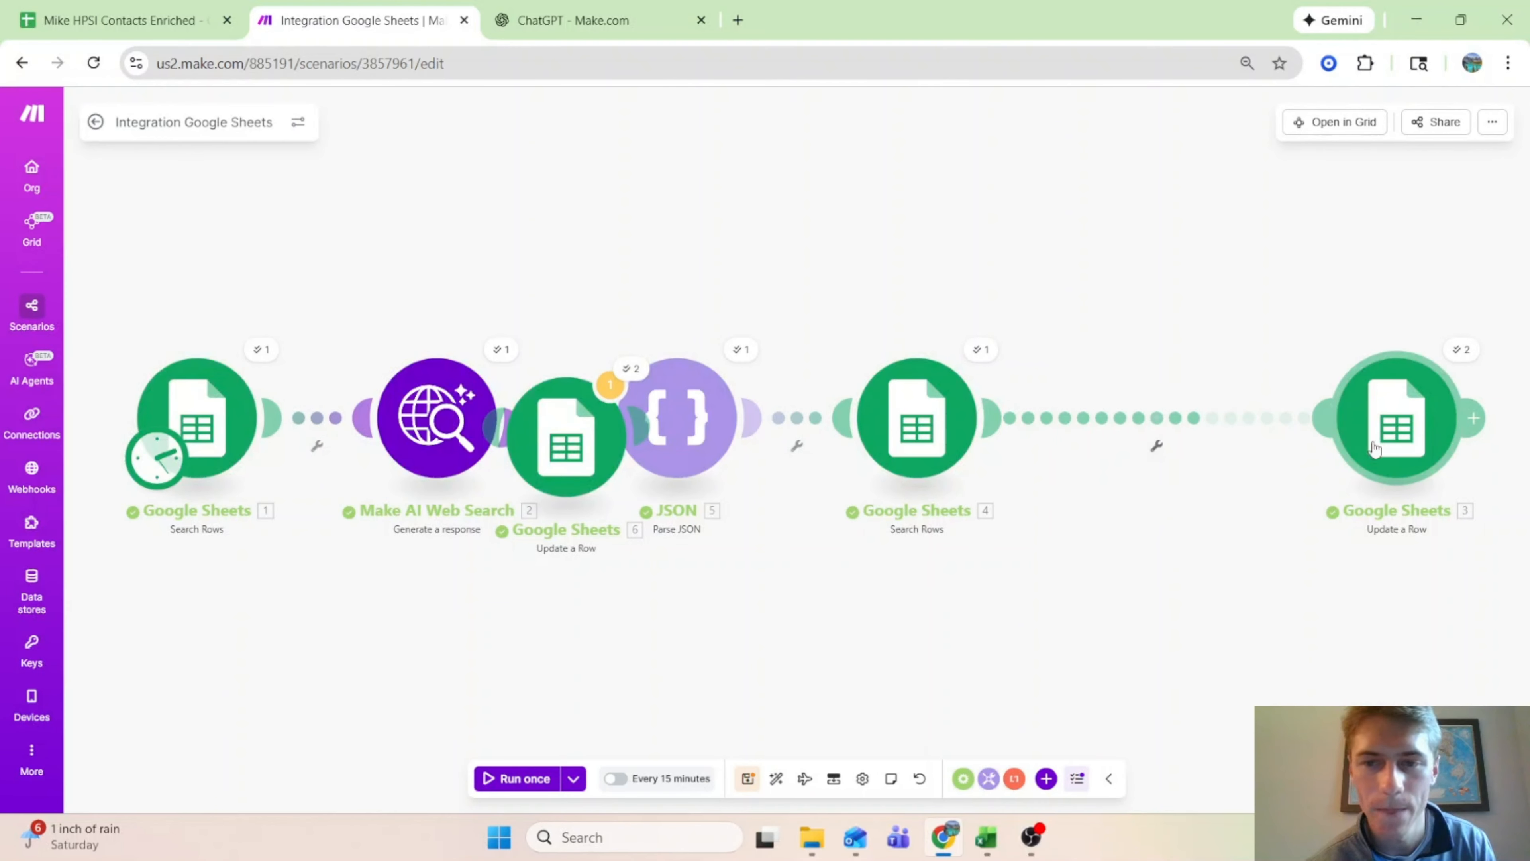
{"action": "left_click_drag", "start_coordinate": [917, 421], "coordinate": [1053, 414]}
{"action": "left_click_drag", "start_coordinate": [678, 422], "coordinate": [874, 429]}
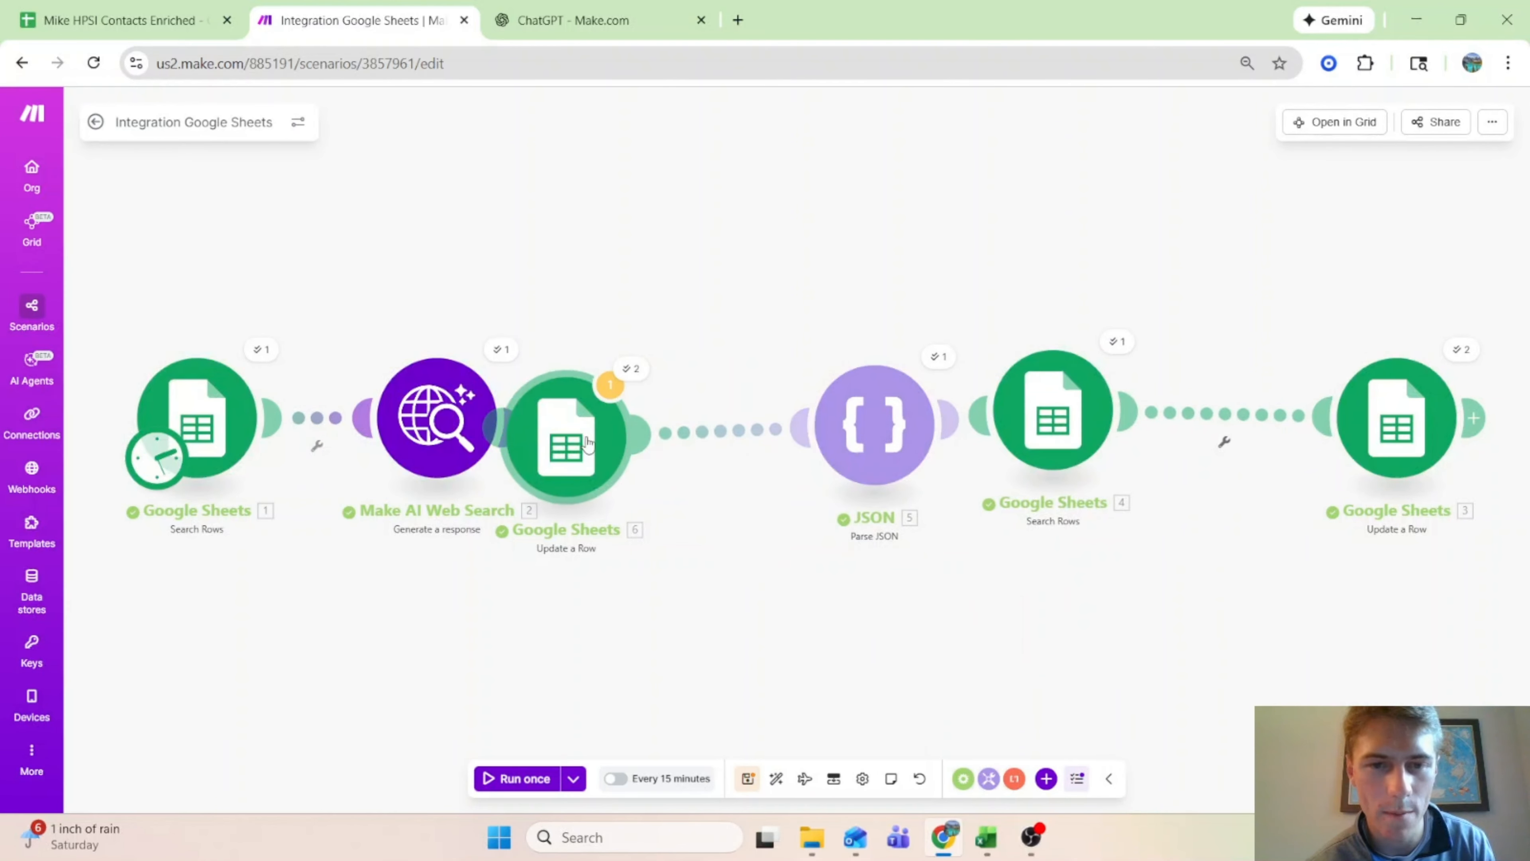
{"action": "left_click_drag", "start_coordinate": [588, 443], "coordinate": [656, 438]}
Step: Map the Row number of Update a Row [6] to Row number from Search Rows [1], save the module, and save and auto-align the scenario
{"action": "left_click", "coordinate": [647, 439]}
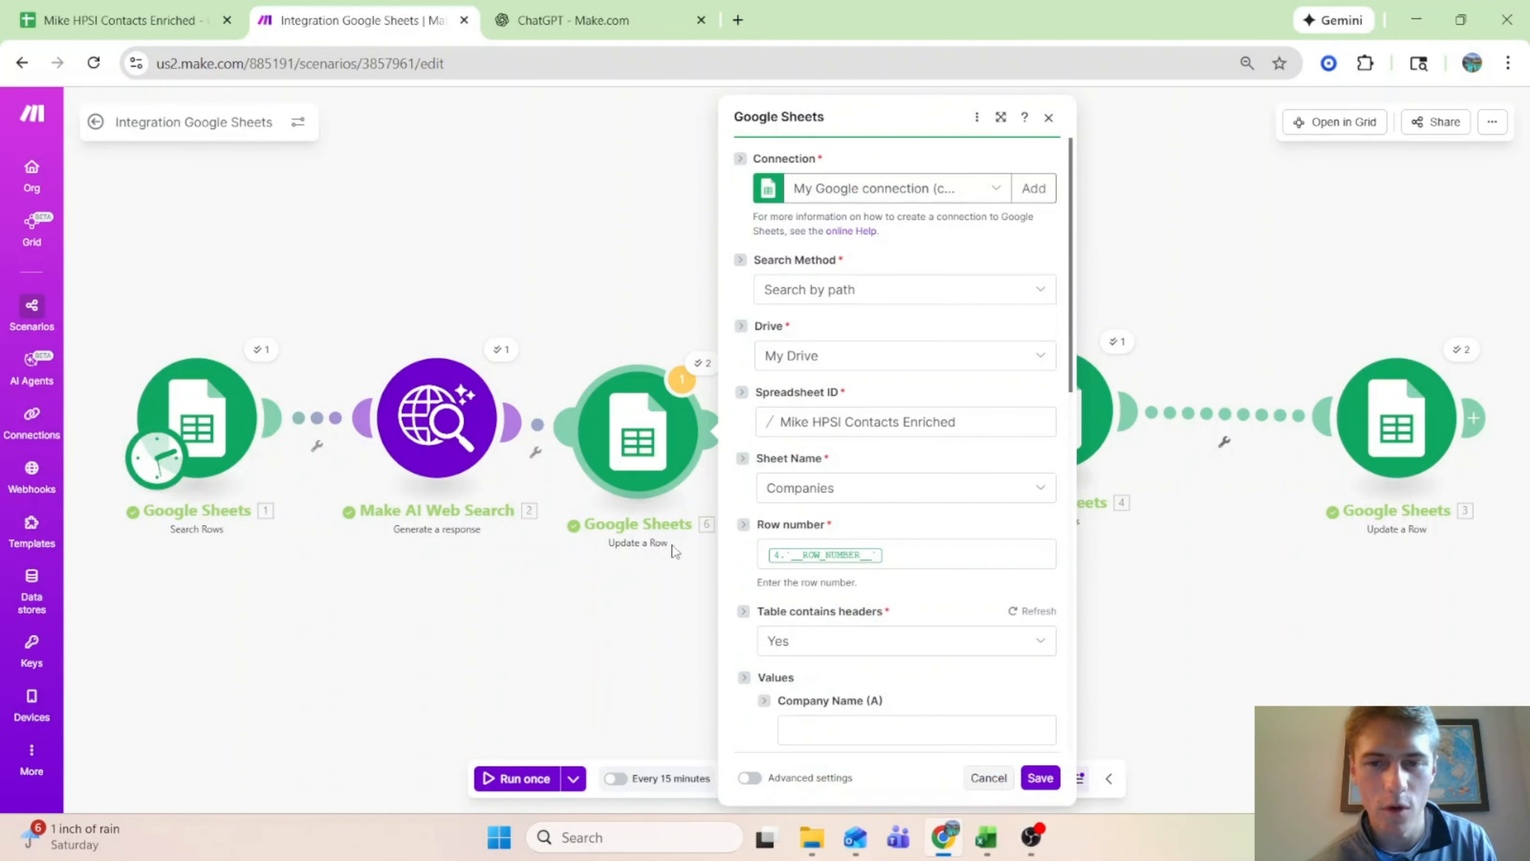
{"action": "left_click", "coordinate": [933, 554]}
{"action": "key", "text": "BackSpace"}
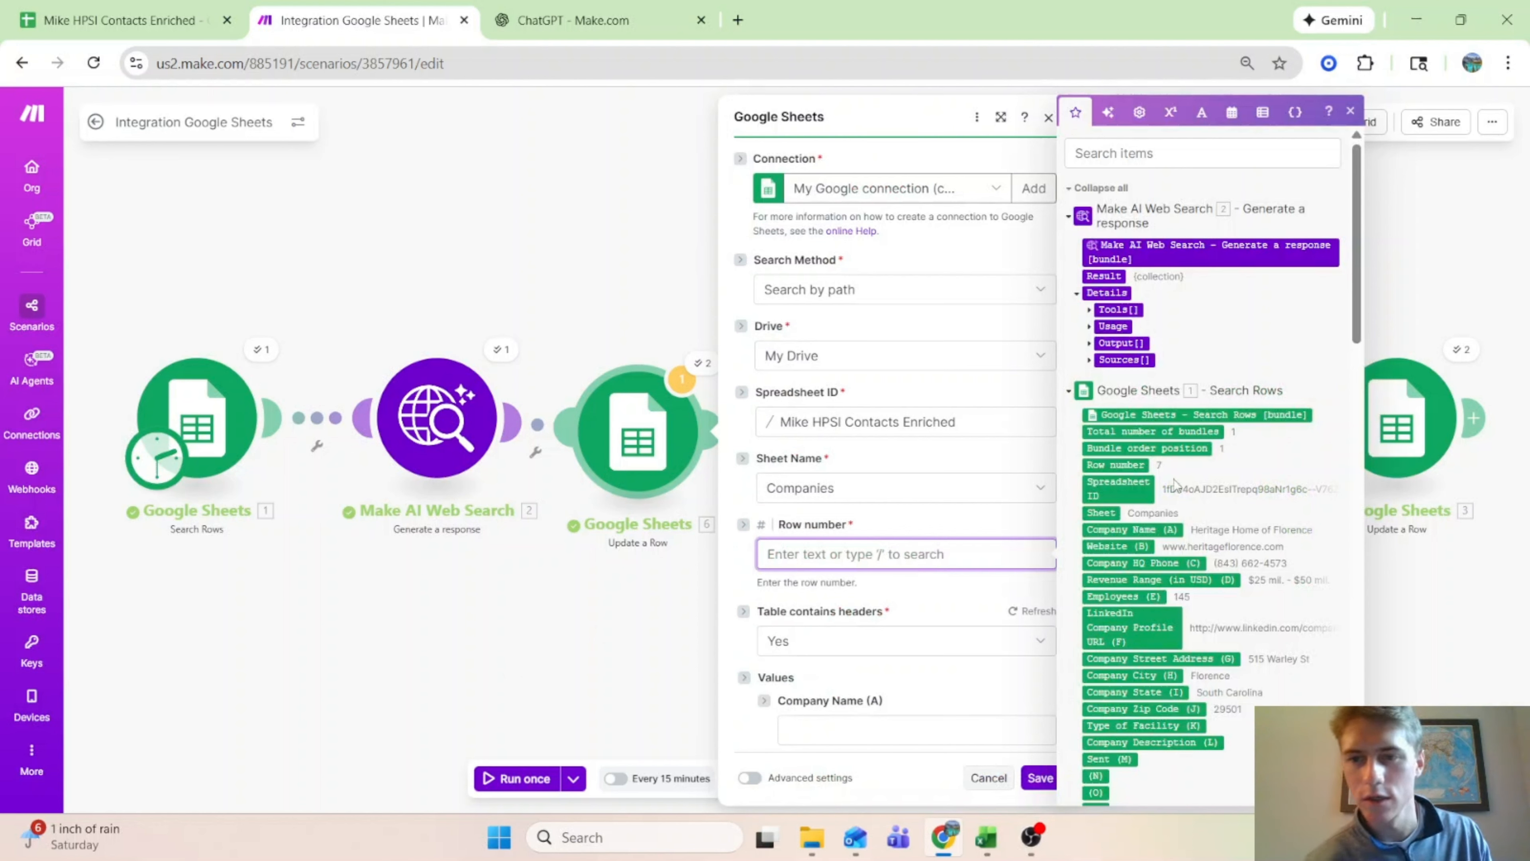
{"action": "left_click", "coordinate": [1122, 468]}
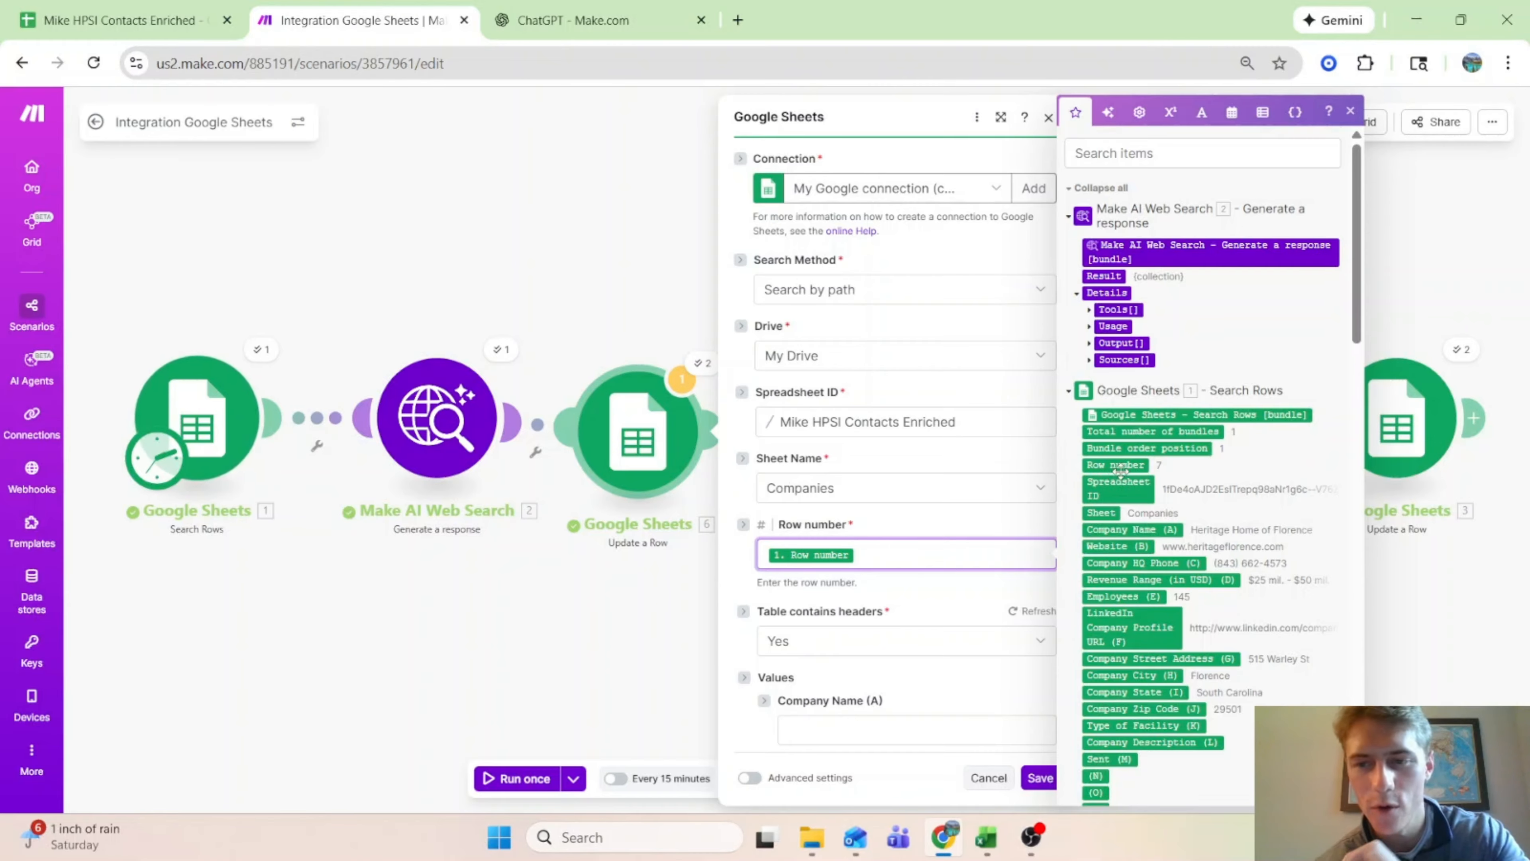
{"action": "scroll", "coordinate": [1121, 471], "scroll_direction": "down", "scroll_amount": 15}
{"action": "scroll", "coordinate": [1108, 485], "scroll_direction": "up", "scroll_amount": 10}
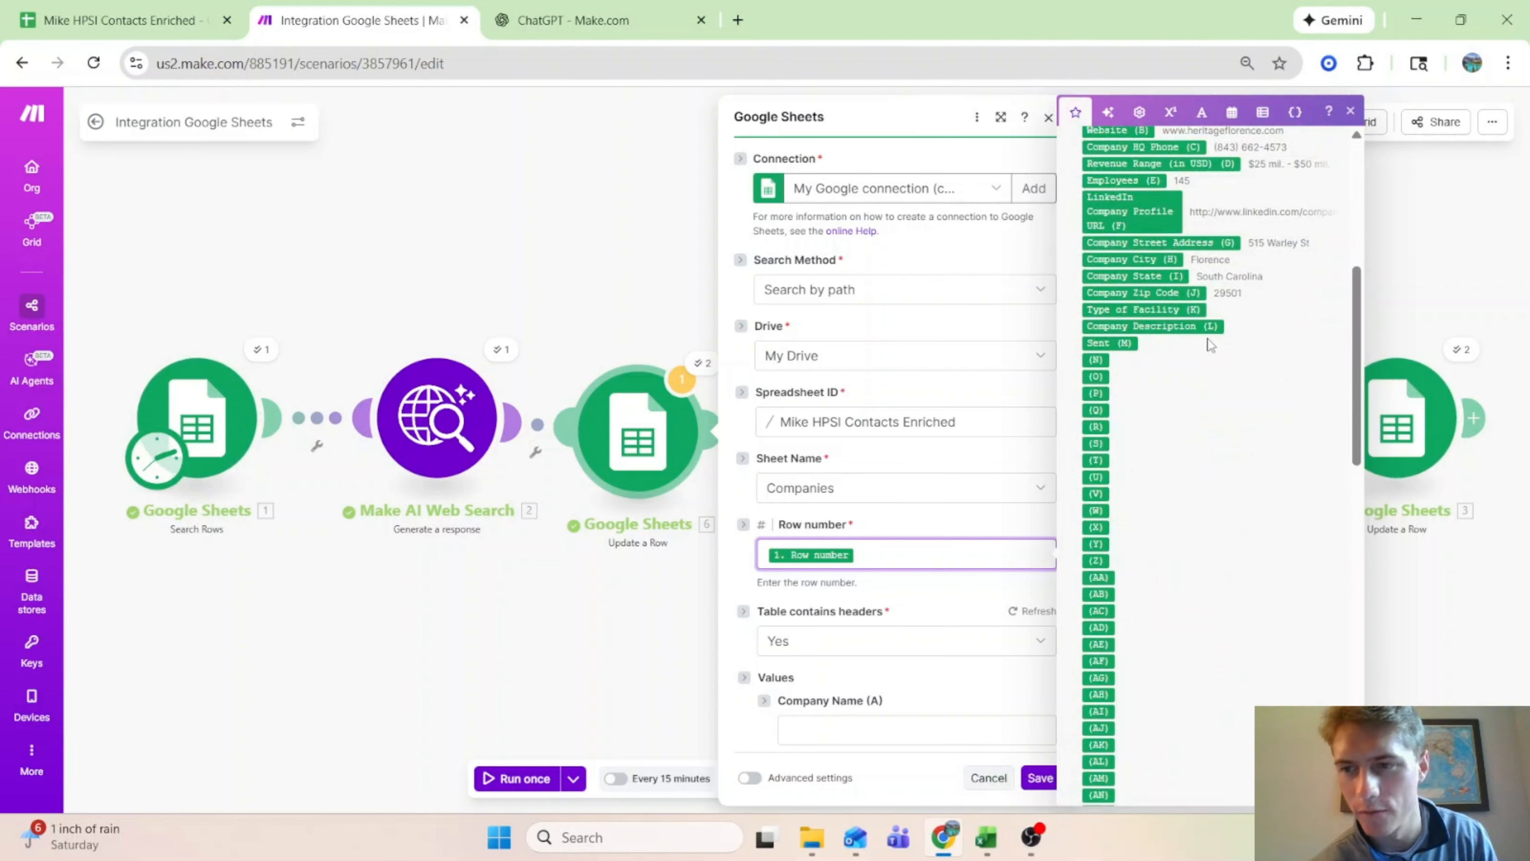
{"action": "left_click", "coordinate": [1041, 778]}
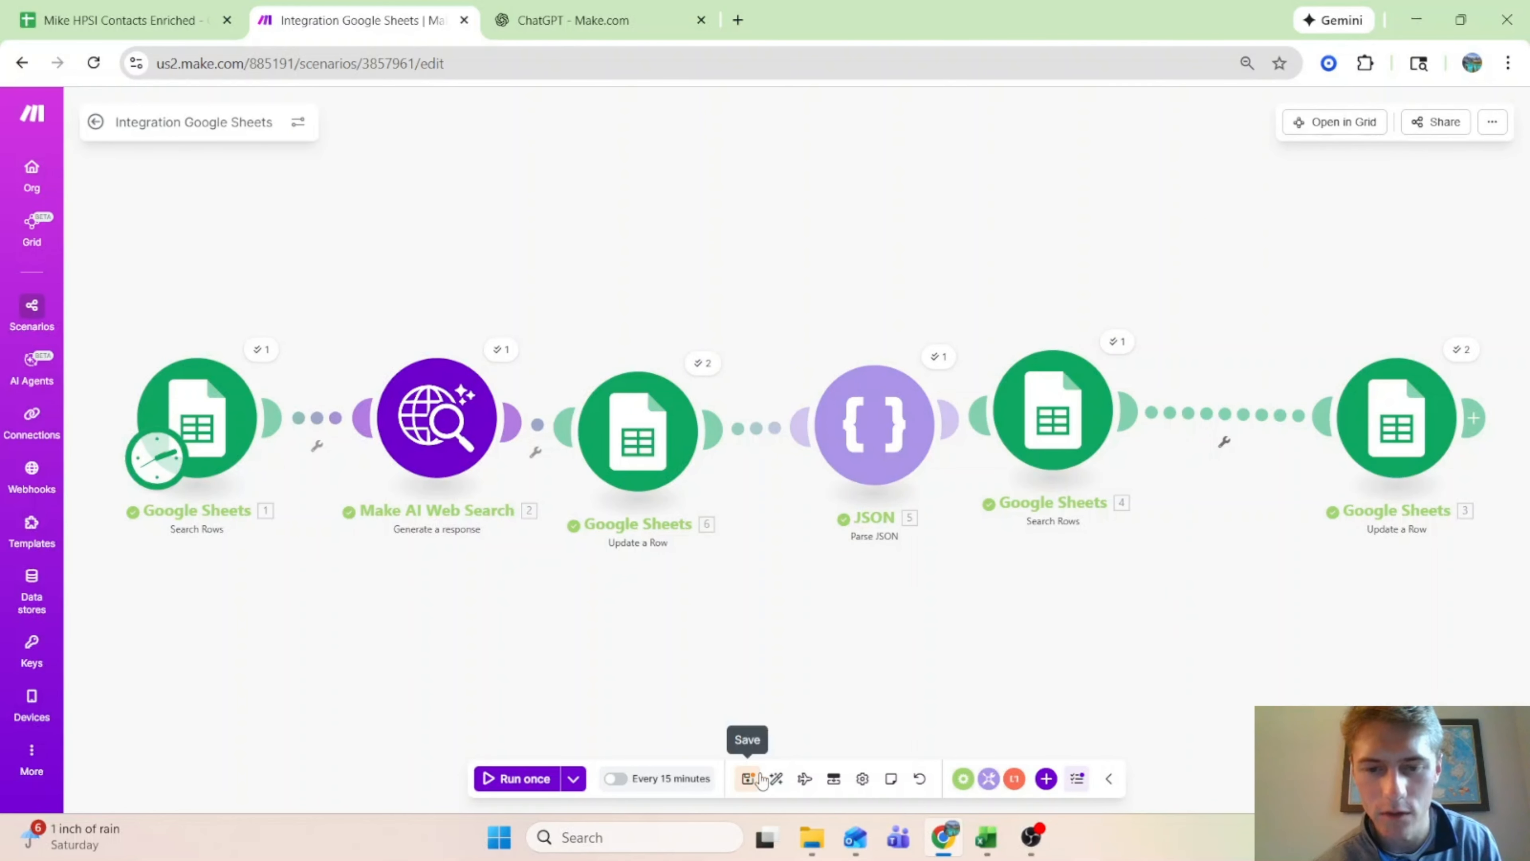
{"action": "left_click", "coordinate": [776, 778]}
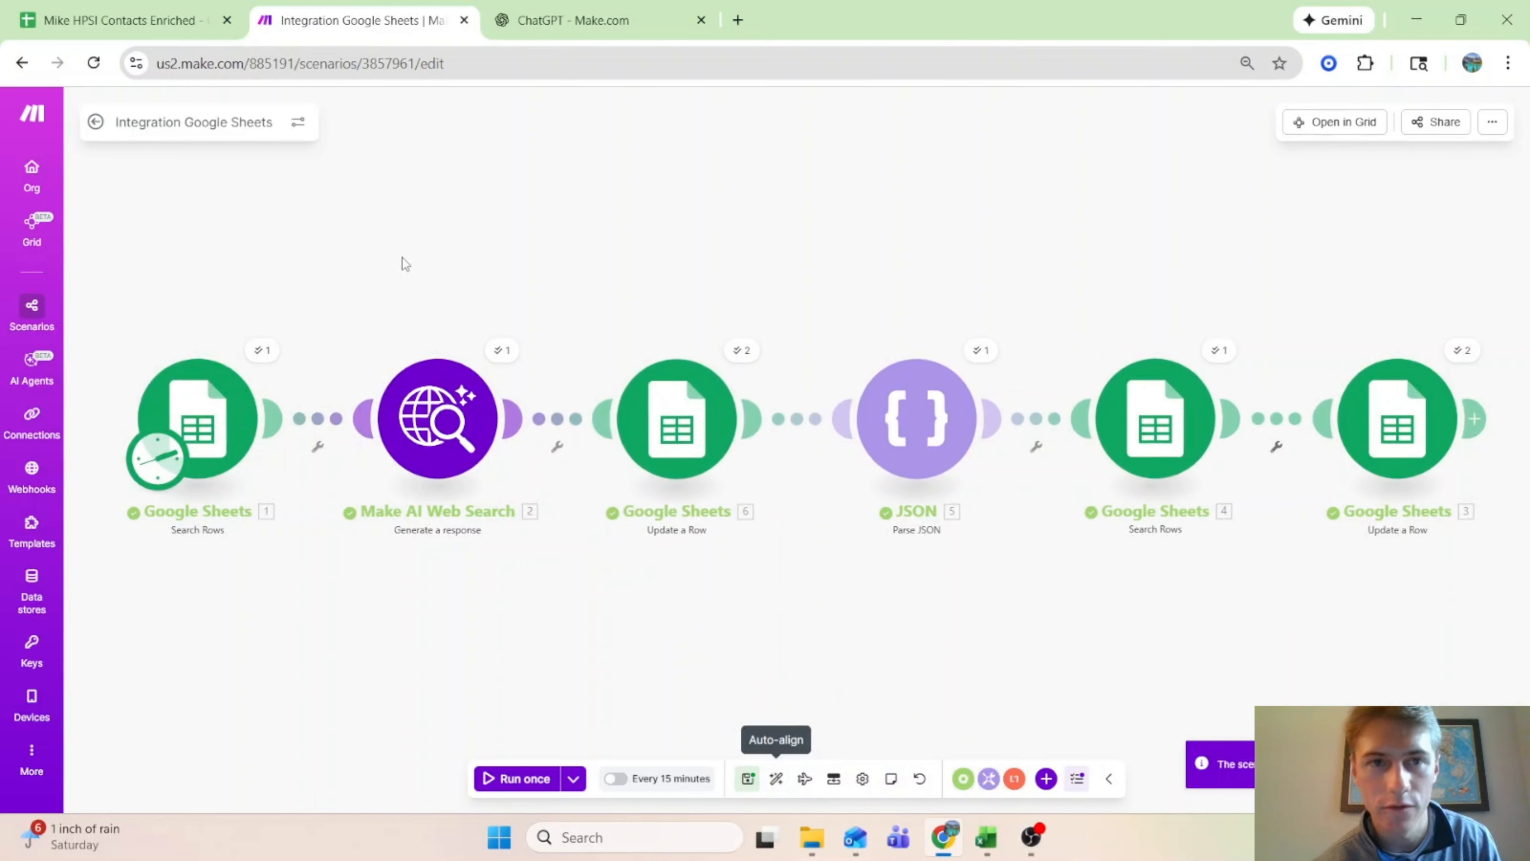
Step: Switch to the Google Sheets workbook and clear the SENT entries from cells M13:M14 of the Companies sheet
{"action": "left_click", "coordinate": [59, 11]}
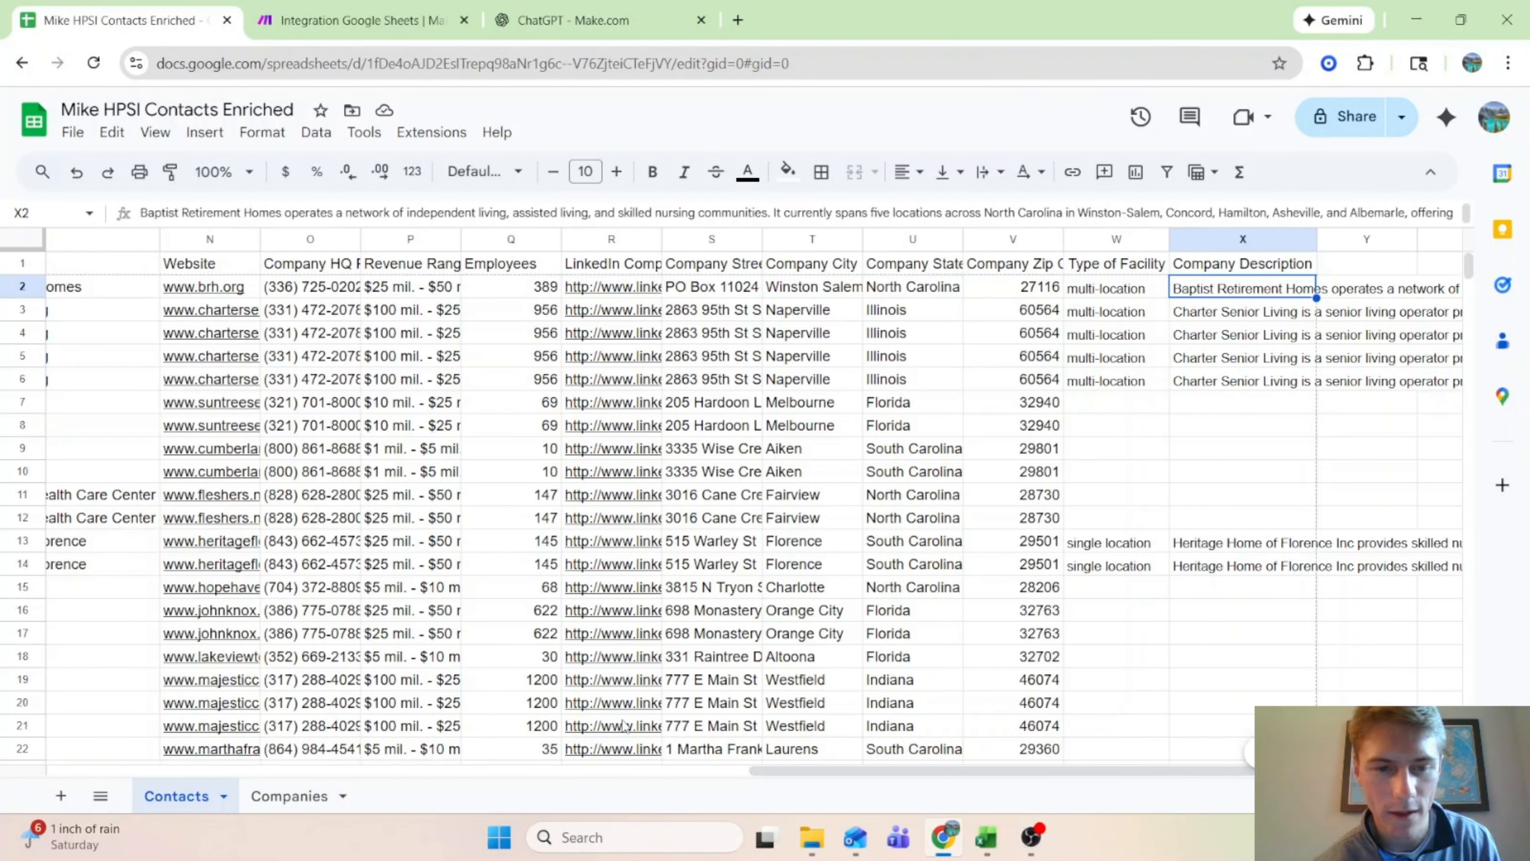
{"action": "left_click", "coordinate": [288, 796]}
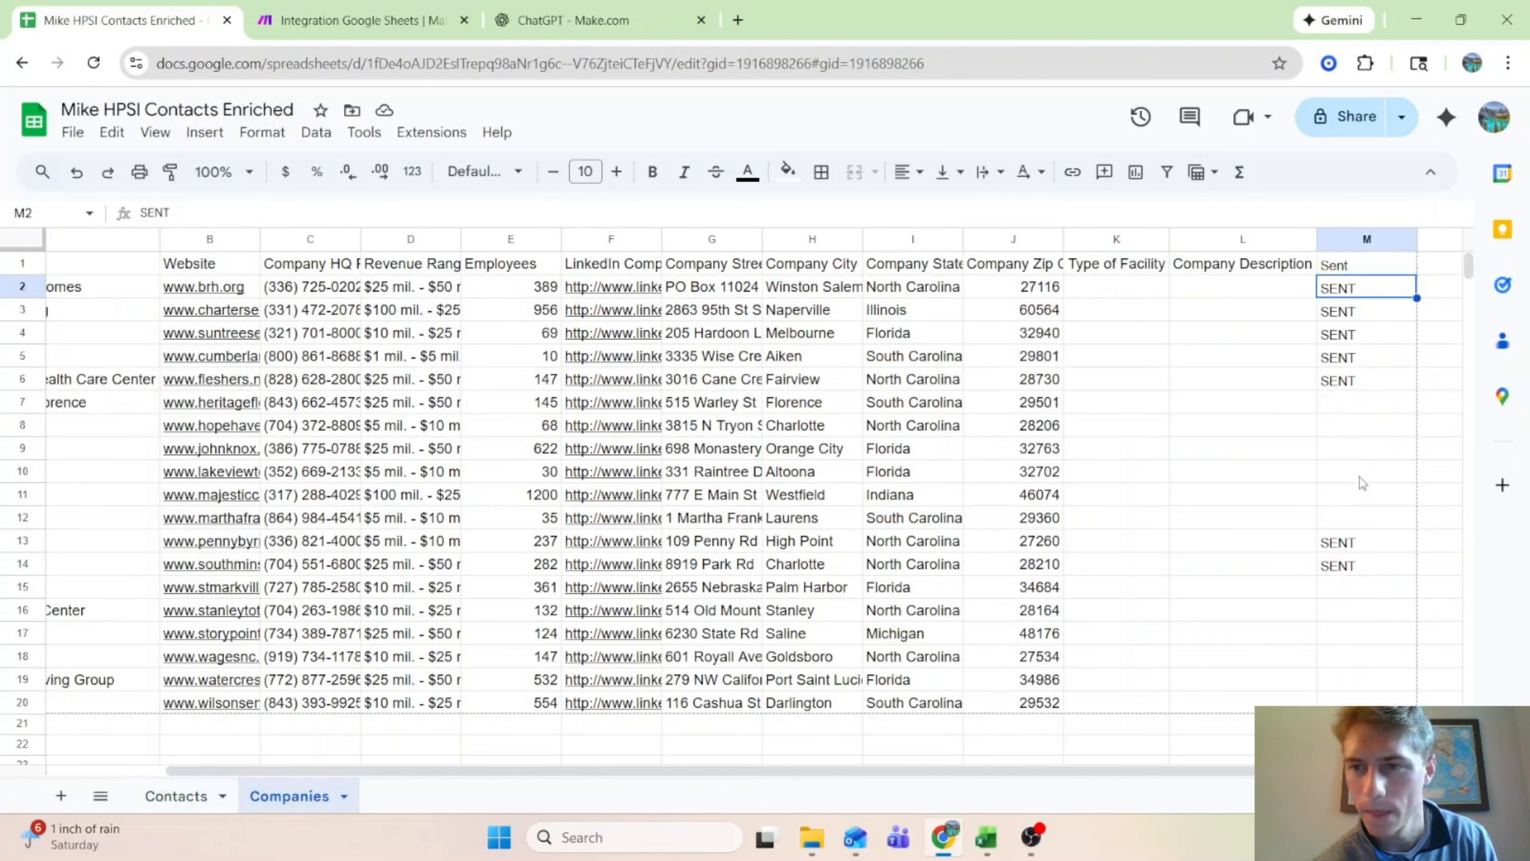
{"action": "left_click_drag", "start_coordinate": [1356, 541], "coordinate": [1340, 556]}
{"action": "key", "text": "Delete"}
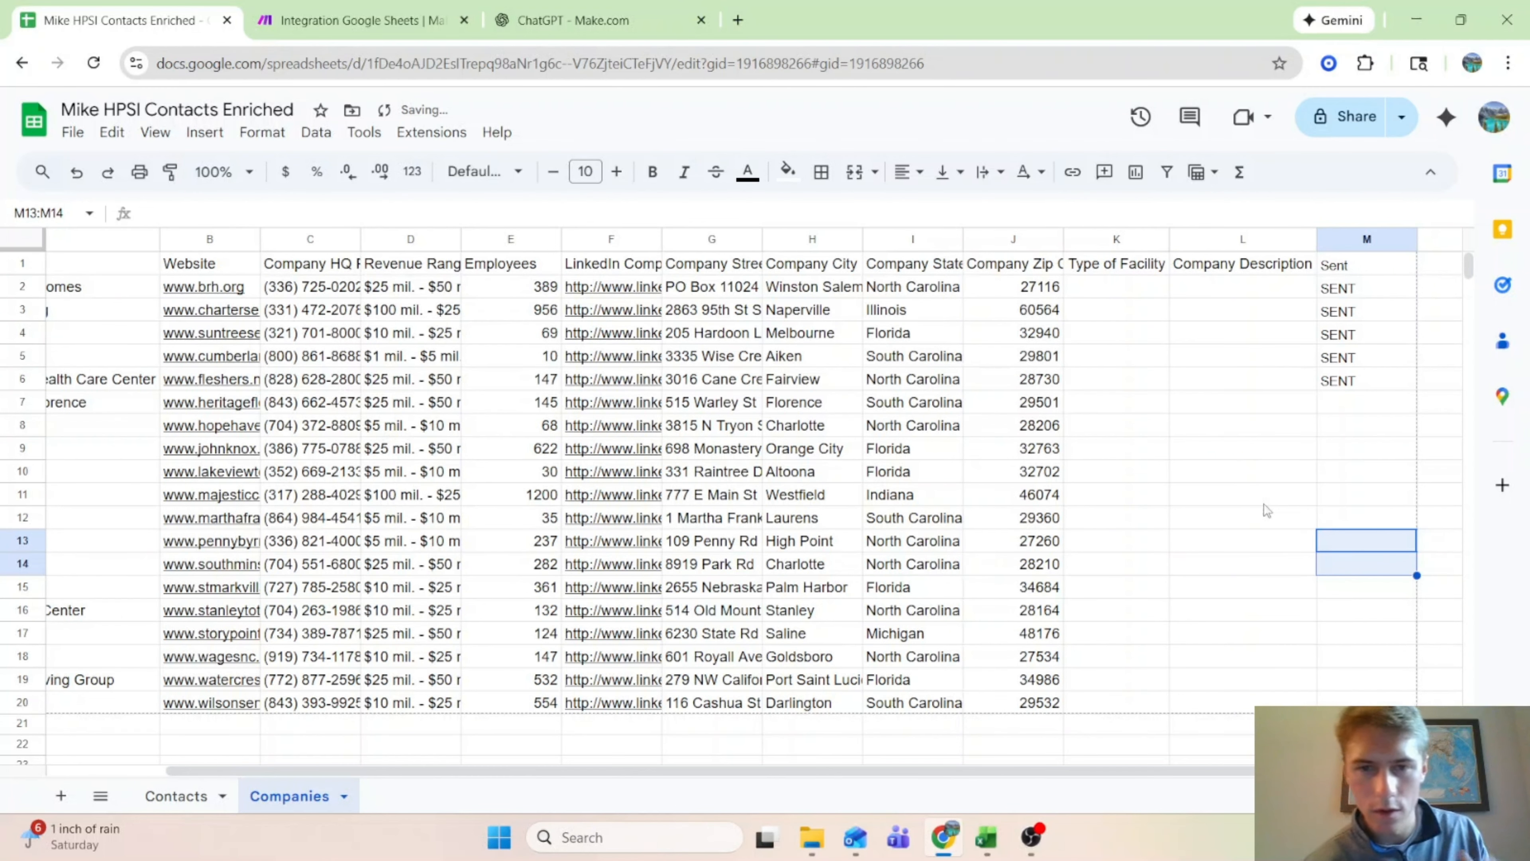
Step: Clear the SENT entry from cell M6 of Companies and review the facility type and description columns in Contacts
{"action": "left_click", "coordinate": [1335, 383]}
{"action": "key", "text": "Delete"}
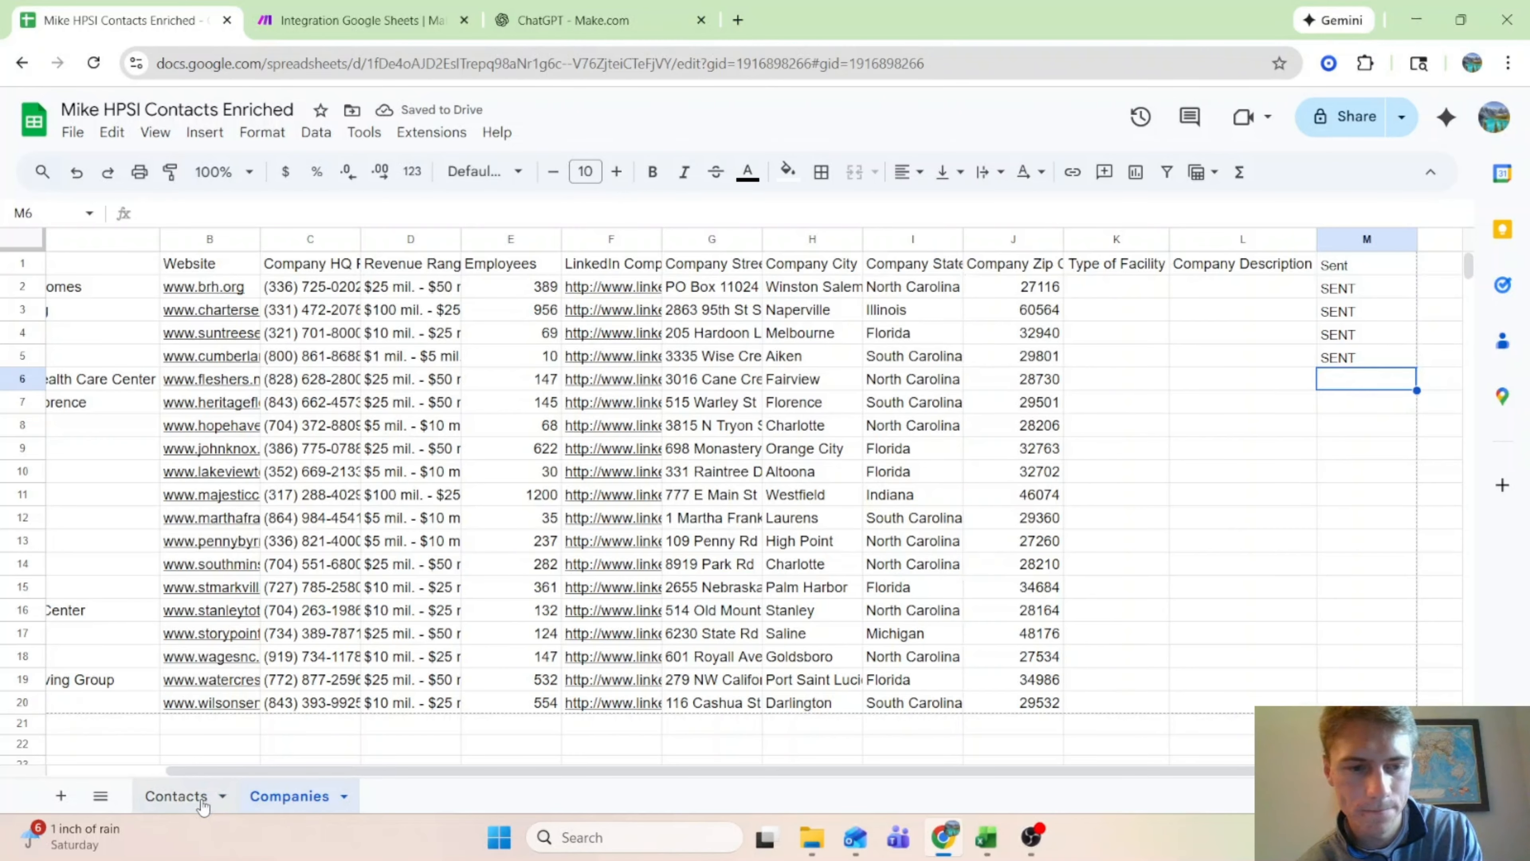
{"action": "left_click", "coordinate": [176, 795]}
{"action": "scroll", "coordinate": [1100, 560], "scroll_direction": "down", "scroll_amount": 3}
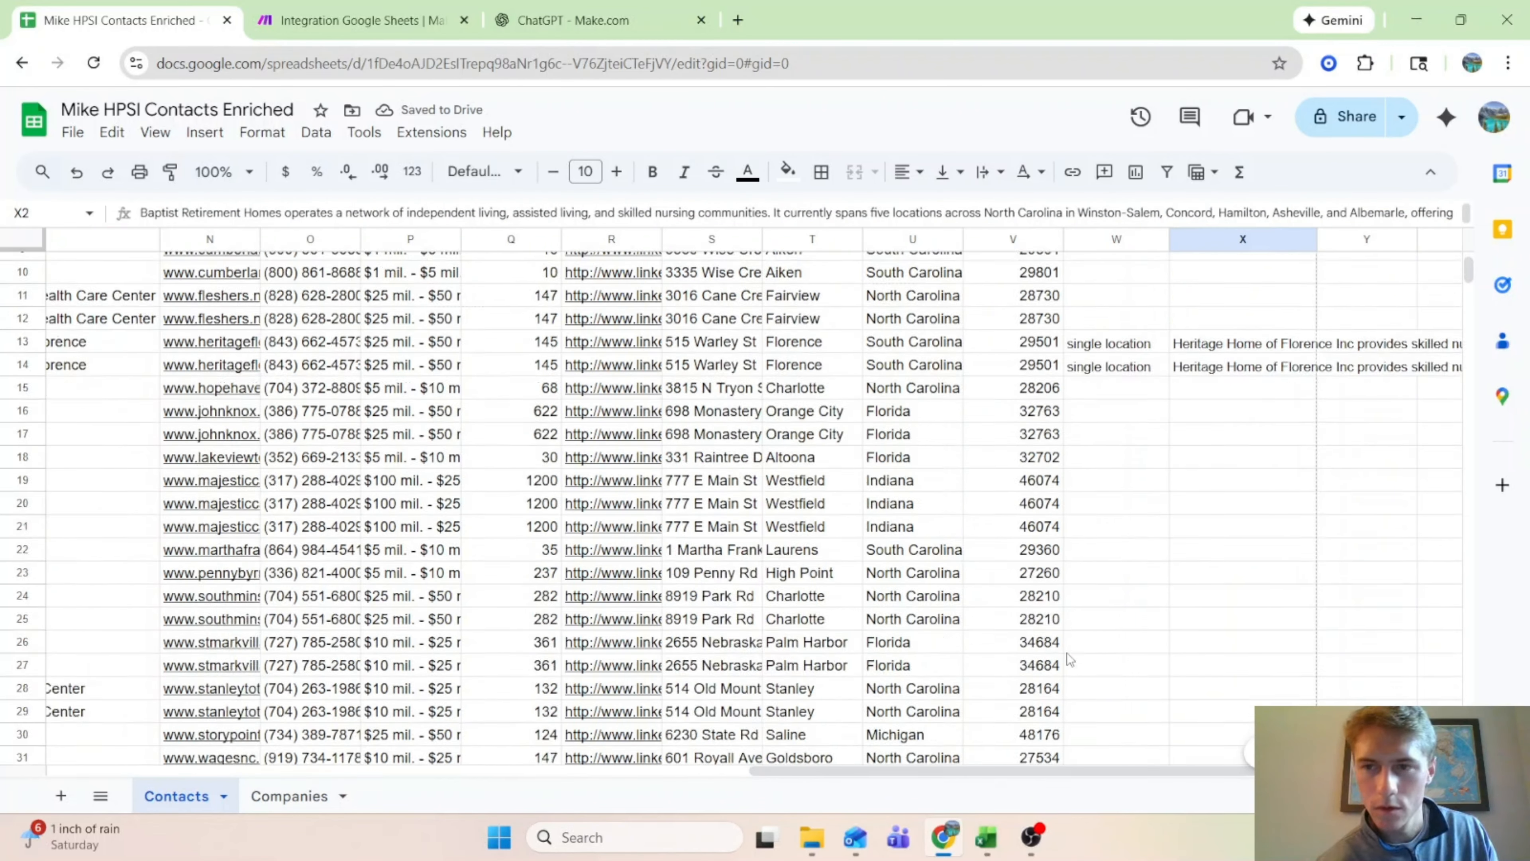
{"action": "scroll", "coordinate": [1144, 452], "scroll_direction": "up", "scroll_amount": 3}
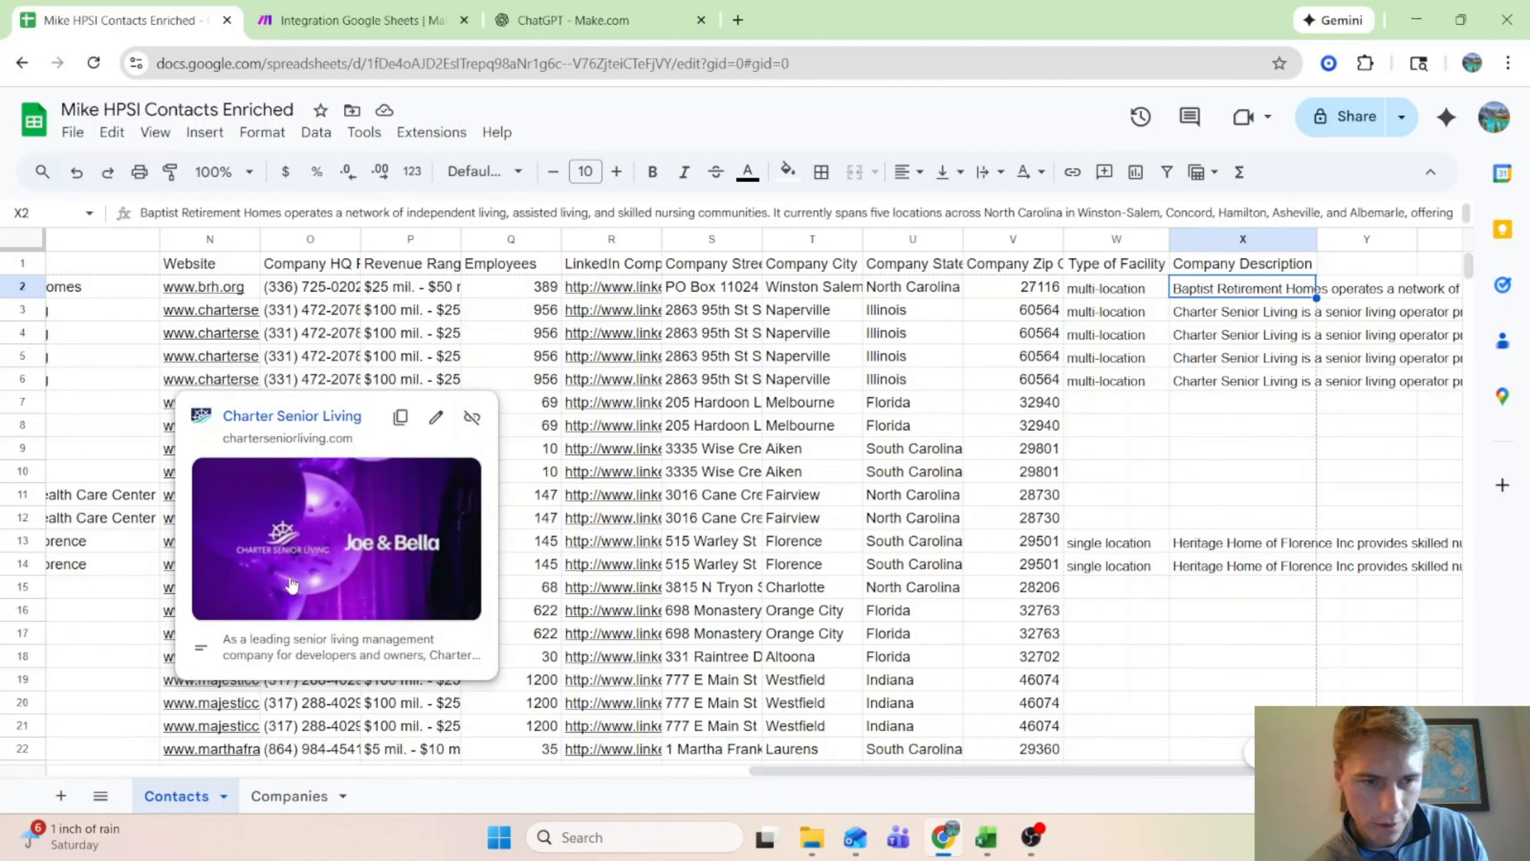
{"action": "left_click", "coordinate": [1344, 663]}
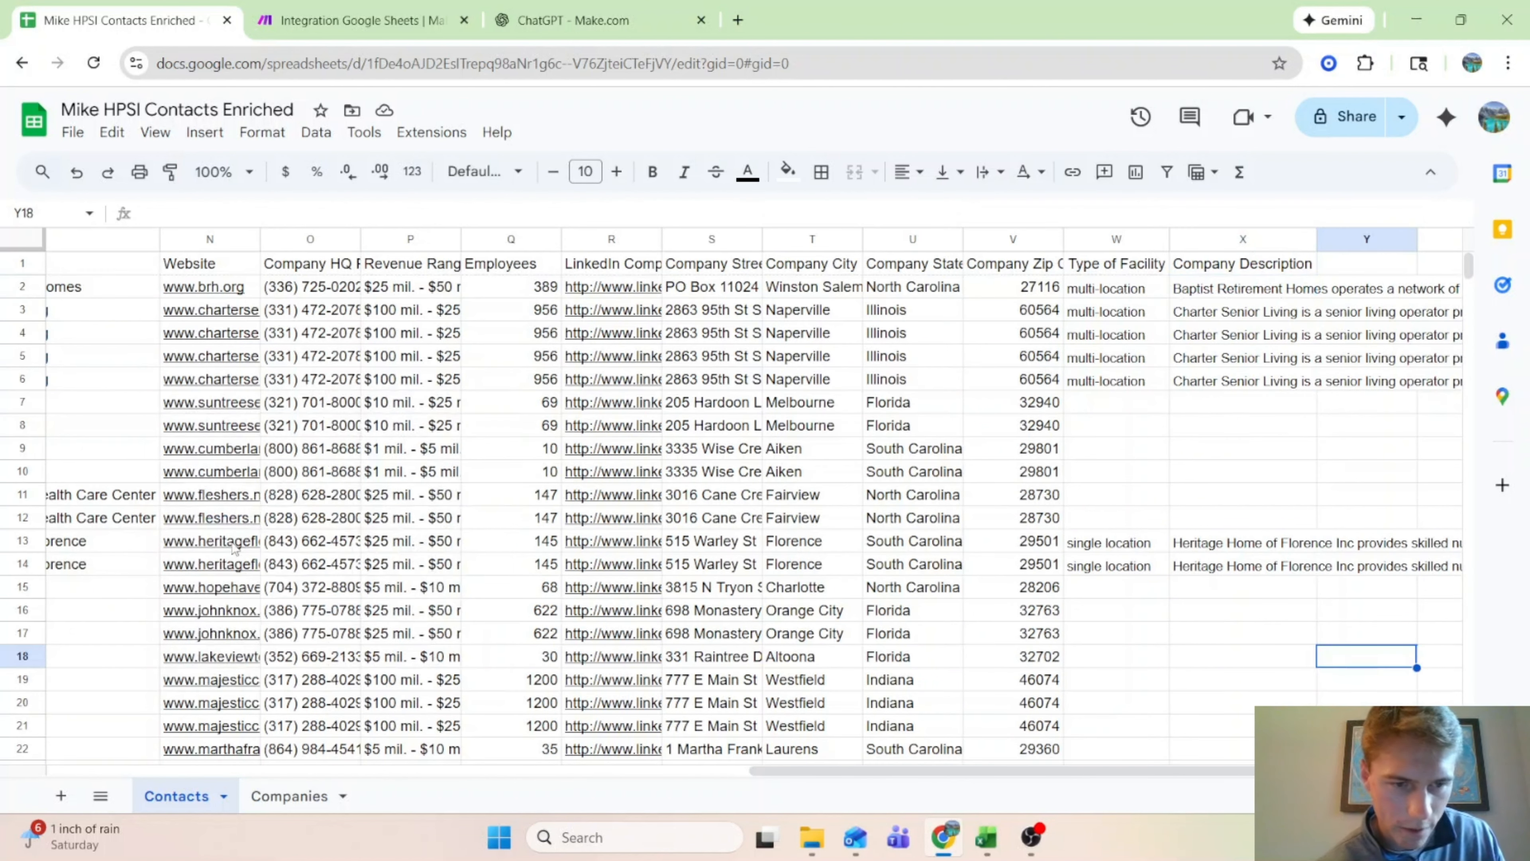
{"action": "scroll", "coordinate": [1400, 681], "scroll_direction": "down", "scroll_amount": 5}
{"action": "scroll", "coordinate": [1400, 685], "scroll_direction": "up", "scroll_amount": 5}
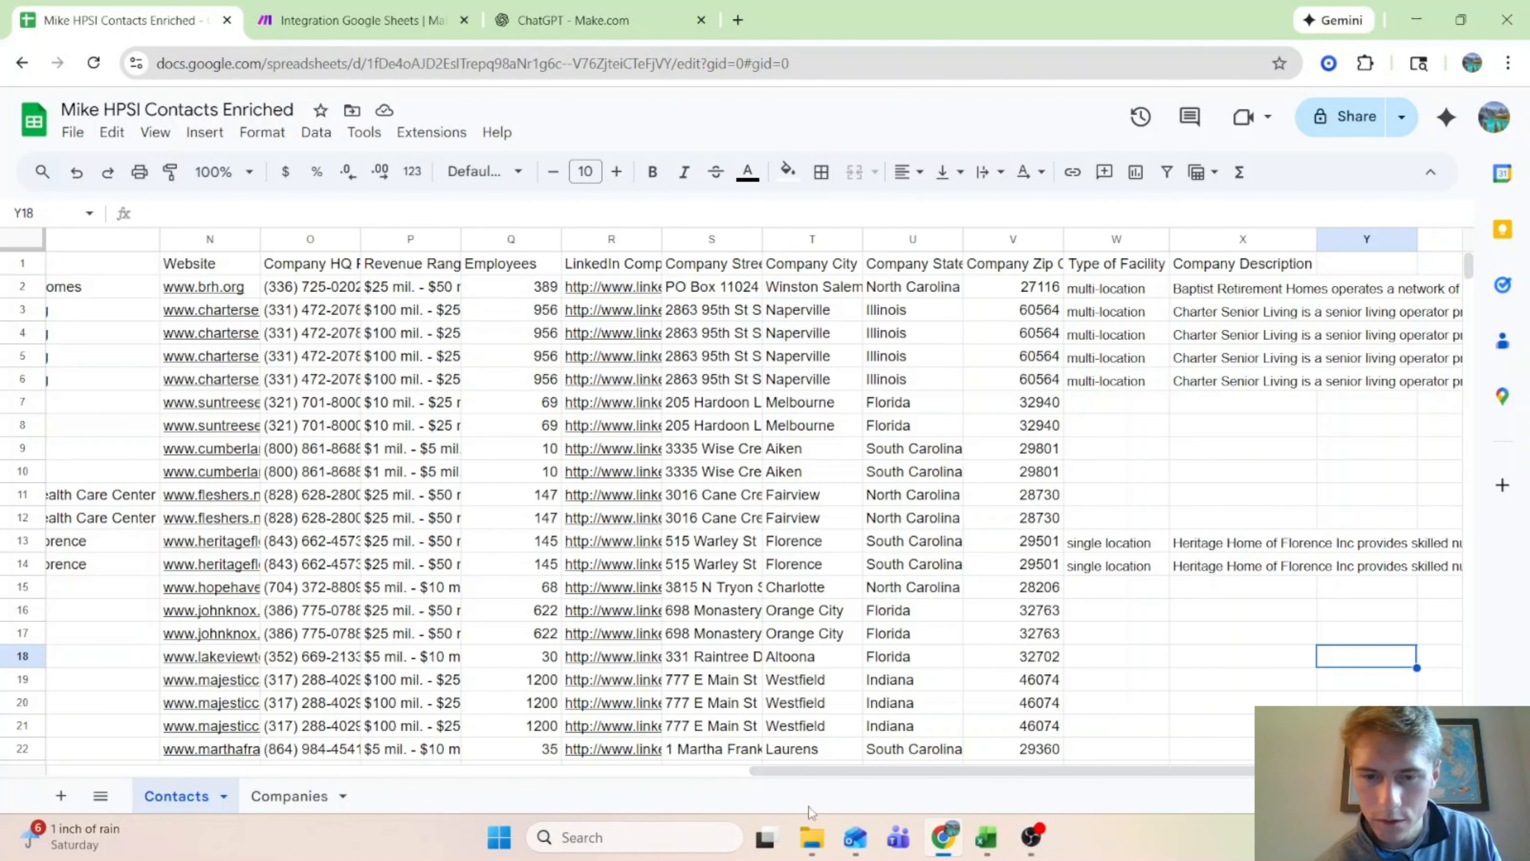
Step: Switch to the Make scenario, save it, and run it once
{"action": "left_click", "coordinate": [328, 8]}
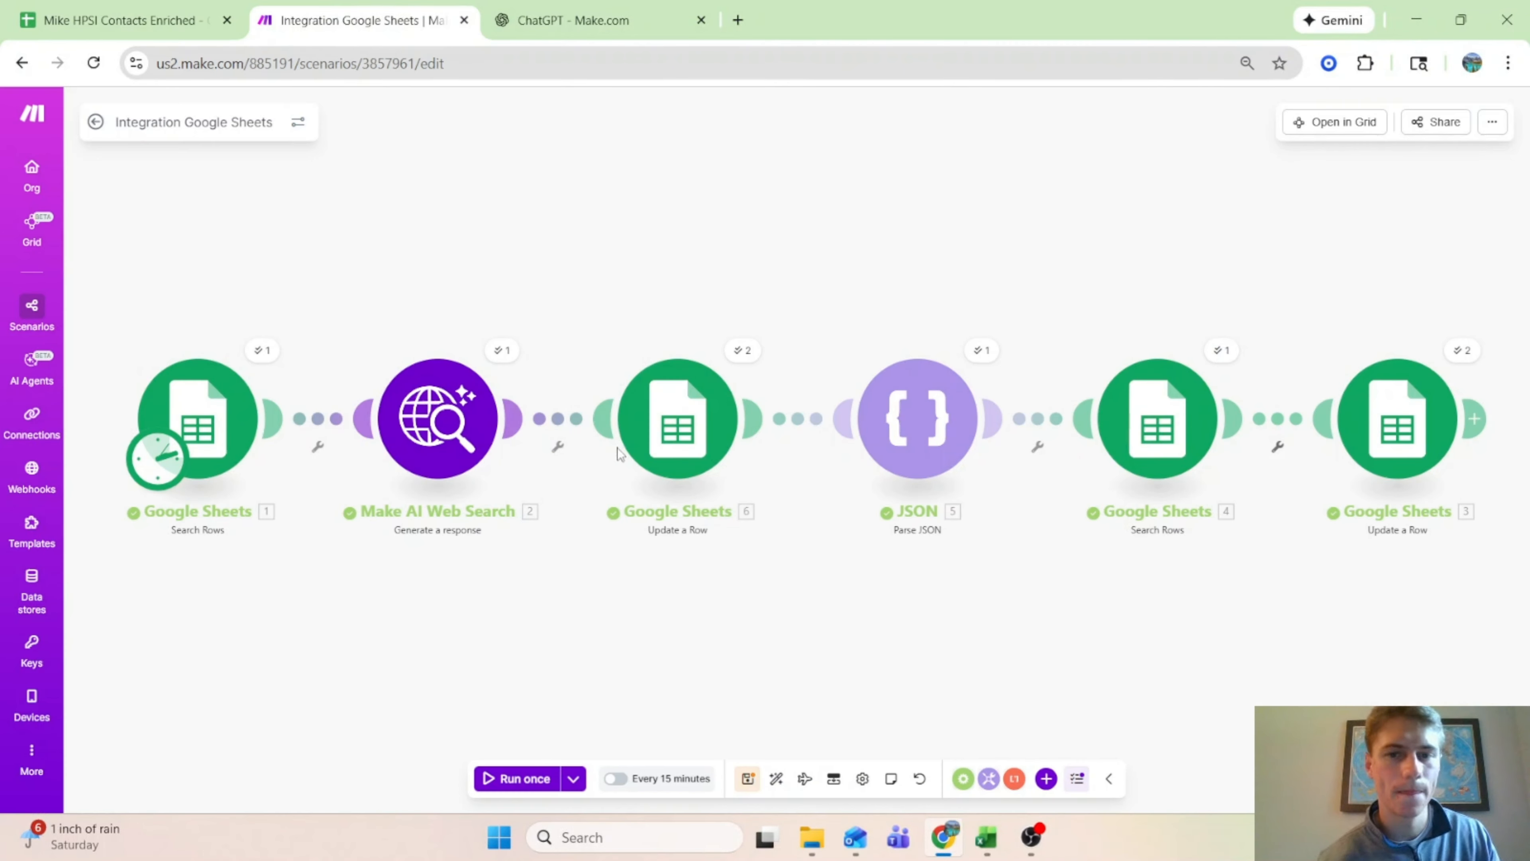
{"action": "left_click", "coordinate": [747, 778]}
{"action": "left_click", "coordinate": [516, 779]}
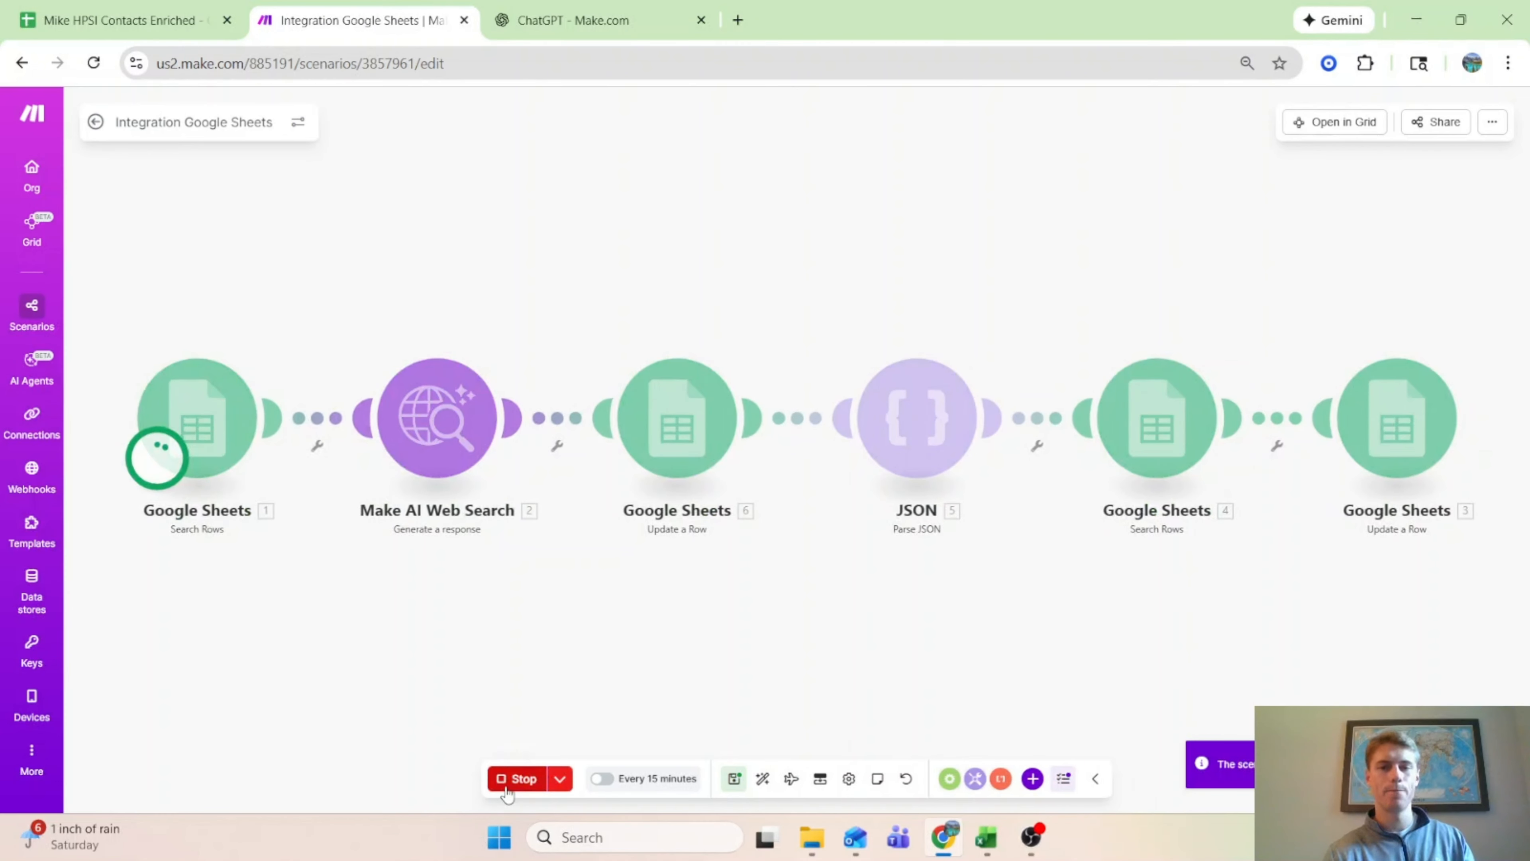
{"action": "scroll", "coordinate": [480, 667], "scroll_direction": "down", "scroll_amount": 1}
{"action": "left_click_drag", "start_coordinate": [607, 608], "coordinate": [581, 584]}
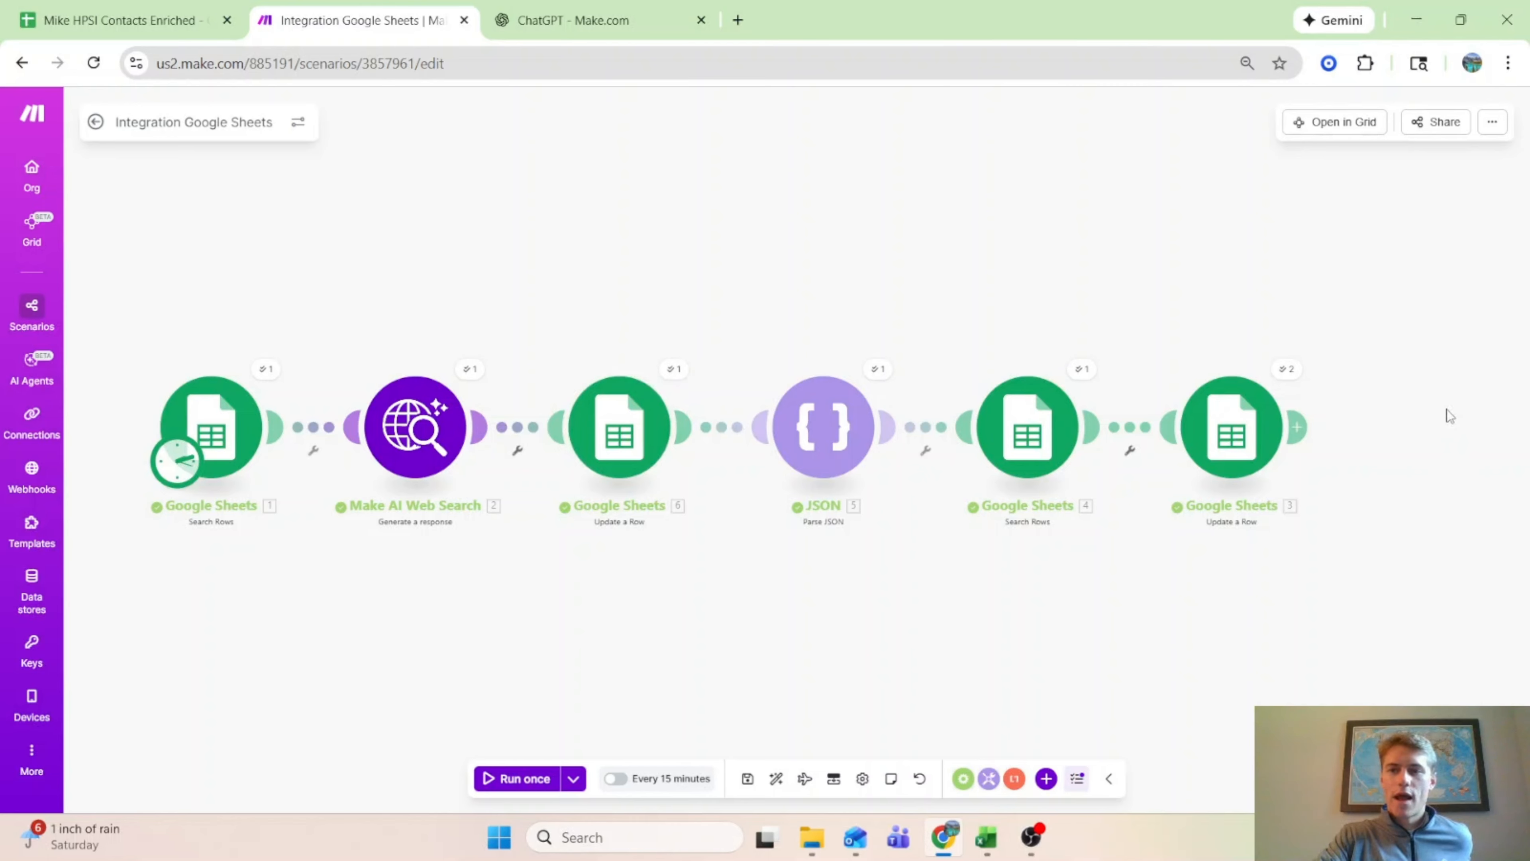
Step: Inspect the run operations of Update a Row [3] and the output bundle of Make AI Web Search
{"action": "left_click", "coordinate": [1287, 369]}
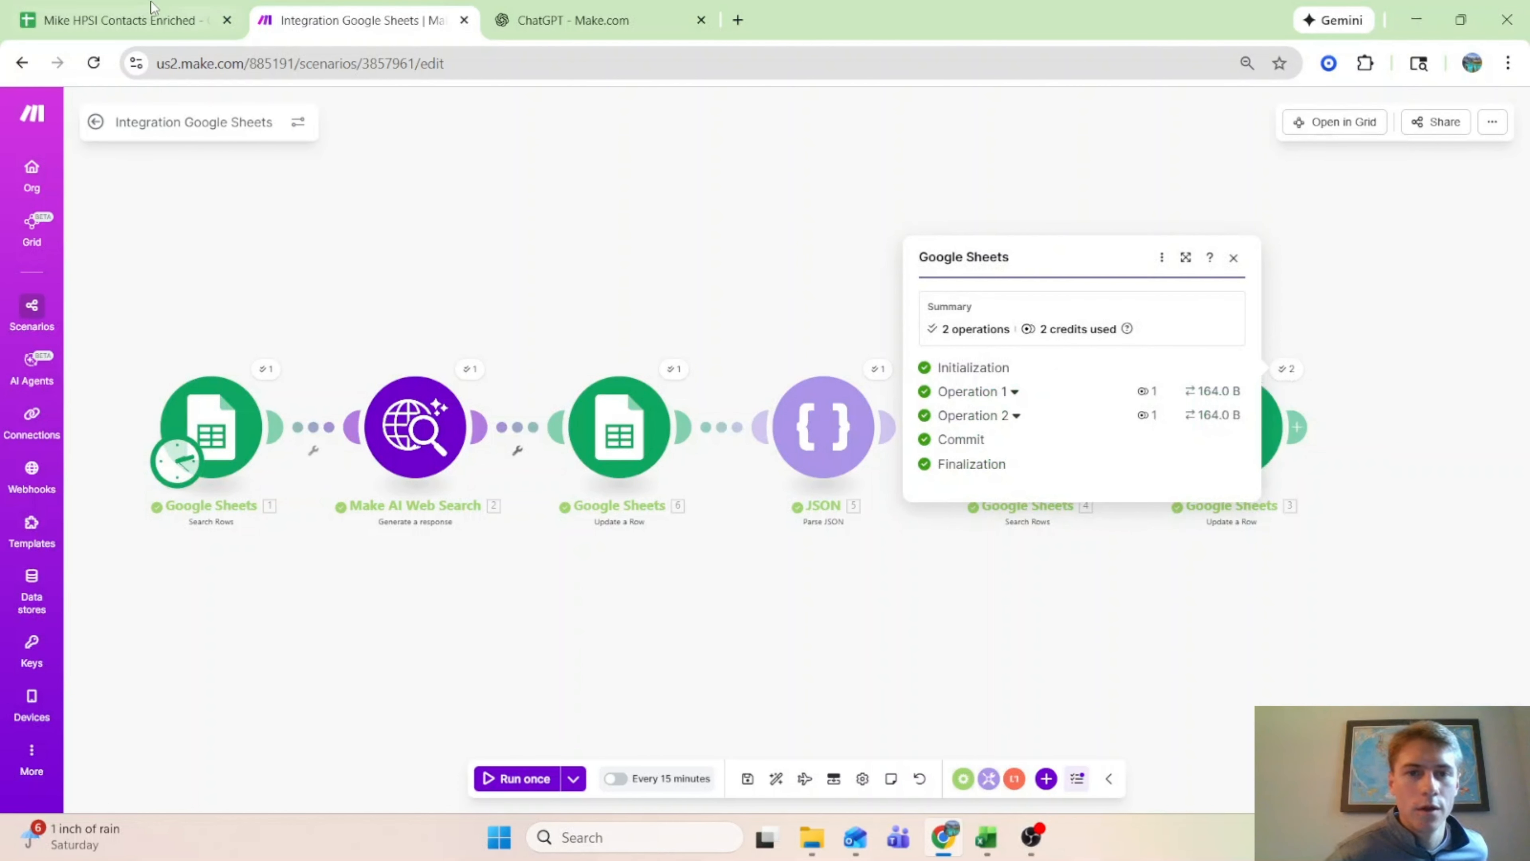
{"action": "left_click", "coordinate": [468, 370]}
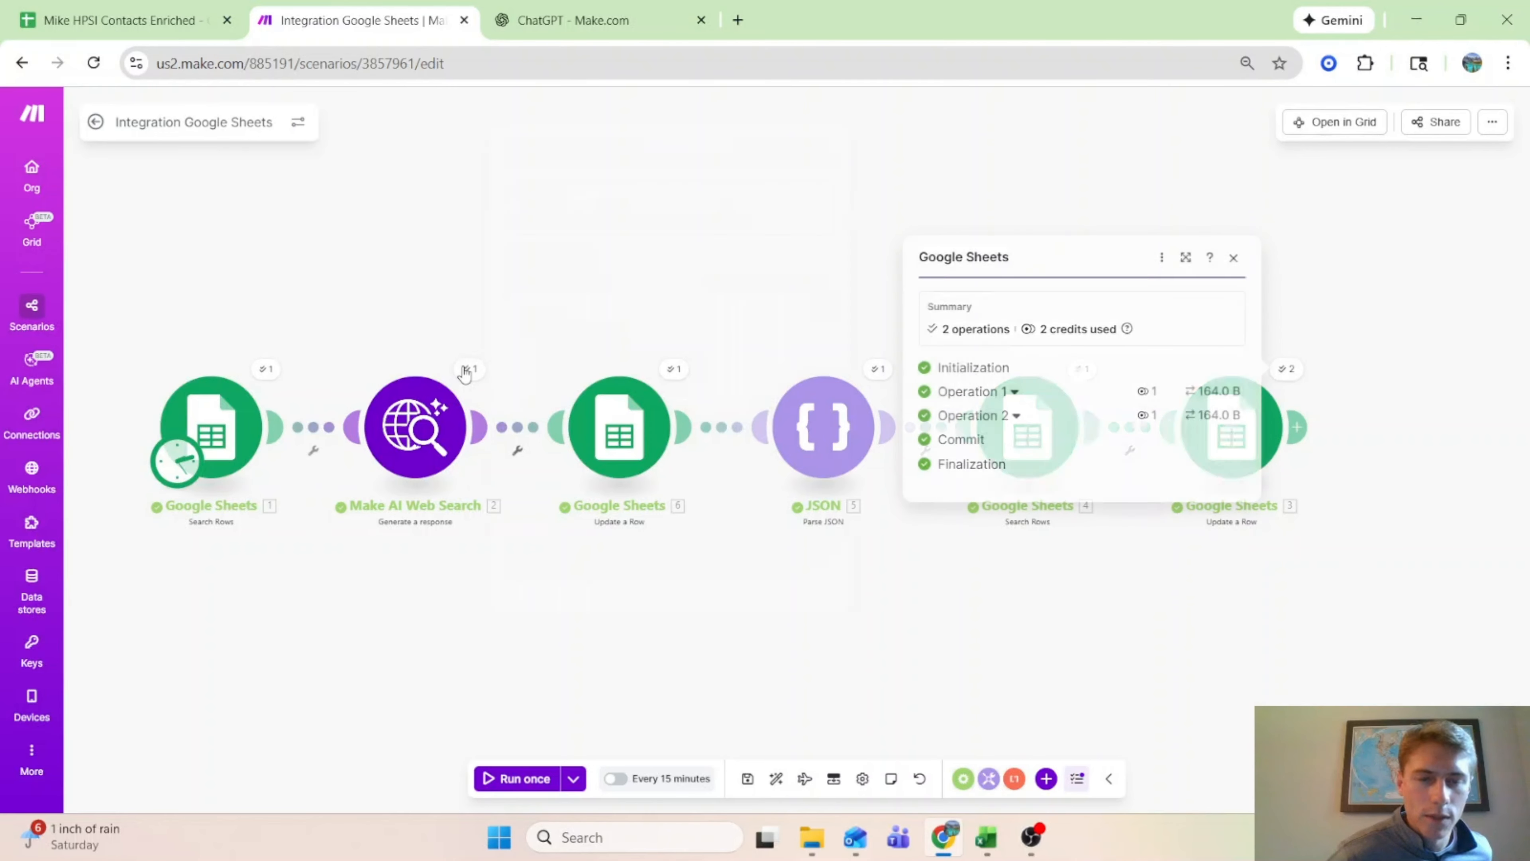
{"action": "left_click", "coordinate": [558, 440]}
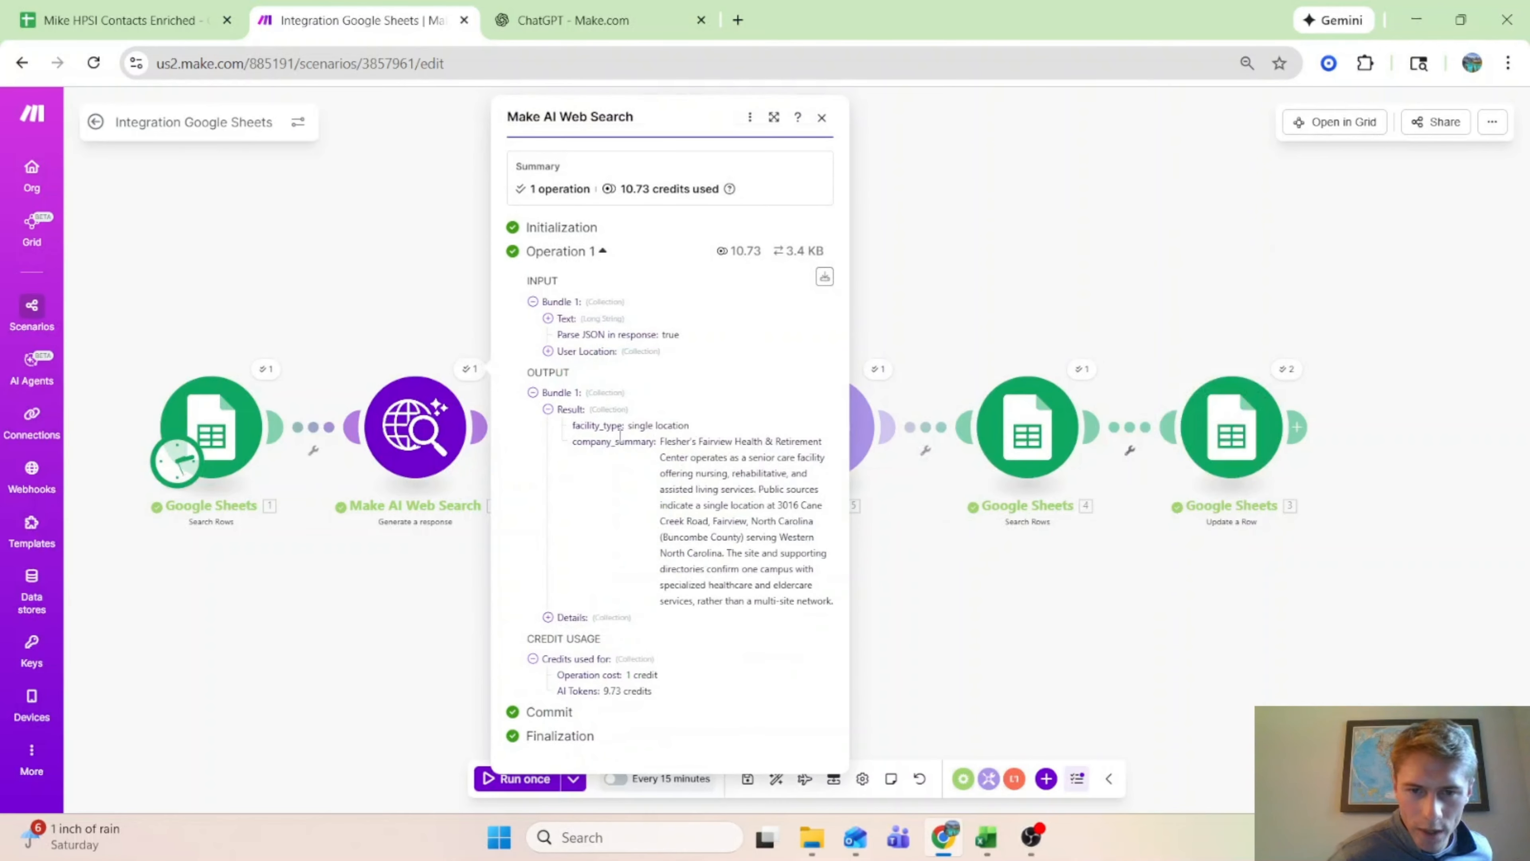
Step: Check the updated Fleshers Fairview rows in Contacts, and view the company's website from cell N11 to verify its facility type
{"action": "left_click", "coordinate": [150, 8]}
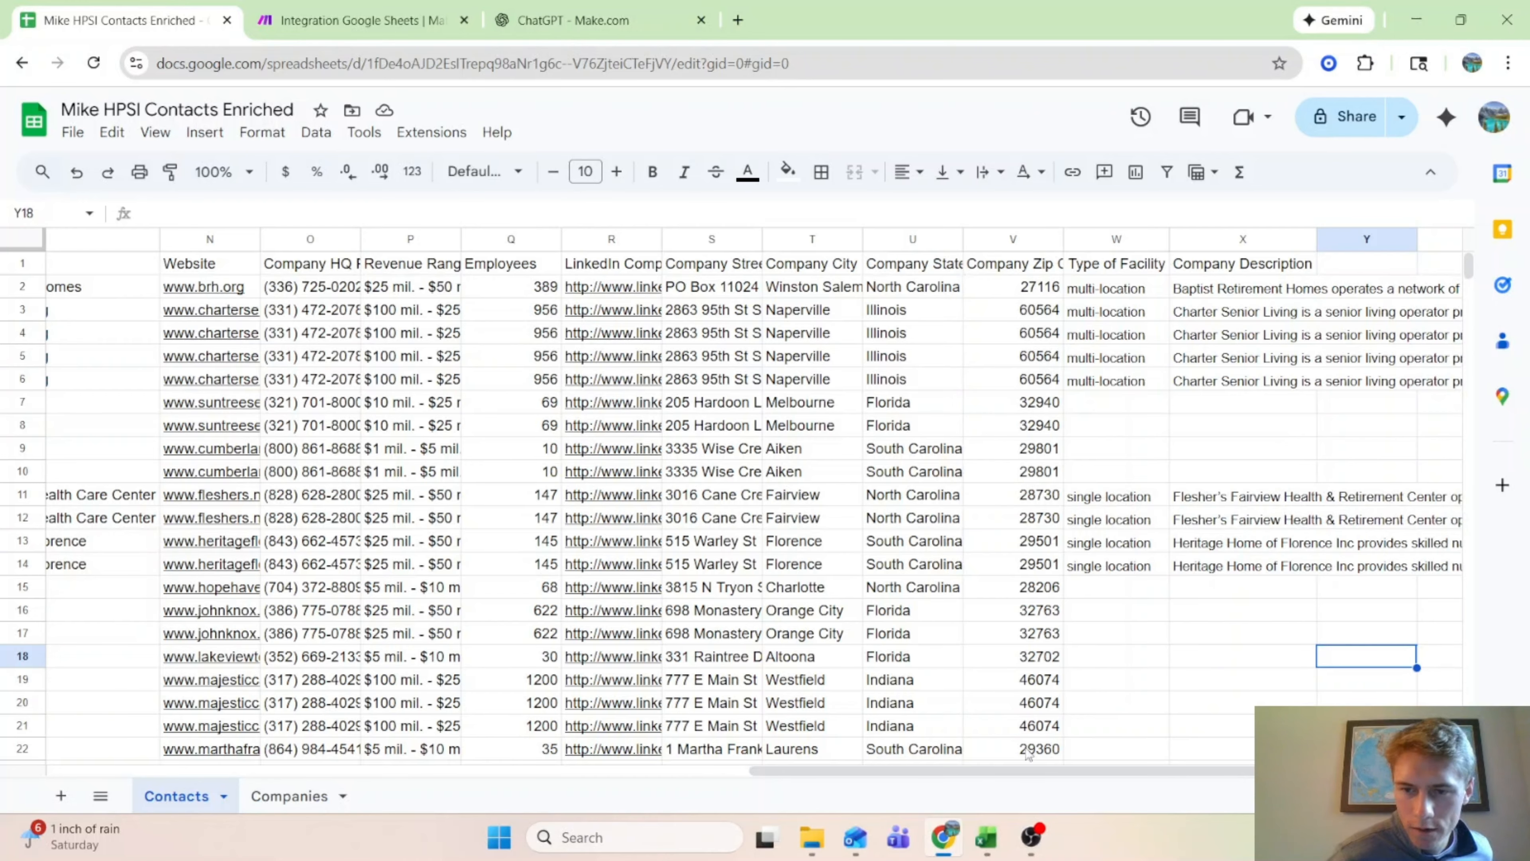
{"action": "left_click_drag", "start_coordinate": [1014, 772], "coordinate": [758, 778]}
{"action": "left_click", "coordinate": [666, 499]}
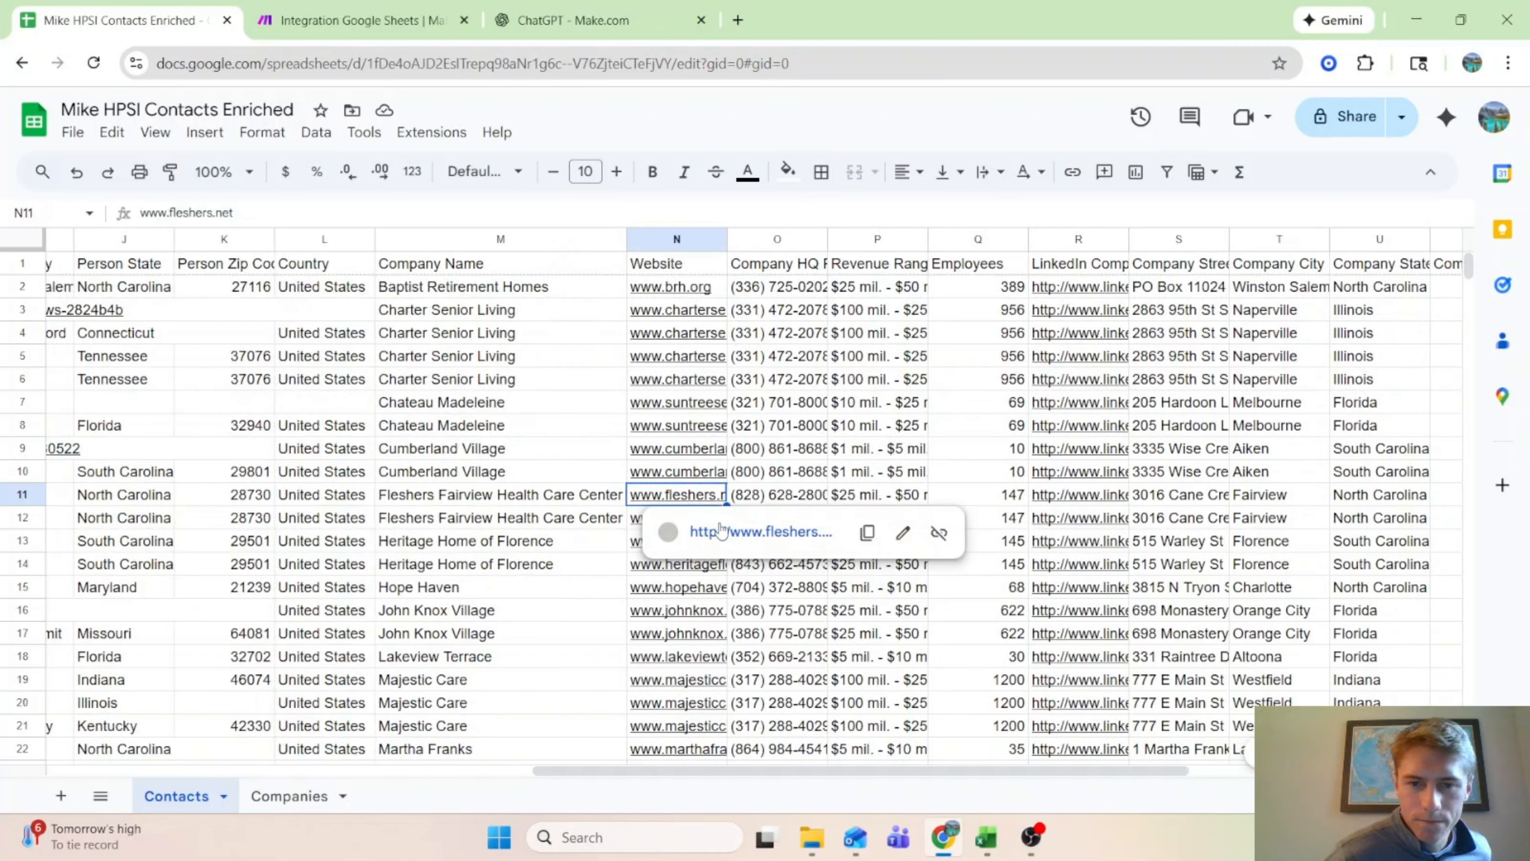
{"action": "left_click", "coordinate": [721, 529]}
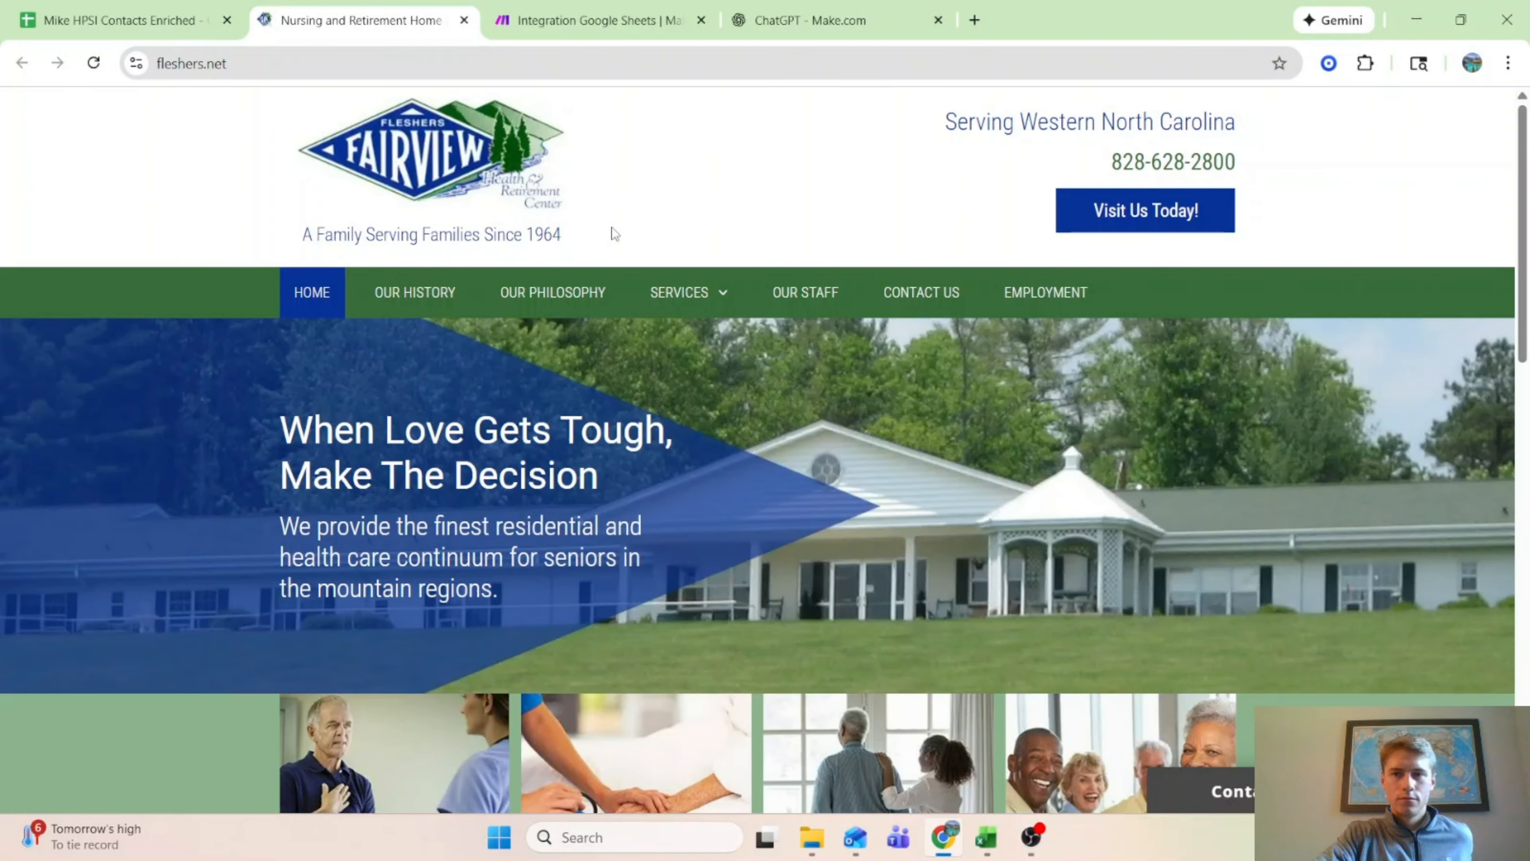
{"action": "scroll", "coordinate": [612, 227], "scroll_direction": "down", "scroll_amount": 8}
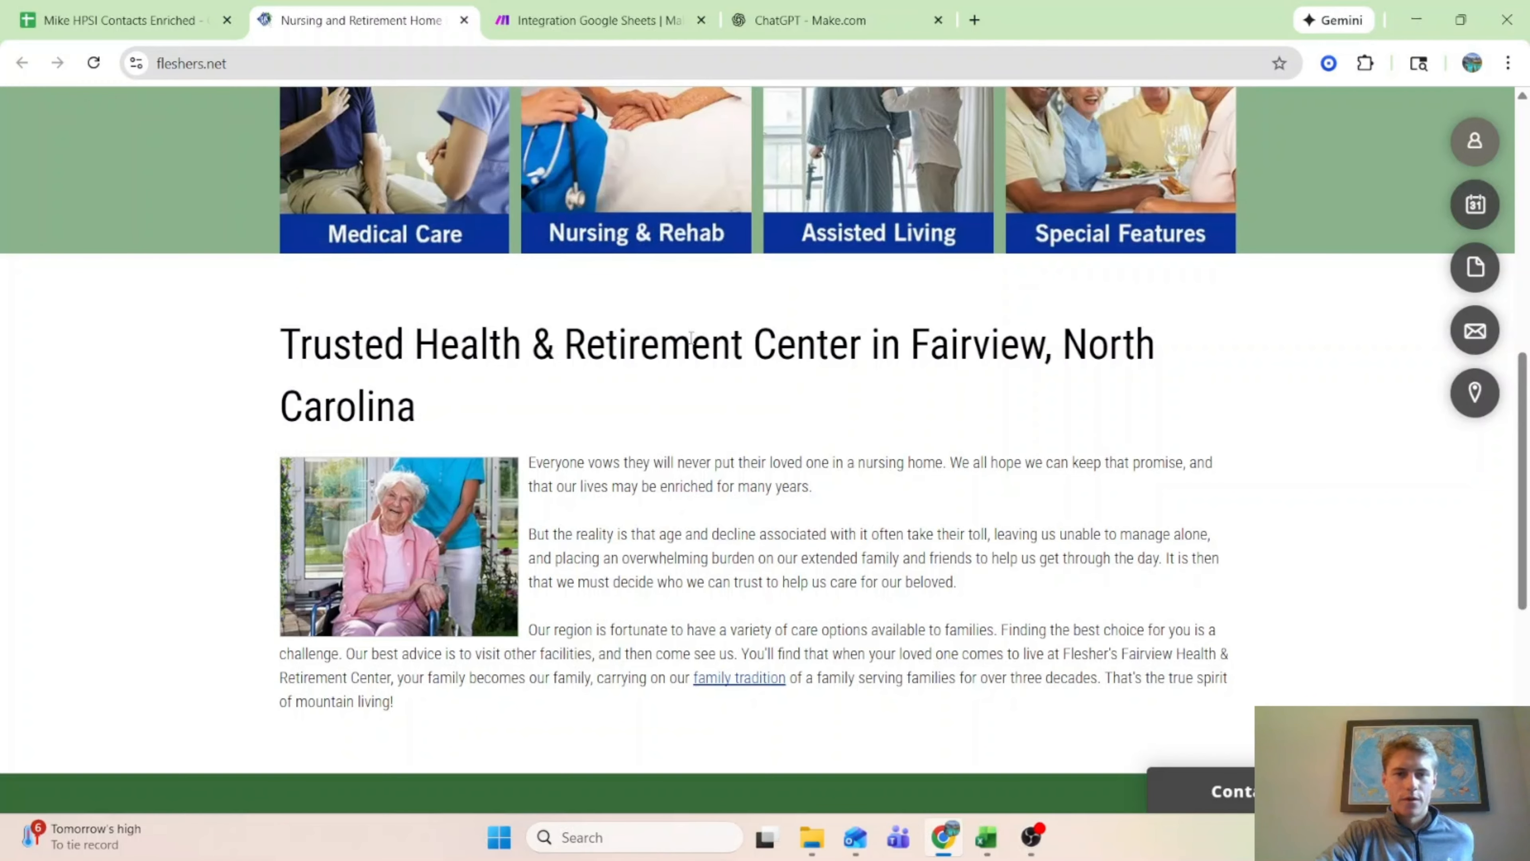
{"action": "left_click", "coordinate": [464, 20]}
Step: View the Heritage Home of Florence website linked in cell N13, and close it again
{"action": "left_click", "coordinate": [1236, 592]}
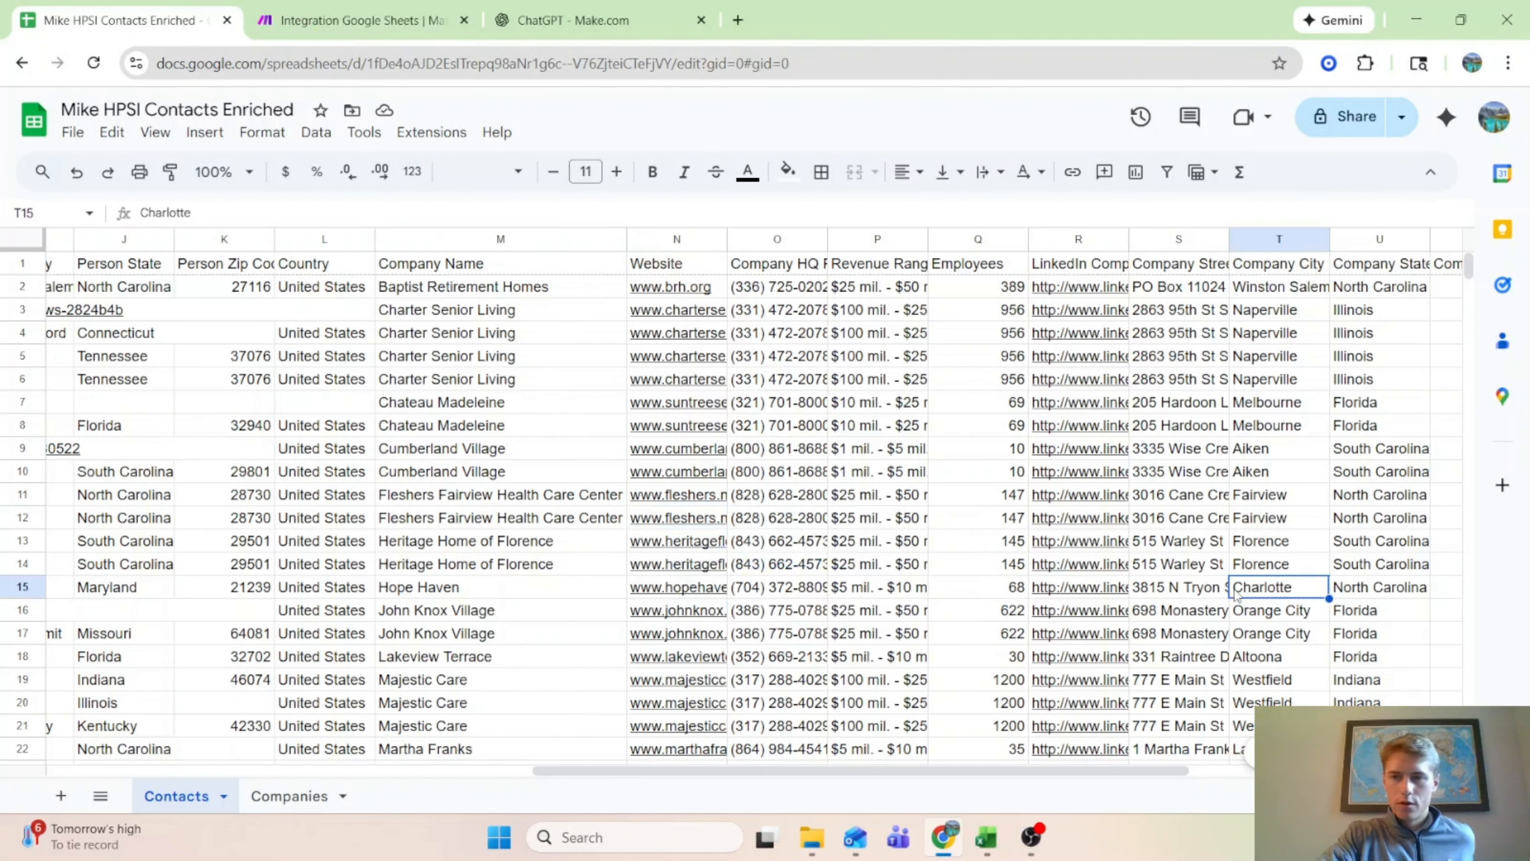
{"action": "left_click_drag", "start_coordinate": [758, 772], "coordinate": [687, 783]}
{"action": "left_click", "coordinate": [808, 546]}
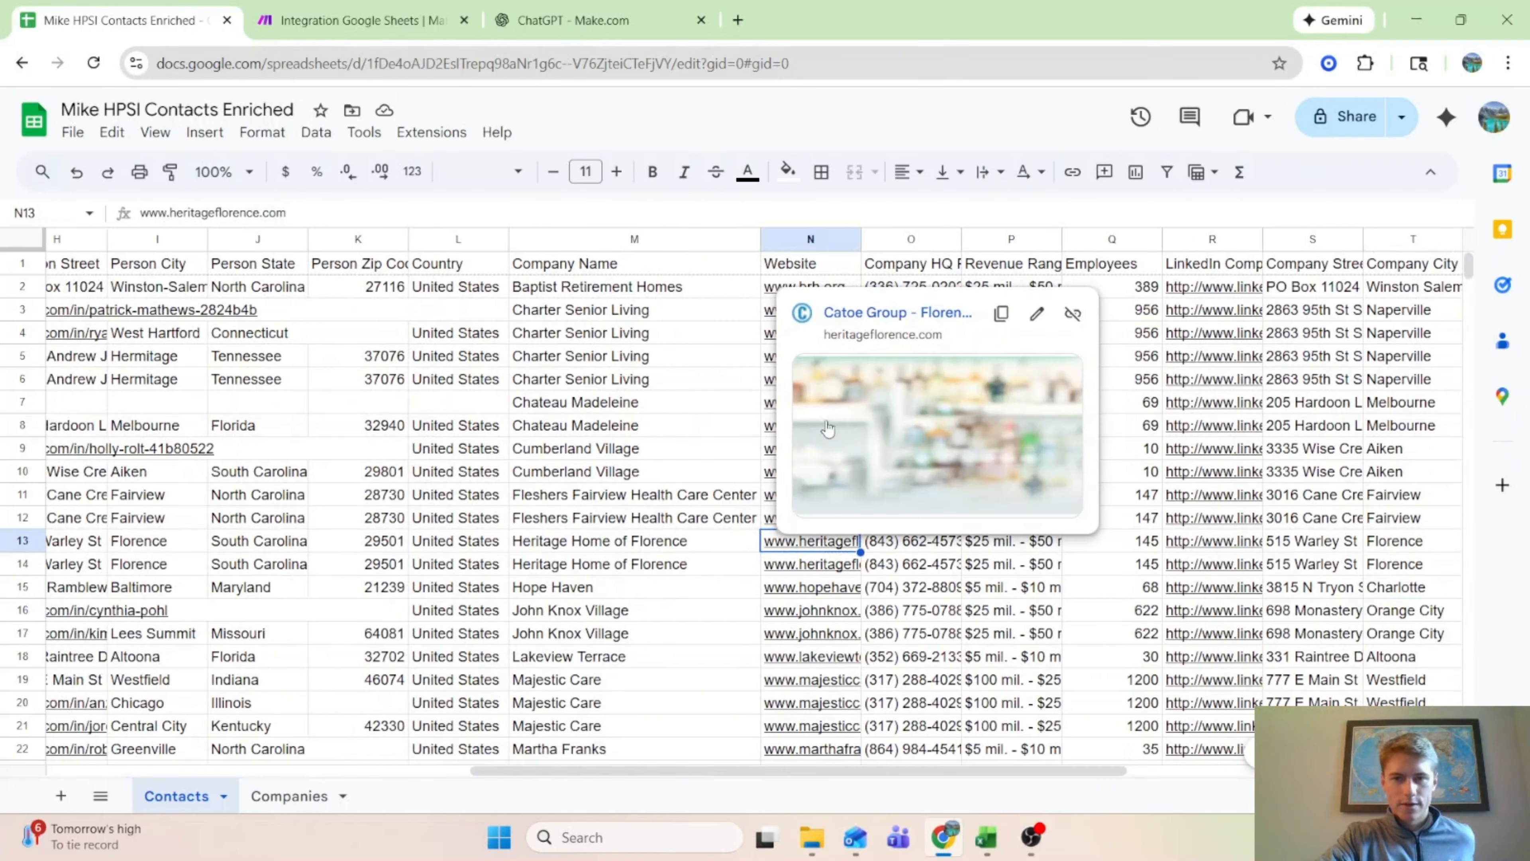
{"action": "left_click", "coordinate": [901, 319]}
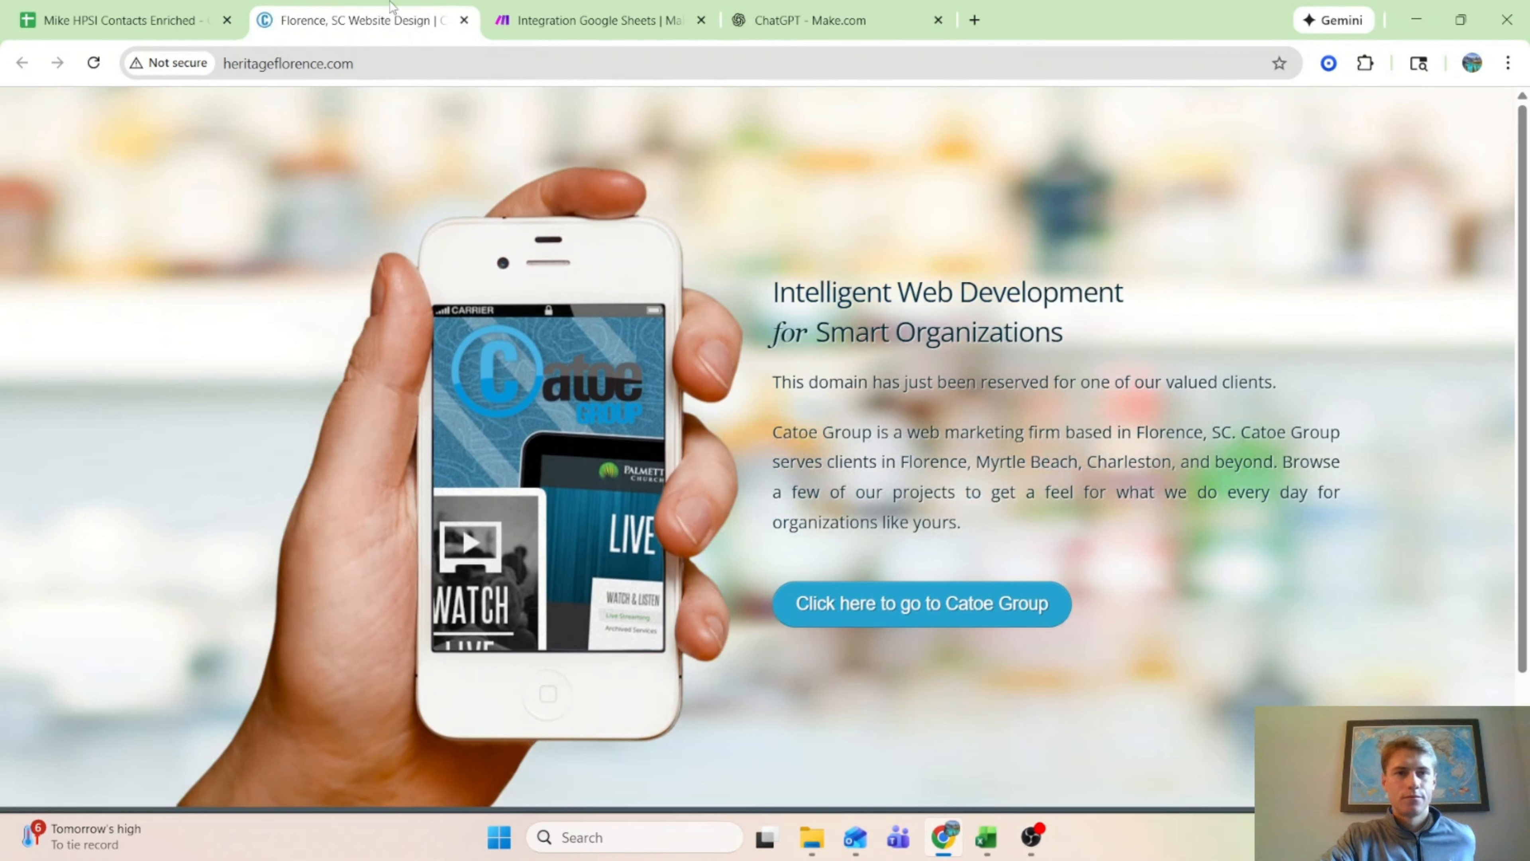
{"action": "left_click", "coordinate": [464, 20]}
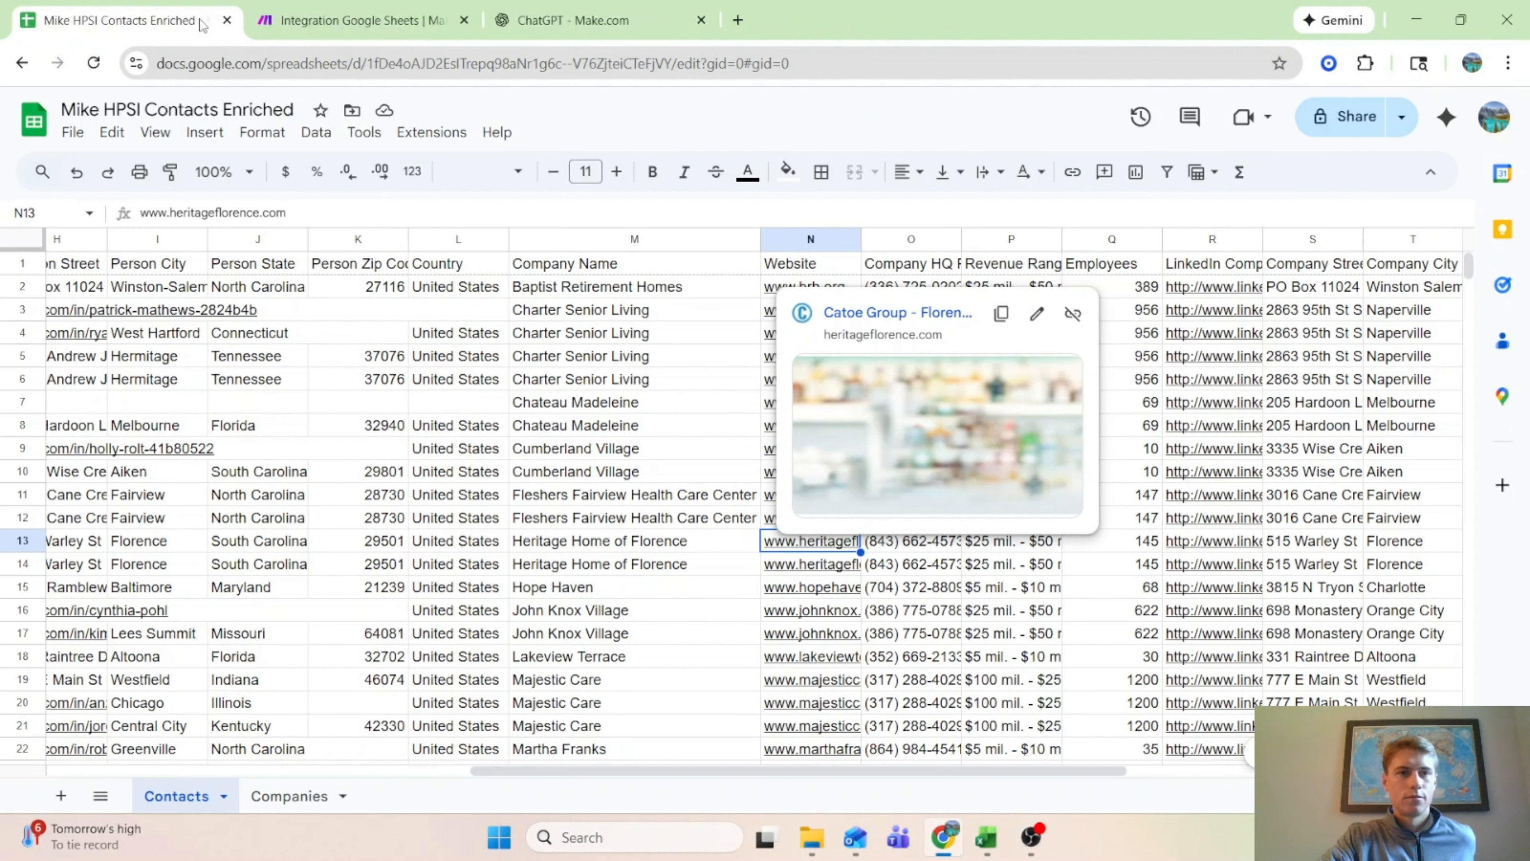
Step: Search Google for Heritage Home of Florence, examine its business listing, and close the results
{"action": "left_click", "coordinate": [653, 546]}
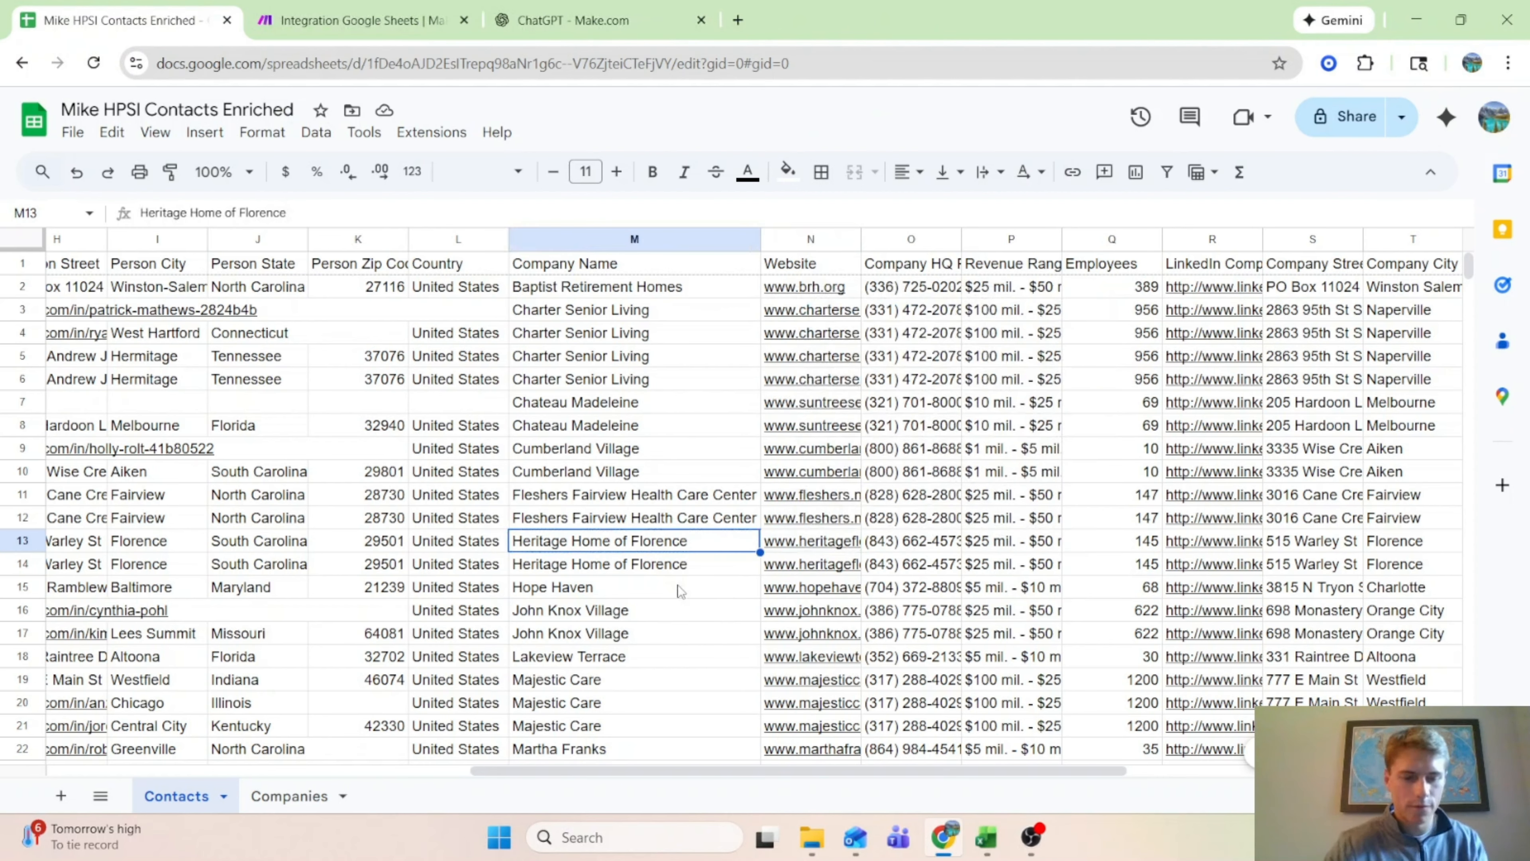
{"action": "left_click", "coordinate": [737, 20]}
{"action": "type", "text": "Heritage Home of Florence"}
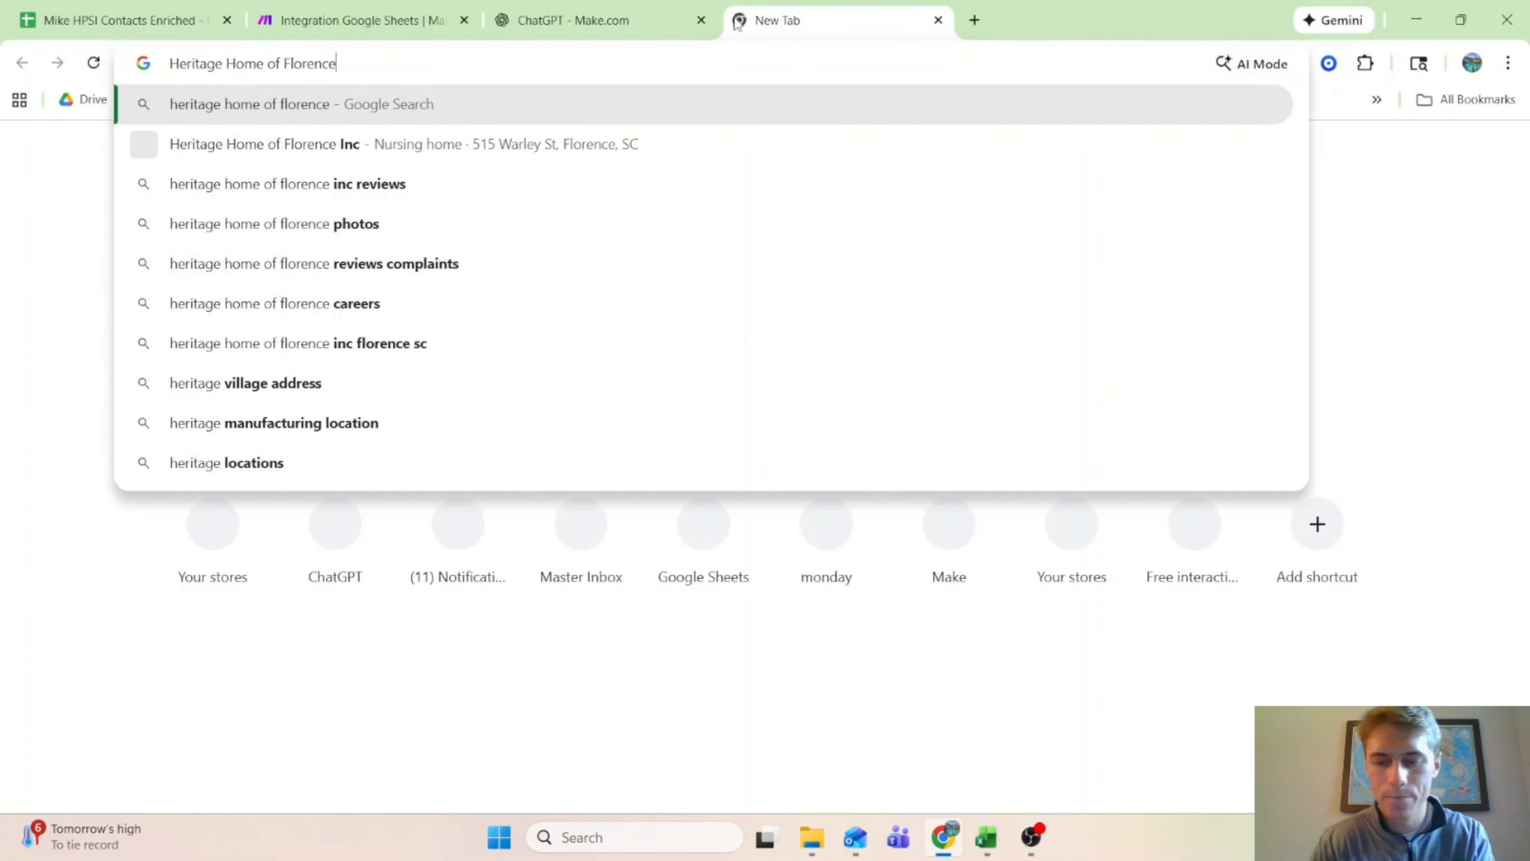
{"action": "key", "text": "Return"}
{"action": "scroll", "coordinate": [423, 333], "scroll_direction": "down", "scroll_amount": 2}
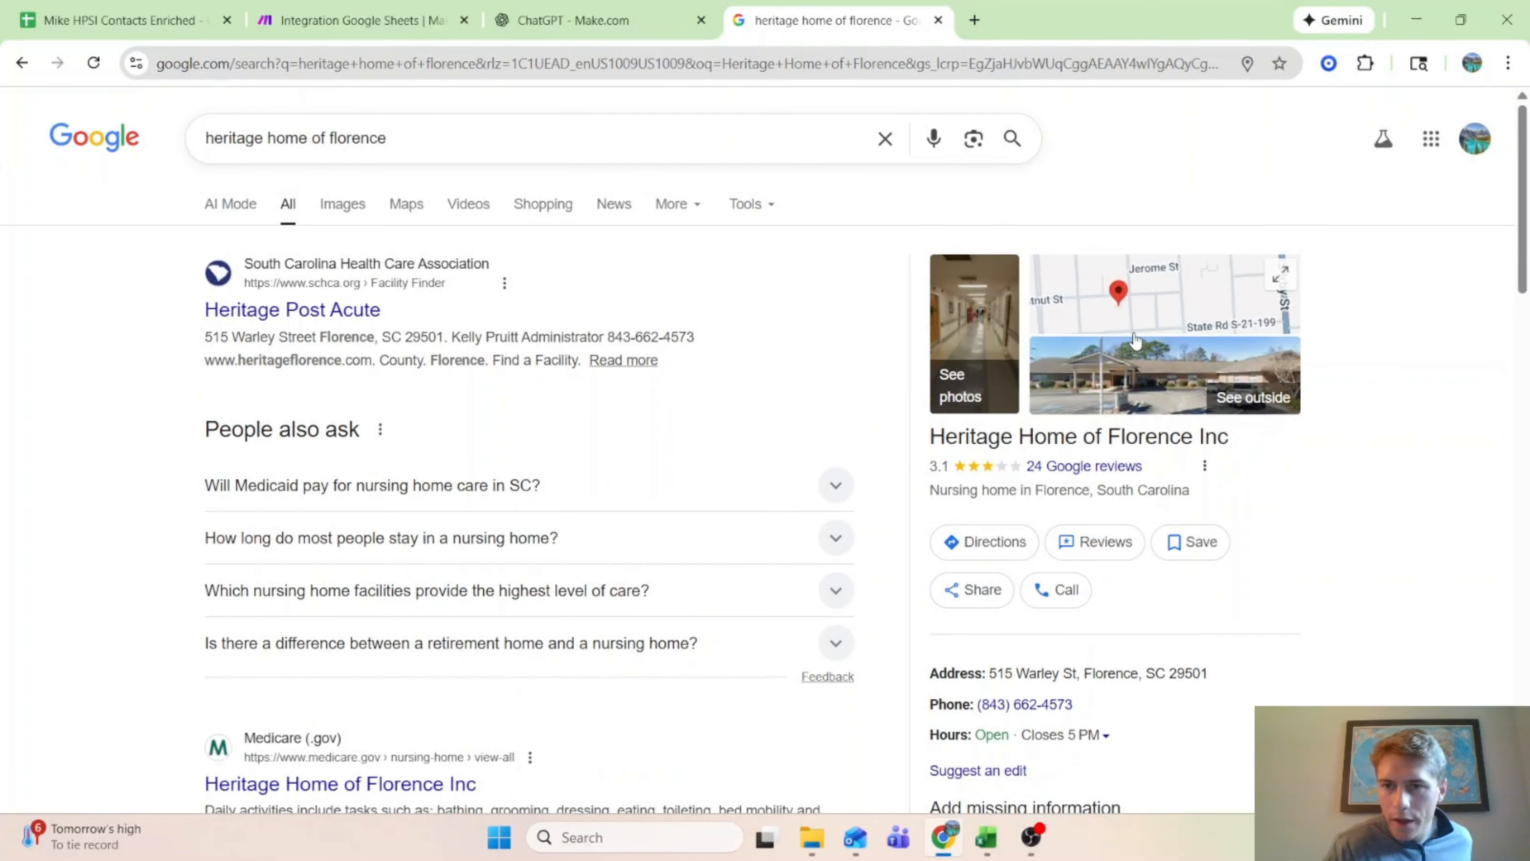
{"action": "scroll", "coordinate": [1132, 422], "scroll_direction": "up", "scroll_amount": 2}
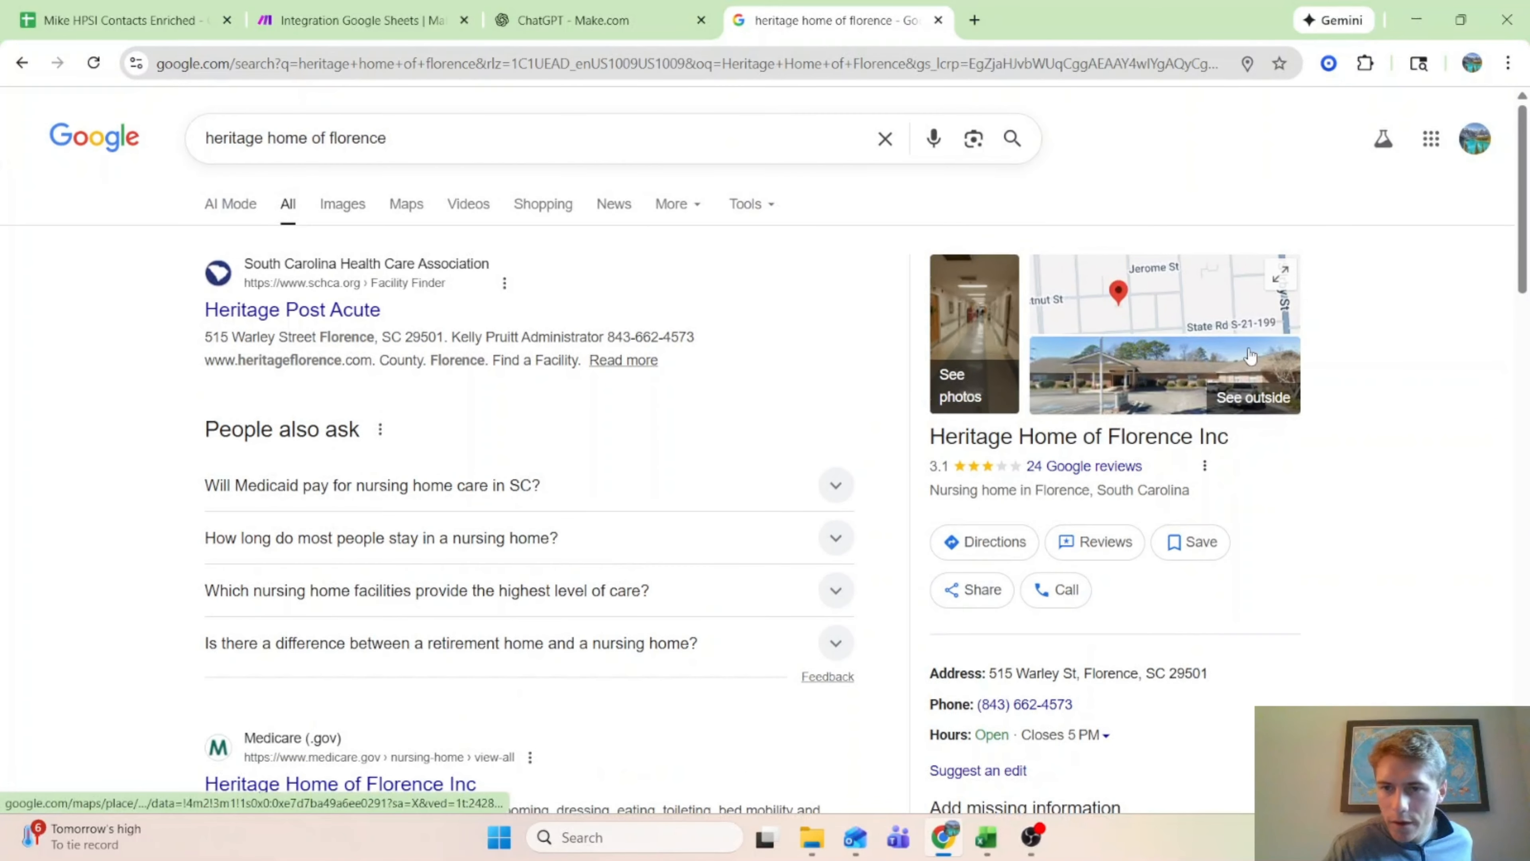
{"action": "left_click", "coordinate": [937, 20]}
Step: Close the scenario's web search output and check the Sent column and the next unsent company in the Companies sheet
{"action": "left_click", "coordinate": [356, 20]}
{"action": "left_click", "coordinate": [1105, 631]}
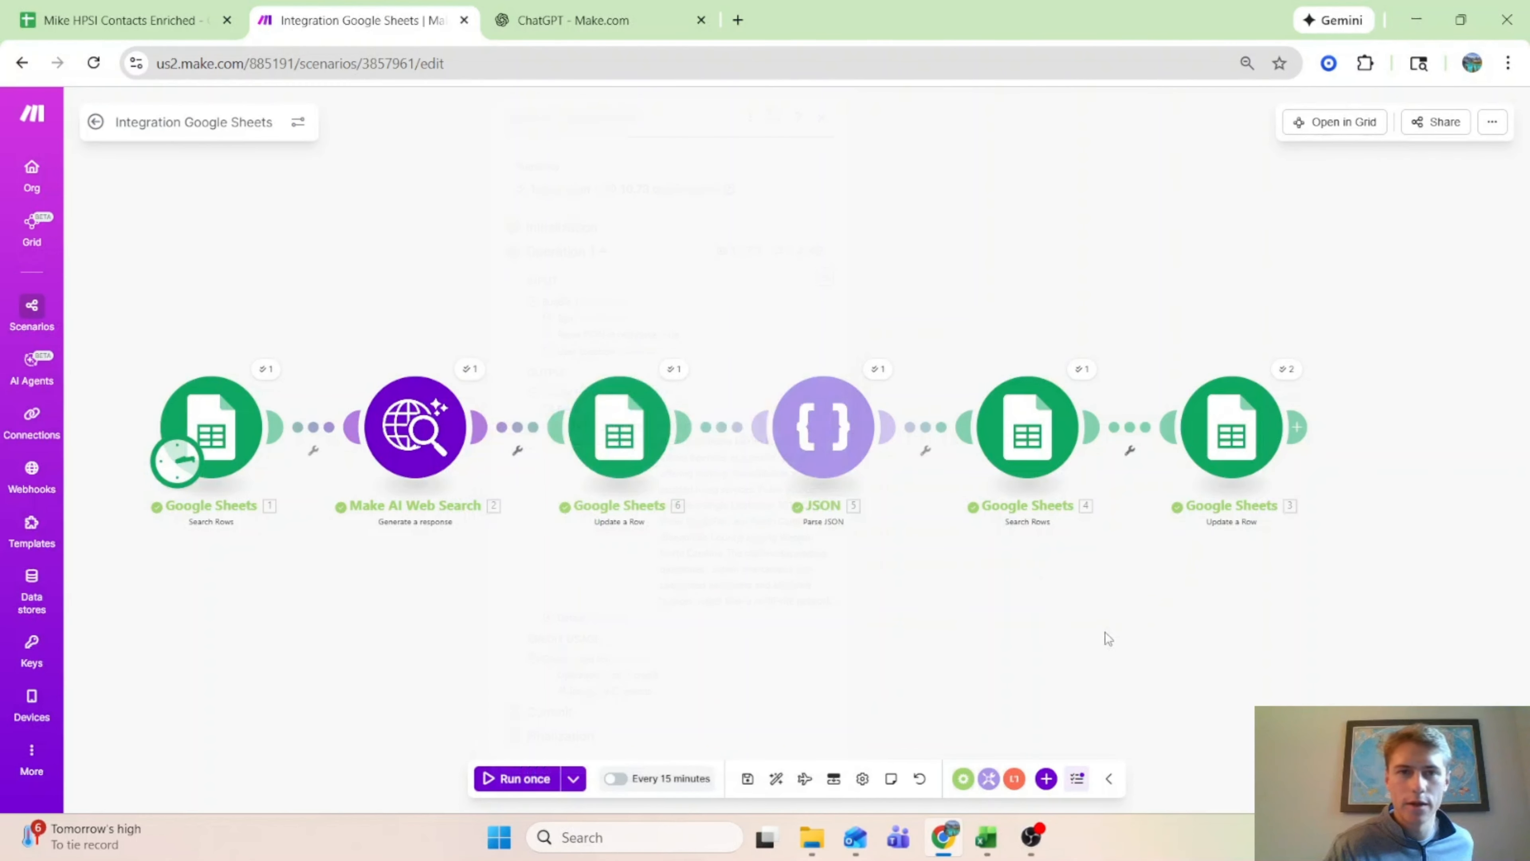
{"action": "left_click", "coordinate": [51, 16]}
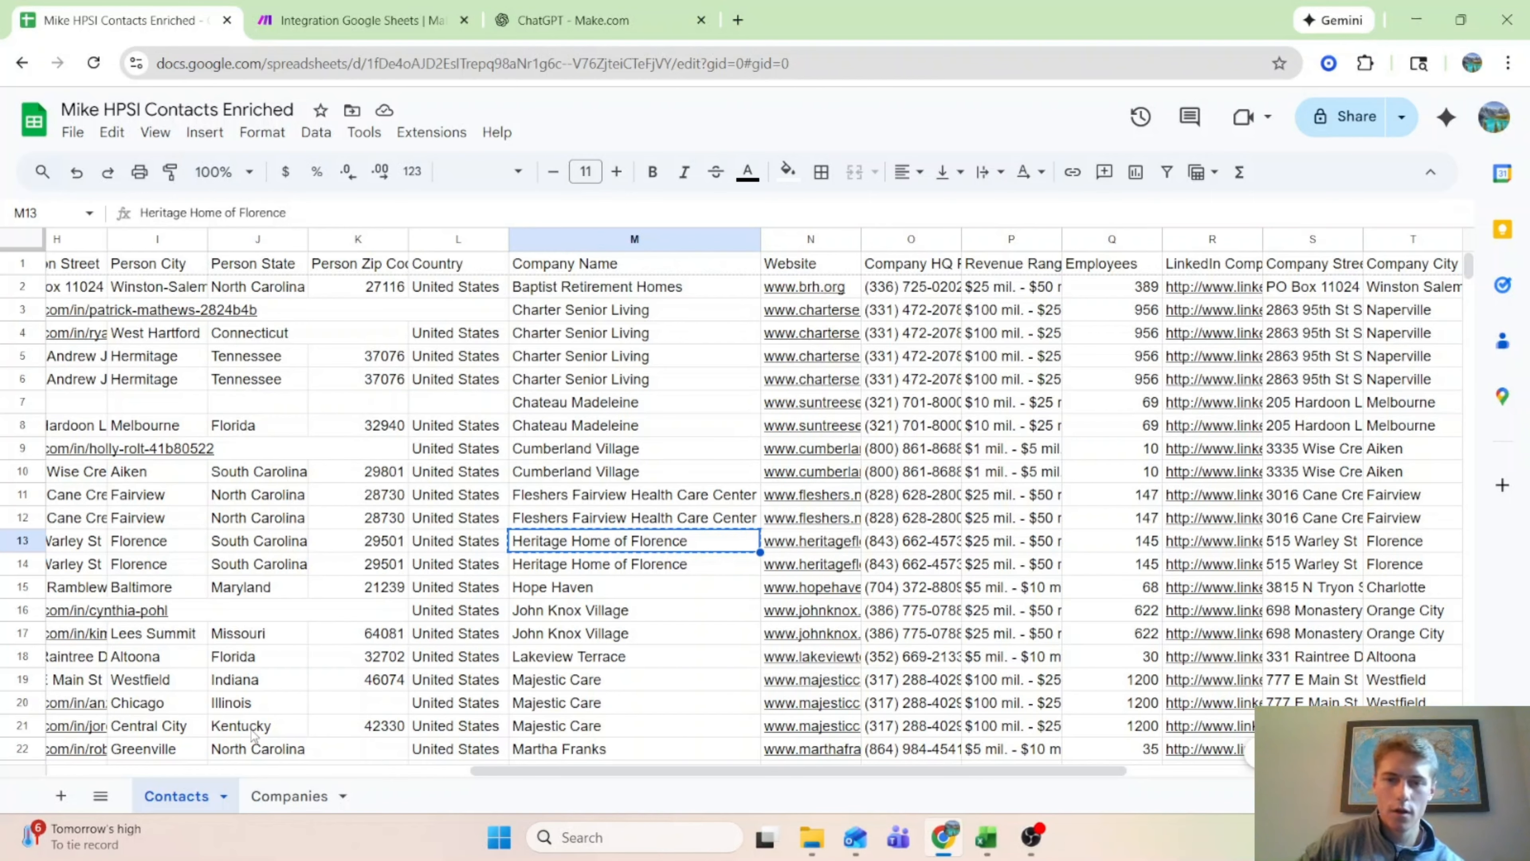
{"action": "left_click", "coordinate": [289, 795]}
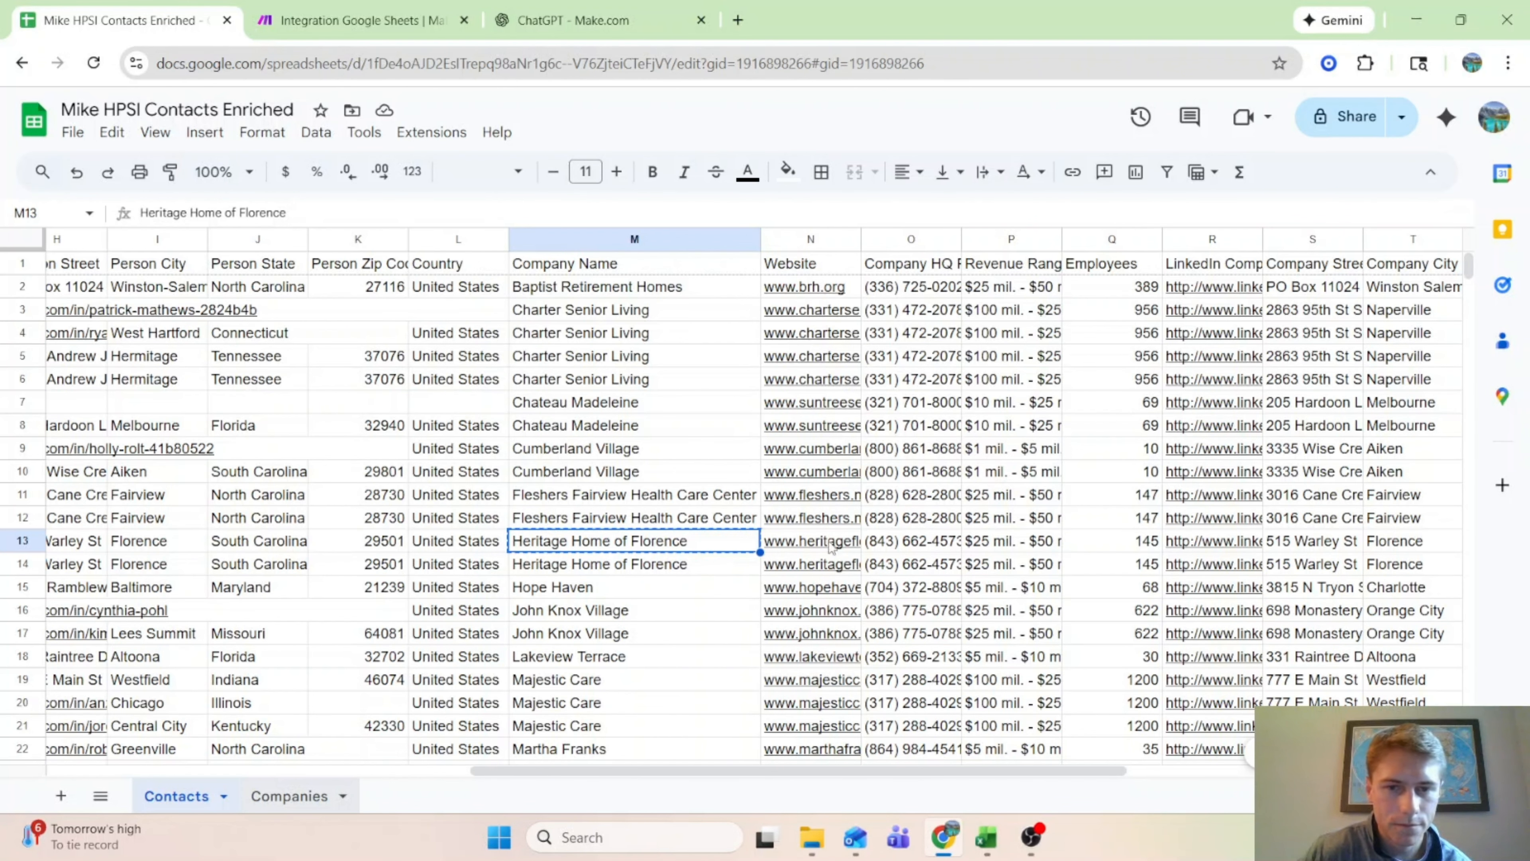
{"action": "scroll", "coordinate": [934, 769], "scroll_direction": "right", "scroll_amount": 1}
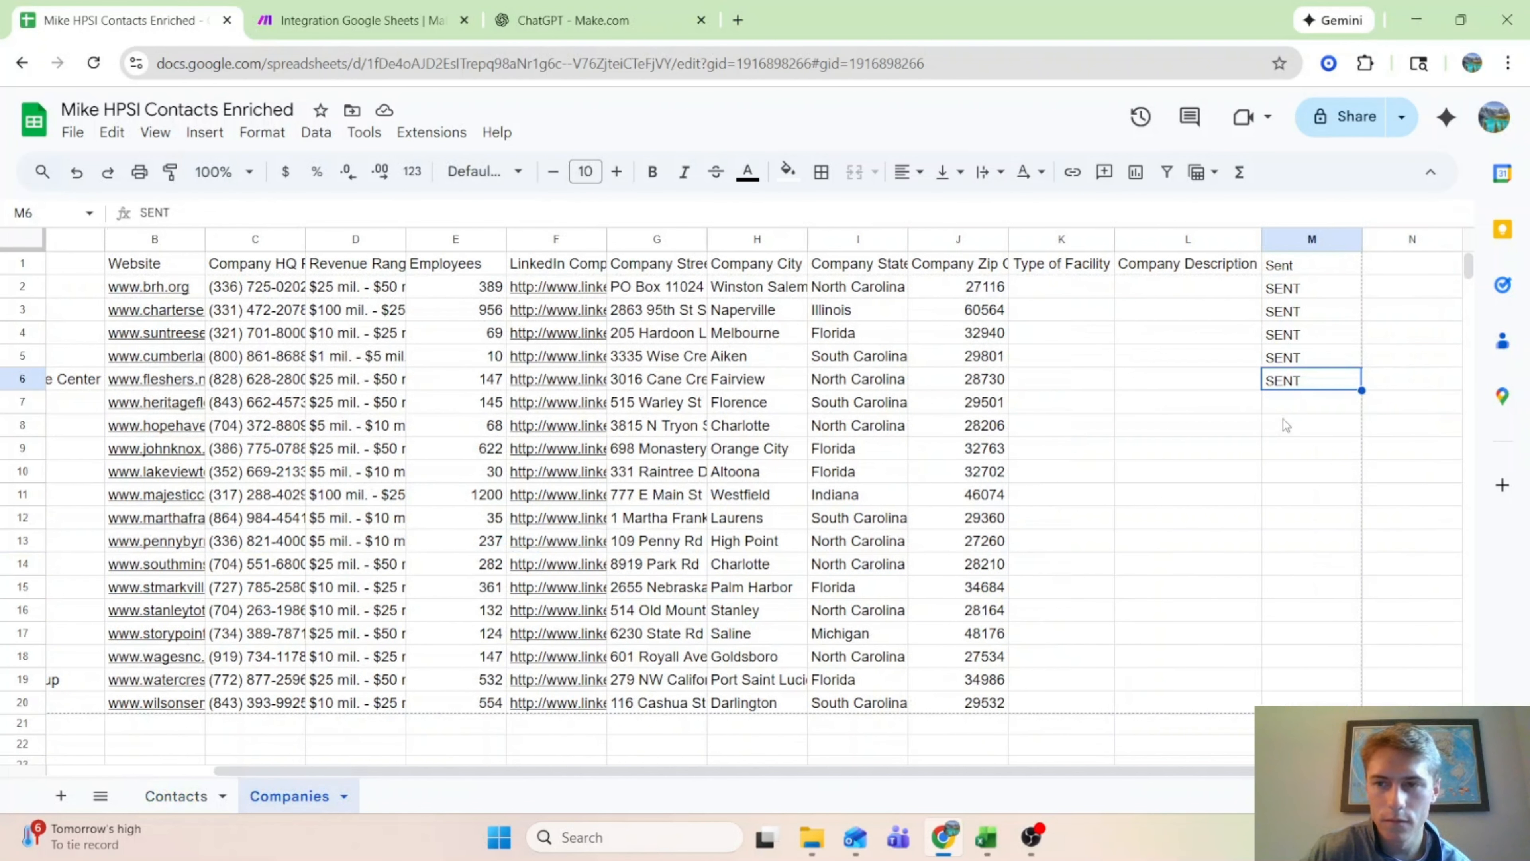
{"action": "key", "text": "Down"}
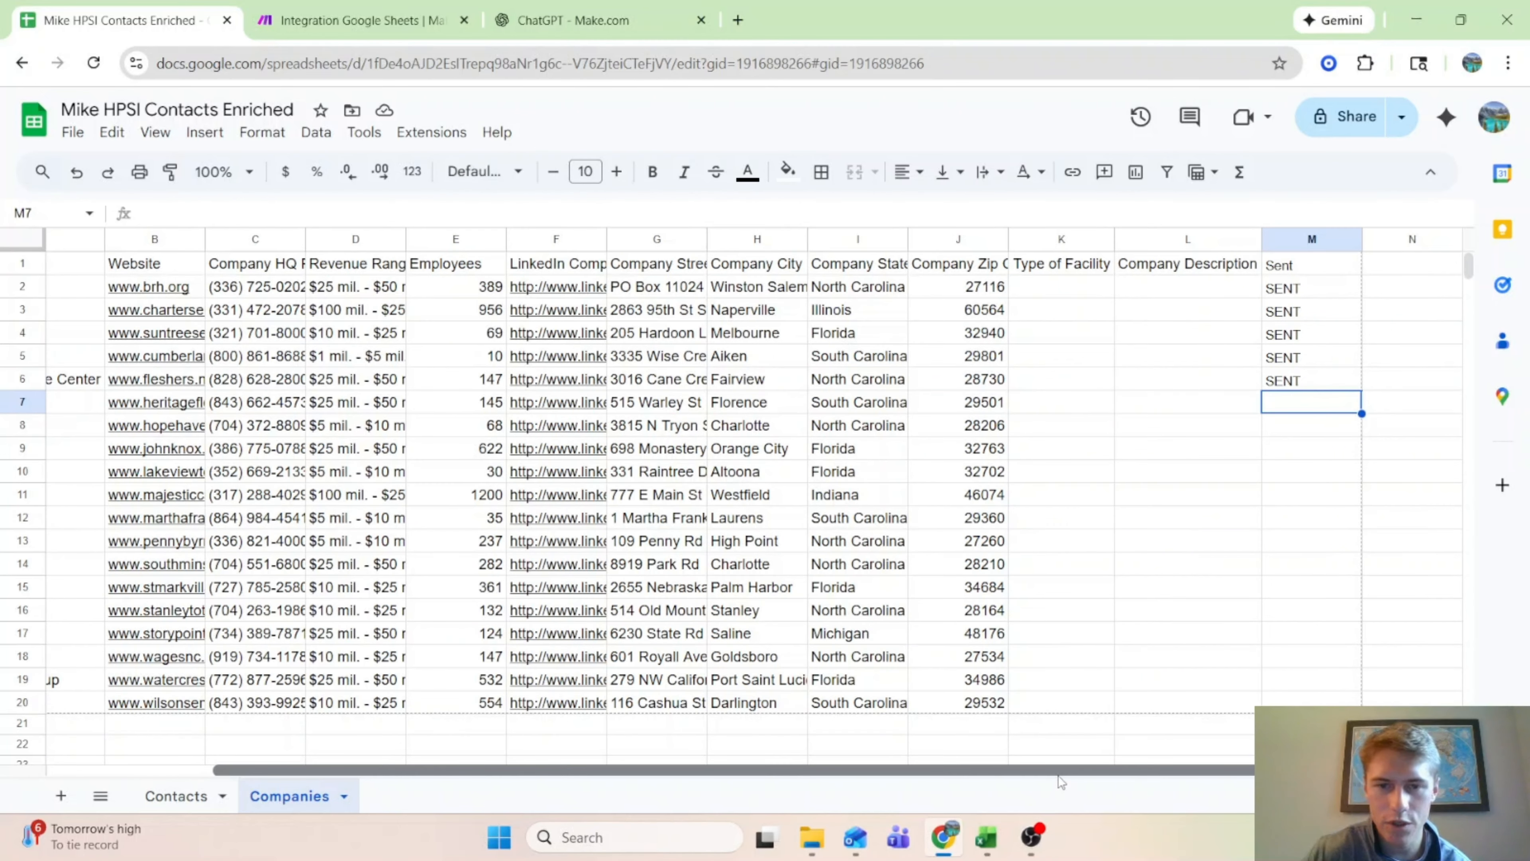
{"action": "left_click_drag", "start_coordinate": [1031, 775], "coordinate": [488, 783]}
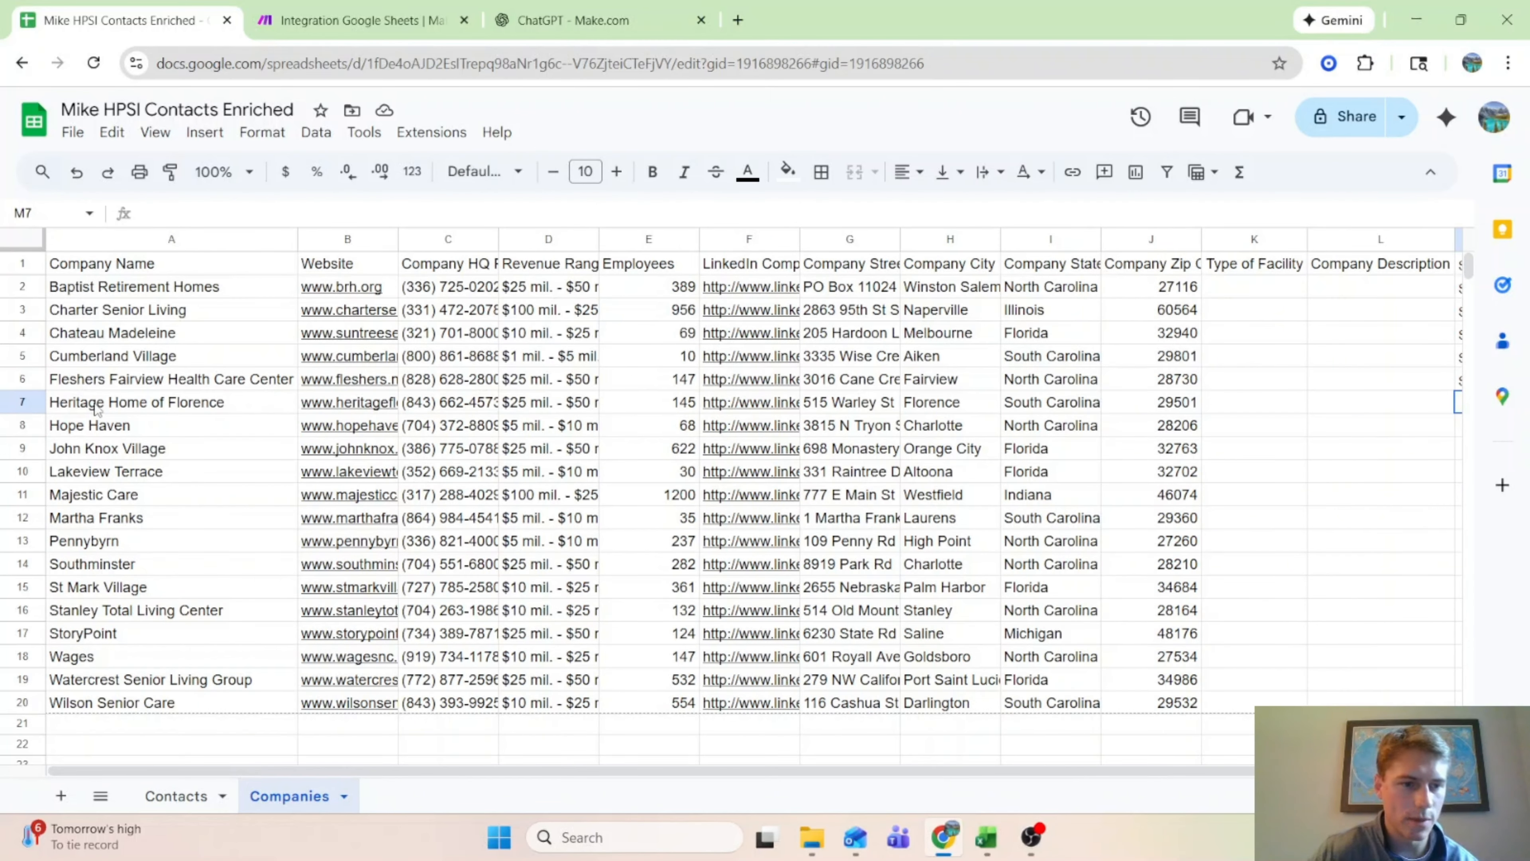
Step: Return to the Make scenario and save it
{"action": "left_click", "coordinate": [310, 9]}
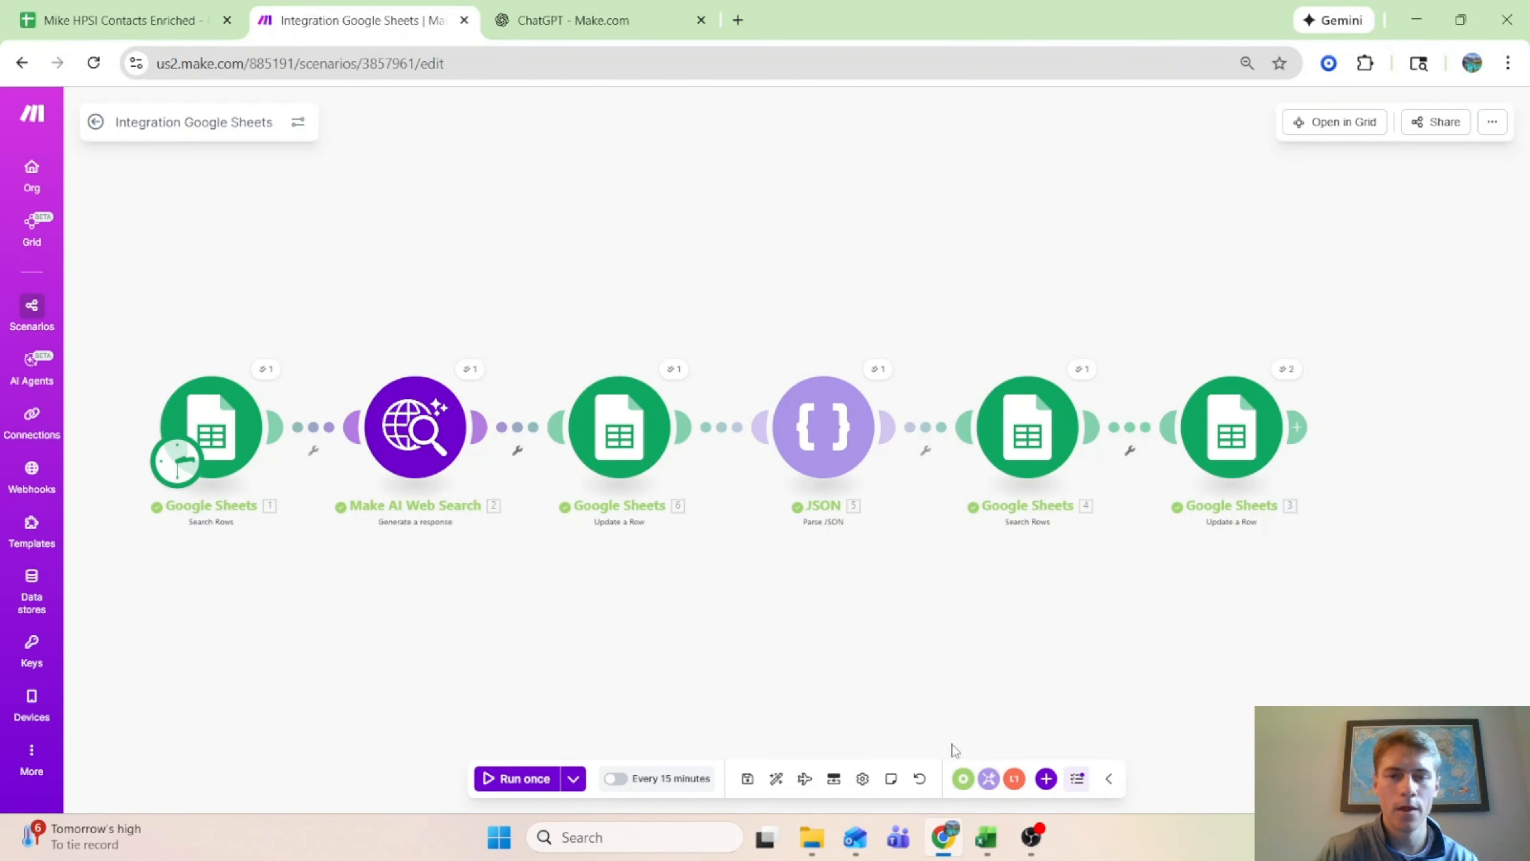
{"action": "mouse_move", "coordinate": [986, 838]}
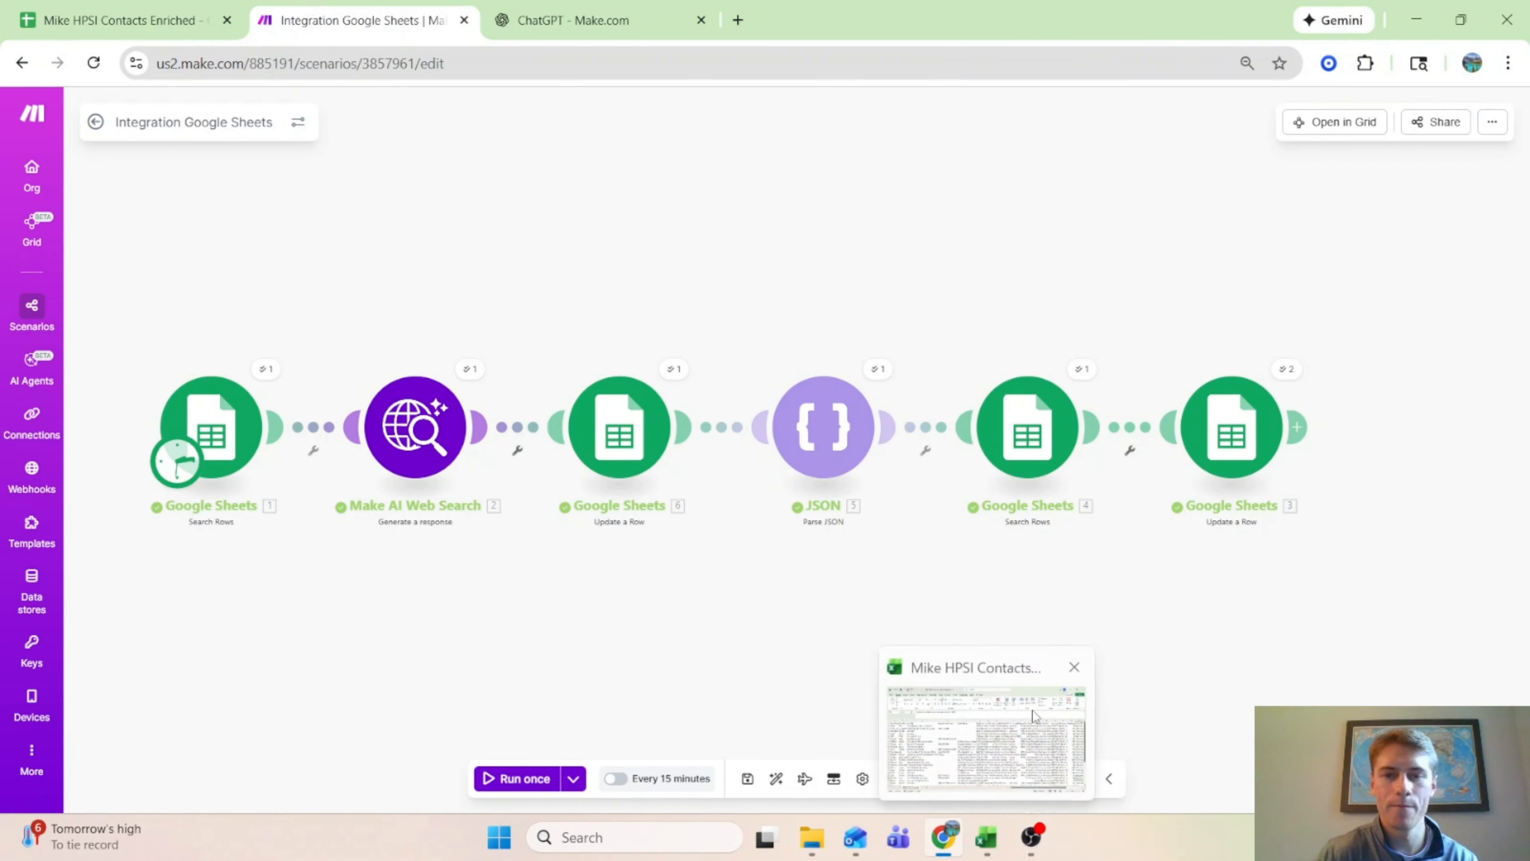
{"action": "left_click", "coordinate": [747, 777]}
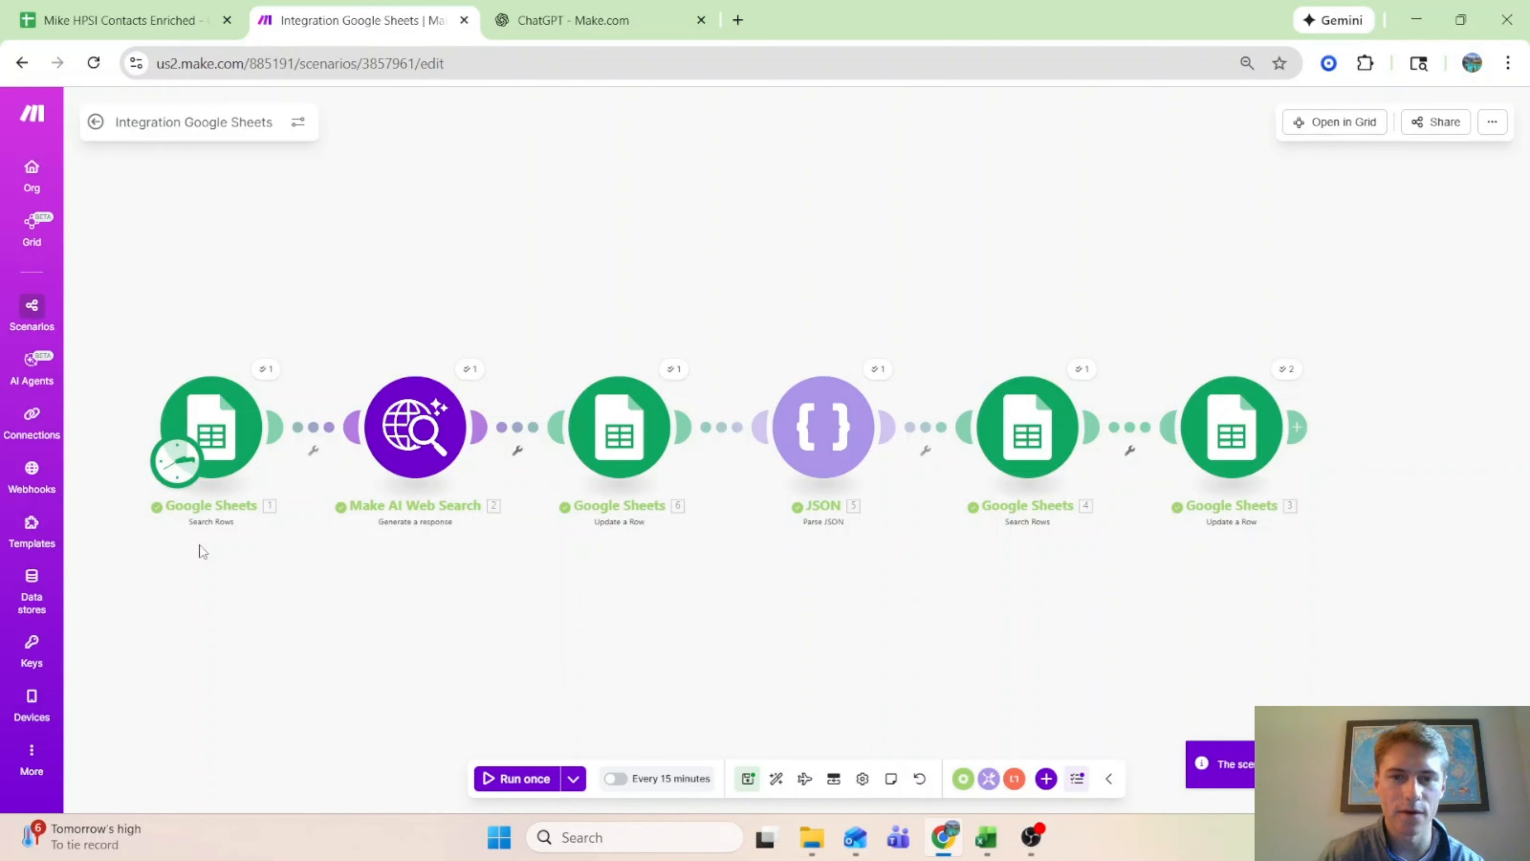